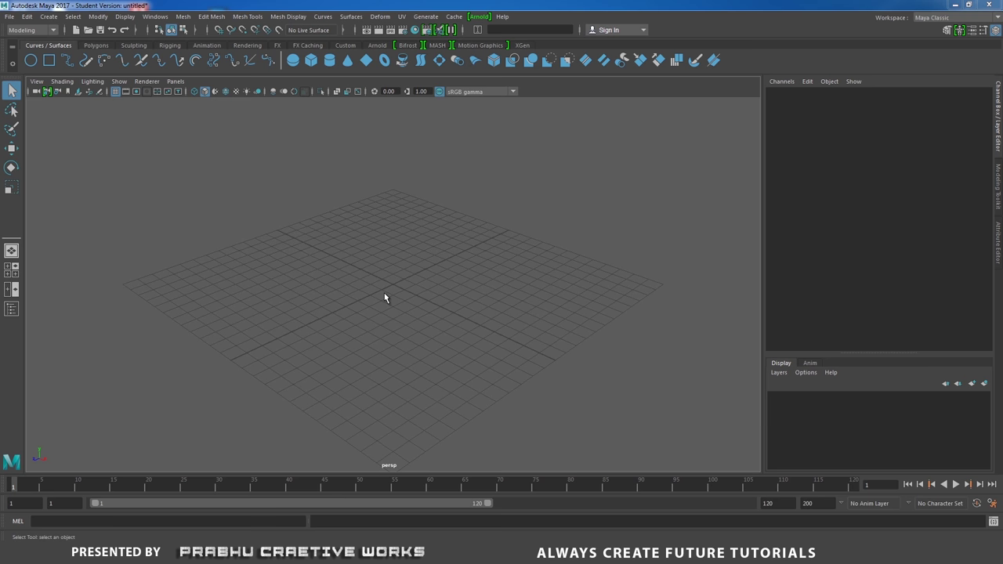
# Start a new project in the Project Window and name it Night_Lamp
pyautogui.click(8, 17)
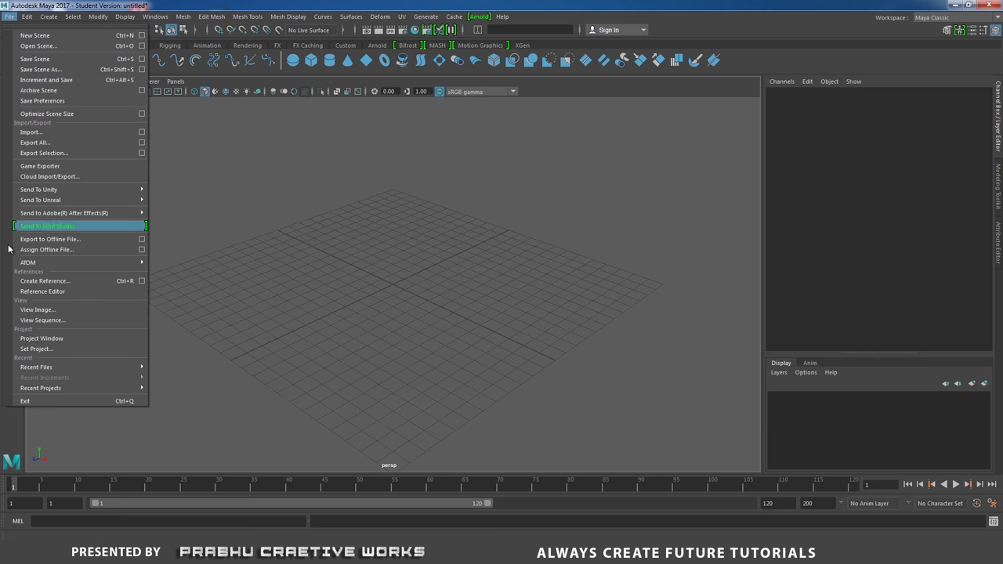
pyautogui.click(40, 338)
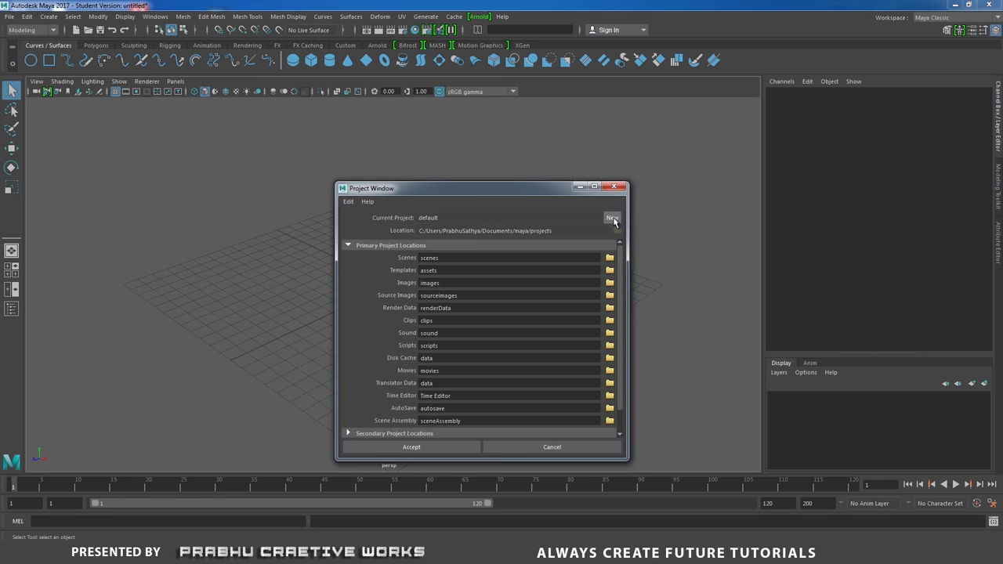
pyautogui.click(612, 219)
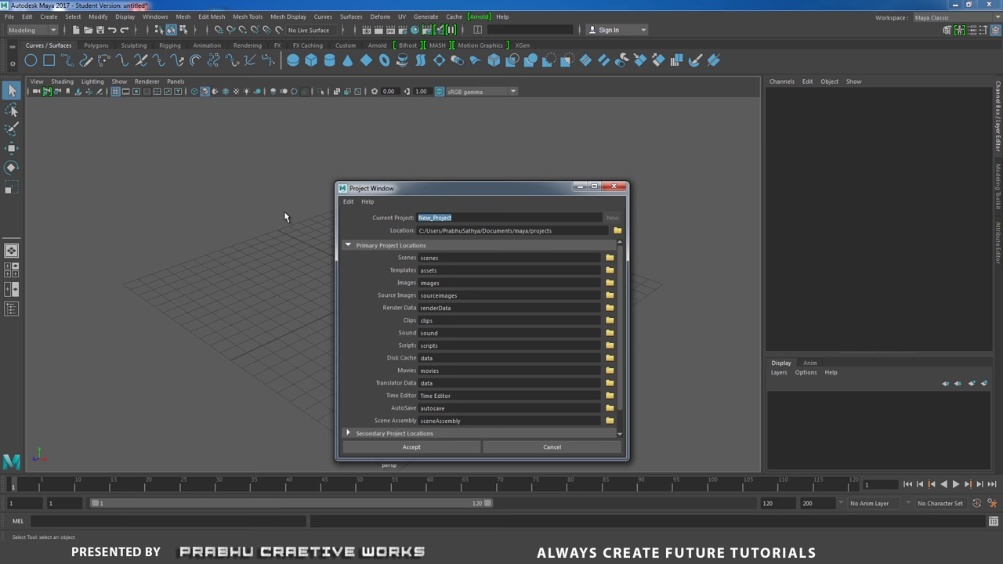
pyautogui.write('Night_Lamp')
# Set the new project's location to the D: drive and accept the project settings
pyautogui.click(618, 230)
pyautogui.click(496, 151)
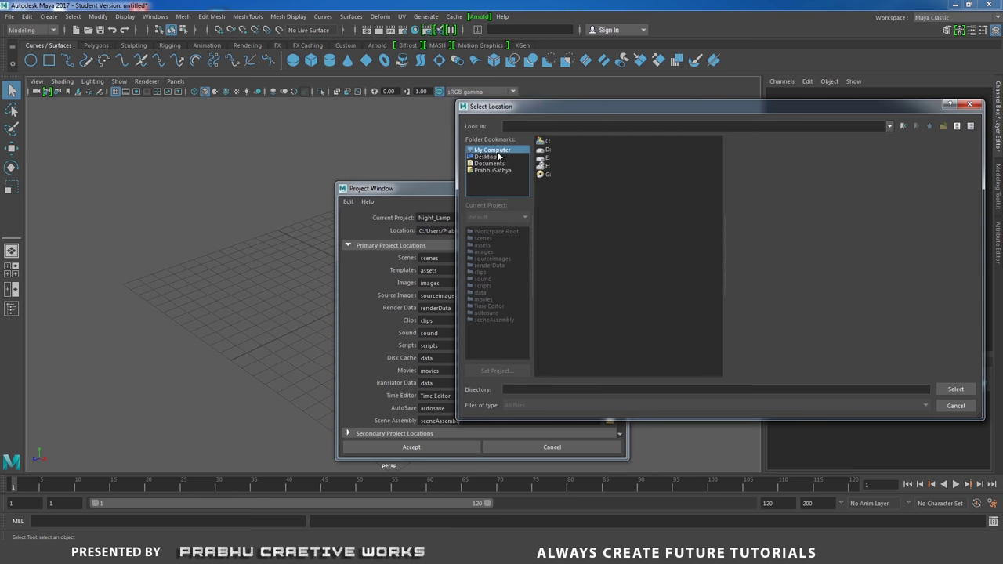
pyautogui.click(546, 149)
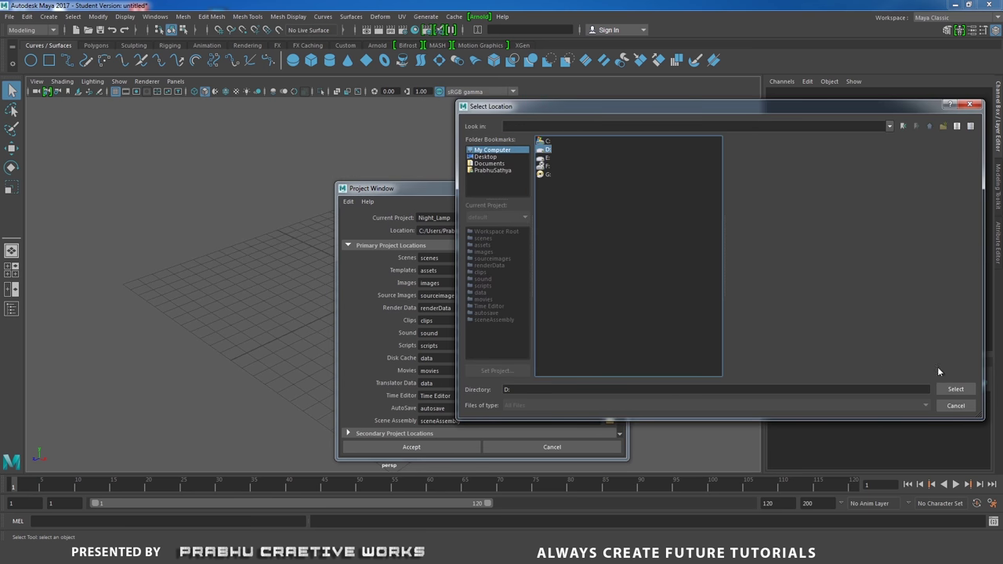
pyautogui.click(955, 388)
pyautogui.click(412, 446)
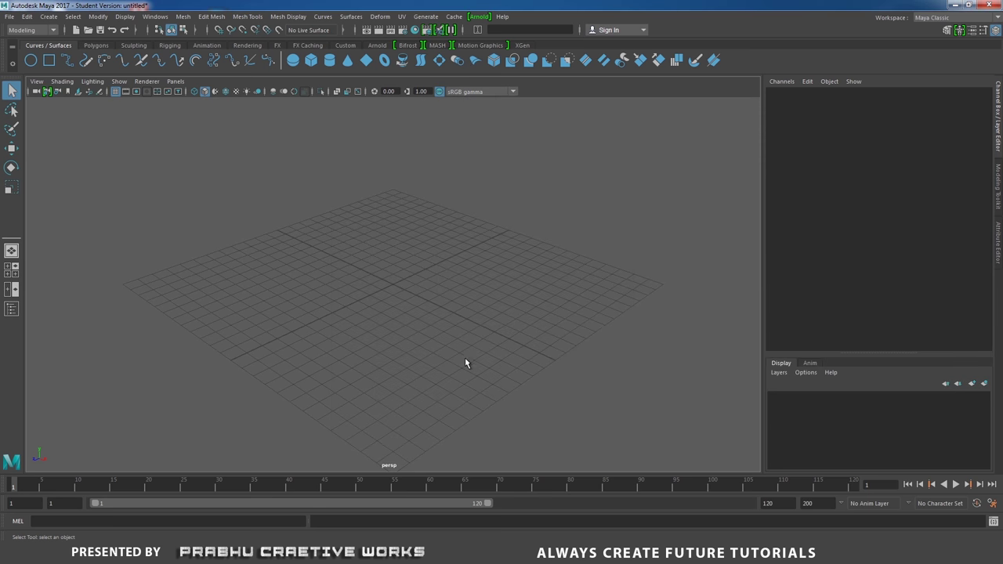
# Create a polygon sphere at the grid's centre and scale it uniformly to about 1.758
pyautogui.click(49, 16)
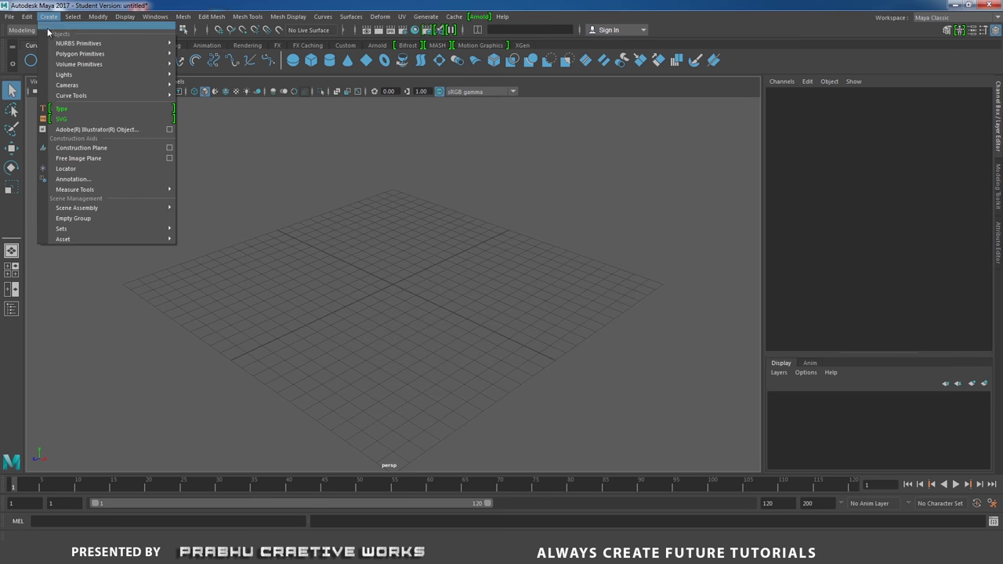
pyautogui.moveTo(60, 53)
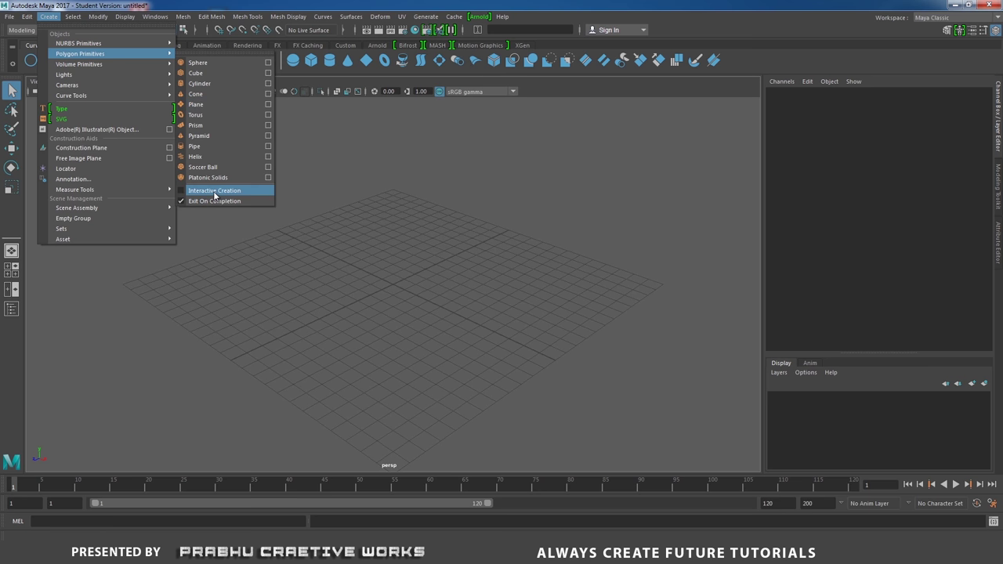
pyautogui.click(179, 191)
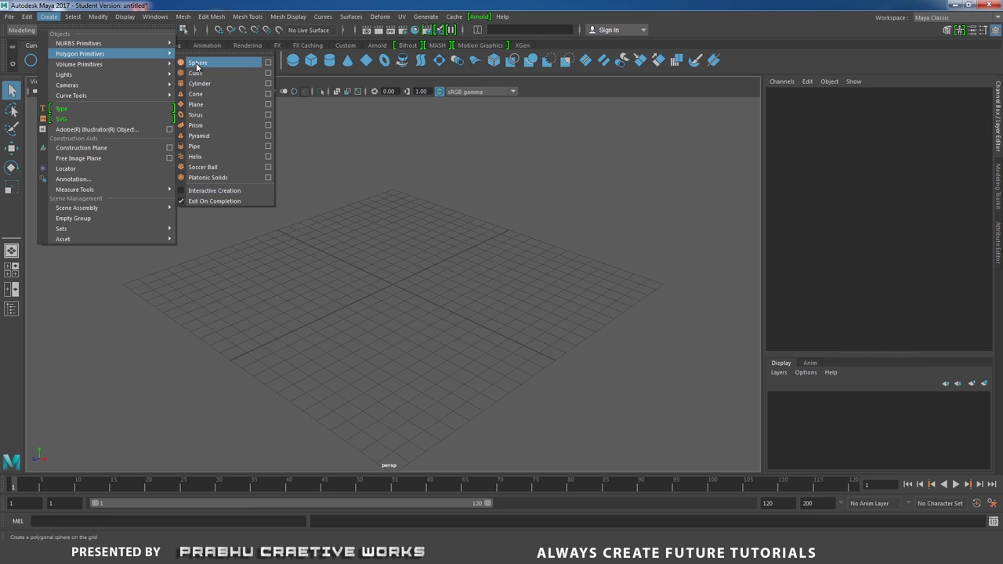
pyautogui.click(197, 64)
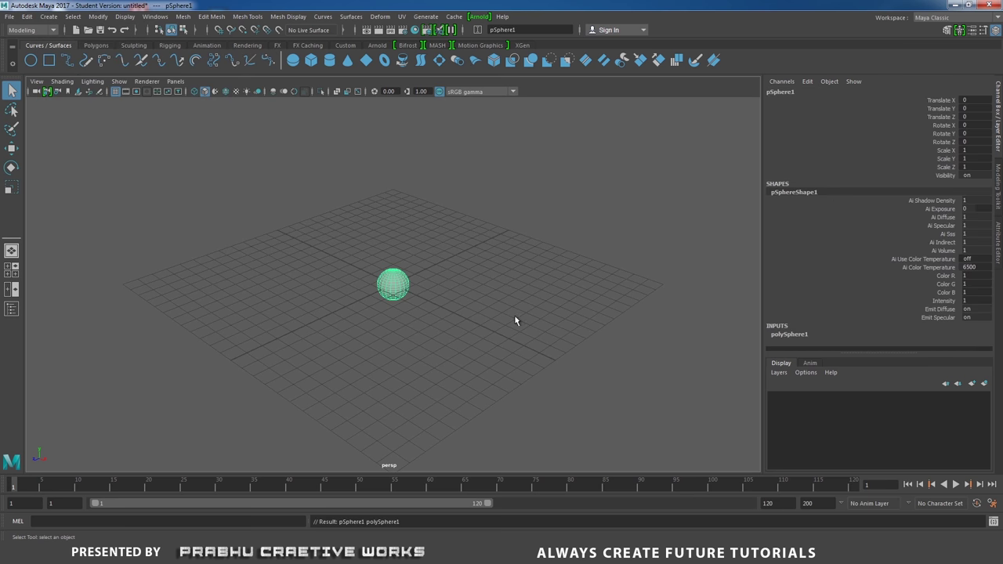
pyautogui.press('r')
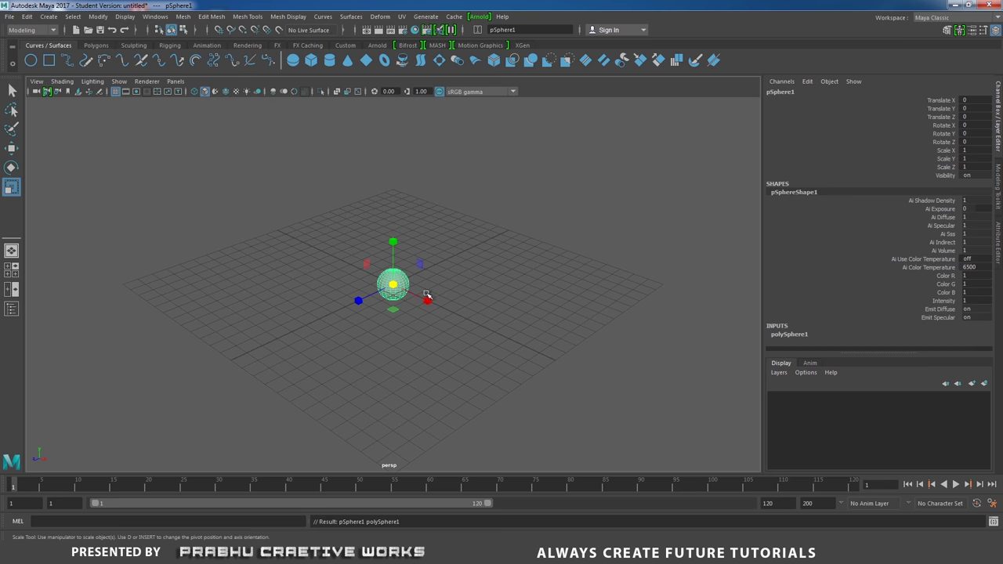
pyautogui.moveTo(394, 284); pyautogui.dragTo(452, 307)
# Raise the sphere in the front view to a Translate Y of about 1.295
pyautogui.press('space')
pyautogui.click(453, 279)
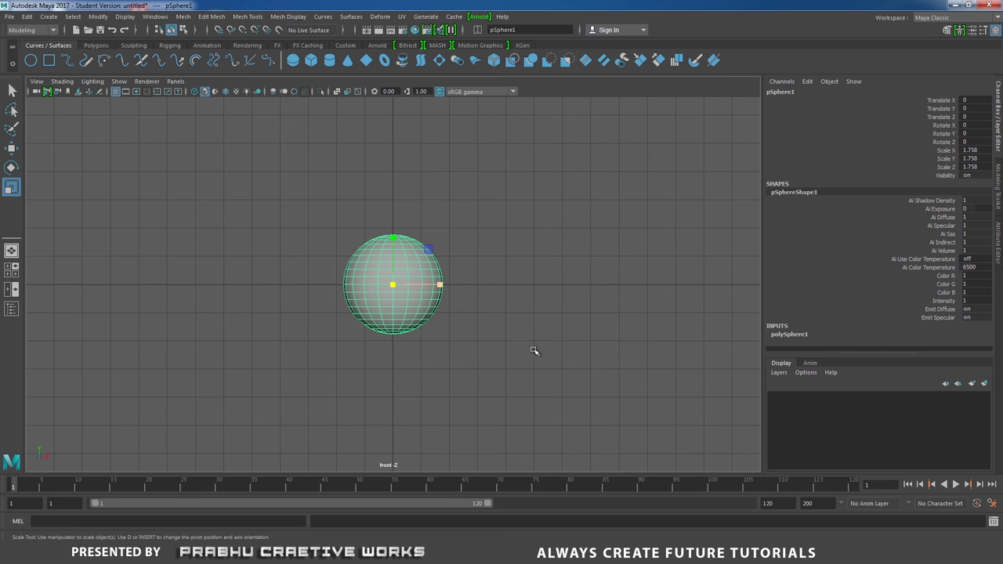
pyautogui.press('w')
pyautogui.moveTo(394, 238); pyautogui.dragTo(396, 197)
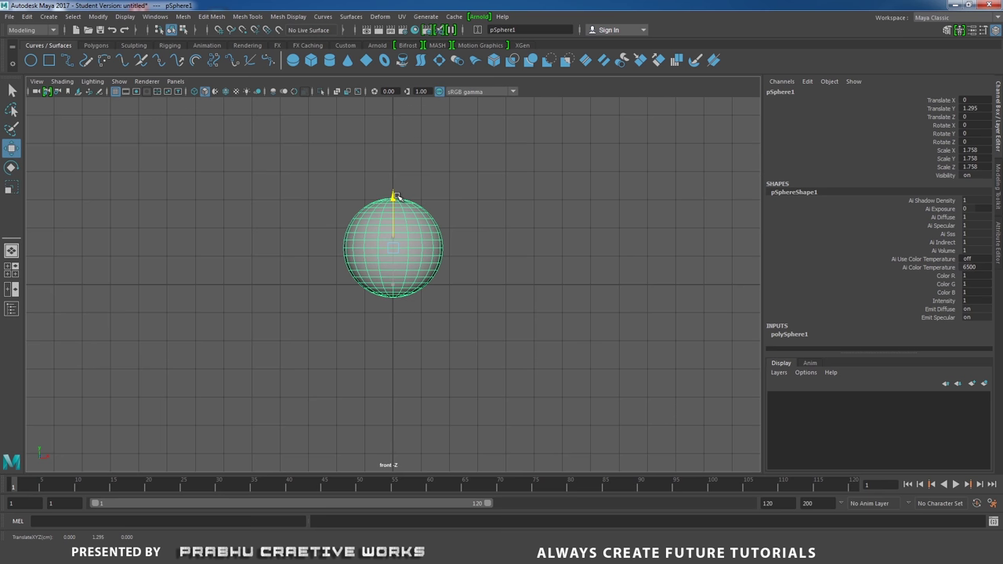
# Delete the lowest rows of faces to open the sphere's underside and return to object mode
pyautogui.scroll(3, 530, 266)
pyautogui.moveTo(530, 267); pyautogui.dragTo(477, 266, button='right')
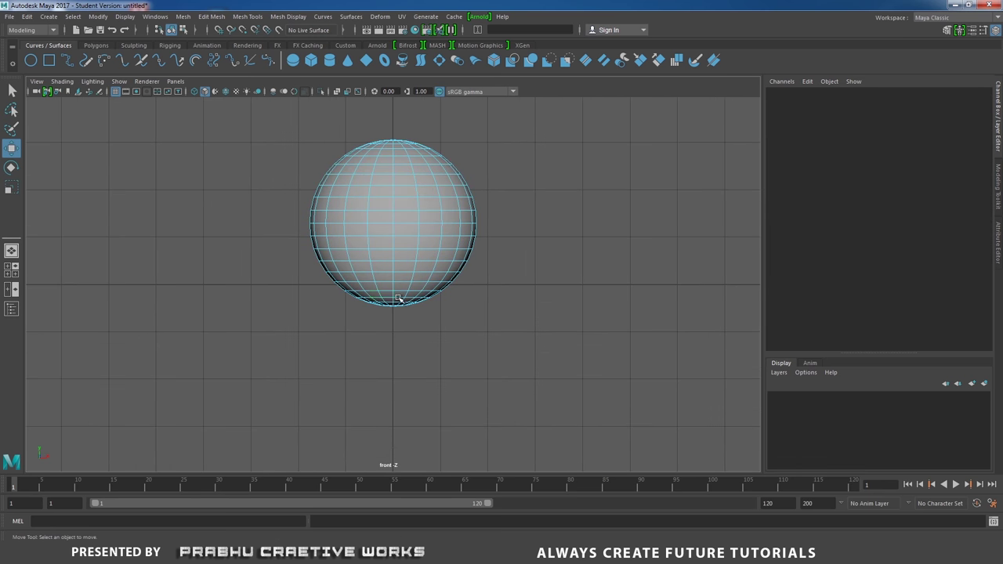
pyautogui.moveTo(334, 284); pyautogui.dragTo(484, 328)
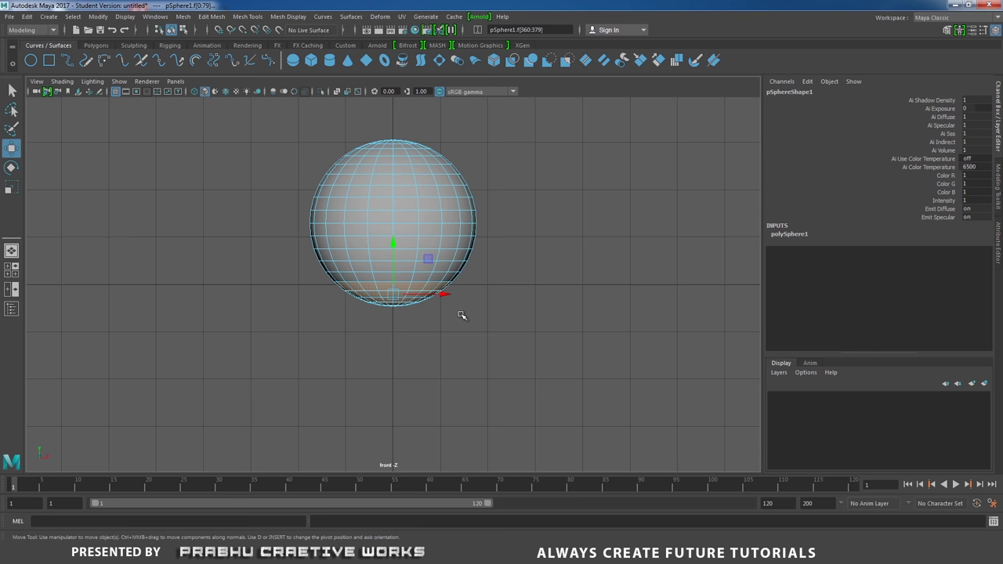
pyautogui.press('Delete')
pyautogui.moveTo(403, 206); pyautogui.dragTo(461, 185, button='right')
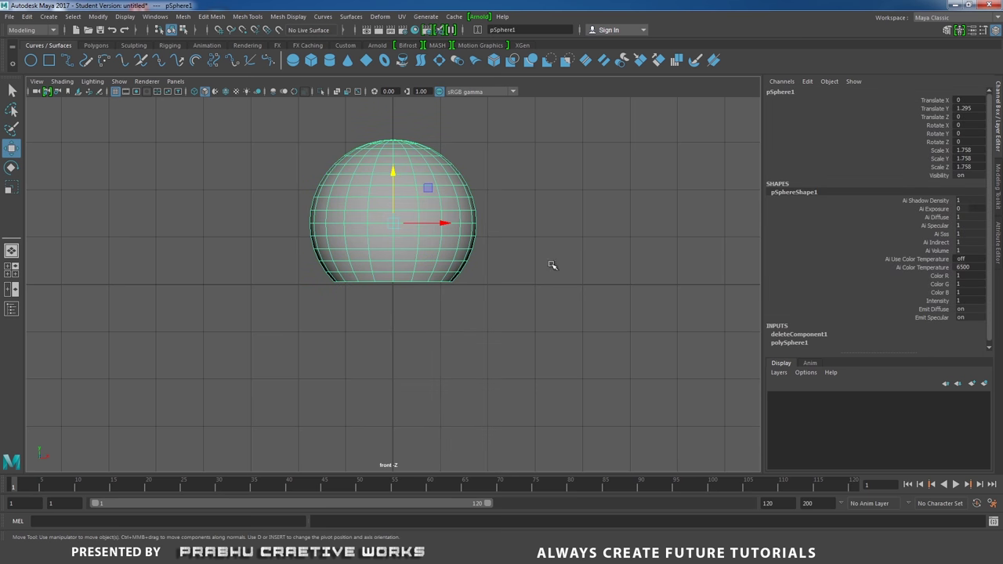
# Stretch the sphere vertically to a Scale Y of about 2.266 and raise it to a Translate Y of about 1.618
pyautogui.scroll(-6, 403, 241)
pyautogui.keyDown('alt'); pyautogui.moveTo(406, 252); pyautogui.dragTo(414, 282, button='middle'); pyautogui.keyUp('alt')
pyautogui.press('r')
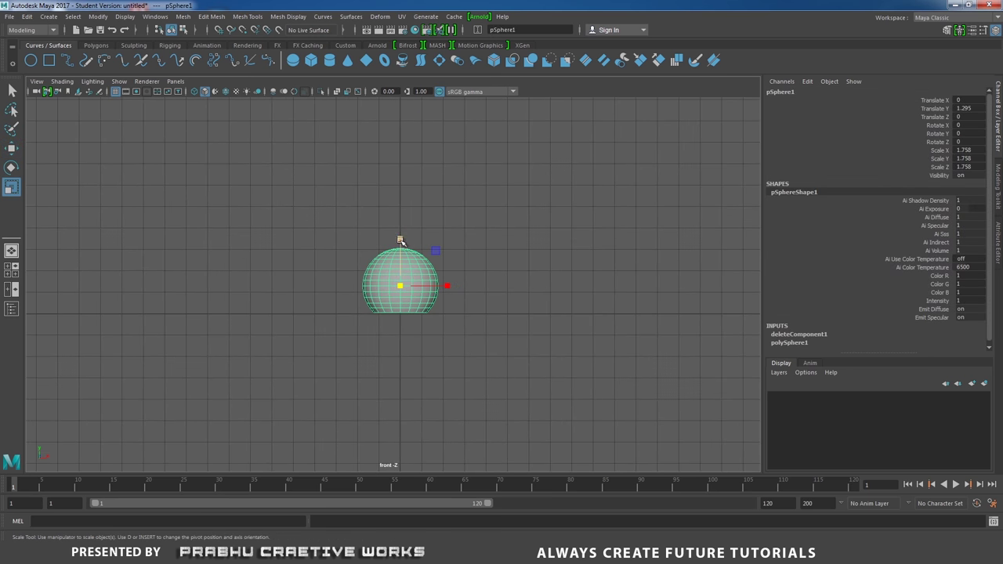
pyautogui.moveTo(399, 239); pyautogui.dragTo(407, 226)
pyautogui.press('w')
pyautogui.scroll(3, 409, 255)
# Extrude the border edge loop around the sphere's bottom opening and scale the new edges inward
pyautogui.press('space')
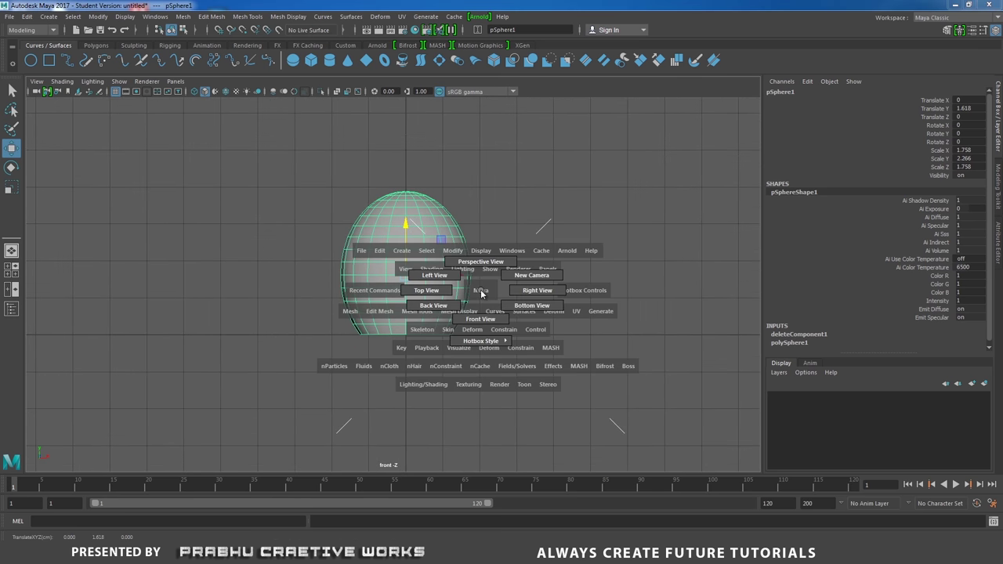
pyautogui.moveTo(481, 292); pyautogui.dragTo(482, 262)
pyautogui.keyDown('alt'); pyautogui.moveTo(445, 294); pyautogui.dragTo(453, 176); pyautogui.keyUp('alt')
pyautogui.keyDown('alt'); pyautogui.moveTo(452, 177); pyautogui.dragTo(875, 435, button='right'); pyautogui.keyUp('alt')
pyautogui.keyDown('alt'); pyautogui.moveTo(383, 244); pyautogui.dragTo(541, 350, button='right'); pyautogui.keyUp('alt')
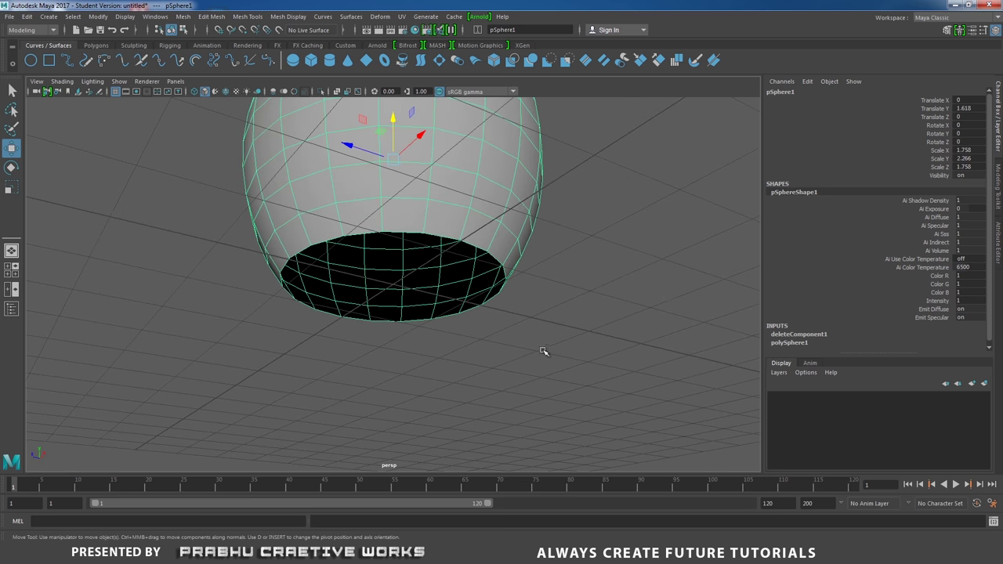
pyautogui.moveTo(439, 236); pyautogui.dragTo(432, 213, button='right')
pyautogui.doubleClick(434, 236)
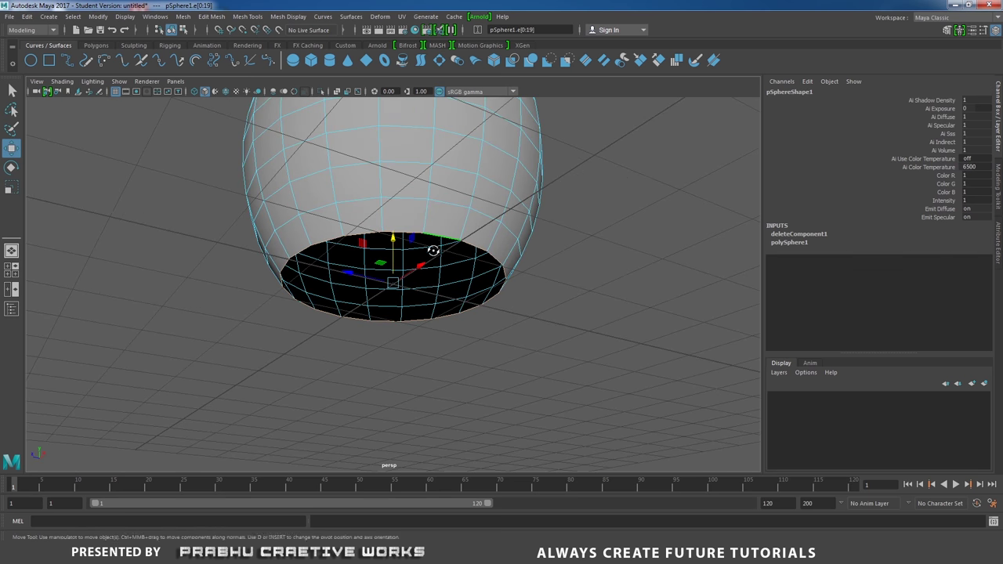
pyautogui.keyDown('alt'); pyautogui.moveTo(433, 250); pyautogui.dragTo(524, 271); pyautogui.keyUp('alt')
pyautogui.keyDown('shift'); pyautogui.moveTo(524, 273); pyautogui.dragTo(536, 290, button='right'); pyautogui.keyUp('shift')
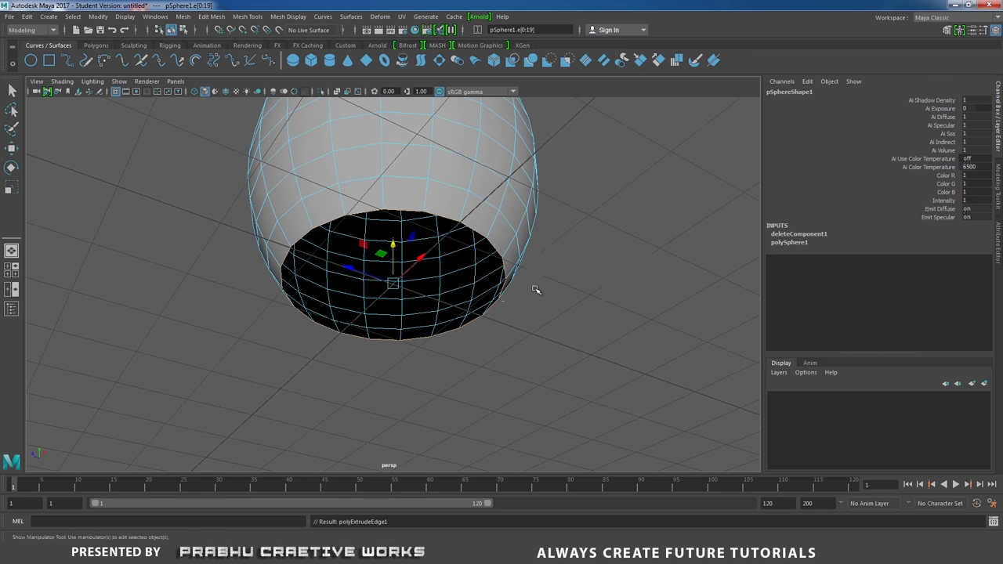
pyautogui.press('r')
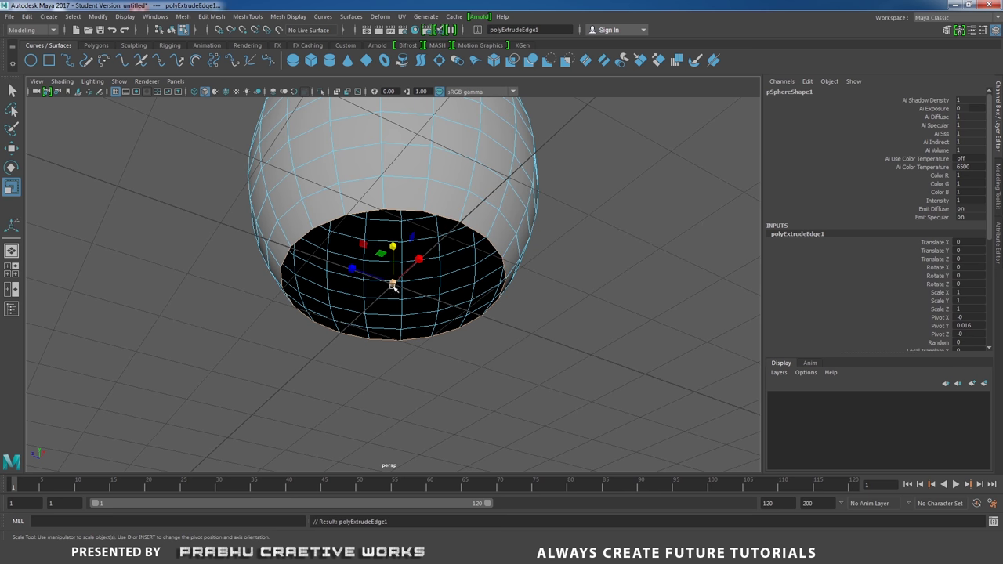
pyautogui.moveTo(393, 284); pyautogui.dragTo(349, 300)
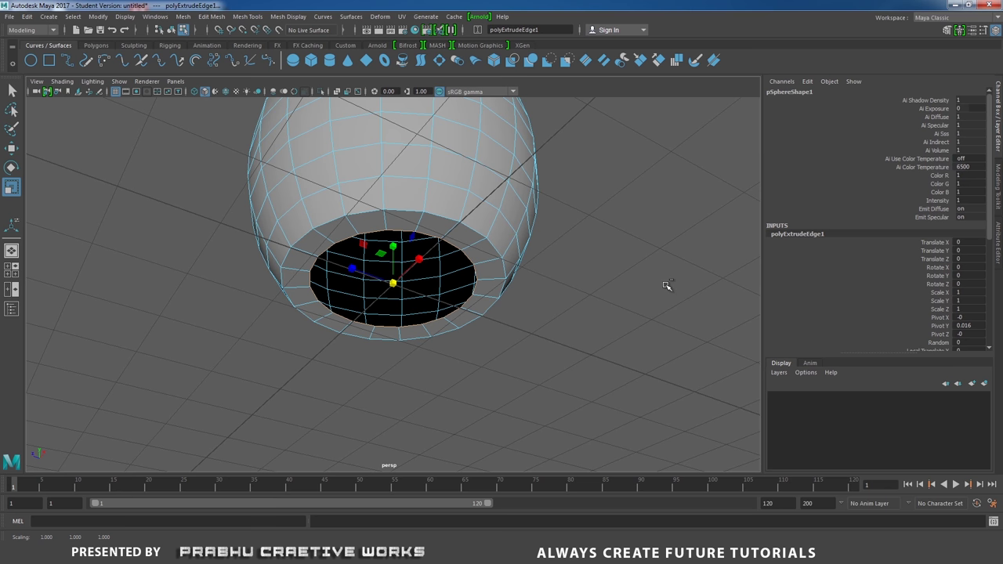
# Merge the inner ring's vertices to the center to close the sphere's bottom opening
pyautogui.hotkey('ctrl', 'F9')
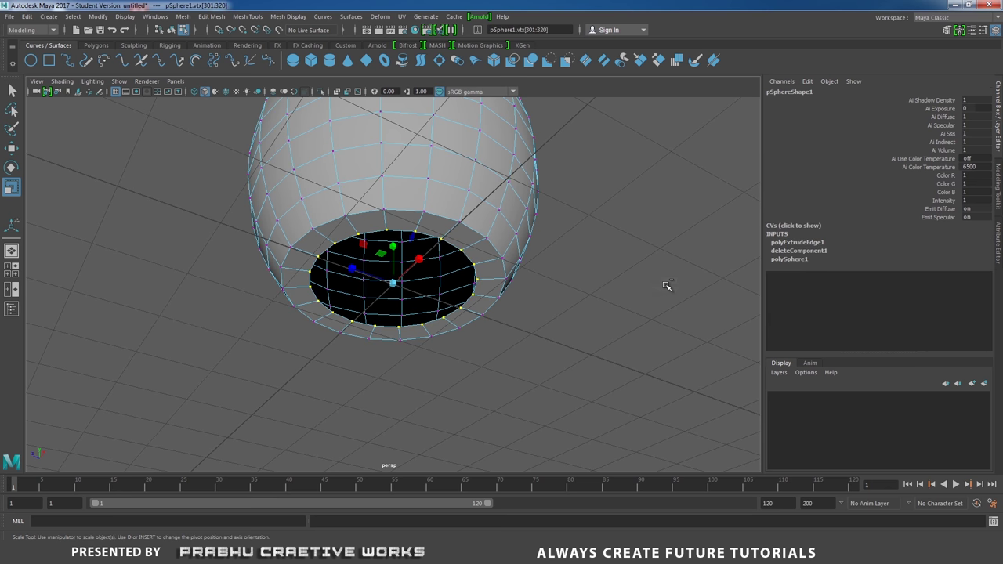
pyautogui.keyDown('shift'); pyautogui.rightClick(511, 269); pyautogui.keyUp('shift')
pyautogui.moveTo(510, 239)
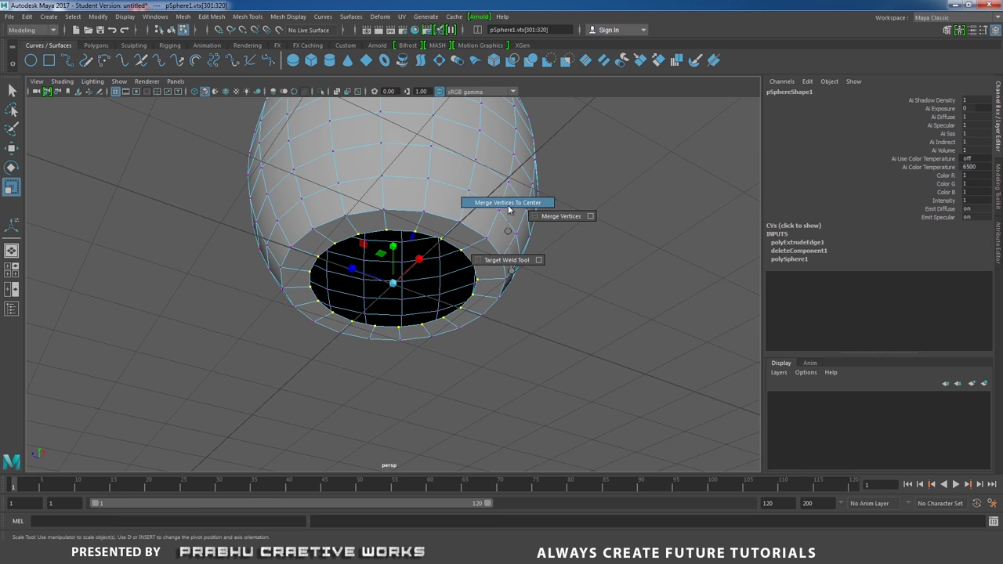
pyautogui.click(509, 205)
# Bevel the edge loop around the bottom rim with a fraction of 0.05 and 2 segments
pyautogui.press('F10')
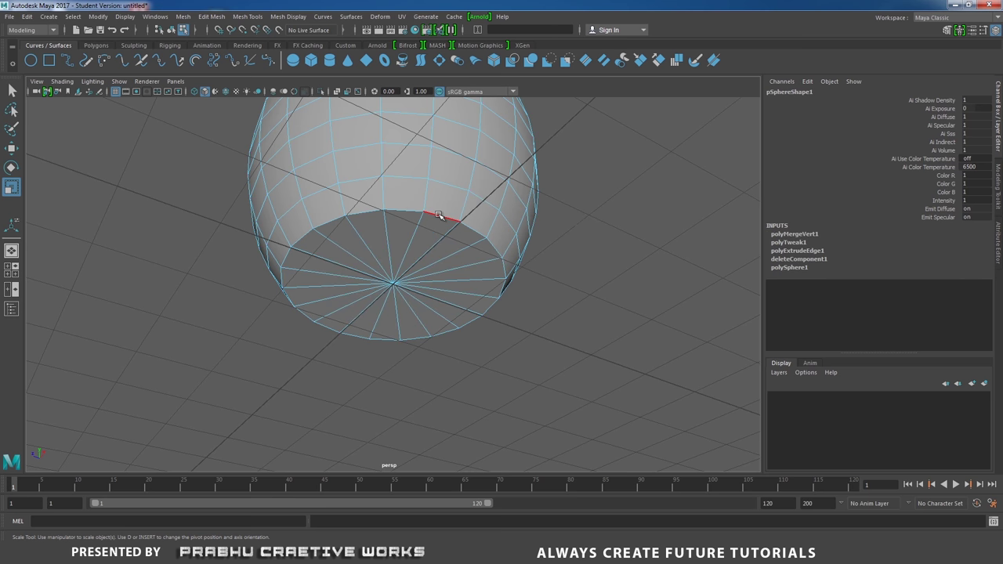
pyautogui.doubleClick(439, 215)
pyautogui.keyDown('shift'); pyautogui.moveTo(447, 227); pyautogui.dragTo(541, 251, button='right'); pyautogui.keyUp('shift')
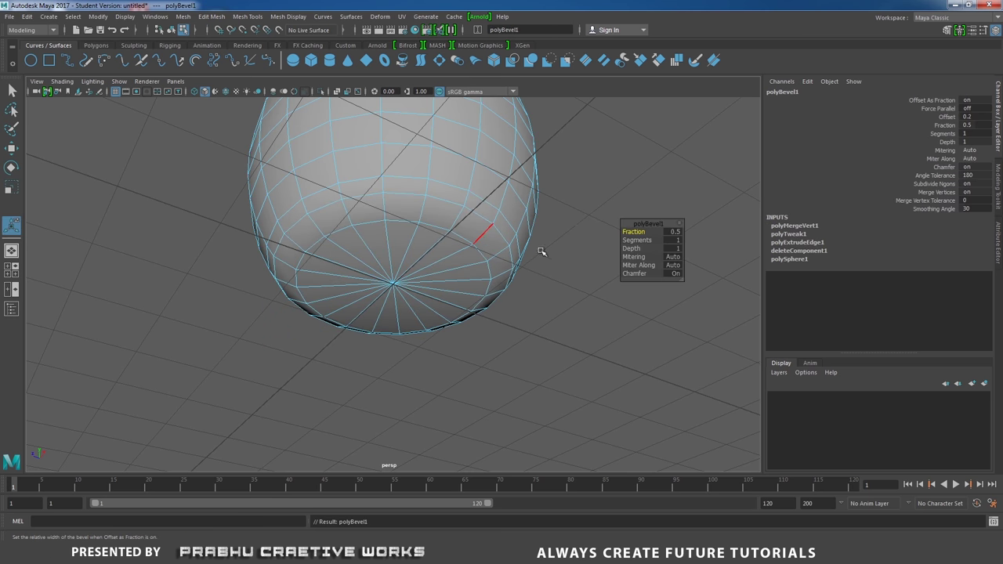
pyautogui.moveTo(641, 231); pyautogui.dragTo(633, 232)
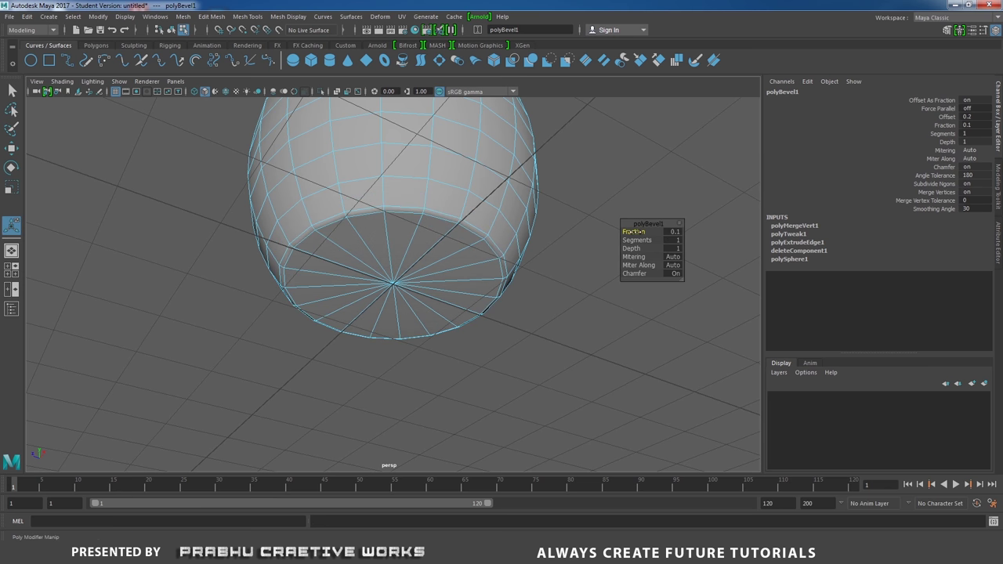
pyautogui.click(674, 233)
pyautogui.write('0.0')
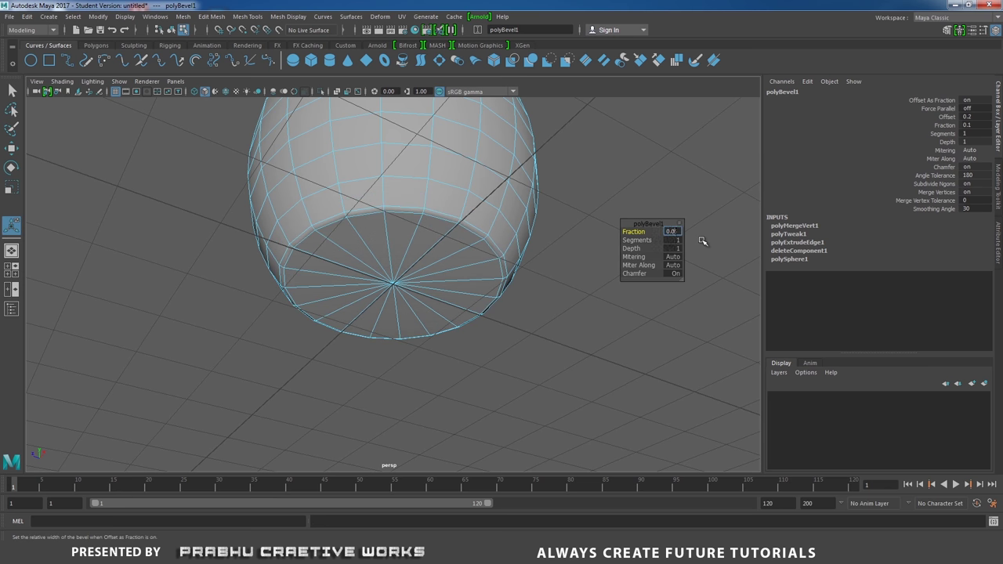
pyautogui.write('5')
pyautogui.press('Return')
pyautogui.click(676, 241)
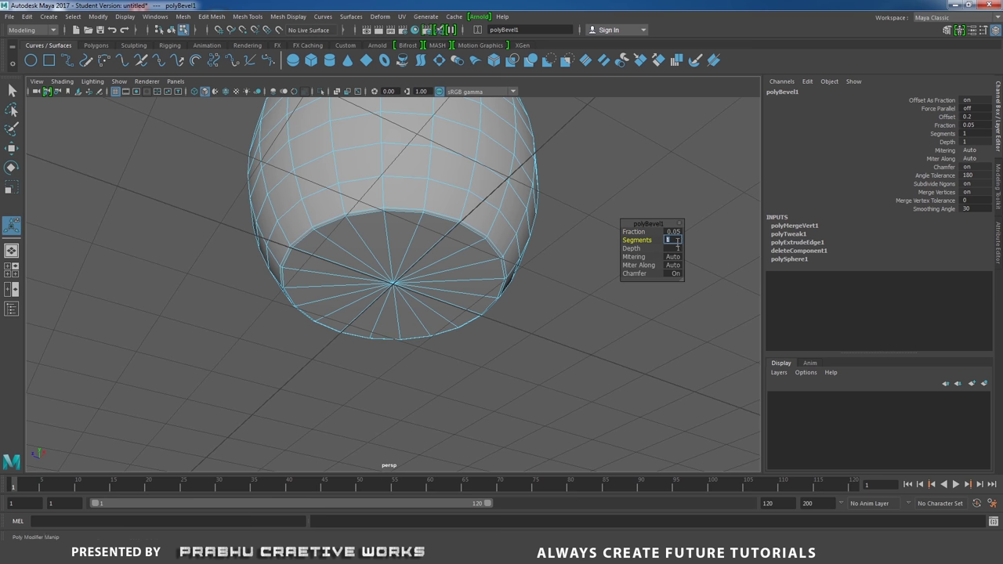
pyautogui.write('2')
pyautogui.press('Return')
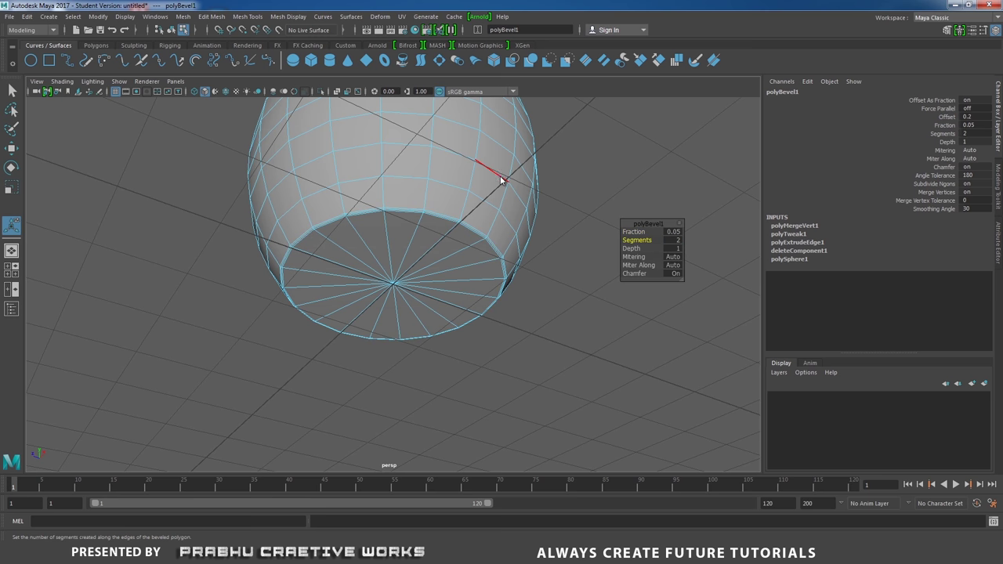
pyautogui.moveTo(501, 180); pyautogui.dragTo(536, 161, button='right')
pyautogui.keyDown('alt'); pyautogui.moveTo(571, 206); pyautogui.dragTo(615, 243); pyautogui.keyUp('alt')
# Lower the egg-shaped body in the front view to a Translate Y of about 1.604, resting its base on the ground line, and deselect it
pyautogui.press('space')
pyautogui.scroll(3, 678, 339)
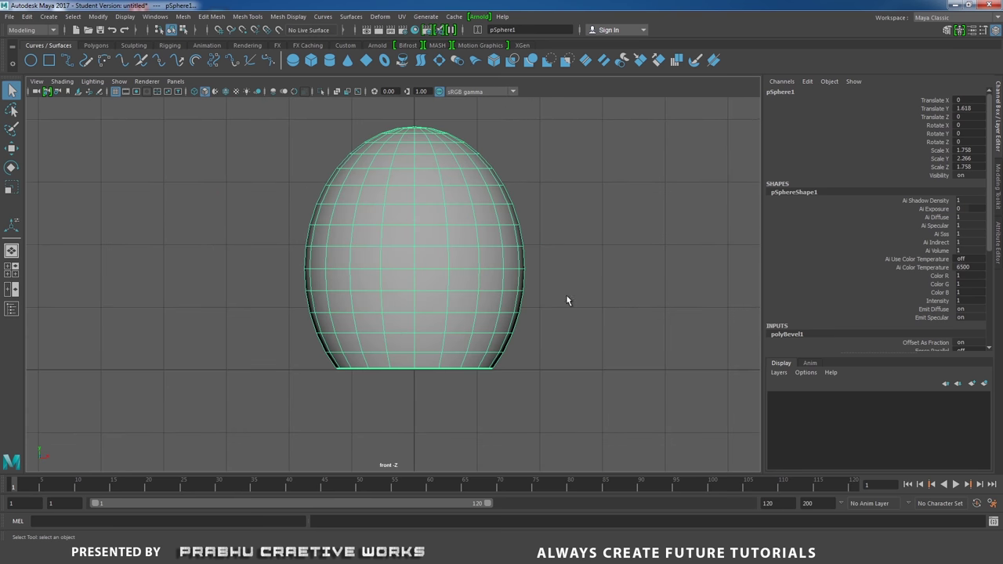
pyautogui.keyDown('alt'); pyautogui.moveTo(565, 280); pyautogui.dragTo(559, 253, button='middle'); pyautogui.keyUp('alt')
pyautogui.keyDown('alt'); pyautogui.moveTo(559, 253); pyautogui.dragTo(624, 311, button='right'); pyautogui.keyUp('alt')
pyautogui.press('w')
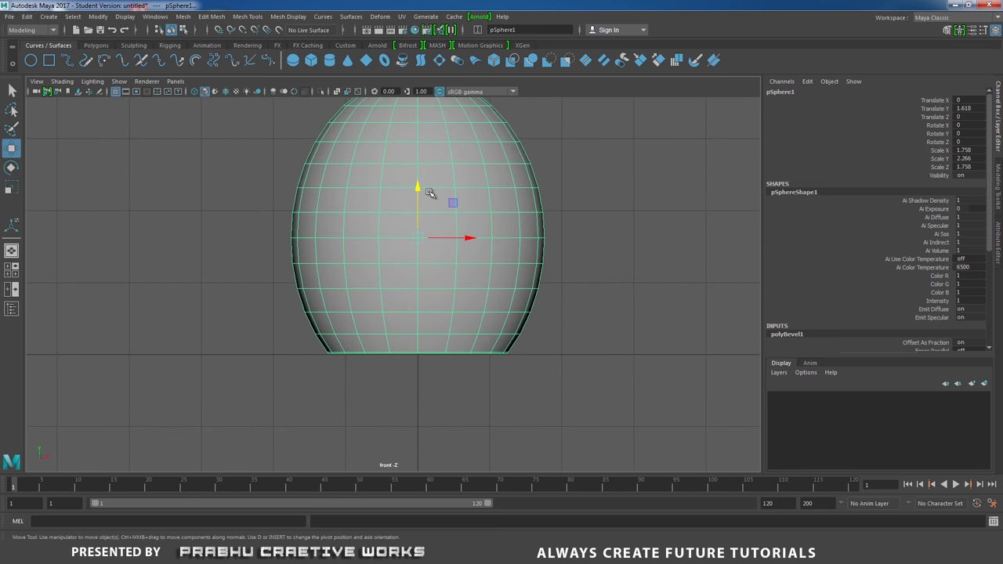
pyautogui.moveTo(420, 188); pyautogui.dragTo(421, 189)
pyautogui.keyDown('alt'); pyautogui.moveTo(639, 321); pyautogui.dragTo(767, 404, button='right'); pyautogui.keyUp('alt')
pyautogui.keyDown('alt'); pyautogui.moveTo(597, 297); pyautogui.dragTo(583, 231, button='middle'); pyautogui.keyUp('alt')
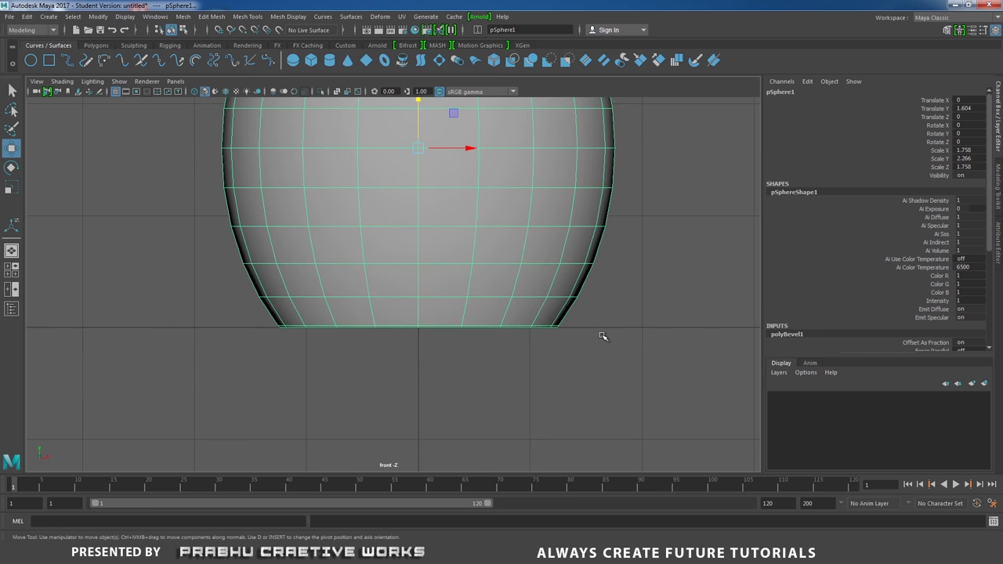
pyautogui.scroll(-6, 185, 233)
pyautogui.scroll(3, 444, 249)
pyautogui.keyDown('alt'); pyautogui.moveTo(444, 249); pyautogui.dragTo(443, 284, button='middle'); pyautogui.keyUp('alt')
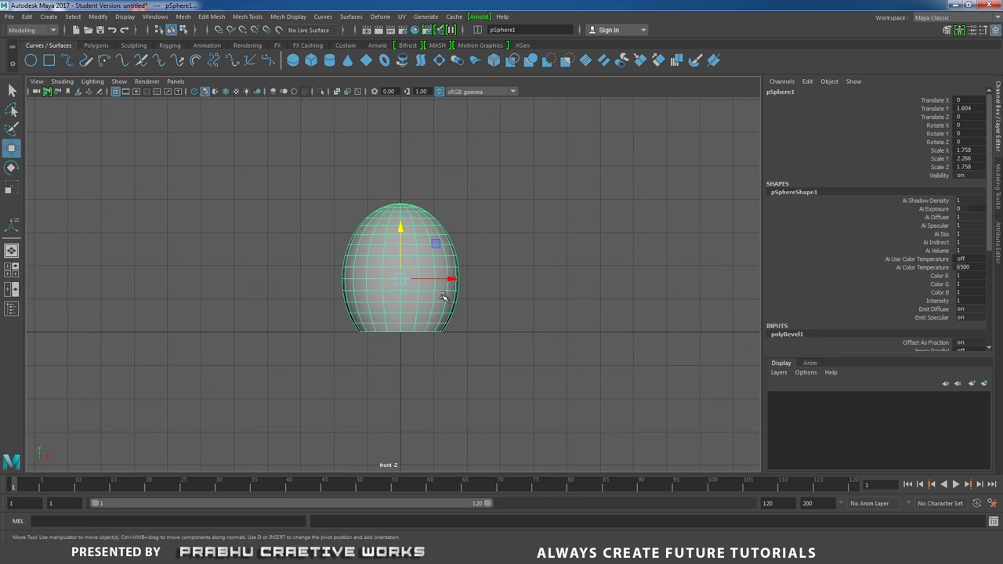
pyautogui.click(511, 241)
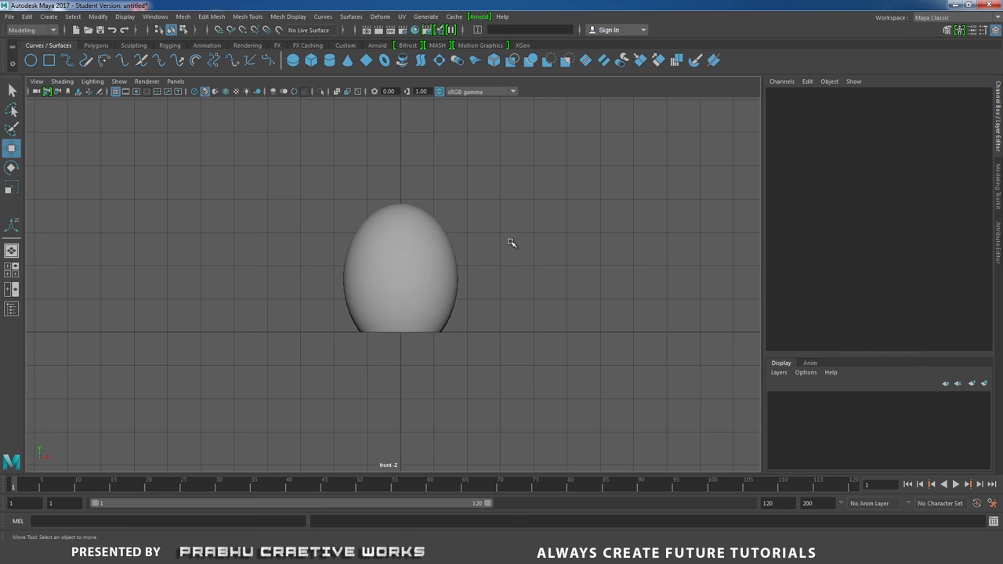
# Select the egg-shaped body in the front view and open the Outliner beside it
pyautogui.click(417, 250)
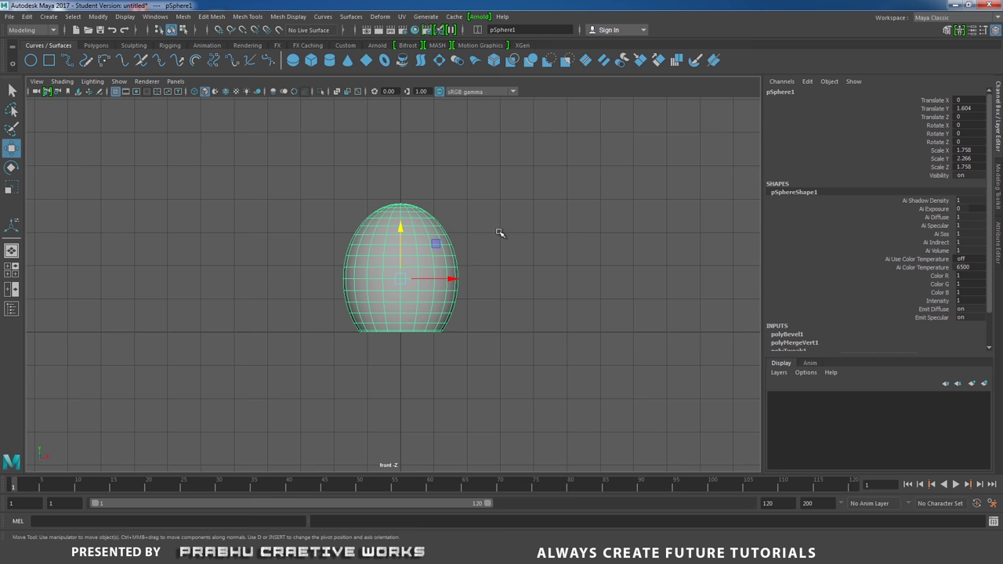
pyautogui.scroll(-1, 346, 219)
pyautogui.keyDown('alt'); pyautogui.moveTo(366, 188); pyautogui.dragTo(371, 311, button='middle'); pyautogui.keyUp('alt')
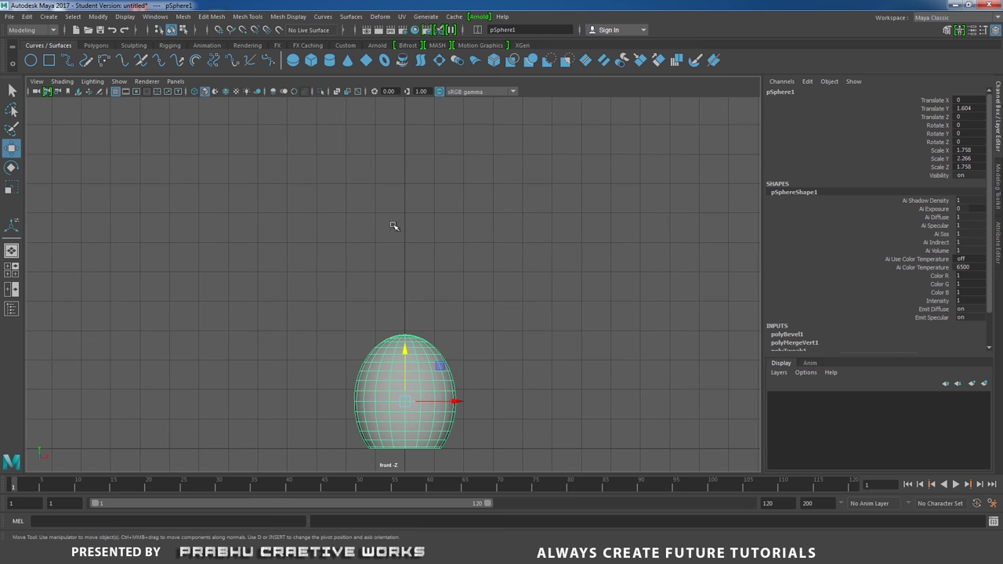
pyautogui.keyDown('alt'); pyautogui.moveTo(460, 240); pyautogui.dragTo(452, 193, button='middle'); pyautogui.keyUp('alt')
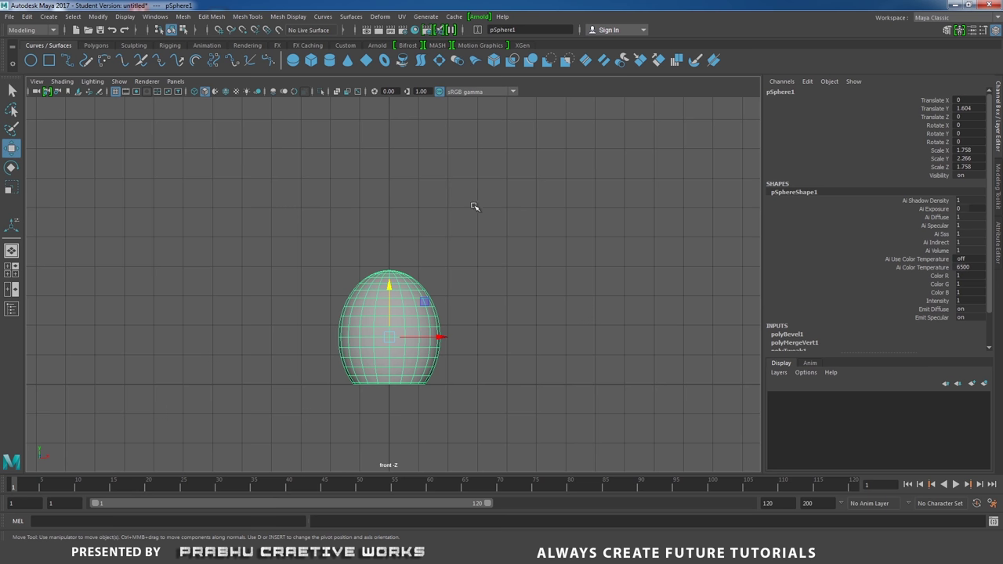
pyautogui.click(155, 17)
pyautogui.click(188, 130)
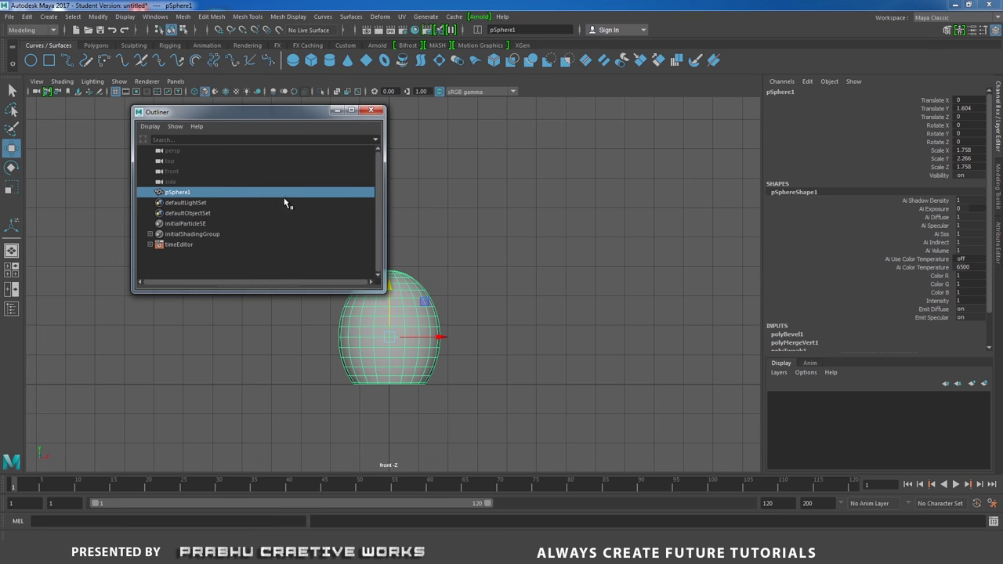
pyautogui.moveTo(246, 116); pyautogui.dragTo(181, 134)
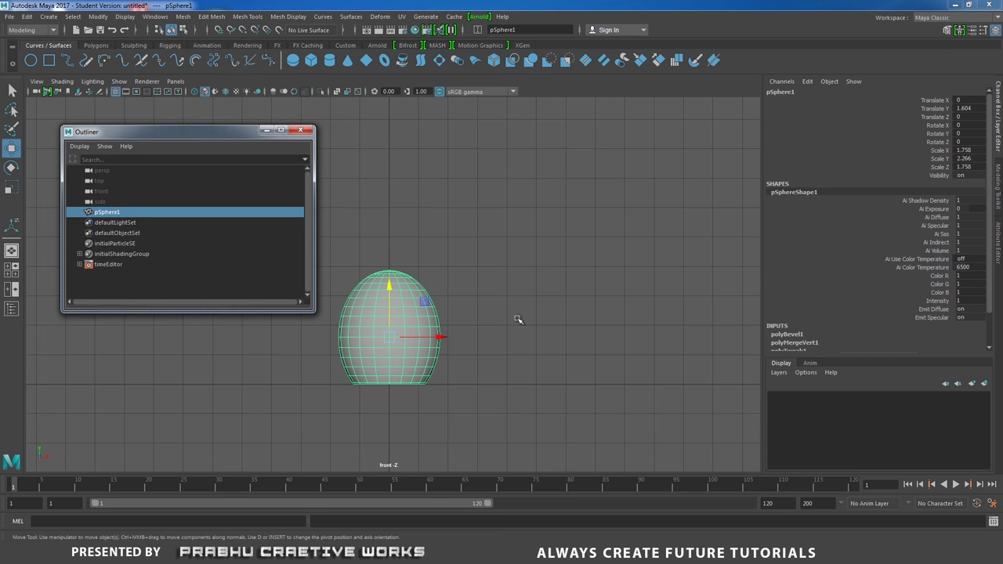
# Delete the construction history of the egg-shaped body
pyautogui.moveTo(986, 297); pyautogui.dragTo(992, 336)
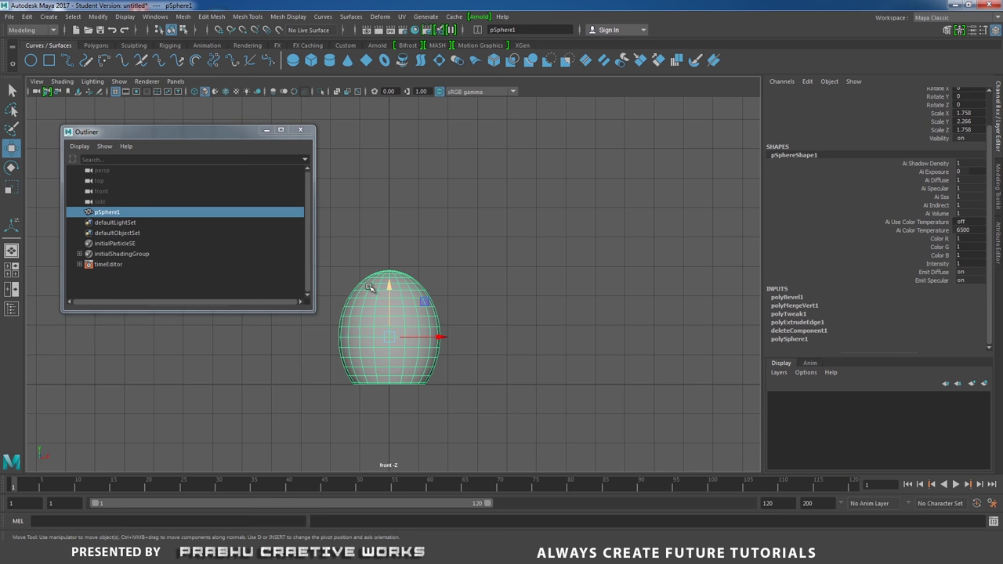
pyautogui.click(25, 16)
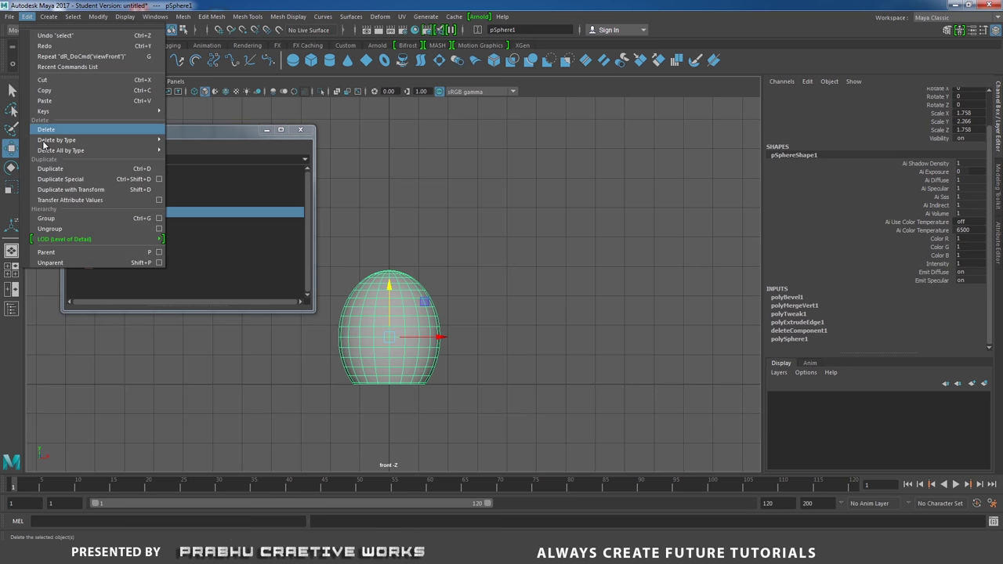
pyautogui.moveTo(71, 139)
pyautogui.click(202, 148)
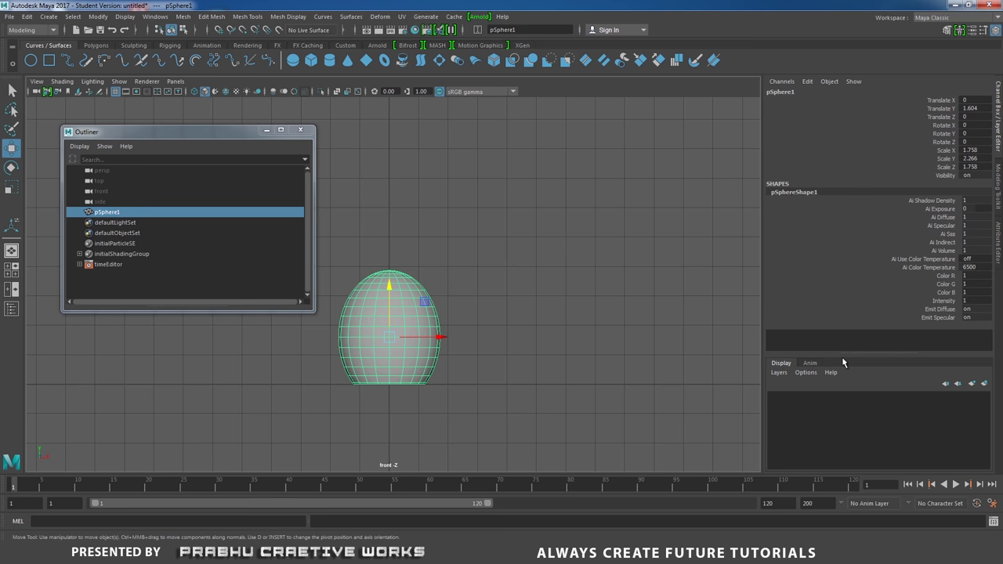
# Rename pSphere1 to Night_Lamp_Base01 in the Outliner, deselect the body and minimize the Outliner
pyautogui.keyDown('alt'); pyautogui.moveTo(497, 228); pyautogui.dragTo(547, 233, button='middle'); pyautogui.keyUp('alt')
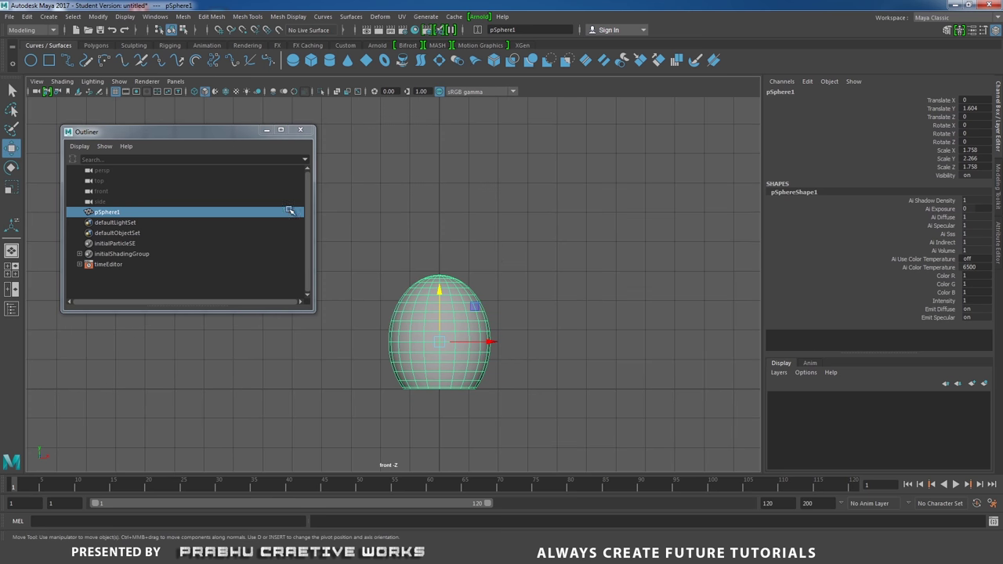
pyautogui.doubleClick(109, 211)
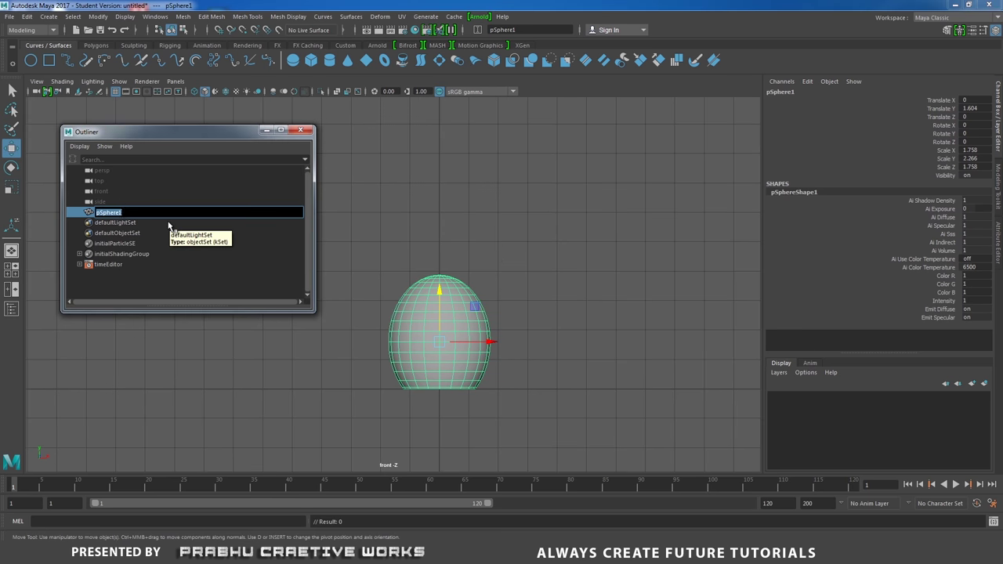
pyautogui.write('Night_Lamp_Bas')
pyautogui.write('e01')
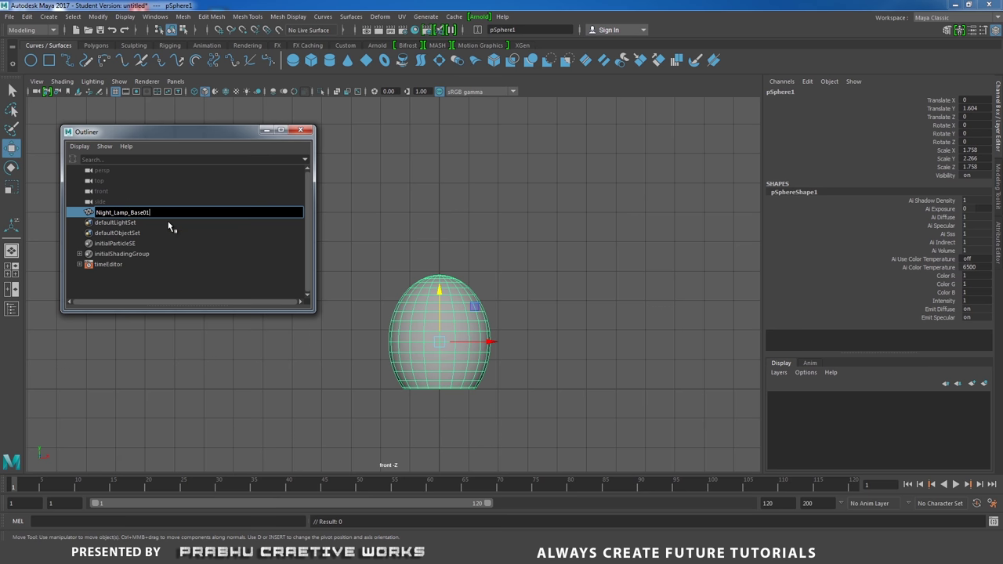
pyautogui.press('Return')
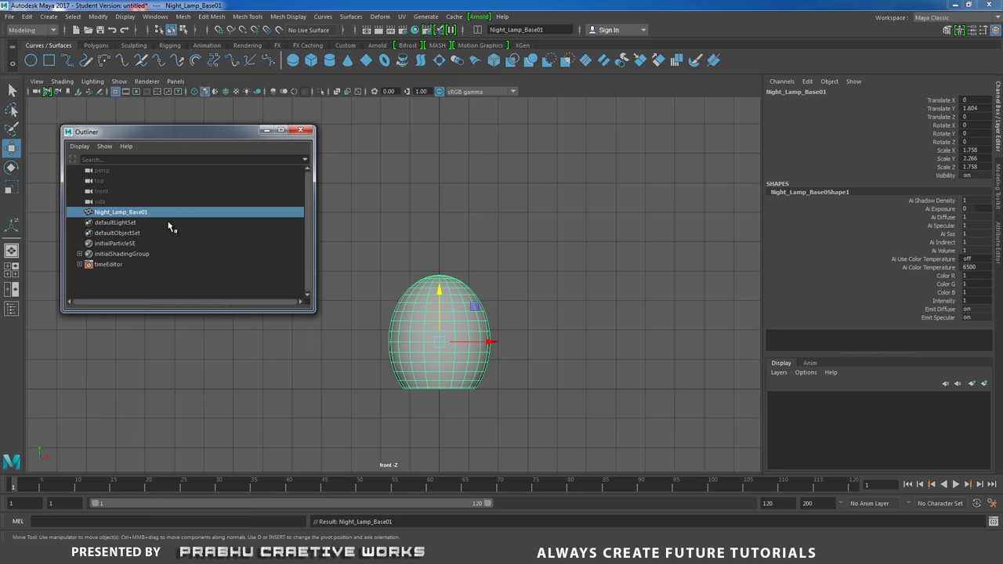
pyautogui.click(323, 397)
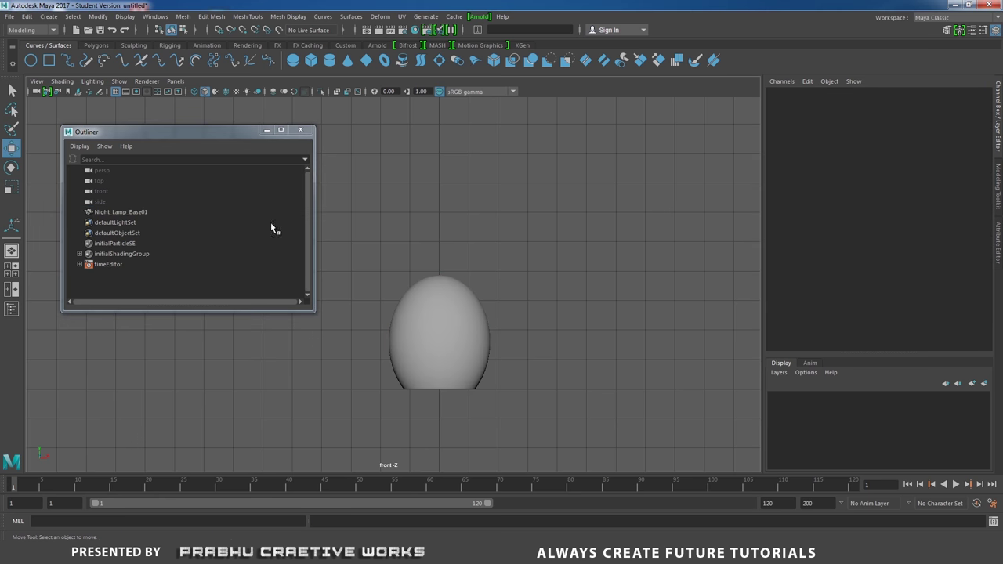
pyautogui.click(266, 130)
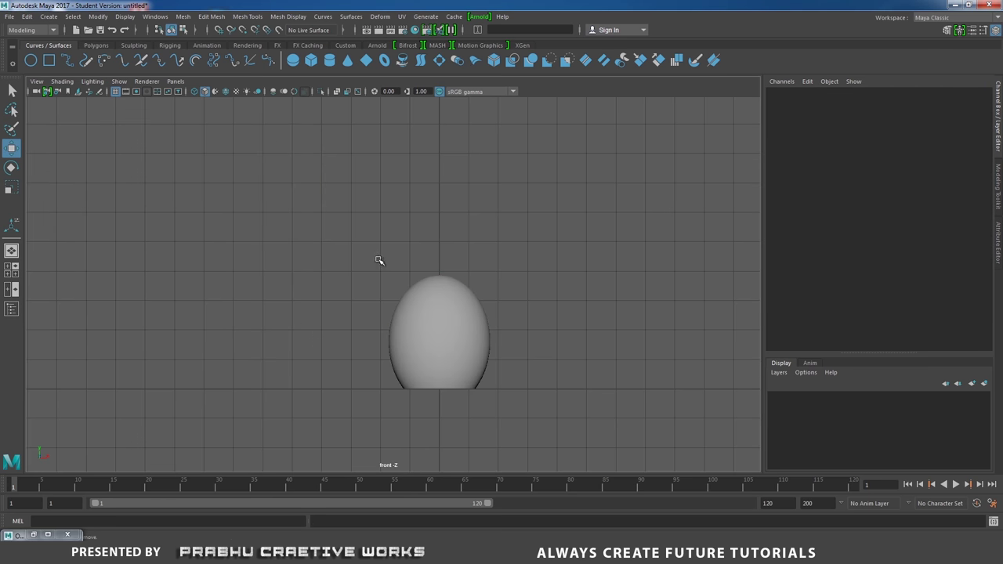
# Activate the CV Curve Tool with 3 Cubic degree and uniform knot spacing, and show the front view in wireframe
pyautogui.click(49, 17)
pyautogui.moveTo(76, 44)
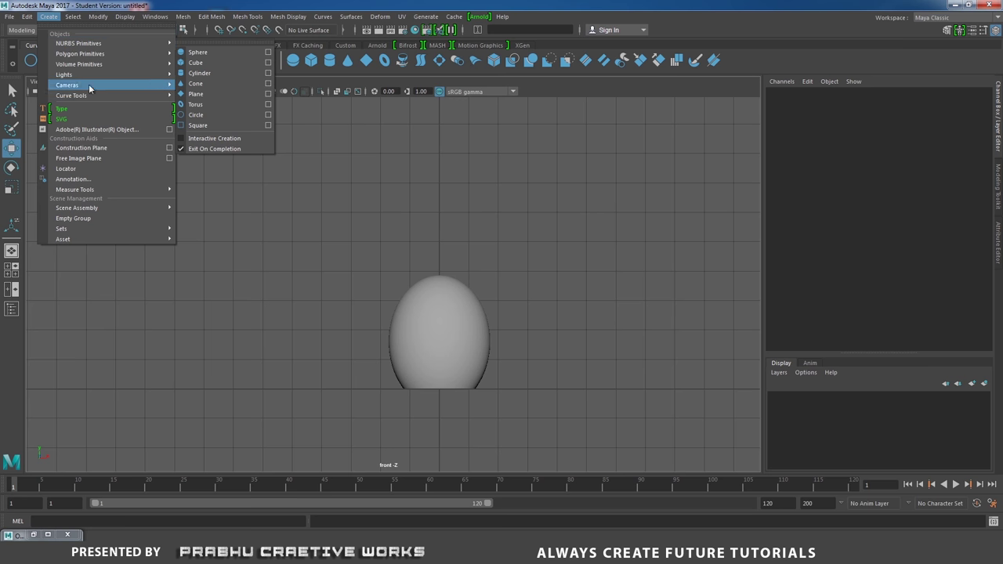
pyautogui.moveTo(86, 94)
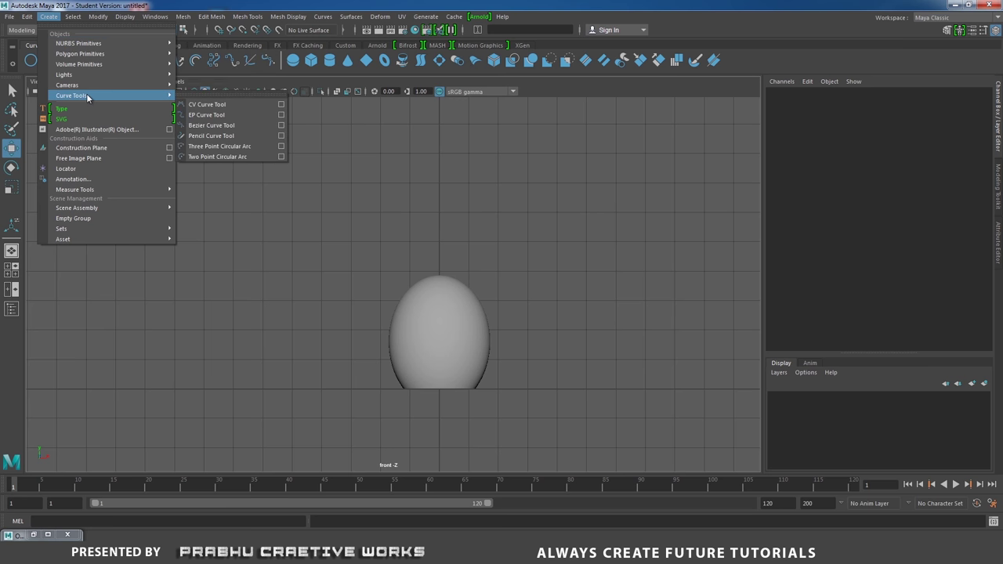
pyautogui.click(282, 104)
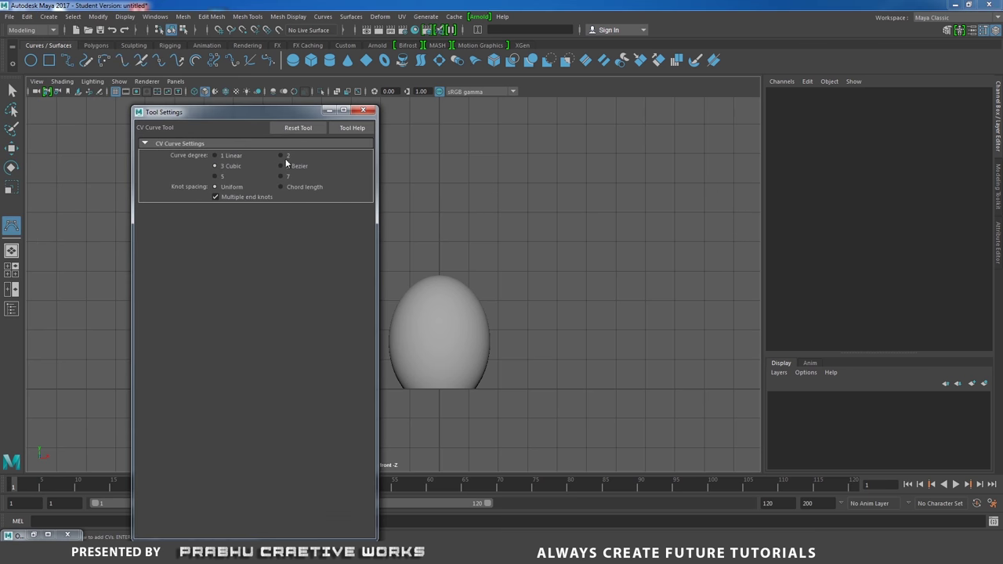
pyautogui.click(371, 112)
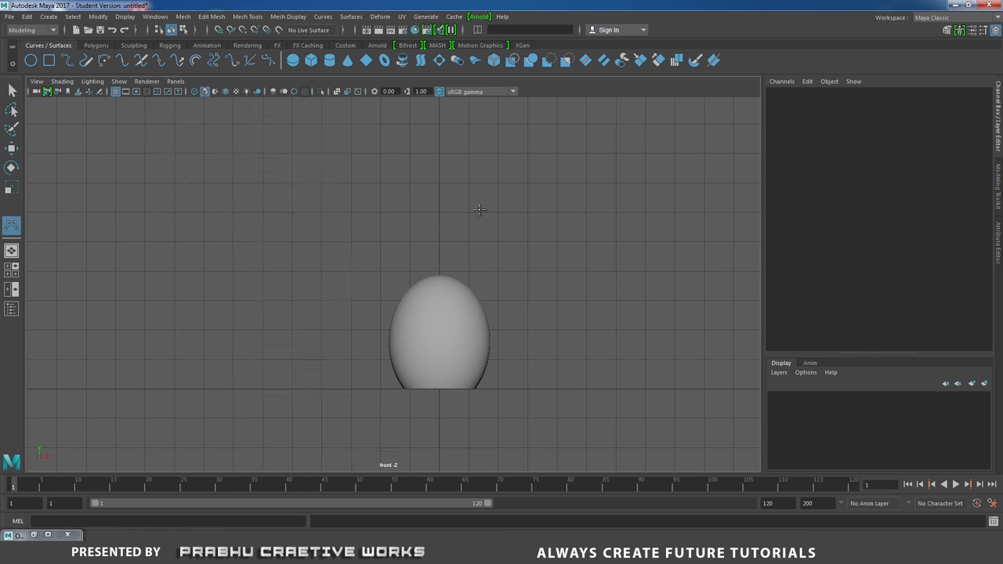
pyautogui.press('4')
# Draw a half-profile curve of a grooved neck from the center line above the body to the body's top point and finish it
pyautogui.keyDown('alt'); pyautogui.moveTo(536, 224); pyautogui.dragTo(488, 266, button='middle'); pyautogui.keyUp('alt')
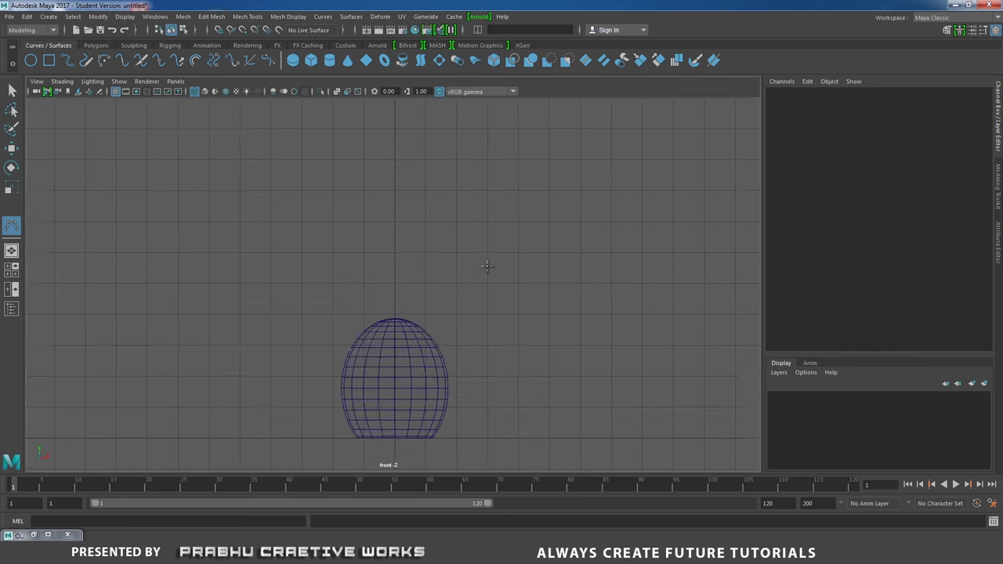
pyautogui.keyDown('alt'); pyautogui.moveTo(488, 266); pyautogui.dragTo(586, 304, button='right'); pyautogui.keyUp('alt')
pyautogui.keyDown('alt'); pyautogui.moveTo(485, 263); pyautogui.dragTo(474, 204, button='middle'); pyautogui.keyUp('alt')
pyautogui.scroll(2, 631, 315)
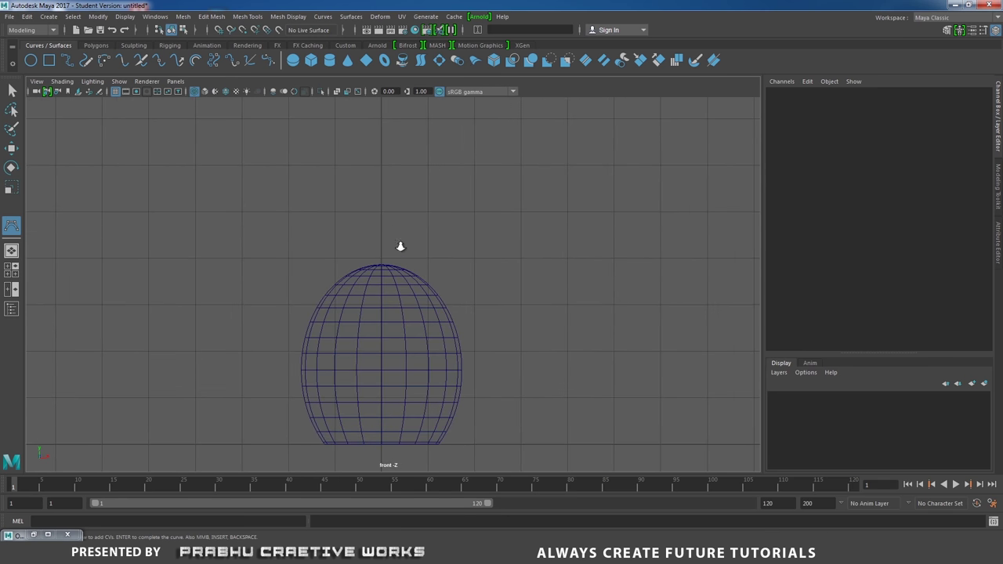
pyautogui.scroll(2, 426, 229)
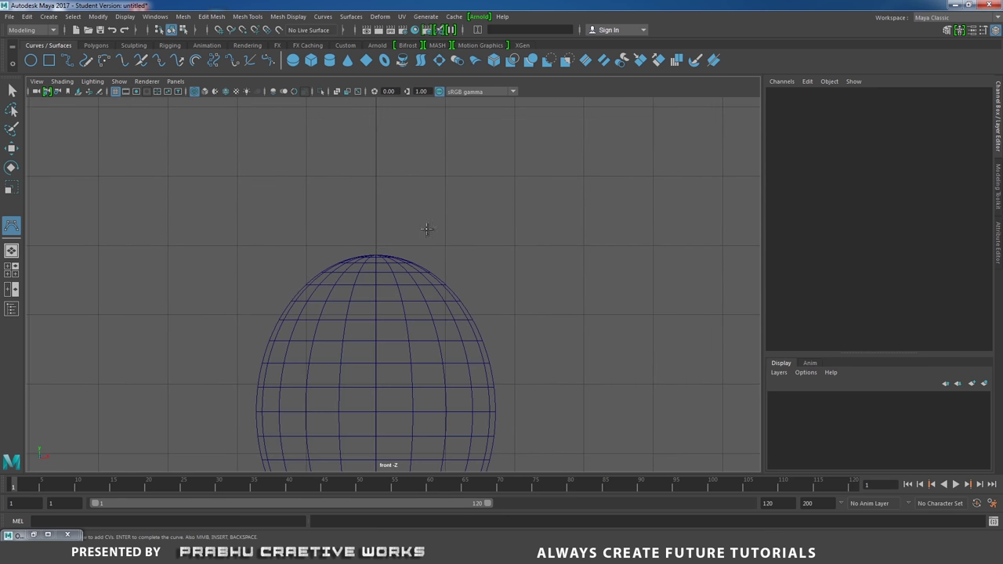
pyautogui.click(376, 216)
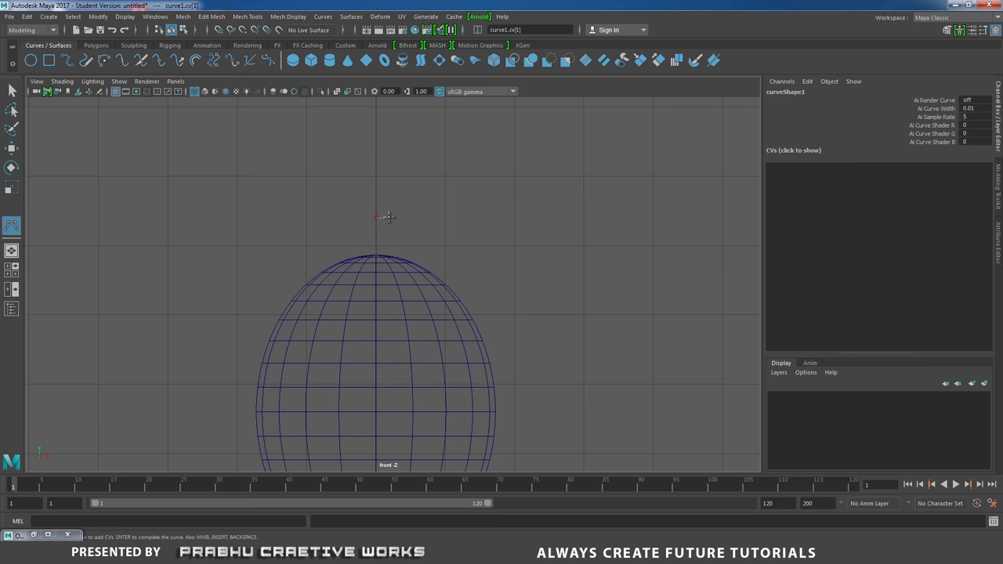
pyautogui.click(394, 217)
pyautogui.click(409, 222)
pyautogui.click(410, 228)
pyautogui.click(398, 243)
pyautogui.click(406, 248)
pyautogui.click(376, 257)
pyautogui.press('Return')
pyautogui.press('w')
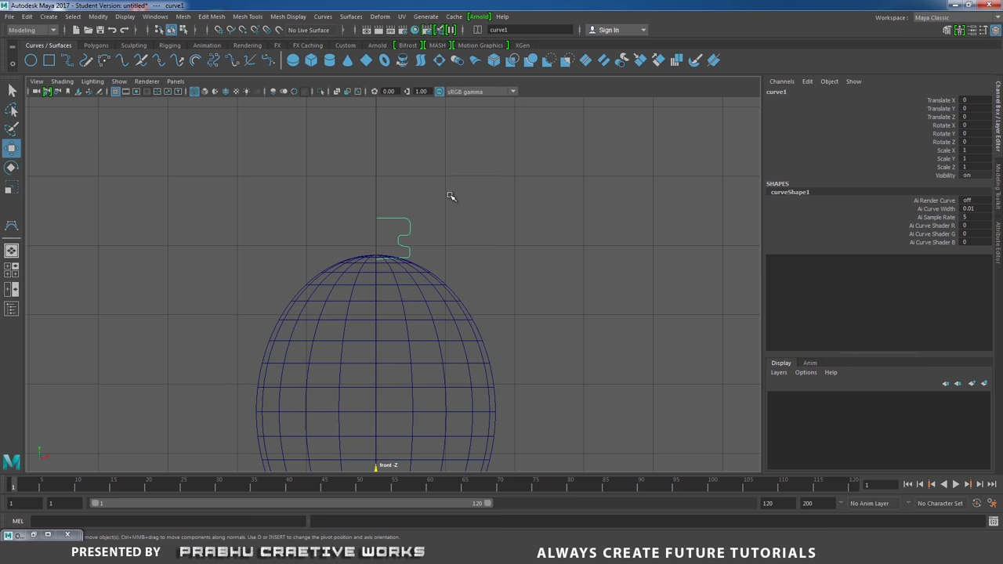
# Show the neck profile's control vertices and adjust the height of the last two CVs along the profile's bottom line
pyautogui.keyDown('alt'); pyautogui.moveTo(449, 195); pyautogui.dragTo(802, 313, button='right'); pyautogui.keyUp('alt')
pyautogui.moveTo(518, 196); pyautogui.dragTo(430, 197, button='right')
pyautogui.scroll(4, 432, 188)
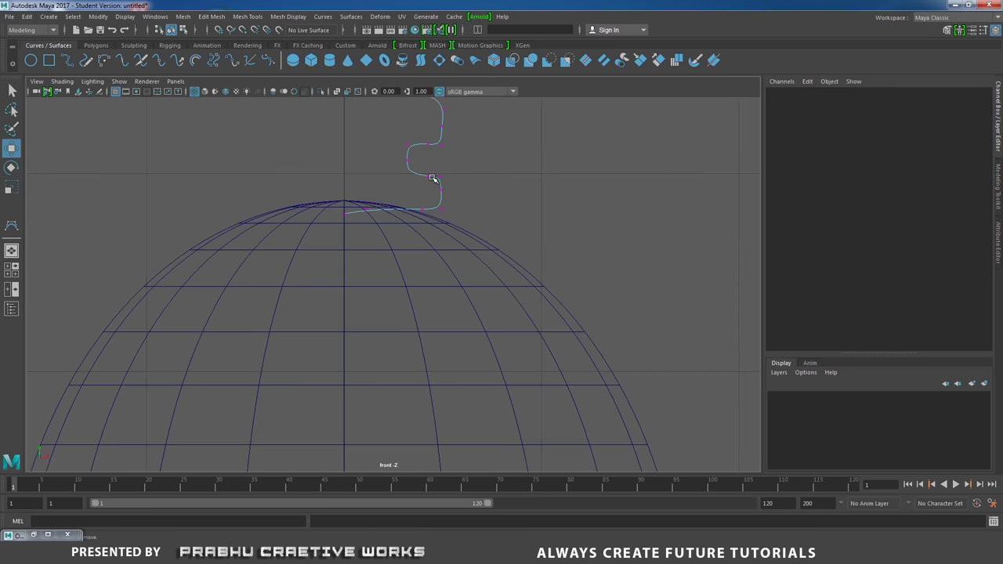
pyautogui.keyDown('alt'); pyautogui.moveTo(434, 181); pyautogui.dragTo(459, 255, button='middle'); pyautogui.keyUp('alt')
pyautogui.moveTo(355, 266); pyautogui.dragTo(383, 318)
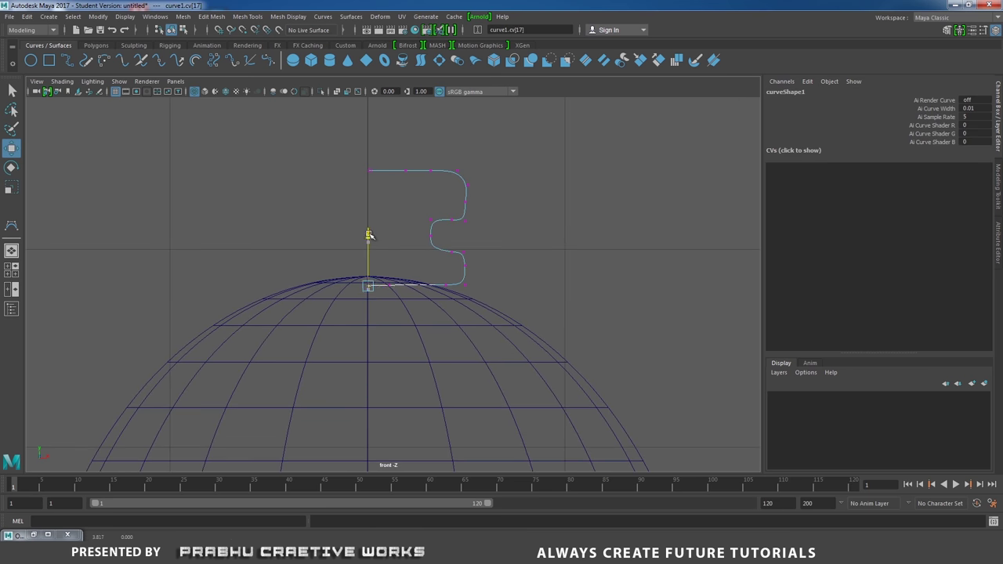
pyautogui.moveTo(384, 249); pyautogui.dragTo(403, 290)
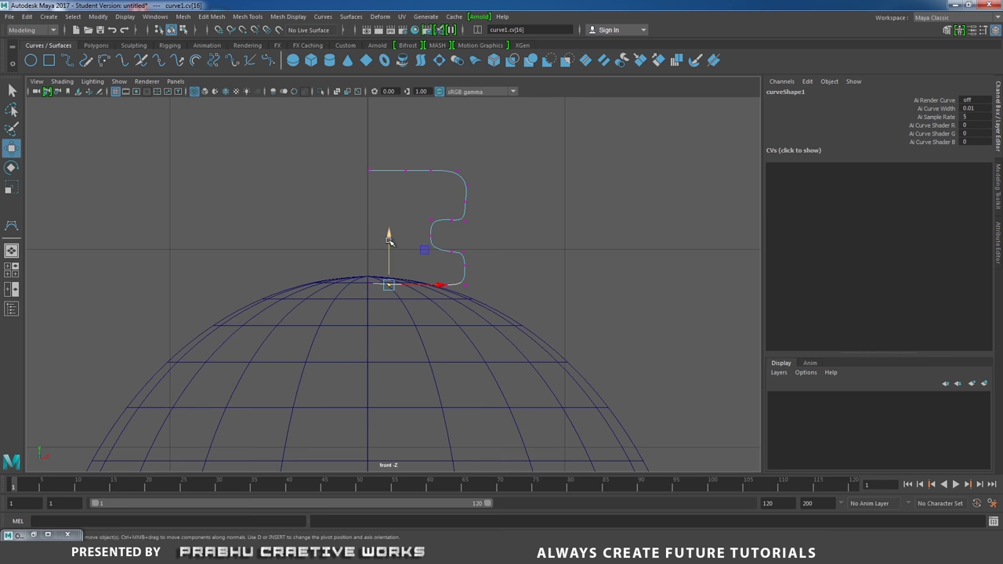
# Adjust the CVs along the lower part and groove of the neck profile, and return the curve to object mode
pyautogui.keyDown('alt'); pyautogui.moveTo(418, 244); pyautogui.dragTo(544, 243, button='right'); pyautogui.keyUp('alt')
pyautogui.keyDown('alt'); pyautogui.moveTo(508, 234); pyautogui.dragTo(489, 284, button='middle'); pyautogui.keyUp('alt')
pyautogui.keyDown('alt'); pyautogui.moveTo(494, 285); pyautogui.dragTo(540, 289, button='right'); pyautogui.keyUp('alt')
pyautogui.moveTo(411, 256); pyautogui.dragTo(436, 286)
pyautogui.click(445, 273)
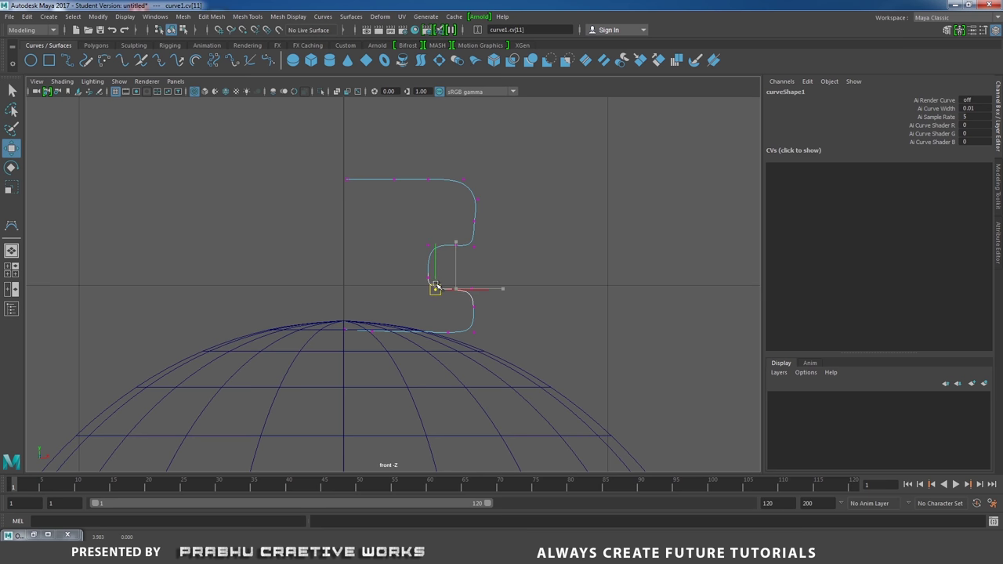
pyautogui.click(507, 264)
pyautogui.scroll(-3, 454, 233)
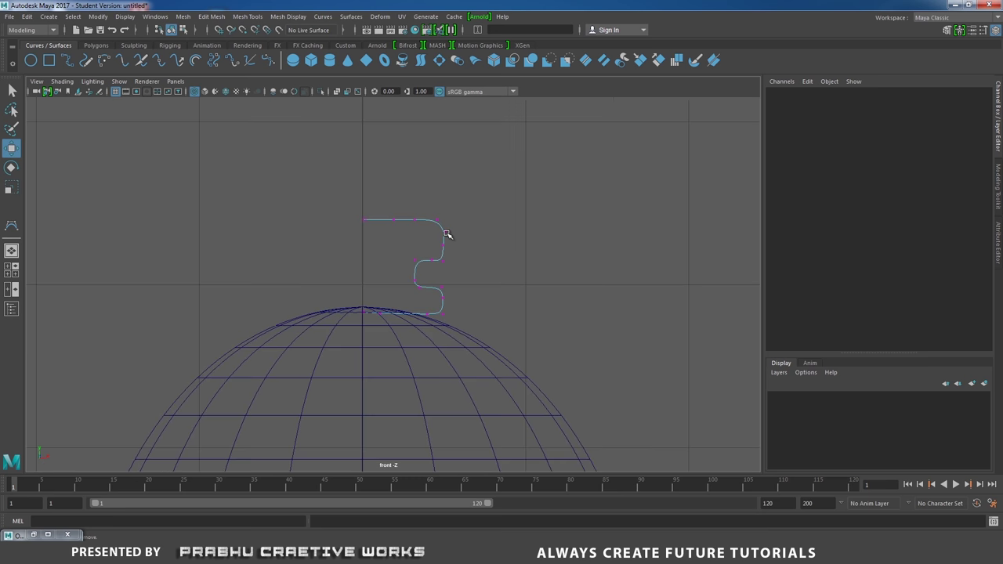
pyautogui.moveTo(443, 220); pyautogui.dragTo(518, 188, button='right')
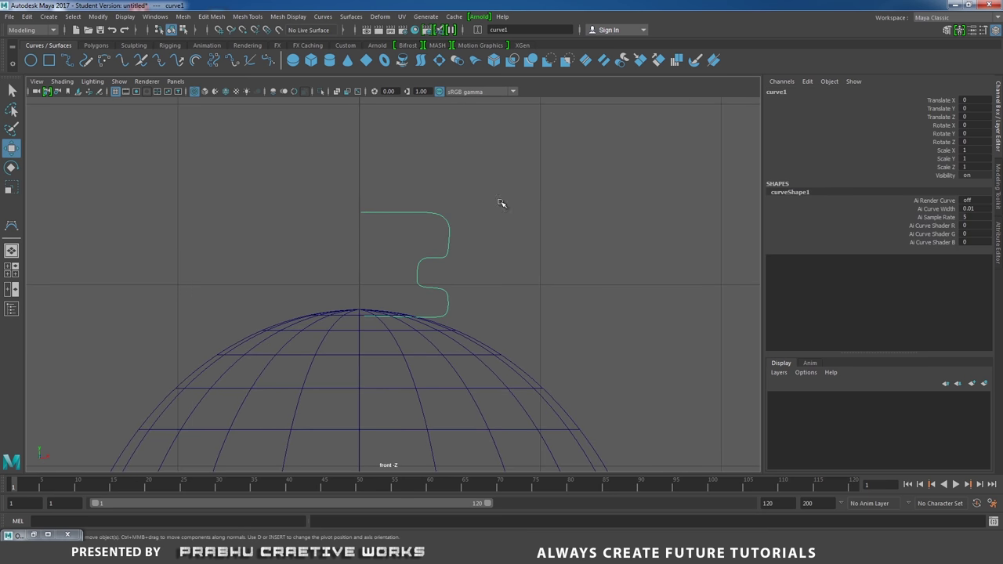
# In the perspective view, open the Revolve options for the selected neck profile curve and reset the settings
pyautogui.press('space')
pyautogui.moveTo(490, 223); pyautogui.dragTo(533, 255)
pyautogui.scroll(-4, 533, 255)
pyautogui.keyDown('alt'); pyautogui.moveTo(350, 188); pyautogui.dragTo(362, 302); pyautogui.keyUp('alt')
pyautogui.keyDown('alt'); pyautogui.moveTo(439, 246); pyautogui.dragTo(450, 366, button='middle'); pyautogui.keyUp('alt')
pyautogui.keyDown('alt'); pyautogui.moveTo(419, 255); pyautogui.dragTo(417, 192); pyautogui.keyUp('alt')
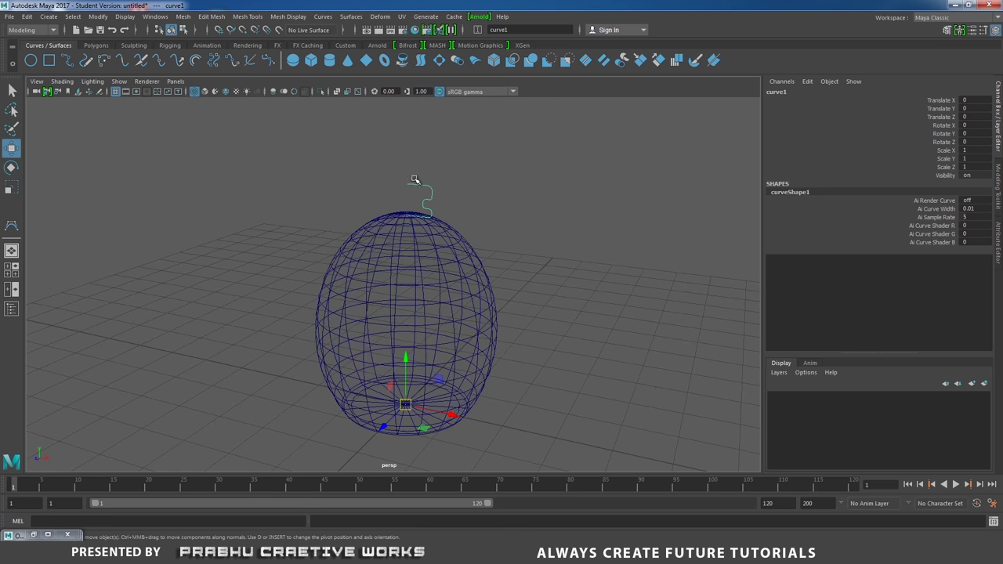
pyautogui.click(350, 17)
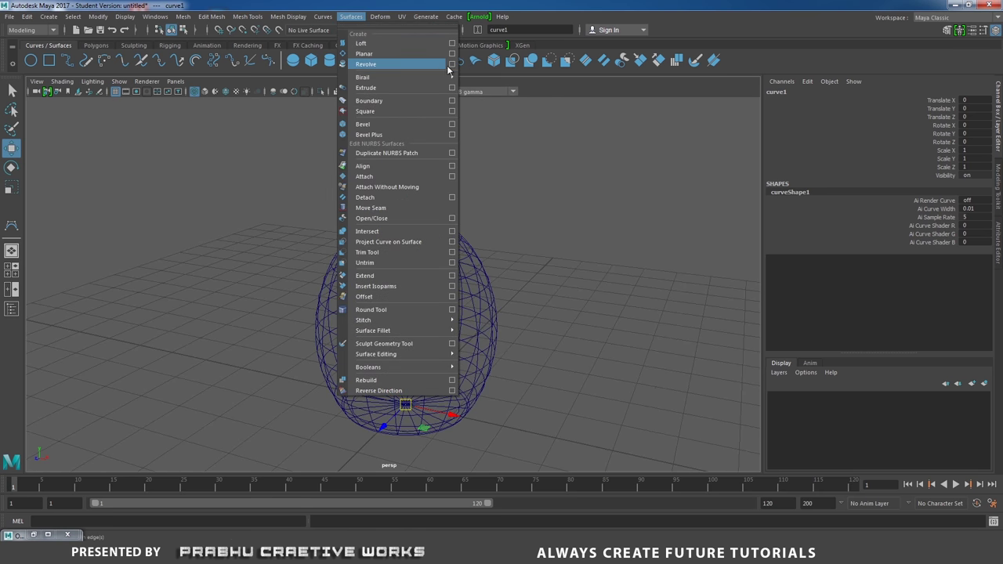
pyautogui.click(451, 64)
pyautogui.click(561, 103)
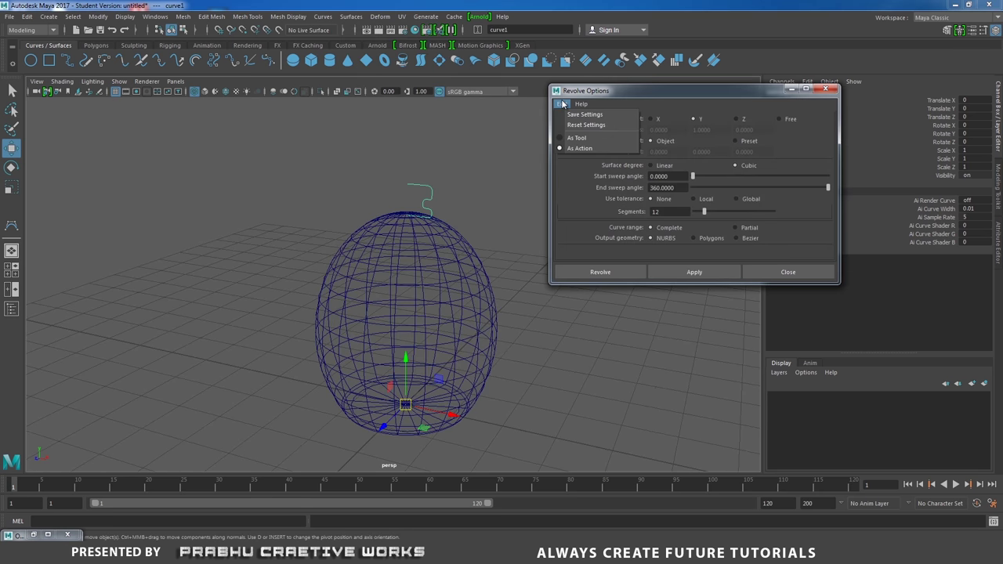
pyautogui.click(580, 125)
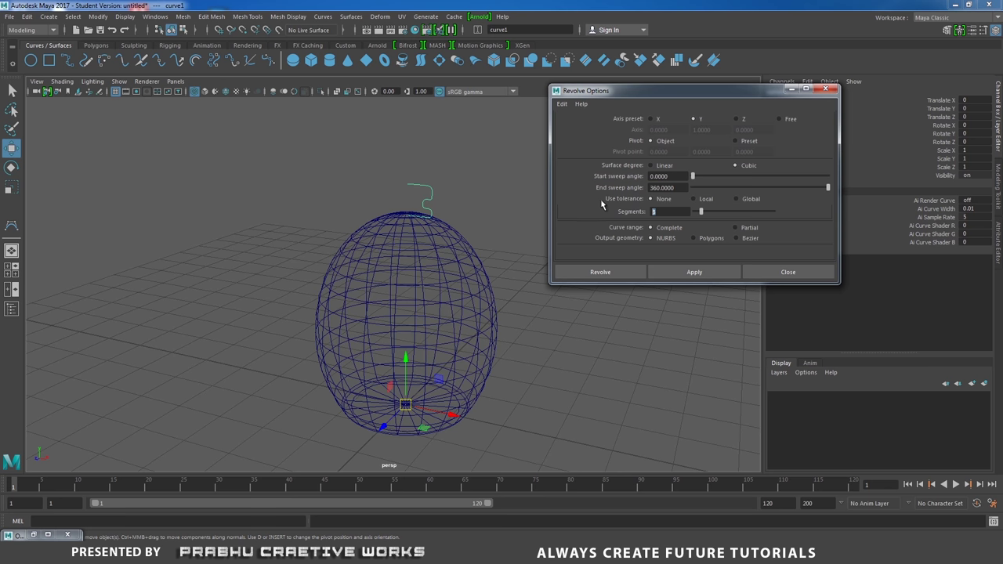
# Revolve the neck profile 360 degrees around the Y axis as a NURBS surface with 12 segments, and switch to shaded display
pyautogui.moveTo(671, 213); pyautogui.dragTo(609, 208)
pyautogui.press('Return')
pyautogui.click(611, 271)
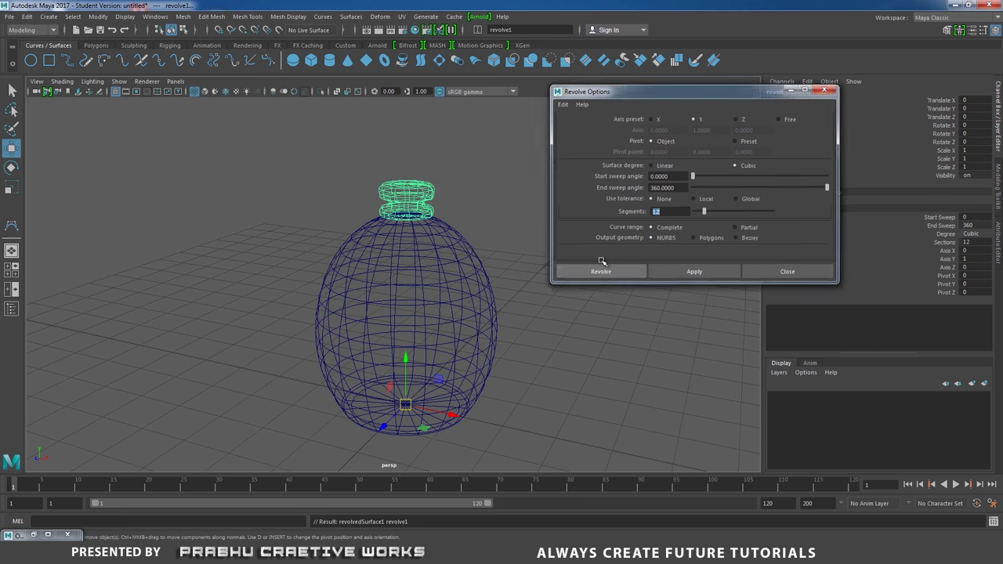
pyautogui.press('5')
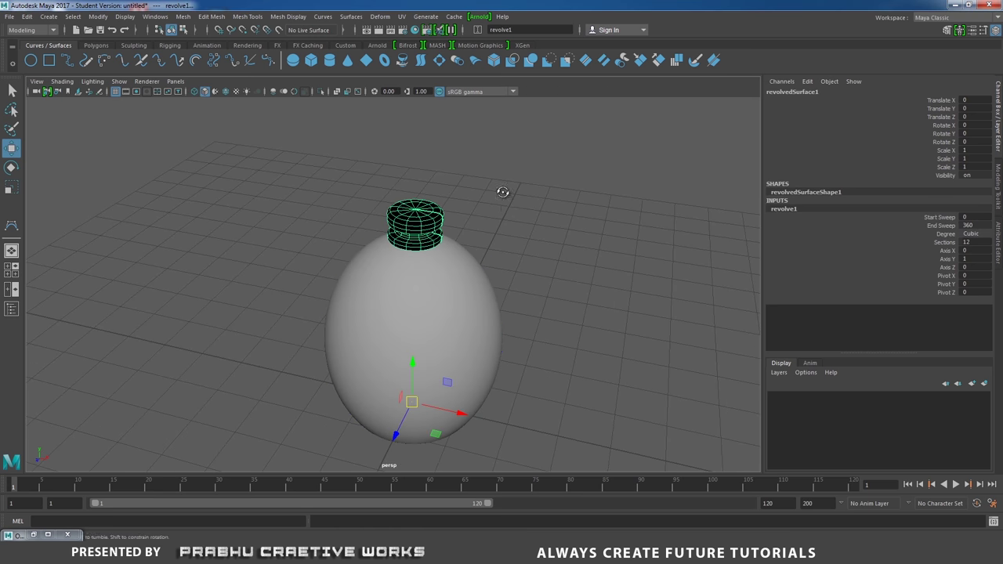
# Turn on two-sided lighting in the perspective view to check the black neck surface, and switch it off again
pyautogui.moveTo(501, 190)
pyautogui.keyDown('alt'); pyautogui.mouseDown()
pyautogui.moveTo(519, 165)
pyautogui.moveTo(540, 188)
pyautogui.moveTo(533, 217)
pyautogui.mouseUp(); pyautogui.keyUp('alt')
pyautogui.keyDown('alt'); pyautogui.moveTo(533, 217); pyautogui.dragTo(630, 235, button='right'); pyautogui.keyUp('alt')
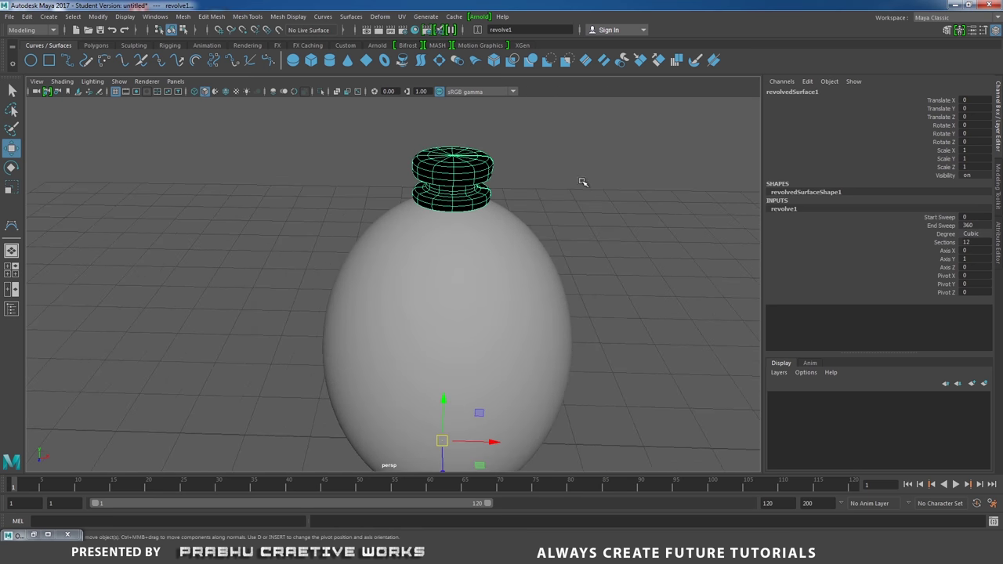
pyautogui.keyDown('alt'); pyautogui.moveTo(582, 181); pyautogui.dragTo(576, 218, button='middle'); pyautogui.keyUp('alt')
pyautogui.click(575, 217)
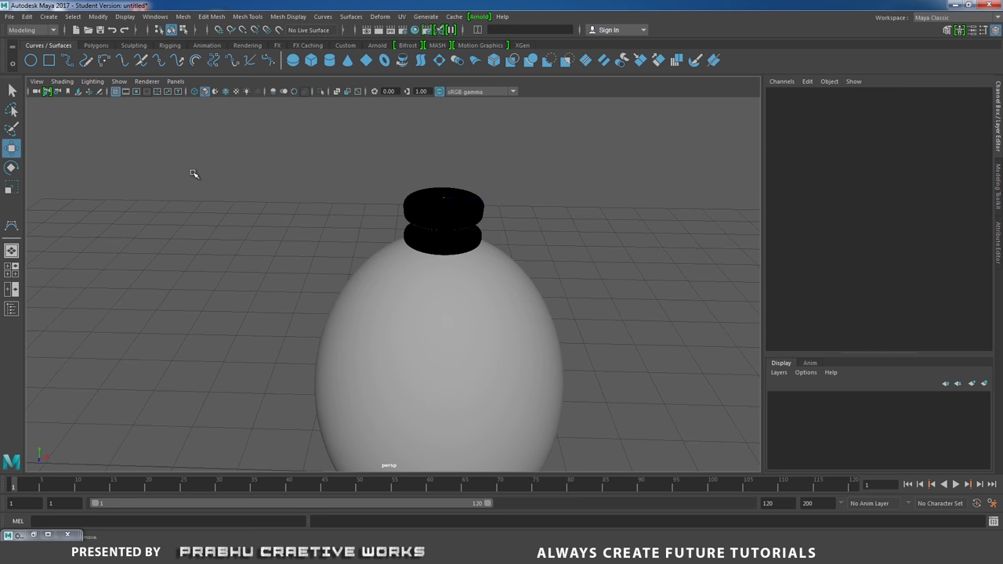
pyautogui.click(92, 81)
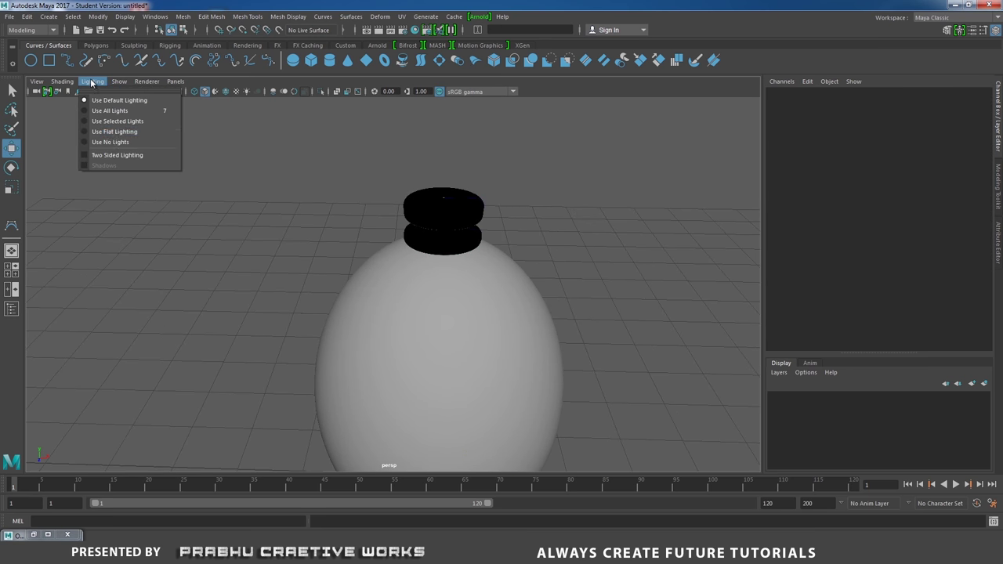
pyautogui.click(117, 156)
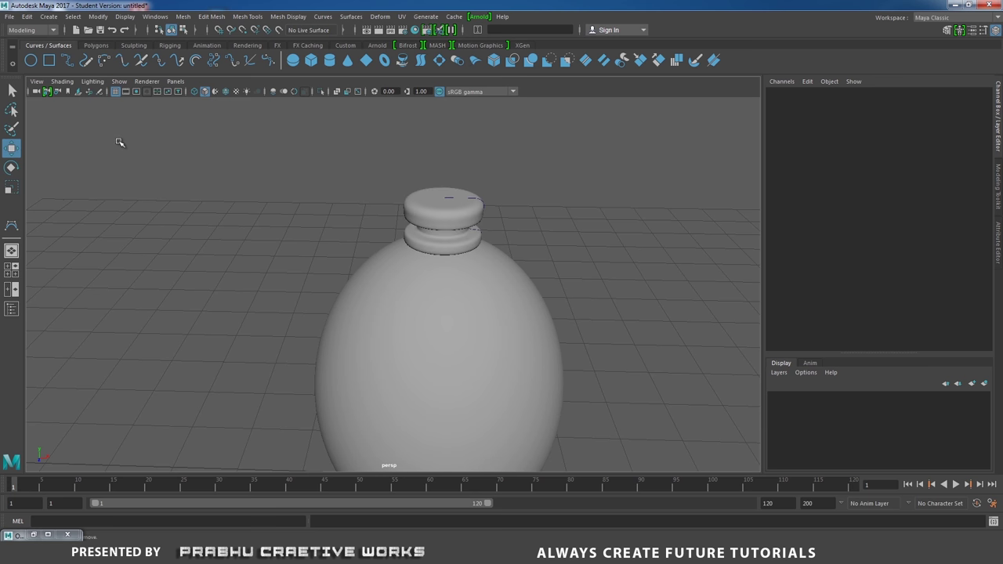
pyautogui.click(93, 81)
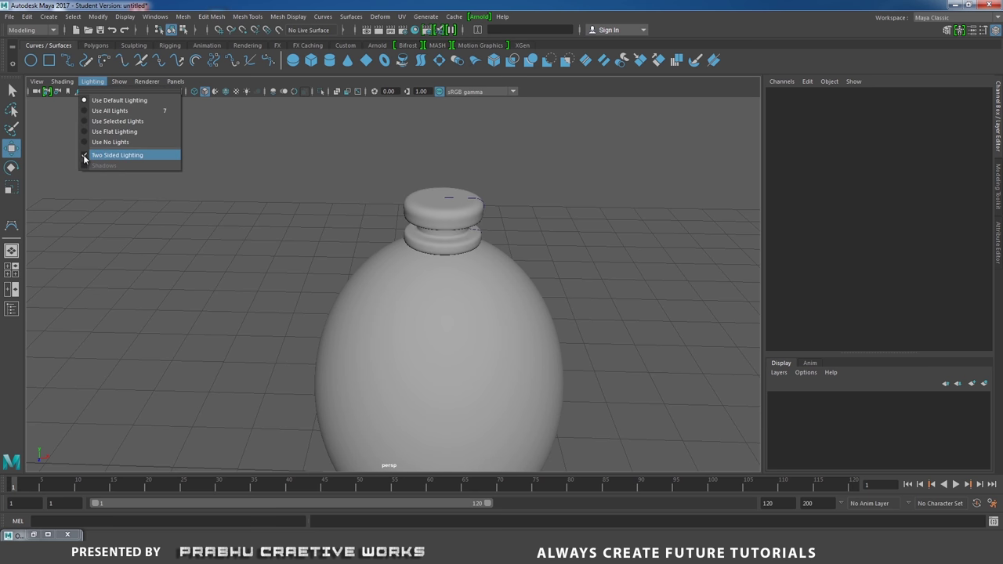
pyautogui.click(110, 155)
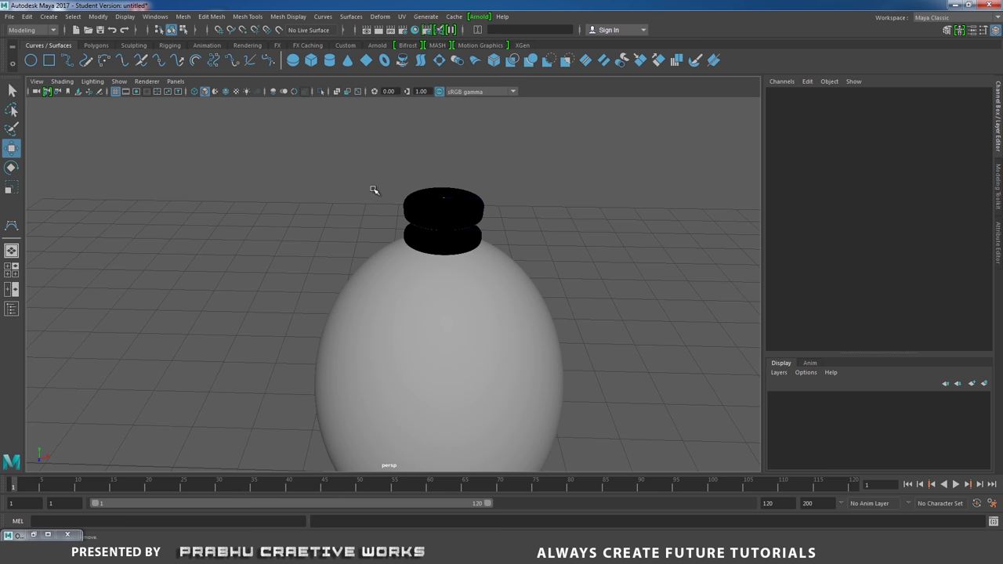
pyautogui.click(92, 82)
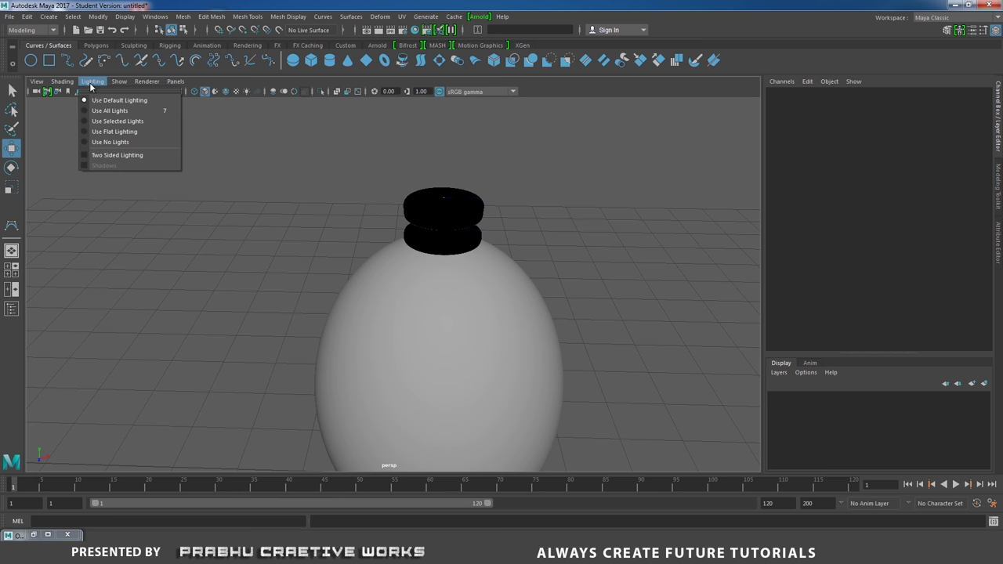
pyautogui.click(244, 170)
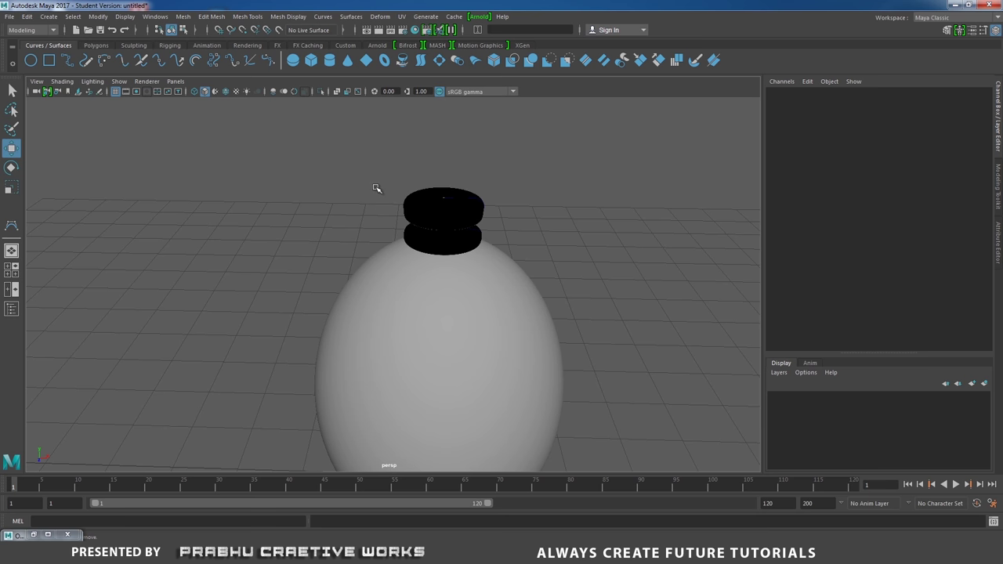
# Reverse the surface direction of the revolved neck so its normals face outward
pyautogui.click(422, 210)
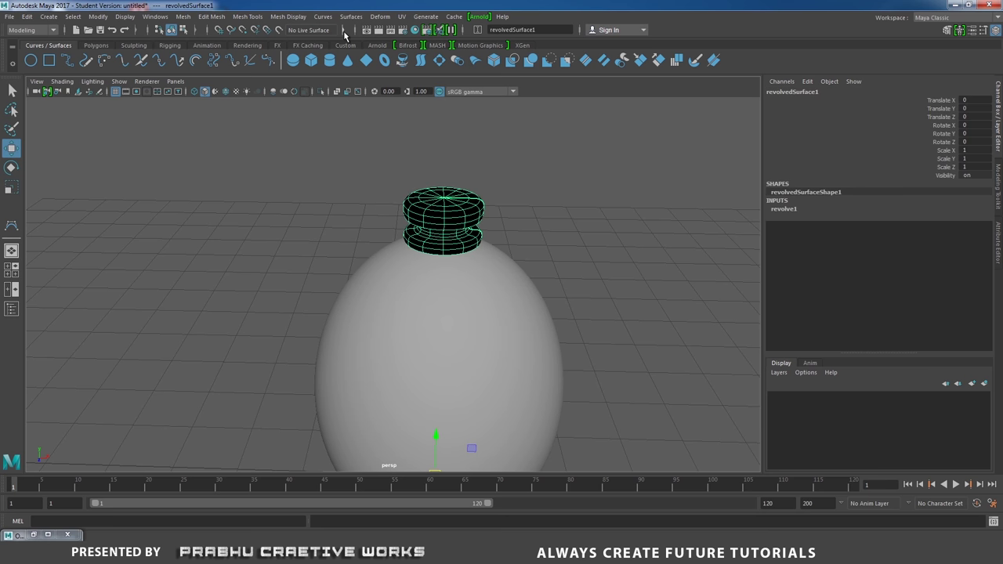
pyautogui.click(350, 16)
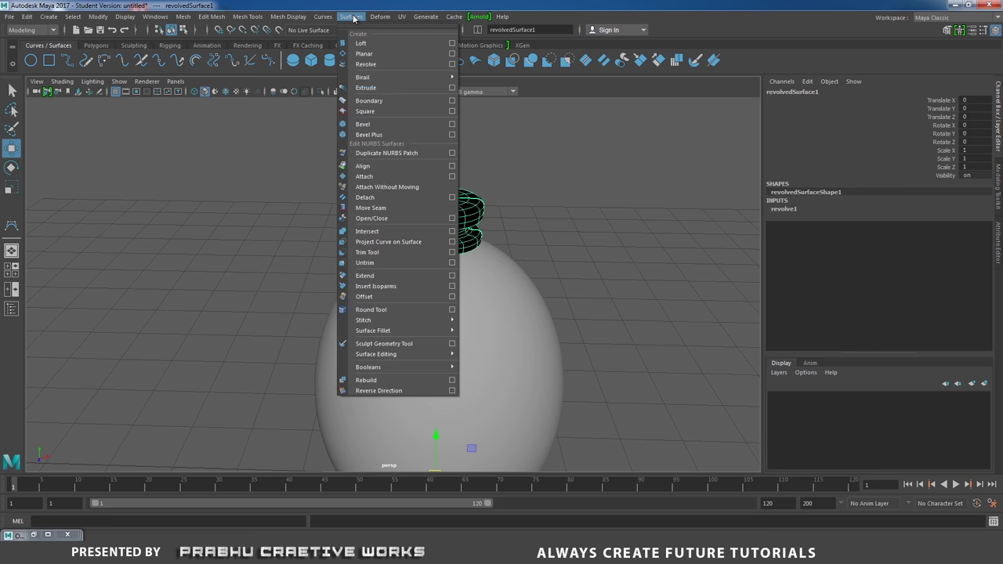
pyautogui.click(408, 394)
pyautogui.click(609, 278)
pyautogui.scroll(-4, 609, 277)
pyautogui.keyDown('alt'); pyautogui.moveTo(423, 243); pyautogui.dragTo(431, 265); pyautogui.keyUp('alt')
# Center the neck's pivot, scale it uniformly to about 0.772, and stretch its Y scale to about 0.984
pyautogui.click(421, 213)
pyautogui.scroll(2, 450, 271)
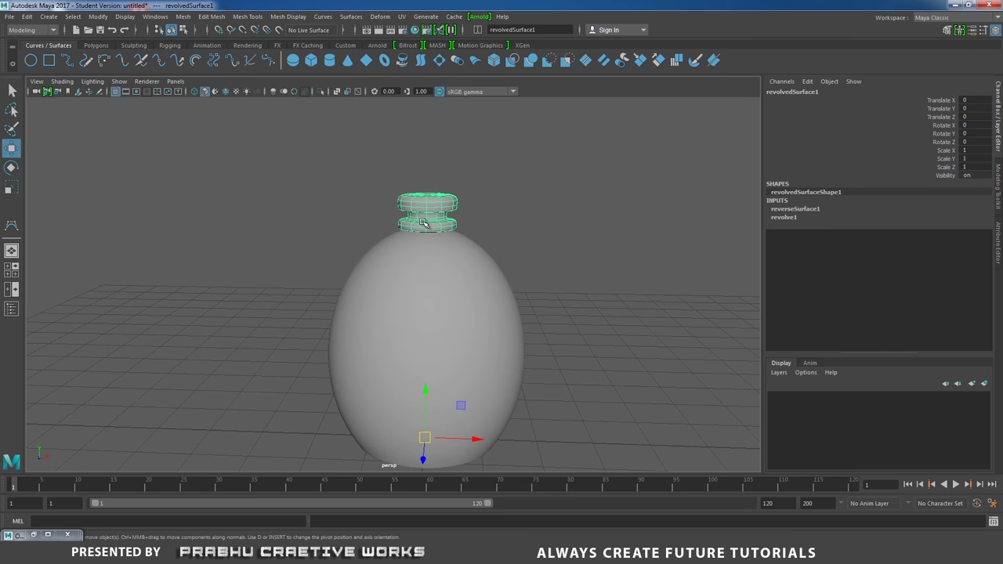
pyautogui.click(98, 17)
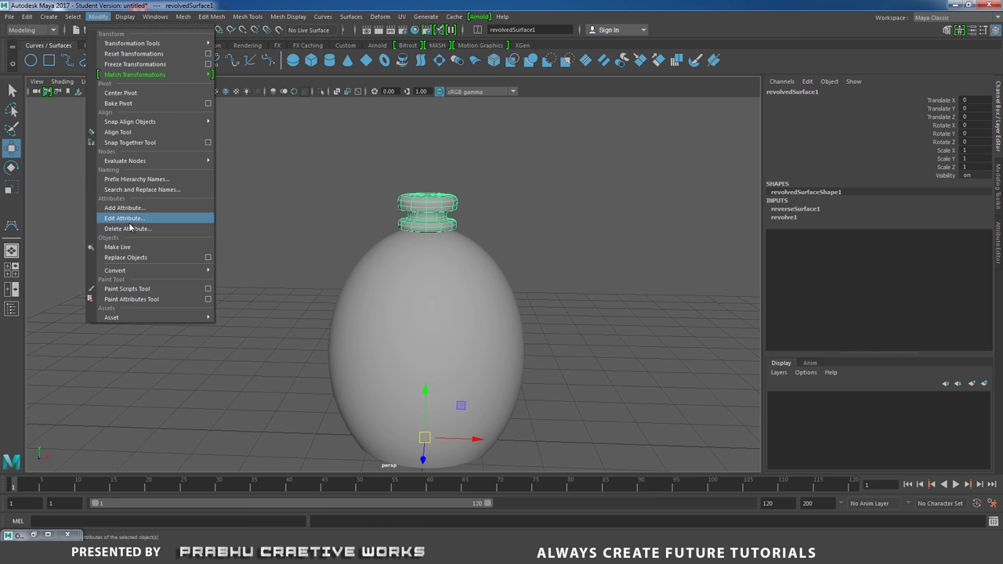
pyautogui.click(120, 92)
pyautogui.press('r')
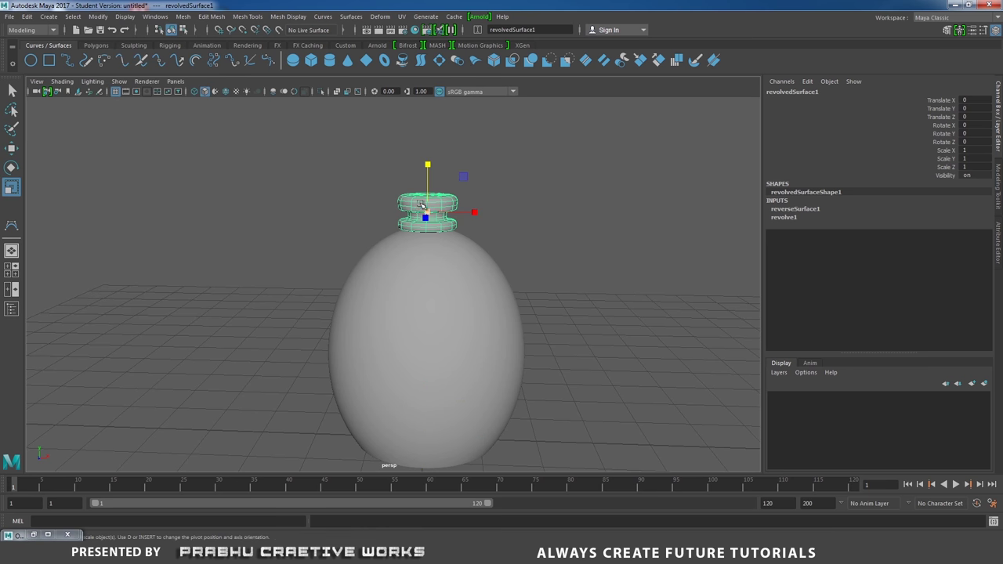
pyautogui.keyDown('alt'); pyautogui.moveTo(423, 223); pyautogui.dragTo(403, 215); pyautogui.keyUp('alt')
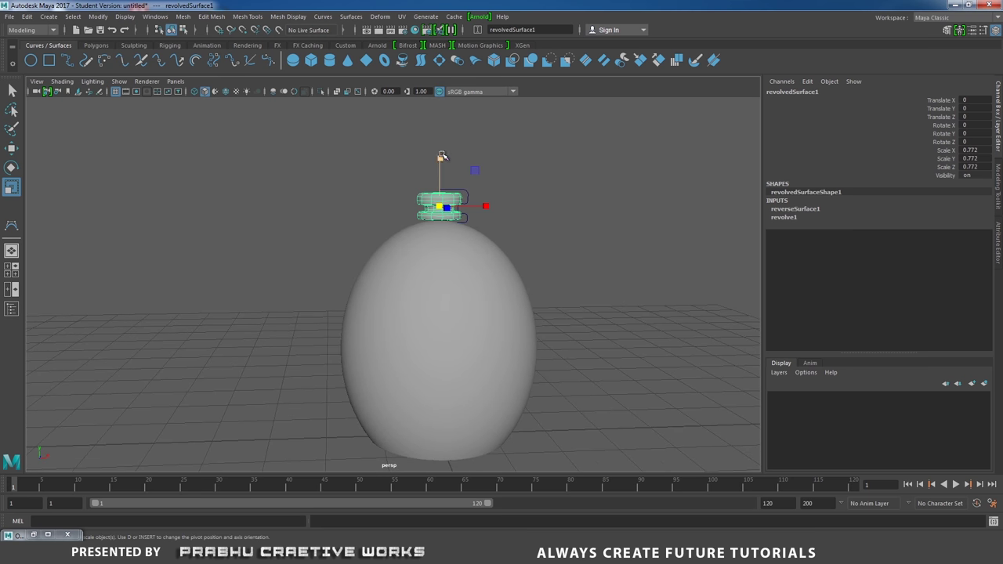
pyautogui.moveTo(441, 157); pyautogui.dragTo(441, 145)
# Delete the leftover profile curve beside the revolved neck surface
pyautogui.keyDown('alt'); pyautogui.moveTo(505, 213); pyautogui.dragTo(544, 251); pyautogui.keyUp('alt')
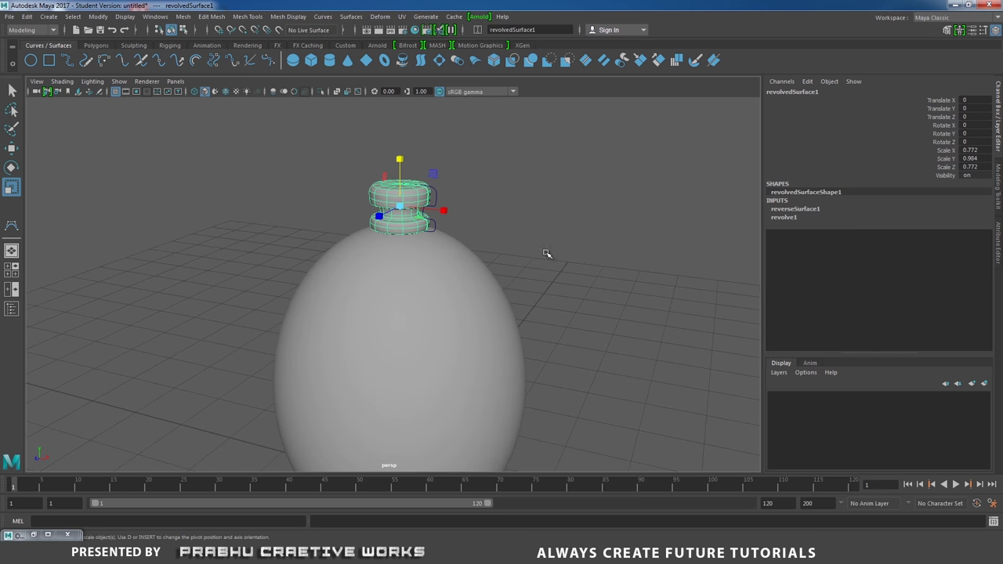
pyautogui.click(434, 197)
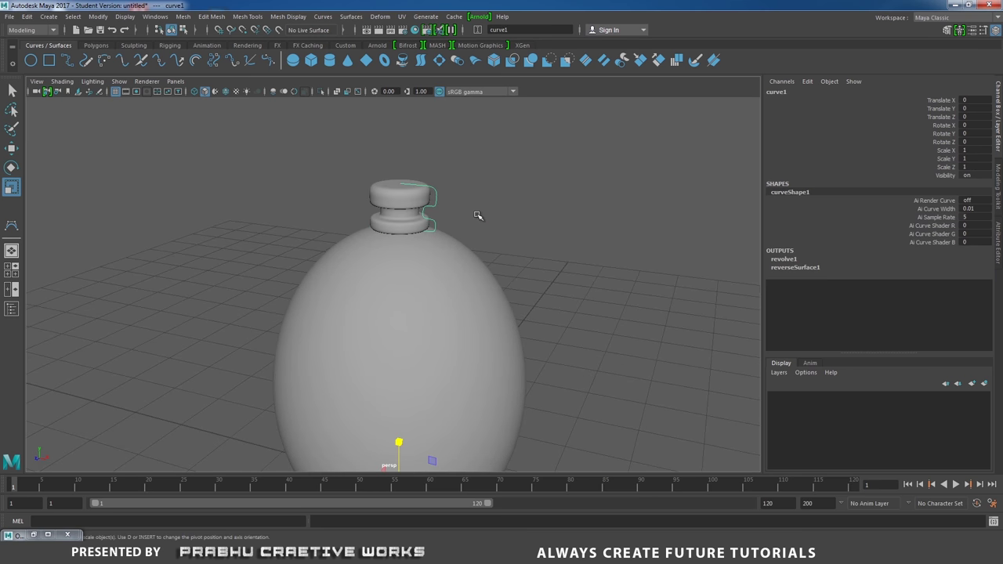
pyautogui.click(480, 216)
pyautogui.keyDown('alt'); pyautogui.moveTo(493, 246); pyautogui.dragTo(512, 227); pyautogui.keyUp('alt')
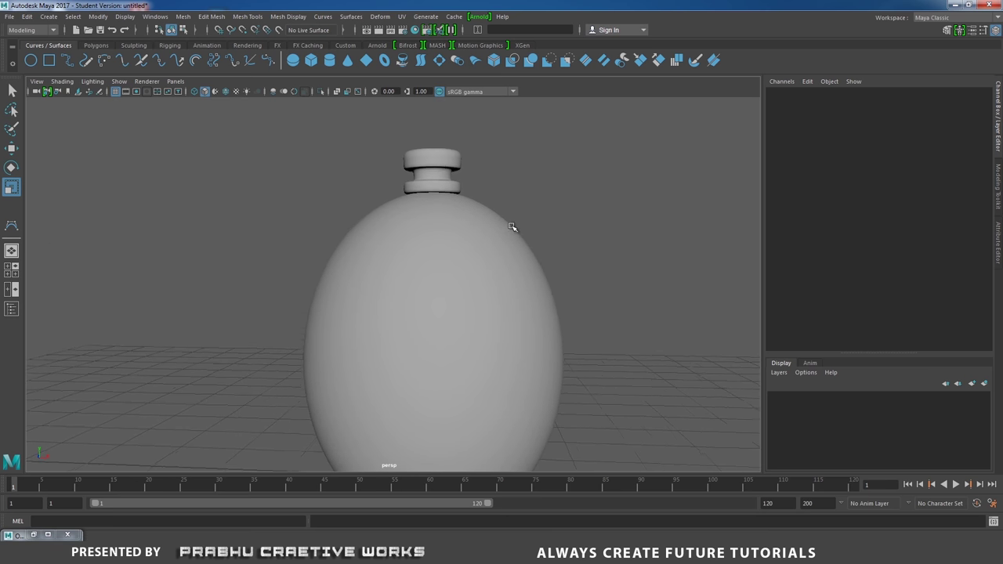
# Rename the revolved neck surface as Night_Lamp_Steel01 in the Outliner, and minimize the Outliner
pyautogui.click(444, 183)
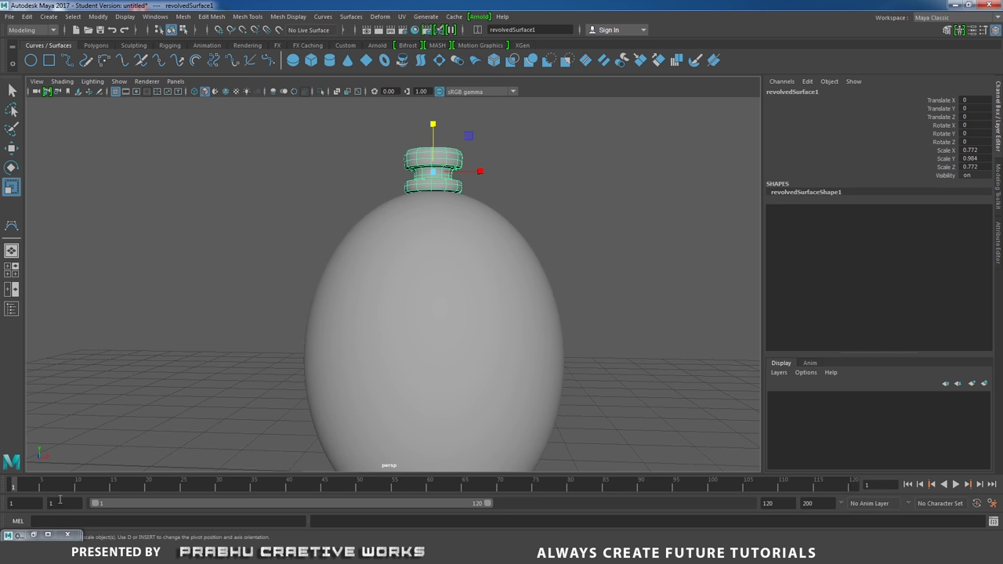
pyautogui.click(33, 534)
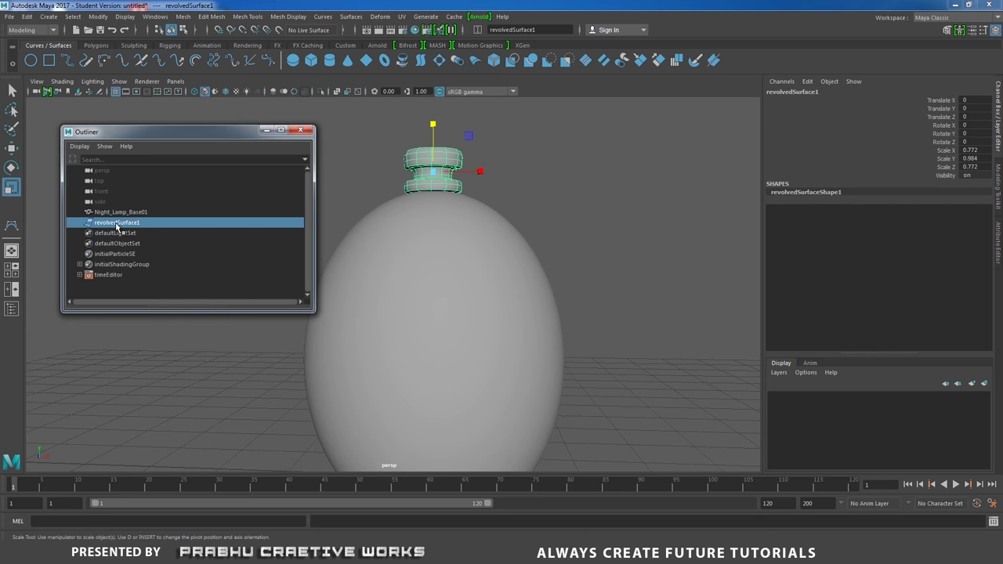
pyautogui.doubleClick(118, 224)
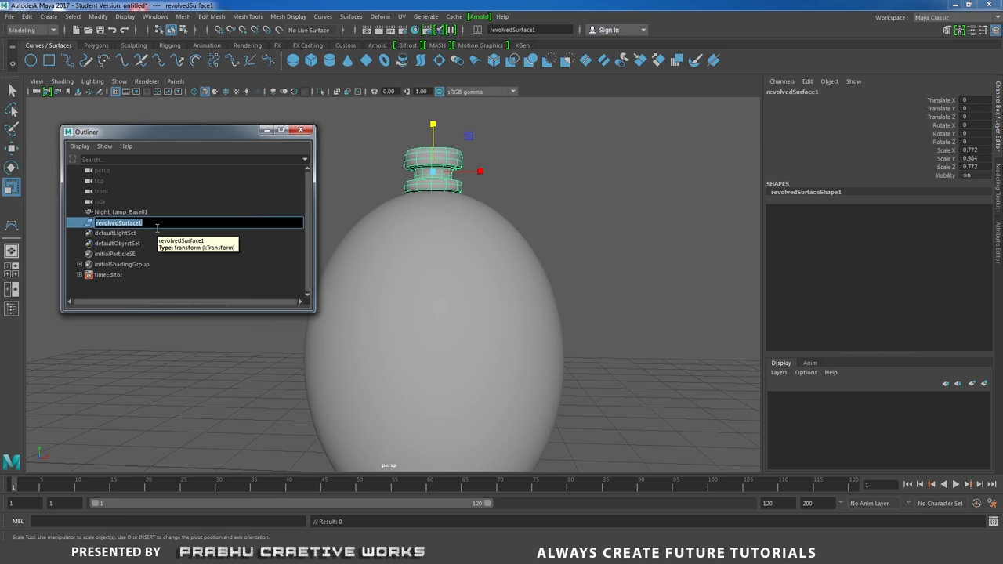
pyautogui.write('Night_Lamp_Steel01')
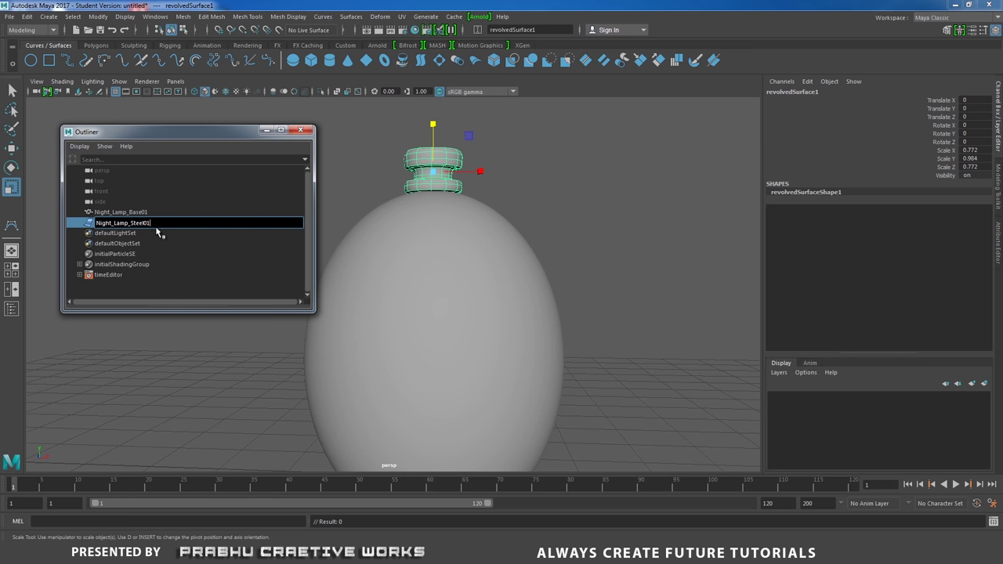
pyautogui.press('Return')
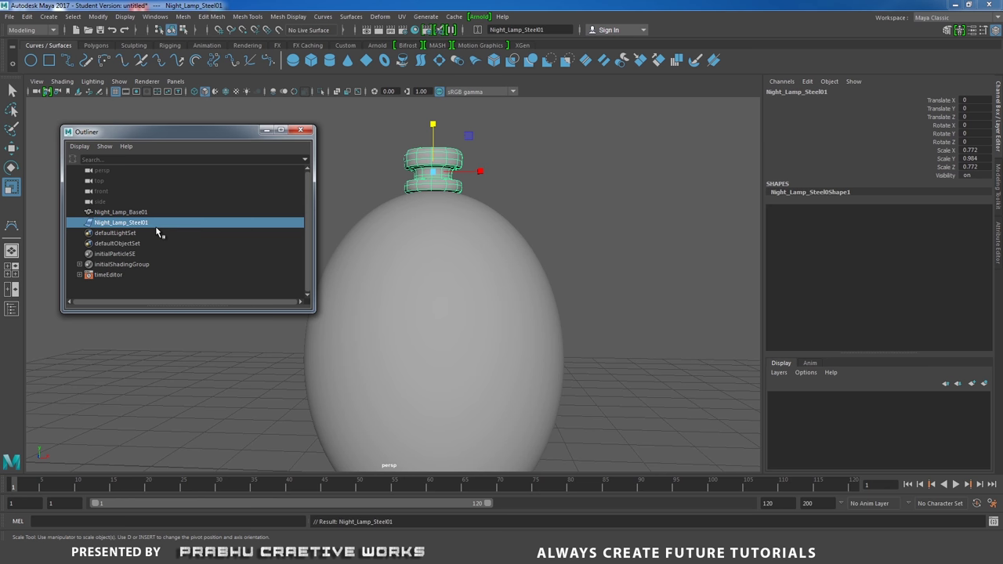
pyautogui.click(267, 130)
# Create a polygon cylinder and raise it above the lamp's neck to about 5.4 in Translate Y
pyautogui.keyDown('alt'); pyautogui.moveTo(354, 258); pyautogui.dragTo(360, 293); pyautogui.keyUp('alt')
pyautogui.keyDown('alt'); pyautogui.moveTo(508, 293); pyautogui.dragTo(372, 258, button='right'); pyautogui.keyUp('alt')
pyautogui.keyDown('alt'); pyautogui.moveTo(362, 249); pyautogui.dragTo(353, 216); pyautogui.keyUp('alt')
pyautogui.keyDown('alt'); pyautogui.moveTo(292, 226); pyautogui.dragTo(290, 239); pyautogui.keyUp('alt')
pyautogui.click(303, 244)
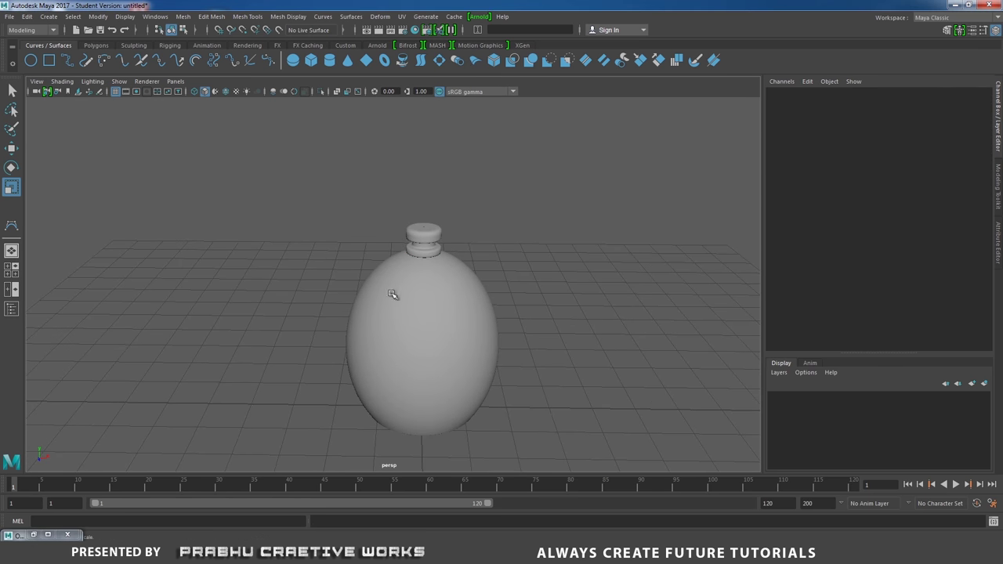
pyautogui.click(96, 45)
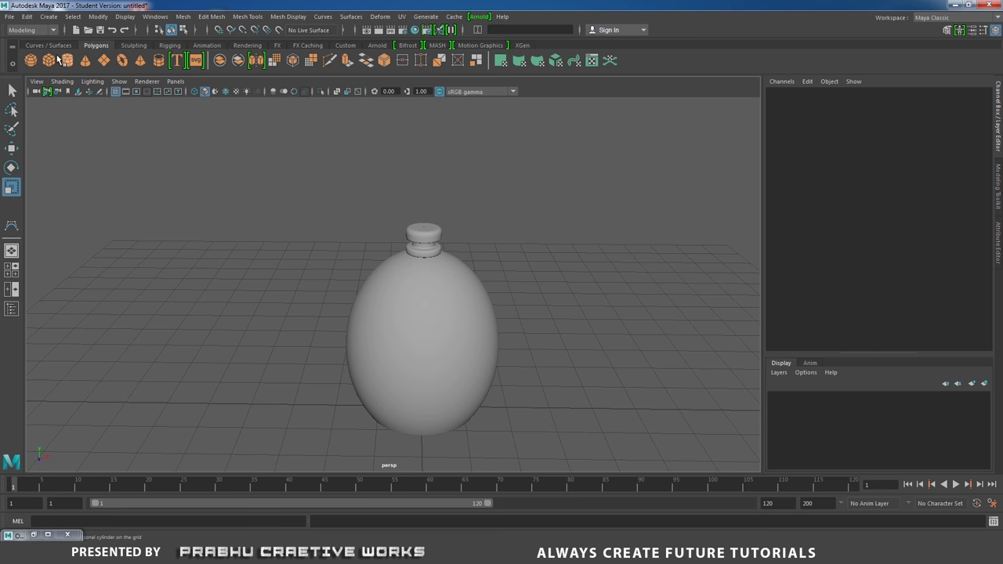
pyautogui.click(67, 62)
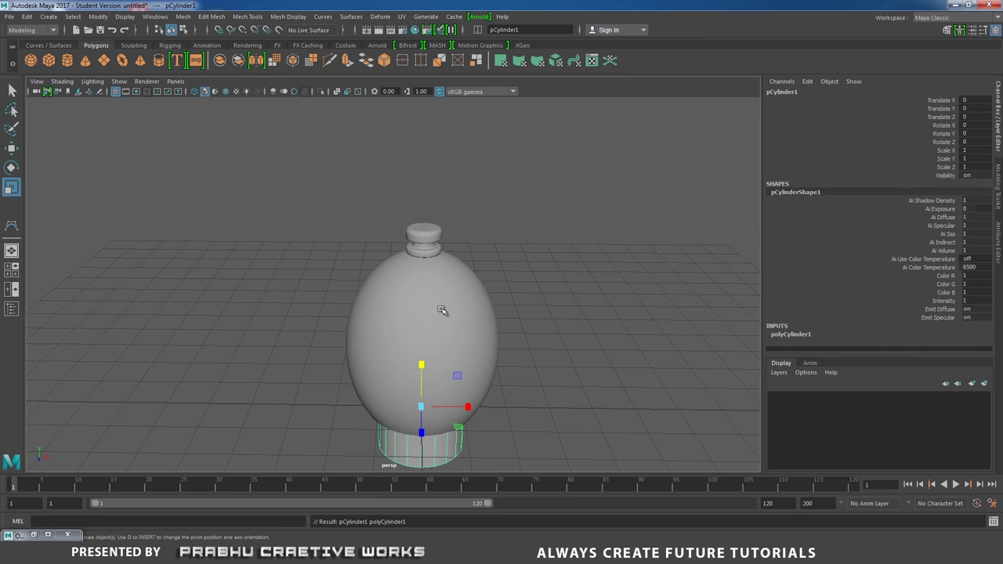
pyautogui.press('w')
pyautogui.moveTo(424, 359); pyautogui.dragTo(426, 127)
# Scale the cylinder uniformly to about 0.431 and lower it onto the neck at about 4.861 in Translate Y
pyautogui.press('r')
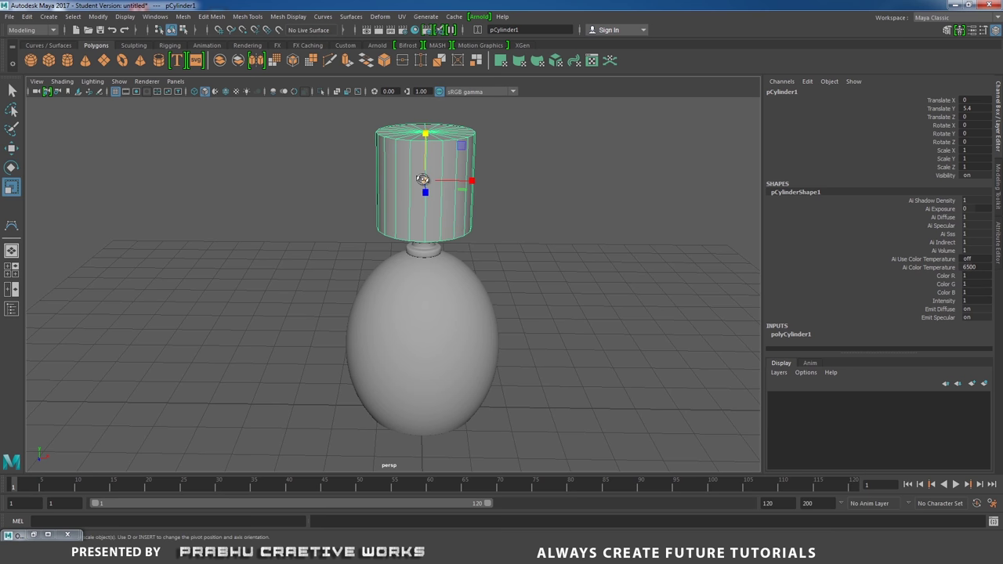
pyautogui.keyDown('alt'); pyautogui.moveTo(424, 180); pyautogui.dragTo(403, 175); pyautogui.keyUp('alt')
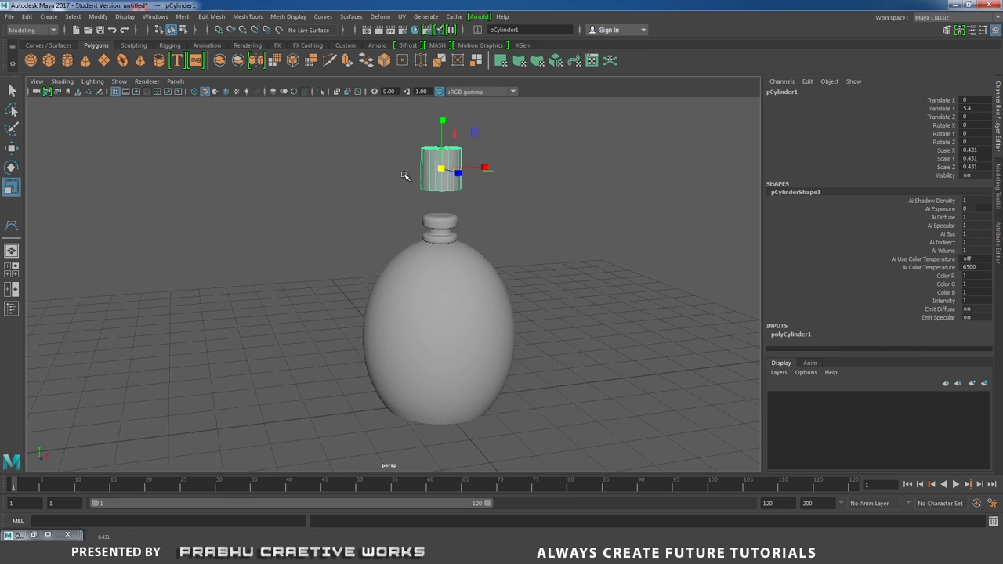
pyautogui.press('w')
pyautogui.moveTo(448, 111); pyautogui.dragTo(447, 137)
pyautogui.keyDown('alt'); pyautogui.moveTo(513, 199); pyautogui.dragTo(468, 180); pyautogui.keyUp('alt')
pyautogui.keyDown('alt'); pyautogui.moveTo(478, 185); pyautogui.dragTo(568, 250, button='right'); pyautogui.keyUp('alt')
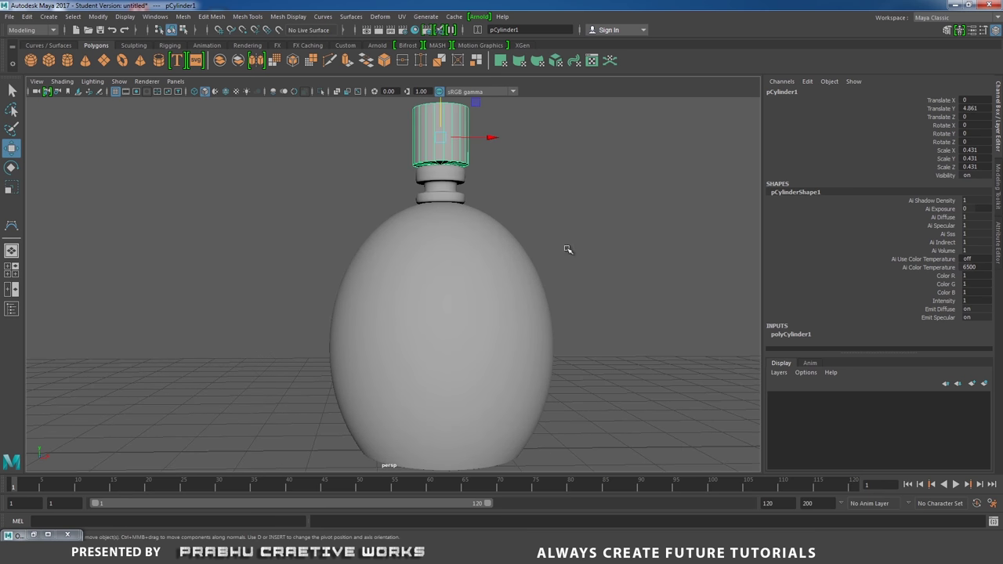
# Refine the cylinder's fit on the neck with a uniform scale of about 0.395 and Translate Y of about 4.792
pyautogui.keyDown('alt'); pyautogui.moveTo(484, 173); pyautogui.dragTo(468, 239, button='middle'); pyautogui.keyUp('alt')
pyautogui.keyDown('alt'); pyautogui.moveTo(468, 239); pyautogui.dragTo(472, 250); pyautogui.keyUp('alt')
pyautogui.scroll(2, 473, 250)
pyautogui.press('r')
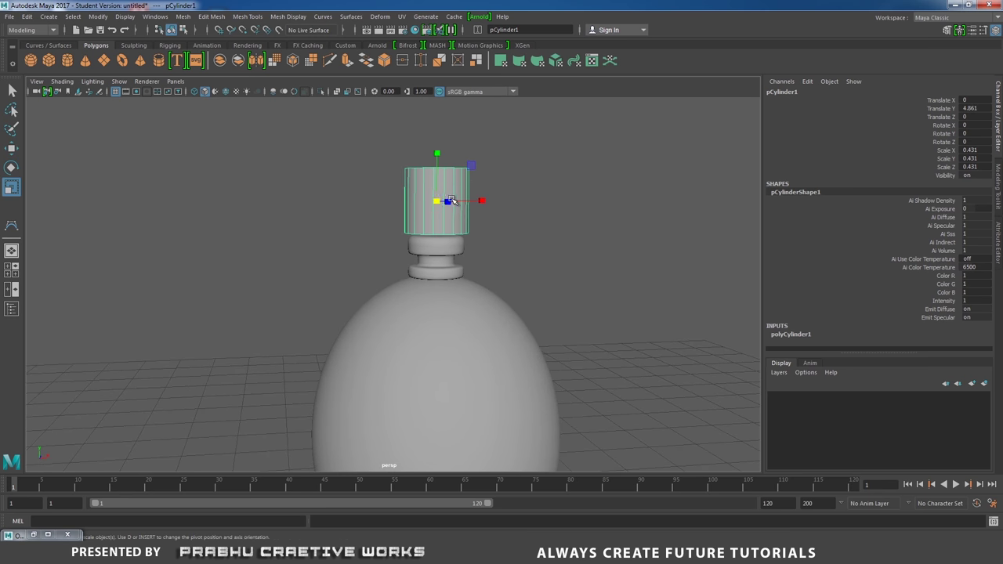
pyautogui.moveTo(434, 199); pyautogui.dragTo(429, 203)
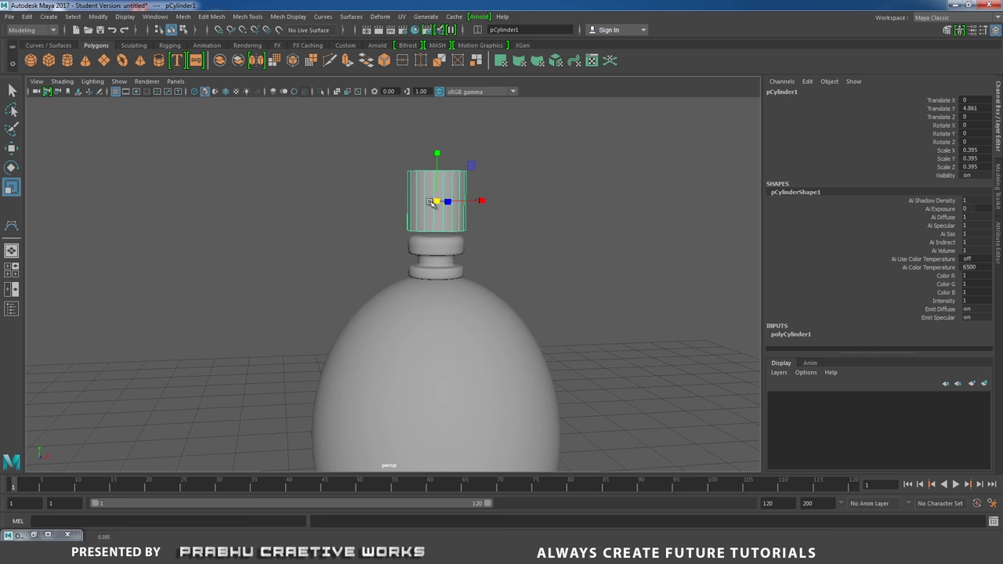
pyautogui.press('w')
pyautogui.moveTo(438, 152); pyautogui.dragTo(438, 156)
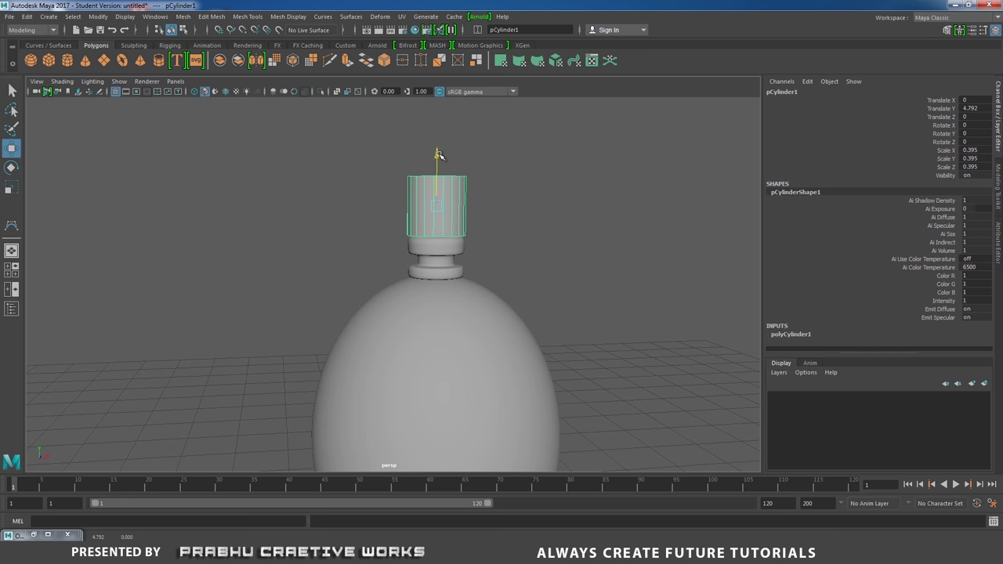
# Set the cylinder's axis subdivisions to 40 in its polyCylinder settings and deselect it
pyautogui.keyDown('alt'); pyautogui.moveTo(505, 193); pyautogui.dragTo(499, 210); pyautogui.keyUp('alt')
pyautogui.keyDown('alt'); pyautogui.moveTo(500, 210); pyautogui.dragTo(571, 232, button='right'); pyautogui.keyUp('alt')
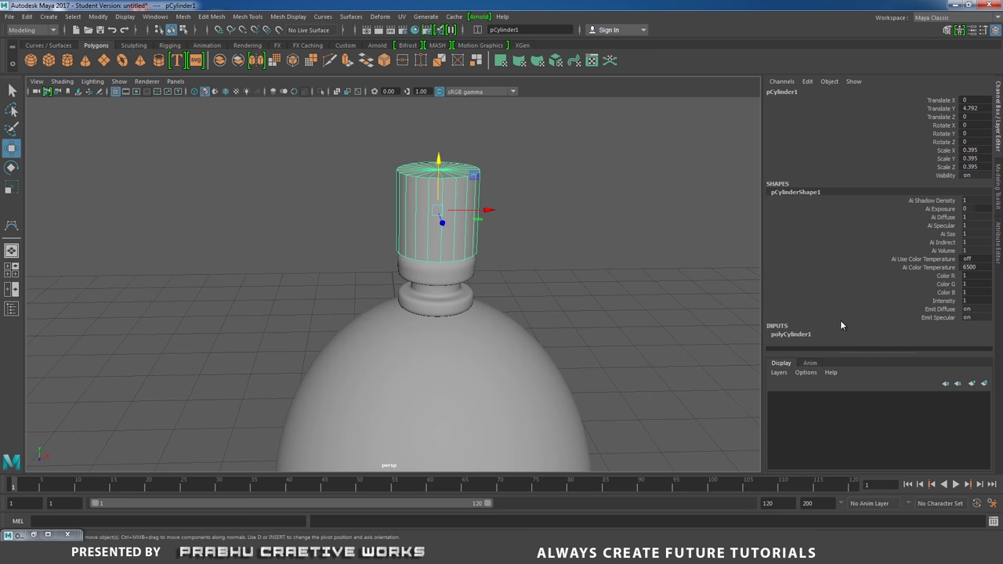
pyautogui.click(795, 336)
pyautogui.scroll(-2, 986, 277)
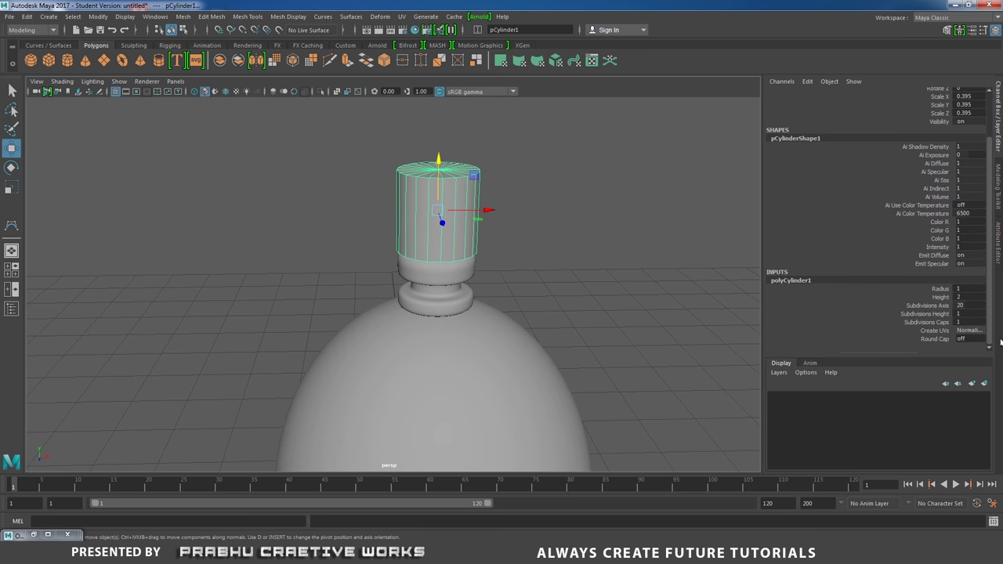
pyautogui.click(972, 305)
pyautogui.write('40')
pyautogui.press('Return')
pyautogui.click(642, 235)
# Reselect the cylinder and review its polyCylinder creation settings
pyautogui.click(410, 183)
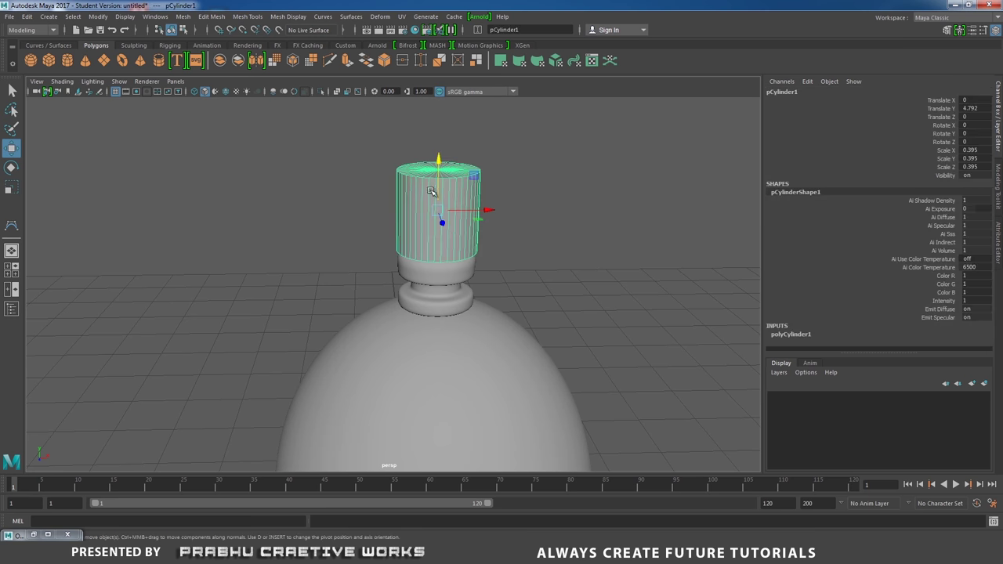
pyautogui.click(811, 335)
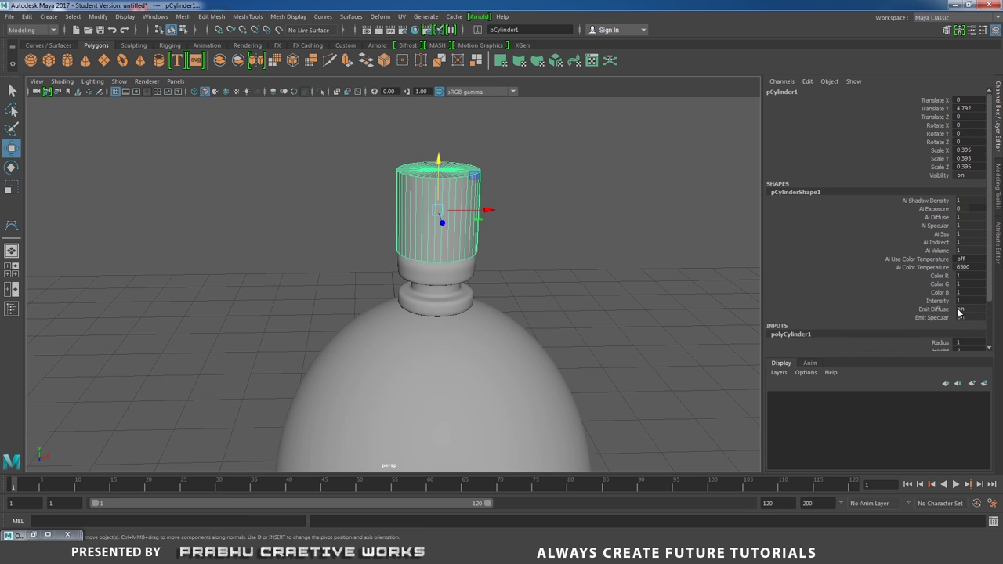
pyautogui.scroll(-2, 943, 312)
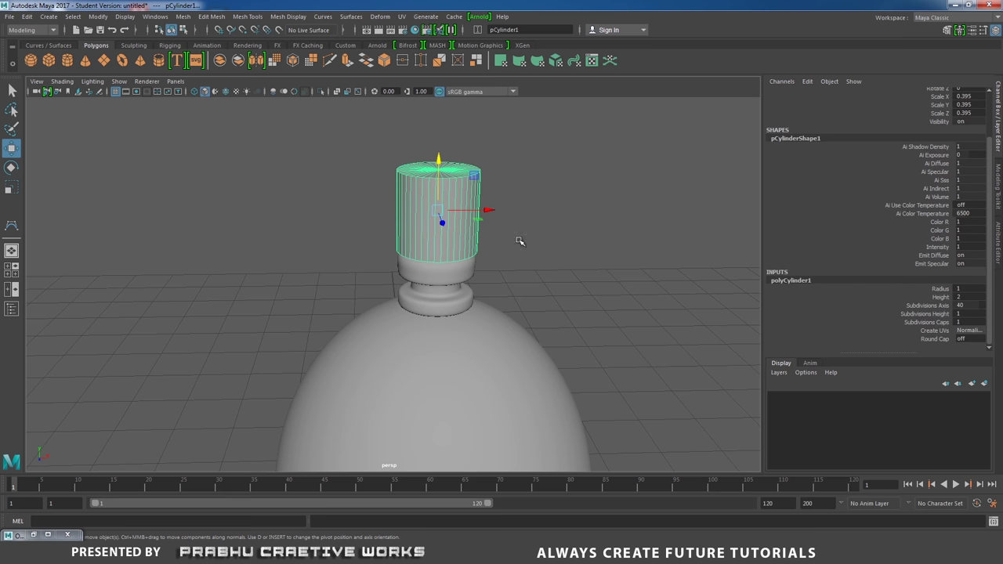
pyautogui.click(546, 241)
pyautogui.click(464, 231)
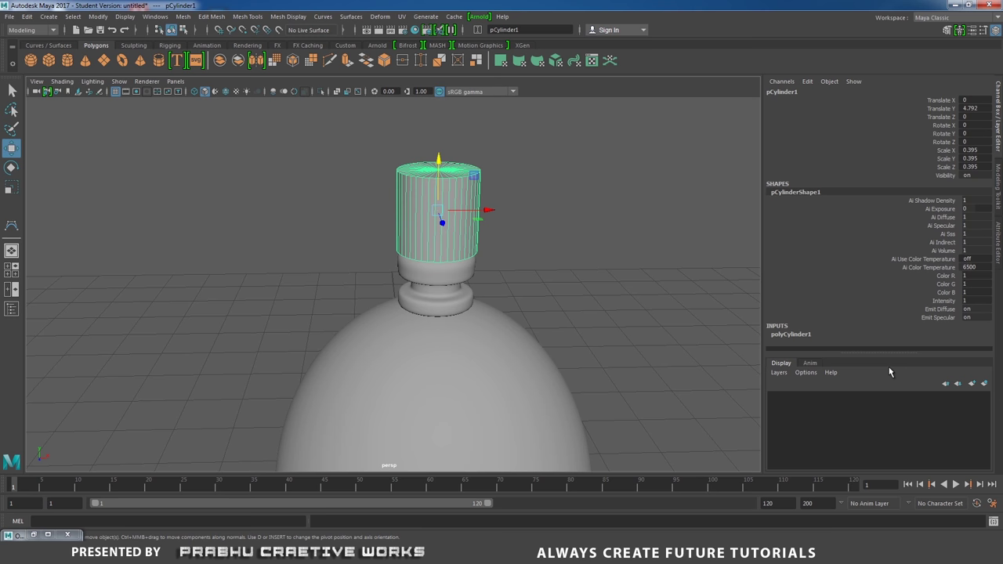
pyautogui.click(801, 336)
pyautogui.scroll(-2, 952, 336)
# Select the cylinder's bottom ring of vertices and scale it inward to about 0.889 to taper the shape
pyautogui.keyDown('alt'); pyautogui.moveTo(590, 243); pyautogui.dragTo(578, 217); pyautogui.keyUp('alt')
pyautogui.moveTo(533, 193); pyautogui.dragTo(470, 193, button='right')
pyautogui.moveTo(299, 187); pyautogui.dragTo(538, 274)
pyautogui.press('r')
pyautogui.moveTo(481, 239); pyautogui.dragTo(475, 236)
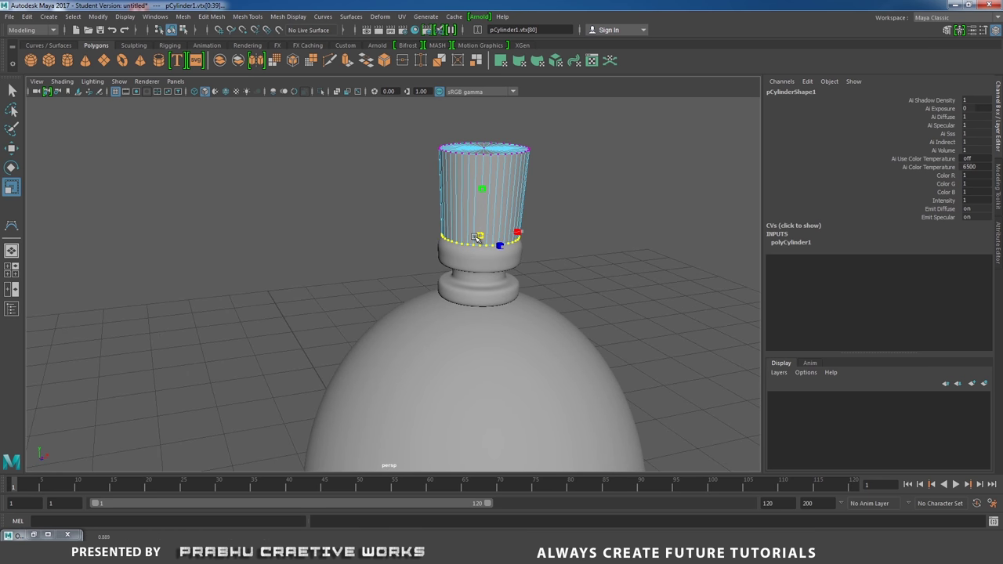
# Select all the cylinder's top vertices and lower them to shorten the cylinder
pyautogui.keyDown('alt'); pyautogui.moveTo(533, 221); pyautogui.dragTo(499, 222); pyautogui.keyUp('alt')
pyautogui.keyDown('alt'); pyautogui.moveTo(523, 192); pyautogui.dragTo(515, 246, button='middle'); pyautogui.keyUp('alt')
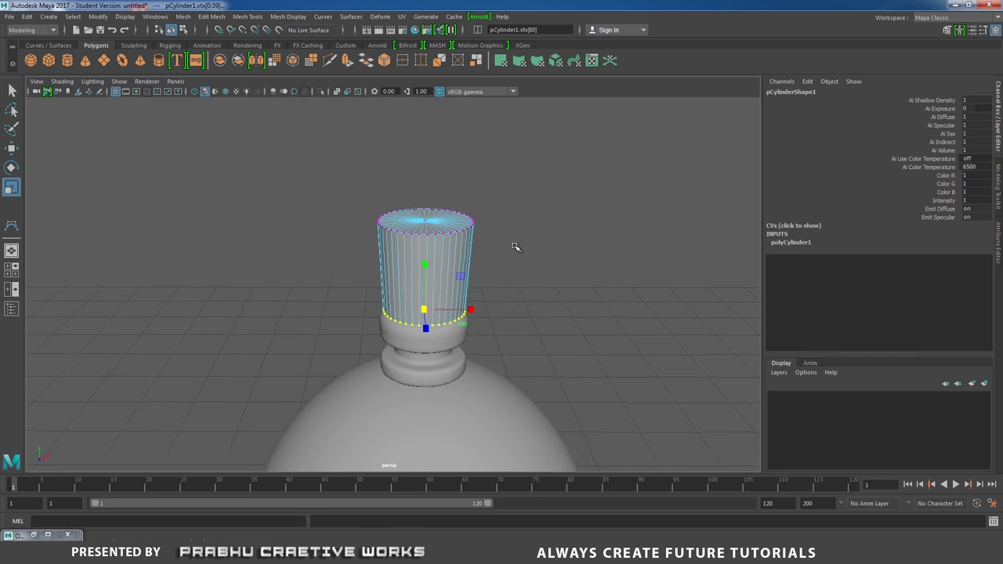
pyautogui.scroll(3, 514, 246)
pyautogui.moveTo(272, 147); pyautogui.dragTo(536, 236)
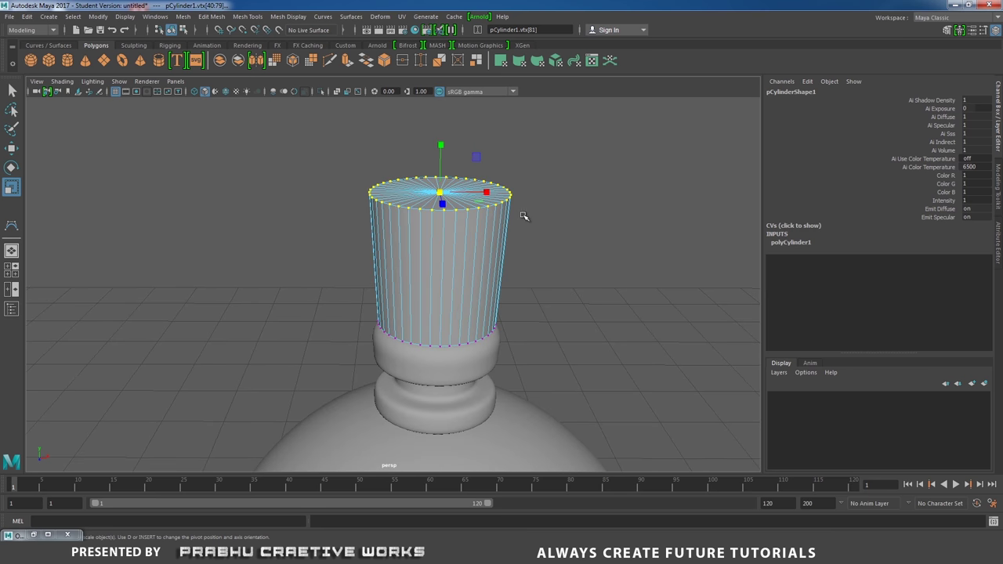
pyautogui.press('w')
pyautogui.moveTo(443, 146); pyautogui.dragTo(453, 222)
pyautogui.keyDown('alt'); pyautogui.moveTo(453, 221); pyautogui.dragTo(586, 266, button='right'); pyautogui.keyUp('alt')
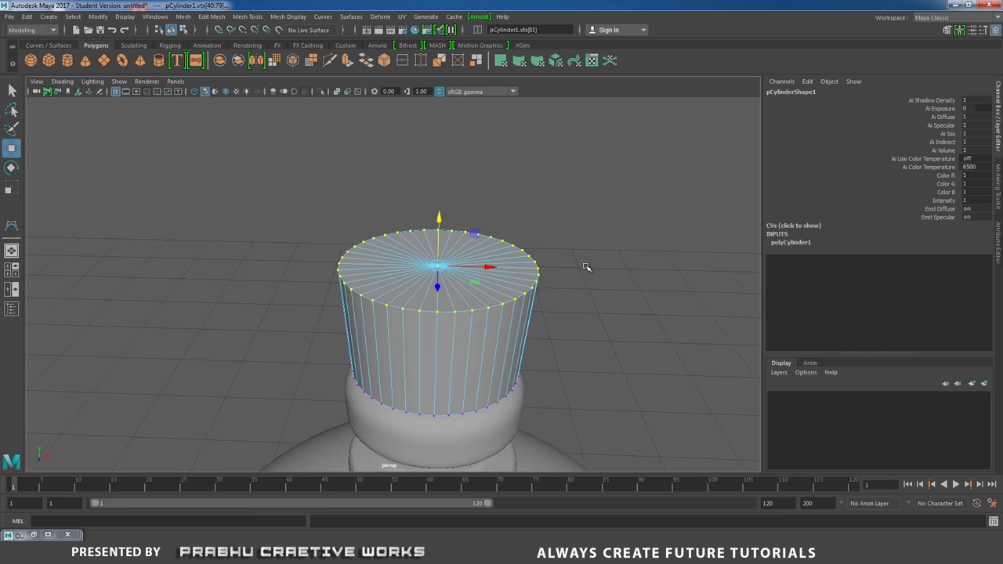
# Extrude the cylinder's top cap faces and scale them outward slightly to form a thin lip
pyautogui.click(566, 247)
pyautogui.click(439, 265)
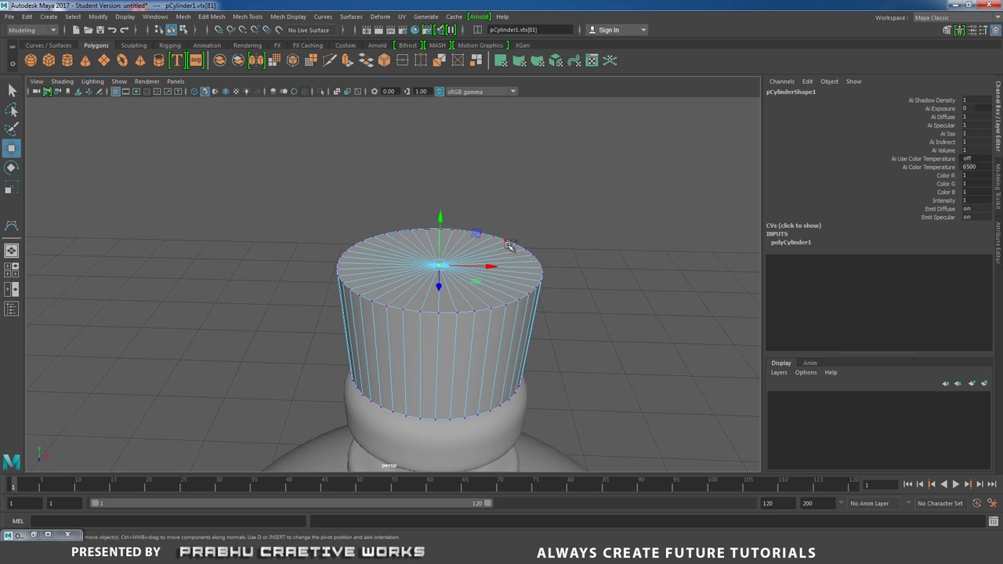
pyautogui.hotkey('ctrl', 'F11')
pyautogui.keyDown('shift'); pyautogui.moveTo(569, 221); pyautogui.dragTo(570, 246, button='right'); pyautogui.keyUp('shift')
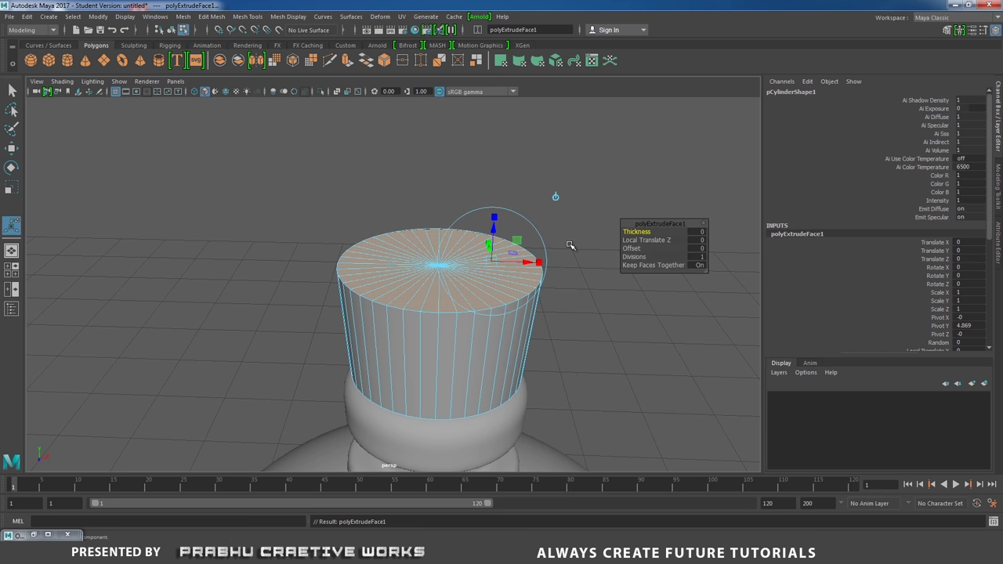
pyautogui.press('r')
pyautogui.moveTo(439, 268); pyautogui.dragTo(364, 225)
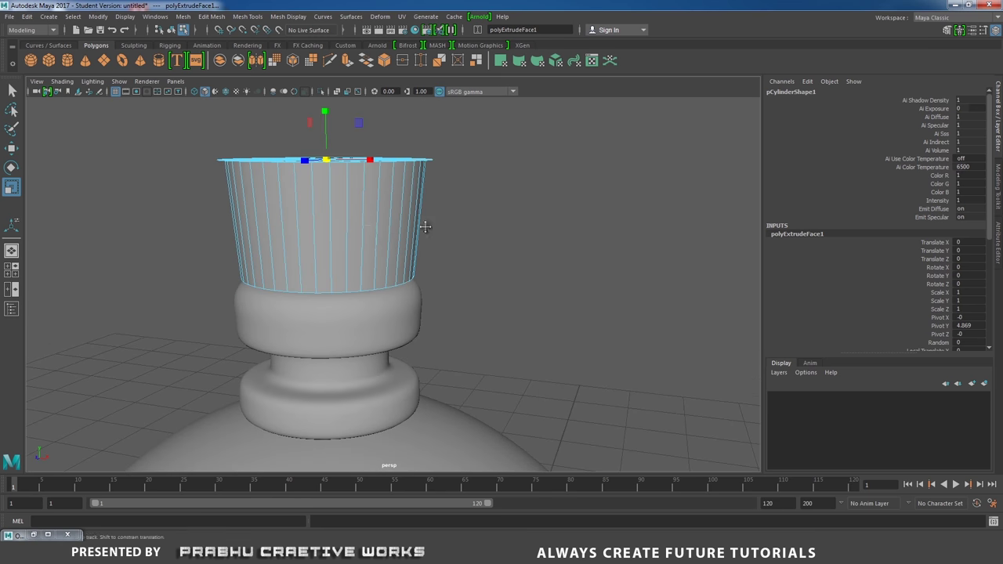
# Extrude the widened cap faces again, raise them into a collar and widen its top slightly
pyautogui.keyDown('alt'); pyautogui.moveTo(422, 224); pyautogui.dragTo(475, 265, button='middle'); pyautogui.keyUp('alt')
pyautogui.keyDown('alt'); pyautogui.moveTo(478, 251); pyautogui.dragTo(493, 279); pyautogui.keyUp('alt')
pyautogui.keyDown('shift'); pyautogui.moveTo(489, 281); pyautogui.dragTo(485, 310, button='right'); pyautogui.keyUp('shift')
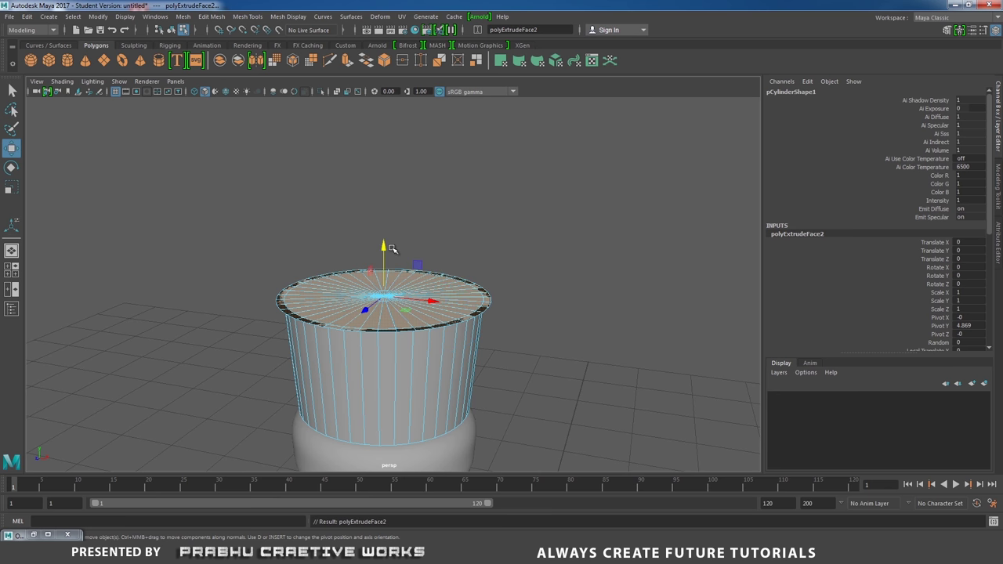
pyautogui.moveTo(385, 250); pyautogui.dragTo(383, 171)
pyautogui.press('r')
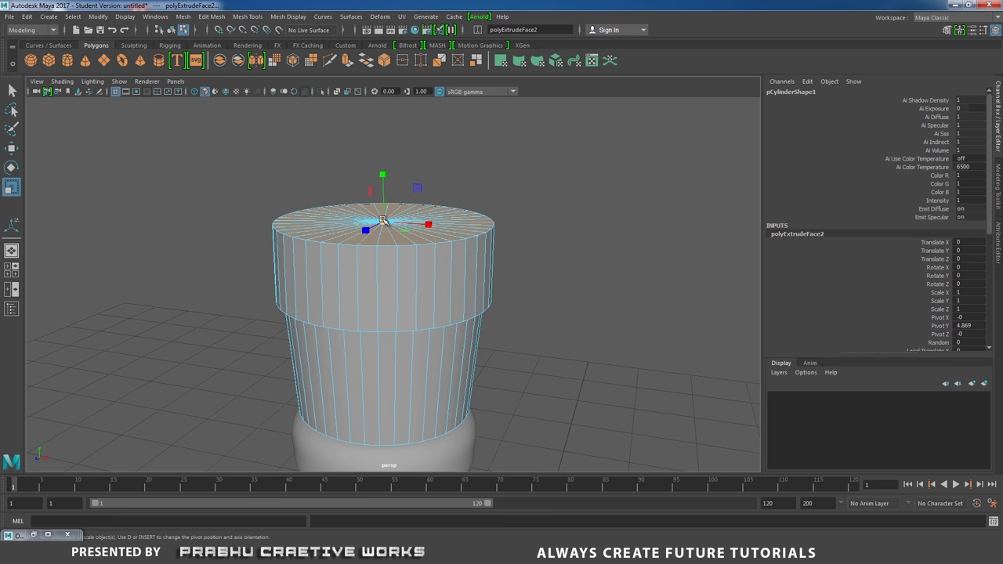
pyautogui.moveTo(384, 222); pyautogui.dragTo(417, 225)
# Extrude the collar's top faces and scale them outward to form a second thin lip
pyautogui.keyDown('alt'); pyautogui.moveTo(514, 256); pyautogui.dragTo(268, 205, button='right'); pyautogui.keyUp('alt')
pyautogui.scroll(6, 331, 224)
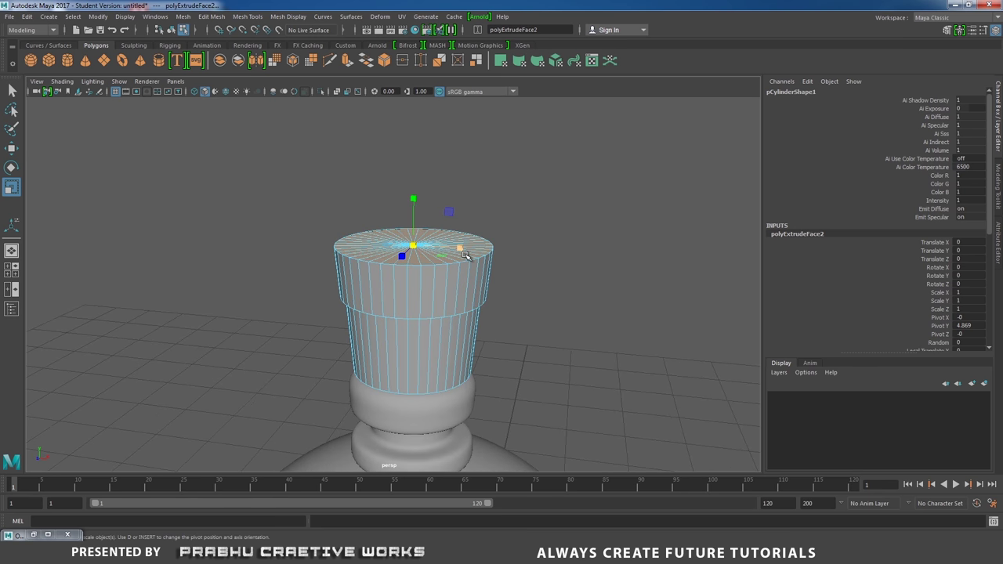
pyautogui.keyDown('shift'); pyautogui.moveTo(465, 255); pyautogui.dragTo(465, 267, button='right'); pyautogui.keyUp('shift')
pyautogui.press('r')
pyautogui.moveTo(414, 244); pyautogui.dragTo(423, 238)
# Extrude the second lip's cap faces upward into an upper collar and flare its top slightly
pyautogui.keyDown('alt'); pyautogui.moveTo(425, 274); pyautogui.dragTo(434, 301); pyautogui.keyUp('alt')
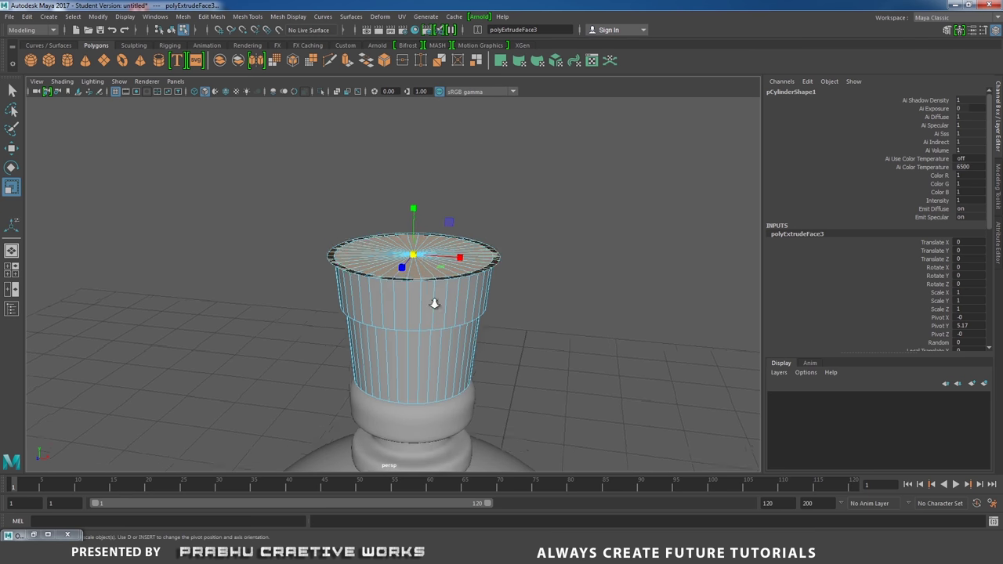
pyautogui.keyDown('alt'); pyautogui.moveTo(434, 302); pyautogui.dragTo(457, 313, button='right'); pyautogui.keyUp('alt')
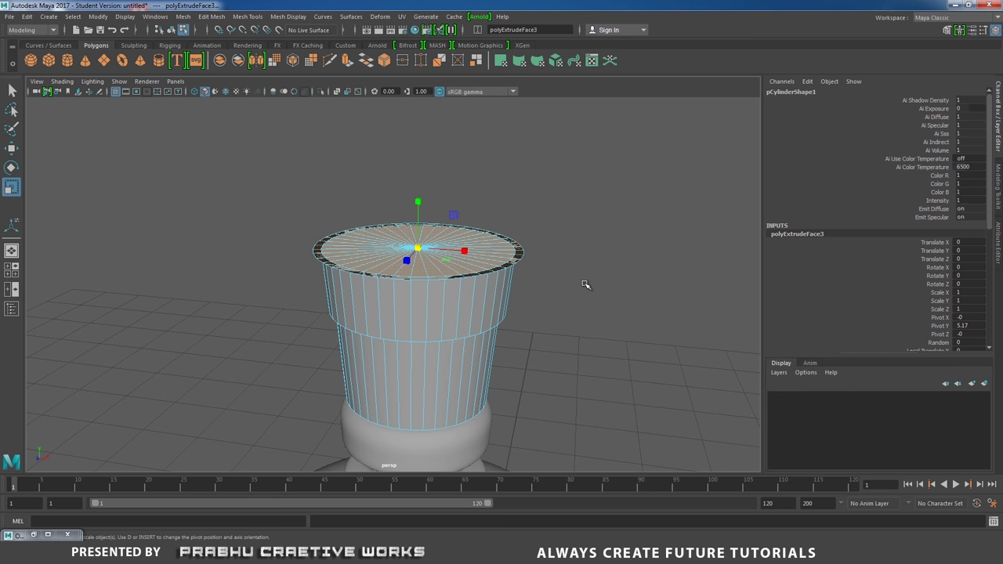
pyautogui.keyDown('shift'); pyautogui.moveTo(561, 263); pyautogui.dragTo(554, 284, button='right'); pyautogui.keyUp('shift')
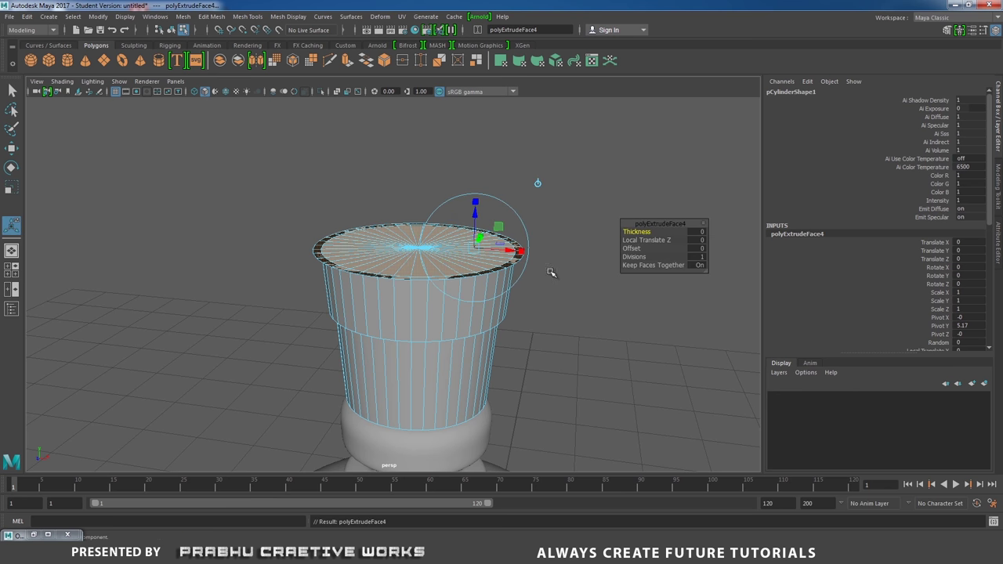
pyautogui.press('w')
pyautogui.moveTo(418, 197); pyautogui.dragTo(417, 148)
pyautogui.press('r')
pyautogui.moveTo(422, 201); pyautogui.dragTo(428, 195)
# Return the stepped cylinder to object mode, select it and isolate it in the viewport
pyautogui.keyDown('alt'); pyautogui.moveTo(544, 287); pyautogui.dragTo(366, 253, button='right'); pyautogui.keyUp('alt')
pyautogui.keyDown('alt'); pyautogui.moveTo(365, 249); pyautogui.dragTo(361, 211); pyautogui.keyUp('alt')
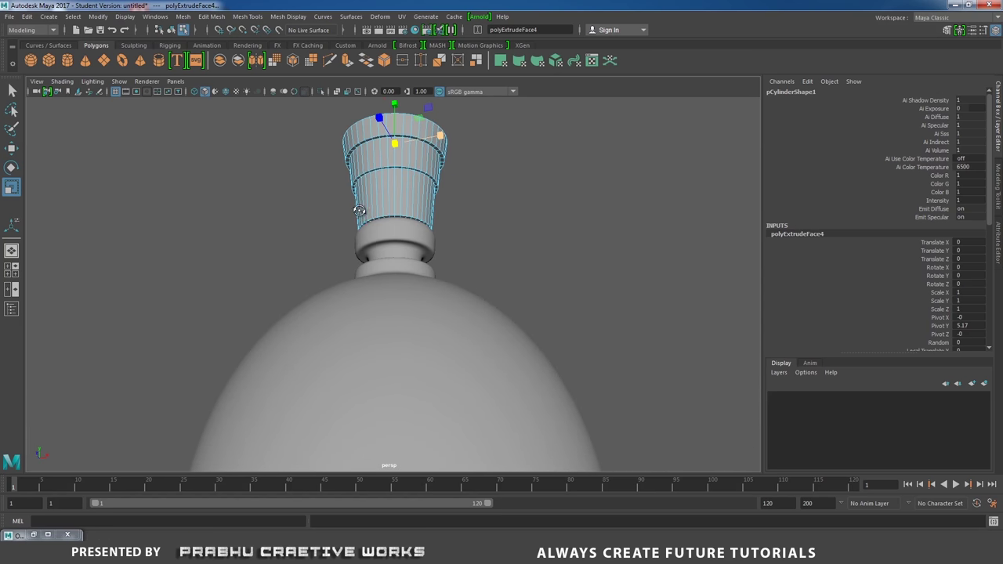
pyautogui.scroll(1, 463, 244)
pyautogui.keyDown('alt'); pyautogui.moveTo(462, 244); pyautogui.dragTo(496, 285); pyautogui.keyUp('alt')
pyautogui.moveTo(418, 239); pyautogui.dragTo(469, 231, button='right')
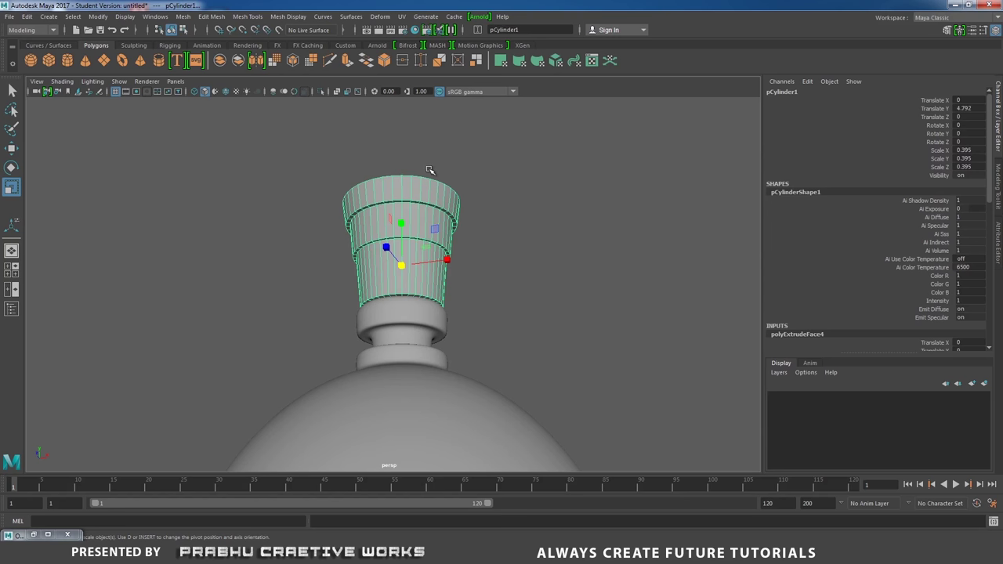
pyautogui.click(511, 194)
pyautogui.click(447, 205)
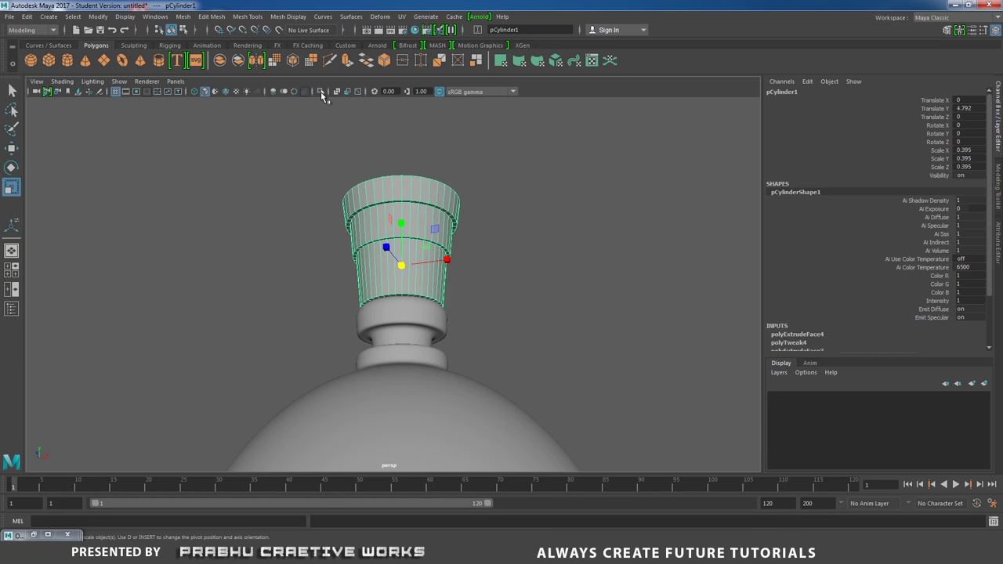
pyautogui.click(321, 93)
# Select the edge loops around the cylinder's base and along the undersides of both collars
pyautogui.keyDown('alt'); pyautogui.moveTo(376, 173); pyautogui.dragTo(575, 324, button='right'); pyautogui.keyUp('alt')
pyautogui.moveTo(449, 275); pyautogui.dragTo(442, 220, button='right')
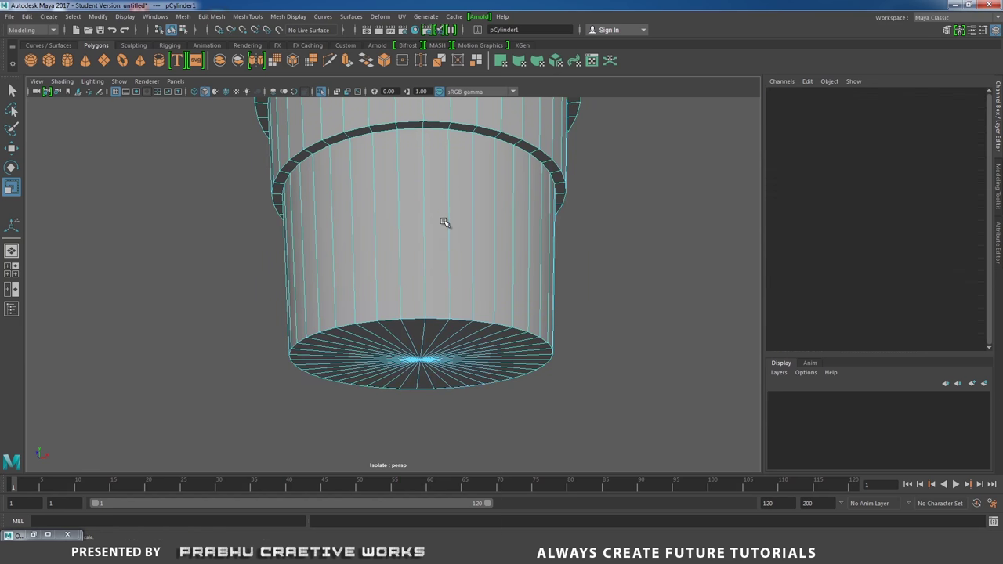
pyautogui.doubleClick(436, 314)
pyautogui.keyDown('alt'); pyautogui.moveTo(505, 194); pyautogui.dragTo(507, 257, button='middle'); pyautogui.keyUp('alt')
pyautogui.keyDown('shift'); pyautogui.doubleClick(444, 195); pyautogui.keyUp('shift')
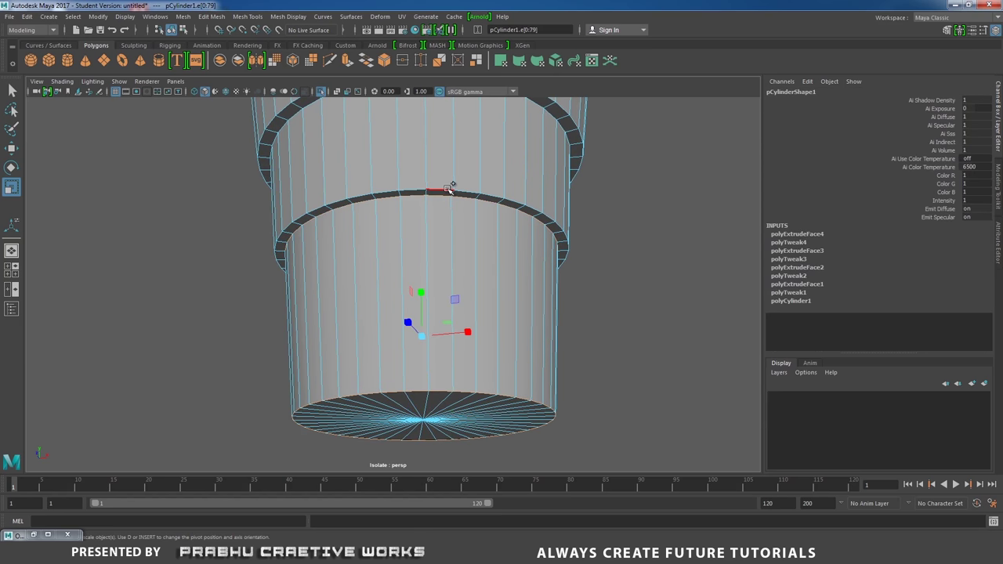
pyautogui.keyDown('shift'); pyautogui.doubleClick(448, 189); pyautogui.keyUp('shift')
pyautogui.keyDown('alt'); pyautogui.moveTo(529, 136); pyautogui.dragTo(548, 269, button='middle'); pyautogui.keyUp('alt')
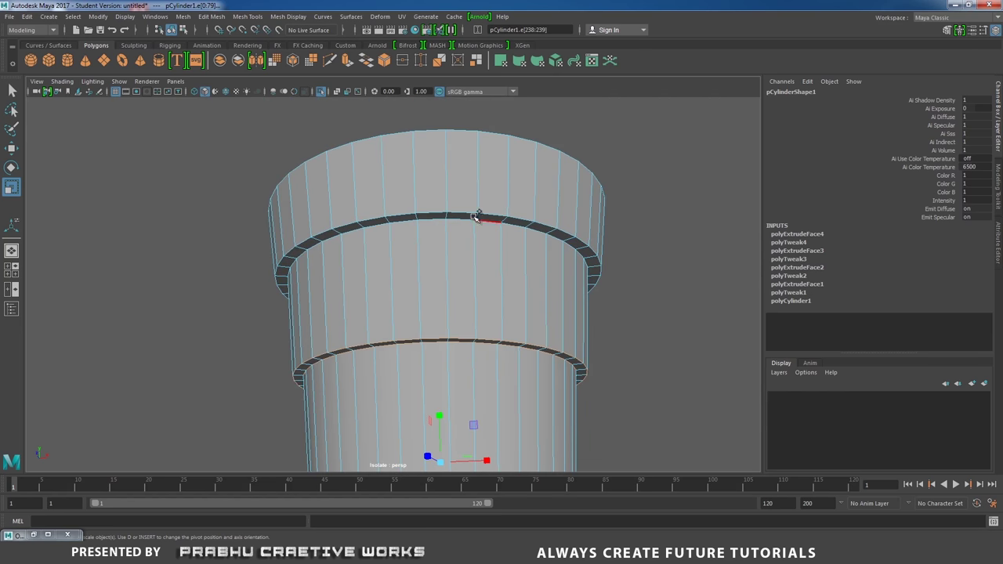
pyautogui.keyDown('shift'); pyautogui.doubleClick(466, 217); pyautogui.keyUp('shift')
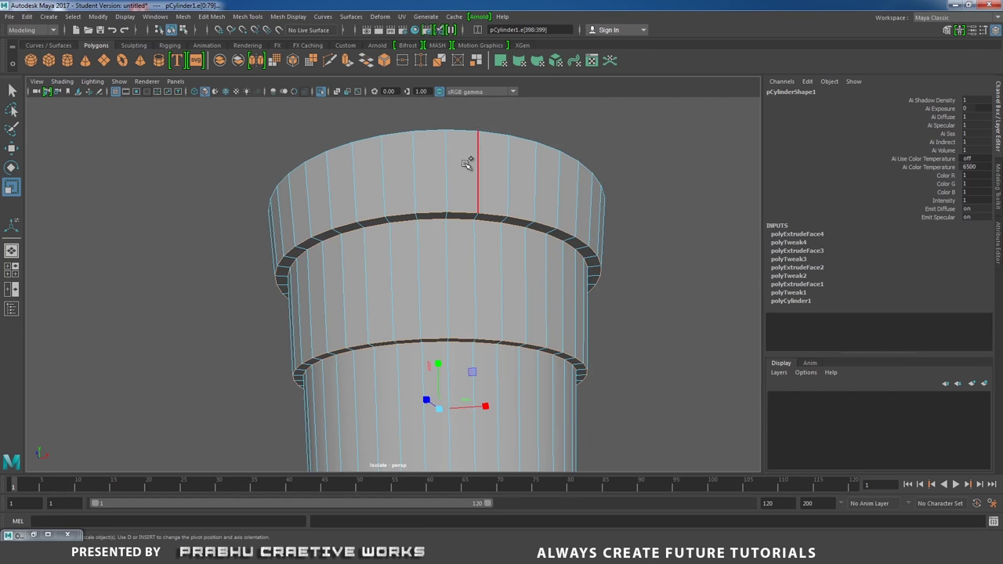
# Bevel the selected edge loops with a fraction of 0.2 and 2 segments
pyautogui.keyDown('shift'); pyautogui.moveTo(468, 173); pyautogui.dragTo(516, 181, button='right'); pyautogui.keyUp('shift')
pyautogui.click(673, 231)
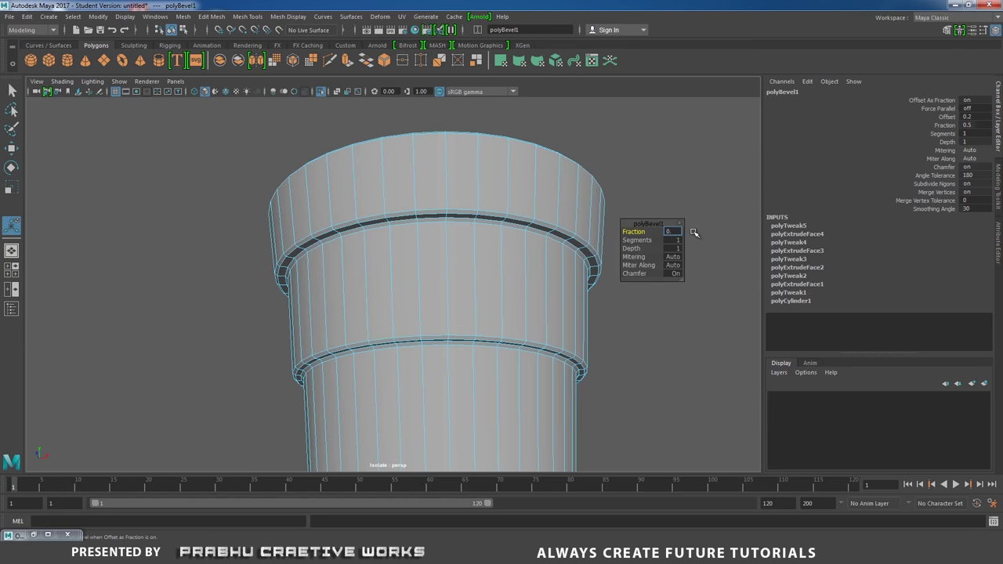
pyautogui.press('Return')
pyautogui.click(672, 233)
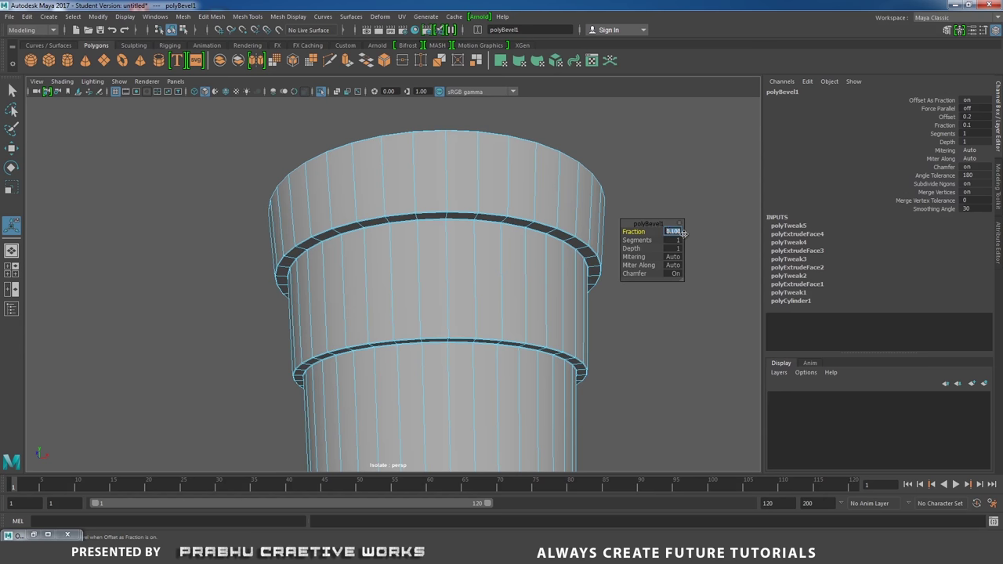
pyautogui.write('0.2')
pyautogui.press('Return')
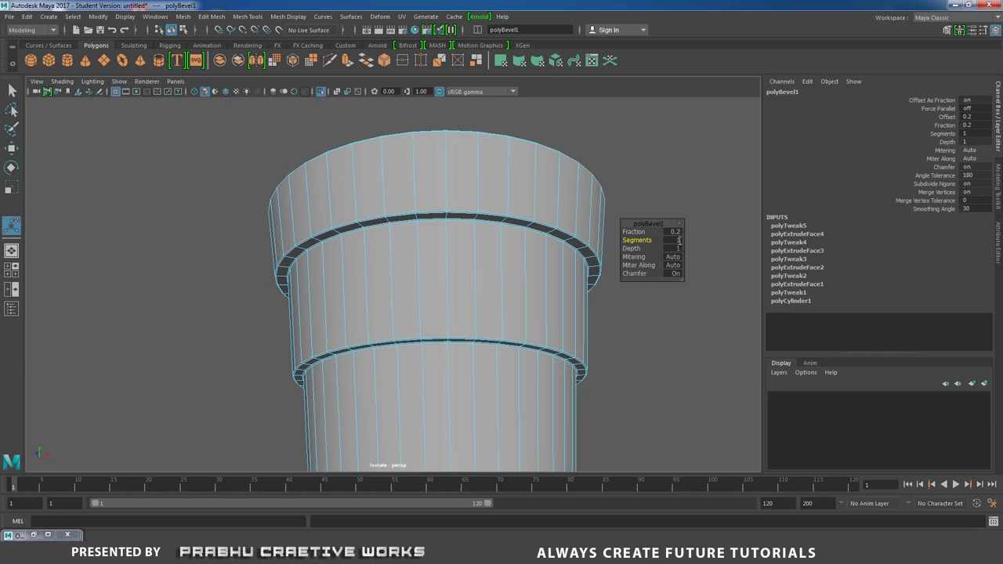
pyautogui.click(677, 241)
pyautogui.write('2')
pyautogui.press('Return')
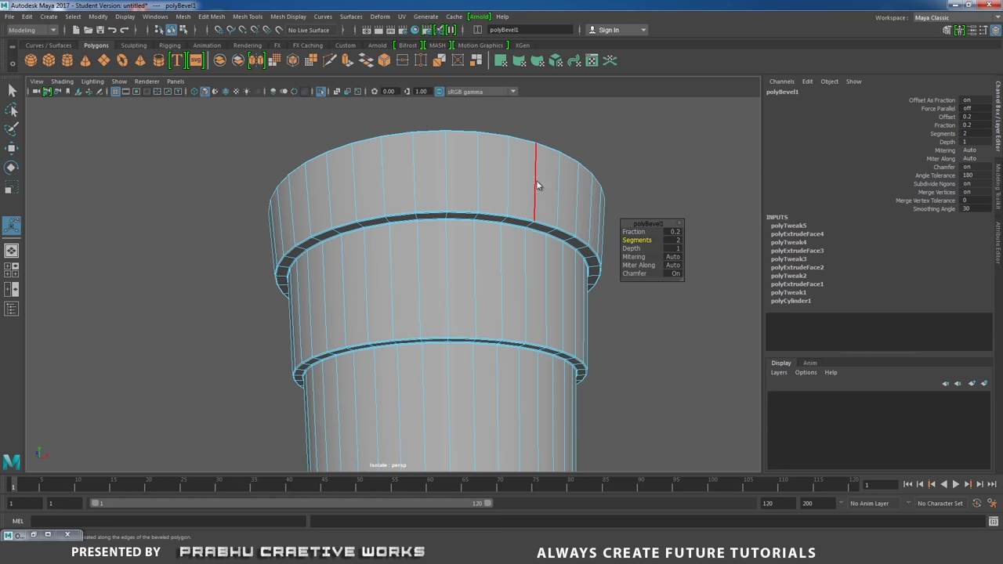
# Reselect the cylinder in object mode, apply Soften Edge to it and deselect it
pyautogui.moveTo(541, 182); pyautogui.dragTo(633, 153, button='right')
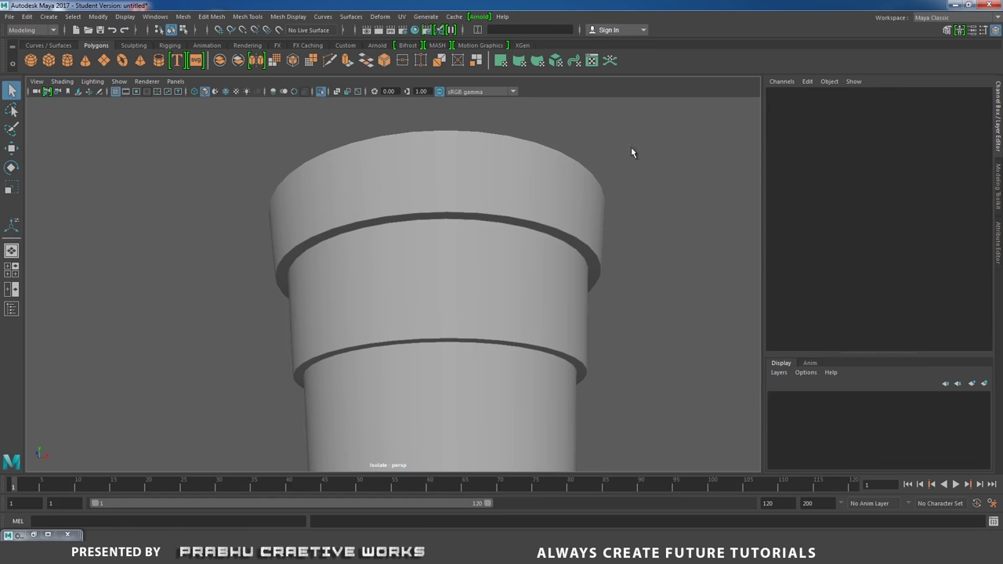
pyautogui.click(555, 228)
pyautogui.press('f')
pyautogui.scroll(4, 596, 313)
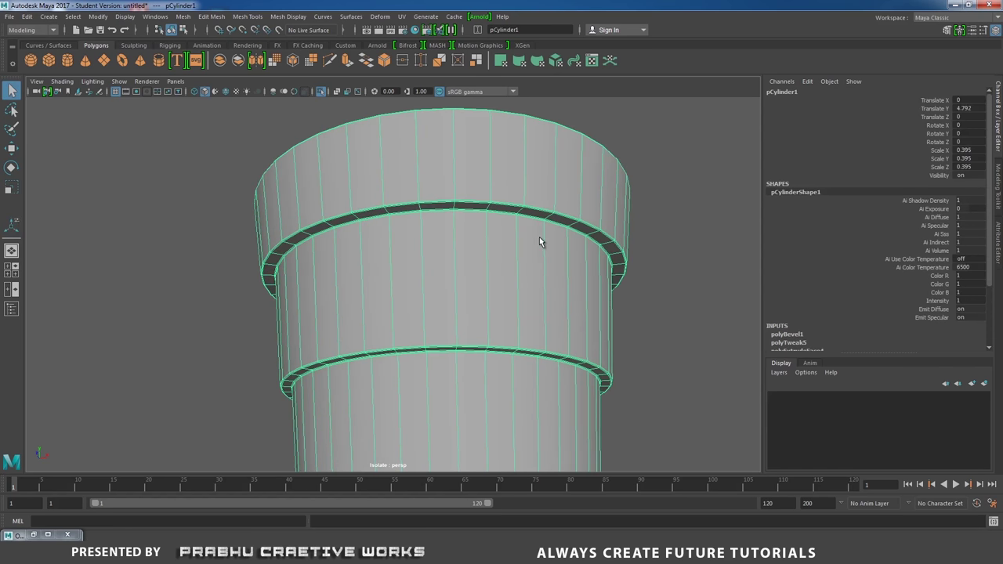
pyautogui.click(351, 16)
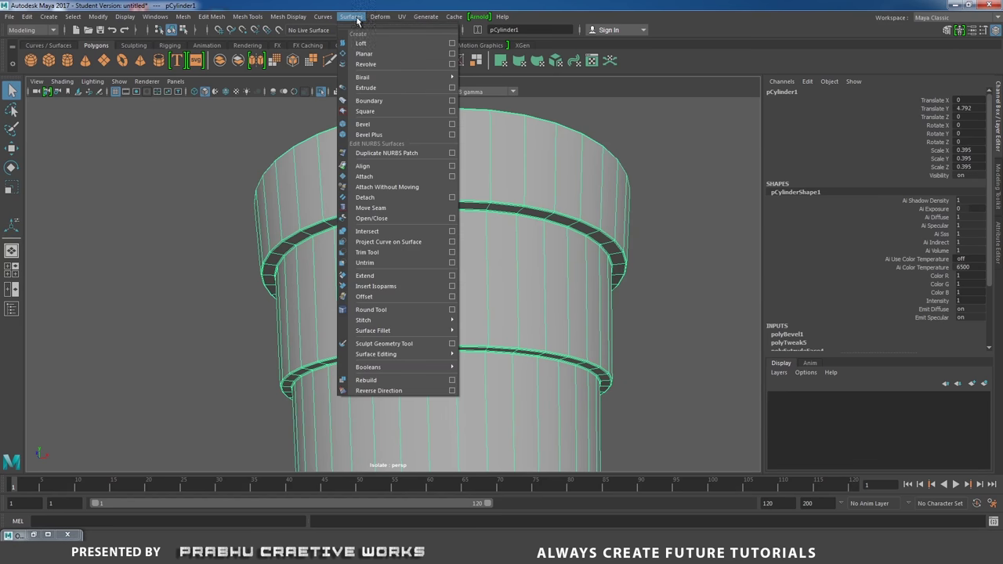
pyautogui.click(357, 18)
pyautogui.click(289, 17)
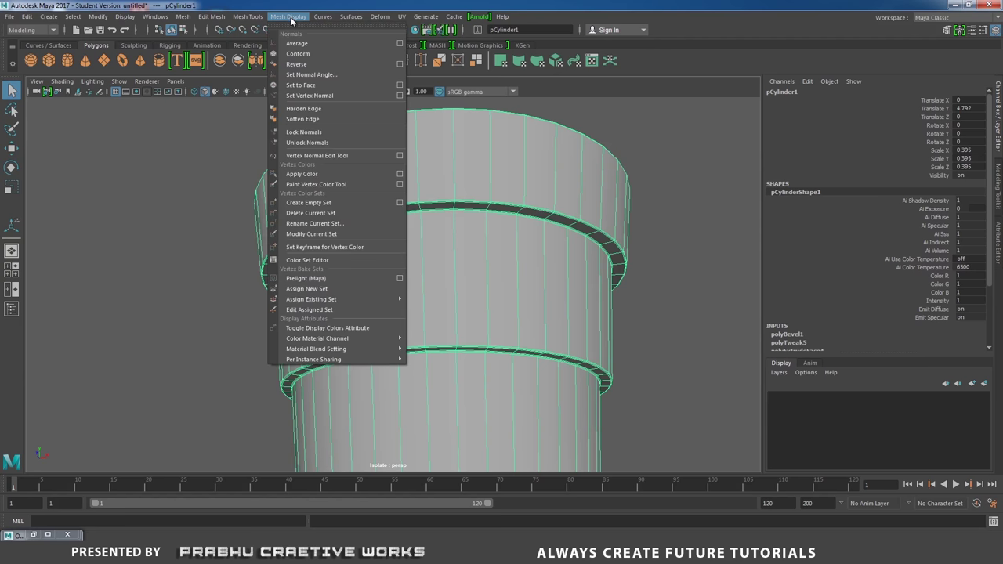
pyautogui.click(317, 119)
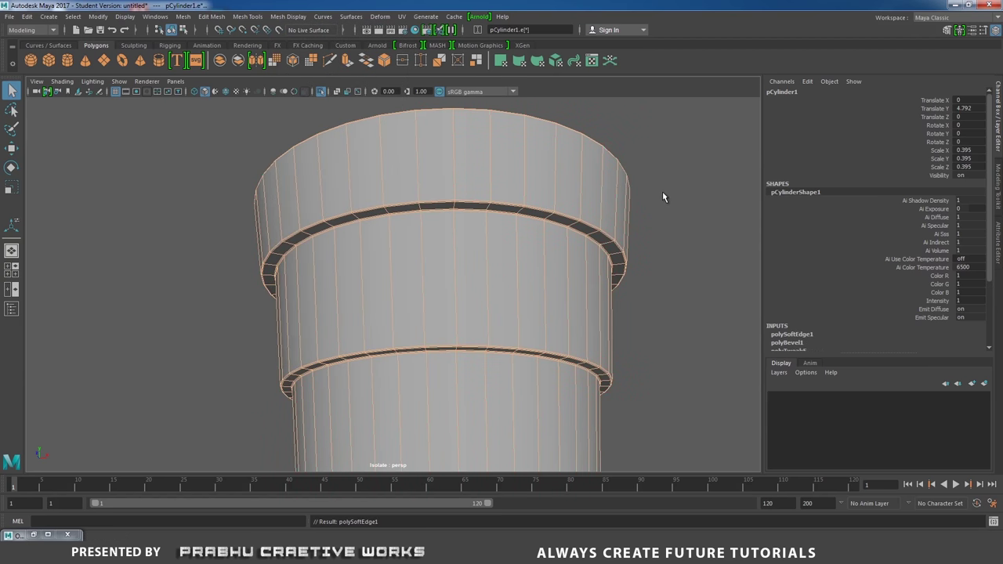
pyautogui.click(616, 192)
# Turn off the cylinder's isolation to bring back the whole lamp and view the fitted neck piece
pyautogui.keyDown('alt'); pyautogui.moveTo(616, 192); pyautogui.dragTo(414, 189, button='right'); pyautogui.keyUp('alt')
pyautogui.keyDown('alt'); pyautogui.moveTo(414, 189); pyautogui.dragTo(468, 250); pyautogui.keyUp('alt')
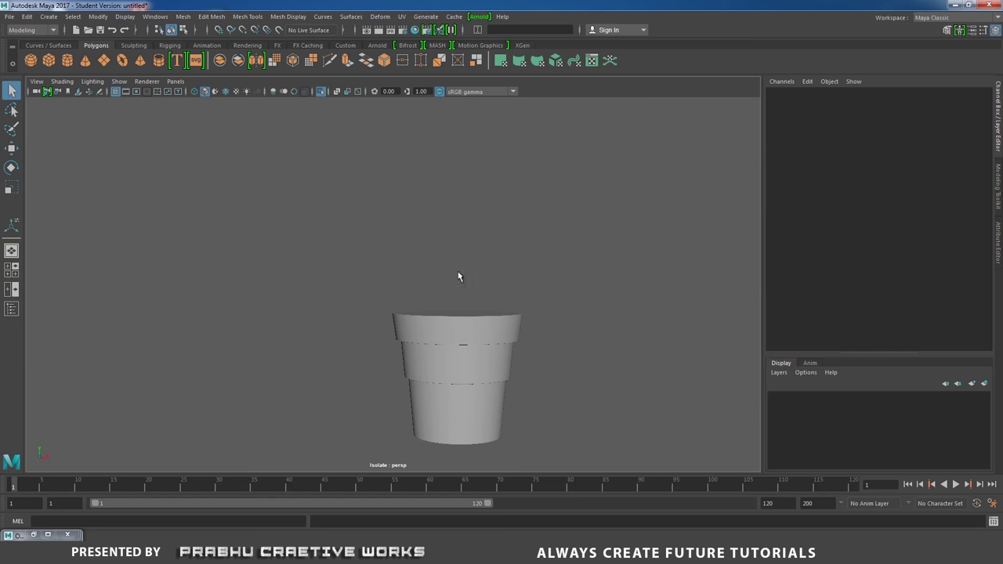
pyautogui.click(321, 92)
pyautogui.keyDown('alt'); pyautogui.moveTo(644, 250); pyautogui.dragTo(463, 244, button='right'); pyautogui.keyUp('alt')
pyautogui.keyDown('alt'); pyautogui.moveTo(465, 252); pyautogui.dragTo(477, 173, button='middle'); pyautogui.keyUp('alt')
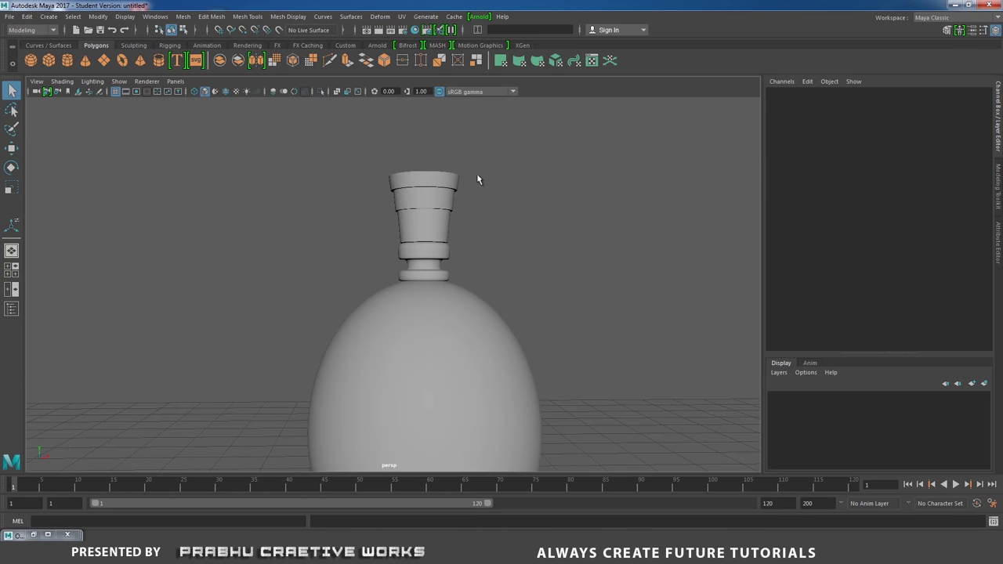
# Delete the construction history of the stepped cylinder on top of the neck
pyautogui.click(446, 186)
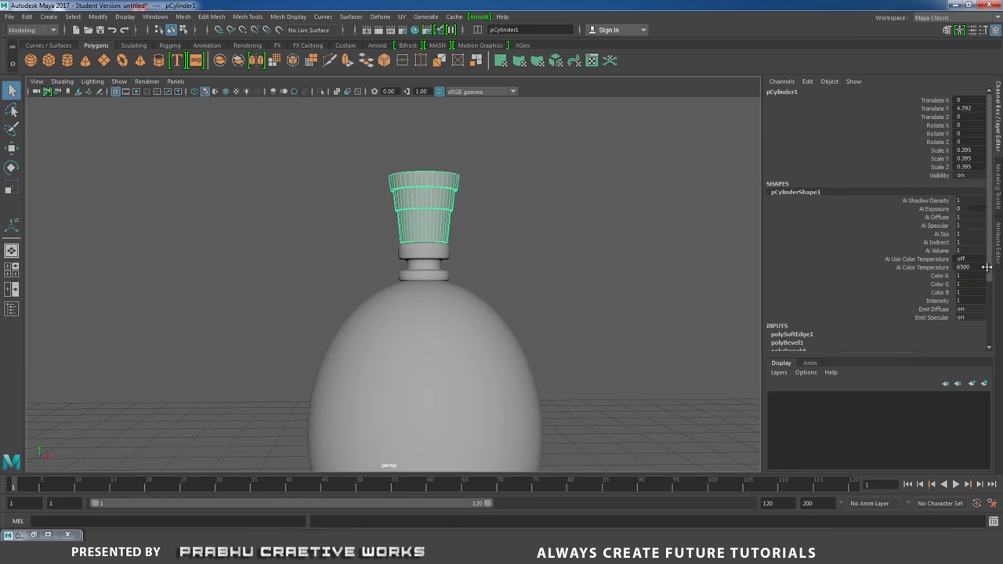
pyautogui.scroll(-5, 990, 267)
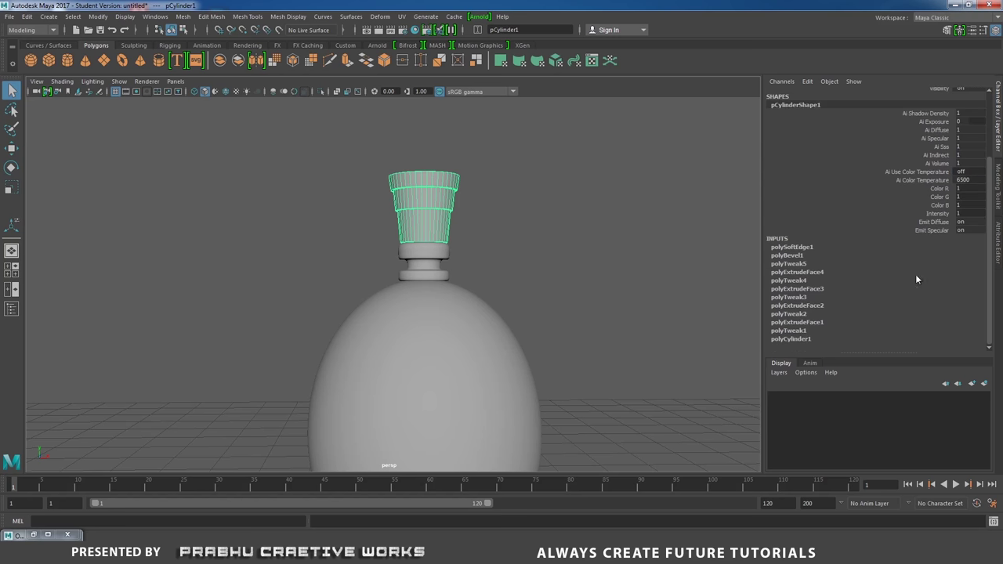
pyautogui.click(603, 224)
pyautogui.click(411, 190)
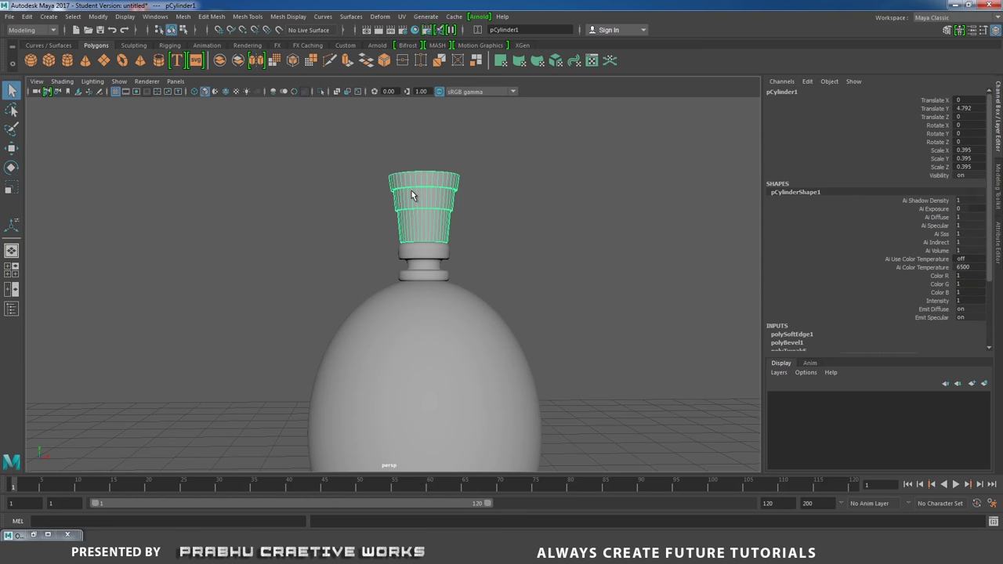
pyautogui.click(43, 18)
pyautogui.moveTo(27, 16)
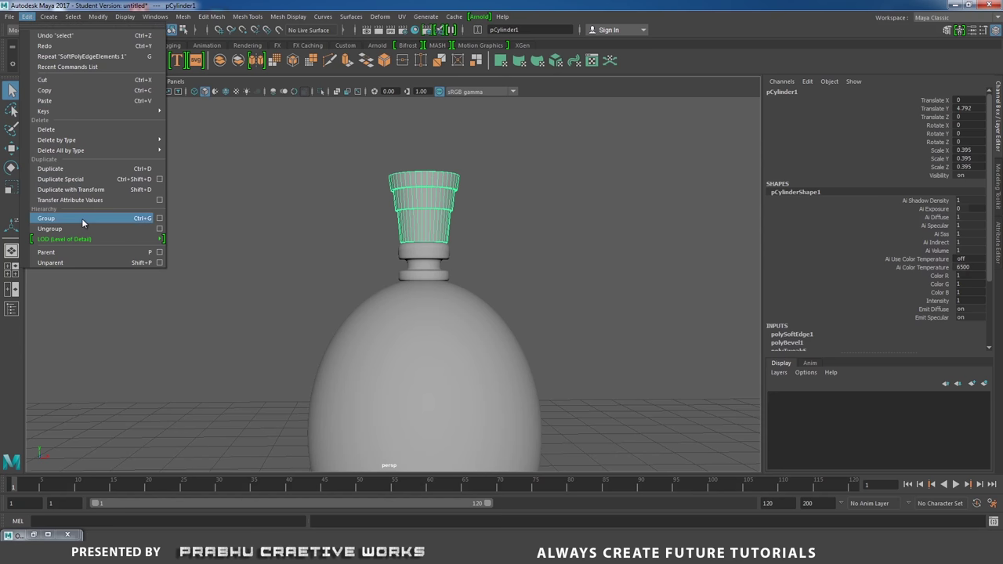
pyautogui.moveTo(85, 141)
pyautogui.click(215, 148)
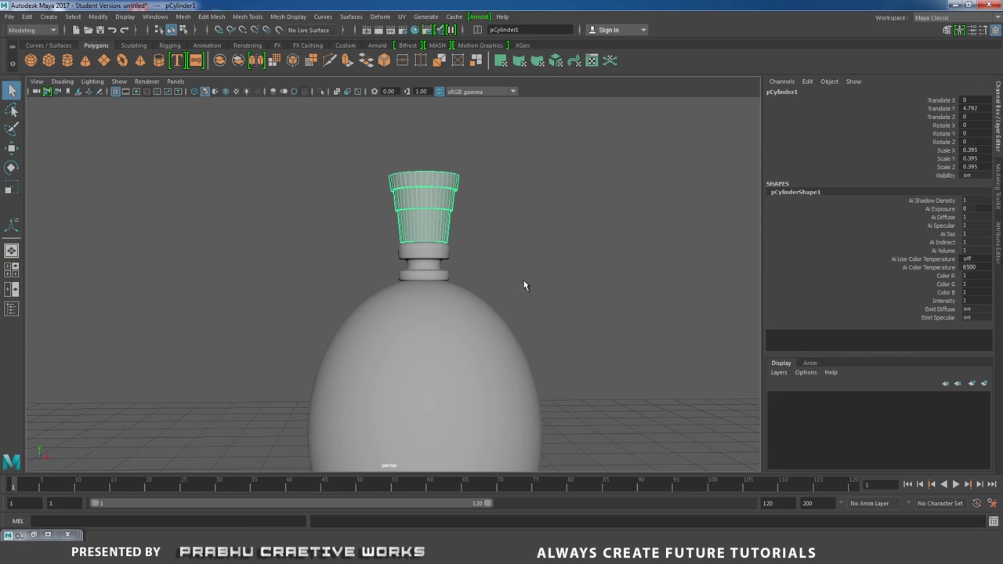
# Switch to the front view and activate the Move tool on the stepped cylinder
pyautogui.press('space')
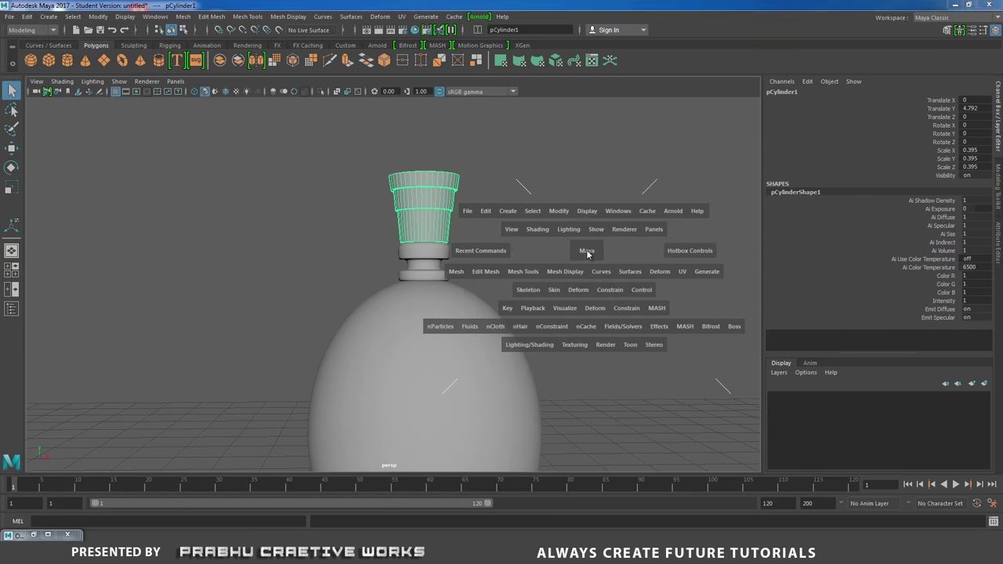
pyautogui.moveTo(587, 250); pyautogui.dragTo(587, 268)
pyautogui.keyDown('alt'); pyautogui.moveTo(506, 237); pyautogui.dragTo(336, 181, button='right'); pyautogui.keyUp('alt')
pyautogui.keyDown('alt'); pyautogui.moveTo(418, 233); pyautogui.dragTo(487, 224, button='right'); pyautogui.keyUp('alt')
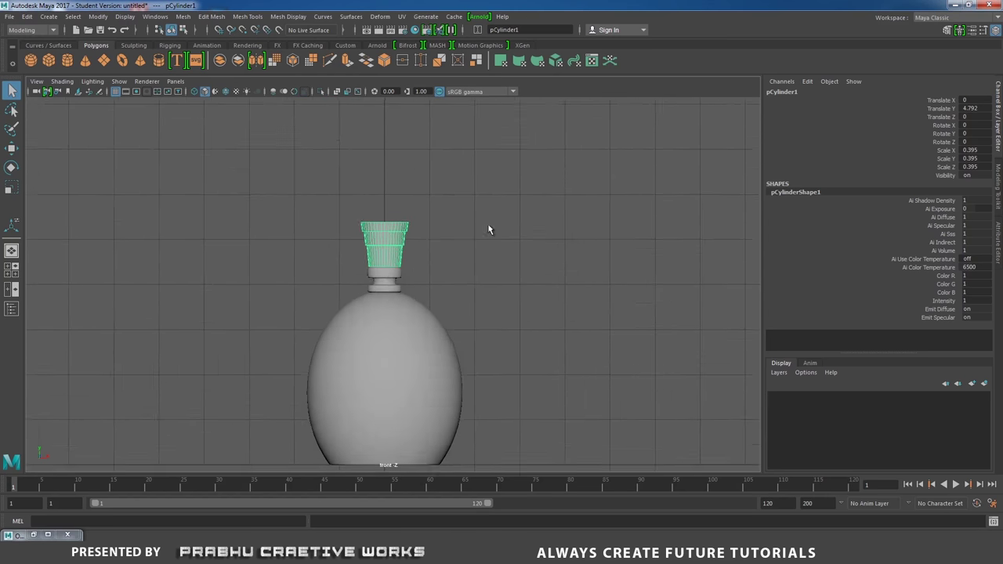
pyautogui.keyDown('alt'); pyautogui.moveTo(384, 217); pyautogui.dragTo(455, 242, button='right'); pyautogui.keyUp('alt')
pyautogui.press('w')
pyautogui.moveTo(384, 185); pyautogui.dragTo(385, 187)
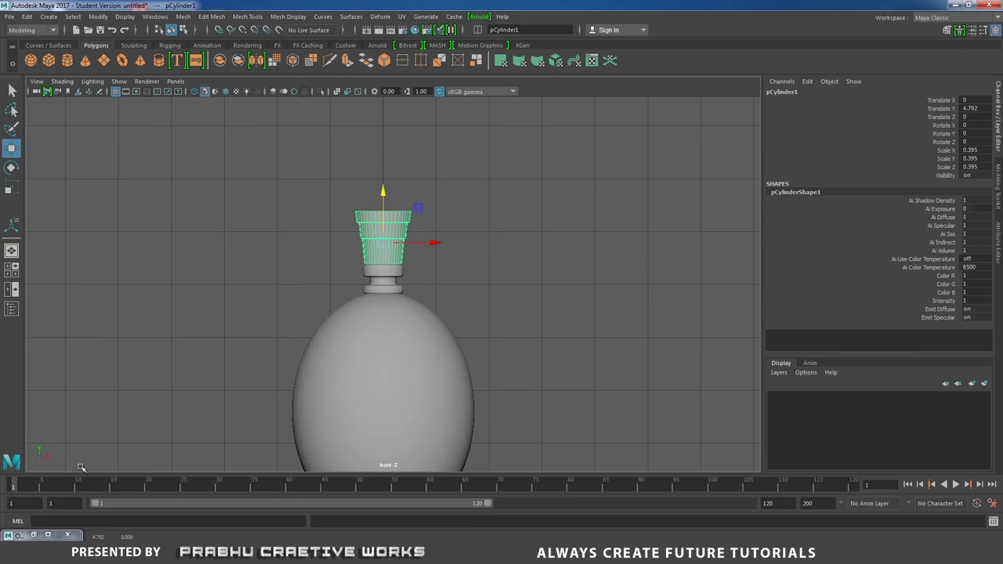
# Rename the stepped cylinder as Night_Lamp_Light_Slot01 in the Outliner and minimize the Outliner
pyautogui.click(33, 535)
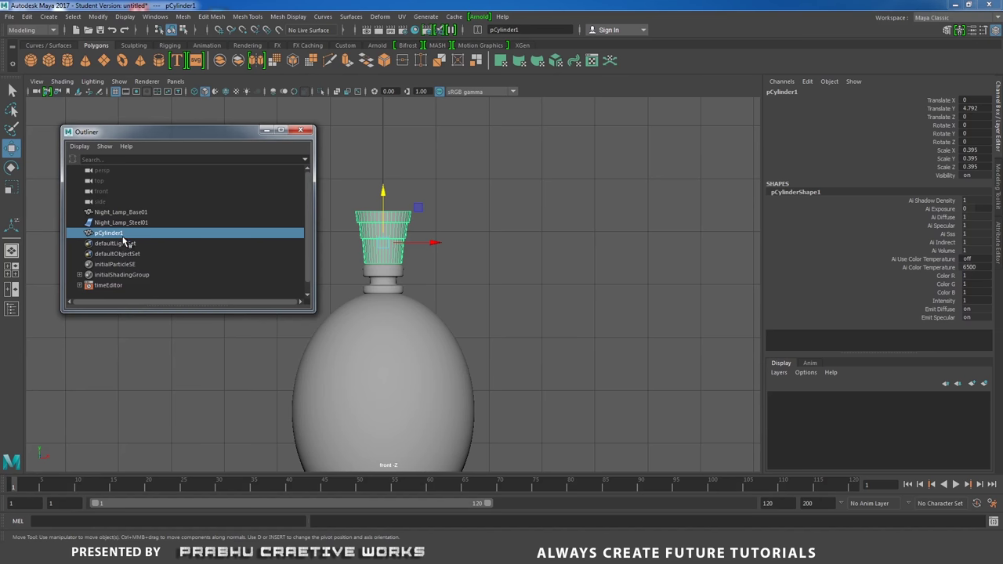
pyautogui.doubleClick(123, 233)
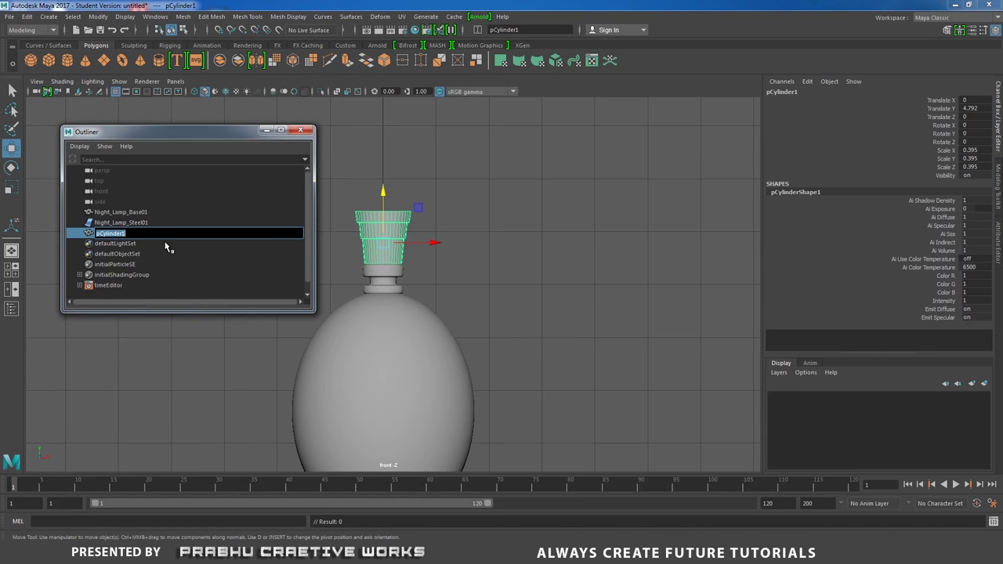
pyautogui.write('Night_Lamp_Light_Slot01')
pyautogui.press('Return')
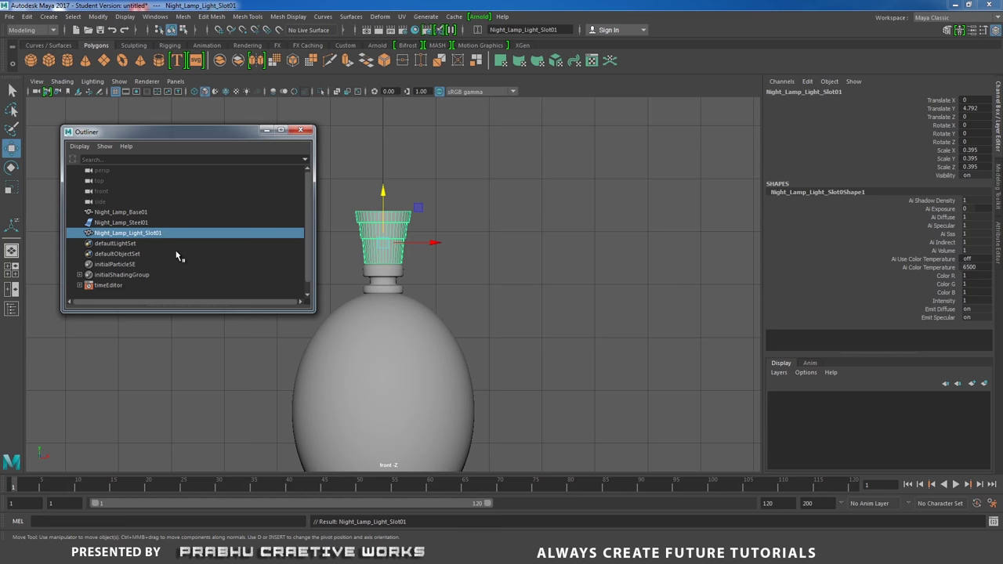
pyautogui.click(270, 131)
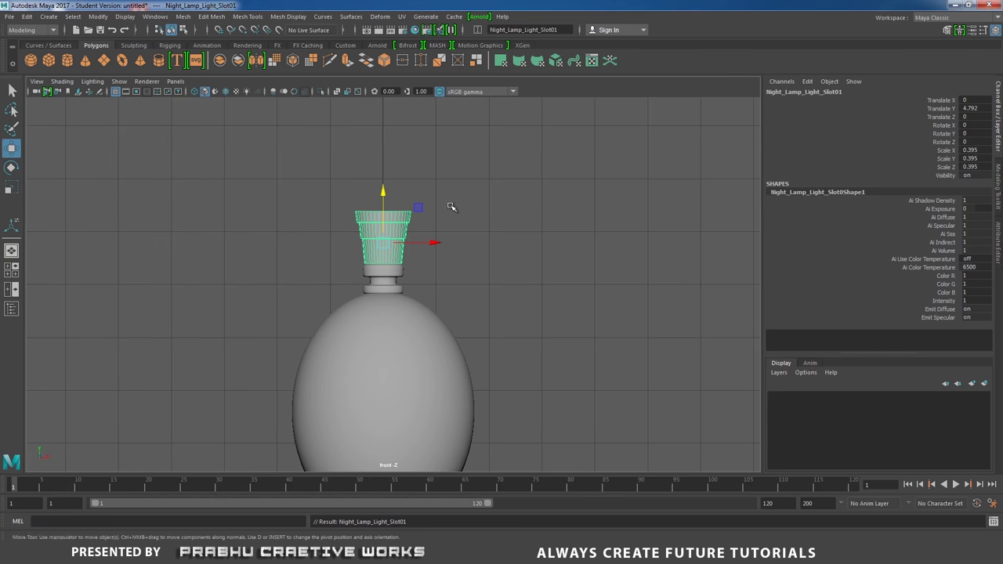
# Create a polygon sphere and raise it above the light slot to a Translate Y of about 6.213
pyautogui.scroll(-3, 332, 177)
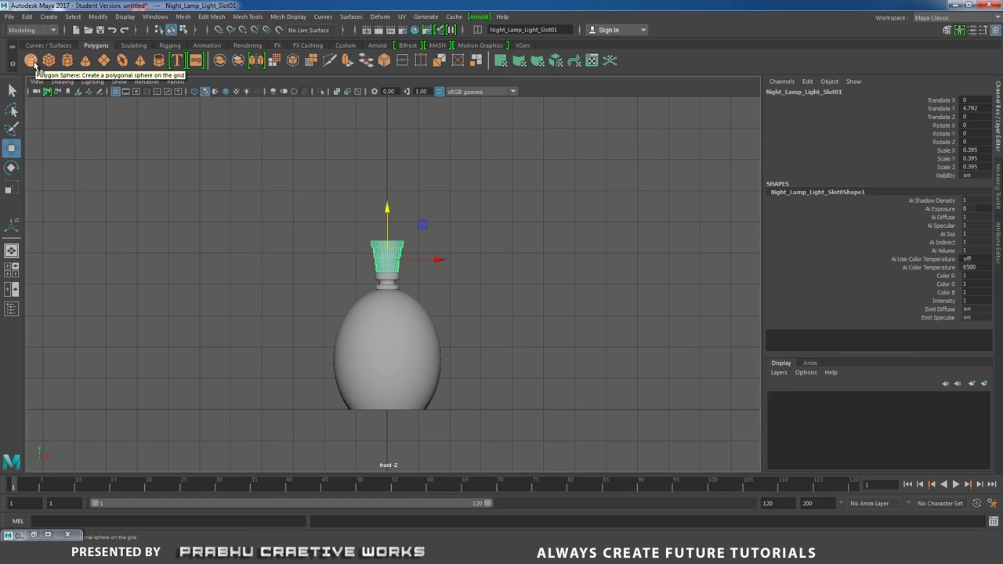
pyautogui.click(31, 61)
pyautogui.moveTo(387, 353); pyautogui.dragTo(392, 163)
pyautogui.scroll(5, 493, 235)
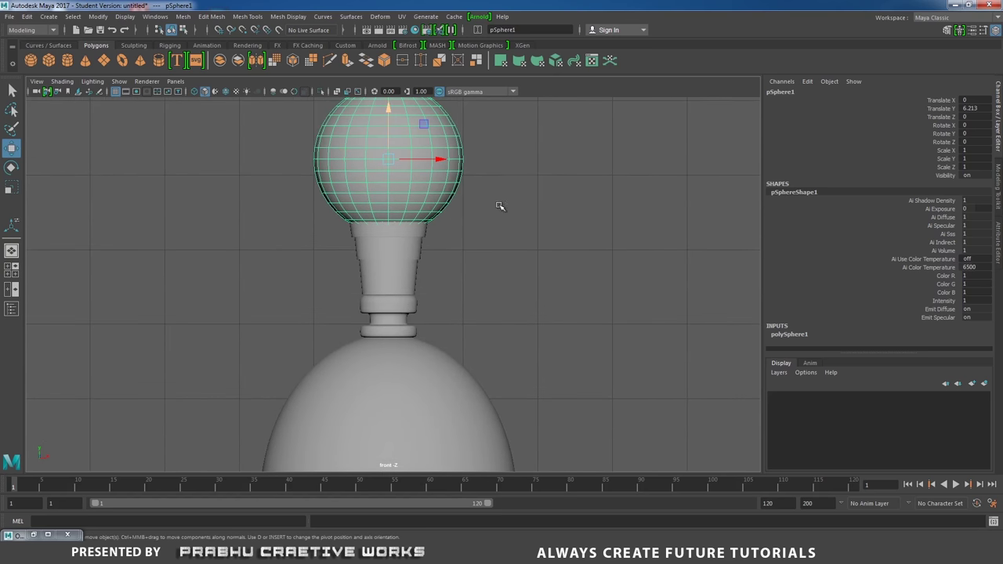
# Delete the faces at the bottom of the sphere where it meets the light slot and return to object mode
pyautogui.moveTo(518, 176); pyautogui.dragTo(517, 153, button='right')
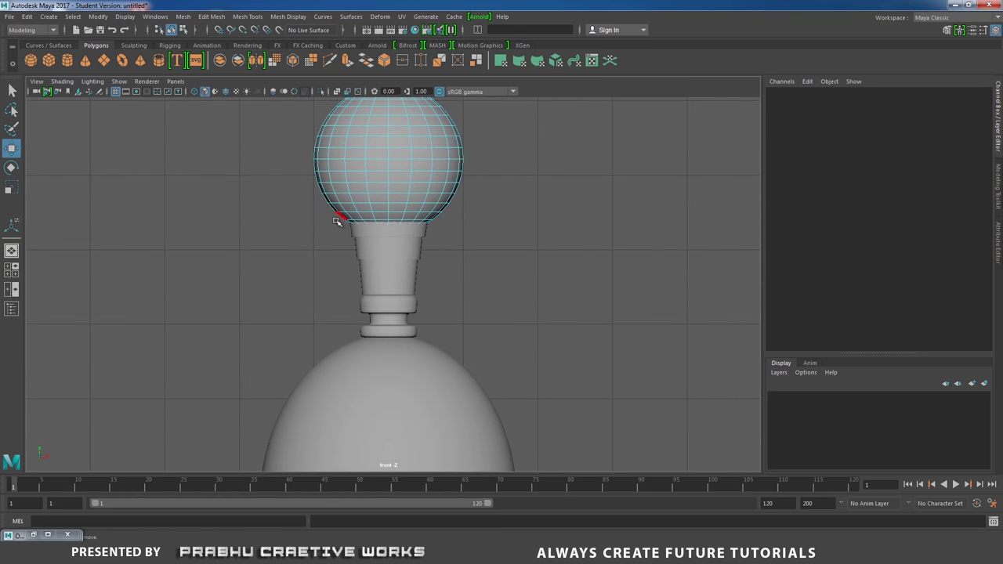
pyautogui.moveTo(337, 220); pyautogui.dragTo(502, 254)
pyautogui.press('Delete')
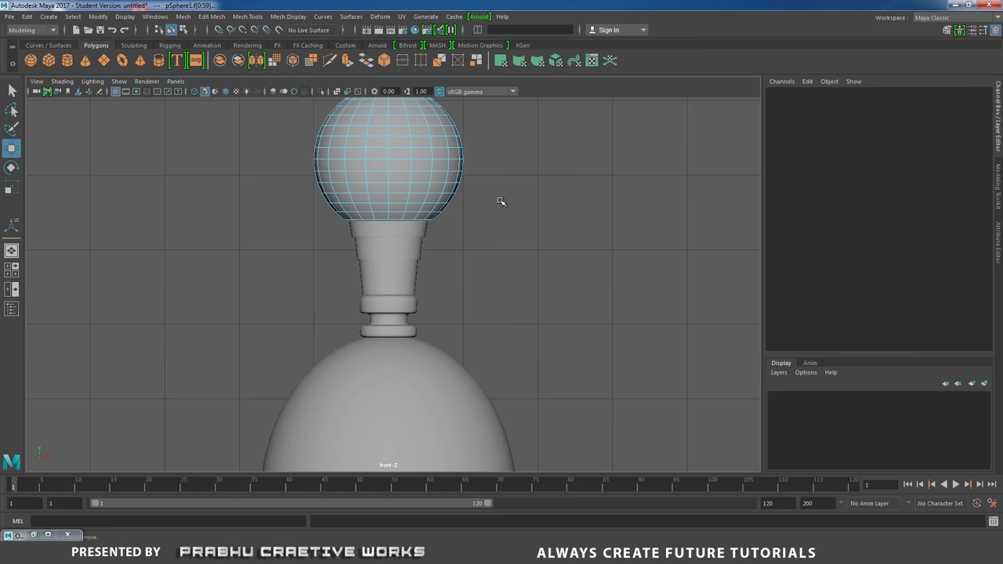
pyautogui.moveTo(441, 164); pyautogui.dragTo(489, 150, button='right')
pyautogui.keyDown('alt'); pyautogui.moveTo(499, 191); pyautogui.dragTo(515, 226, button='middle'); pyautogui.keyUp('alt')
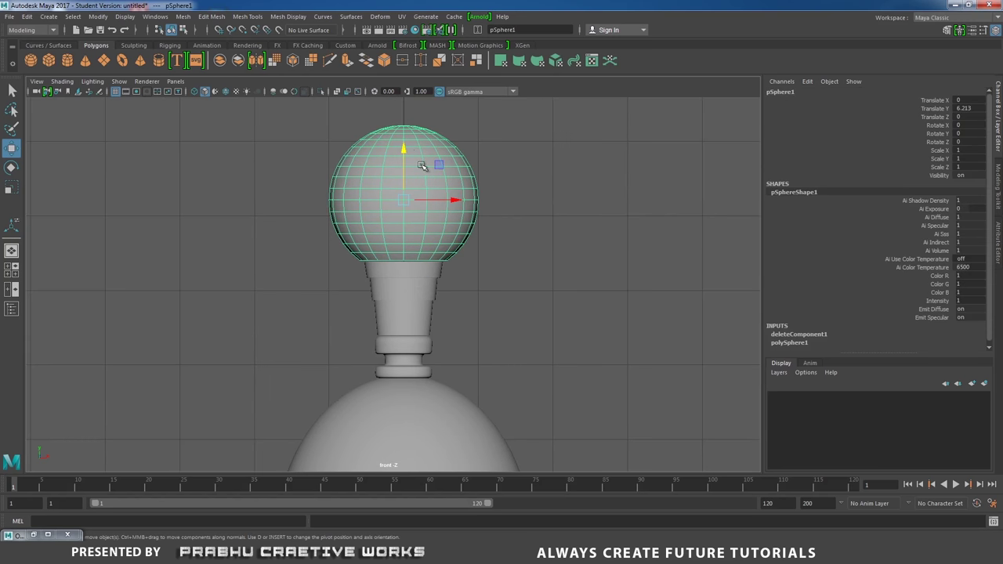
# Scale the sphere uniformly to about 0.956, lower it onto the slot at a Translate Y of about 6.164, and deselect it
pyautogui.moveTo(403, 149); pyautogui.dragTo(403, 151)
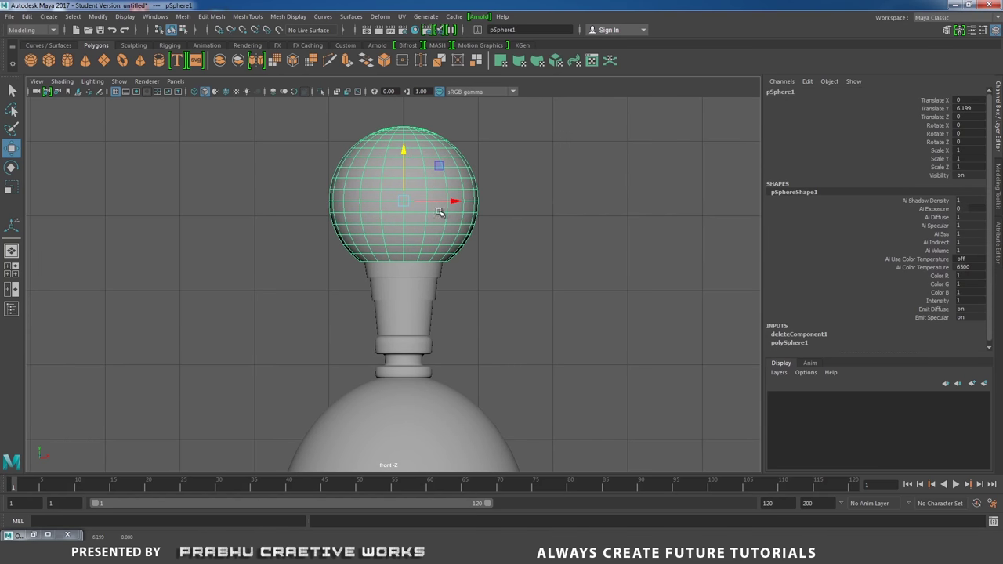
pyautogui.press('r')
pyautogui.moveTo(402, 202); pyautogui.dragTo(398, 202)
pyautogui.press('w')
pyautogui.moveTo(402, 147); pyautogui.dragTo(400, 150)
pyautogui.click(595, 259)
pyautogui.scroll(-4, 431, 233)
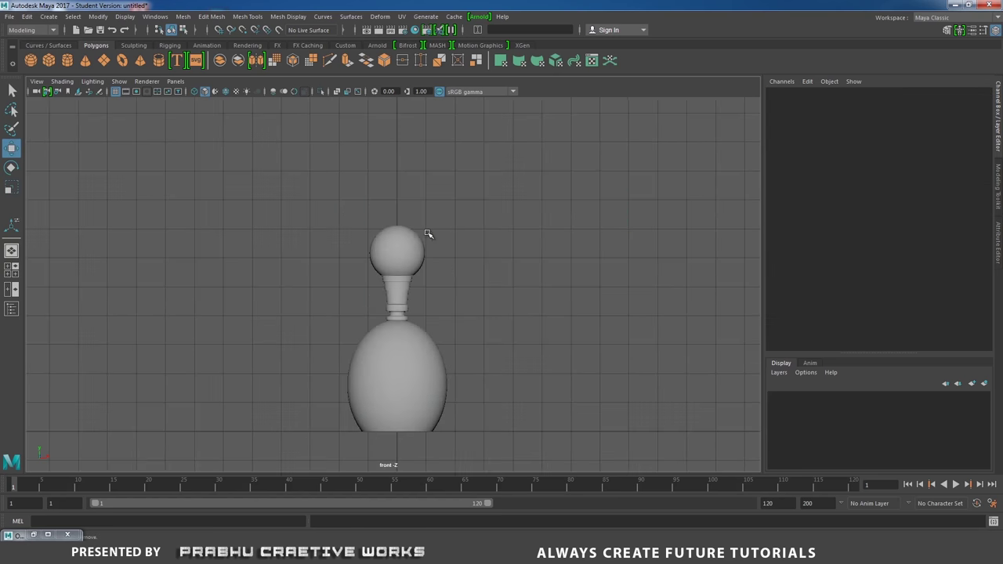
# Rename the sphere as Night_Light_Bulb01 in the Outliner and minimize the Outliner
pyautogui.click(403, 235)
pyautogui.click(504, 251)
pyautogui.keyDown('alt'); pyautogui.moveTo(450, 262); pyautogui.dragTo(459, 251, button='middle'); pyautogui.keyUp('alt')
pyautogui.click(407, 217)
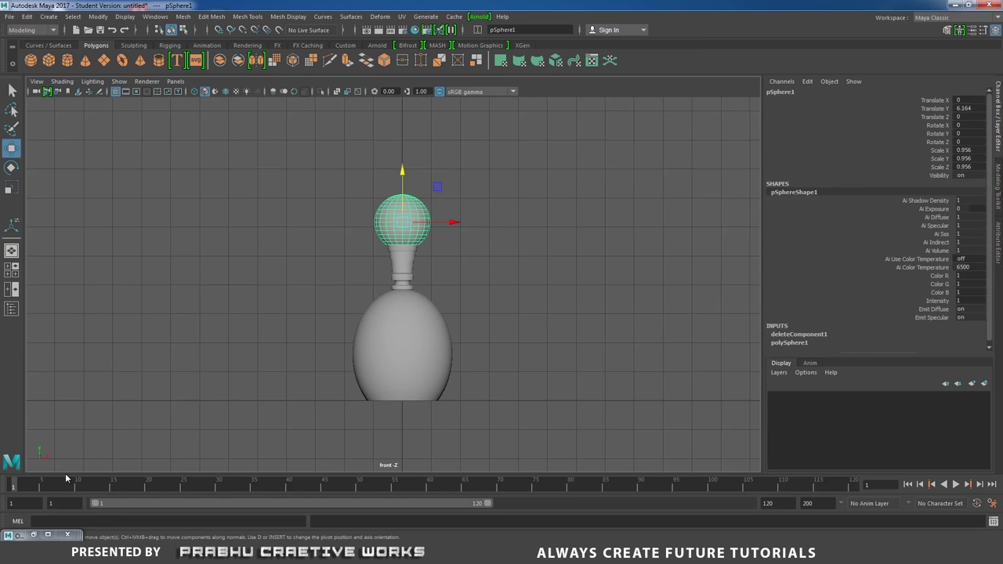
pyautogui.click(33, 535)
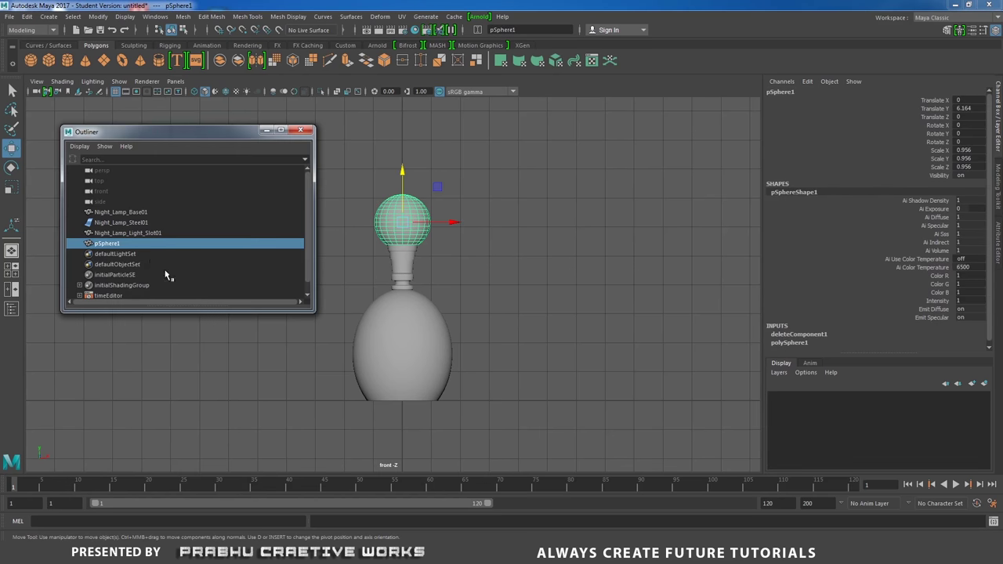
pyautogui.doubleClick(108, 244)
pyautogui.write('Night_Light_Bulb01')
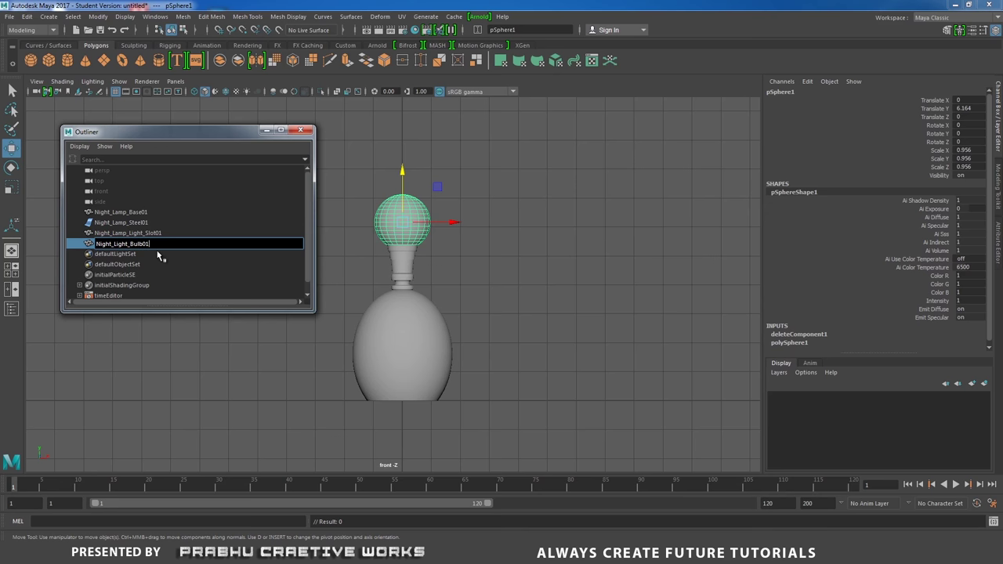
pyautogui.press('Return')
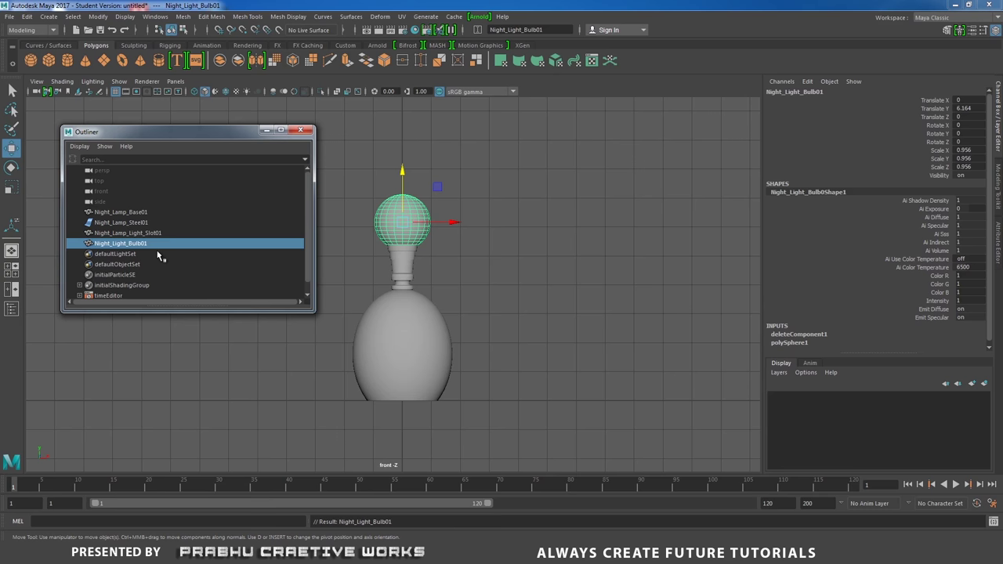
pyautogui.click(266, 130)
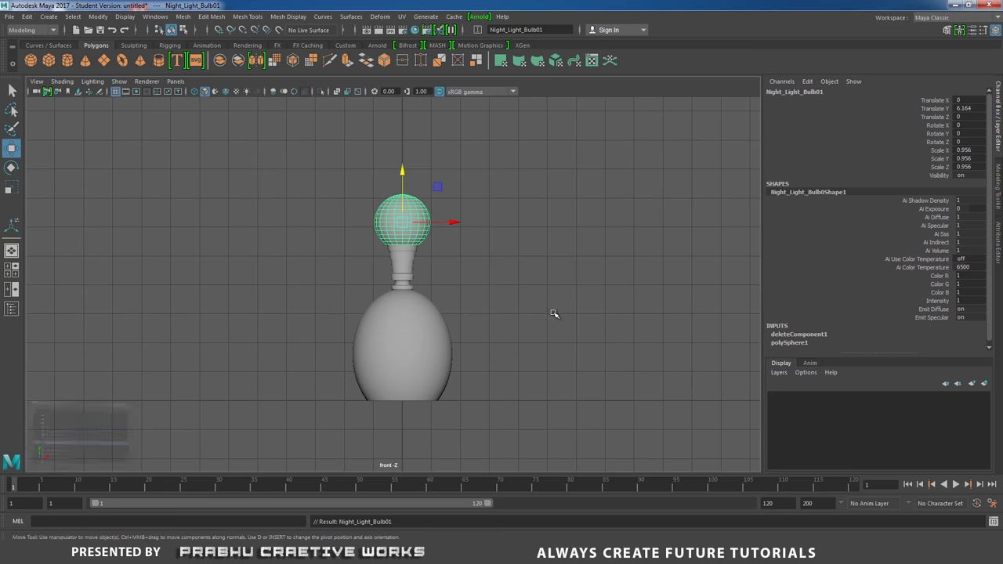
# Create a polygon cylinder and raise it around the bulb to a Translate Y of about 6.636
pyautogui.click(537, 305)
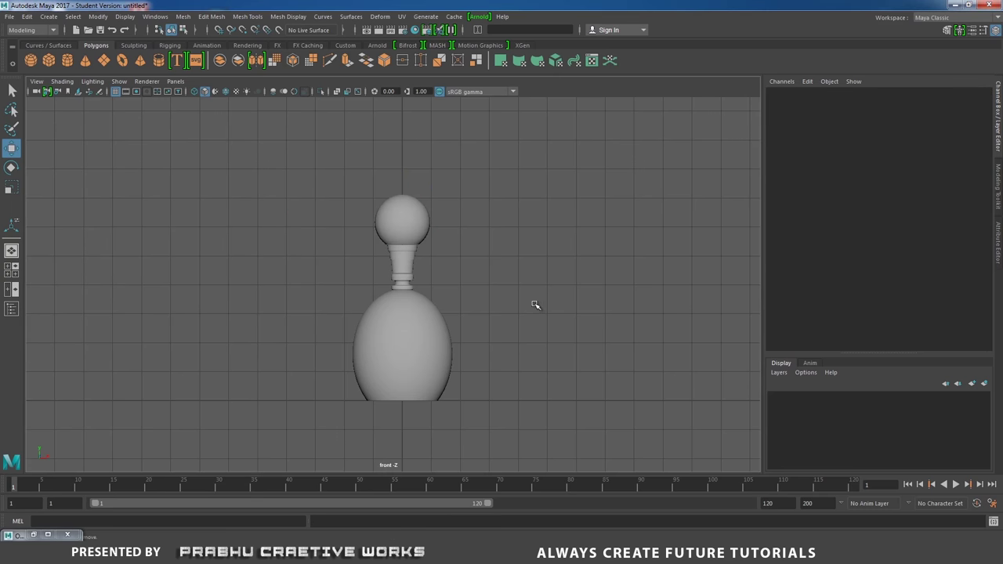
pyautogui.click(68, 61)
pyautogui.moveTo(403, 346); pyautogui.dragTo(401, 141)
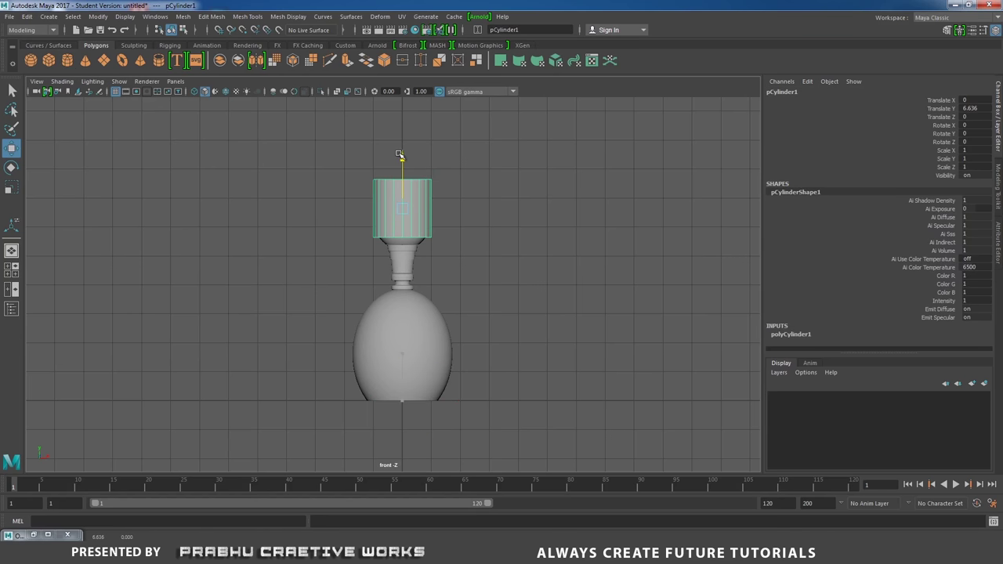
# Set the new cylinder's Subdivisions Axis to 40
pyautogui.click(807, 335)
pyautogui.scroll(-3, 991, 276)
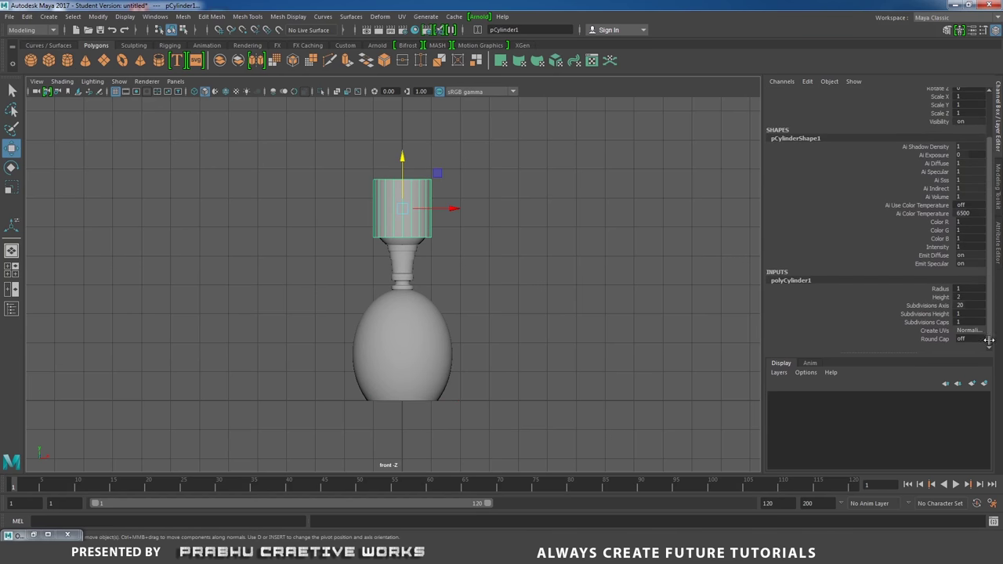
pyautogui.click(970, 306)
pyautogui.write('40')
pyautogui.press('Return')
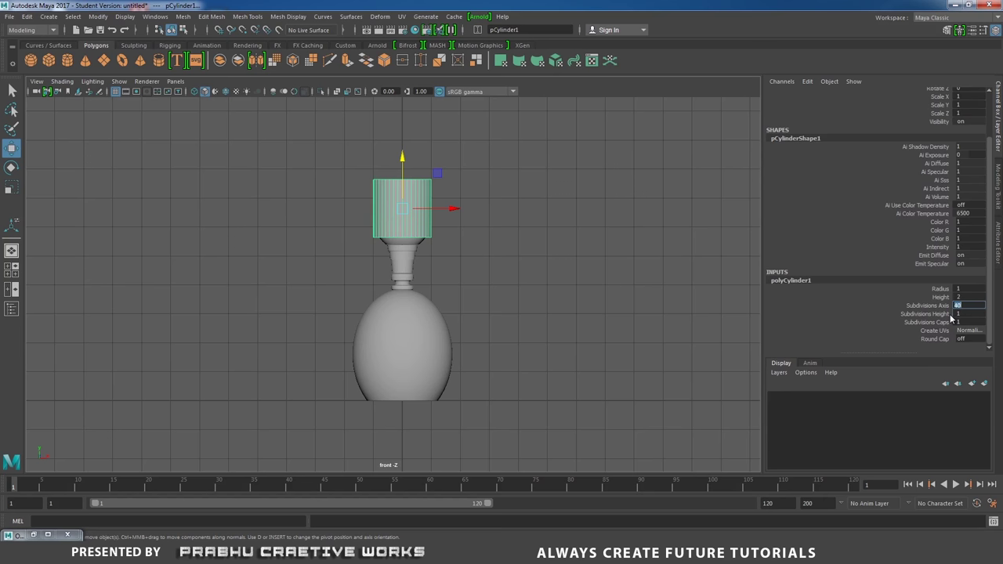
# Scale the cylinder uniformly to about 1.558 so it surrounds the bulb, using wireframe display to check the fit
pyautogui.click(423, 198)
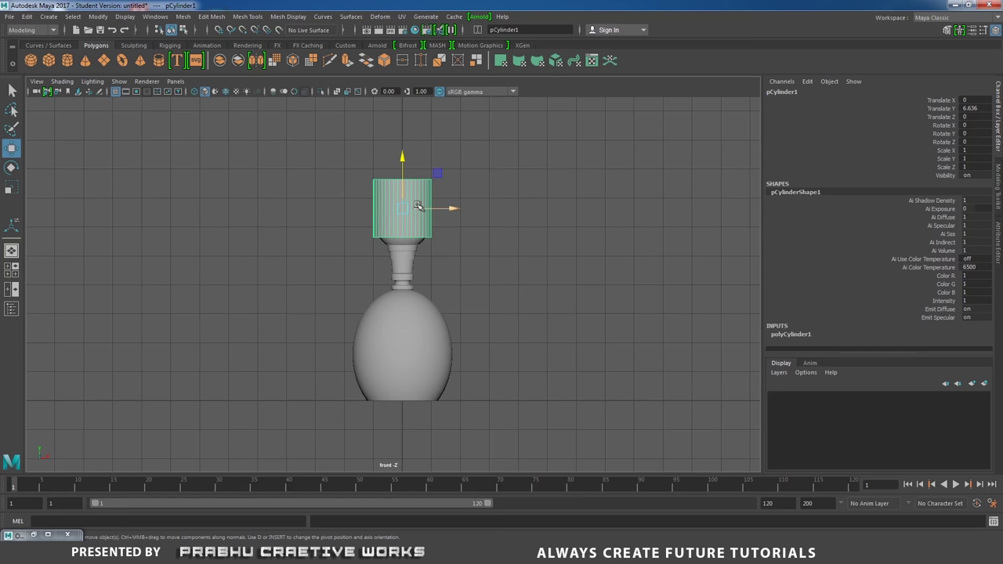
pyautogui.press('r')
pyautogui.moveTo(403, 208); pyautogui.dragTo(445, 197)
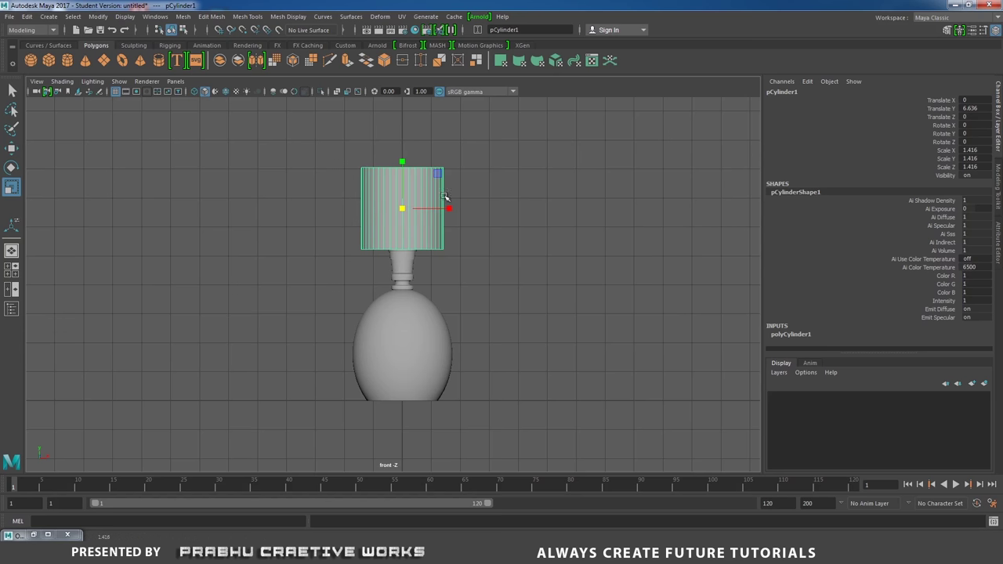
pyautogui.press('4')
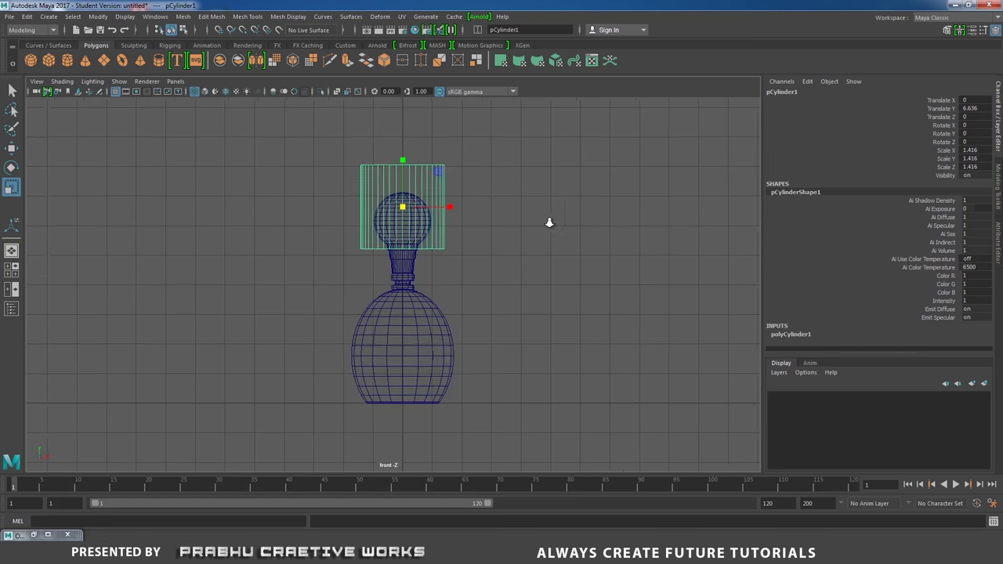
pyautogui.scroll(2, 484, 213)
pyautogui.moveTo(403, 183); pyautogui.dragTo(411, 174)
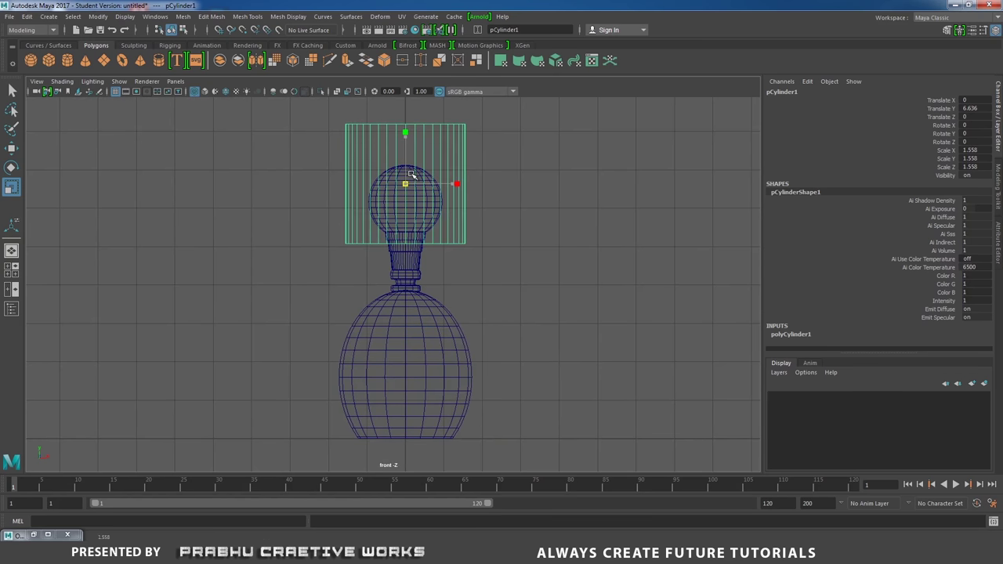
# Taper the cylinder into a lampshade by scaling its top vertices inward and its bottom vertices outward by about 1.574
pyautogui.keyDown('alt'); pyautogui.moveTo(479, 200); pyautogui.dragTo(485, 240, button='middle'); pyautogui.keyUp('alt')
pyautogui.moveTo(511, 176); pyautogui.dragTo(460, 174, button='right')
pyautogui.moveTo(276, 130); pyautogui.dragTo(531, 208)
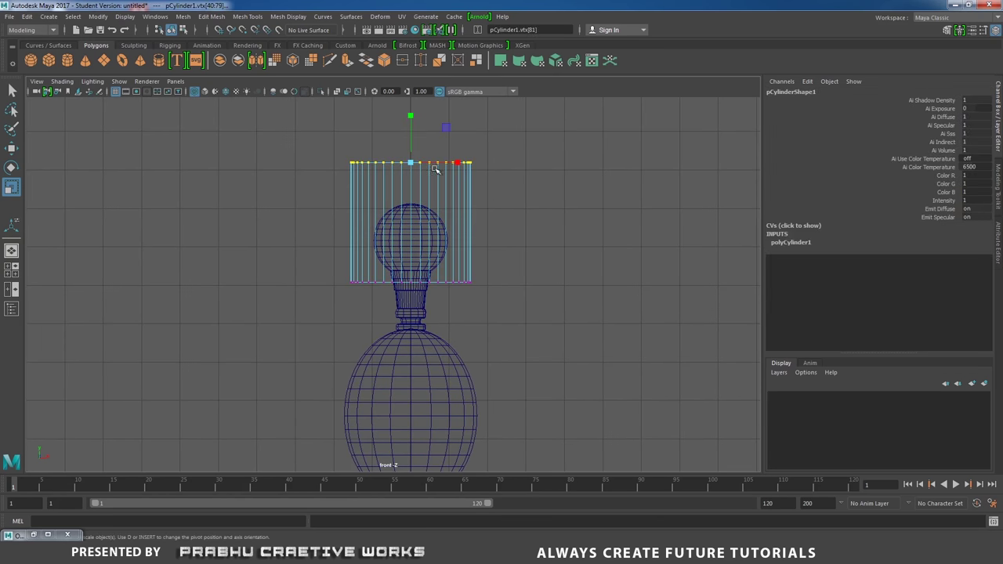
pyautogui.moveTo(410, 164); pyautogui.dragTo(369, 174)
pyautogui.moveTo(293, 242); pyautogui.dragTo(576, 301)
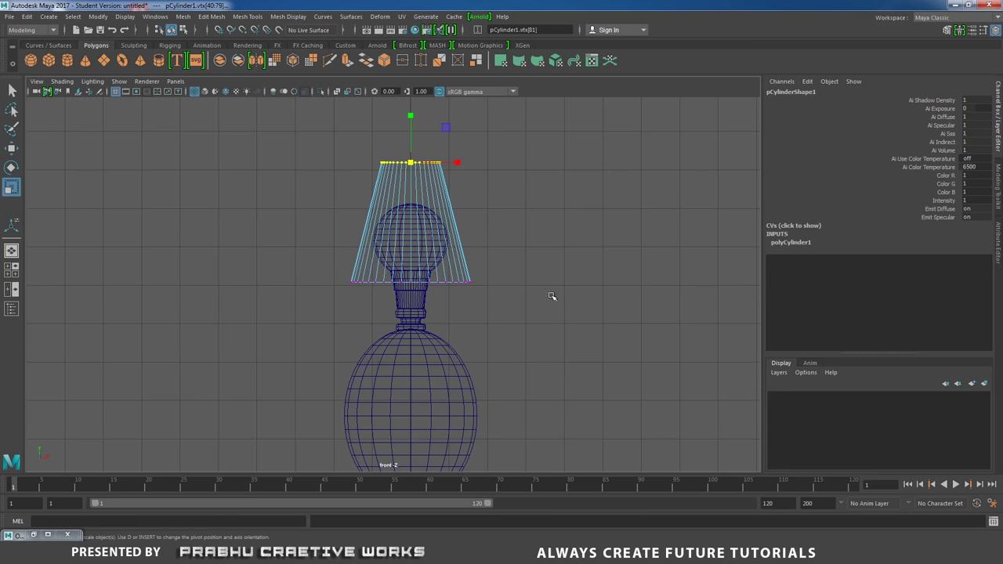
pyautogui.moveTo(410, 283); pyautogui.dragTo(459, 279)
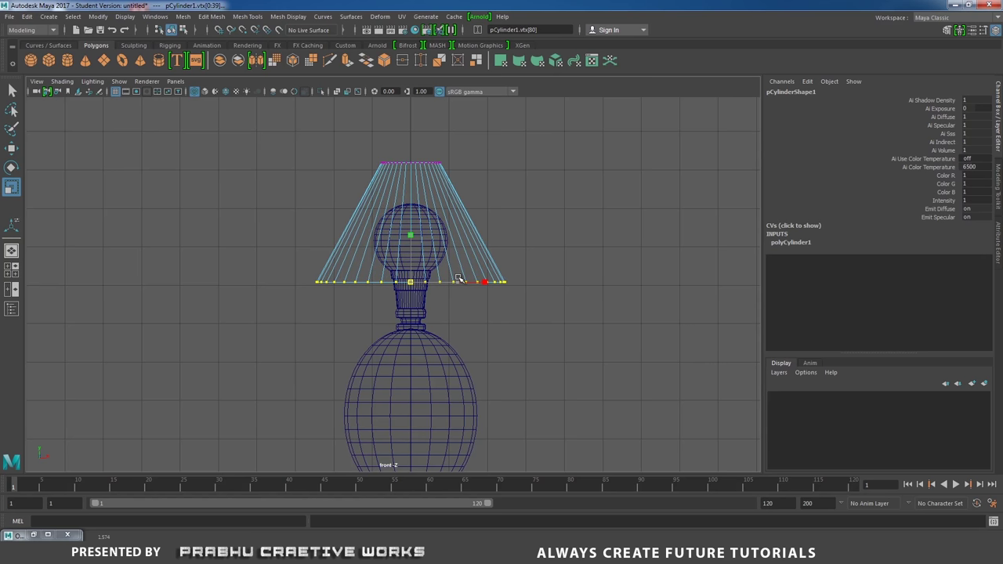
# Lower the lampshade's bottom ring of vertices slightly, raise the top ring a little, and return to object mode
pyautogui.press('w')
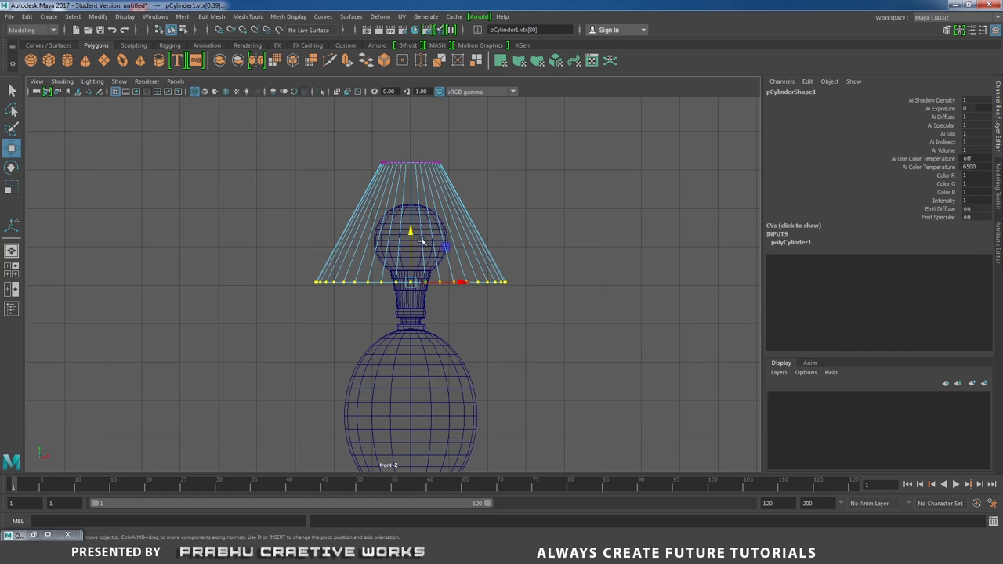
pyautogui.moveTo(414, 232); pyautogui.dragTo(413, 234)
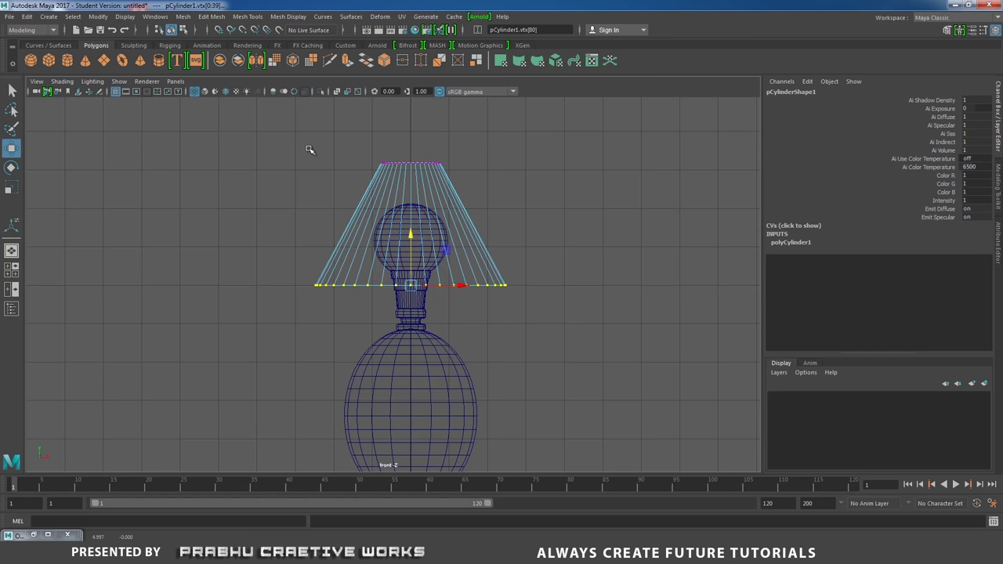
pyautogui.moveTo(496, 189); pyautogui.dragTo(357, 139)
pyautogui.moveTo(410, 123); pyautogui.dragTo(410, 118)
pyautogui.moveTo(458, 197); pyautogui.dragTo(500, 185, button='right')
# Show the lamp shaded in the perspective view and isolate the lampshade cylinder
pyautogui.press('space')
pyautogui.moveTo(490, 206); pyautogui.dragTo(456, 161)
pyautogui.keyDown('alt'); pyautogui.moveTo(557, 161); pyautogui.dragTo(423, 163, button='right'); pyautogui.keyUp('alt')
pyautogui.keyDown('alt'); pyautogui.moveTo(407, 168); pyautogui.dragTo(418, 214); pyautogui.keyUp('alt')
pyautogui.keyDown('alt'); pyautogui.moveTo(419, 215); pyautogui.dragTo(458, 204, button='right'); pyautogui.keyUp('alt')
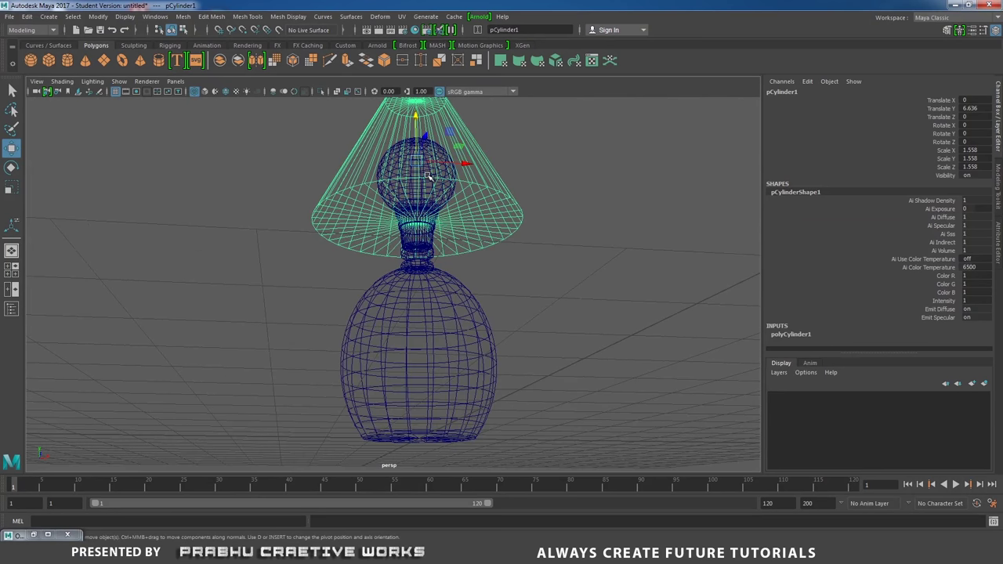
pyautogui.keyDown('alt'); pyautogui.moveTo(430, 176); pyautogui.dragTo(425, 198); pyautogui.keyUp('alt')
pyautogui.press('5')
pyautogui.keyDown('alt'); pyautogui.moveTo(530, 199); pyautogui.dragTo(483, 243); pyautogui.keyUp('alt')
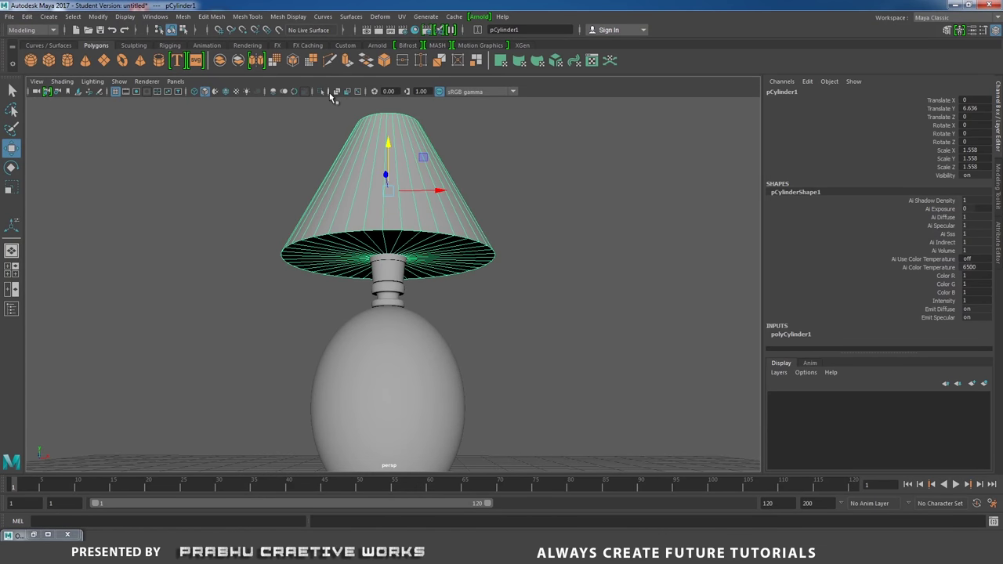
pyautogui.click(320, 92)
pyautogui.keyDown('alt'); pyautogui.moveTo(399, 168); pyautogui.dragTo(398, 151); pyautogui.keyUp('alt')
pyautogui.keyDown('alt'); pyautogui.moveTo(377, 214); pyautogui.dragTo(377, 240); pyautogui.keyUp('alt')
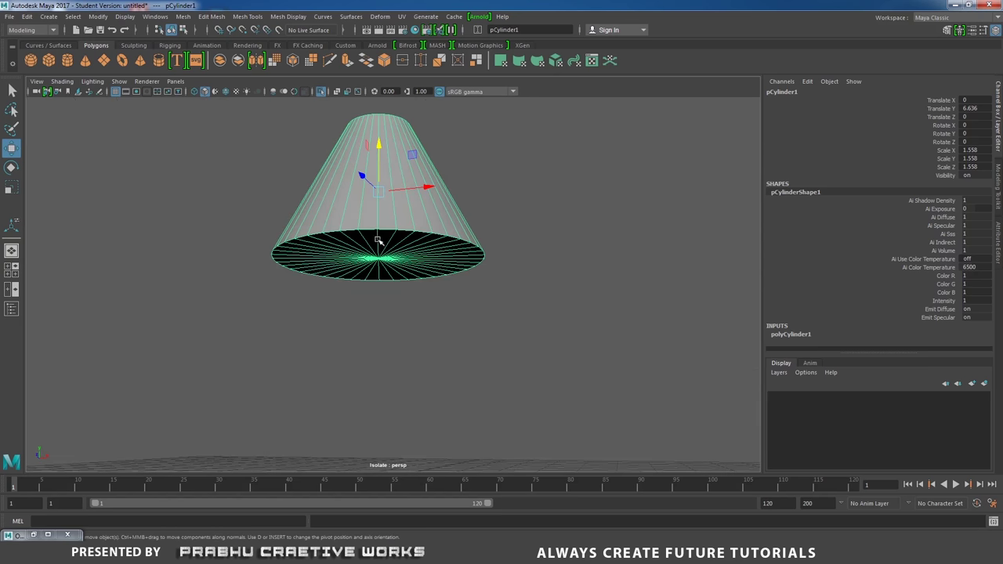
# Delete the lampshade's bottom cap faces, starting from its centre vertex, to open the underside, and return to object mode
pyautogui.keyDown('alt'); pyautogui.moveTo(367, 286); pyautogui.dragTo(409, 241); pyautogui.keyUp('alt')
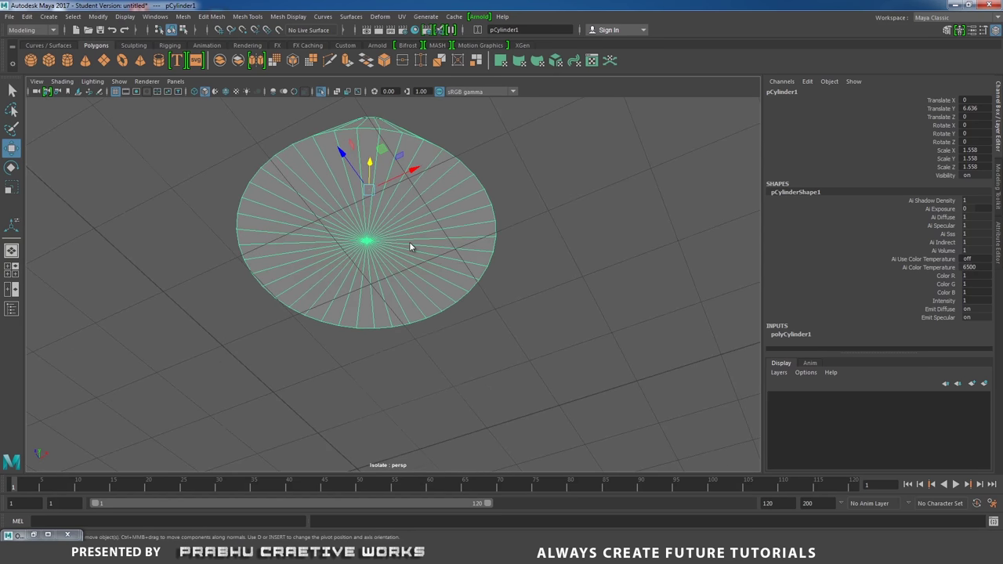
pyautogui.moveTo(409, 242); pyautogui.dragTo(368, 244, button='right')
pyautogui.click(366, 241)
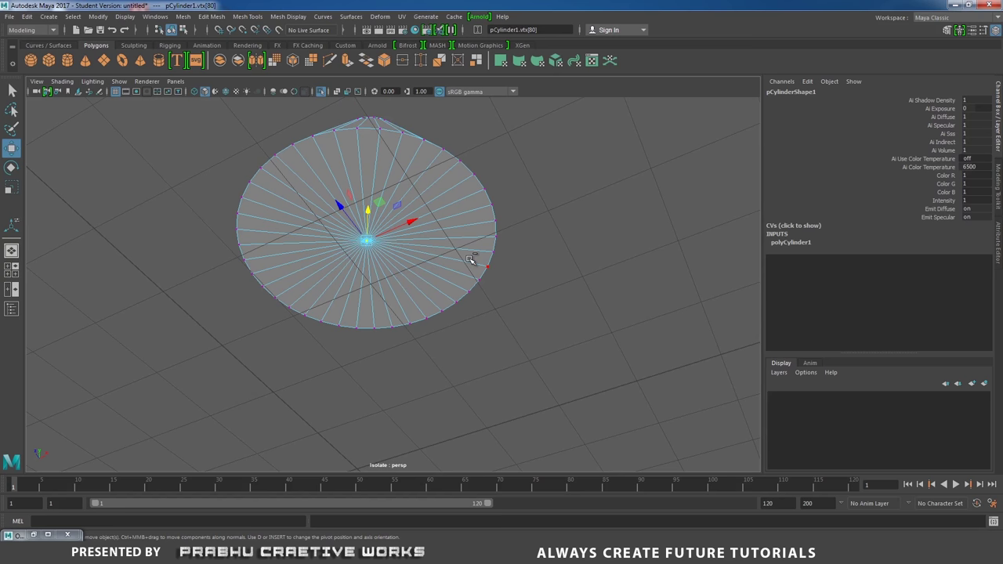
pyautogui.hotkey('ctrl', 'F11')
pyautogui.press('Delete')
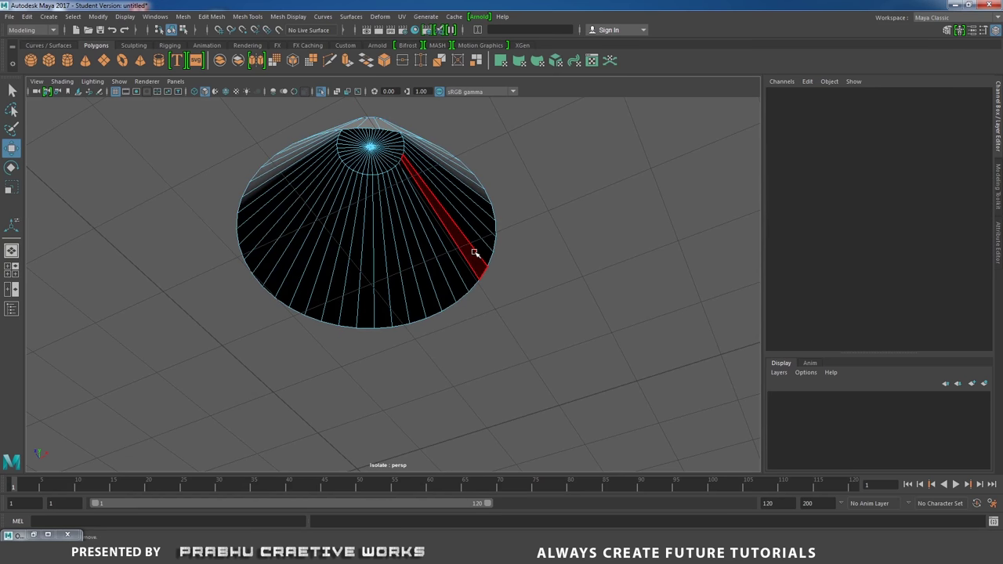
pyautogui.keyDown('alt'); pyautogui.moveTo(427, 172); pyautogui.dragTo(442, 273); pyautogui.keyUp('alt')
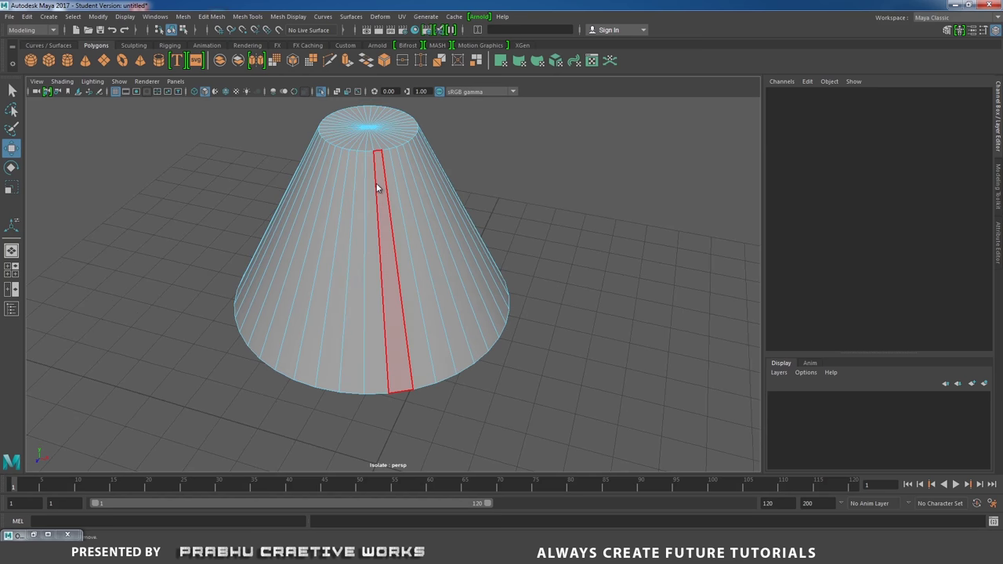
pyautogui.moveTo(376, 184); pyautogui.dragTo(435, 168, button='right')
pyautogui.keyDown('alt'); pyautogui.moveTo(428, 189); pyautogui.dragTo(403, 188); pyautogui.keyUp('alt')
pyautogui.keyDown('alt'); pyautogui.moveTo(402, 188); pyautogui.dragTo(445, 217, button='right'); pyautogui.keyUp('alt')
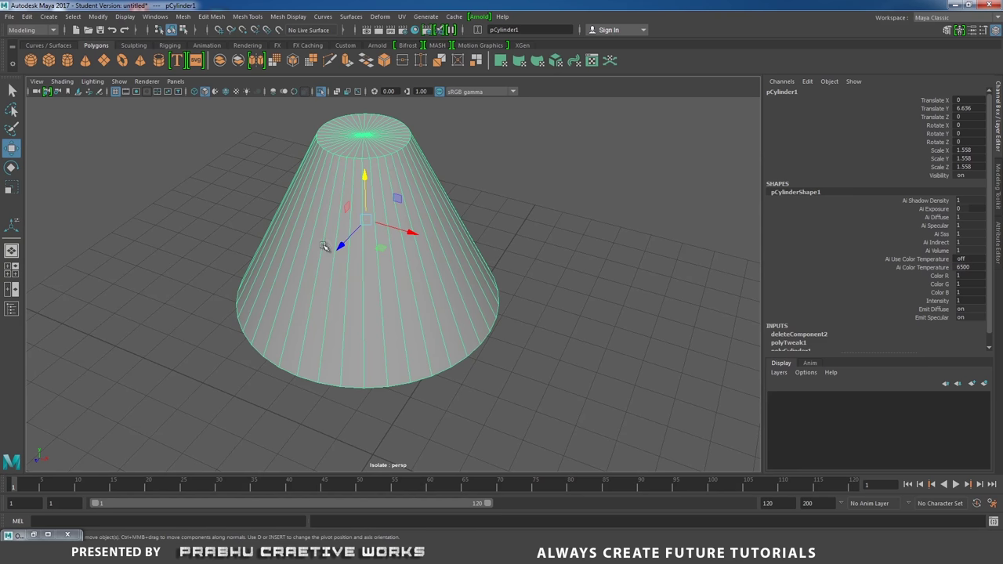
# Convert the lampshade's top rim edge loop to a curve with Best guess form and 3 Cubic degree
pyautogui.rightClick(343, 180)
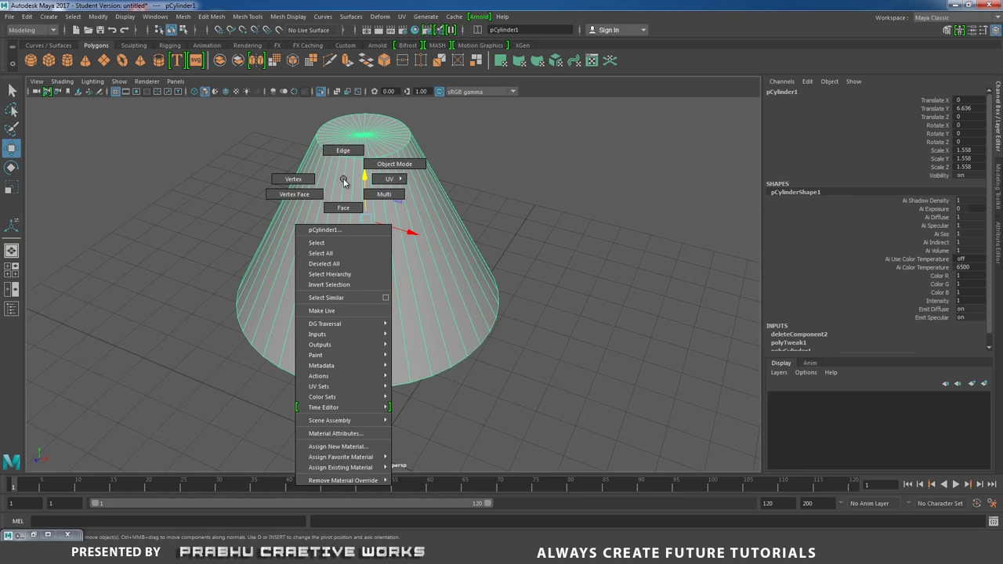
pyautogui.click(344, 151)
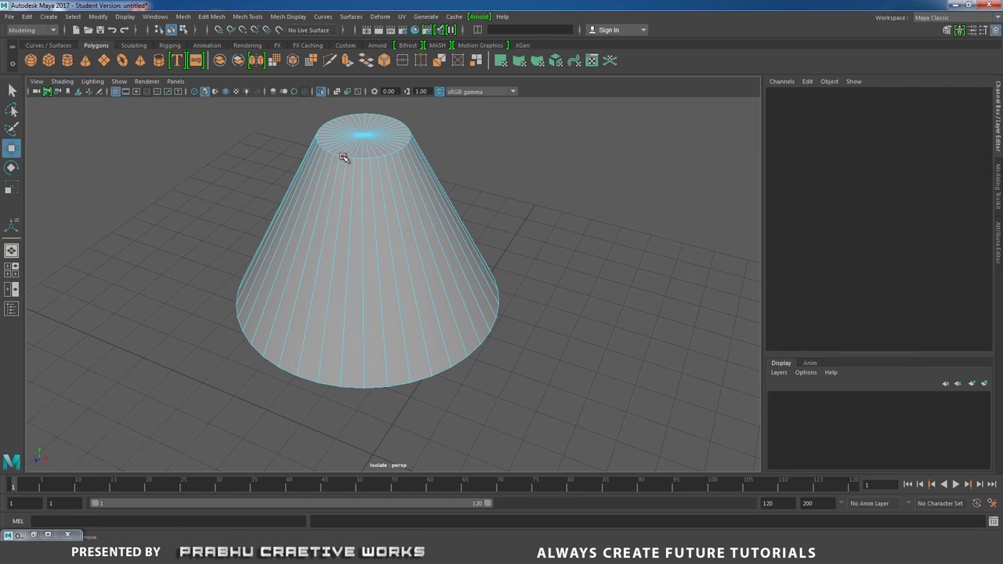
pyautogui.doubleClick(346, 155)
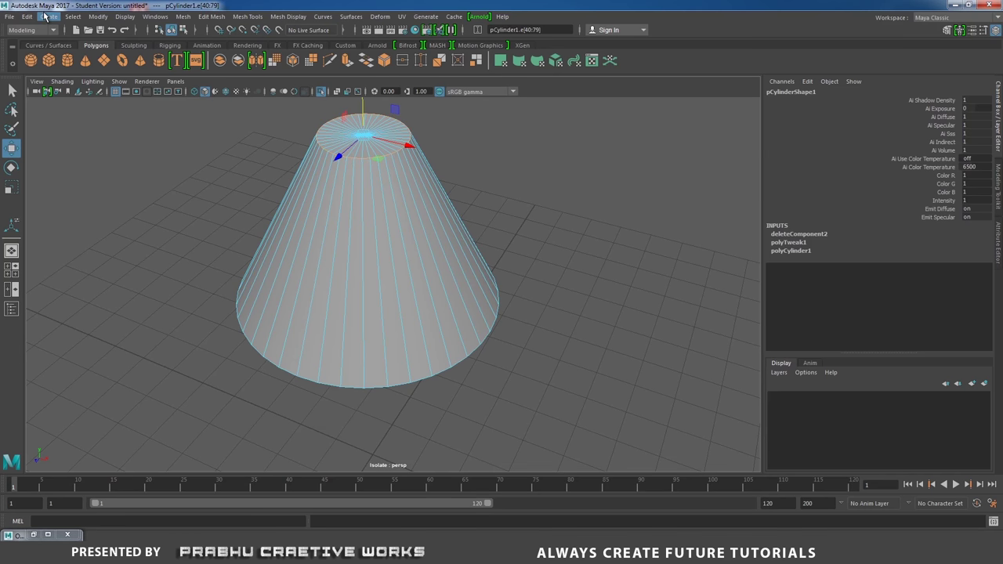
pyautogui.click(98, 16)
pyautogui.moveTo(117, 271)
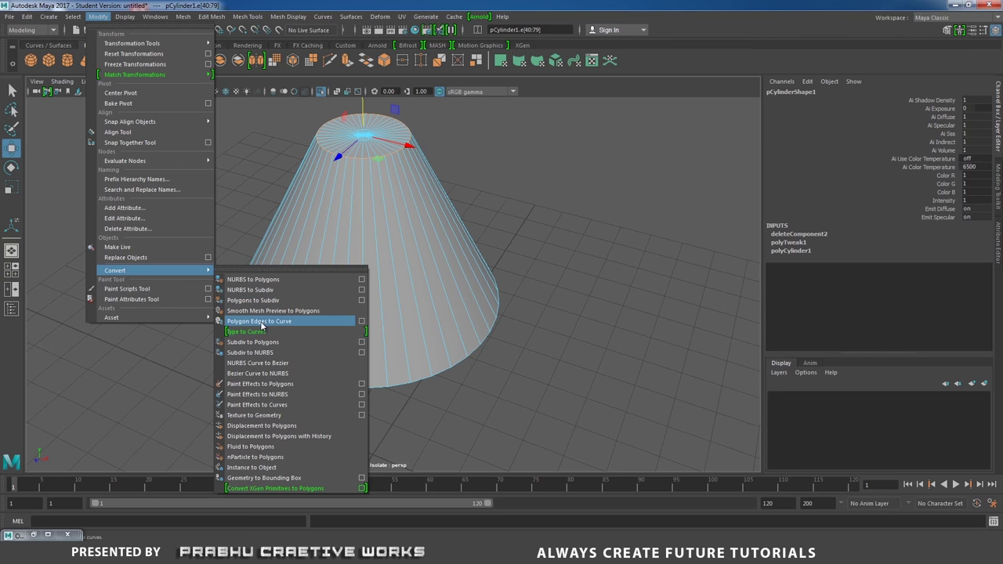
pyautogui.click(362, 320)
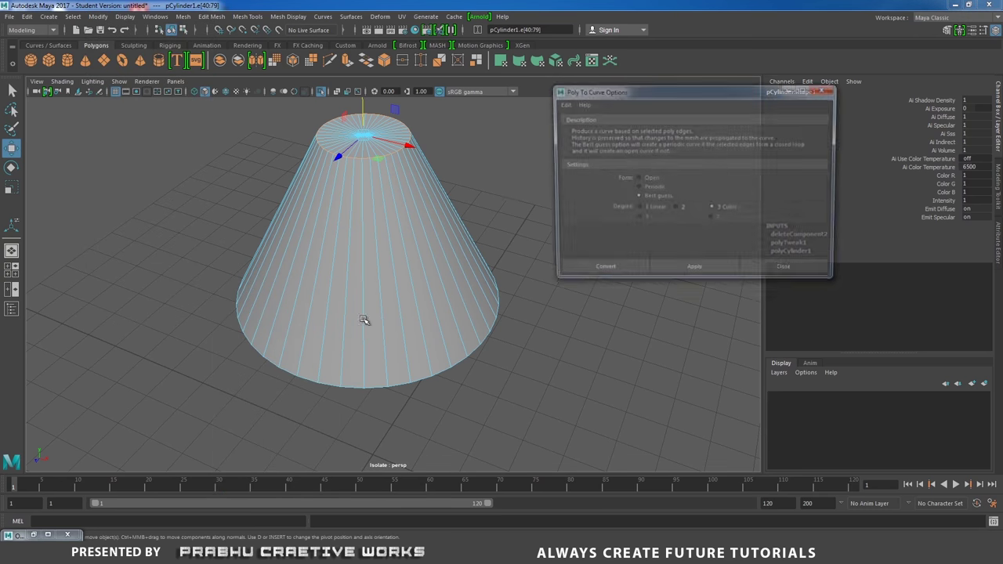
pyautogui.click(619, 274)
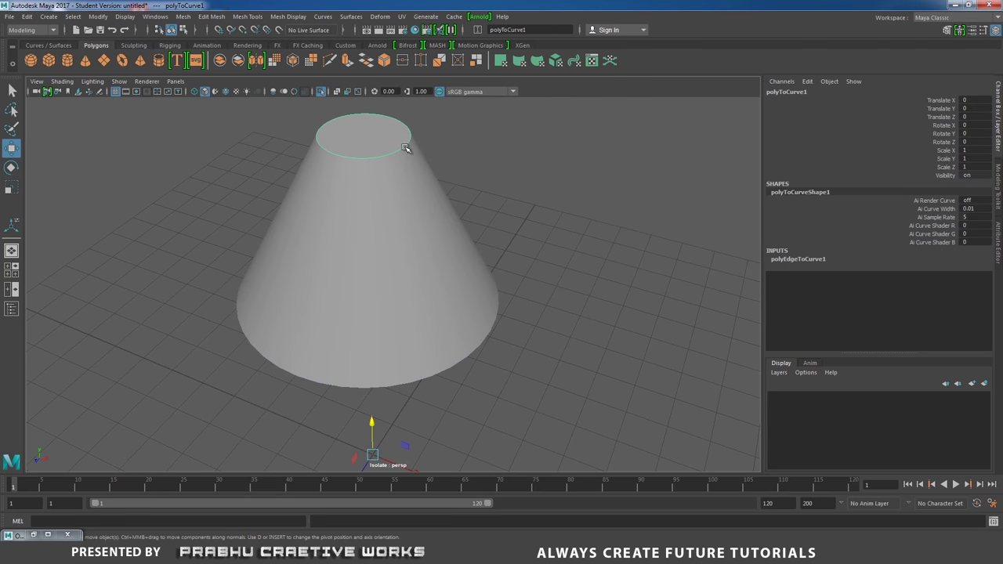
# Convert the lampshade's bottom rim edge loop to a curve using the same Polygon Edges to Curve settings
pyautogui.click(348, 274)
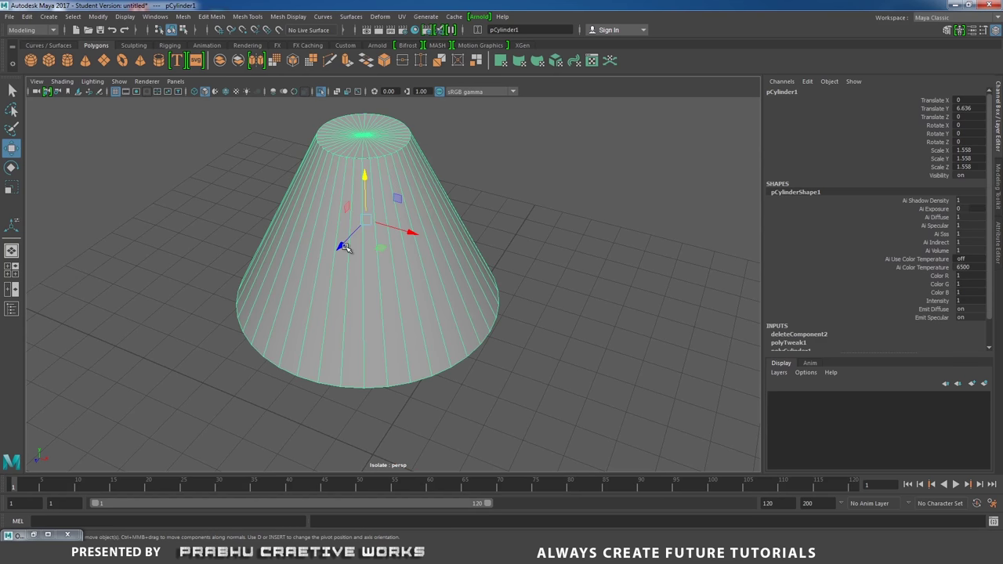
pyautogui.moveTo(358, 252); pyautogui.dragTo(359, 225, button='right')
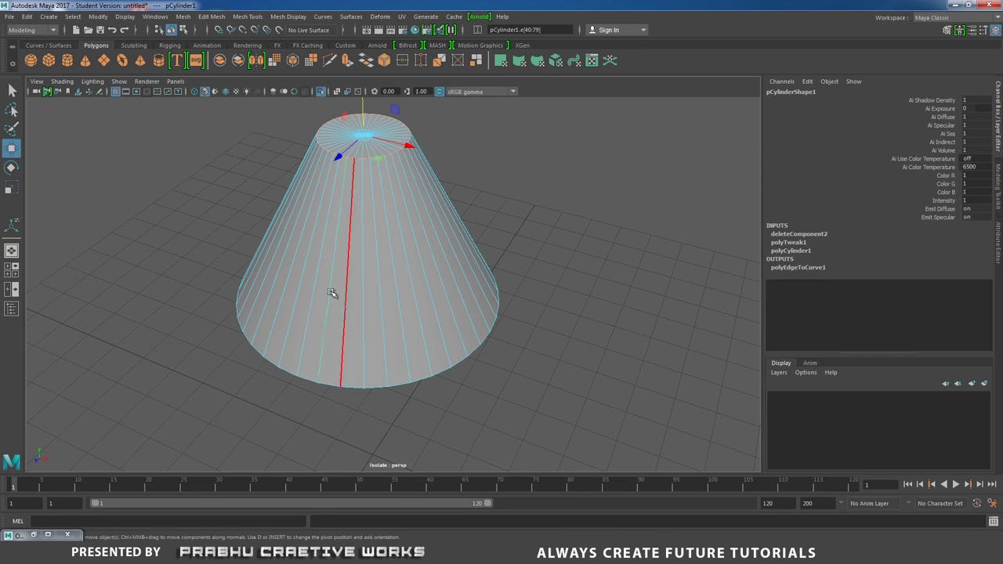
pyautogui.doubleClick(307, 377)
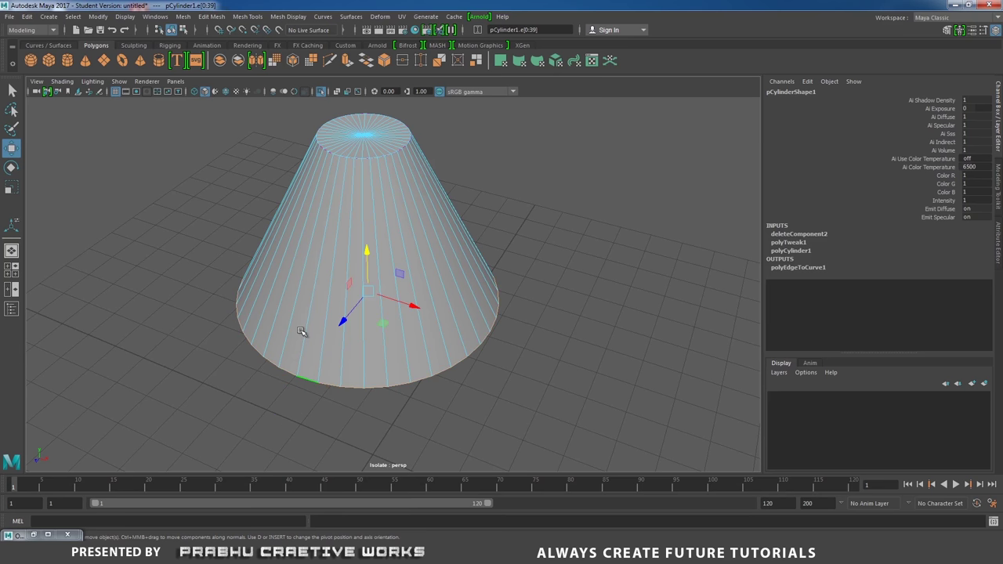
pyautogui.click(97, 17)
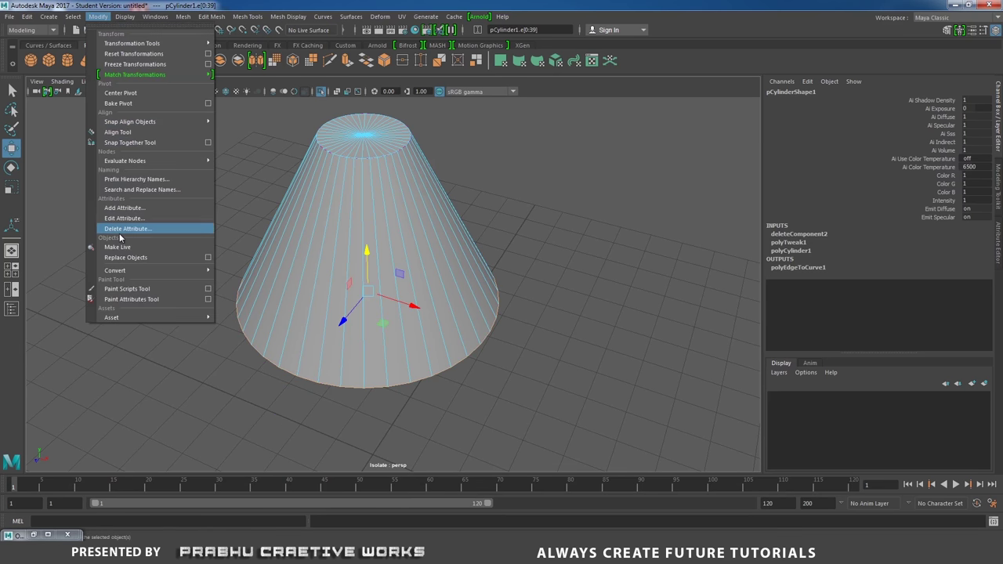
pyautogui.moveTo(130, 270)
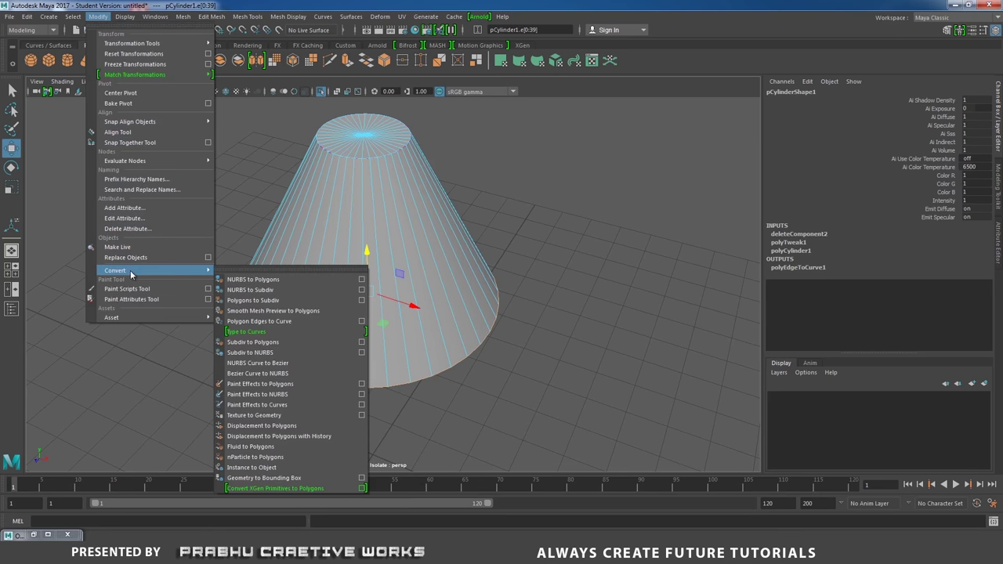
pyautogui.click(266, 321)
pyautogui.click(588, 327)
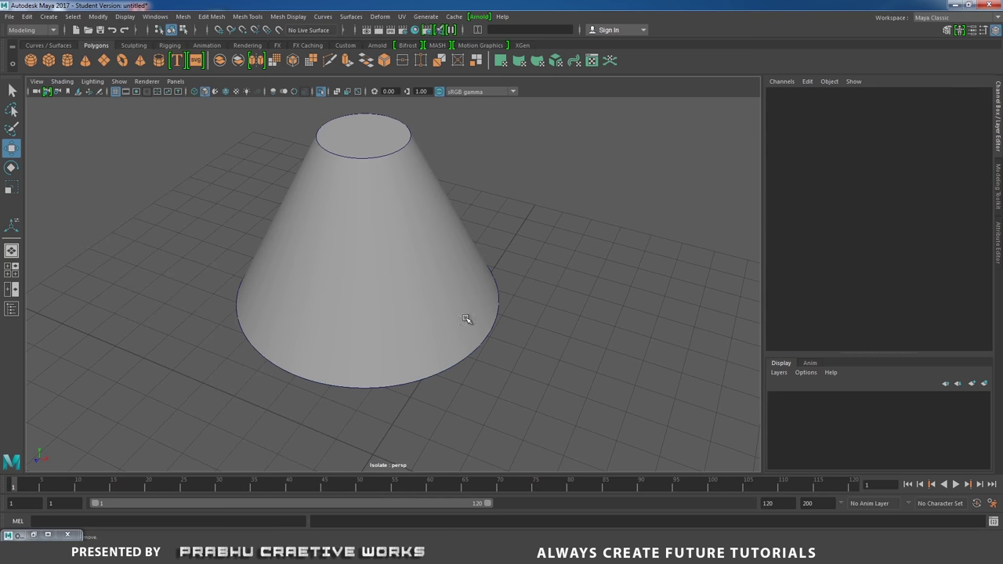
# Create a NURBS circle beside the lampshade at a Translate X of about -8.171 and scale it uniformly to about 0.267
pyautogui.keyDown('alt'); pyautogui.moveTo(349, 302); pyautogui.dragTo(427, 251, button='middle'); pyautogui.keyUp('alt')
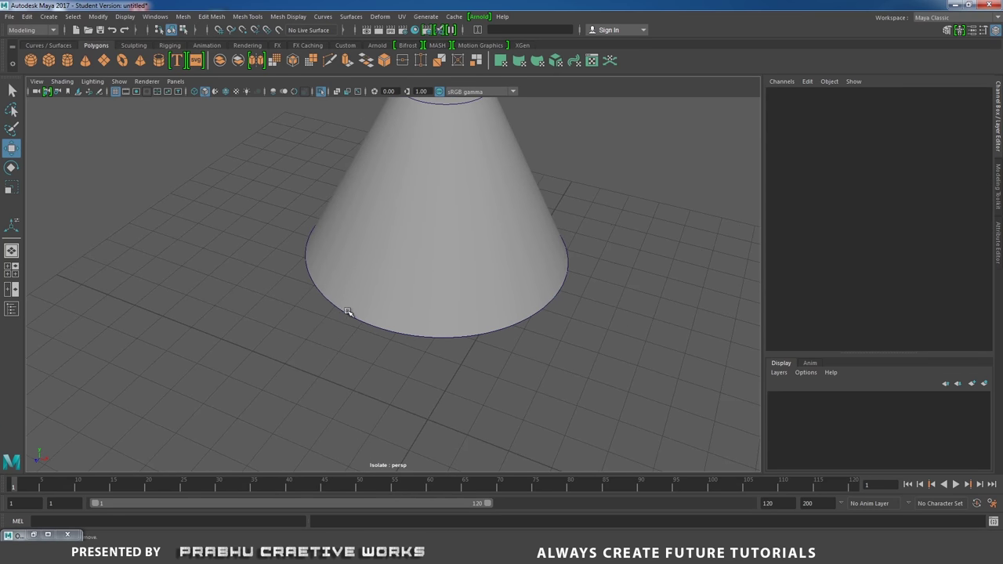
pyautogui.keyDown('alt'); pyautogui.moveTo(365, 262); pyautogui.dragTo(385, 287); pyautogui.keyUp('alt')
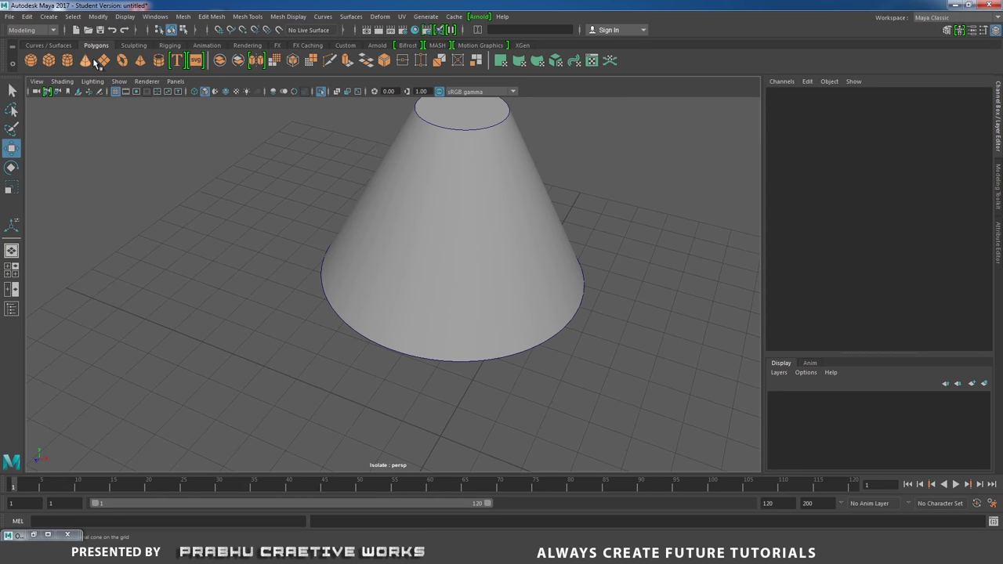
pyautogui.click(63, 46)
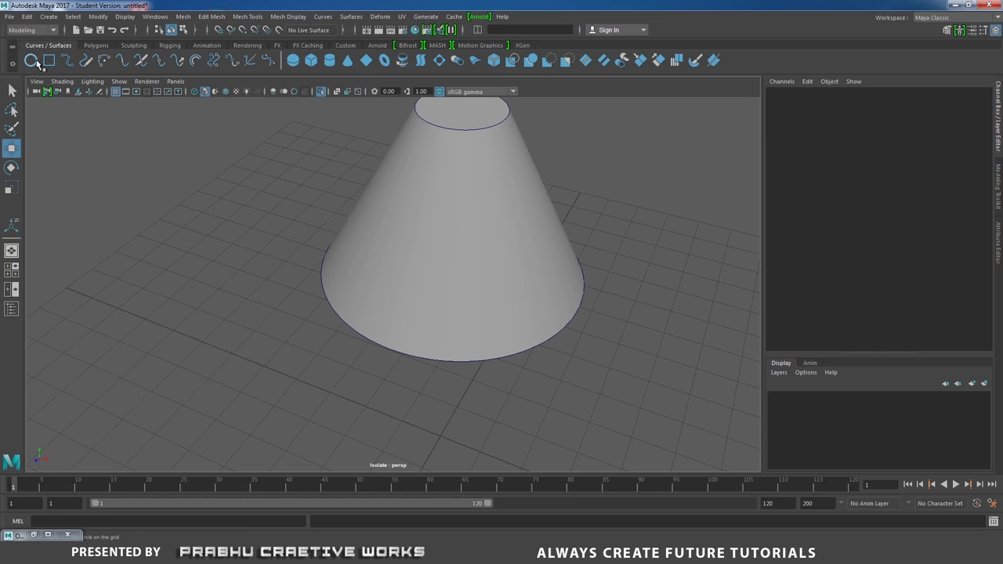
pyautogui.click(48, 16)
pyautogui.moveTo(56, 55)
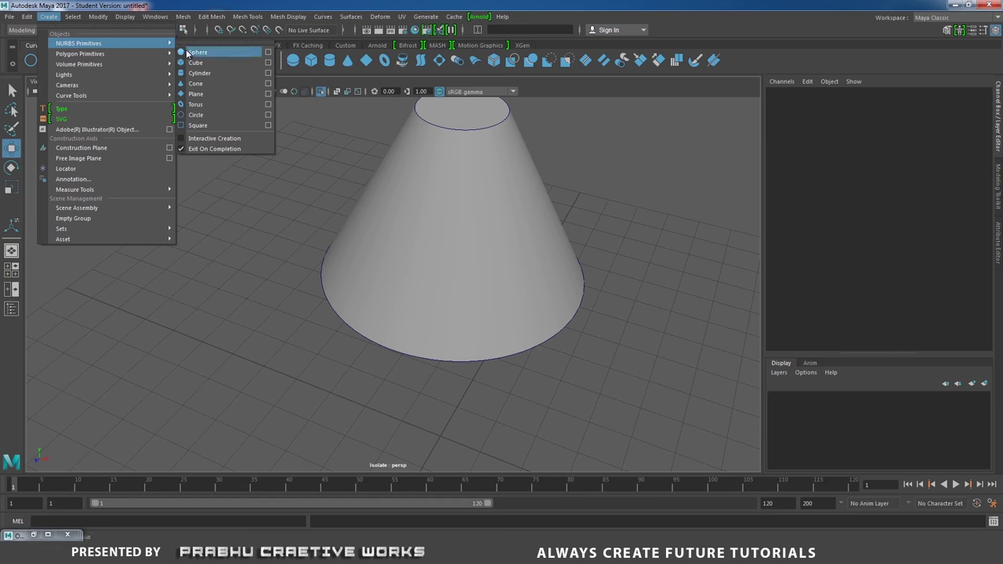
pyautogui.click(195, 115)
pyautogui.moveTo(486, 453); pyautogui.dragTo(218, 294)
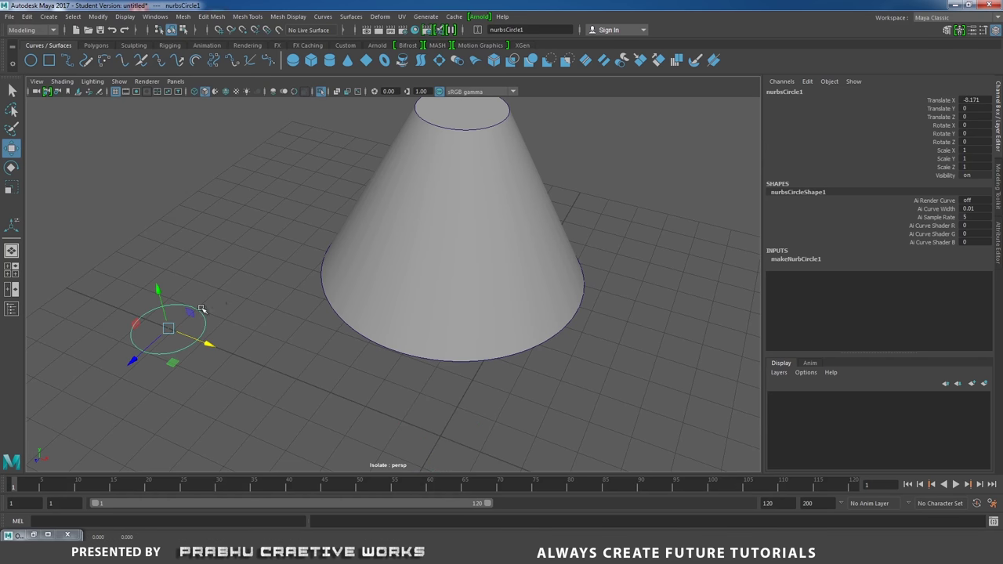
pyautogui.press('r')
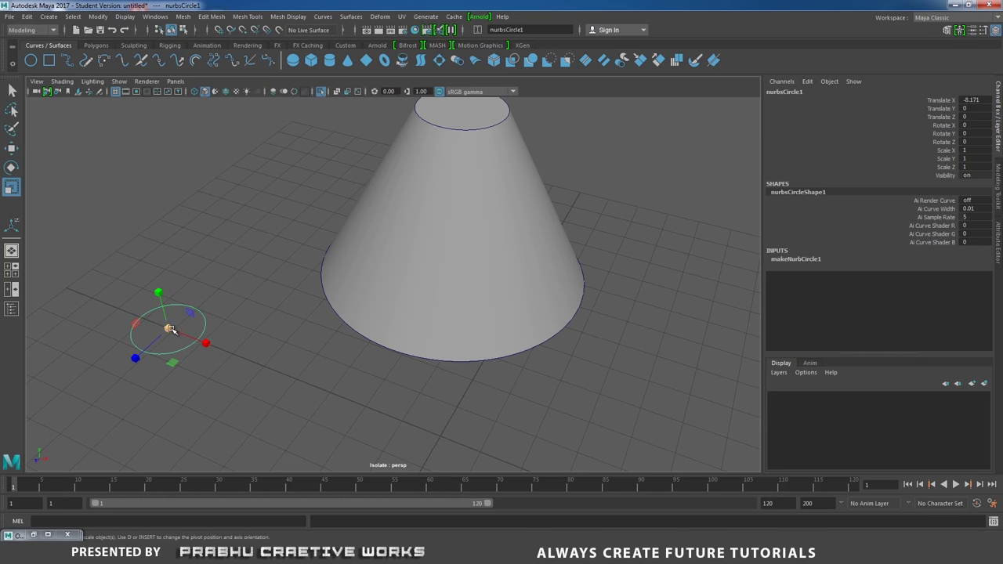
pyautogui.moveTo(167, 328); pyautogui.dragTo(126, 346)
pyautogui.click(195, 371)
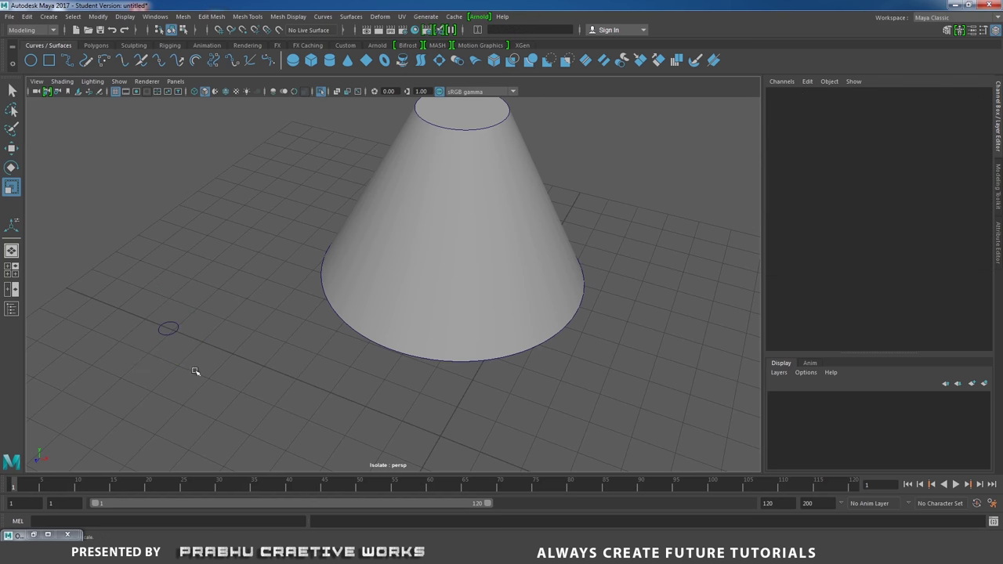
# Extrude the small circle along the lampshade's bottom rim curve as a tube, at path with component pivot, using reset Extrude options
pyautogui.moveTo(198, 300); pyautogui.dragTo(160, 346)
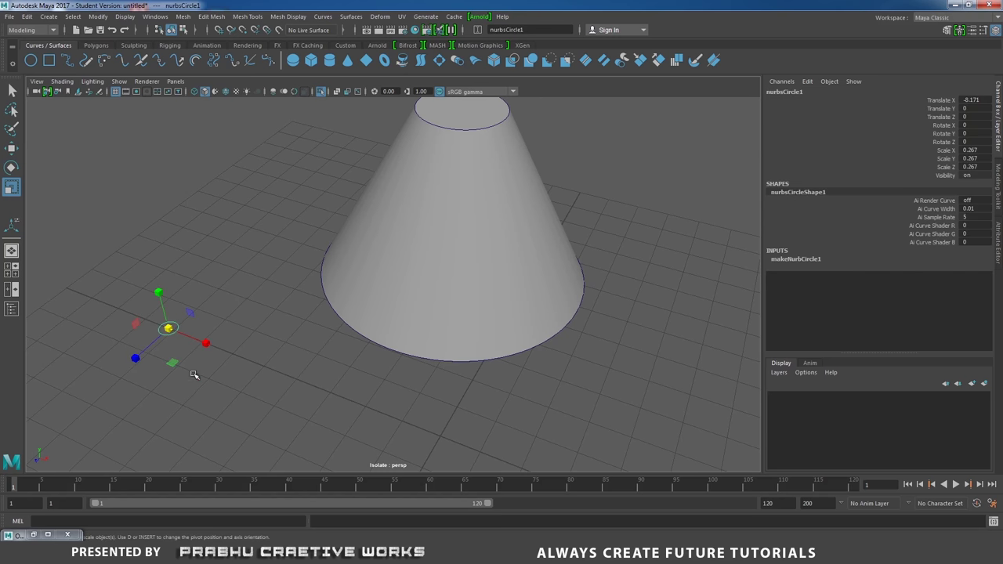
pyautogui.click(377, 345)
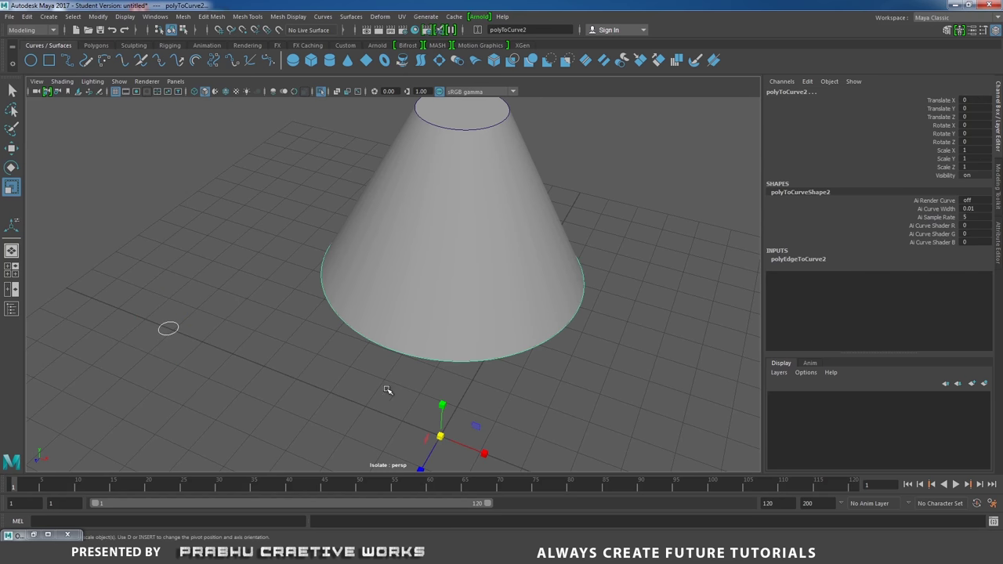
pyautogui.click(323, 17)
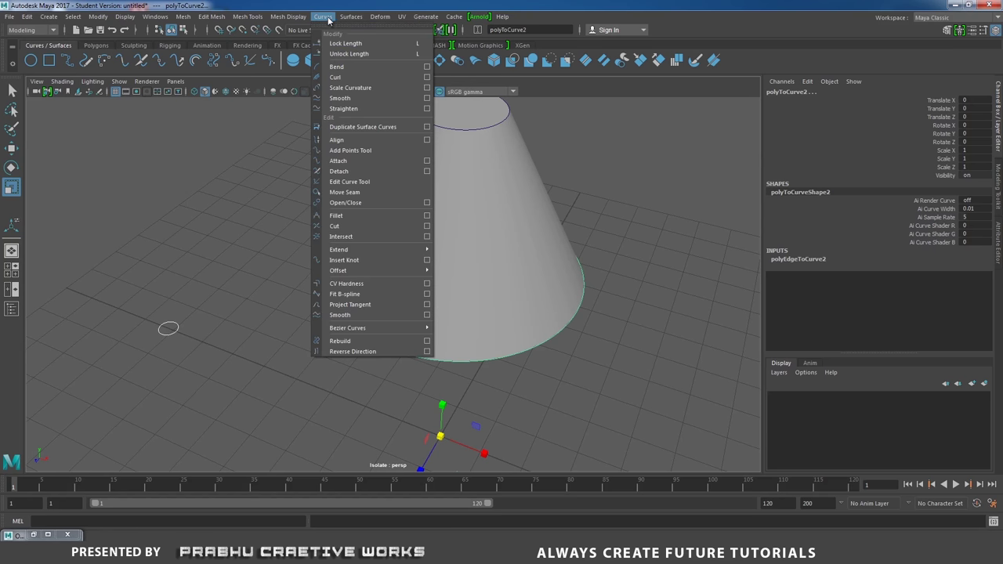
pyautogui.moveTo(351, 17)
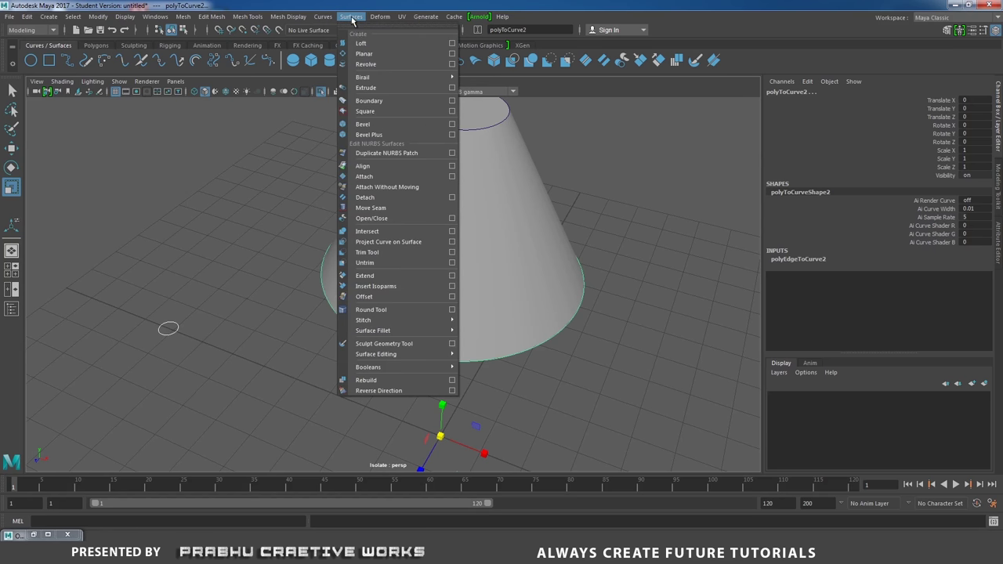
pyautogui.click(452, 88)
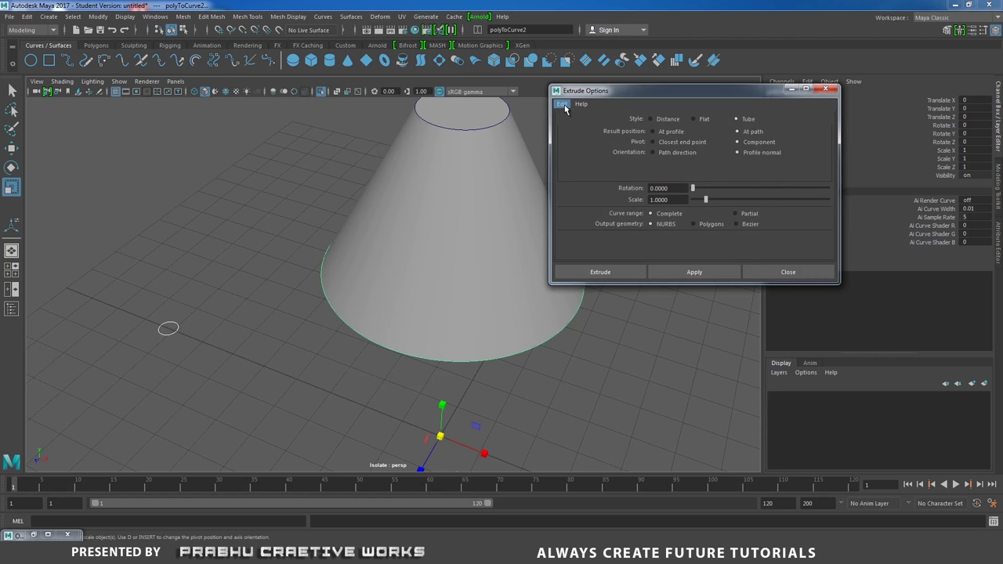
pyautogui.click(562, 103)
pyautogui.click(584, 126)
pyautogui.click(613, 271)
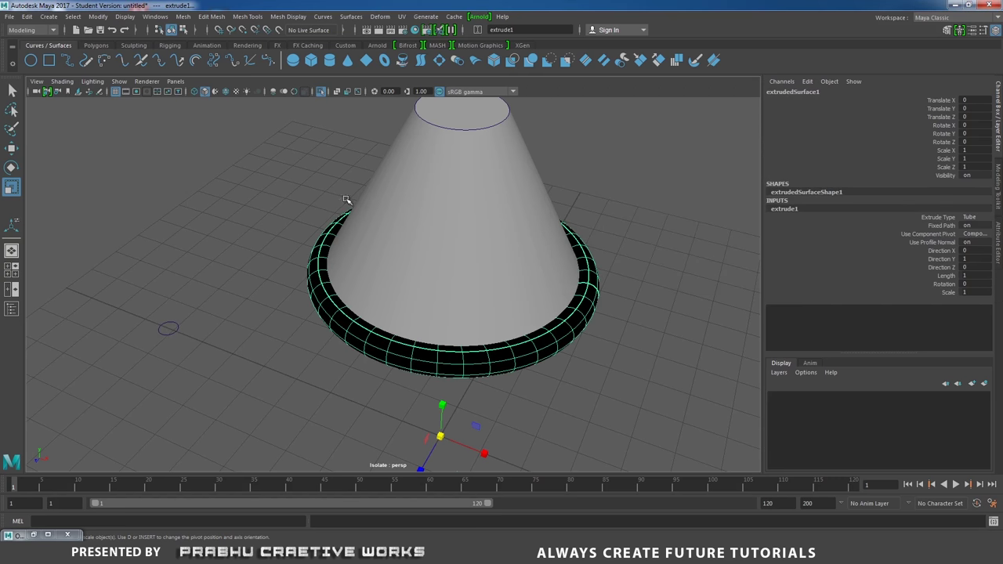
# Reverse the surface direction of the extruded tube around the lampshade's bottom rim
pyautogui.click(287, 304)
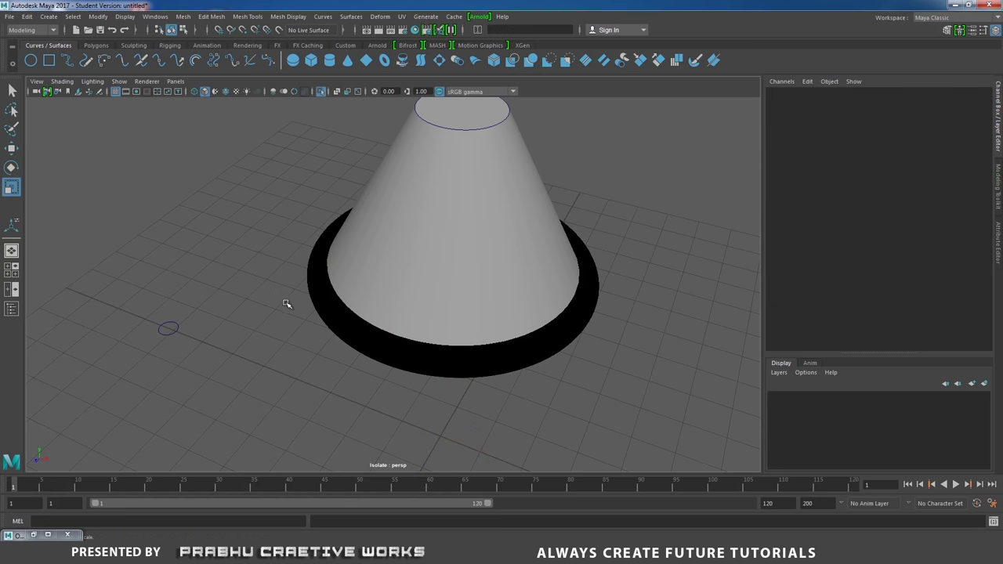
pyautogui.click(333, 319)
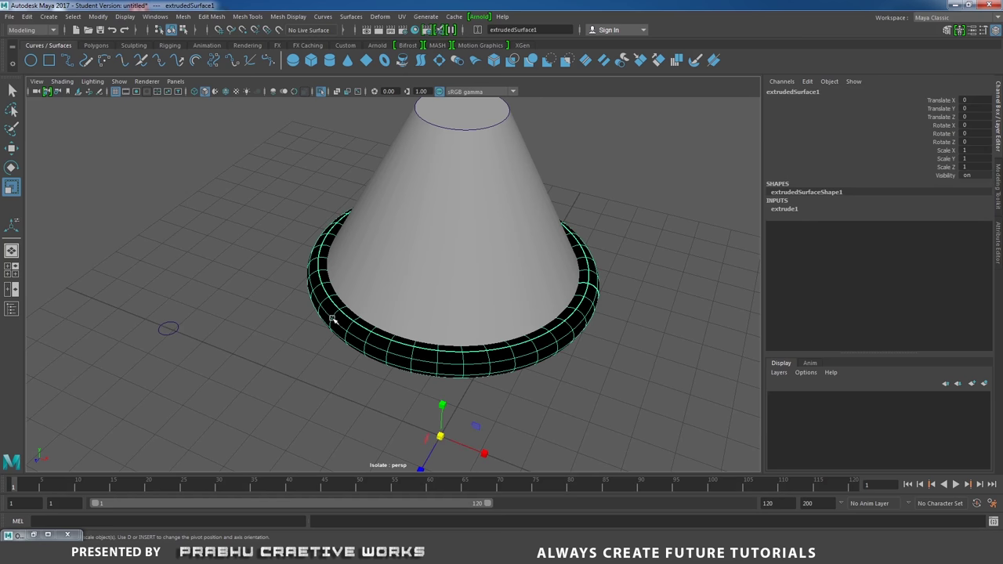
pyautogui.click(351, 16)
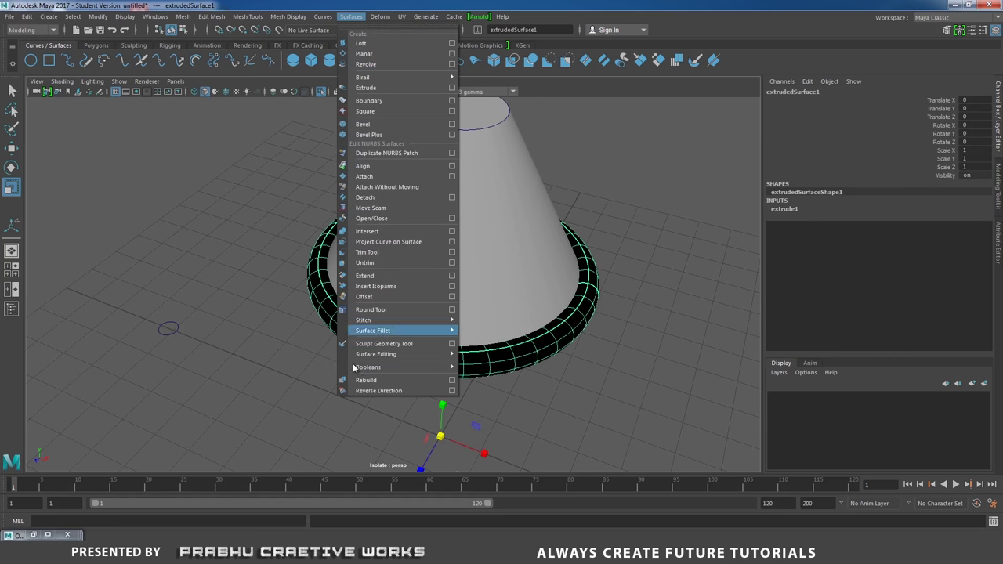
pyautogui.click(380, 390)
pyautogui.click(291, 384)
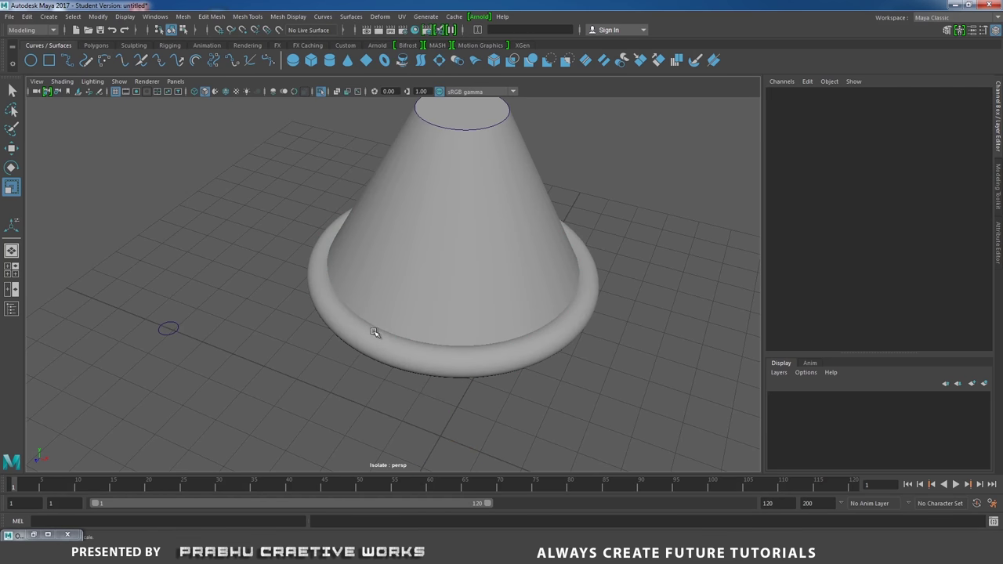
pyautogui.click(374, 338)
pyautogui.click(305, 350)
# Extrude the small NURBS circle along the lampshade's top rim curve as a tube, at path with component pivot and NURBS output
pyautogui.click(169, 329)
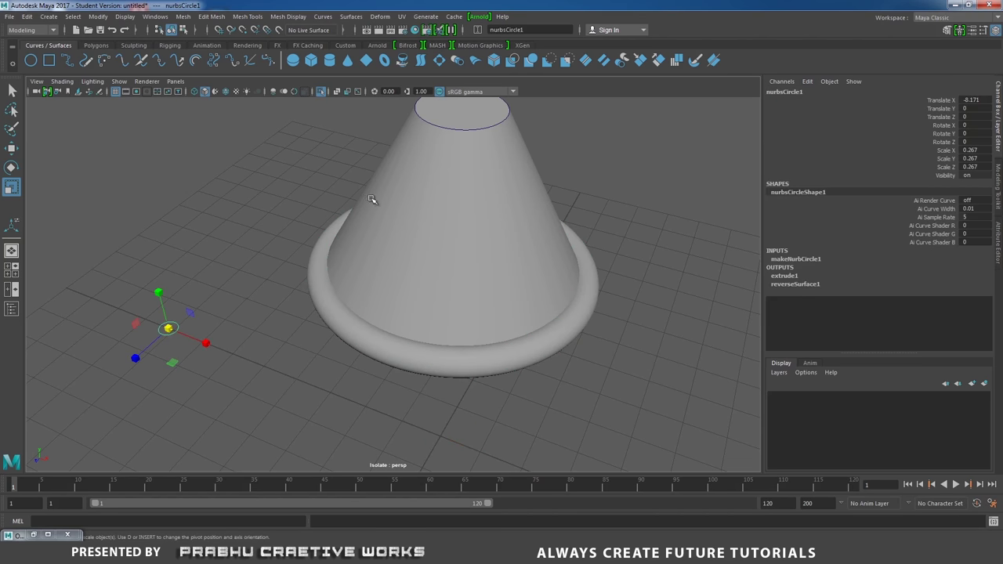
pyautogui.click(433, 125)
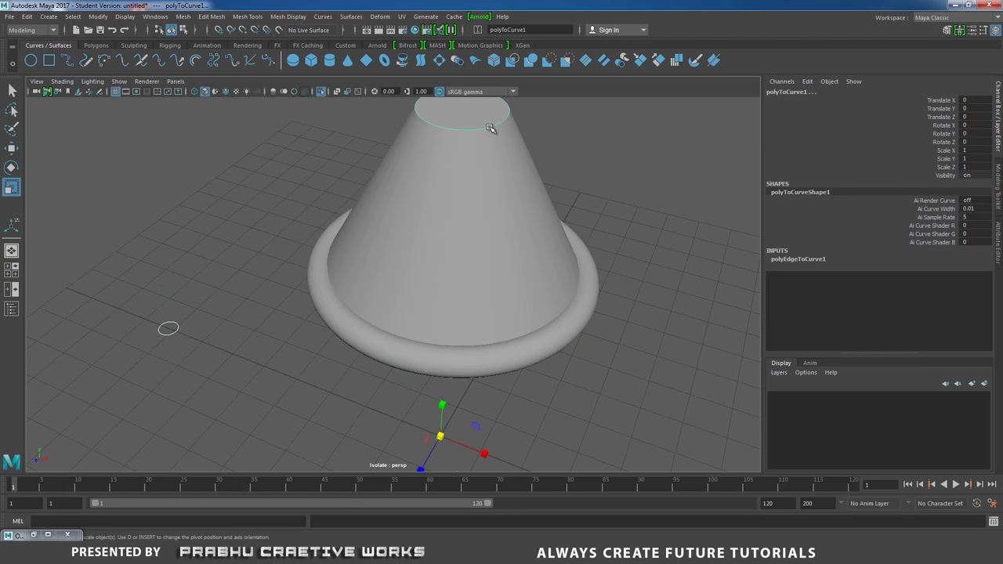
pyautogui.click(351, 17)
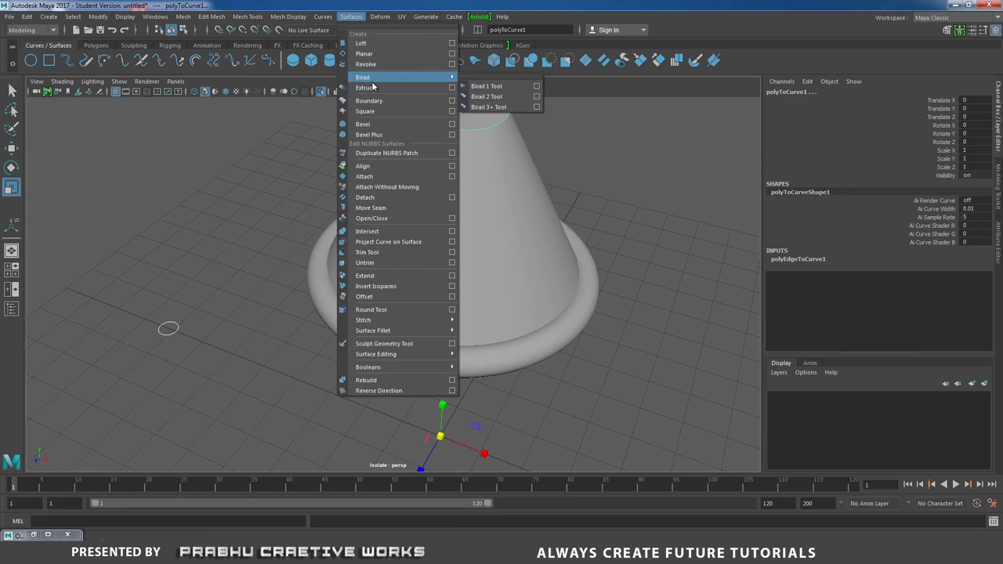
pyautogui.click(452, 86)
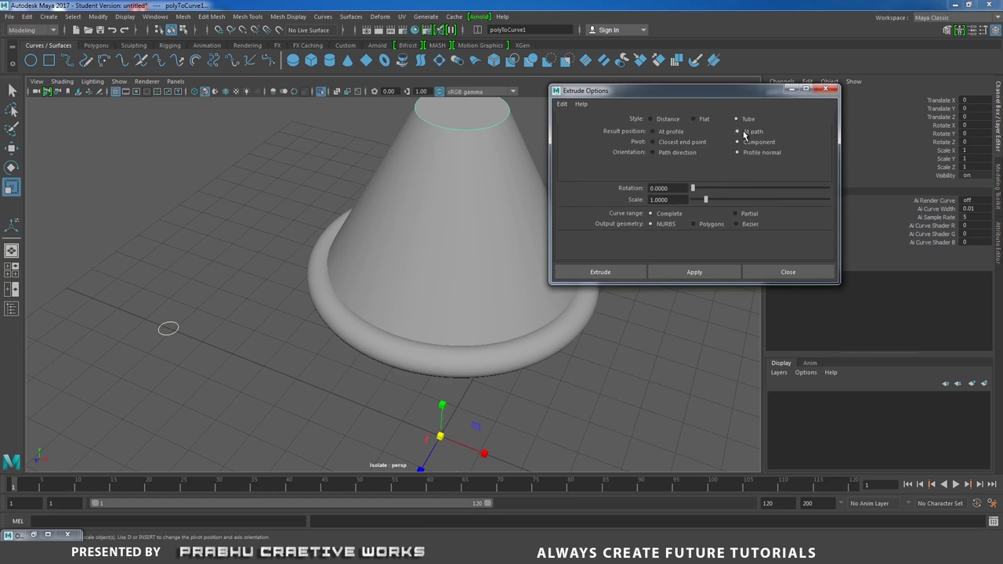
pyautogui.click(602, 272)
pyautogui.scroll(2, 595, 188)
pyautogui.click(640, 167)
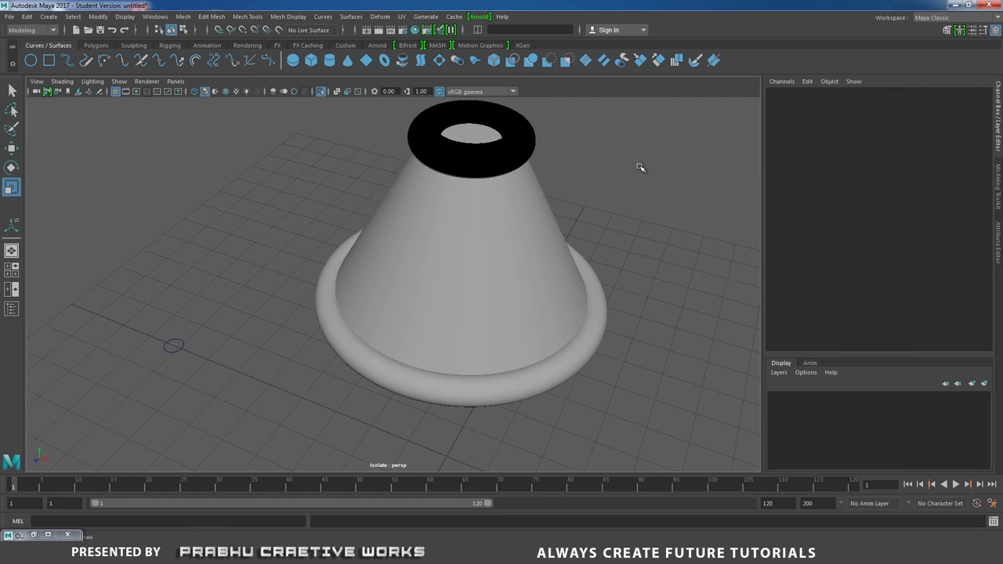
# Reverse the surface direction of the extruded tube around the lampshade's top rim
pyautogui.click(523, 149)
pyautogui.click(350, 16)
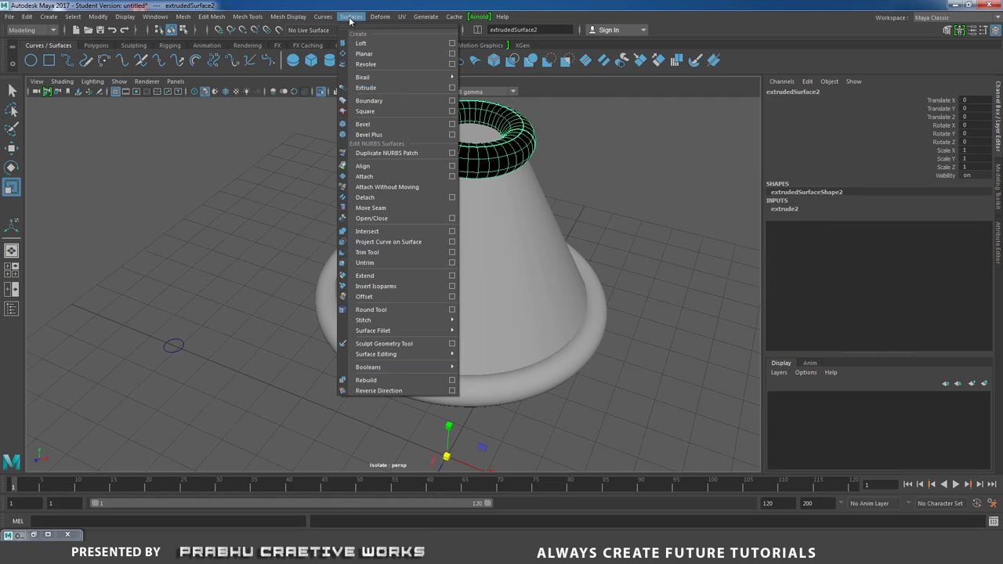
pyautogui.click(397, 391)
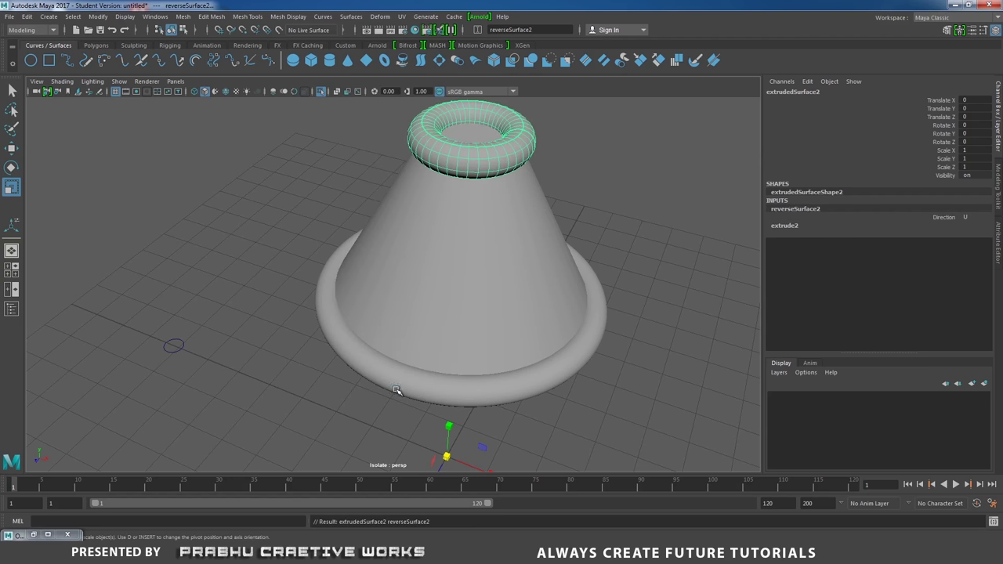
pyautogui.click(262, 270)
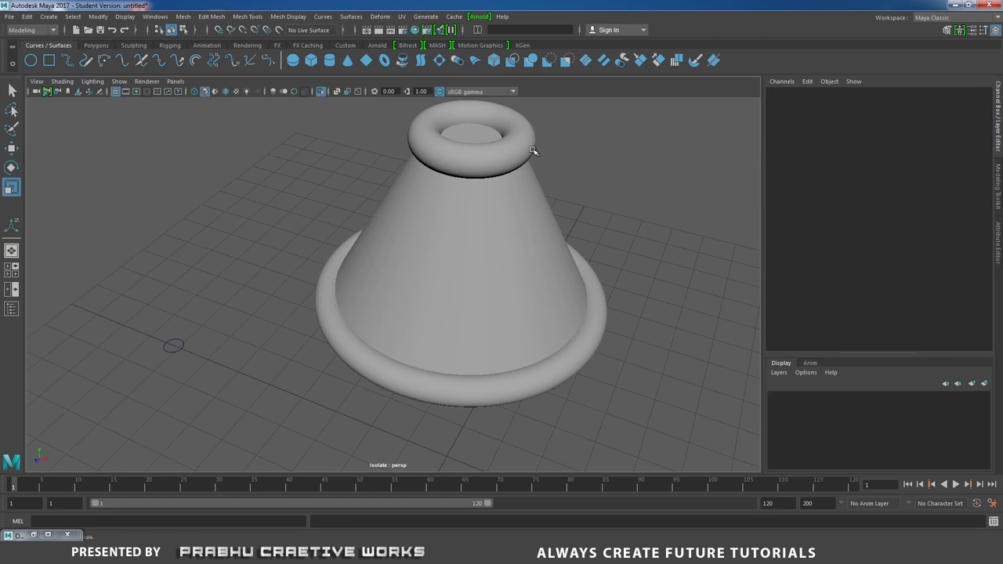
# Scale the NURBS profile circle uniformly to about 0.048 to thin both rim tubes
pyautogui.moveTo(168, 327); pyautogui.dragTo(158, 351)
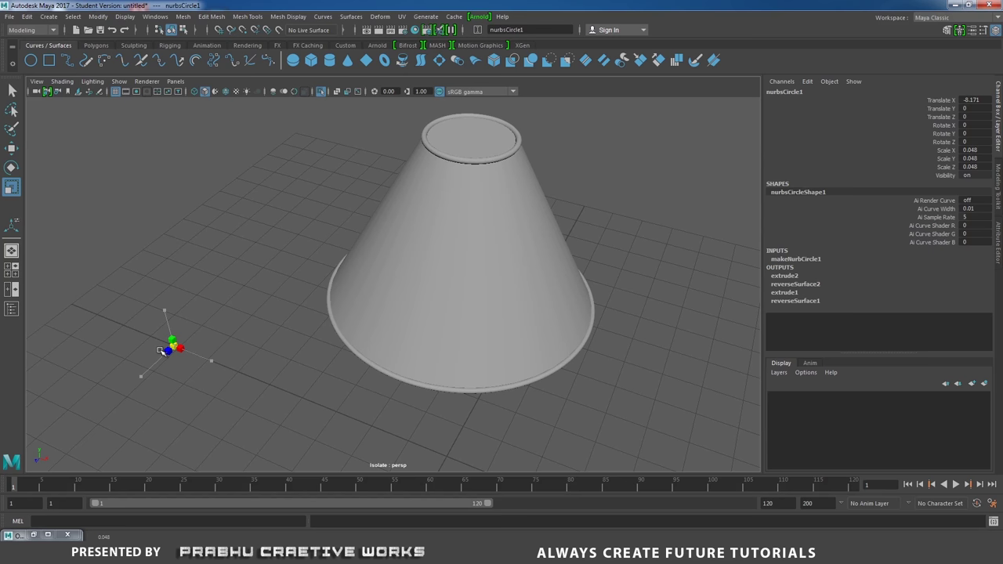
pyautogui.keyDown('alt'); pyautogui.moveTo(421, 363); pyautogui.dragTo(338, 296); pyautogui.keyUp('alt')
pyautogui.click(296, 340)
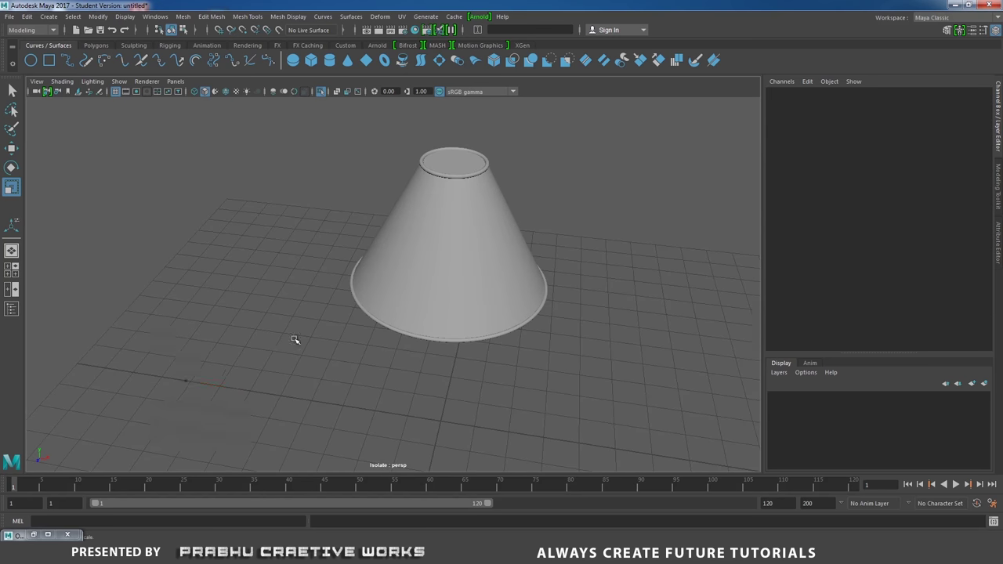
pyautogui.keyDown('alt'); pyautogui.moveTo(296, 340); pyautogui.dragTo(489, 348); pyautogui.keyUp('alt')
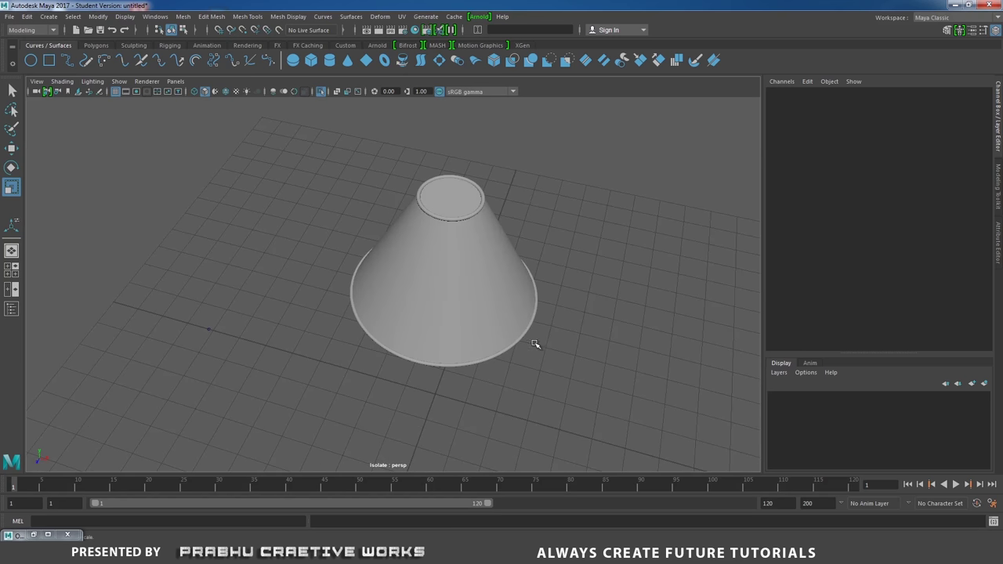
pyautogui.keyDown('alt'); pyautogui.moveTo(535, 344); pyautogui.dragTo(454, 317, button='right'); pyautogui.keyUp('alt')
# Select the lampshade with its rim tubes and delete all construction history in the scene
pyautogui.moveTo(149, 151); pyautogui.dragTo(641, 450)
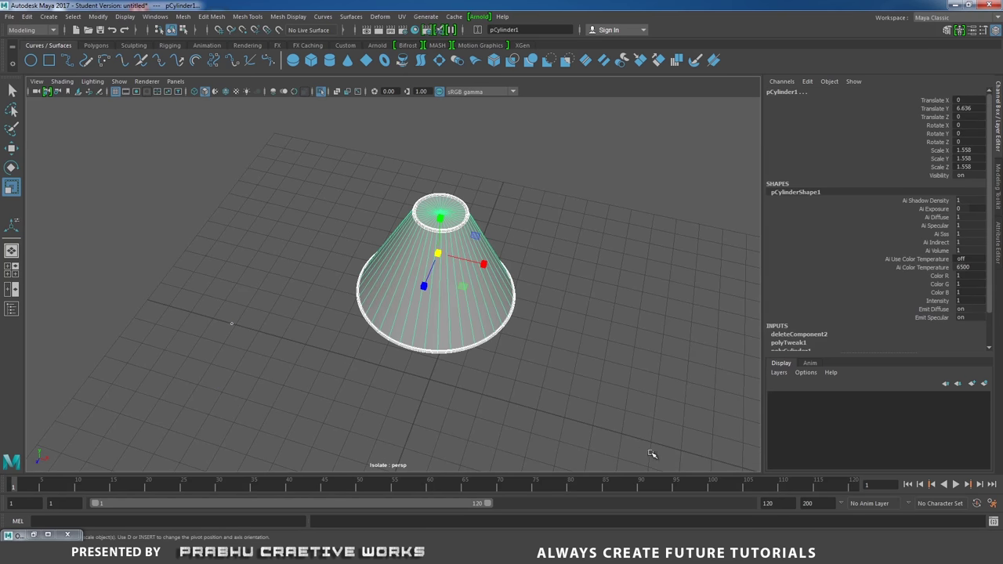
pyautogui.click(27, 16)
pyautogui.moveTo(68, 152)
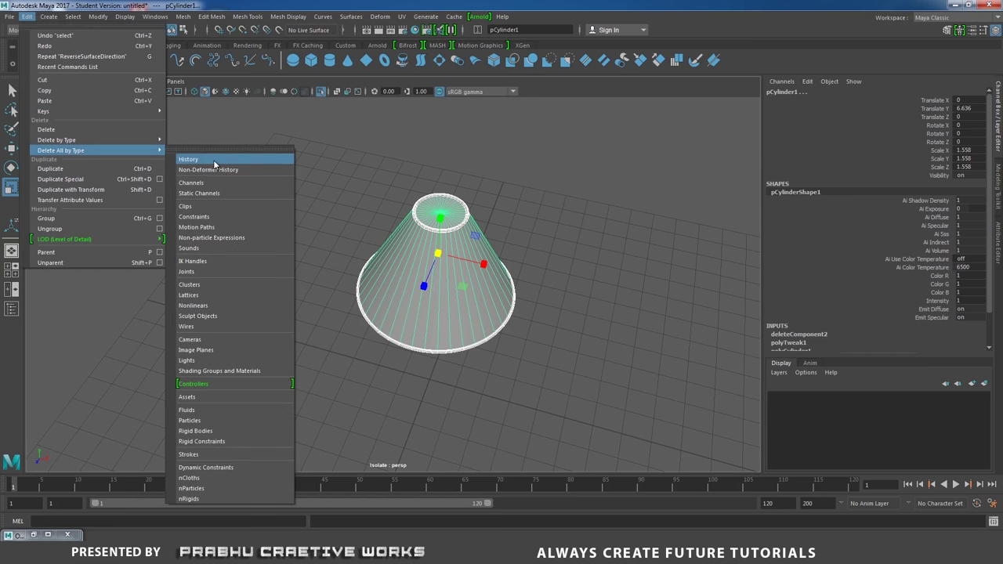
pyautogui.click(213, 161)
# Delete the two rim curves polyToCurve1 and polyToCurve2 together with the profile circle nurbsCircle1
pyautogui.click(33, 535)
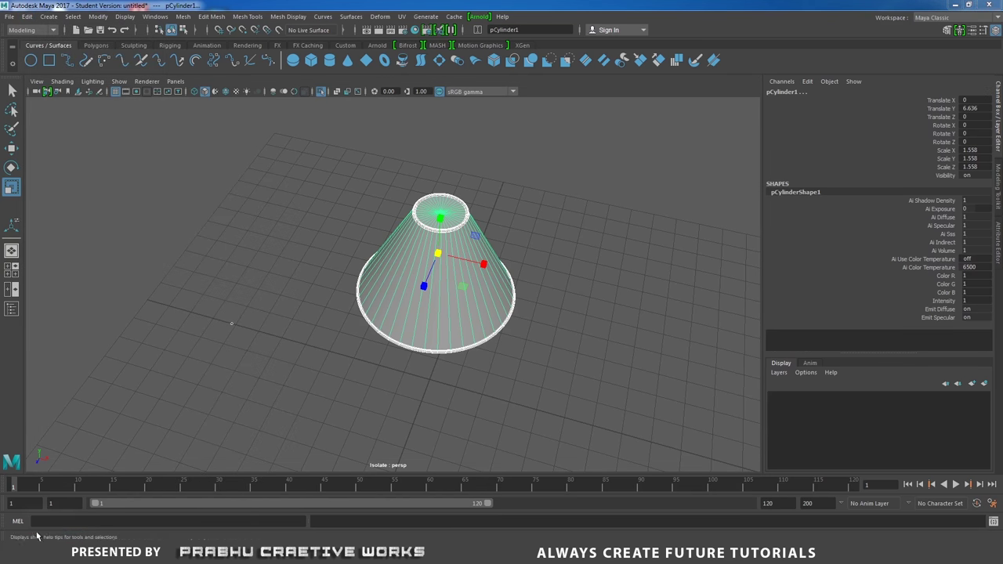
pyautogui.click(114, 267)
pyautogui.keyDown('ctrl'); pyautogui.click(114, 276); pyautogui.keyUp('ctrl')
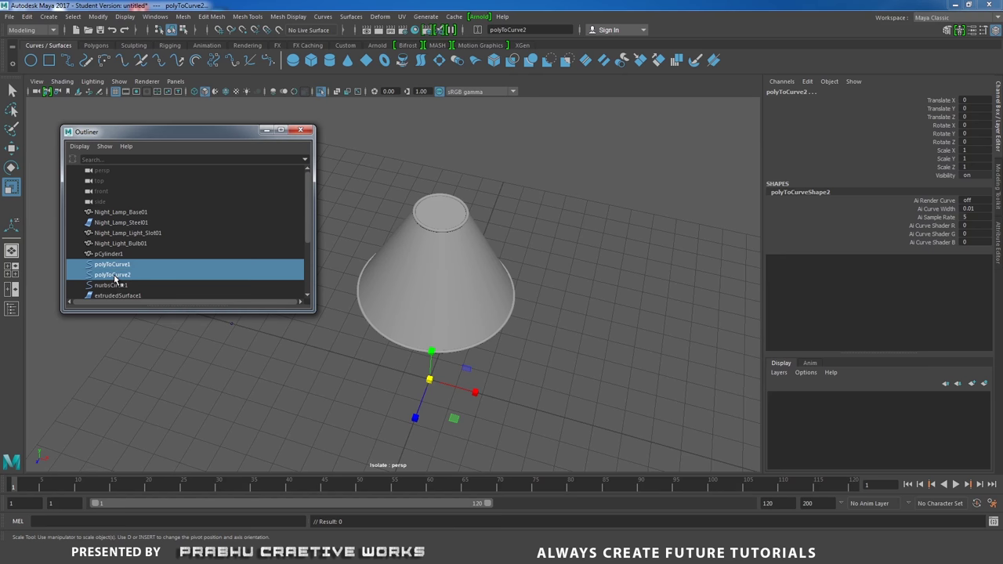
pyautogui.keyDown('ctrl'); pyautogui.click(118, 286); pyautogui.keyUp('ctrl')
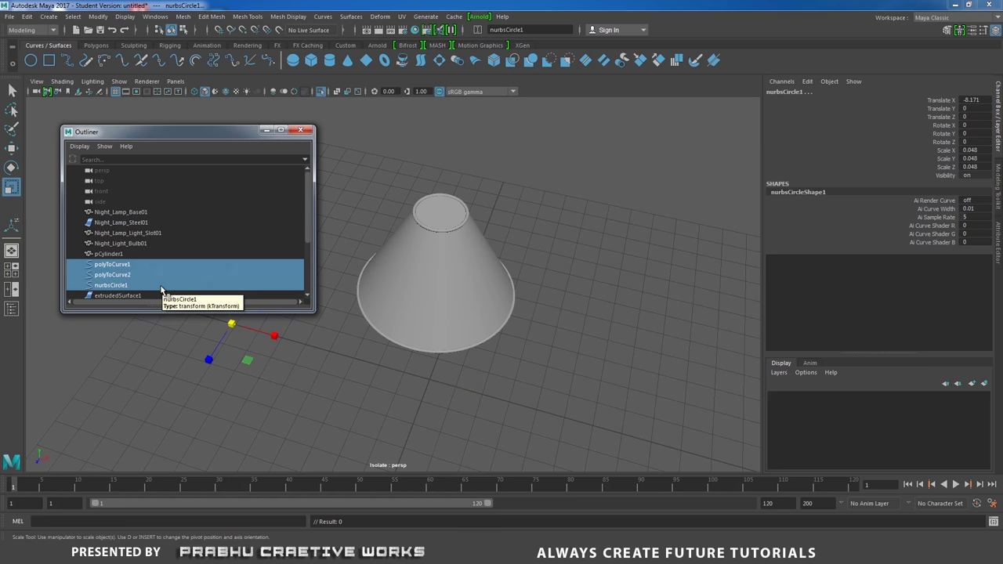
pyautogui.press('Delete')
# Rename the lampshade object pCylinder1 in the Outliner, starting the new name with "Nig"
pyautogui.click(109, 254)
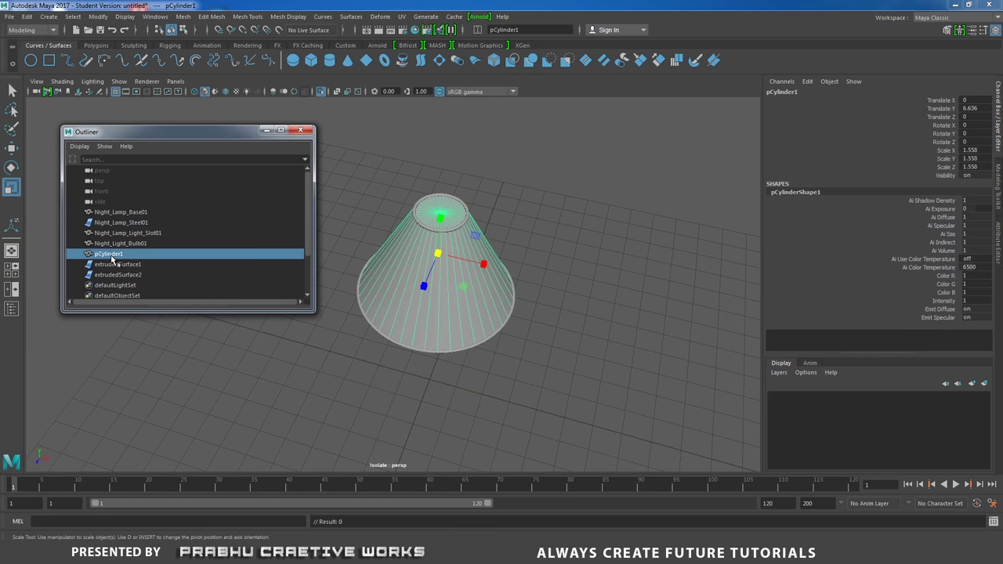
pyautogui.doubleClick(112, 256)
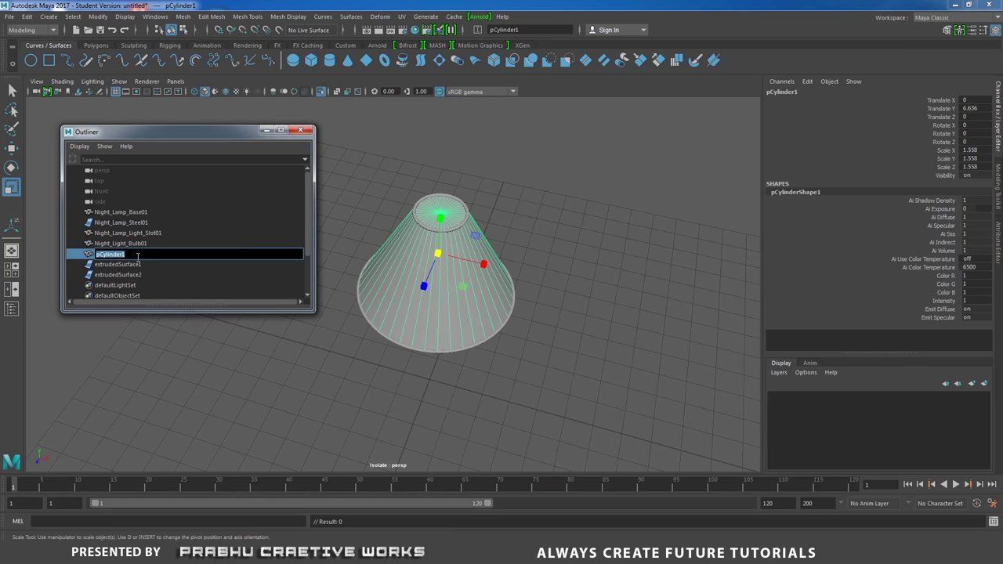
pyautogui.write('Night_Lamp_Outer01')
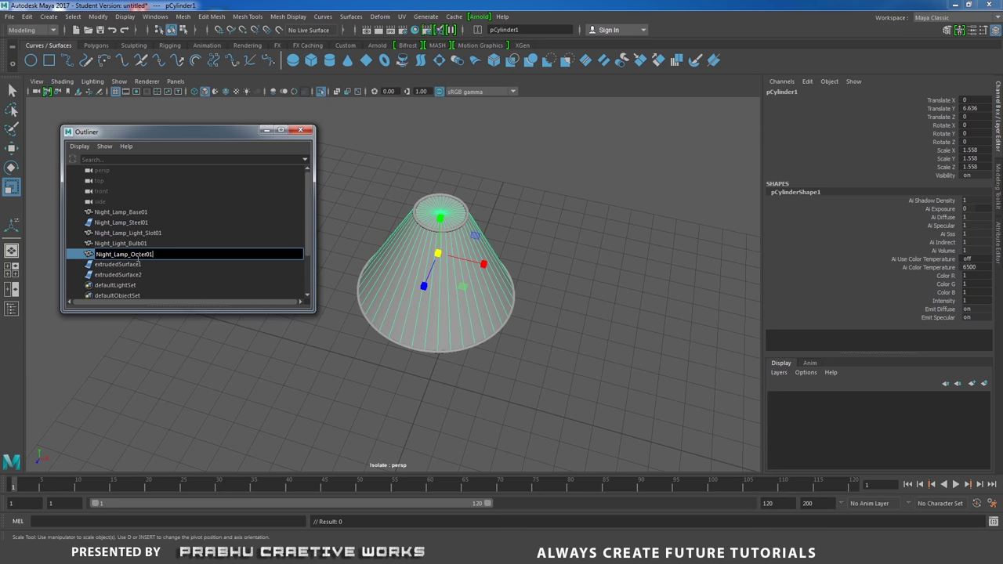
# Name the lampshade Night_Lamp_Outer01 and rename the lower rim tube extrudedSurface1 as Night_Lamp_Outer_Frame01
pyautogui.press('Return')
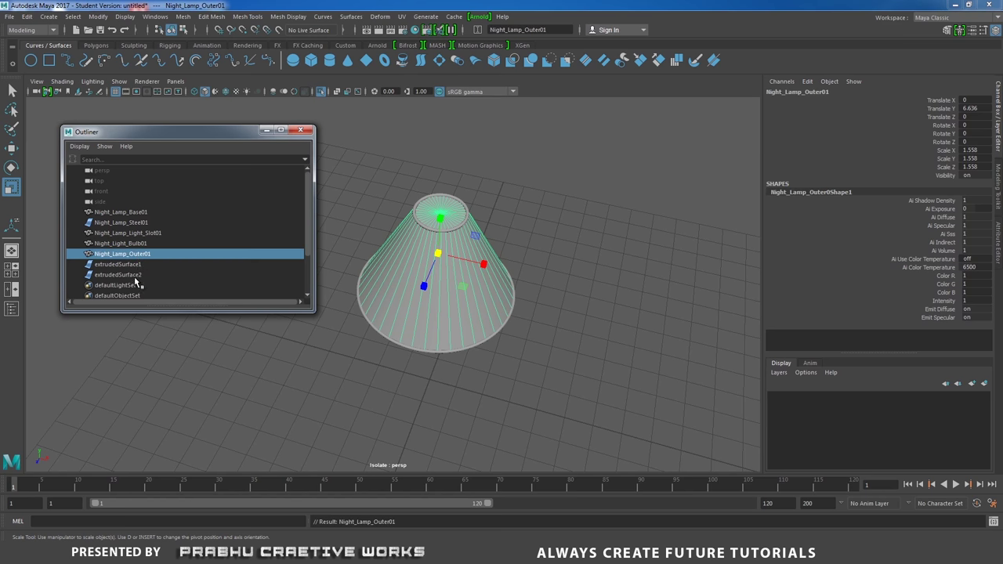
pyautogui.doubleClick(119, 264)
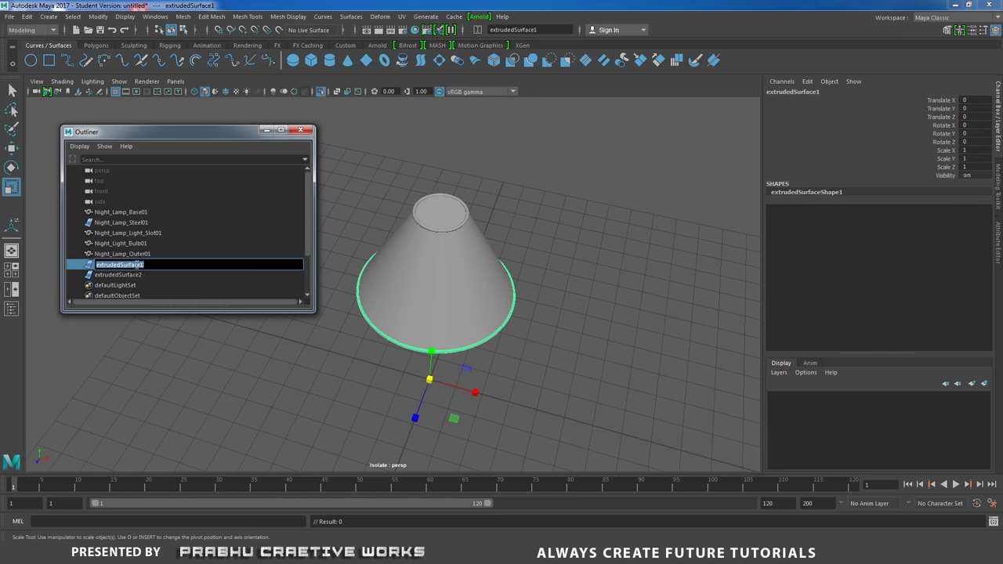
pyautogui.write('Night_Lamp_Outer_Frame01')
pyautogui.press('Return')
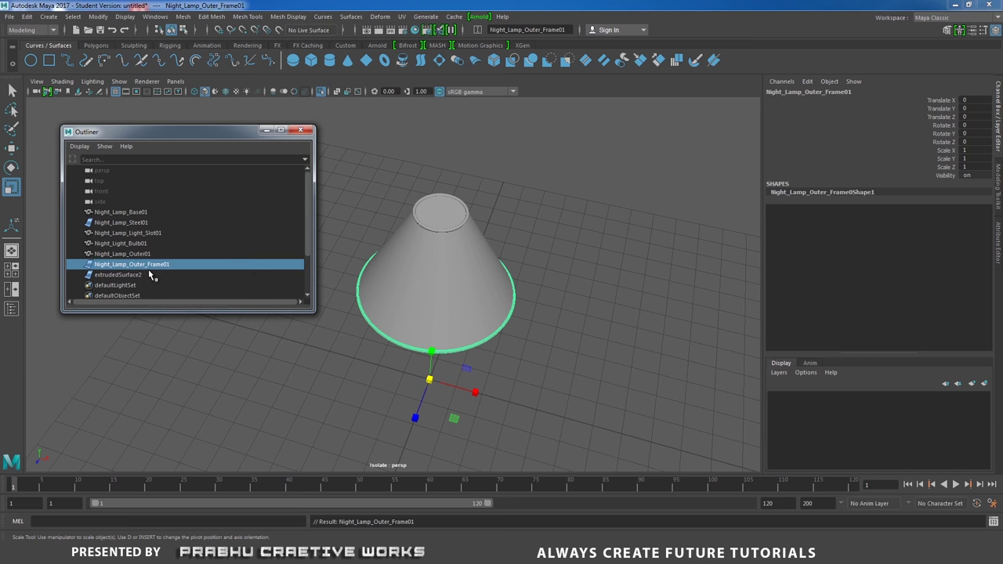
# Copy the lower rim tube's name and rename the upper rim tube extrudedSurface2 as Night_Lamp_Outer_Frame02
pyautogui.doubleClick(165, 266)
pyautogui.rightClick(185, 266)
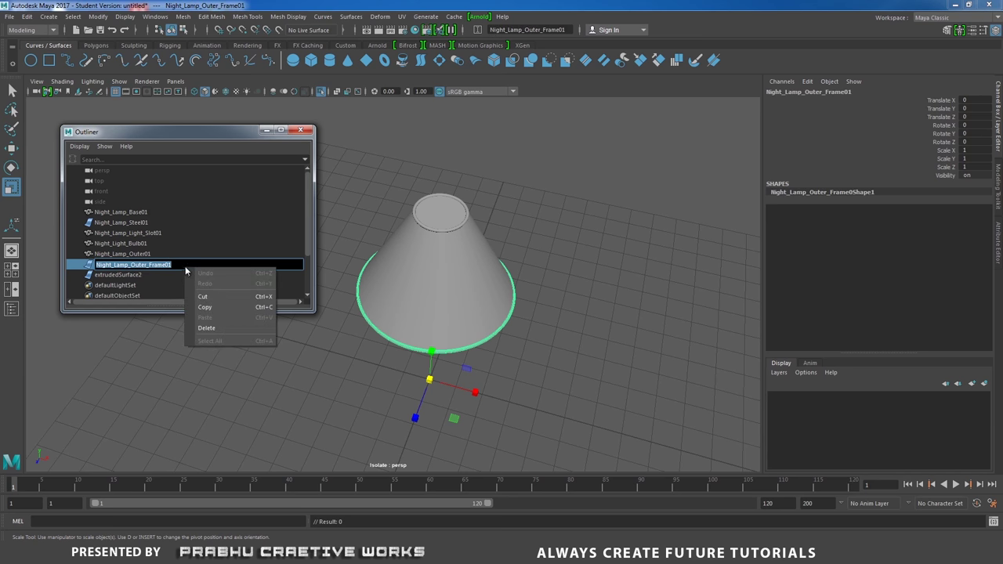
pyautogui.click(206, 304)
pyautogui.click(118, 276)
pyautogui.doubleClick(117, 277)
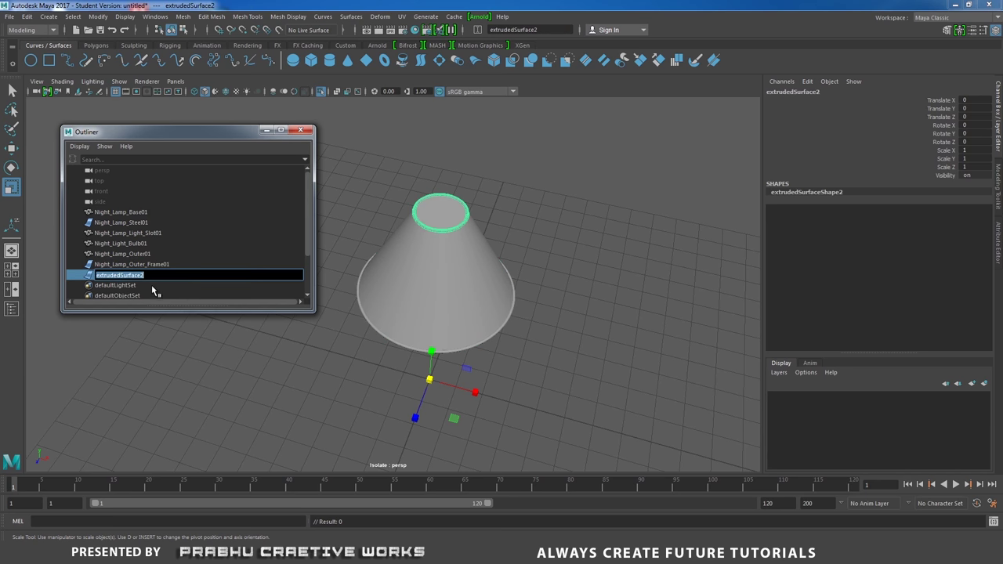
pyautogui.hotkey('ctrl', 'v')
pyautogui.write('2')
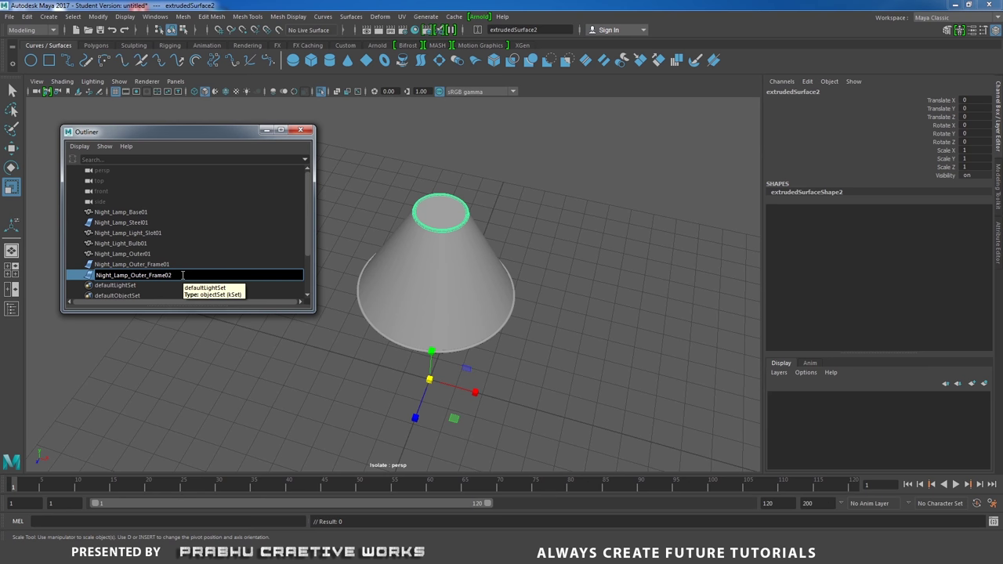
pyautogui.press('Return')
# Check the names of all lamp parts from Night_Lamp_Base01 to Night_Lamp_Outer_Frame02, and minimize the Outliner
pyautogui.click(141, 213)
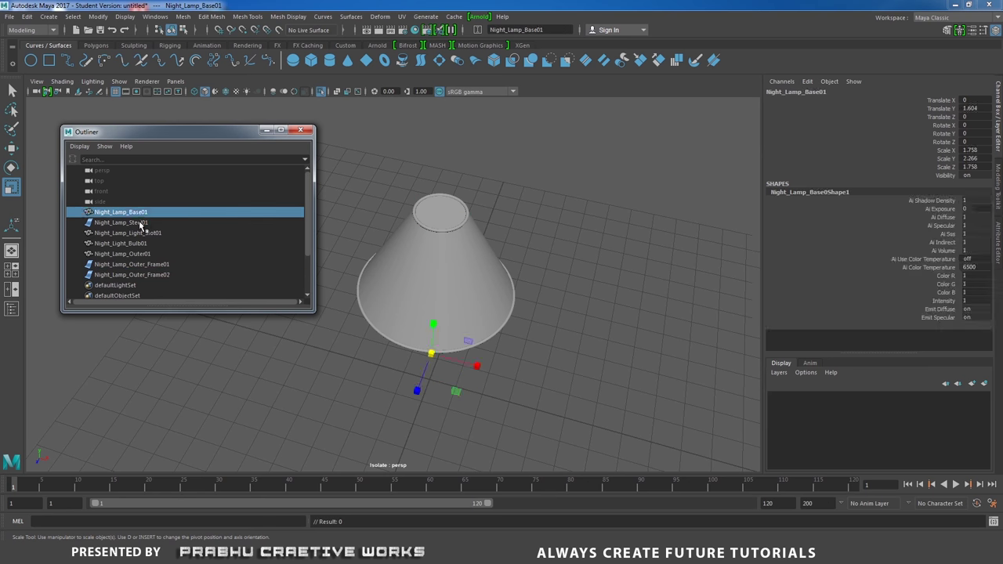
pyautogui.click(140, 224)
pyautogui.click(139, 234)
pyautogui.click(137, 244)
pyautogui.click(135, 253)
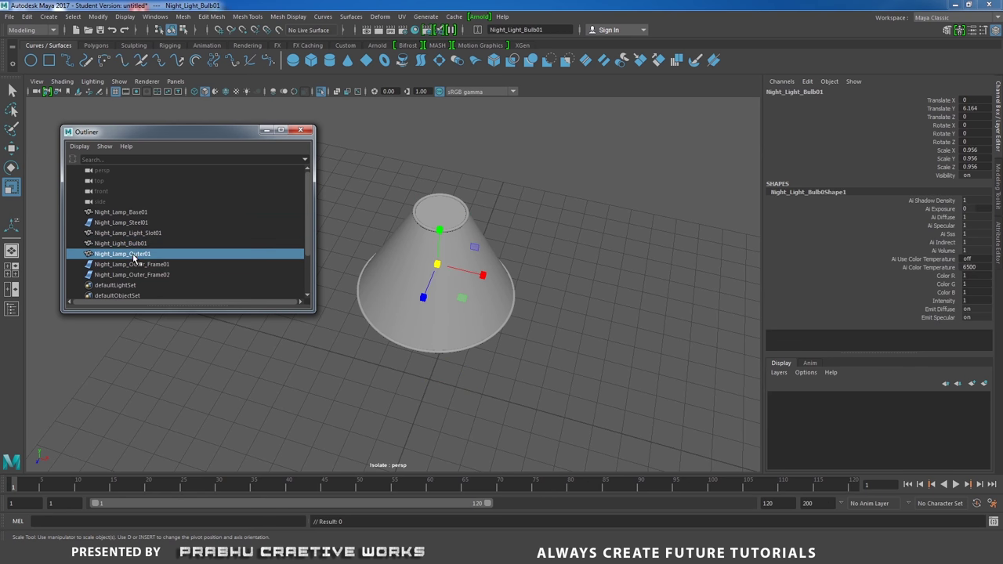
pyautogui.click(140, 264)
pyautogui.click(142, 276)
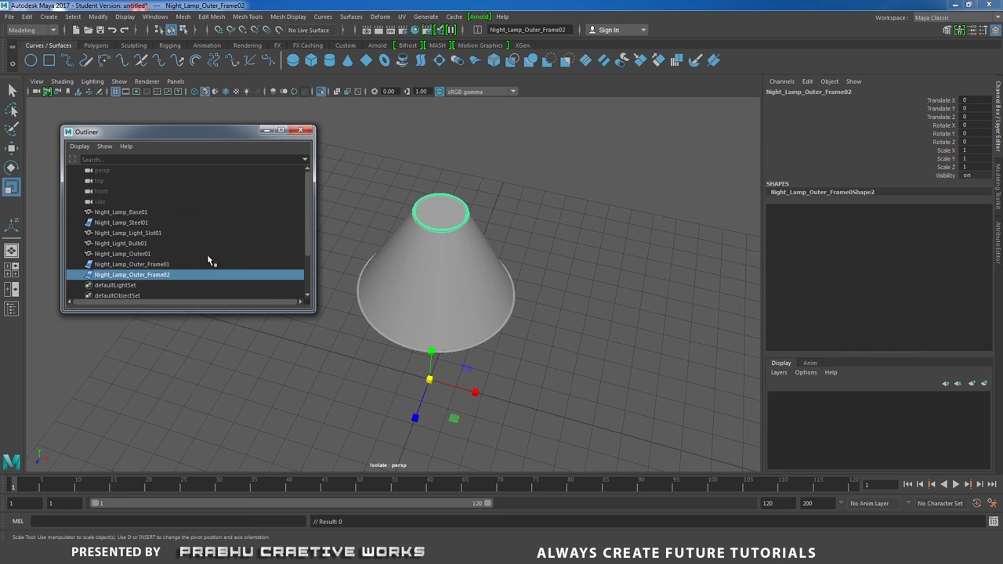
pyautogui.click(267, 131)
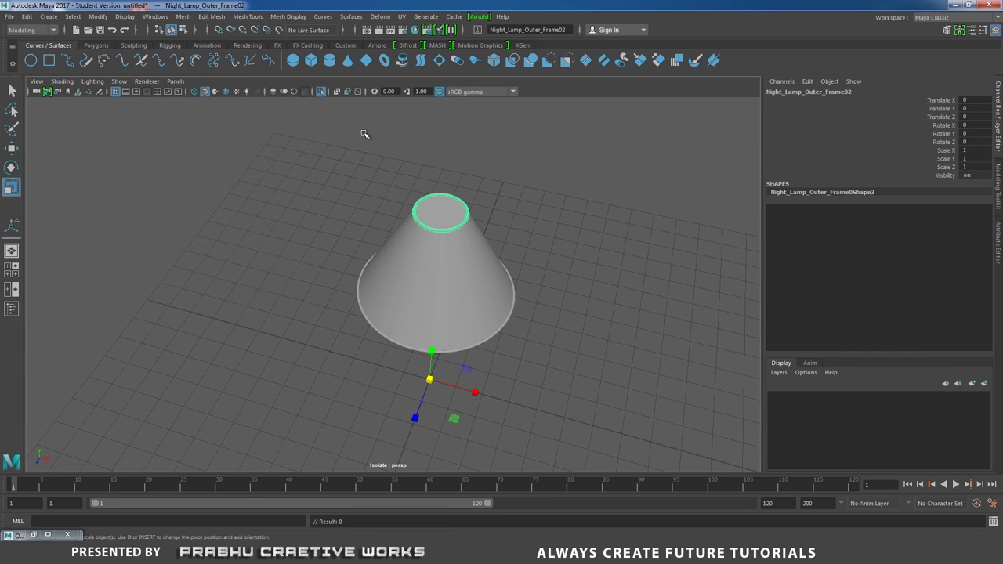
# Turn off isolation to show the whole lamp and examine the bulb and the inside of the lampshade from below
pyautogui.click(323, 94)
pyautogui.keyDown('alt'); pyautogui.moveTo(502, 240); pyautogui.dragTo(498, 186); pyautogui.keyUp('alt')
pyautogui.click(584, 233)
pyautogui.keyDown('alt'); pyautogui.moveTo(584, 234); pyautogui.dragTo(536, 274); pyautogui.keyUp('alt')
pyautogui.scroll(3, 538, 266)
pyautogui.scroll(-5, 369, 200)
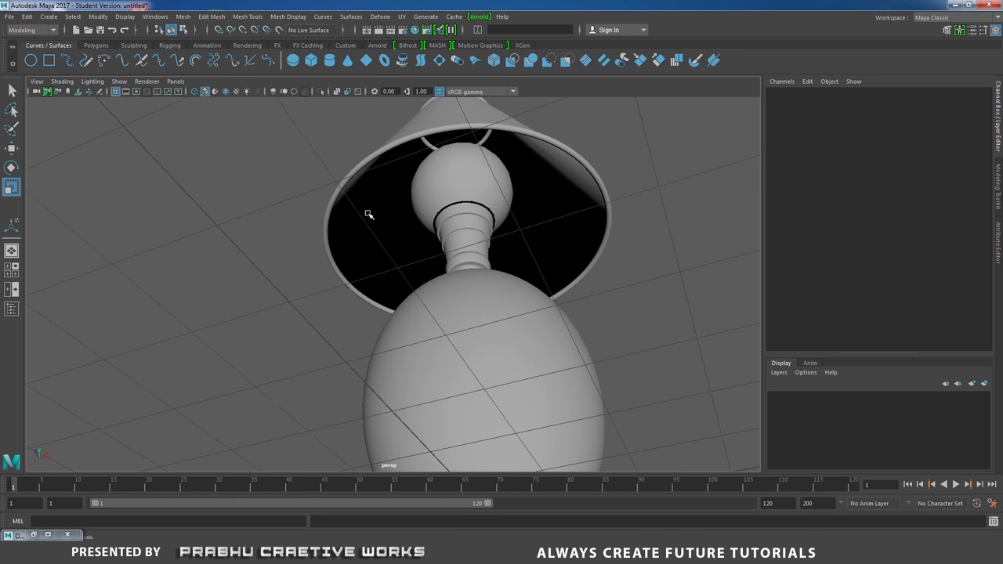
pyautogui.click(365, 206)
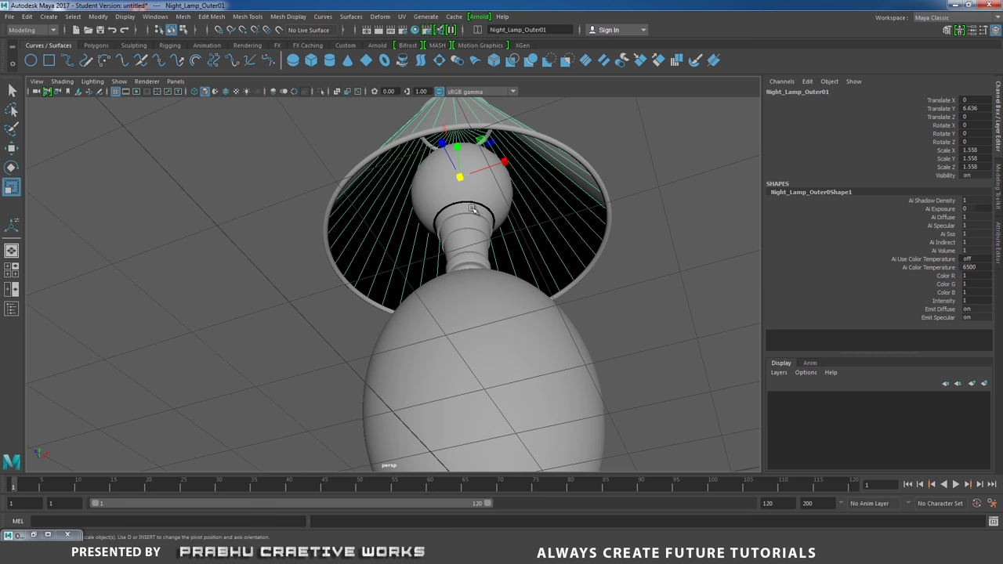
pyautogui.click(649, 208)
pyautogui.keyDown('alt'); pyautogui.moveTo(650, 209); pyautogui.dragTo(660, 266); pyautogui.keyUp('alt')
# In the front wireframe view, create a polygon cube and move it beside the bulb to about X -0.888, Y 5.354
pyautogui.press('space')
pyautogui.keyDown('alt'); pyautogui.moveTo(627, 286); pyautogui.dragTo(632, 286, button='right'); pyautogui.keyUp('alt')
pyautogui.press('4')
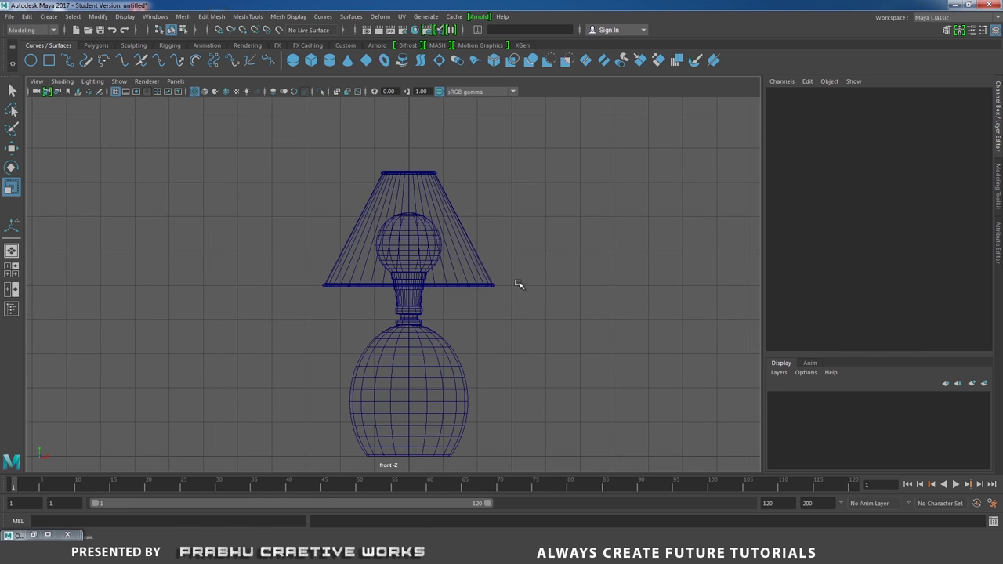
pyautogui.keyDown('alt'); pyautogui.moveTo(515, 278); pyautogui.dragTo(520, 251, button='middle'); pyautogui.keyUp('alt')
pyautogui.keyDown('alt'); pyautogui.moveTo(462, 258); pyautogui.dragTo(568, 297, button='right'); pyautogui.keyUp('alt')
pyautogui.scroll(-5, 569, 297)
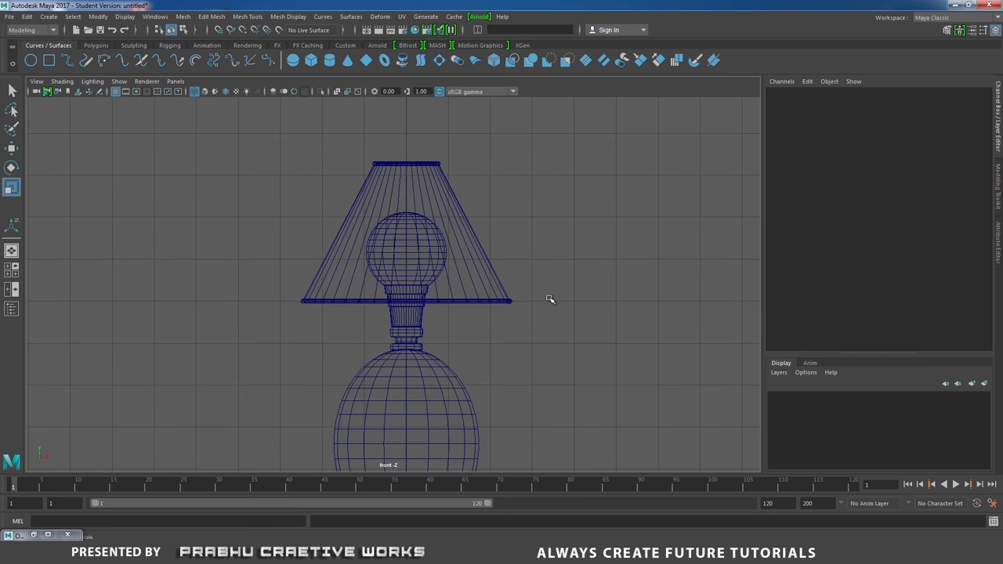
pyautogui.click(95, 45)
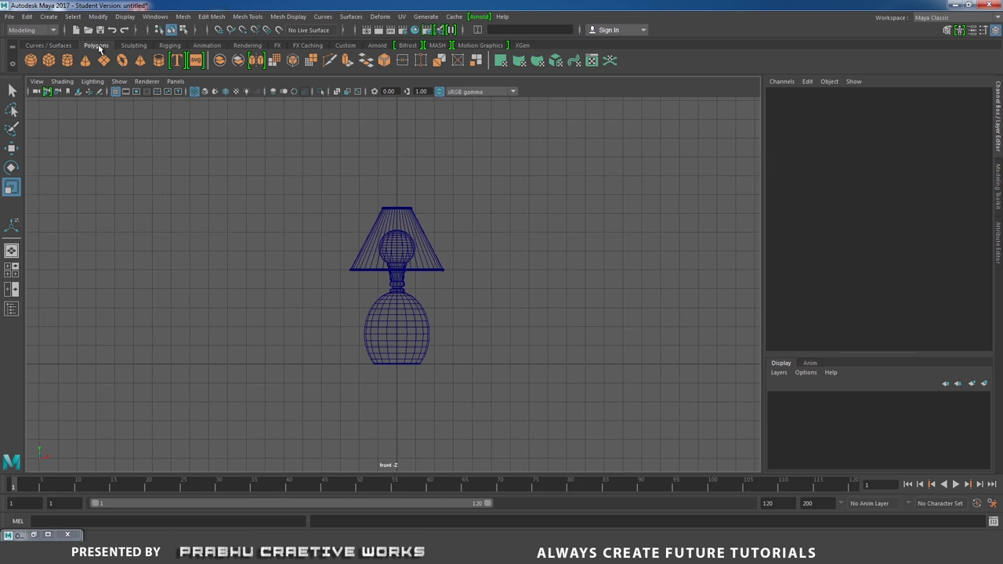
pyautogui.click(48, 60)
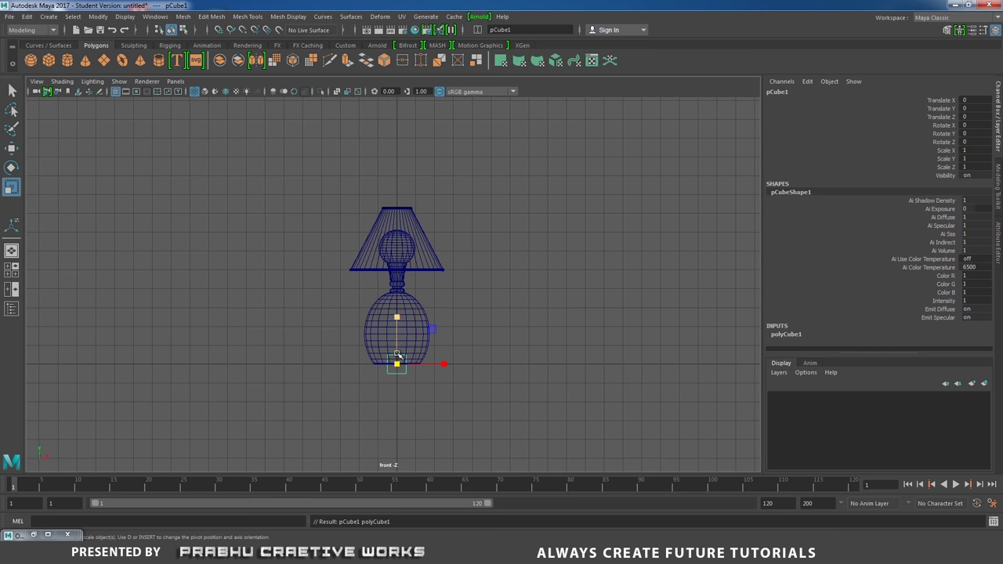
pyautogui.press('w')
pyautogui.moveTo(397, 363); pyautogui.dragTo(379, 263)
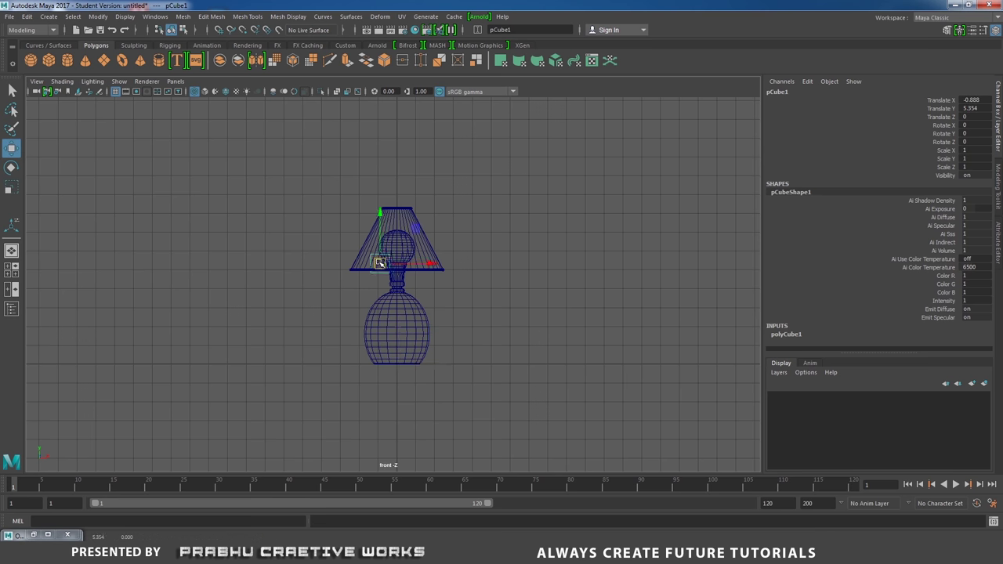
# Scale the cube into a thin upright bar of about 0.122 in X, 3.602 in Y and 0.199 in Z
pyautogui.scroll(5, 388, 258)
pyautogui.press('r')
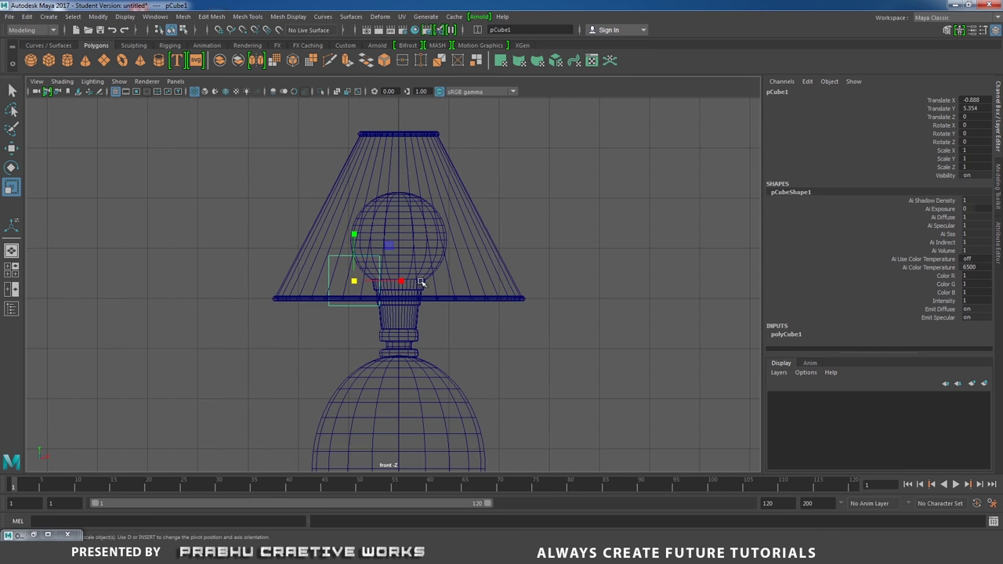
pyautogui.moveTo(400, 282); pyautogui.dragTo(321, 282)
pyautogui.press('space')
pyautogui.moveTo(346, 248); pyautogui.dragTo(526, 260)
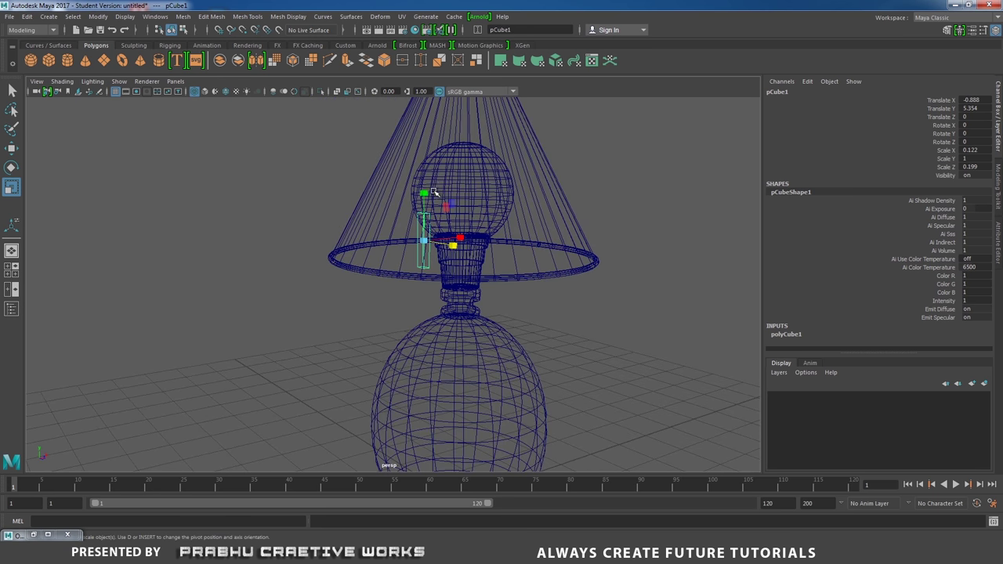
pyautogui.moveTo(425, 193); pyautogui.dragTo(431, 77)
pyautogui.scroll(-3, 384, 187)
pyautogui.keyDown('alt'); pyautogui.moveTo(349, 186); pyautogui.dragTo(323, 198); pyautogui.keyUp('alt')
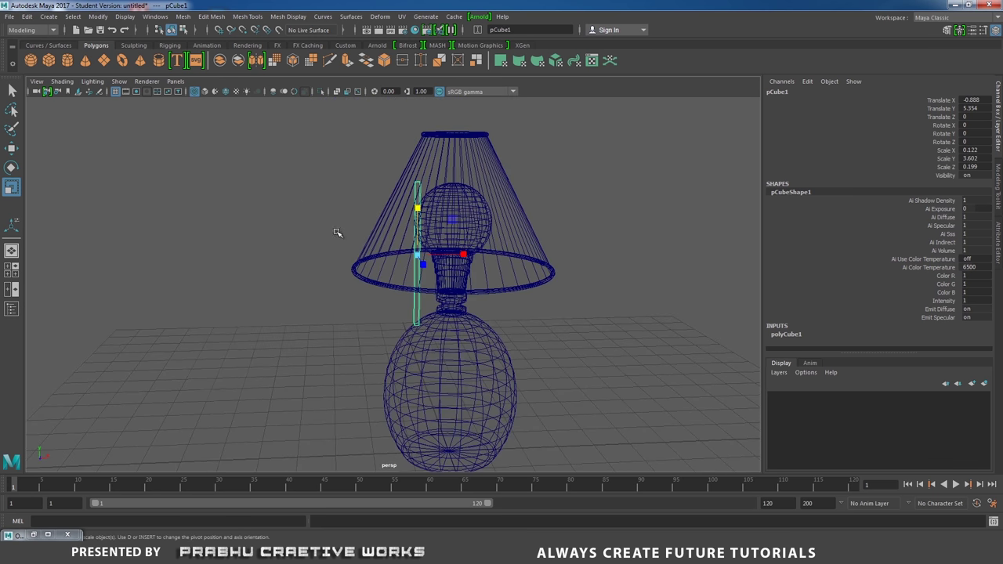
# In the front view, move the bar up to the lampshade's upper rim, at about X -0.721, Y 6.437
pyautogui.press('space')
pyautogui.moveTo(337, 232); pyautogui.dragTo(340, 257)
pyautogui.keyDown('alt'); pyautogui.moveTo(405, 229); pyautogui.dragTo(406, 239, button='middle'); pyautogui.keyUp('alt')
pyautogui.press('w')
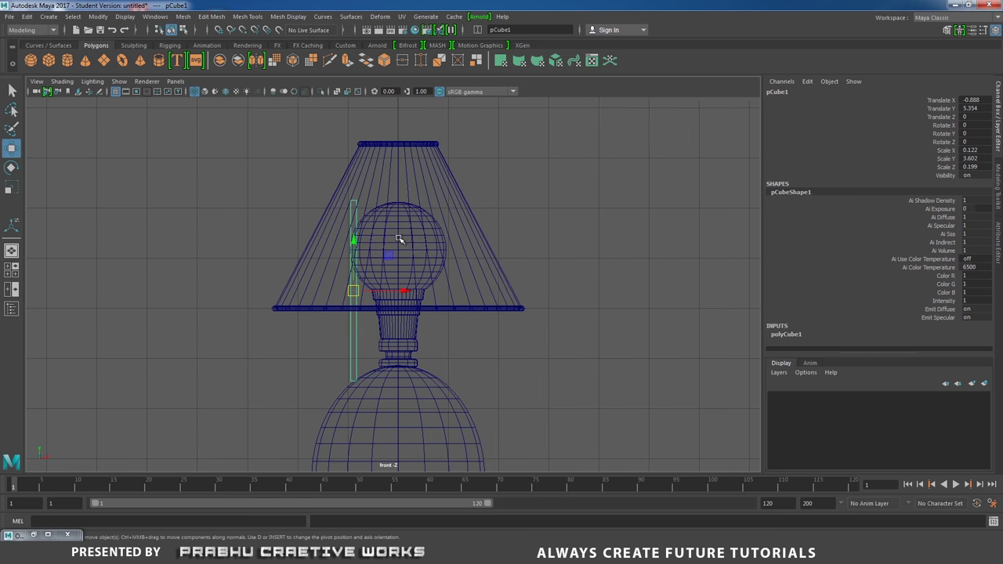
pyautogui.moveTo(362, 287); pyautogui.dragTo(362, 235)
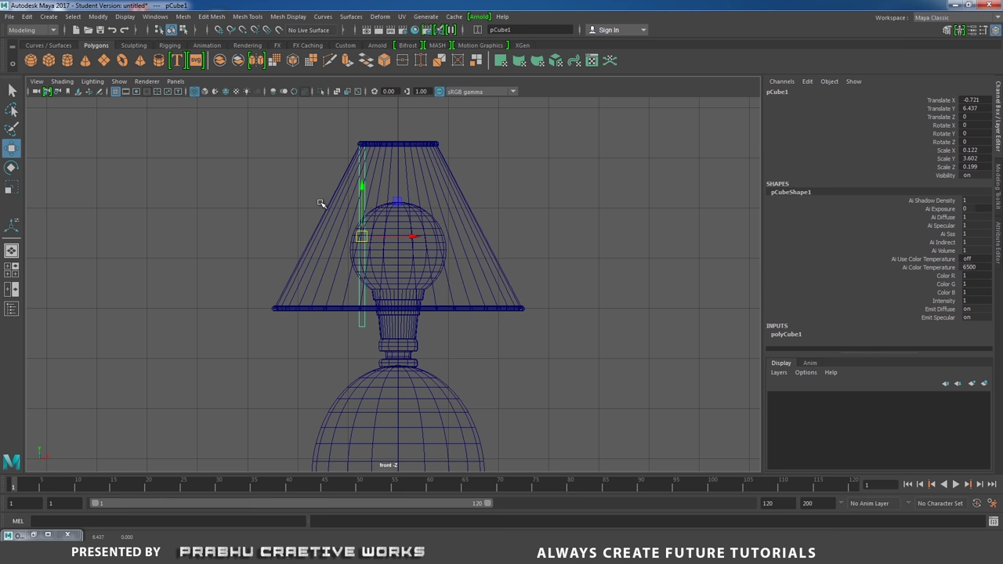
# Insert an edge loop across the middle of the bar and move it outward so the upper part follows the lampshade's slope
pyautogui.keyDown('alt'); pyautogui.moveTo(320, 203); pyautogui.dragTo(473, 321, button='right'); pyautogui.keyUp('alt')
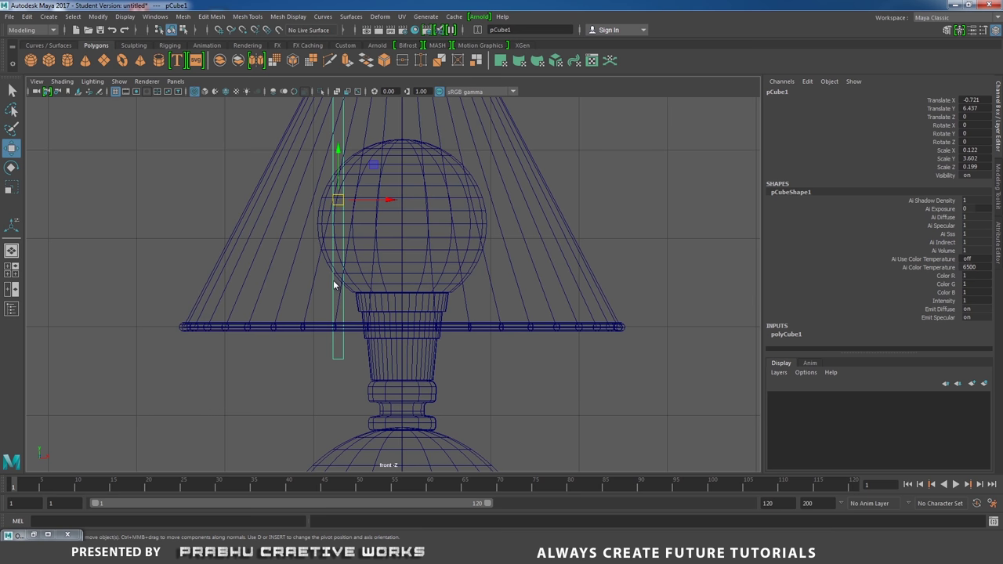
pyautogui.keyDown('shift'); pyautogui.moveTo(334, 285); pyautogui.dragTo(258, 296, button='right'); pyautogui.keyUp('shift')
pyautogui.keyDown('alt'); pyautogui.moveTo(335, 184); pyautogui.dragTo(350, 247, button='middle'); pyautogui.keyUp('alt')
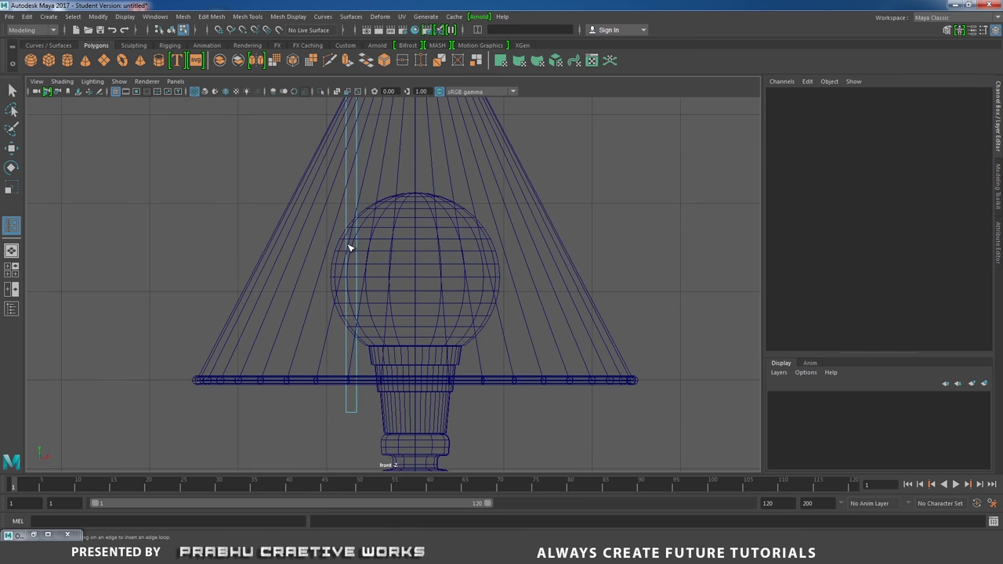
pyautogui.click(350, 246)
pyautogui.click(350, 241)
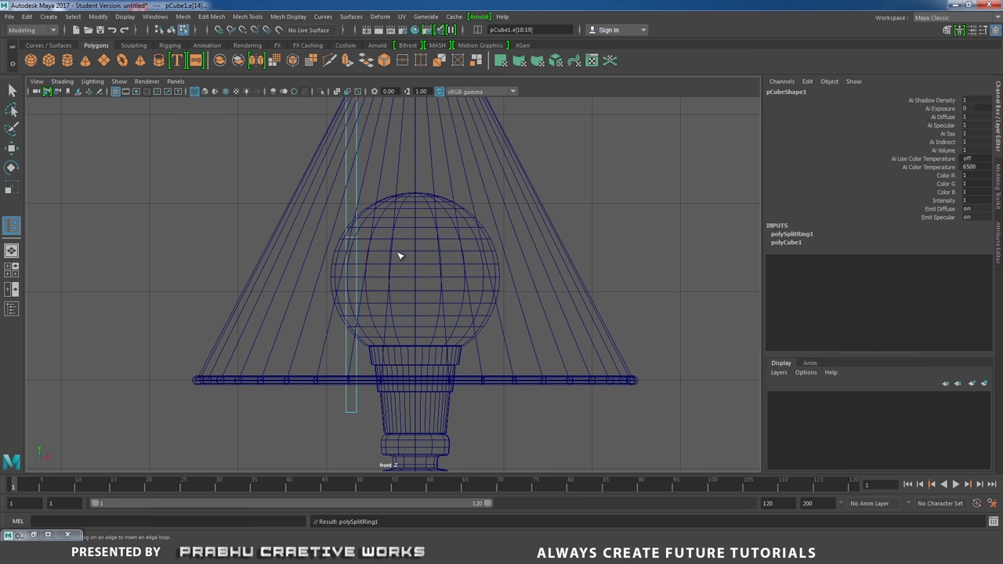
pyautogui.press('w')
pyautogui.moveTo(351, 237); pyautogui.dragTo(315, 241)
pyautogui.scroll(-5, 357, 282)
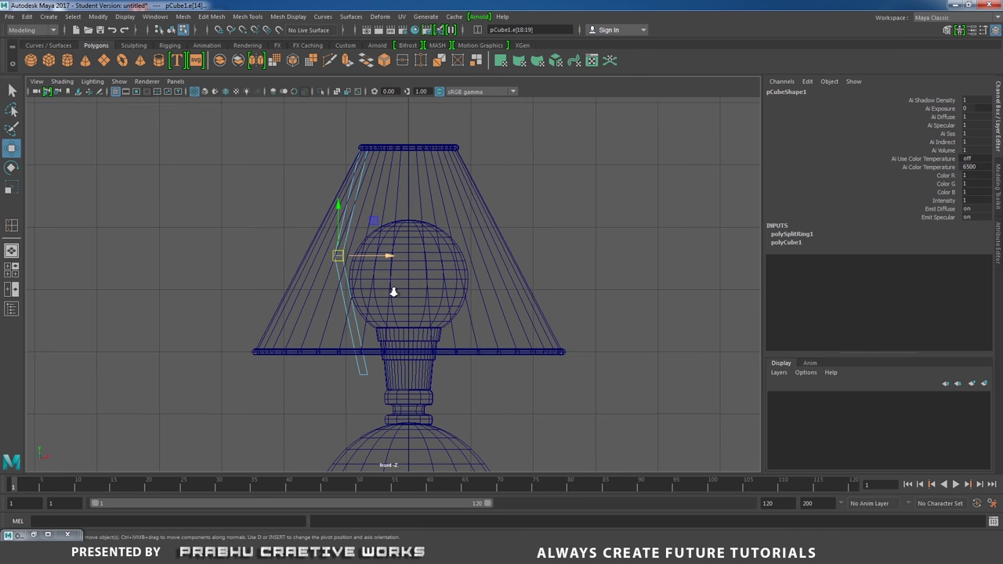
# Insert a second edge loop in the bar's lower section and move it slightly outward, away from the bulb
pyautogui.scroll(2, 392, 287)
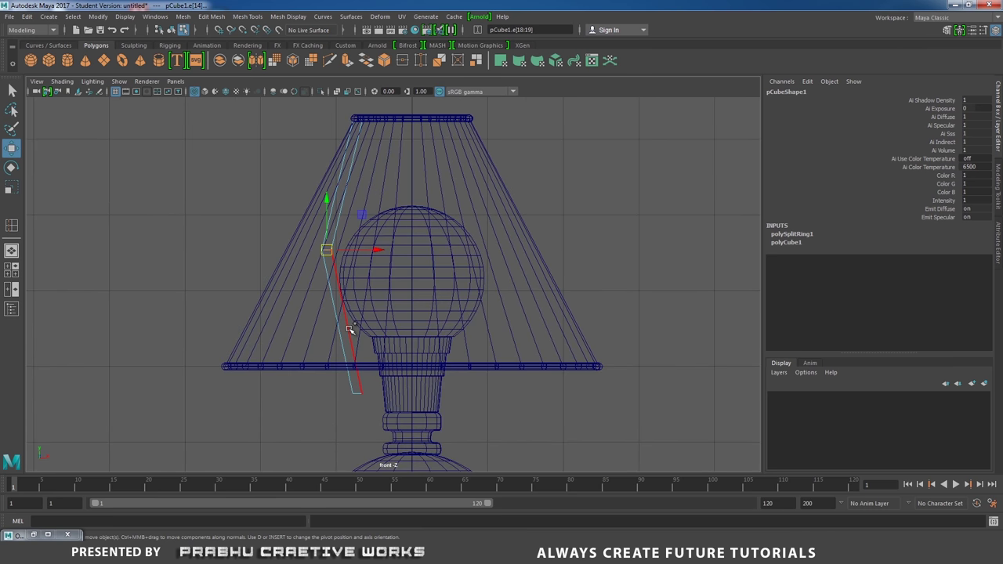
pyautogui.keyDown('shift'); pyautogui.moveTo(351, 329); pyautogui.dragTo(345, 404, button='right'); pyautogui.keyUp('shift')
pyautogui.click(351, 329)
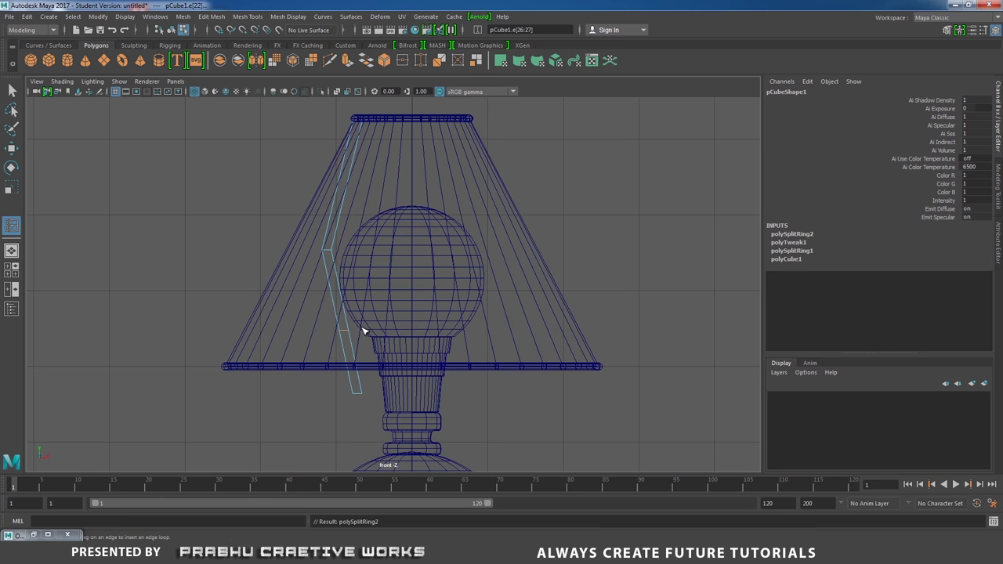
pyautogui.press('w')
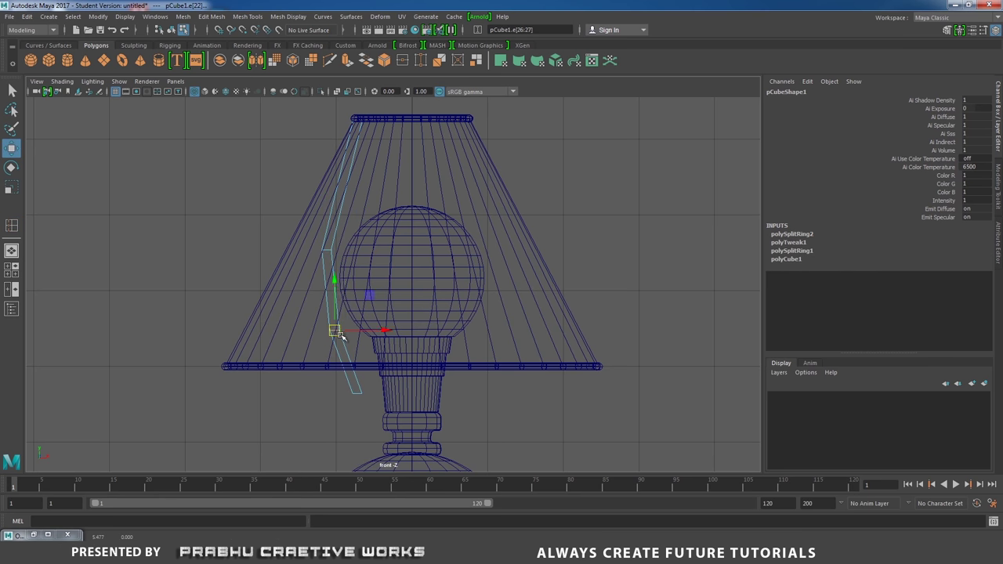
# Move the bar's bottom end vertices inward and up to the top edge of the light slot below the bulb
pyautogui.scroll(3, 399, 369)
pyautogui.moveTo(354, 389); pyautogui.dragTo(312, 265, button='right')
pyautogui.moveTo(310, 357); pyautogui.dragTo(370, 307)
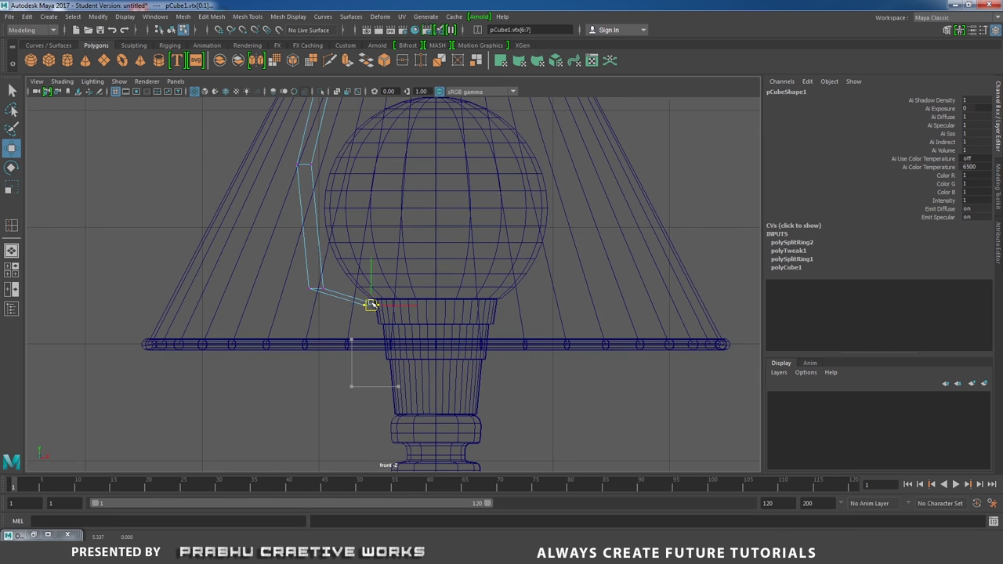
pyautogui.scroll(3, 399, 345)
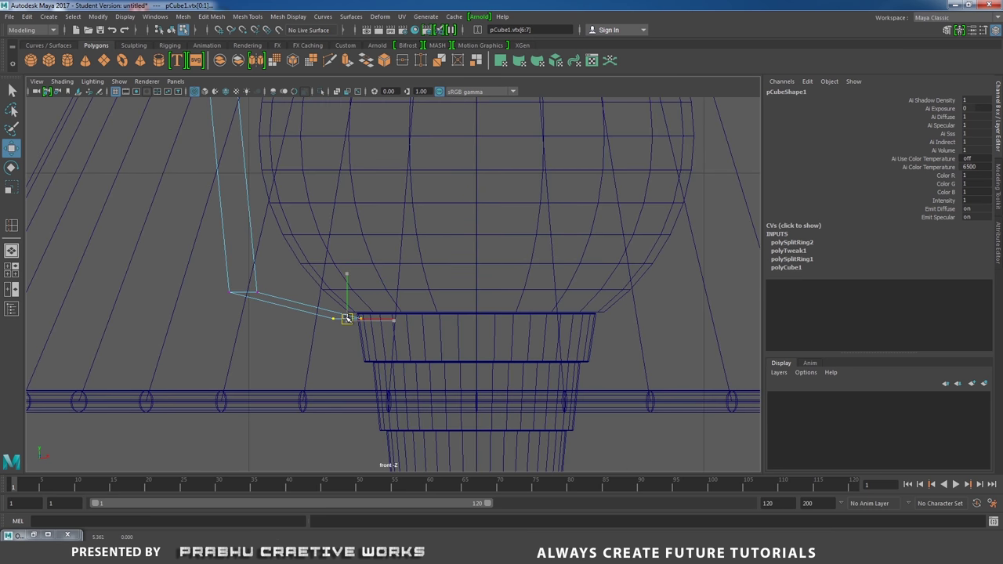
# Rotate the bar's end vertices slightly and move the lower one down against the side of the light slot
pyautogui.press('e')
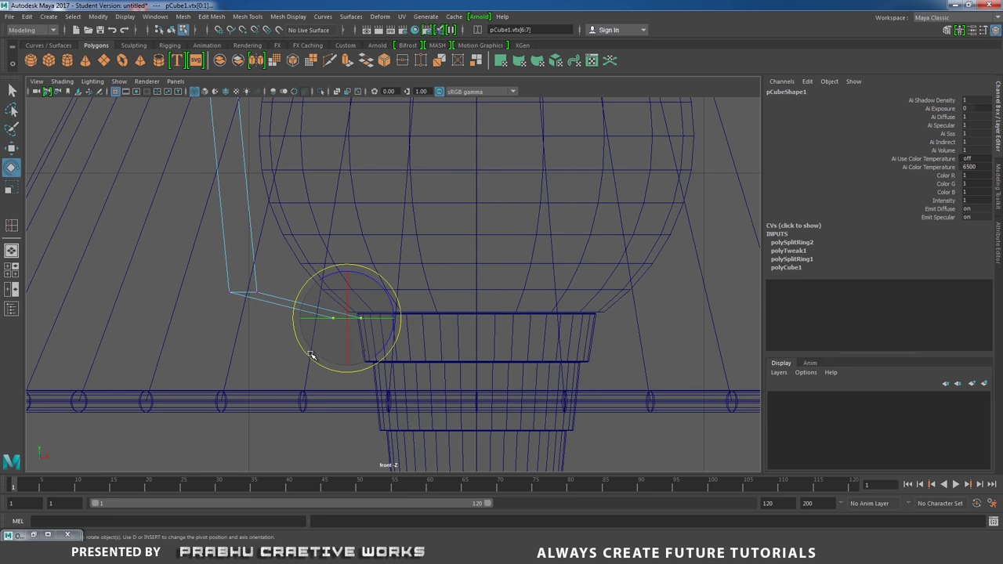
pyautogui.moveTo(308, 358); pyautogui.dragTo(391, 324)
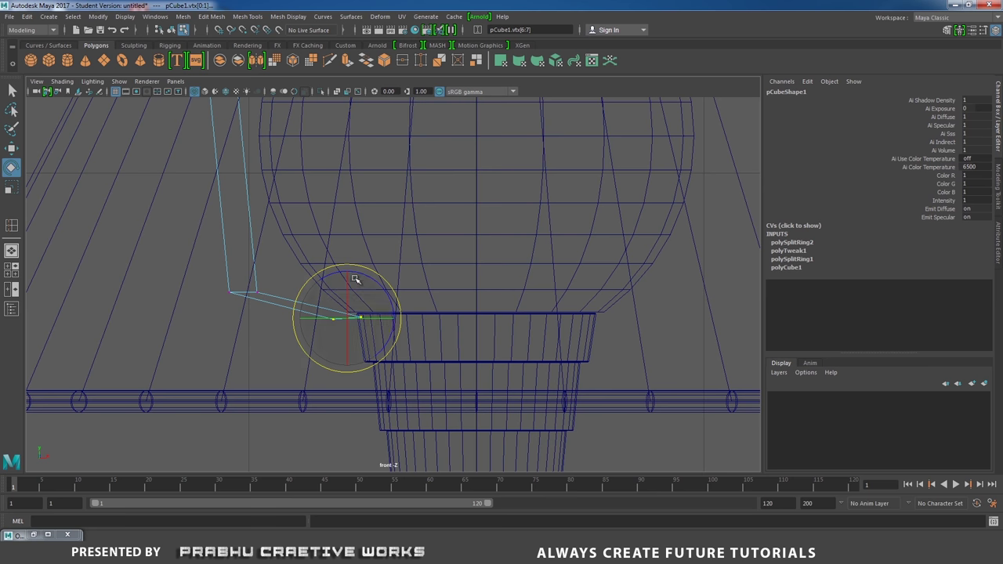
pyautogui.moveTo(365, 278); pyautogui.dragTo(7, 359)
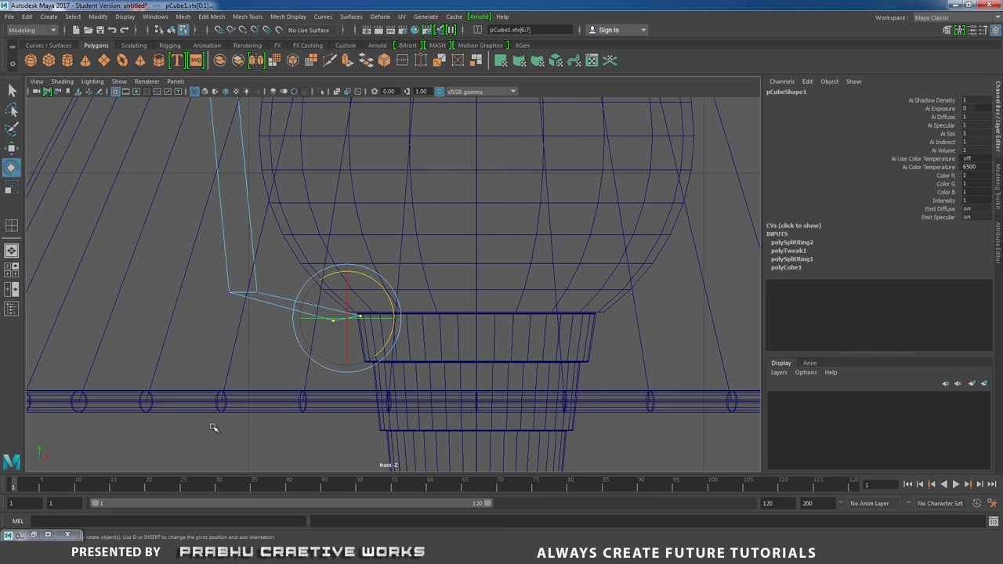
pyautogui.moveTo(327, 277); pyautogui.dragTo(362, 339)
pyautogui.press('w')
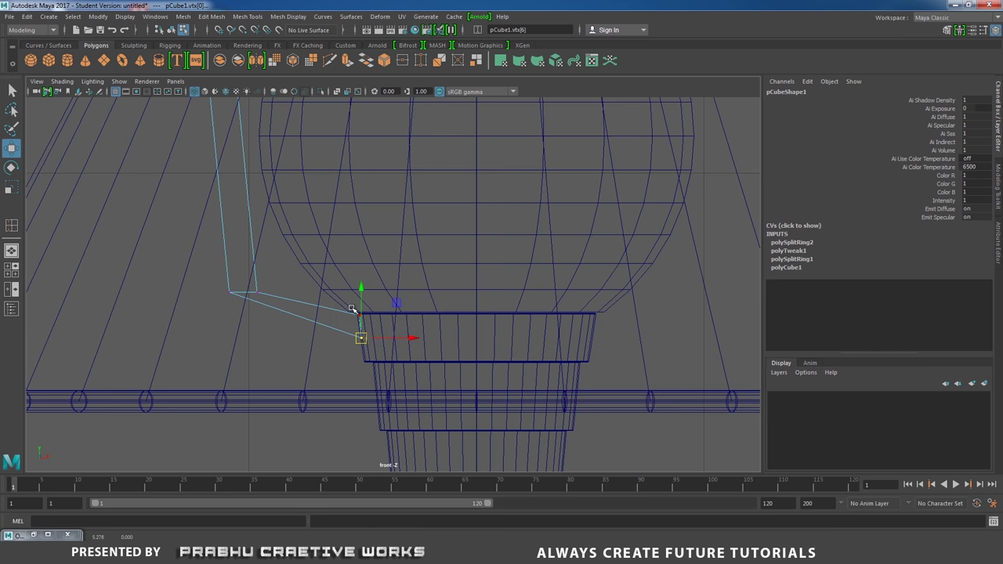
# Insert an edge loop across the bar's short bottom segment and move it downward to start rounding the bend toward the light slot
pyautogui.click(358, 315)
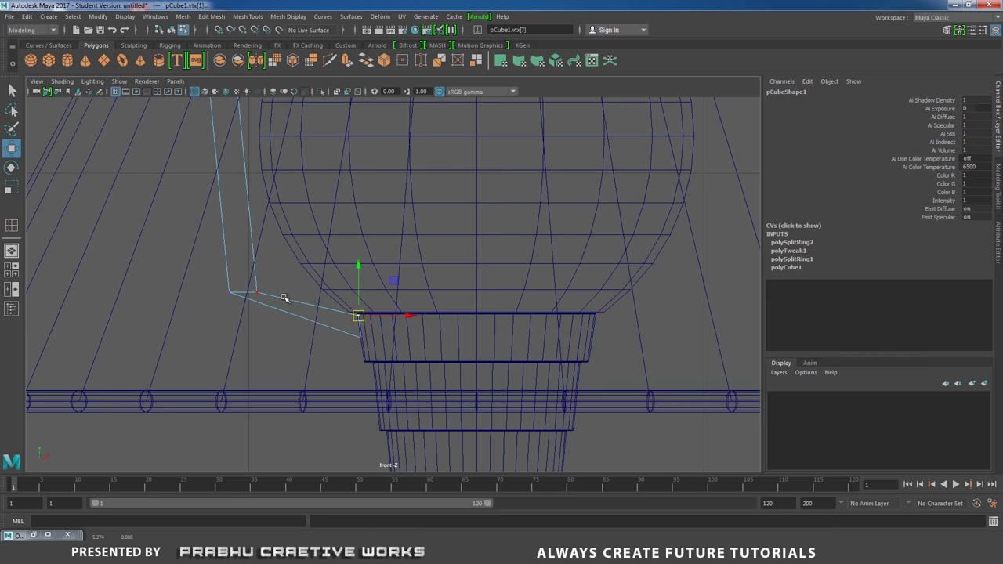
pyautogui.moveTo(282, 301); pyautogui.dragTo(288, 258, button='right')
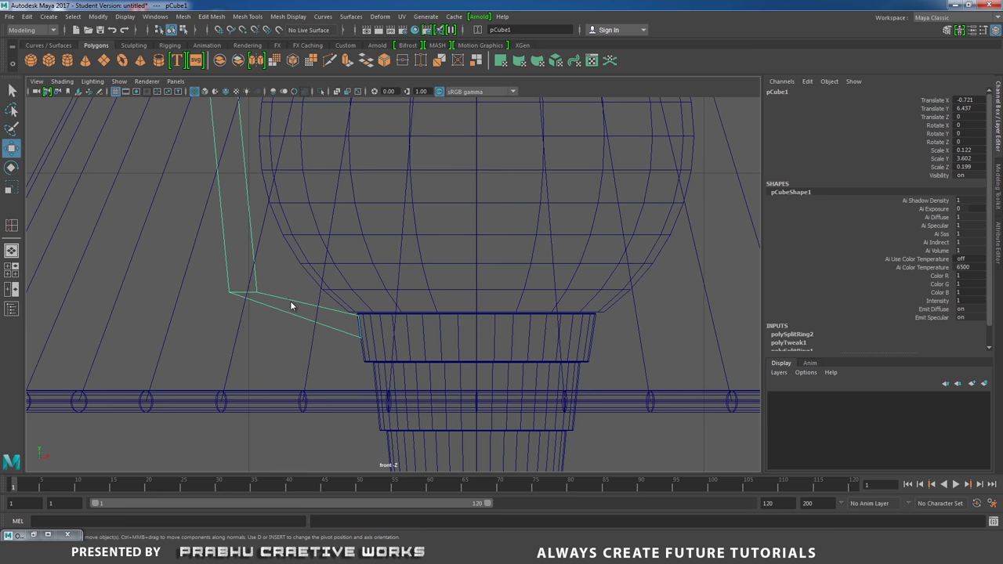
pyautogui.keyDown('shift'); pyautogui.moveTo(290, 302); pyautogui.dragTo(259, 313, button='right'); pyautogui.keyUp('shift')
pyautogui.click(302, 304)
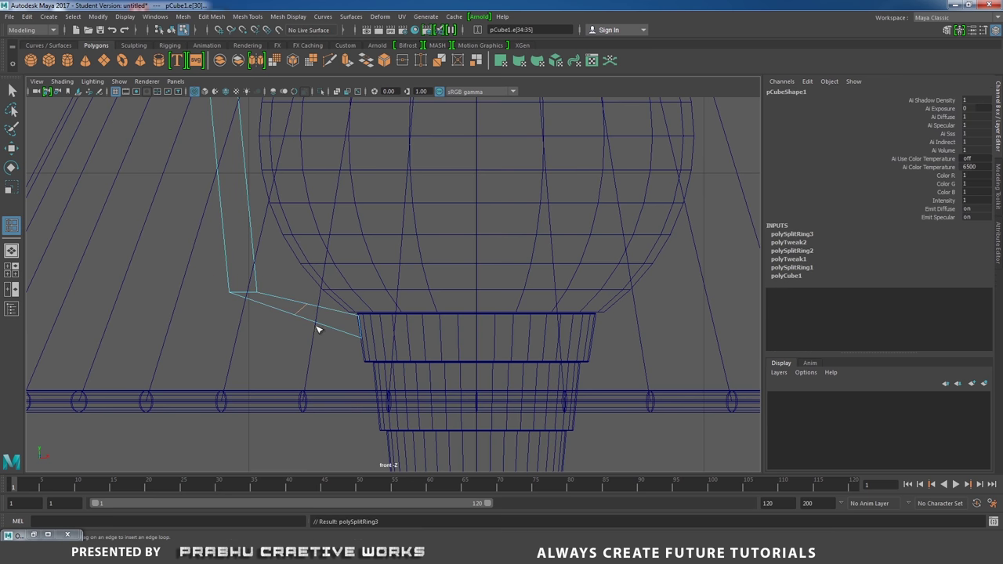
pyautogui.press('w')
pyautogui.moveTo(300, 310); pyautogui.dragTo(290, 326)
# Insert an edge loop halfway along the bar's vertical segment beside the bulb and move it outward, away from the bulb
pyautogui.keyDown('alt'); pyautogui.moveTo(264, 212); pyautogui.dragTo(347, 376, button='middle'); pyautogui.keyUp('alt')
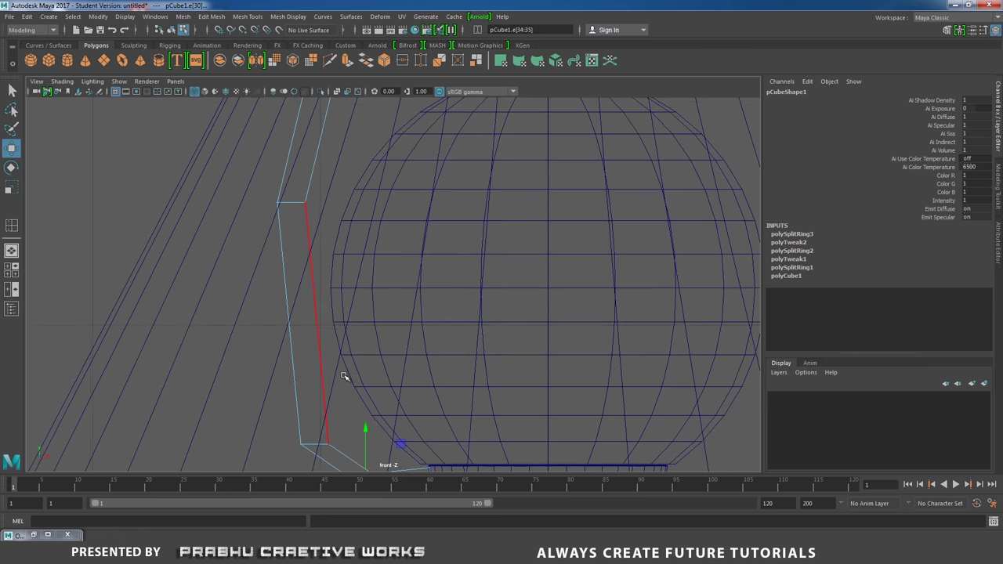
pyautogui.keyDown('shift'); pyautogui.moveTo(317, 342); pyautogui.dragTo(318, 409, button='right'); pyautogui.keyUp('shift')
pyautogui.click(320, 335)
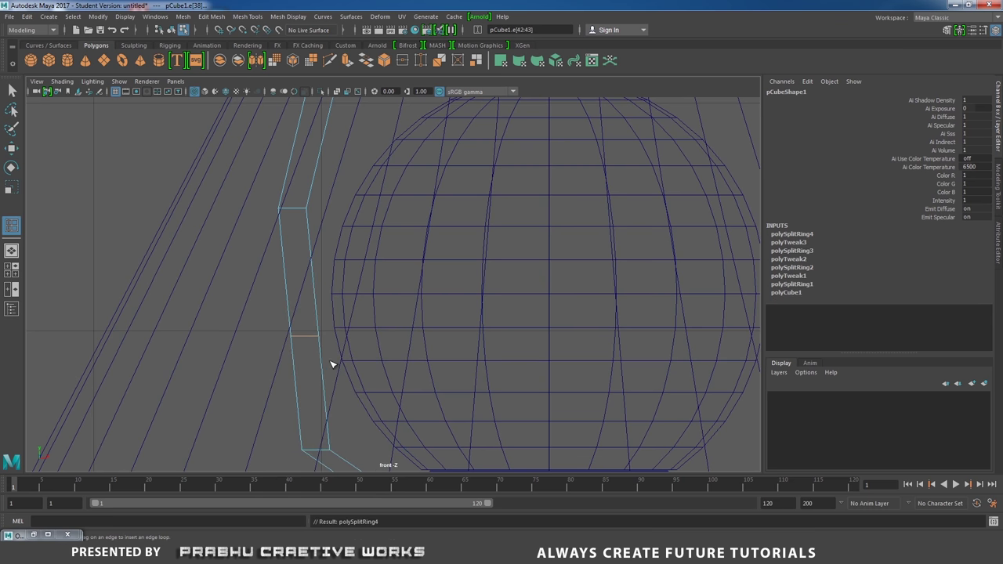
pyautogui.press('w')
pyautogui.moveTo(304, 336); pyautogui.dragTo(289, 341)
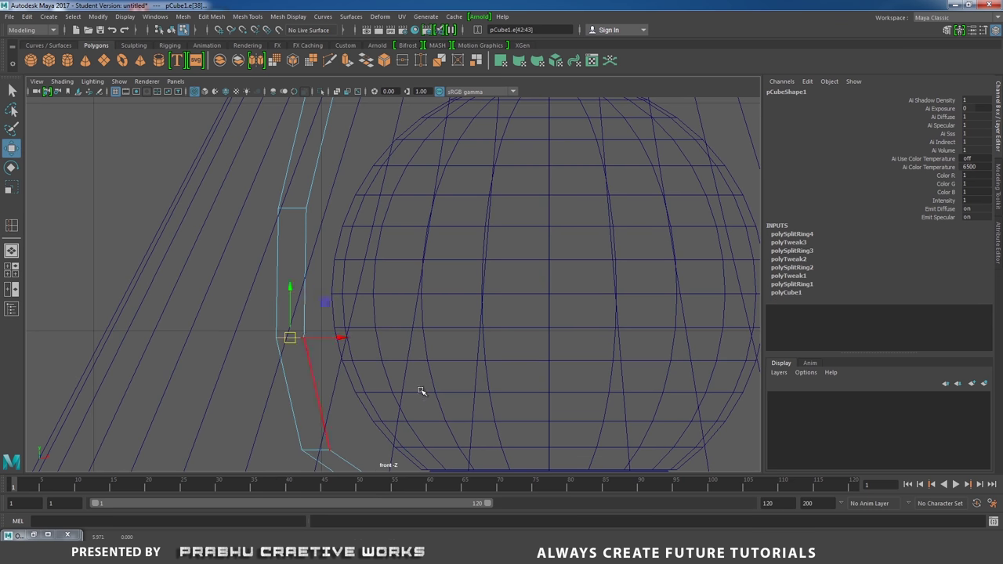
# Insert another edge loop in the middle of the bar's bottom bend and move it slightly outward and down to round the curve
pyautogui.keyDown('alt'); pyautogui.moveTo(419, 392); pyautogui.dragTo(503, 389, button='right'); pyautogui.keyUp('alt')
pyautogui.keyDown('alt'); pyautogui.moveTo(395, 335); pyautogui.dragTo(400, 293, button='middle'); pyautogui.keyUp('alt')
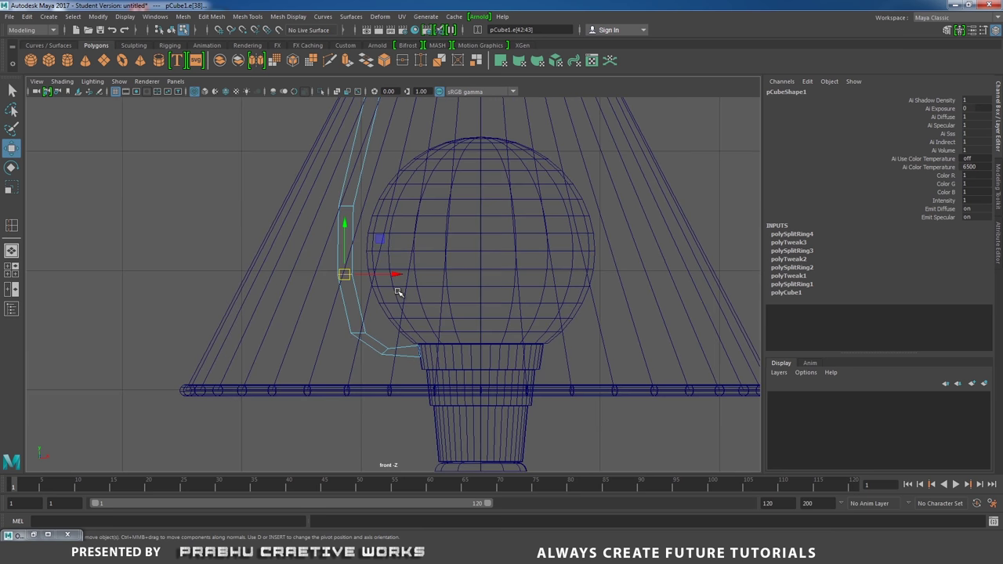
pyautogui.keyDown('alt'); pyautogui.moveTo(400, 293); pyautogui.dragTo(571, 424, button='right'); pyautogui.keyUp('alt')
pyautogui.press('g')
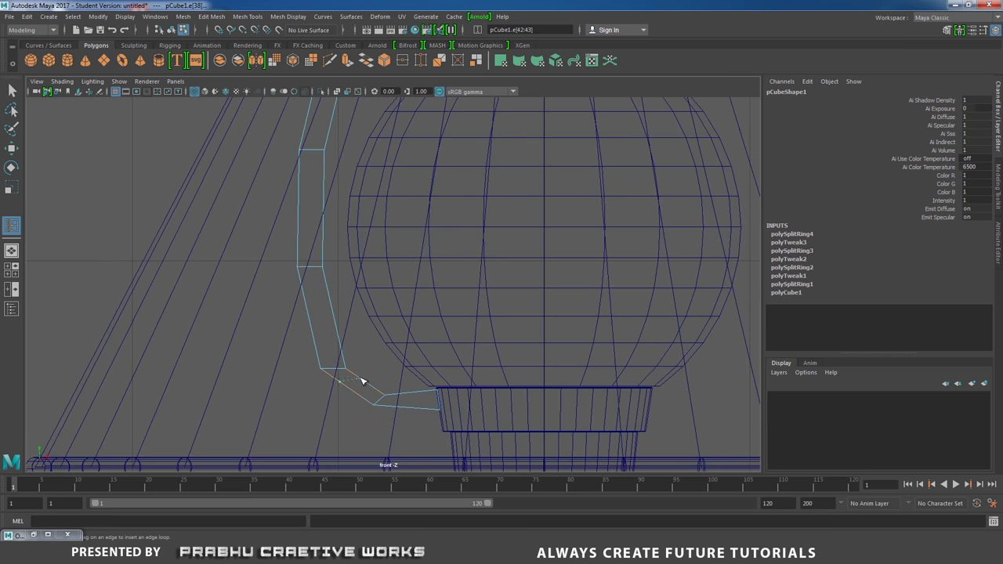
pyautogui.click(367, 387)
pyautogui.press('w')
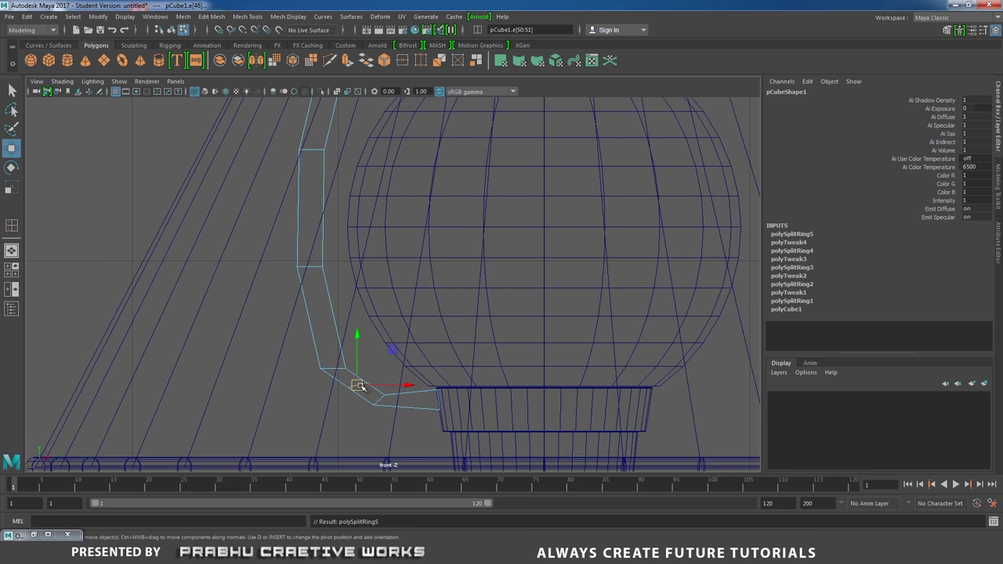
pyautogui.click(352, 392)
# Adjust the two inner vertices of the bottom bend slightly to even out the bar's thickness
pyautogui.keyDown('alt'); pyautogui.moveTo(352, 392); pyautogui.dragTo(531, 452, button='right'); pyautogui.keyUp('alt')
pyautogui.keyDown('alt'); pyautogui.moveTo(530, 452); pyautogui.dragTo(526, 351, button='middle'); pyautogui.keyUp('alt')
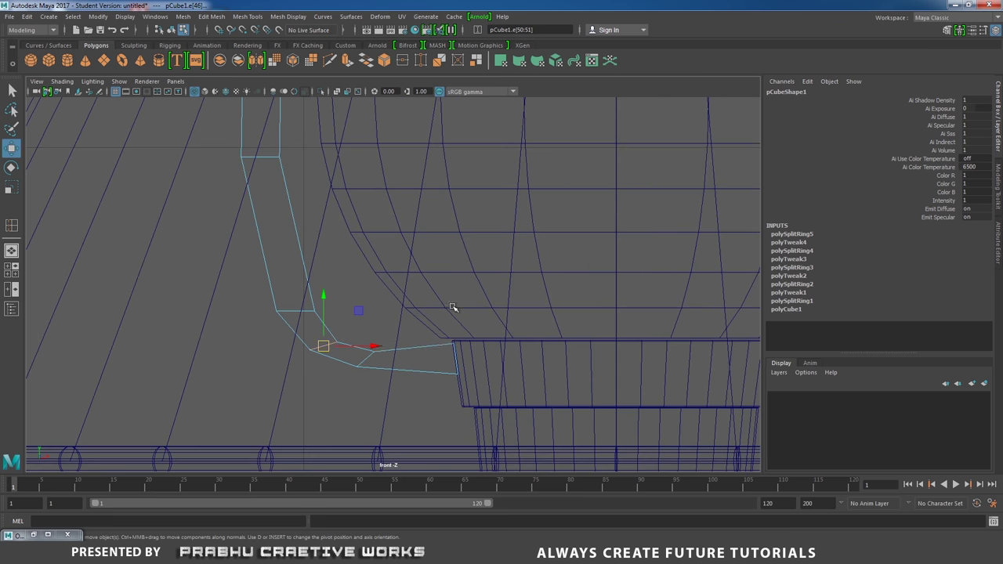
pyautogui.moveTo(406, 349); pyautogui.dragTo(361, 283, button='right')
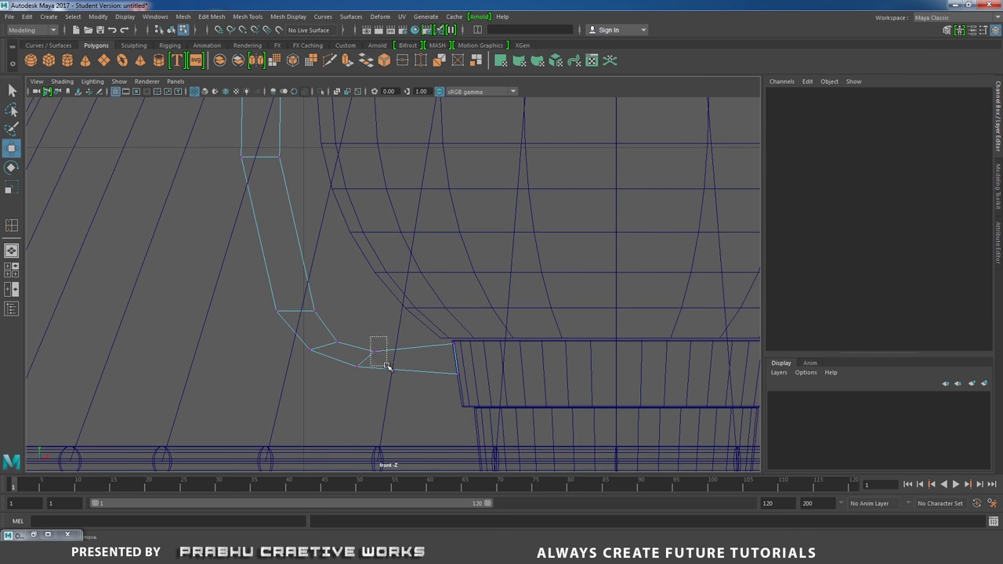
pyautogui.click(376, 350)
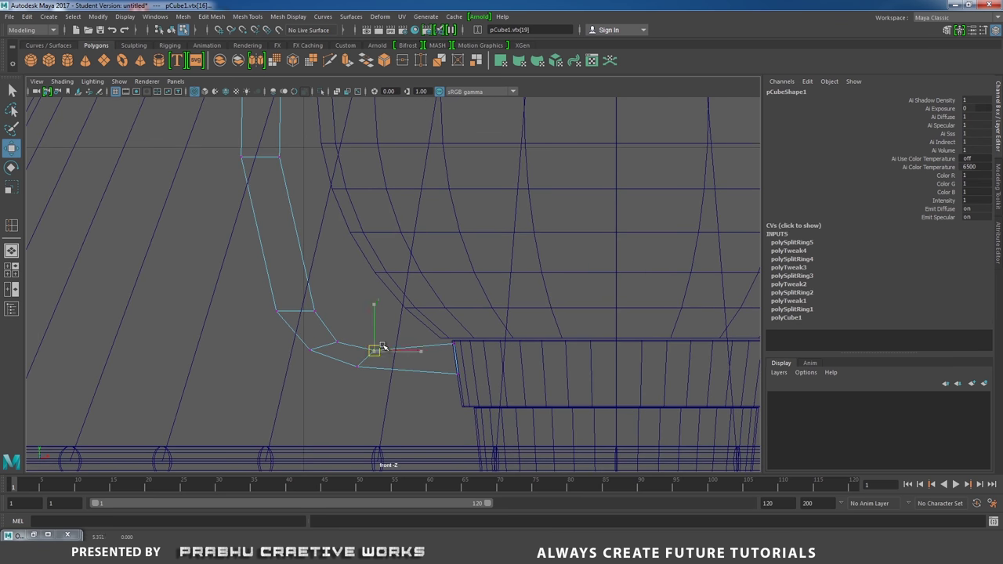
pyautogui.click(335, 338)
# Insert an edge loop halfway along the bar's upper section and move it slightly outward toward the lampshade, then return to object mode
pyautogui.scroll(-5, 376, 352)
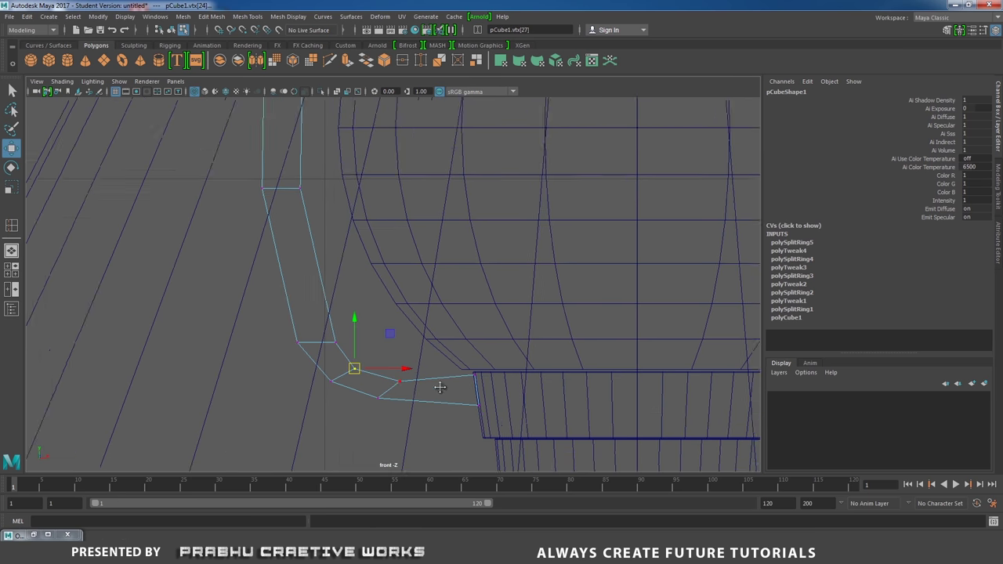
pyautogui.scroll(-3, 400, 227)
pyautogui.scroll(3, 400, 227)
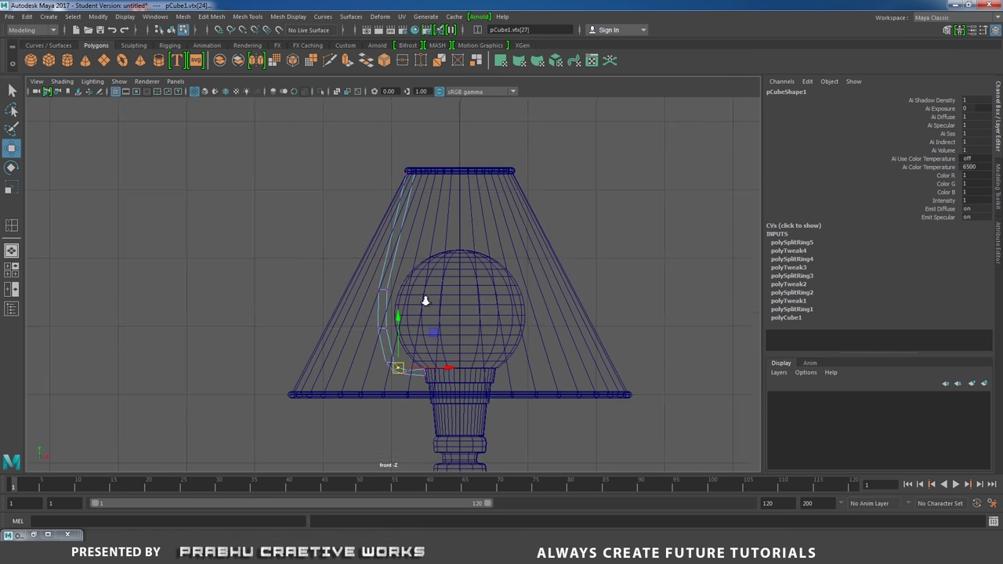
pyautogui.press('y')
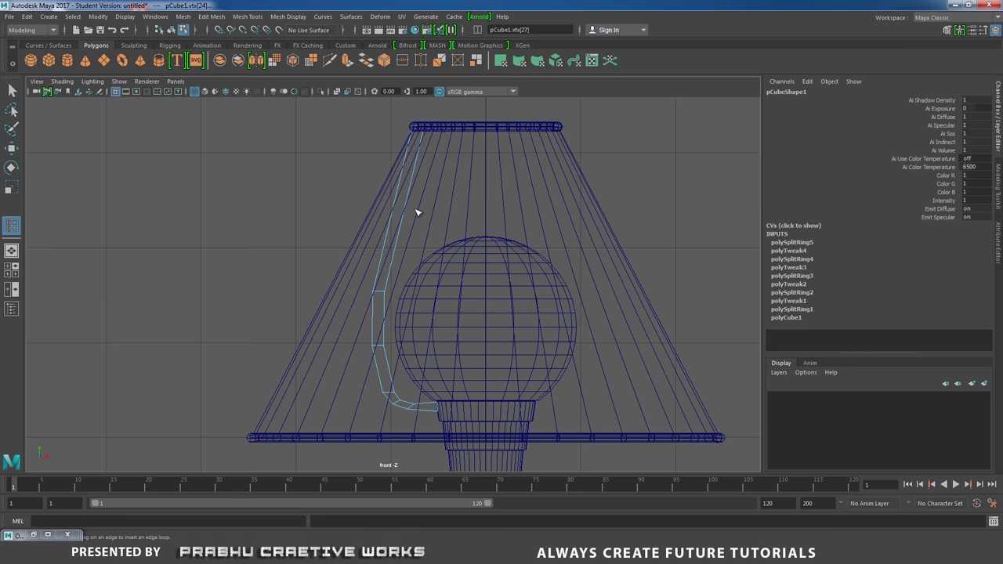
pyautogui.click(406, 210)
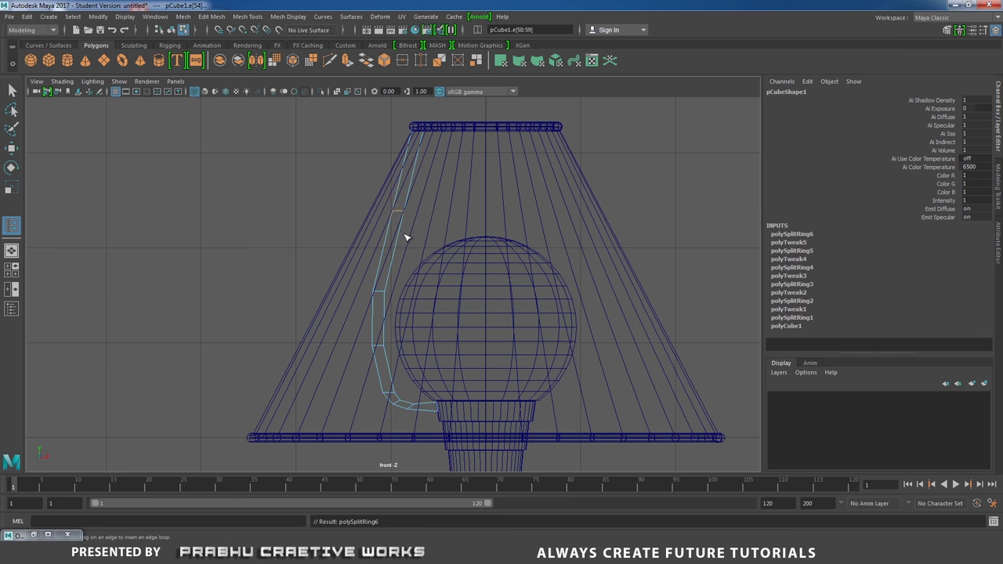
pyautogui.press('w')
pyautogui.click(393, 212)
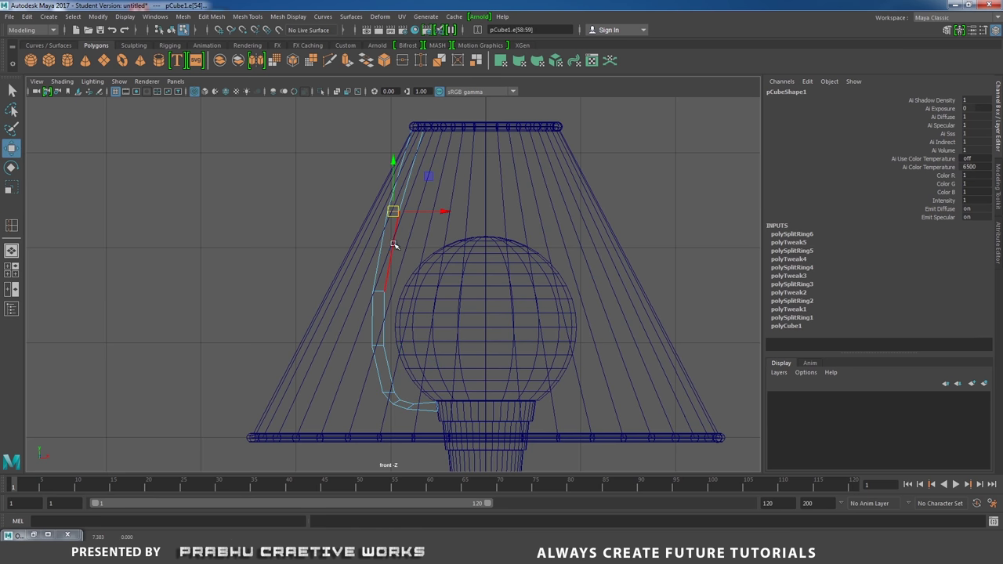
pyautogui.moveTo(393, 243); pyautogui.dragTo(436, 224, button='right')
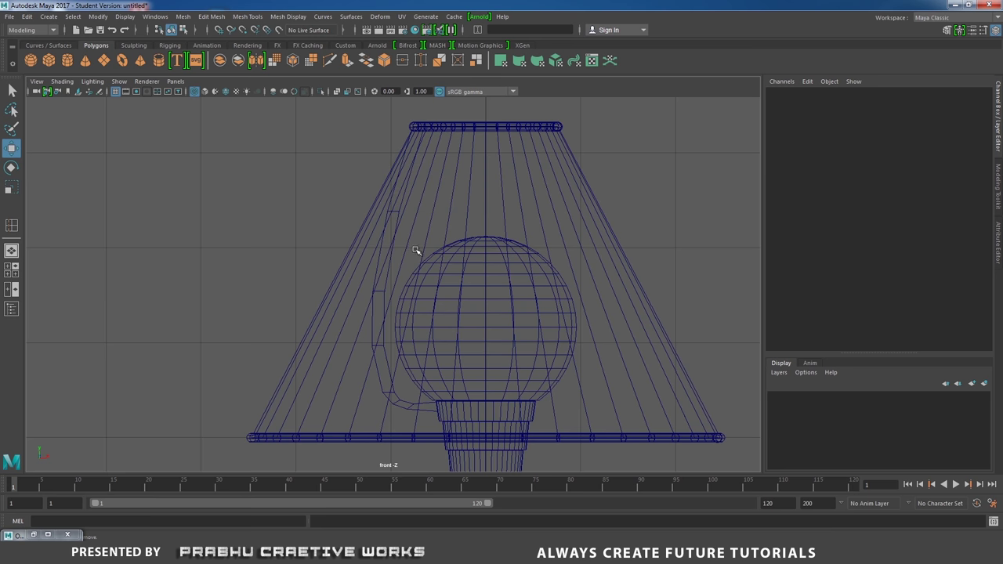
# Insert a supporting edge loop close to the bar's top end, just below the lampshade's upper rim
pyautogui.click(427, 151)
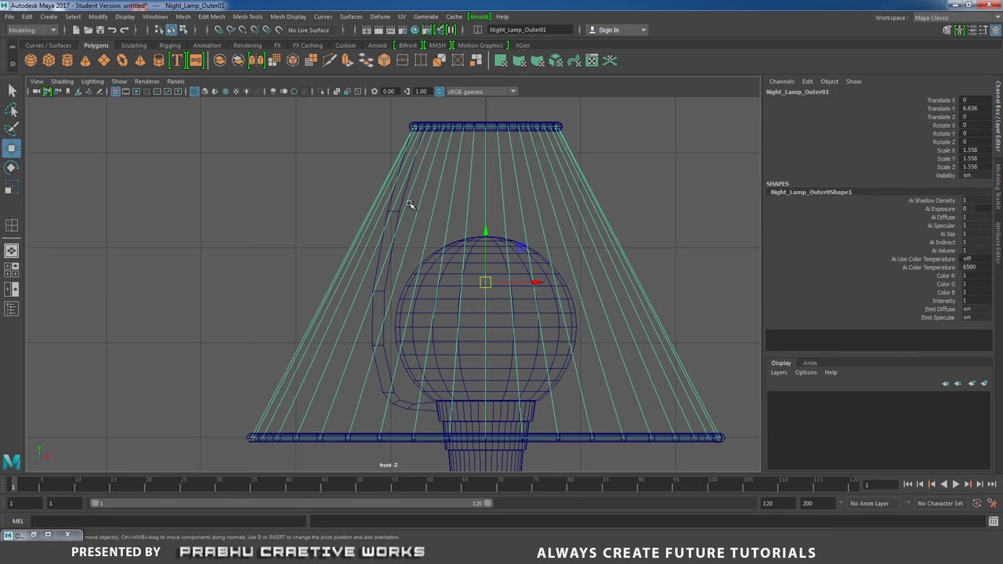
pyautogui.click(301, 200)
pyautogui.scroll(1, 445, 310)
pyautogui.keyDown('alt'); pyautogui.moveTo(448, 313); pyautogui.dragTo(403, 342, button='middle'); pyautogui.keyUp('alt')
pyautogui.click(394, 281)
pyautogui.keyDown('shift'); pyautogui.moveTo(327, 181); pyautogui.dragTo(279, 196, button='right'); pyautogui.keyUp('shift')
pyautogui.click(416, 133)
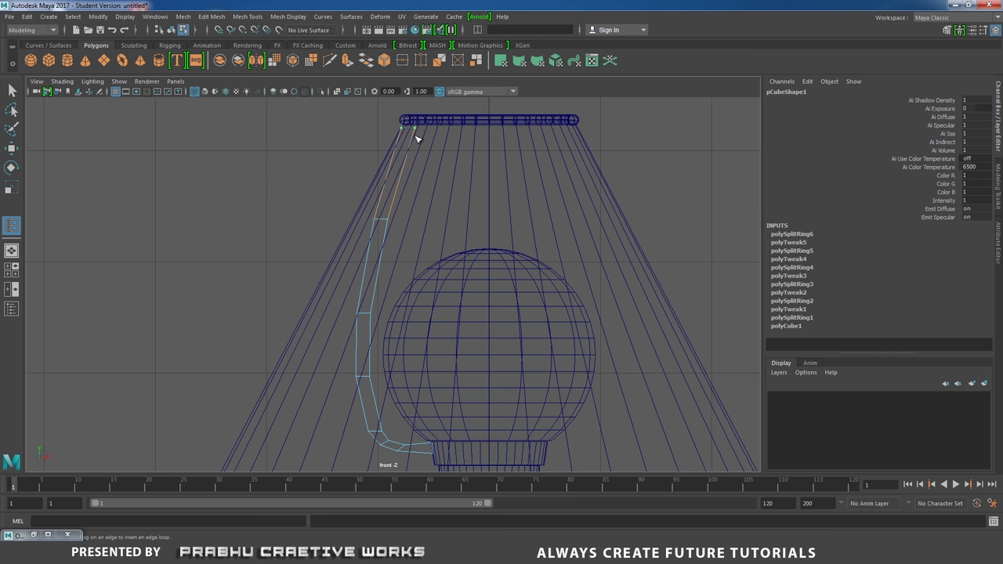
pyautogui.click(416, 138)
pyautogui.press('w')
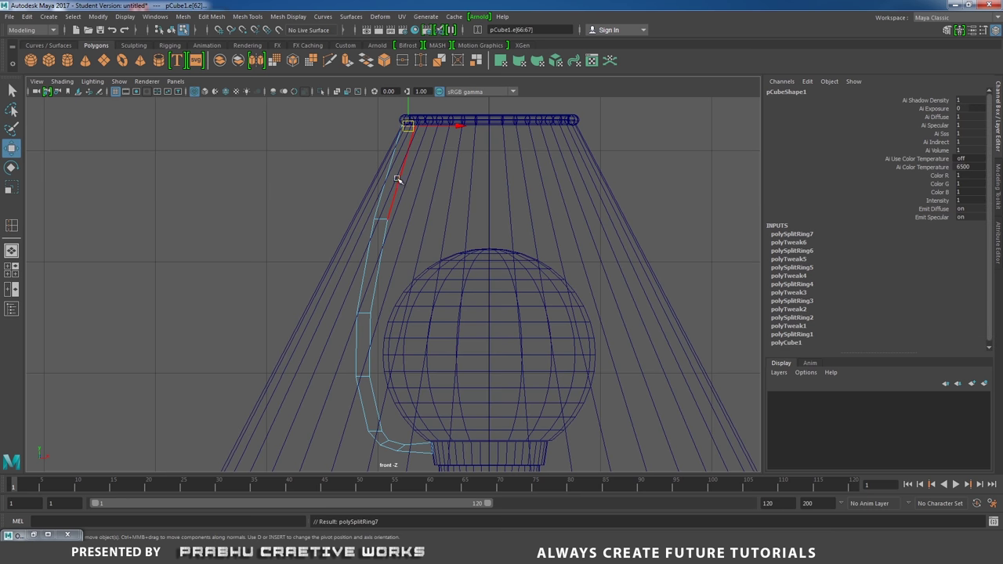
pyautogui.moveTo(404, 173); pyautogui.dragTo(446, 163, button='right')
# Isolate the support bar and display it shaded in the perspective view
pyautogui.click(405, 190)
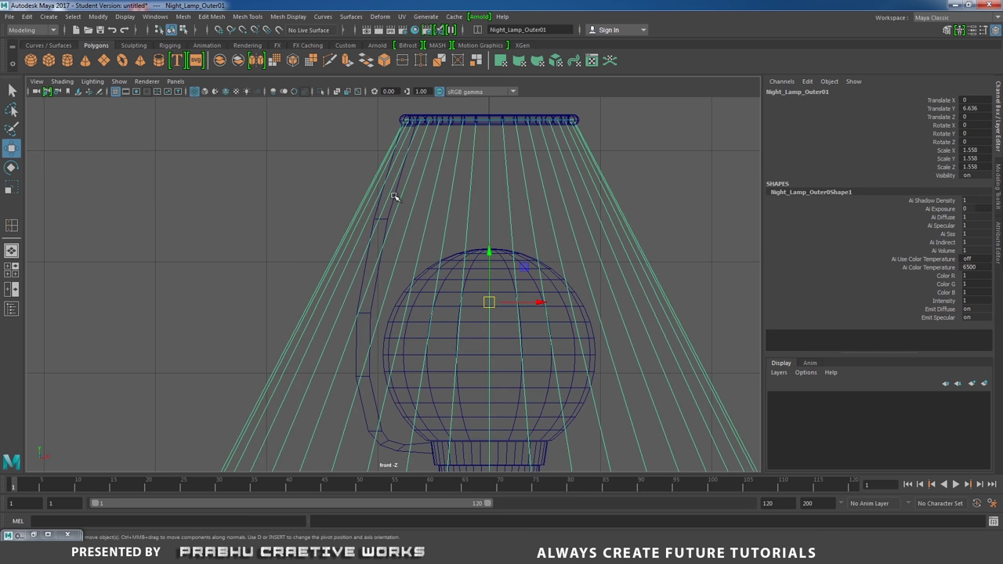
pyautogui.click(391, 199)
pyautogui.click(322, 91)
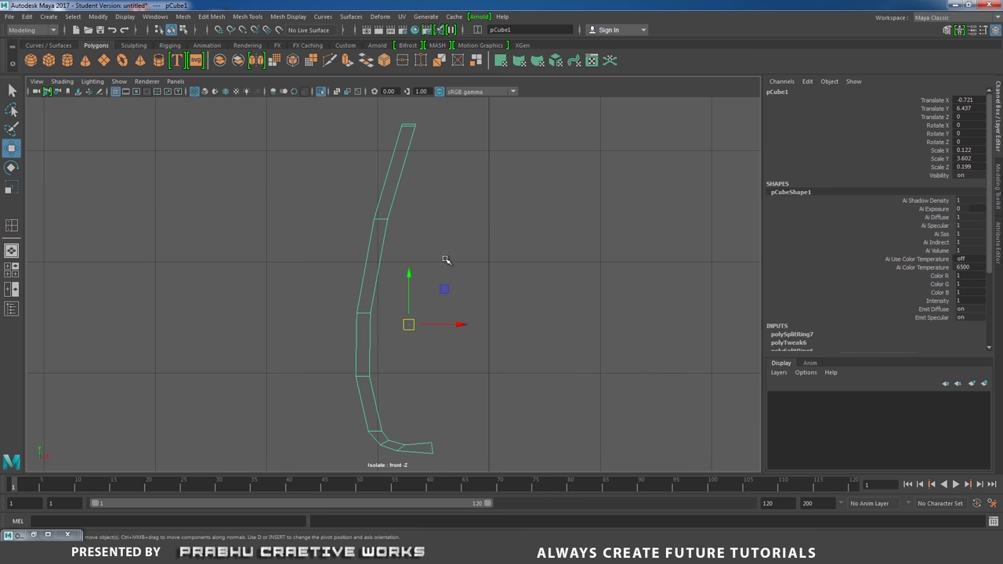
pyautogui.press('space')
pyautogui.moveTo(455, 270); pyautogui.dragTo(459, 239)
pyautogui.keyDown('alt'); pyautogui.moveTo(445, 252); pyautogui.dragTo(489, 282); pyautogui.keyUp('alt')
pyautogui.press('5')
pyautogui.click(452, 239)
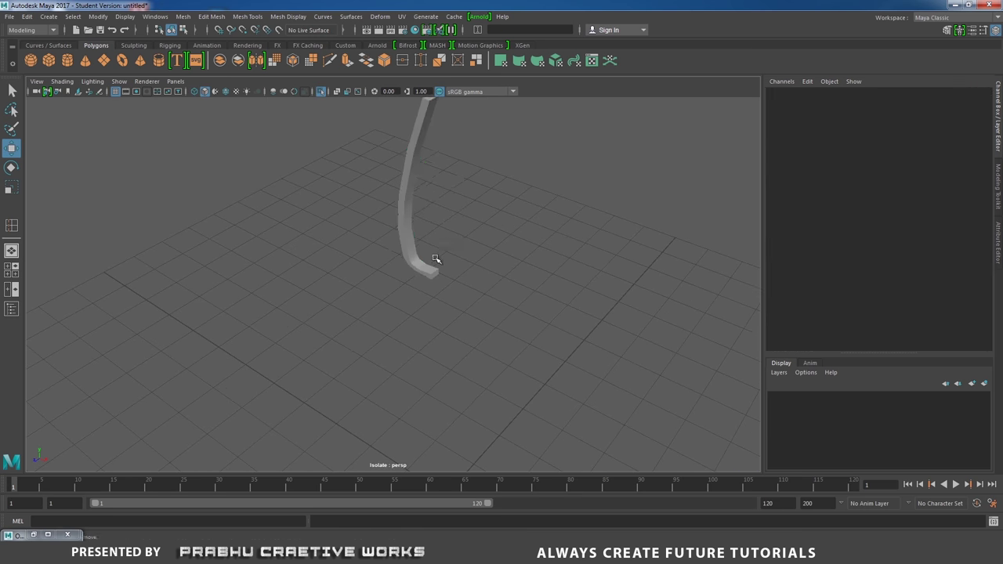
# Select the inner cross edges of the bar's bottom bend and move them slightly upward
pyautogui.keyDown('alt'); pyautogui.moveTo(580, 407); pyautogui.dragTo(666, 355); pyautogui.keyUp('alt')
pyautogui.scroll(4, 663, 314)
pyautogui.click(458, 170)
pyautogui.keyDown('alt'); pyautogui.moveTo(495, 237); pyautogui.dragTo(472, 224); pyautogui.keyUp('alt')
pyautogui.moveTo(467, 211); pyautogui.dragTo(466, 186, button='right')
pyautogui.click(442, 203)
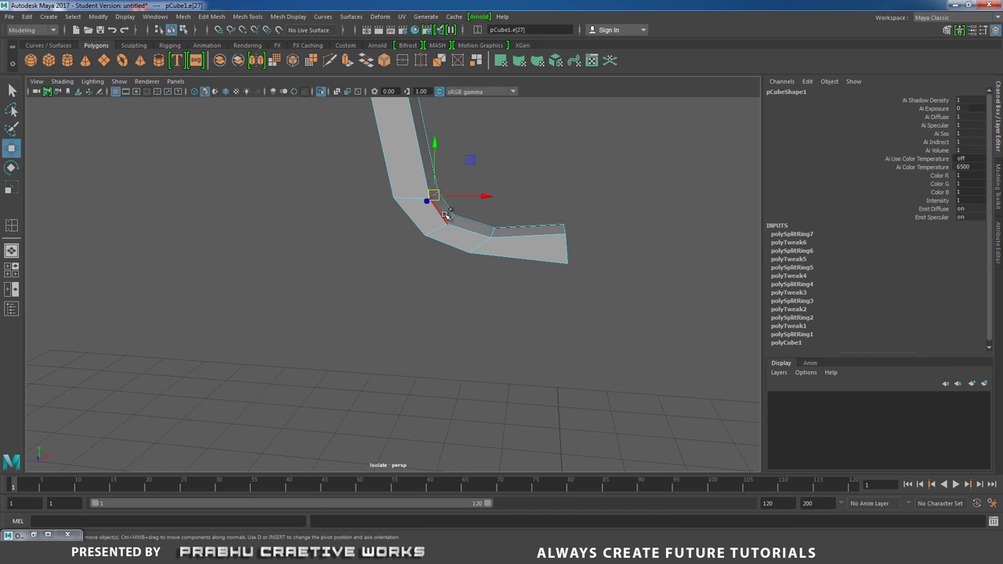
pyautogui.click(485, 234)
pyautogui.click(488, 235)
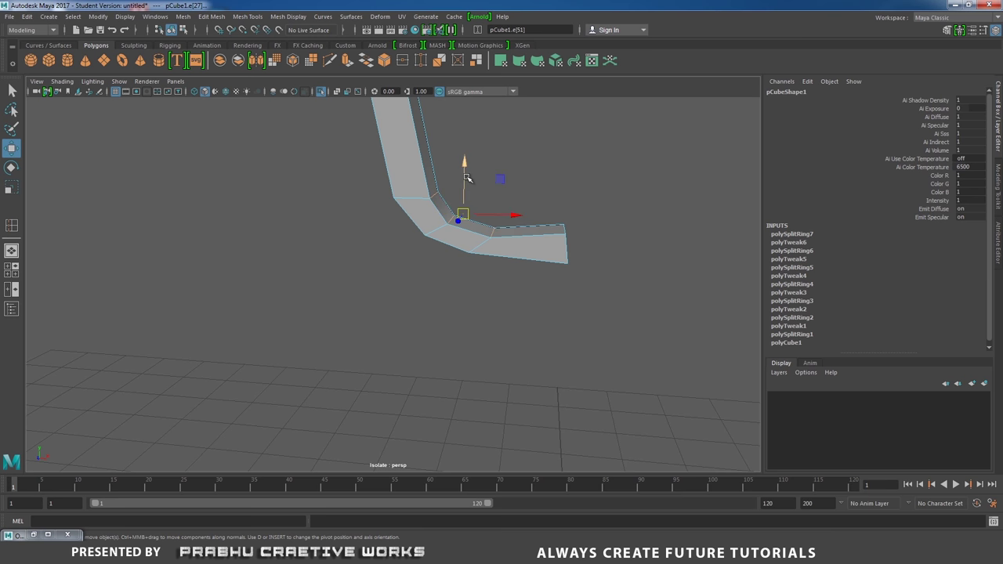
pyautogui.click(466, 157)
pyautogui.keyDown('alt'); pyautogui.moveTo(526, 201); pyautogui.dragTo(399, 243); pyautogui.keyUp('alt')
# Insert a supporting edge loop around the bar close to its bottom end face
pyautogui.moveTo(399, 243); pyautogui.dragTo(419, 224, button='right')
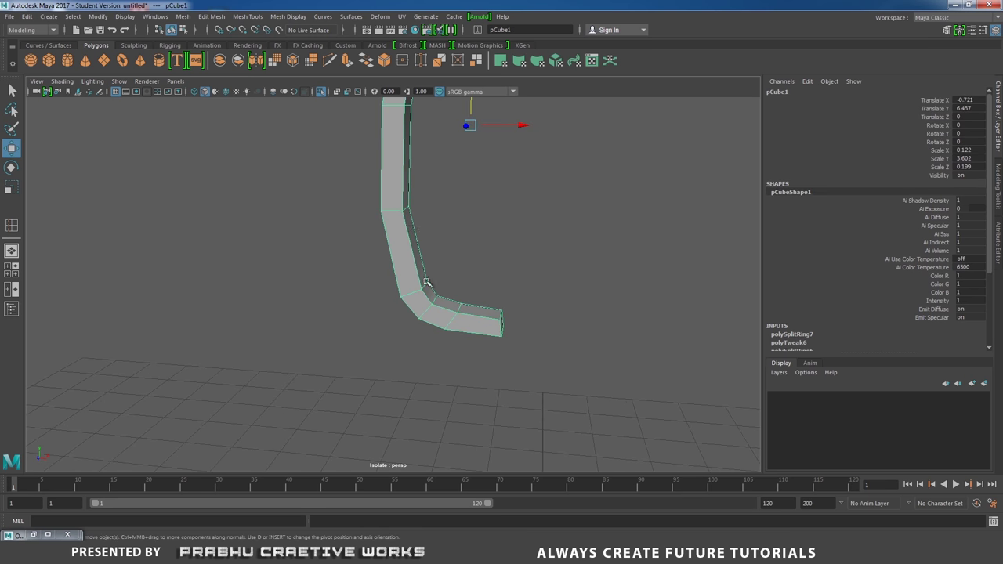
pyautogui.keyDown('alt'); pyautogui.moveTo(489, 304); pyautogui.dragTo(427, 331); pyautogui.keyUp('alt')
pyautogui.keyDown('alt'); pyautogui.moveTo(428, 332); pyautogui.dragTo(477, 342, button='right'); pyautogui.keyUp('alt')
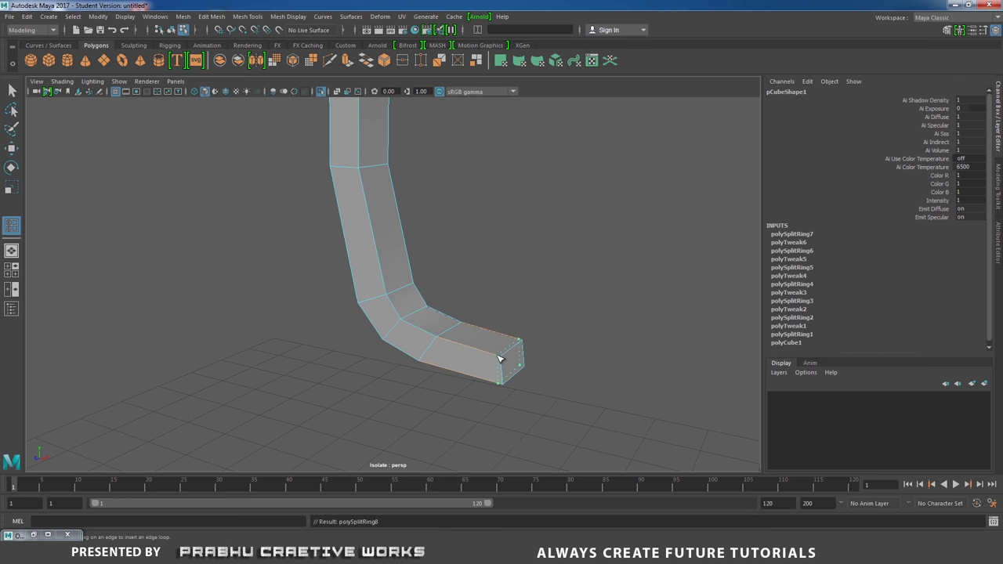
pyautogui.keyDown('ctrl'); pyautogui.click(498, 358); pyautogui.keyUp('ctrl')
# Insert four lengthwise supporting edge loops along the bar, placed close to its long corner edges
pyautogui.keyDown('alt'); pyautogui.moveTo(499, 358); pyautogui.dragTo(340, 361); pyautogui.keyUp('alt')
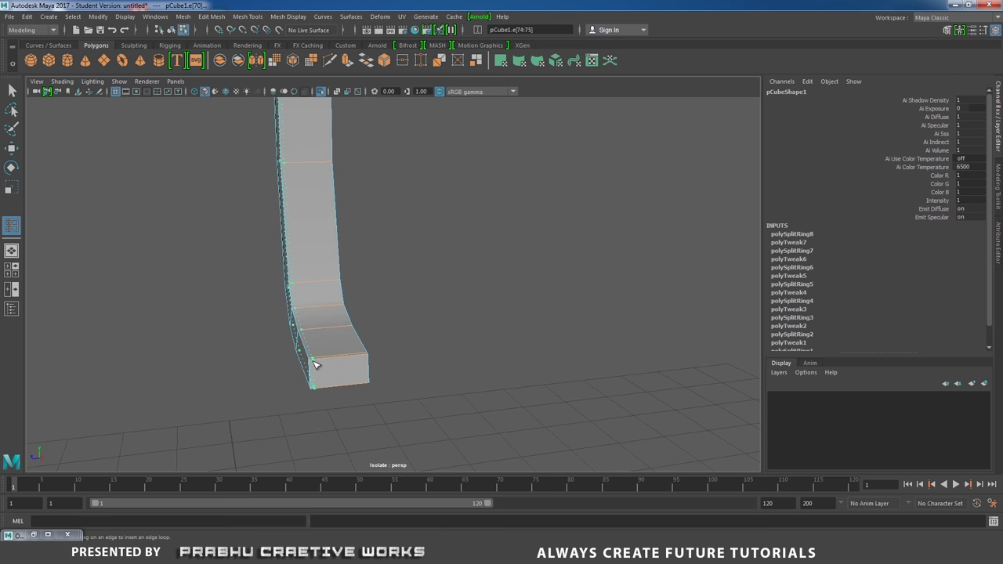
pyautogui.keyDown('ctrl'); pyautogui.click(346, 362); pyautogui.keyUp('ctrl')
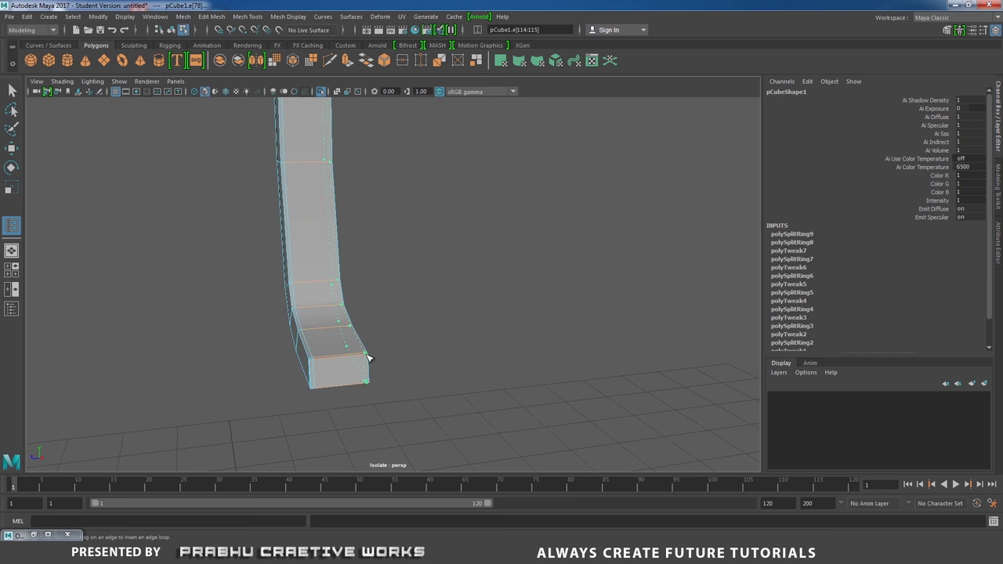
pyautogui.keyDown('ctrl'); pyautogui.click(369, 359); pyautogui.keyUp('ctrl')
pyautogui.keyDown('alt'); pyautogui.moveTo(368, 358); pyautogui.dragTo(377, 465); pyautogui.keyUp('alt')
pyautogui.keyDown('alt'); pyautogui.moveTo(383, 228); pyautogui.dragTo(401, 268); pyautogui.keyUp('alt')
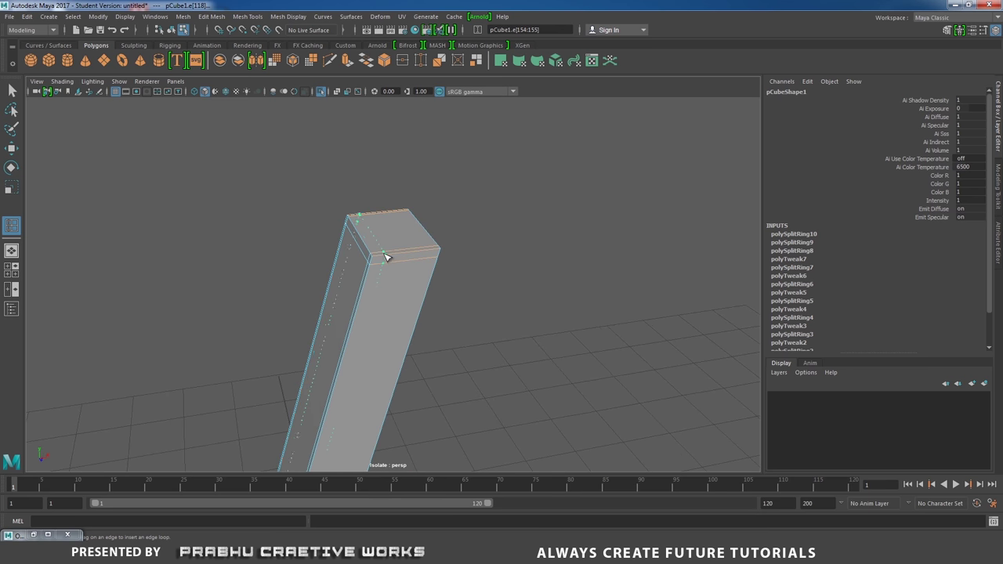
pyautogui.keyDown('ctrl'); pyautogui.click(378, 260); pyautogui.keyUp('ctrl')
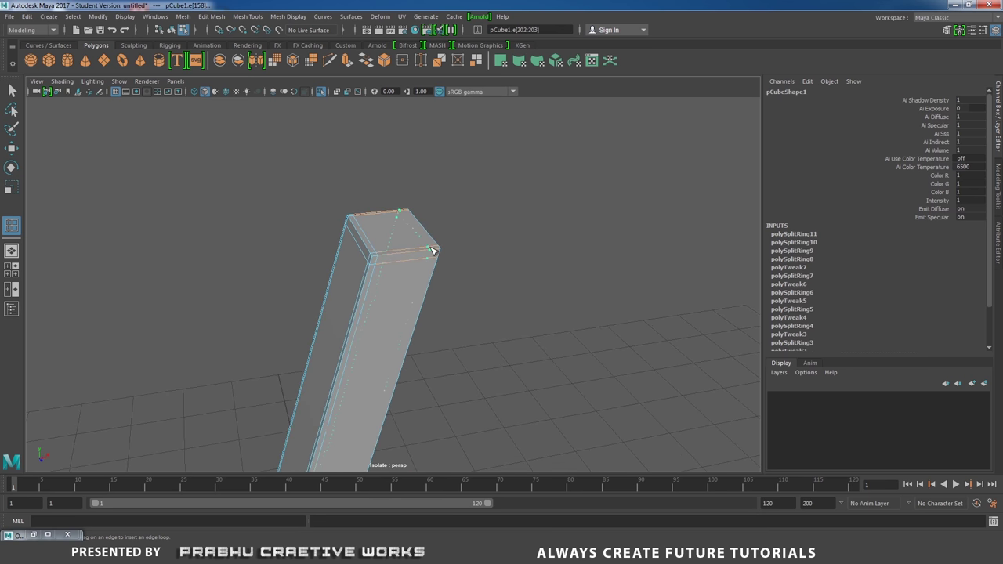
pyautogui.click(437, 250)
pyautogui.keyDown('alt'); pyautogui.moveTo(398, 276); pyautogui.dragTo(311, 260); pyautogui.keyUp('alt')
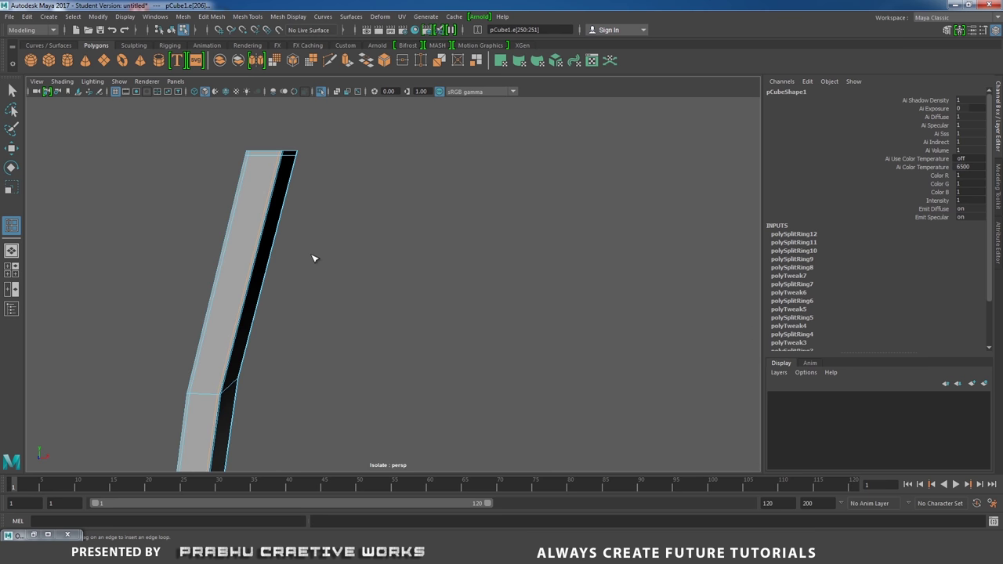
pyautogui.press('w')
# Return to object mode, turn on smooth mesh preview for the bar and inspect its curve down to the bottom bend
pyautogui.moveTo(269, 217); pyautogui.dragTo(308, 195, button='right')
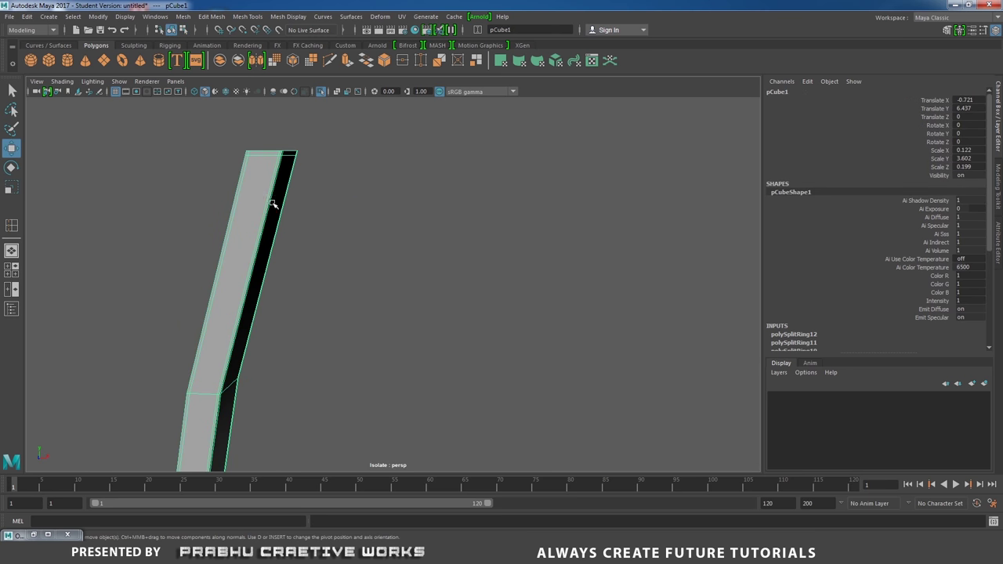
pyautogui.click(450, 277)
pyautogui.keyDown('alt'); pyautogui.moveTo(450, 277); pyautogui.dragTo(294, 274); pyautogui.keyUp('alt')
pyautogui.click(294, 274)
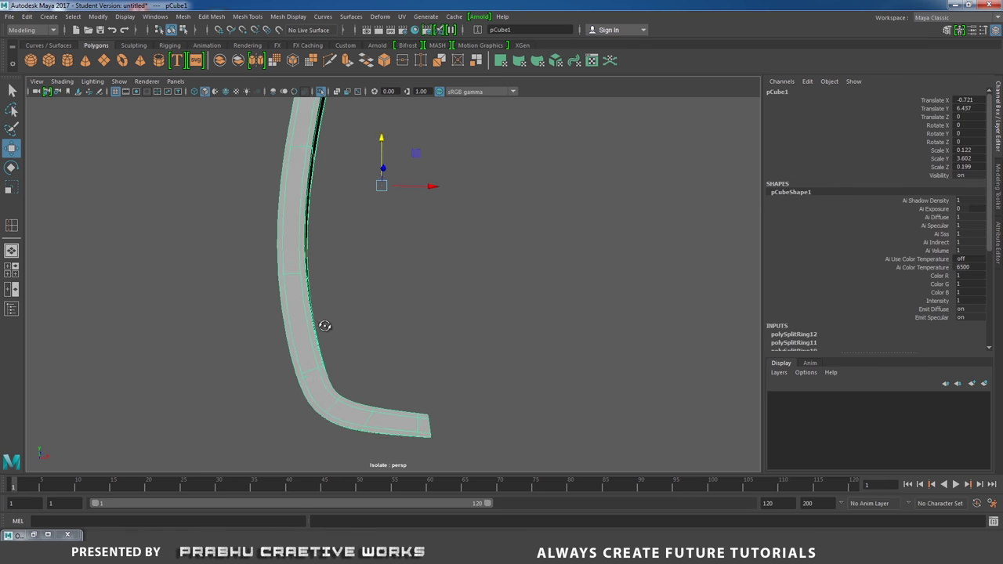
# Adjust the vertices of the bar's bottom bend slightly to refine its curve, and return to object mode
pyautogui.keyDown('alt'); pyautogui.moveTo(325, 325); pyautogui.dragTo(403, 243); pyautogui.keyUp('alt')
pyautogui.rightClick(407, 231)
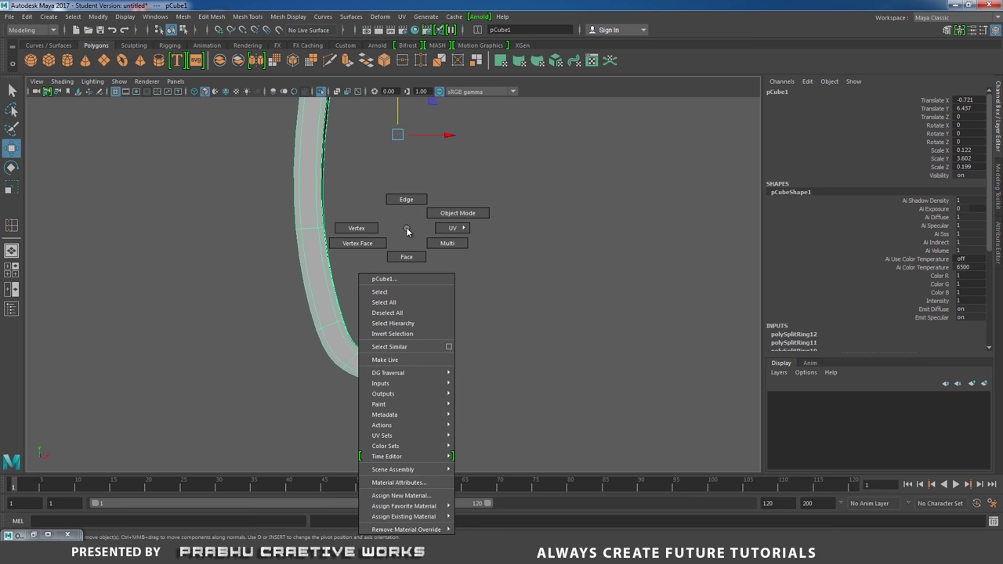
pyautogui.click(357, 228)
pyautogui.moveTo(235, 273); pyautogui.dragTo(312, 320)
pyautogui.keyDown('alt'); pyautogui.moveTo(382, 335); pyautogui.dragTo(350, 321); pyautogui.keyUp('alt')
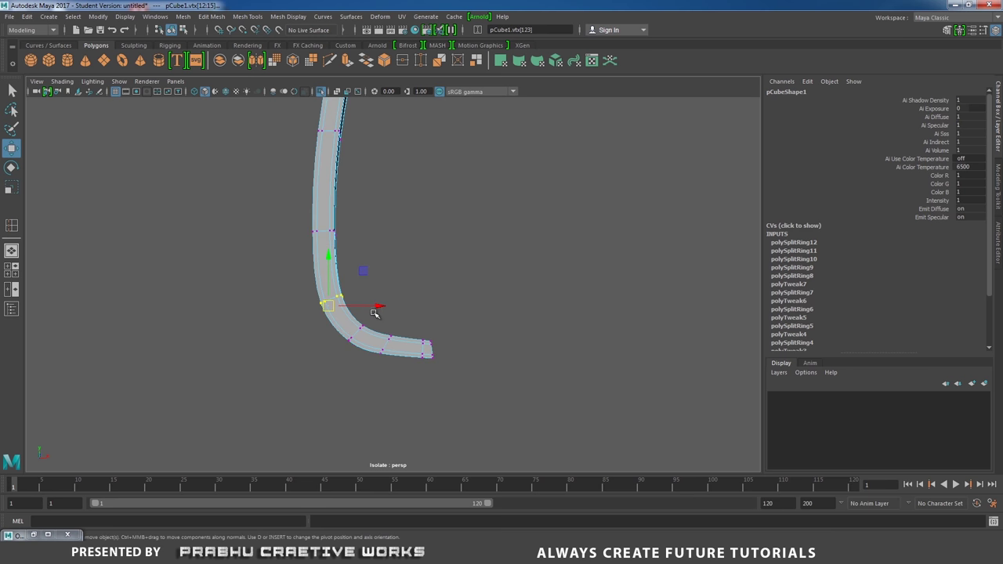
pyautogui.moveTo(335, 358); pyautogui.dragTo(324, 279)
pyautogui.click(343, 360)
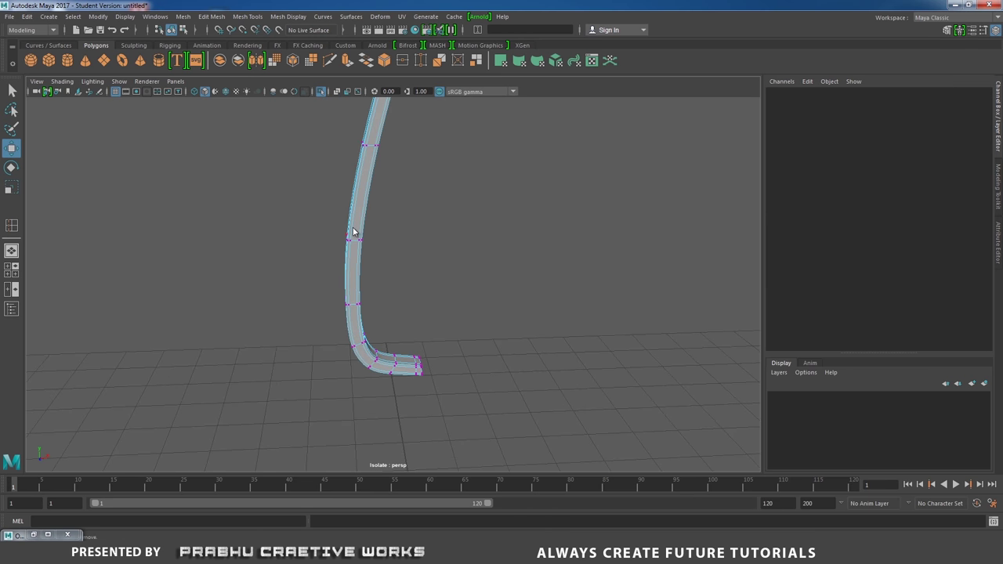
pyautogui.press('F8')
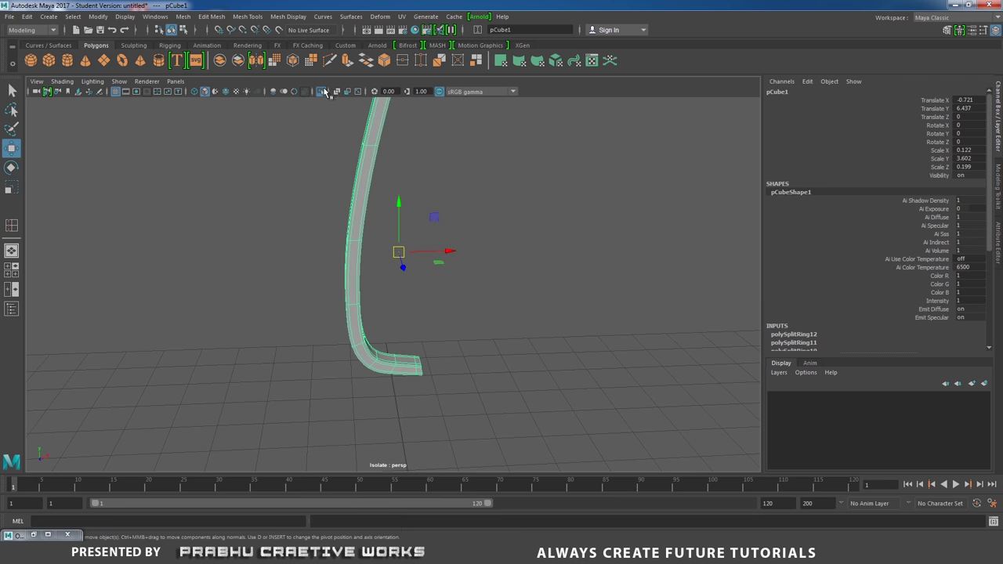
# Turn off the isolated view and check from below how the support bar fits inside the lampshade
pyautogui.click(324, 92)
pyautogui.keyDown('alt'); pyautogui.moveTo(492, 239); pyautogui.dragTo(327, 219, button='right'); pyautogui.keyUp('alt')
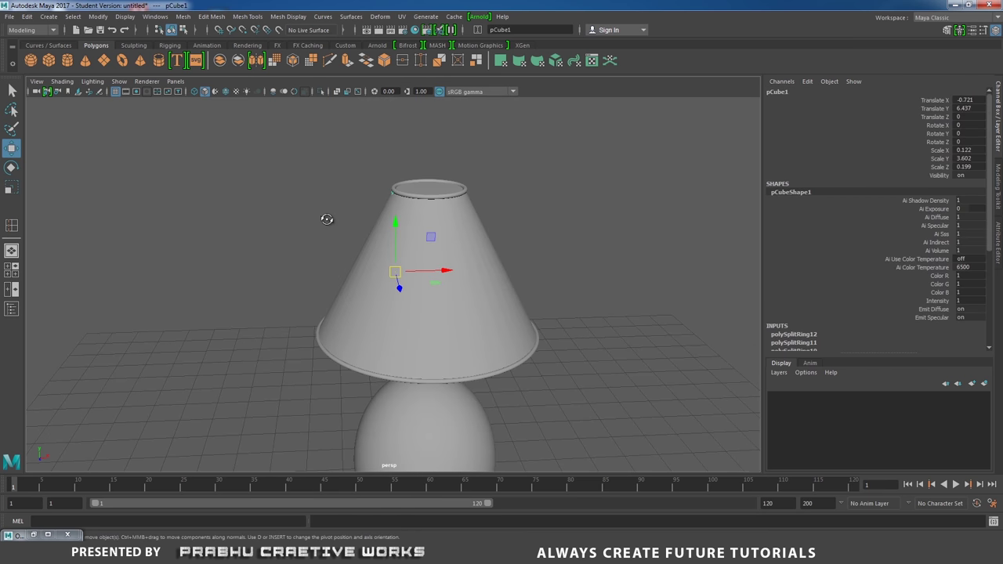
pyautogui.keyDown('alt'); pyautogui.moveTo(327, 219); pyautogui.dragTo(342, 176); pyautogui.keyUp('alt')
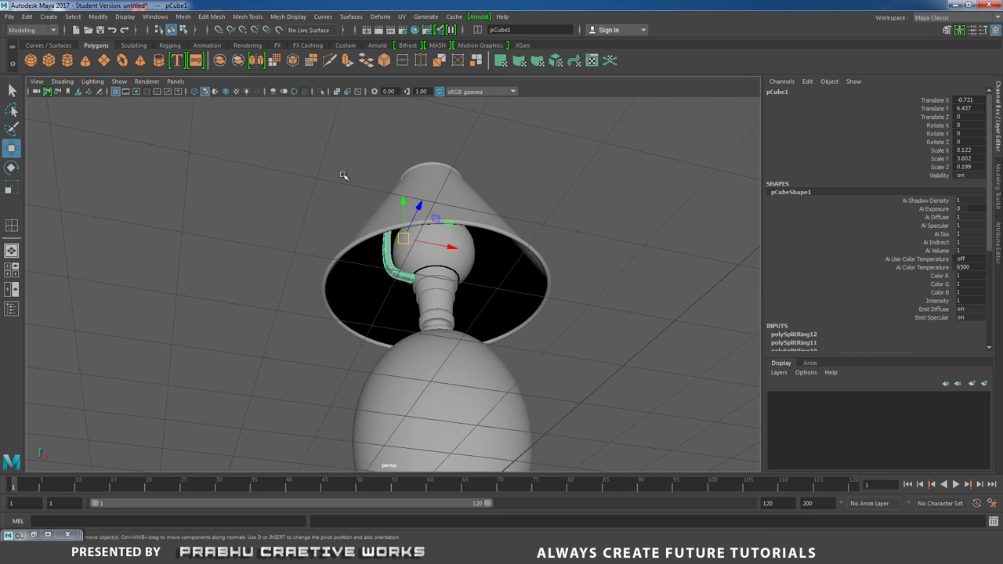
pyautogui.keyDown('alt'); pyautogui.moveTo(485, 206); pyautogui.dragTo(462, 320); pyautogui.keyUp('alt')
# Move the support bar's pivot horizontally onto the lamp's vertical centre axis, working in the front view in wireframe
pyautogui.press('space')
pyautogui.keyDown('alt'); pyautogui.moveTo(567, 322); pyautogui.dragTo(320, 262, button='right'); pyautogui.keyUp('alt')
pyautogui.keyDown('alt'); pyautogui.moveTo(441, 315); pyautogui.dragTo(409, 283, button='middle'); pyautogui.keyUp('alt')
pyautogui.press('4')
pyautogui.scroll(5, 443, 270)
pyautogui.keyDown('alt'); pyautogui.moveTo(470, 312); pyautogui.dragTo(534, 337, button='right'); pyautogui.keyUp('alt')
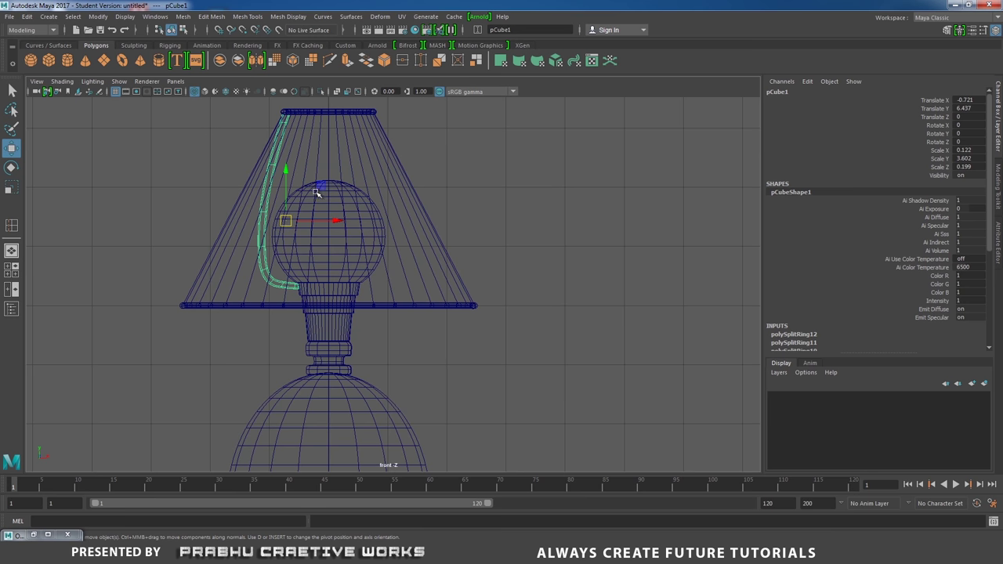
pyautogui.keyDown('alt'); pyautogui.moveTo(333, 210); pyautogui.dragTo(426, 275, button='middle'); pyautogui.keyUp('alt')
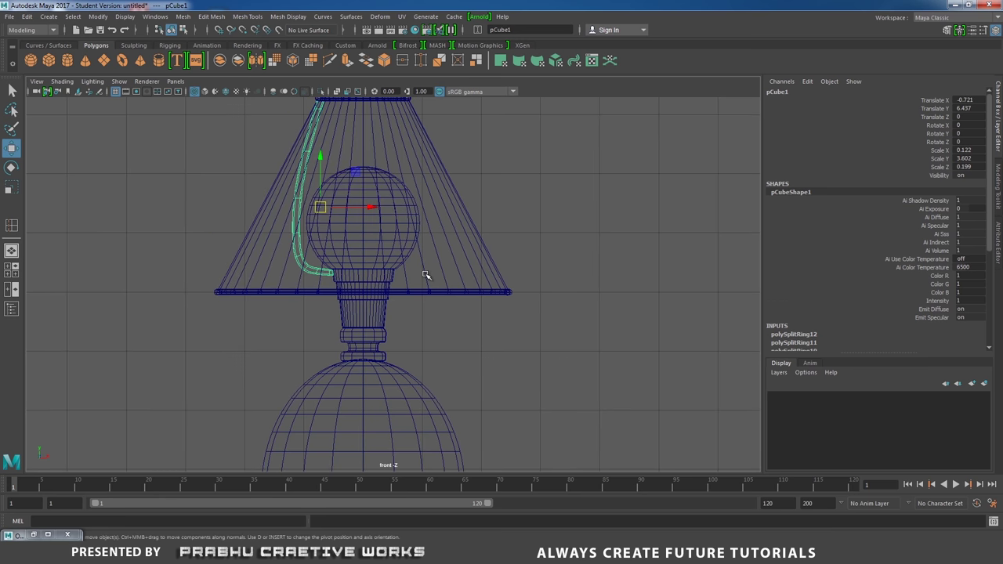
pyautogui.press('d')
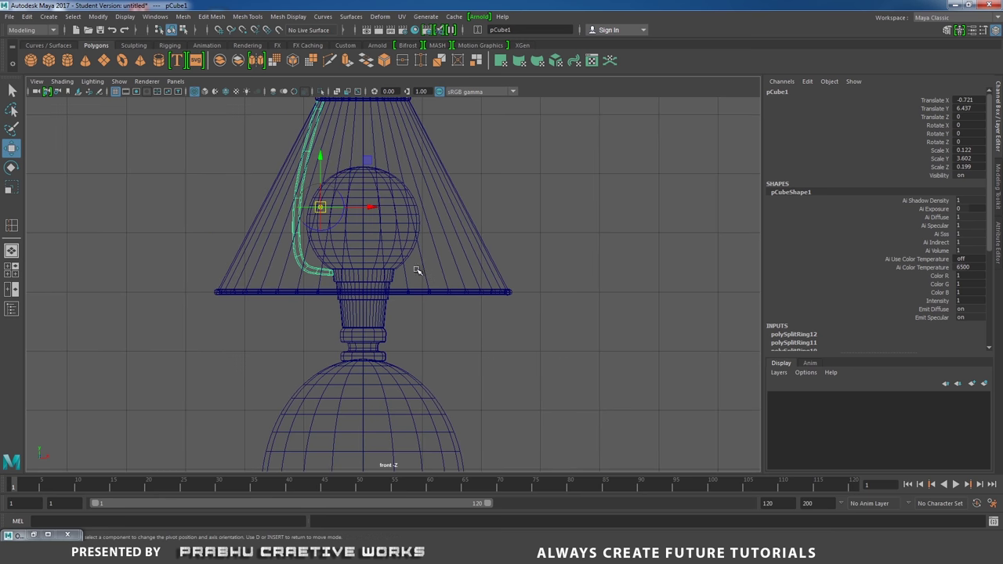
pyautogui.moveTo(377, 214); pyautogui.dragTo(413, 203)
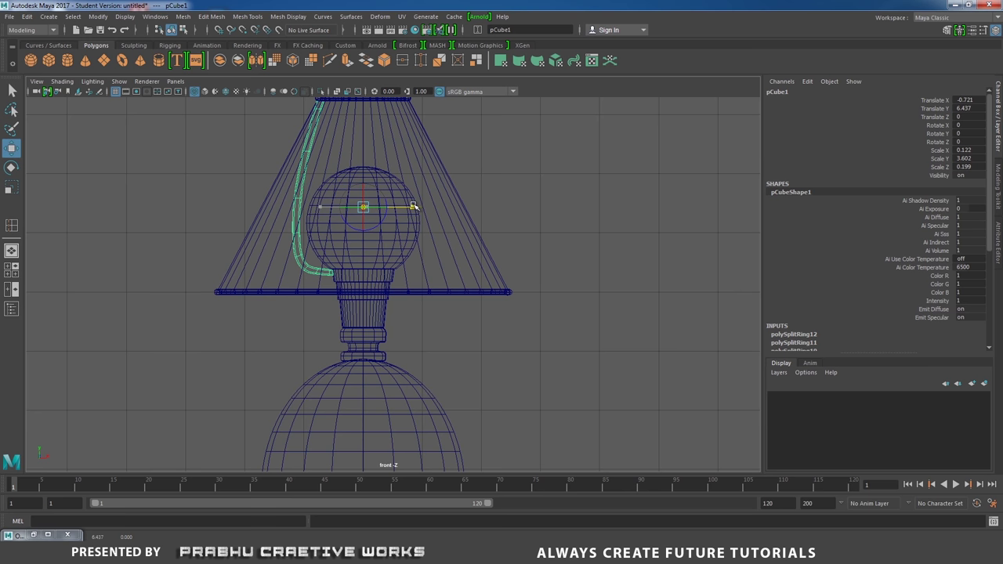
pyautogui.press('d')
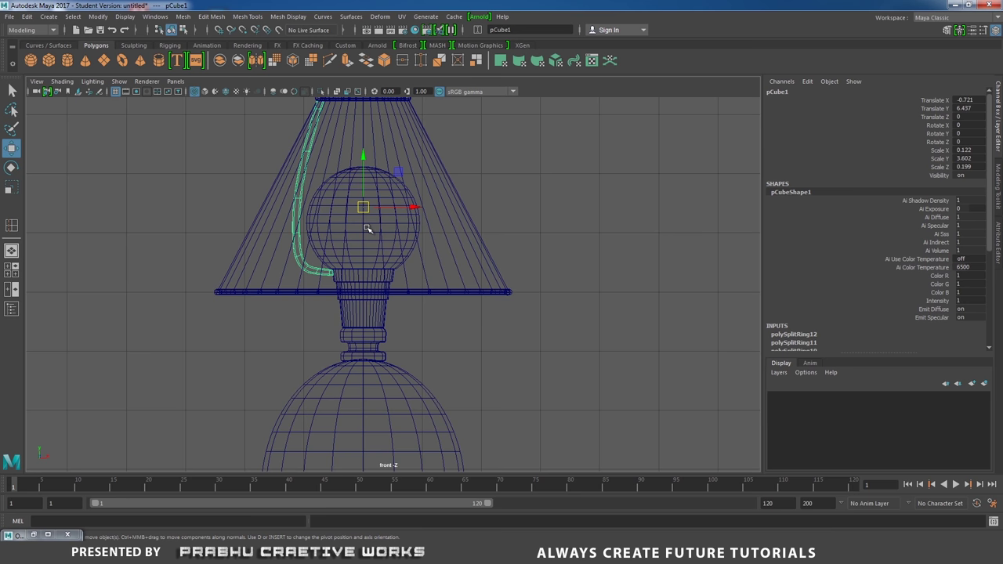
# Rename the support bar as Night_Lamp_Support01
pyautogui.keyDown('alt'); pyautogui.moveTo(392, 257); pyautogui.dragTo(343, 237, button='right'); pyautogui.keyUp('alt')
pyautogui.keyDown('alt'); pyautogui.moveTo(335, 259); pyautogui.dragTo(335, 262, button='middle'); pyautogui.keyUp('alt')
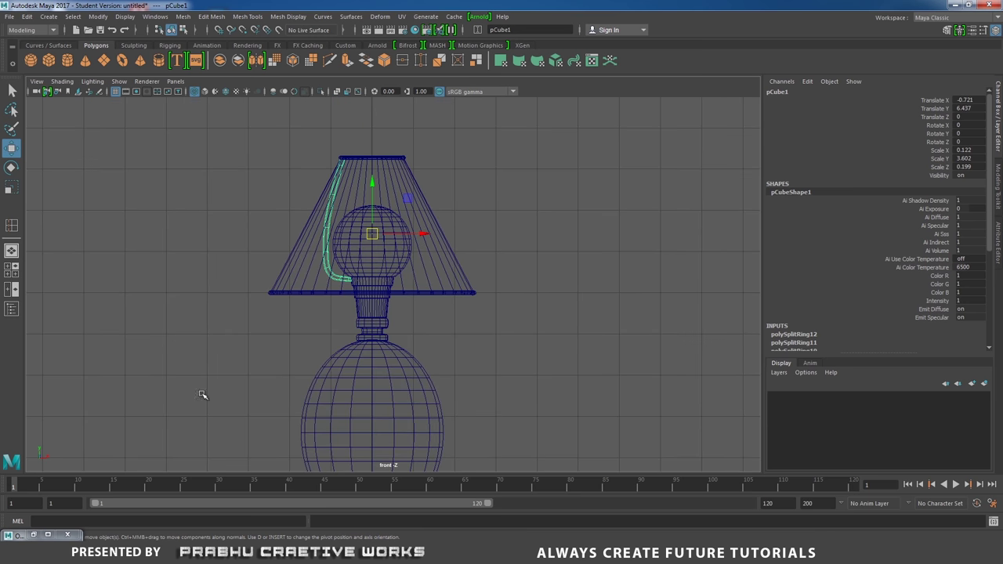
pyautogui.click(33, 535)
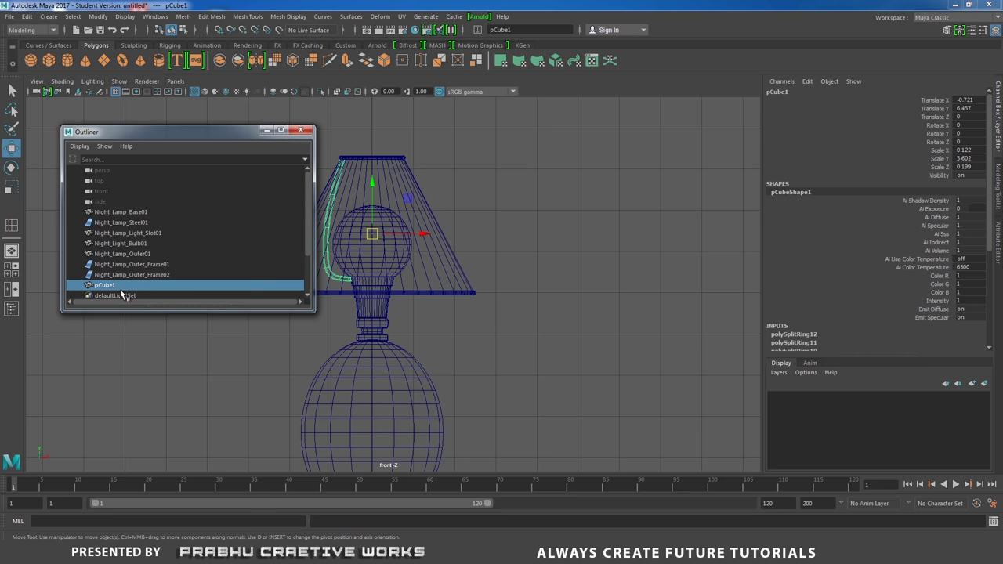
pyautogui.doubleClick(120, 286)
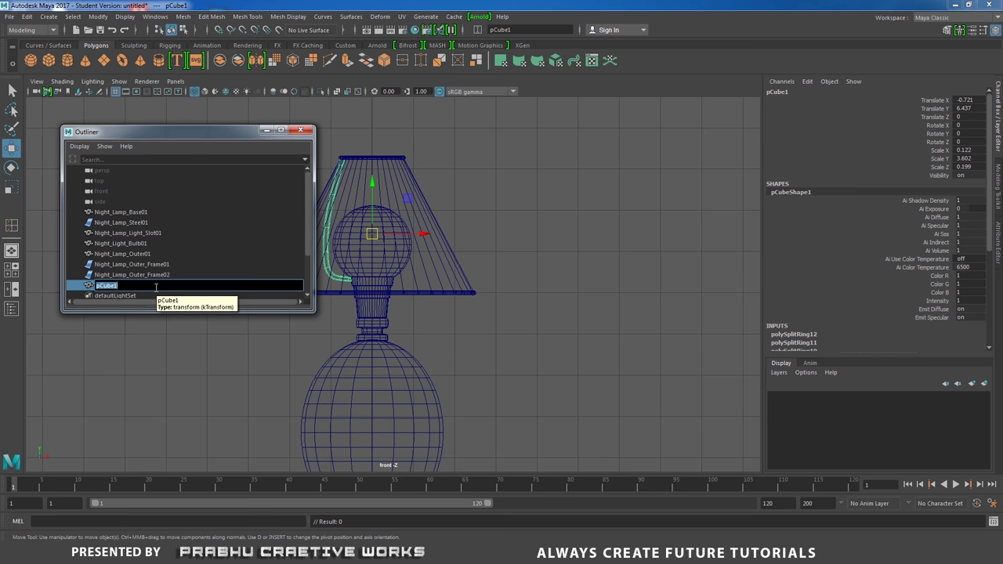
pyautogui.write('Night_Lam_')
pyautogui.press('BackSpace')
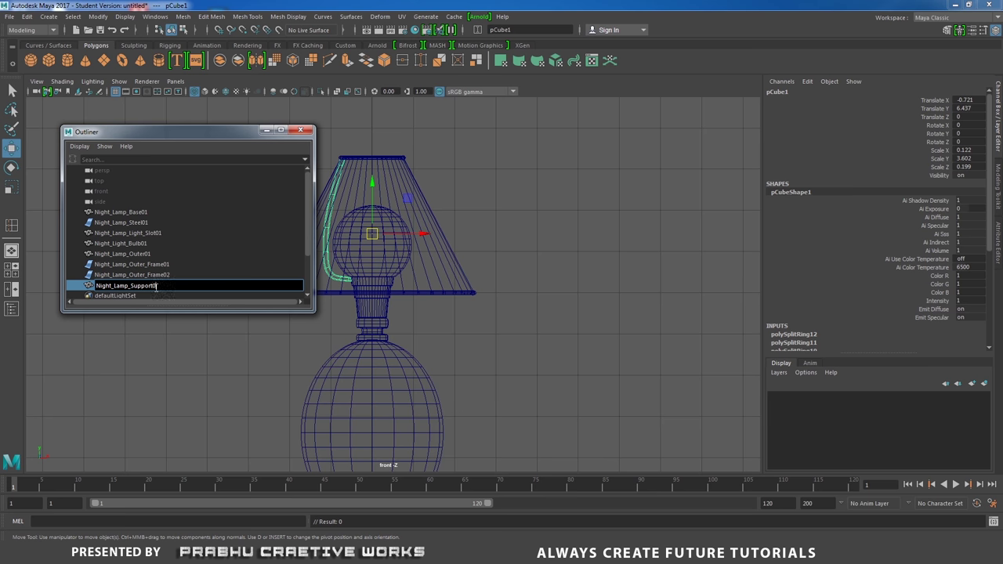
pyautogui.press('Return')
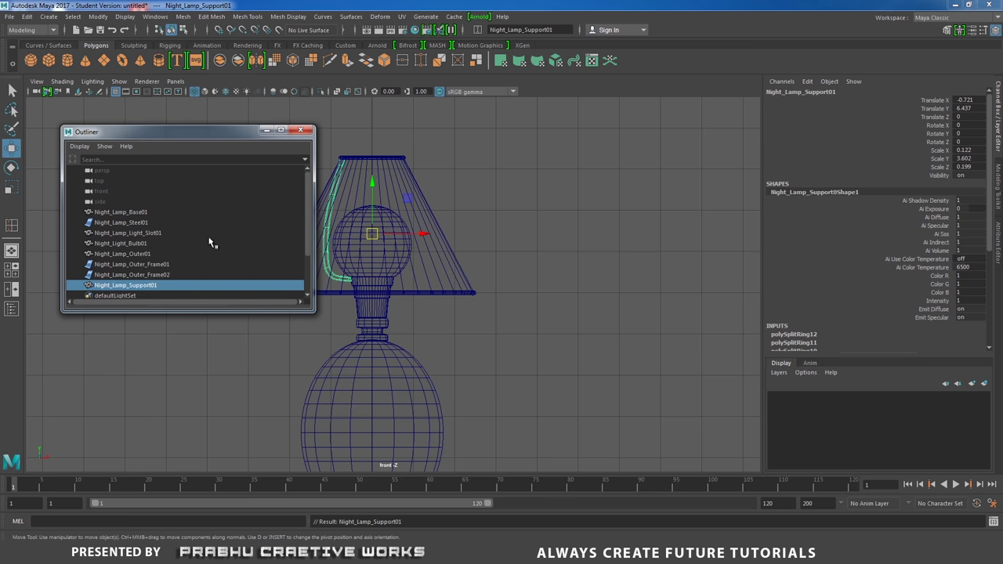
pyautogui.moveTo(216, 130); pyautogui.dragTo(156, 130)
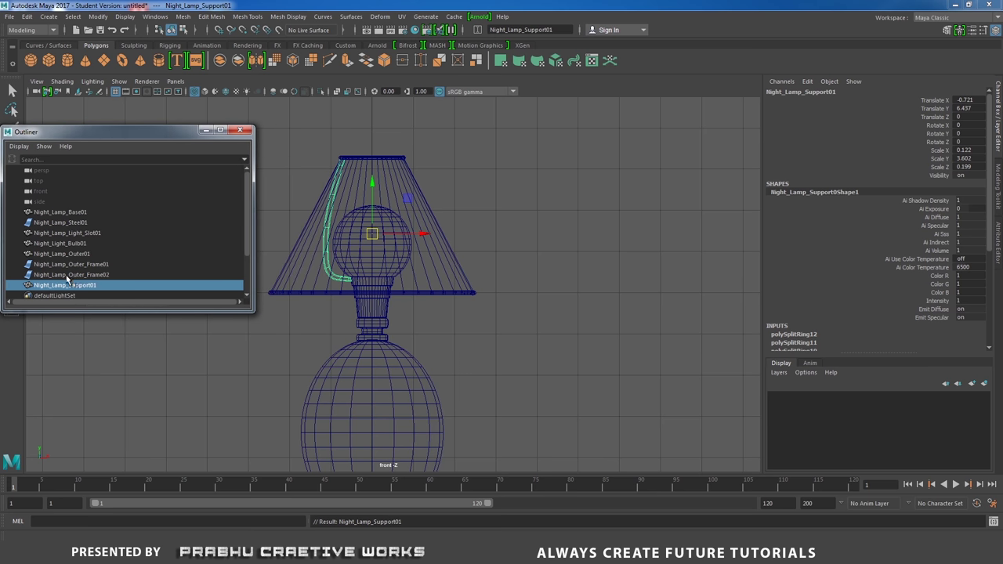
# Try to mirror a duplicate of the support bar to the lamp's opposite side with Scale X -0.122
pyautogui.middleClick(371, 284)
pyautogui.hotkey('ctrl', 'd')
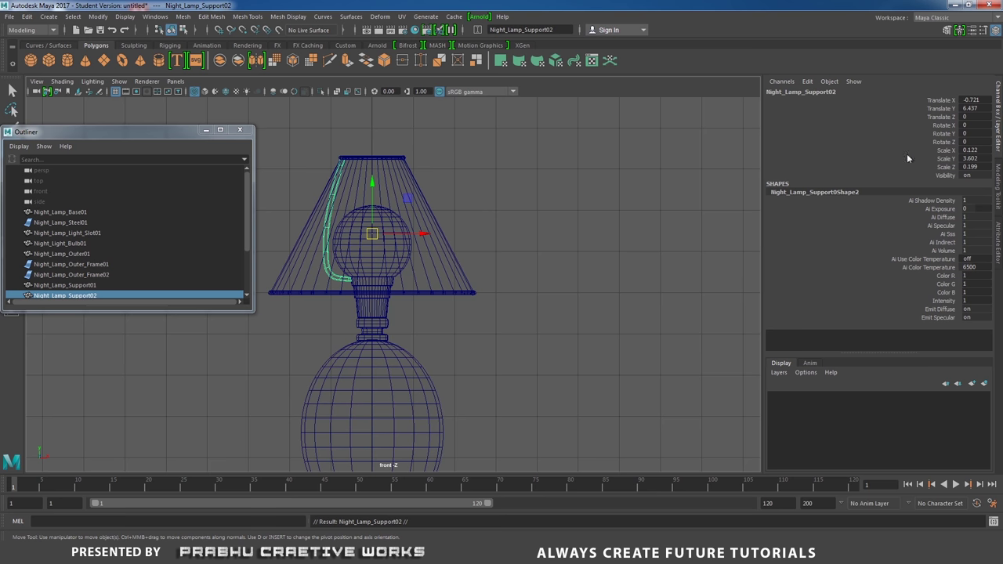
pyautogui.doubleClick(965, 151)
pyautogui.write('-')
pyautogui.press('Return')
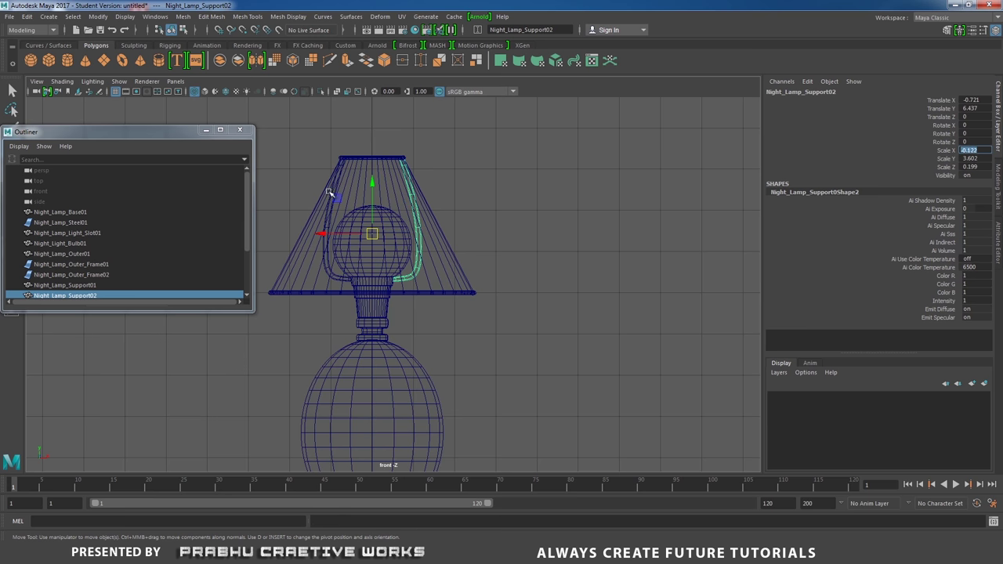
# Undo the Scale X changes and the duplication of the support bar
pyautogui.click(449, 200)
pyautogui.press('space')
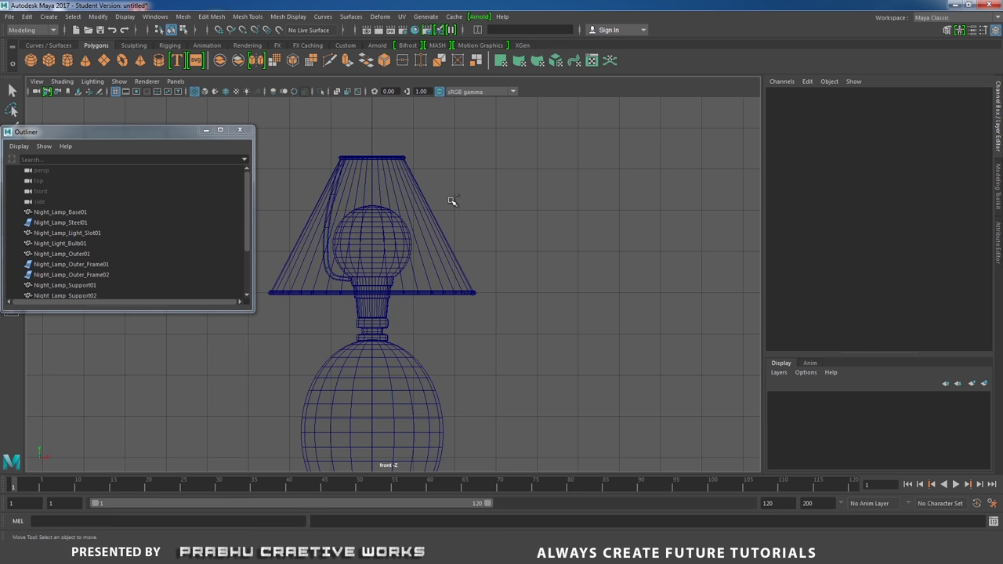
pyautogui.hotkey('ctrl', 'z')
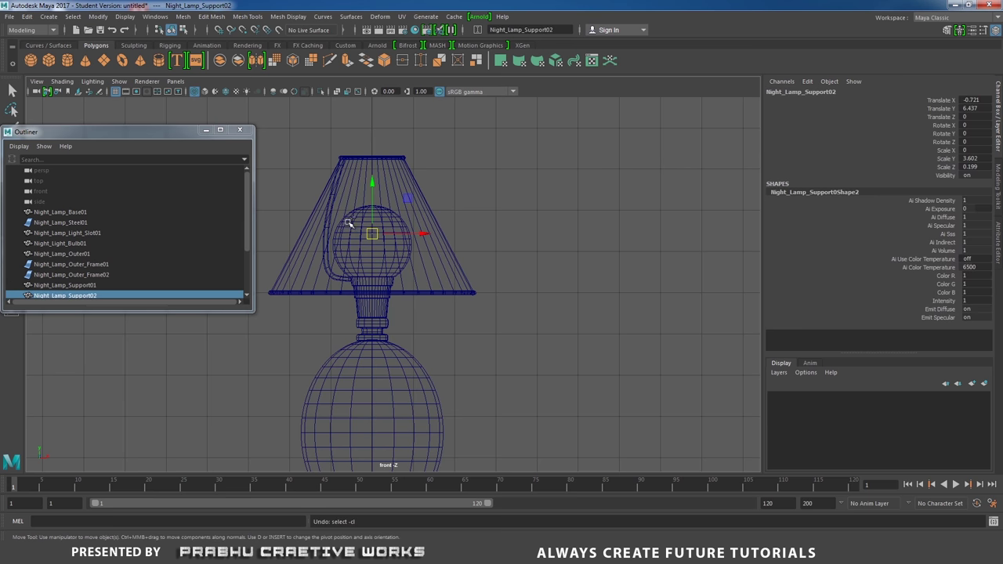
pyautogui.click(971, 150)
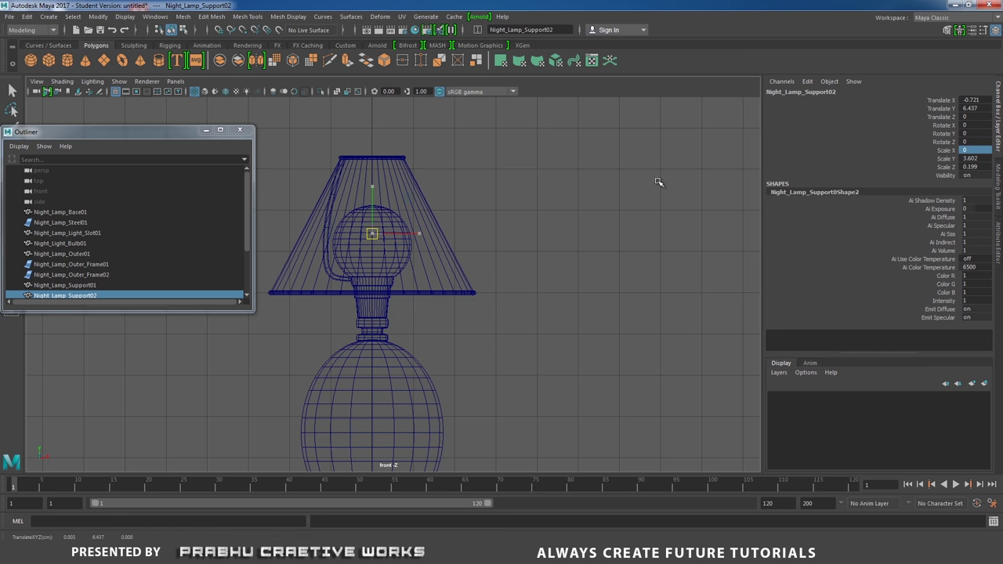
pyautogui.hotkey('ctrl', 'z')
pyautogui.hotkey('ctrl', 'z')
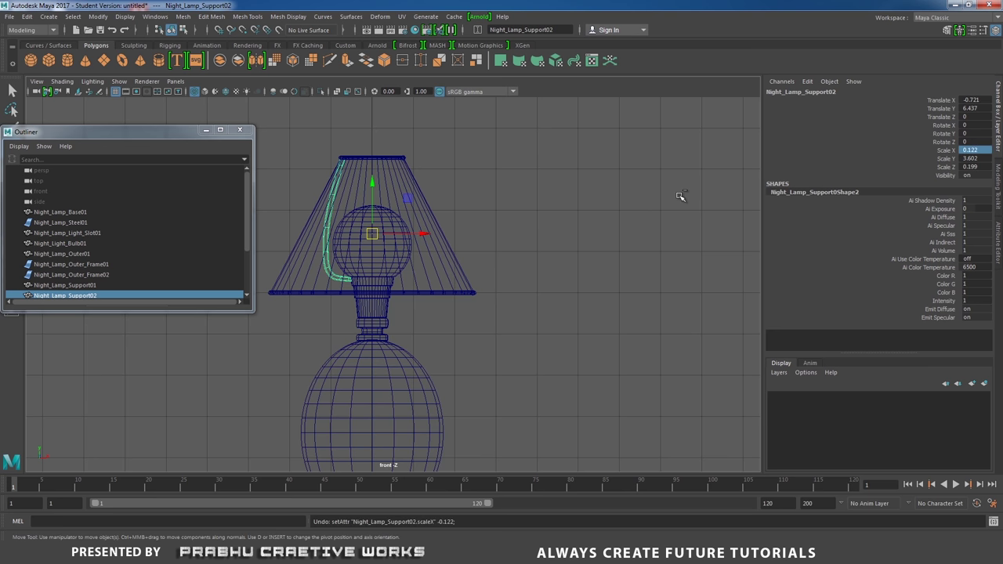
pyautogui.hotkey('ctrl', 'z')
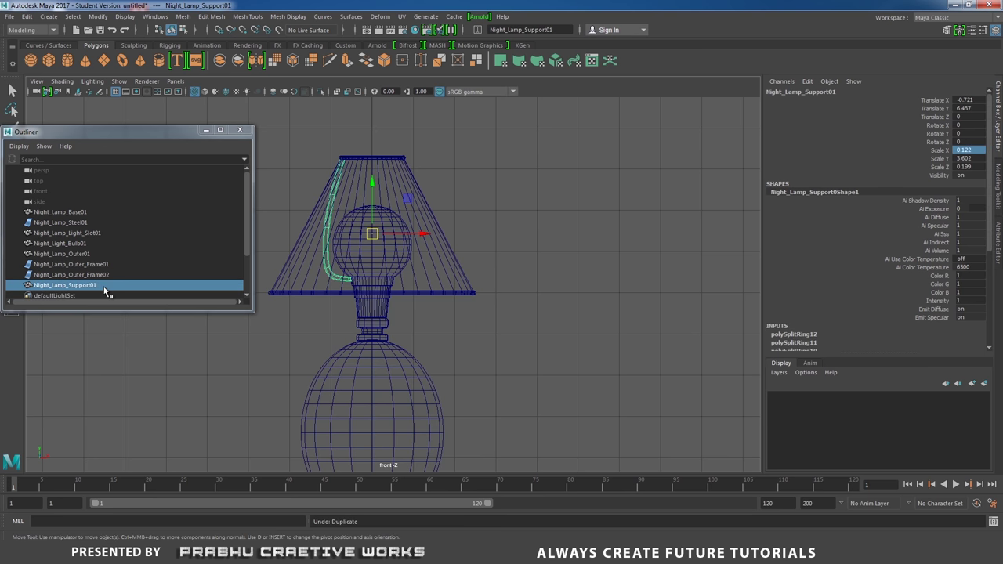
# Duplicate Night_Lamp_Support01 and mirror the copy across the lamp's centre by setting its Scale X to -0.122
pyautogui.hotkey('ctrl', 'd')
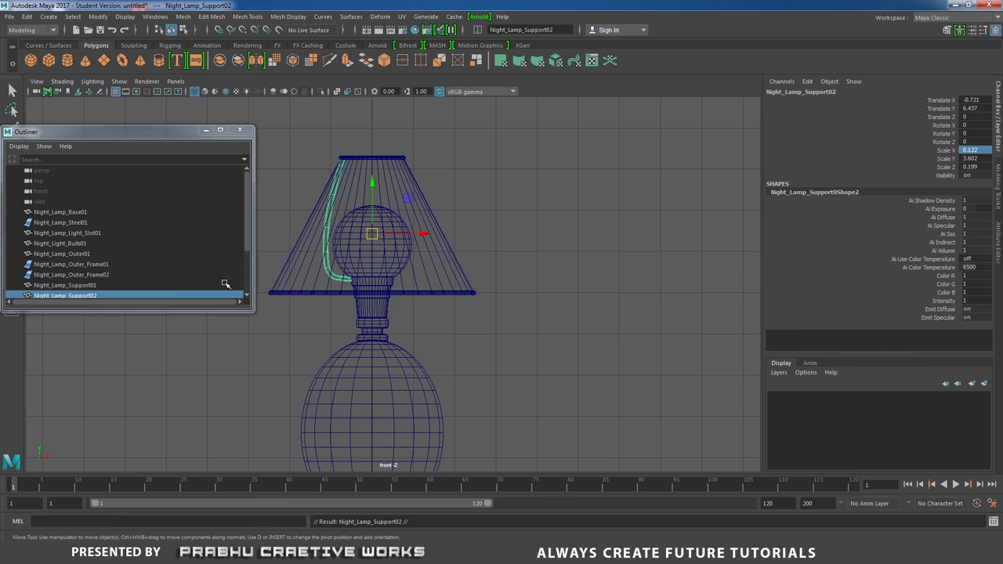
pyautogui.doubleClick(979, 150)
pyautogui.press('Return')
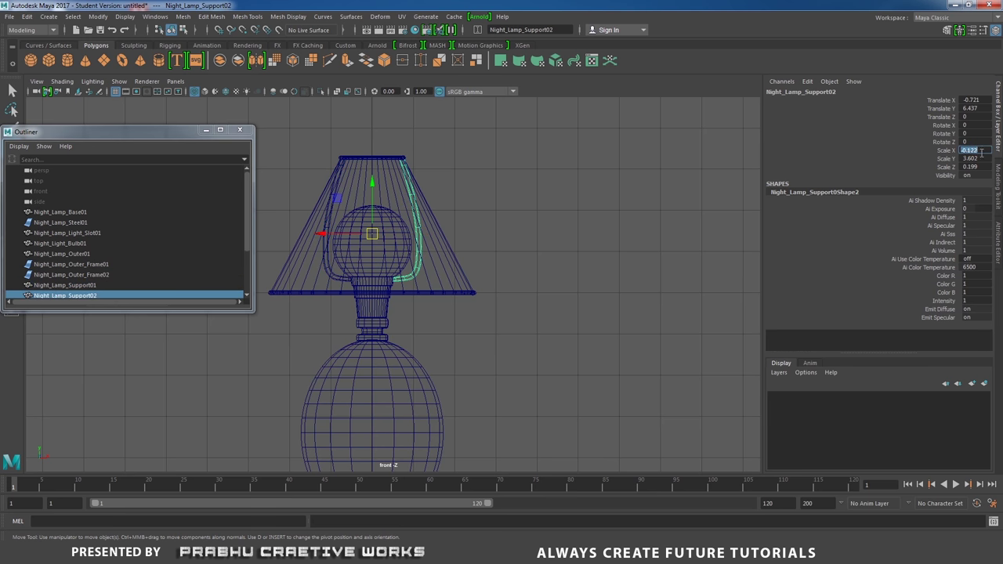
pyautogui.click(524, 200)
# Inspect both support bars beneath the lampshade in the shaded perspective view
pyautogui.click(412, 212)
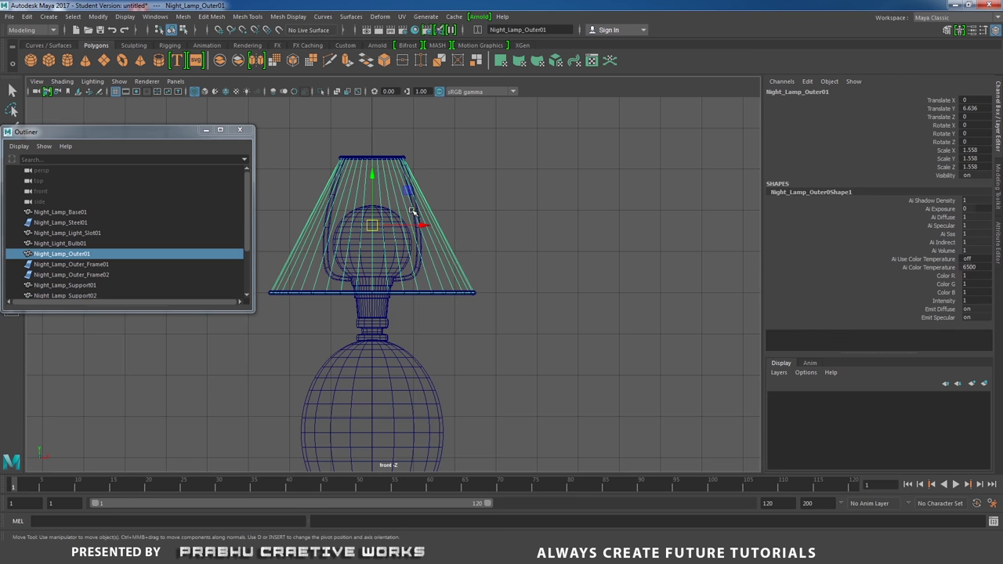
pyautogui.press('space')
pyautogui.moveTo(531, 238)
pyautogui.mouseDown()
pyautogui.moveTo(532, 209)
pyautogui.moveTo(506, 207)
pyautogui.mouseUp()
pyautogui.keyDown('alt'); pyautogui.moveTo(506, 207); pyautogui.dragTo(610, 273, button='right'); pyautogui.keyUp('alt')
pyautogui.press('5')
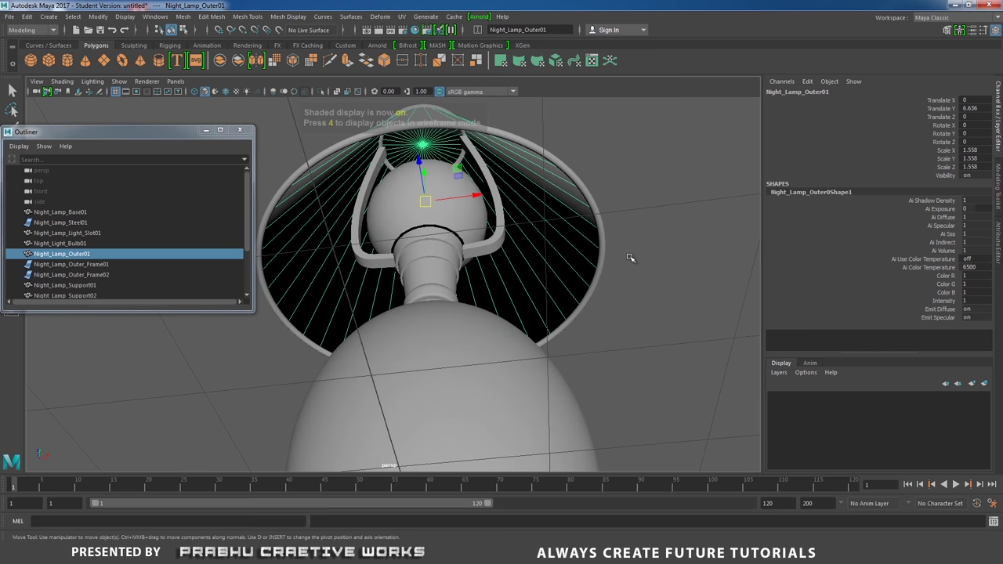
pyautogui.click(648, 229)
pyautogui.moveTo(650, 229)
pyautogui.keyDown('alt'); pyautogui.mouseDown()
pyautogui.moveTo(667, 209)
pyautogui.moveTo(705, 219)
pyautogui.moveTo(596, 222)
pyautogui.moveTo(570, 207)
pyautogui.moveTo(640, 226)
pyautogui.moveTo(667, 219)
pyautogui.mouseUp(); pyautogui.keyUp('alt')
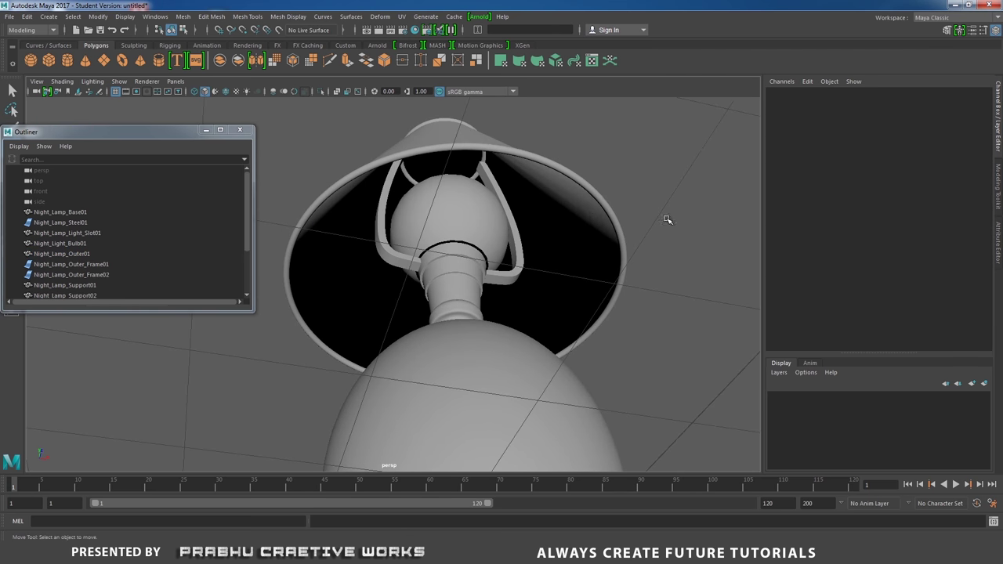
pyautogui.keyDown('alt'); pyautogui.moveTo(578, 219); pyautogui.dragTo(505, 225); pyautogui.keyUp('alt')
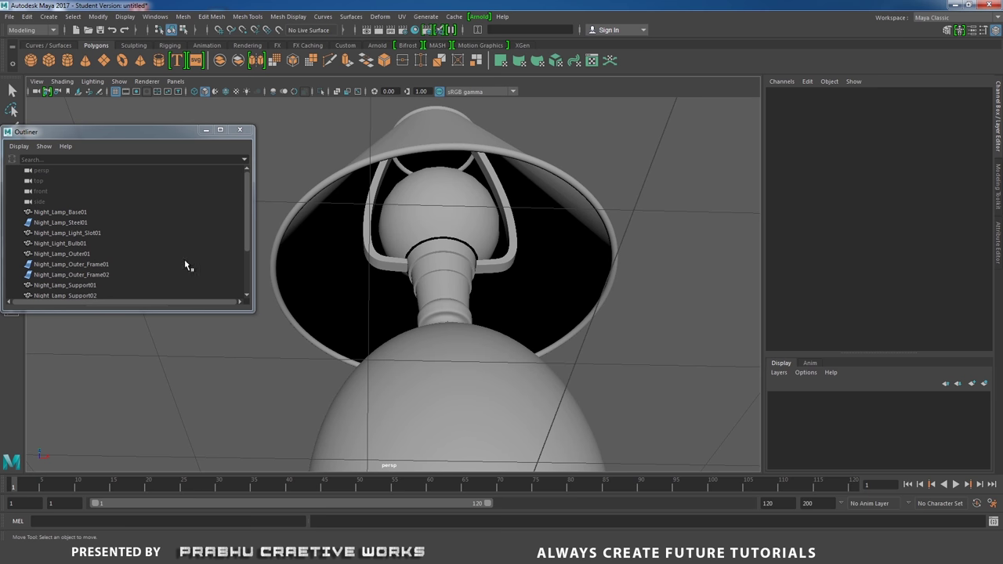
# Select each support bar by name in the object list to check its naming, and clear the selection
pyautogui.click(78, 275)
pyautogui.click(61, 286)
pyautogui.scroll(-2, 106, 290)
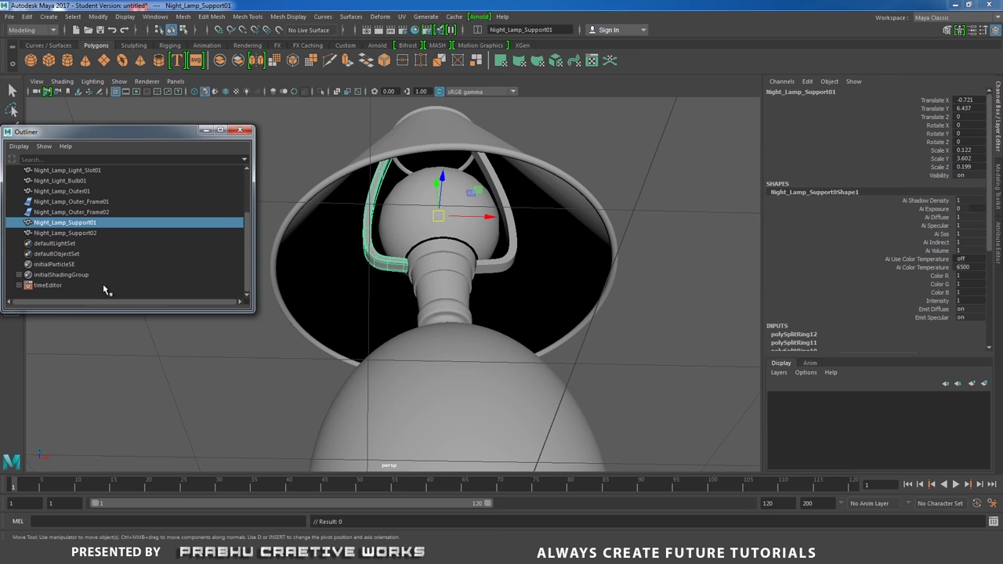
pyautogui.click(74, 233)
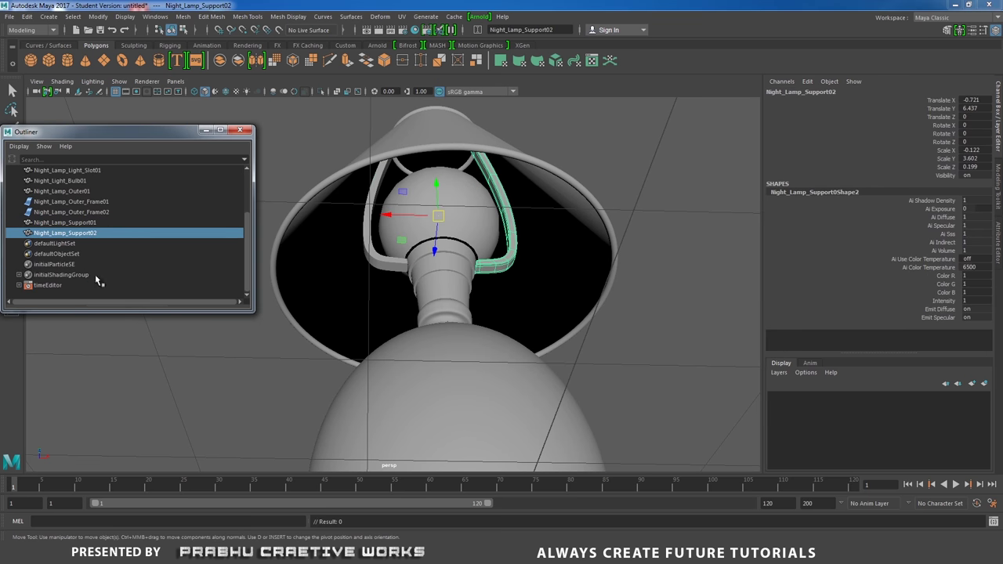
pyautogui.click(177, 339)
# View the complete lamp upright in perspective and reopen the Outliner to review its parts
pyautogui.click(206, 131)
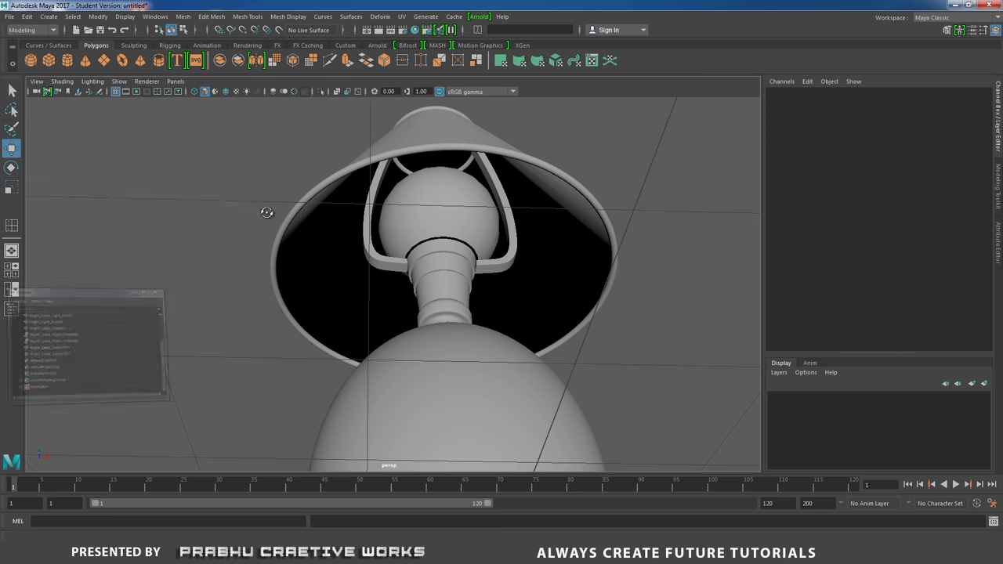
pyautogui.keyDown('alt'); pyautogui.moveTo(264, 210); pyautogui.dragTo(511, 337); pyautogui.keyUp('alt')
pyautogui.keyDown('alt'); pyautogui.moveTo(511, 338); pyautogui.dragTo(327, 201, button='right'); pyautogui.keyUp('alt')
pyautogui.keyDown('alt'); pyautogui.moveTo(327, 202); pyautogui.dragTo(337, 245); pyautogui.keyUp('alt')
pyautogui.keyDown('alt'); pyautogui.moveTo(337, 245); pyautogui.dragTo(331, 195, button='middle'); pyautogui.keyUp('alt')
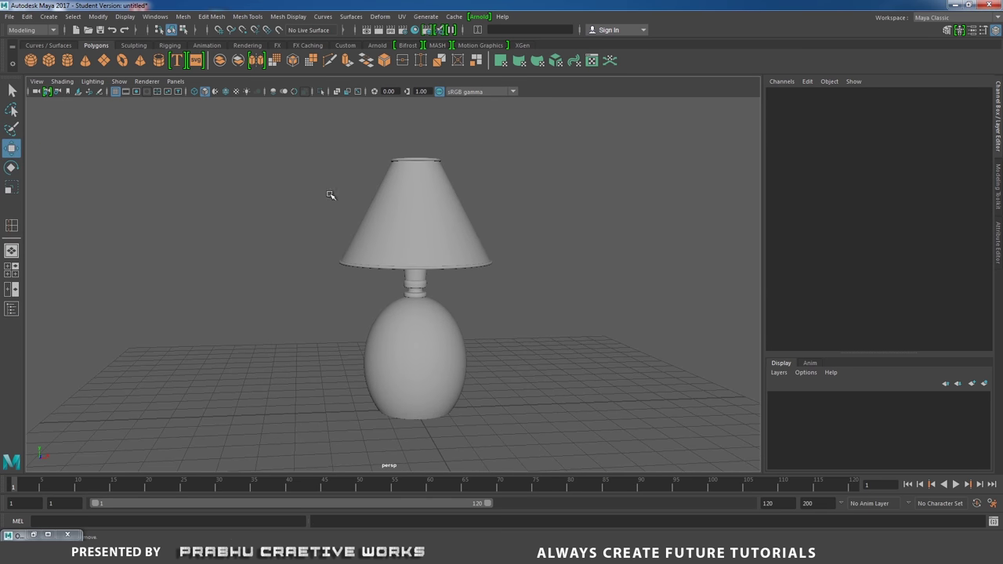
pyautogui.click(33, 534)
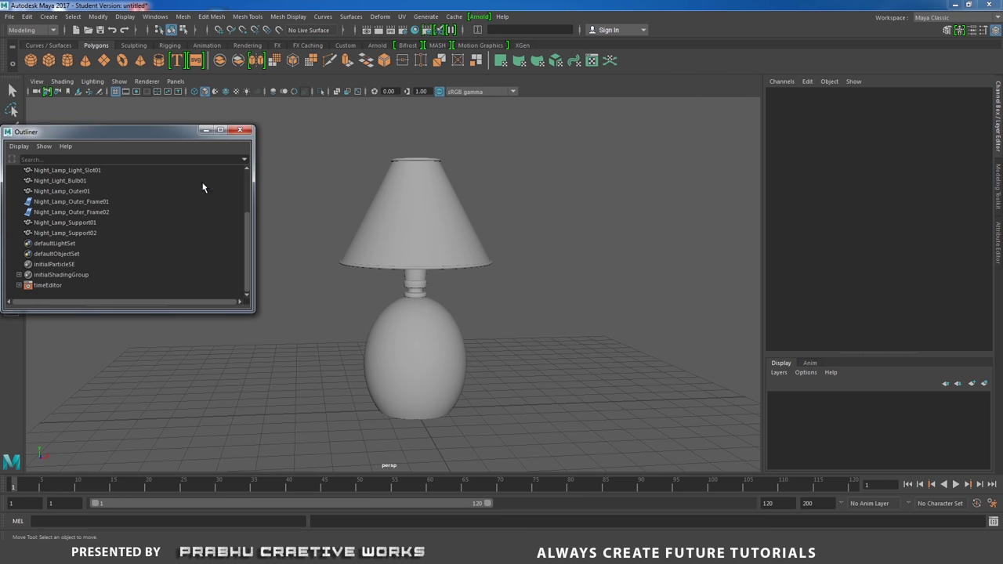
# Group all the night lamp parts from Night_Lamp_Base01 through Night_Lamp_Support02
pyautogui.click(205, 129)
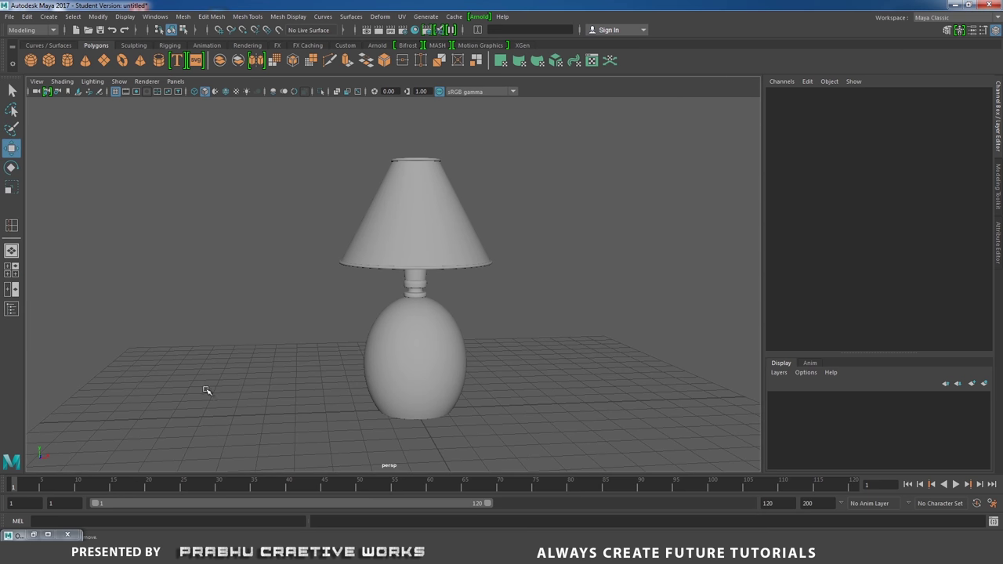
pyautogui.keyDown('alt'); pyautogui.moveTo(206, 390); pyautogui.dragTo(303, 361); pyautogui.keyUp('alt')
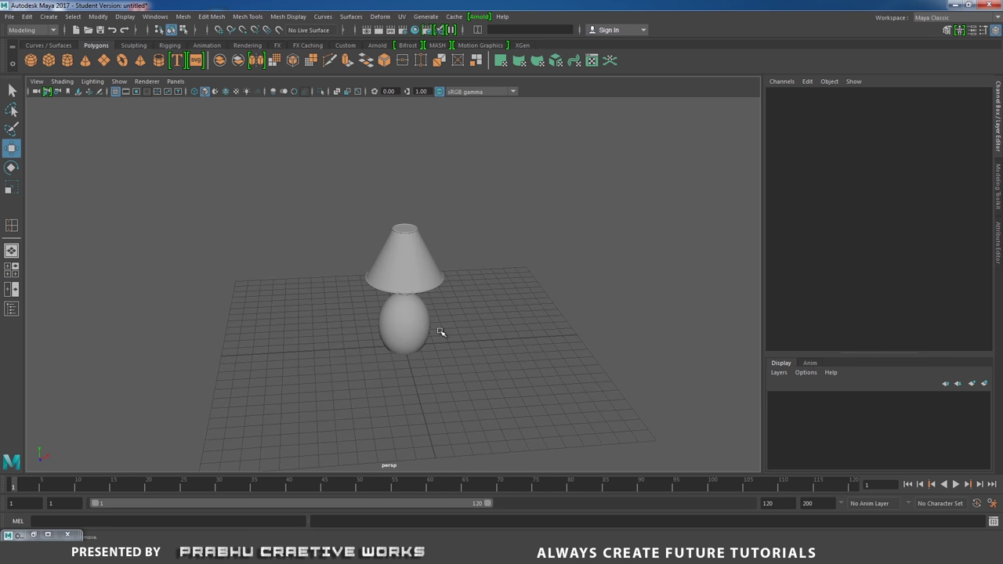
pyautogui.click(33, 535)
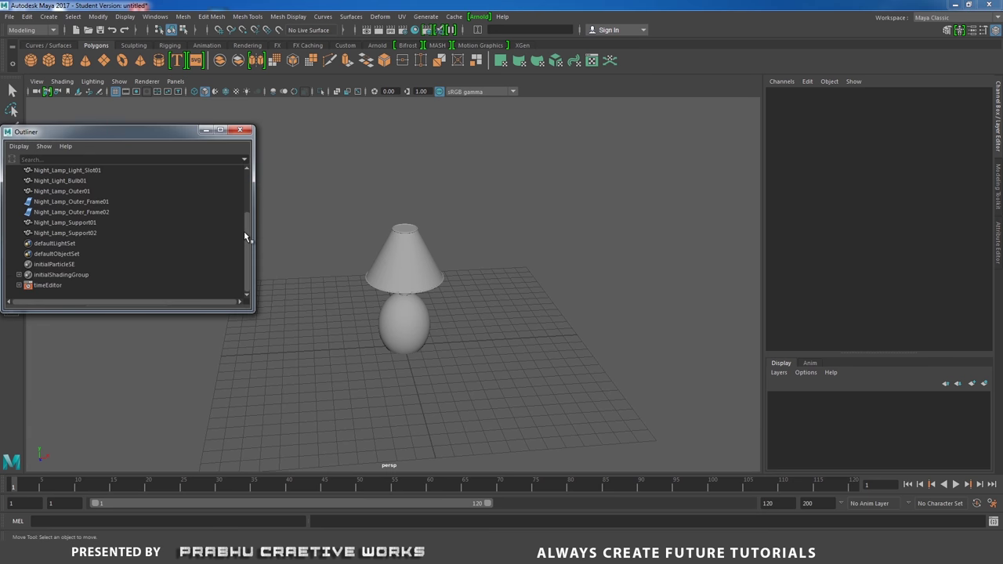
pyautogui.moveTo(244, 239); pyautogui.dragTo(245, 211)
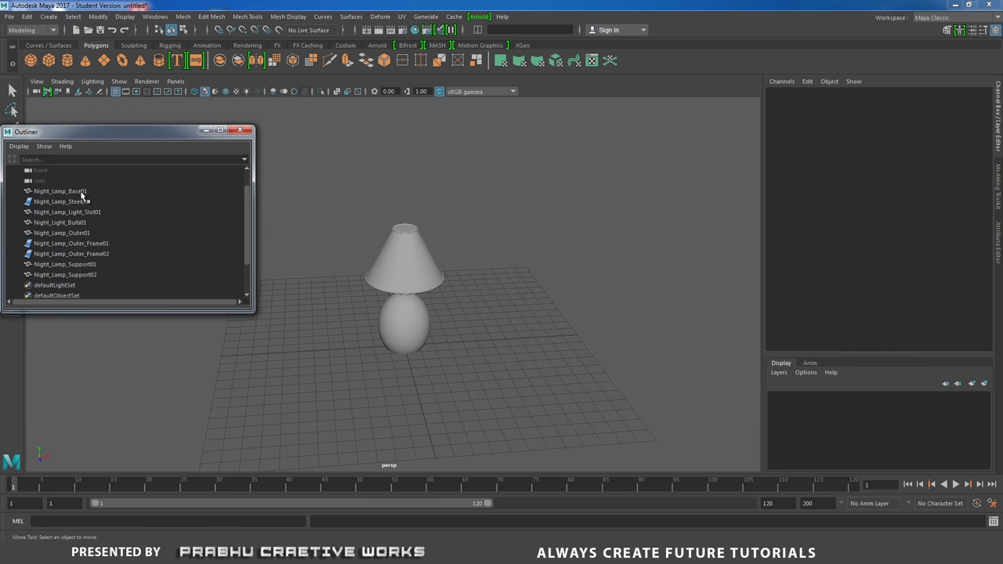
pyautogui.moveTo(81, 195); pyautogui.dragTo(89, 284)
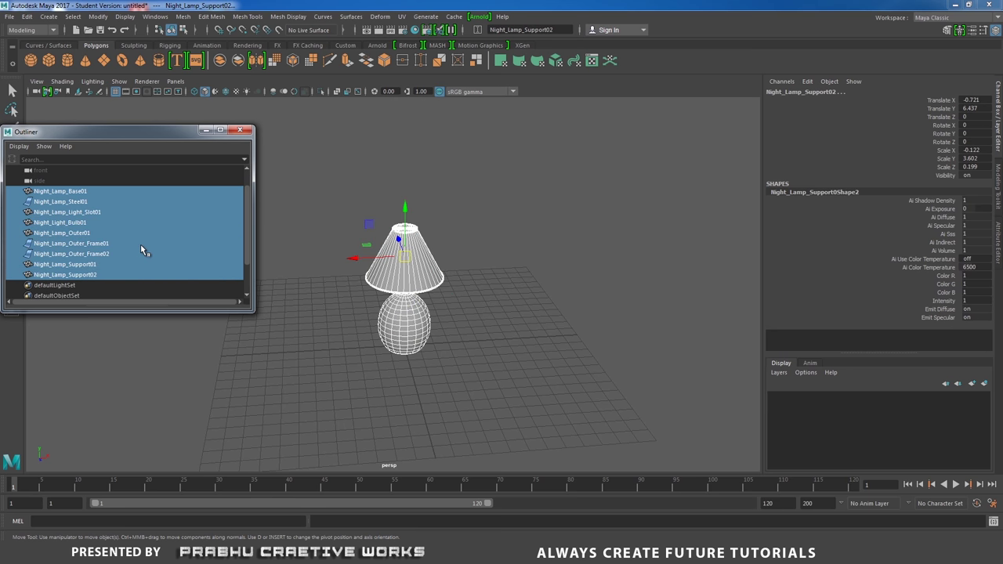
pyautogui.hotkey('ctrl', 'g')
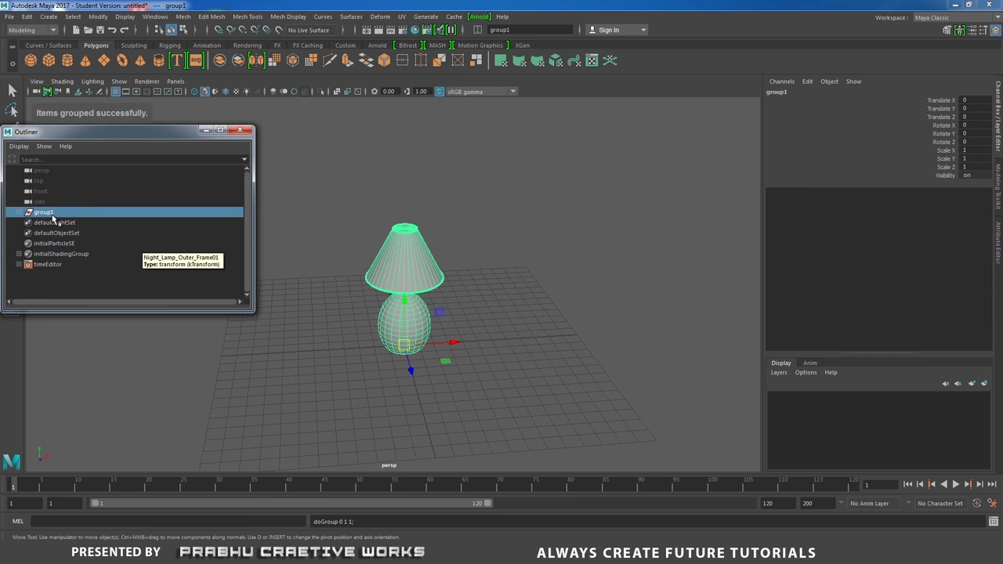
# Rename the lamp group as Night_Lamp_Grp01 and clear the selection
pyautogui.doubleClick(44, 212)
pyautogui.write('Night_Lamp_G')
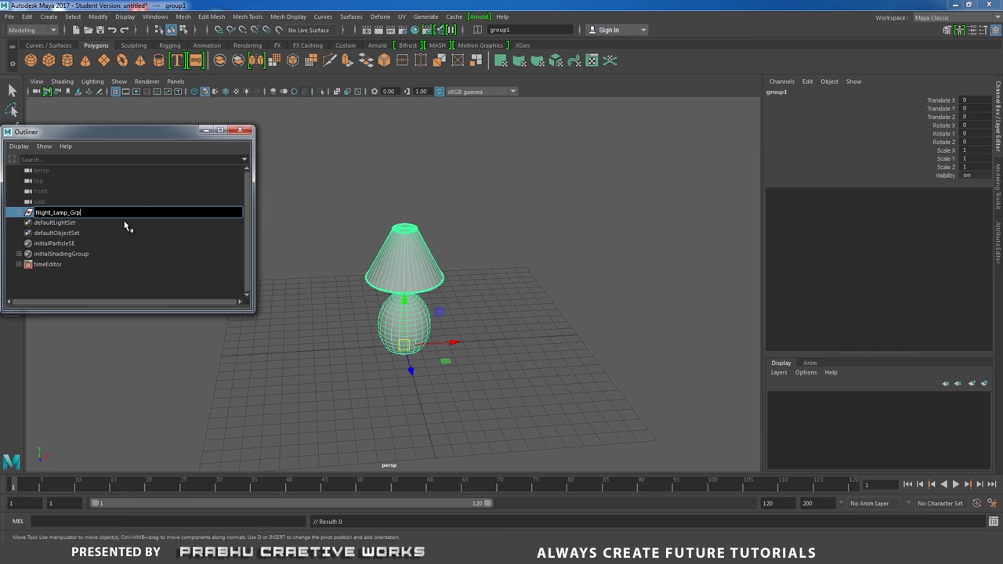
pyautogui.write('rp01')
pyautogui.press('Return')
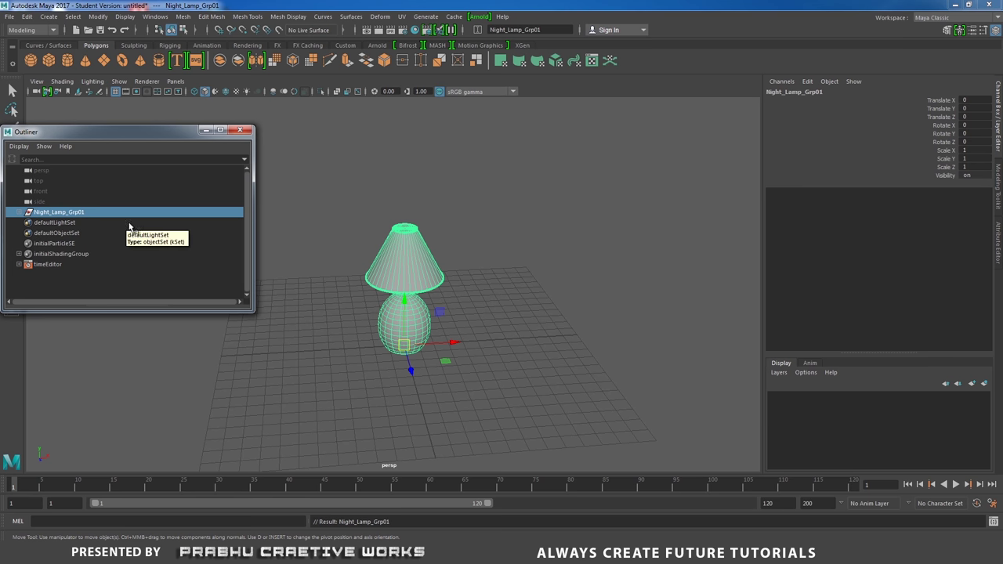
pyautogui.click(205, 130)
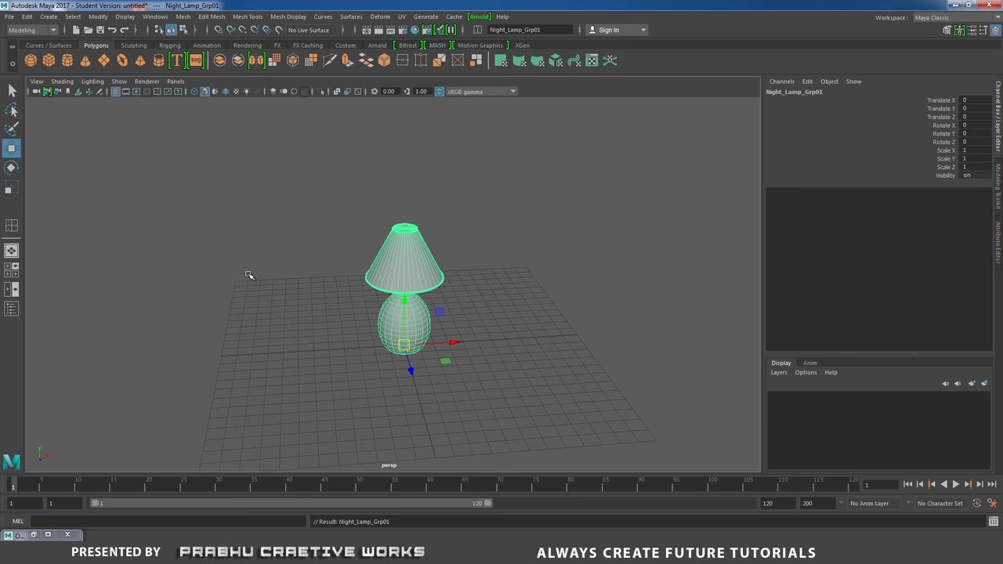
pyautogui.click(337, 330)
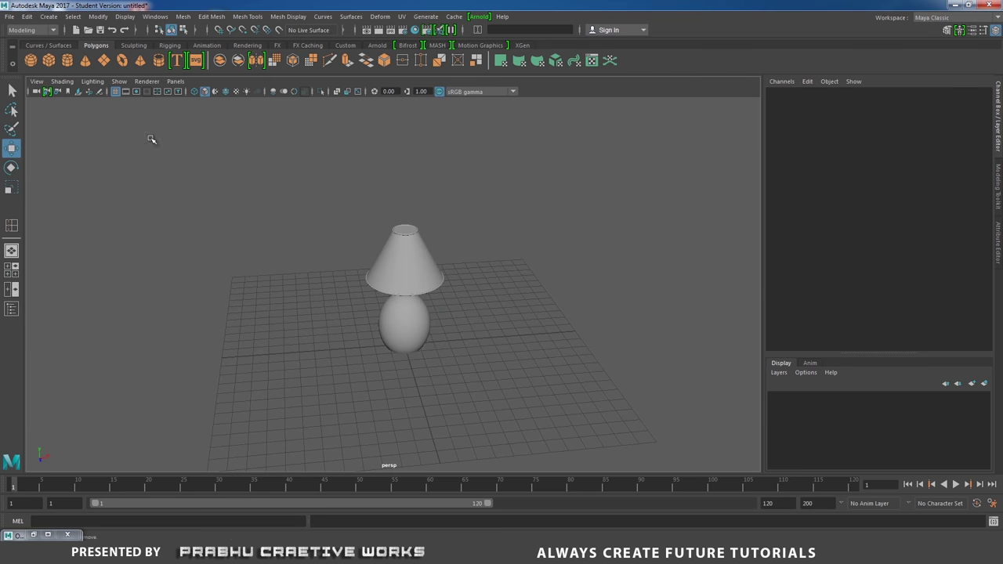
# Create a polygon cube at the origin and scale it uniformly to about 6.67
pyautogui.click(55, 68)
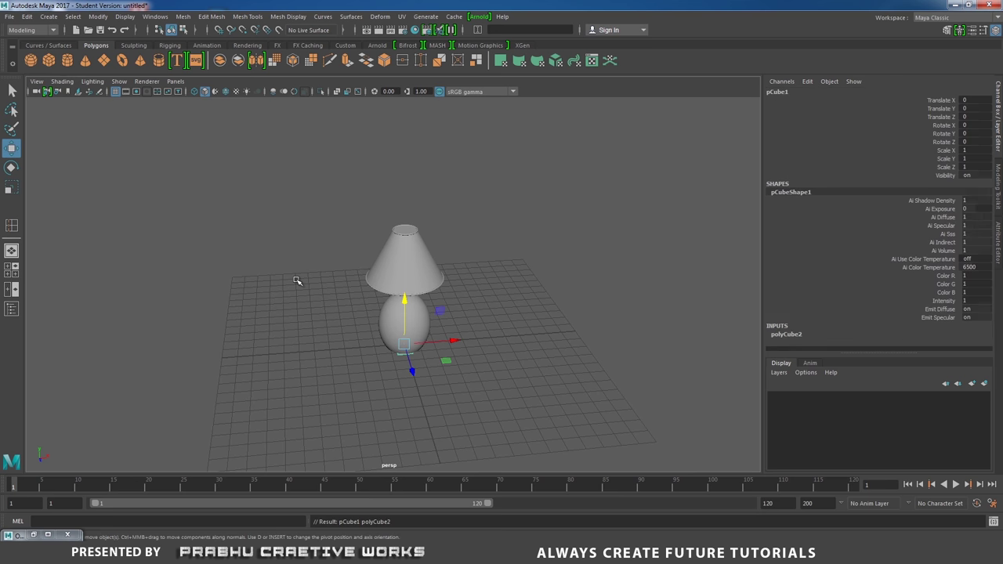
pyautogui.press('r')
pyautogui.moveTo(402, 343); pyautogui.dragTo(502, 351)
# Lower the cube in the front view to about -3.349 in Translate Y so its top face meets the lamp's base
pyautogui.press('space')
pyautogui.scroll(-5, 333, 309)
pyautogui.press('w')
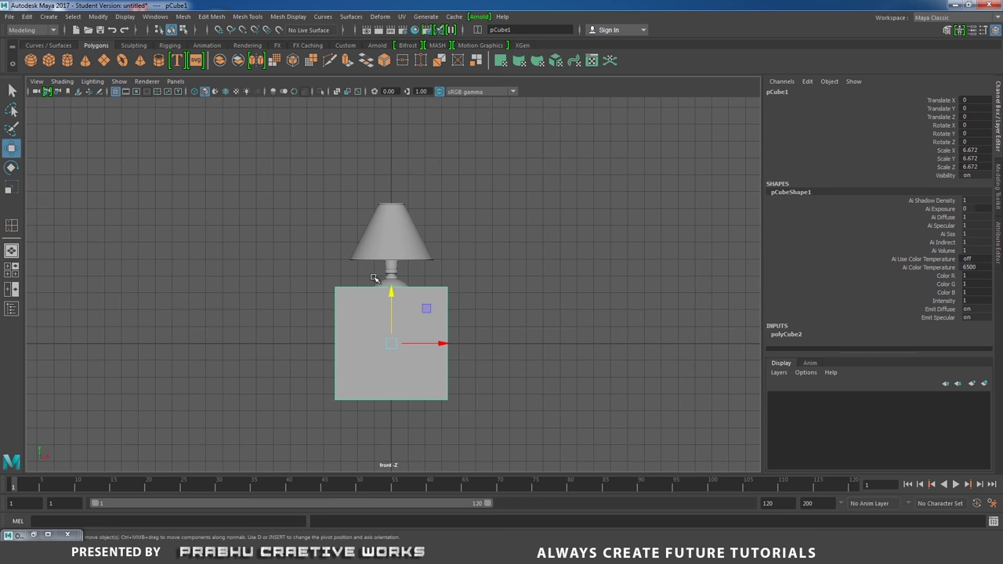
pyautogui.moveTo(391, 288); pyautogui.dragTo(396, 348)
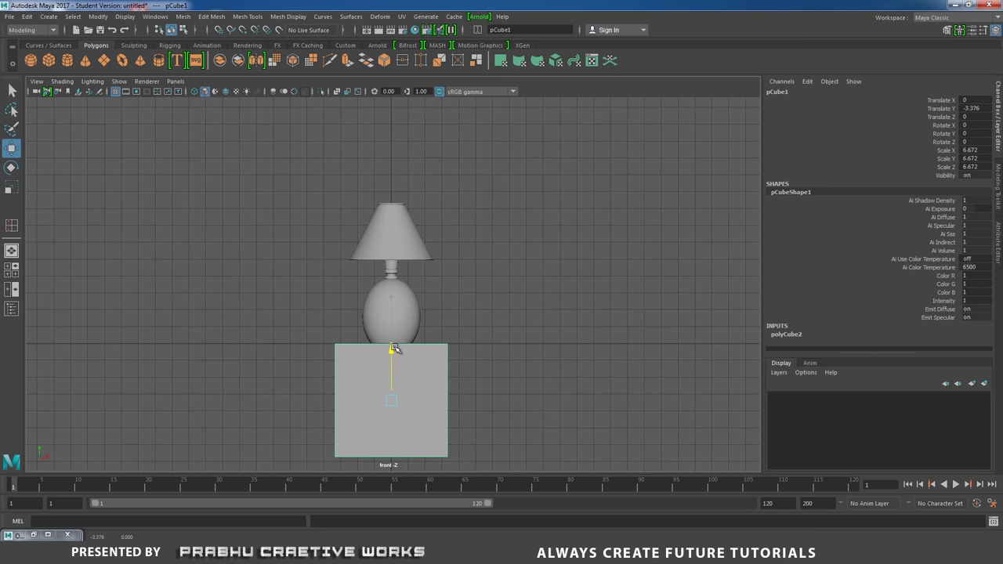
pyautogui.scroll(6, 490, 277)
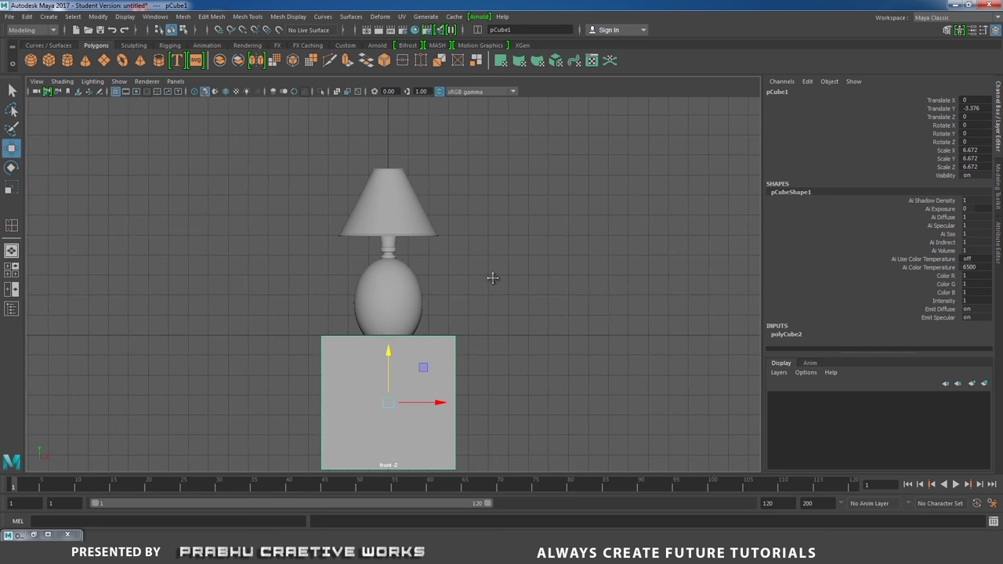
pyautogui.moveTo(383, 349)
pyautogui.mouseDown()
pyautogui.moveTo(381, 365)
pyautogui.moveTo(384, 350)
pyautogui.mouseUp()
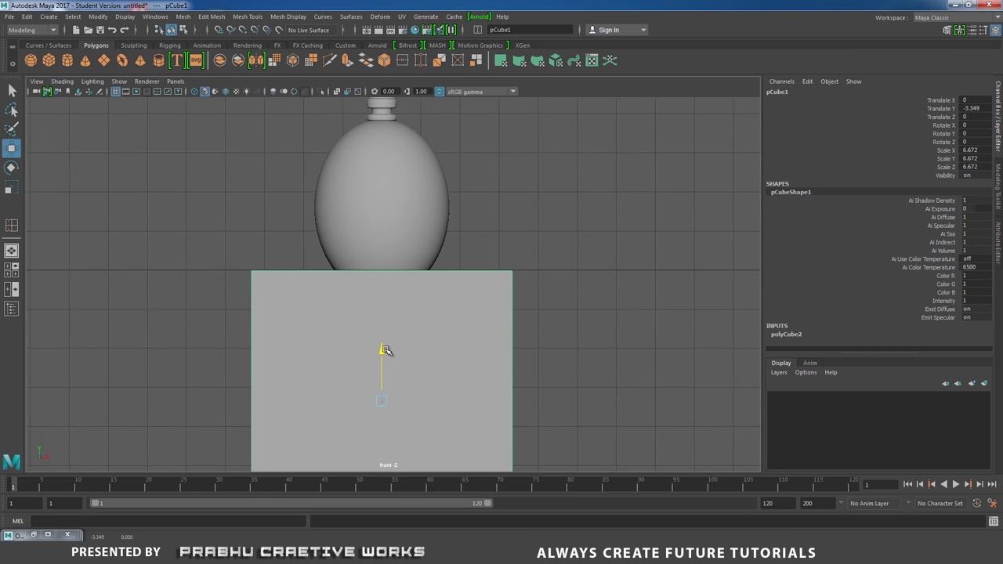
pyautogui.scroll(-4, 441, 266)
# Select all the cube's vertices in the top view and stretch them along X to nearly twice the width
pyautogui.press('space')
pyautogui.moveTo(489, 285); pyautogui.dragTo(424, 279)
pyautogui.moveTo(521, 222); pyautogui.dragTo(488, 216, button='right')
pyautogui.scroll(-3, 320, 195)
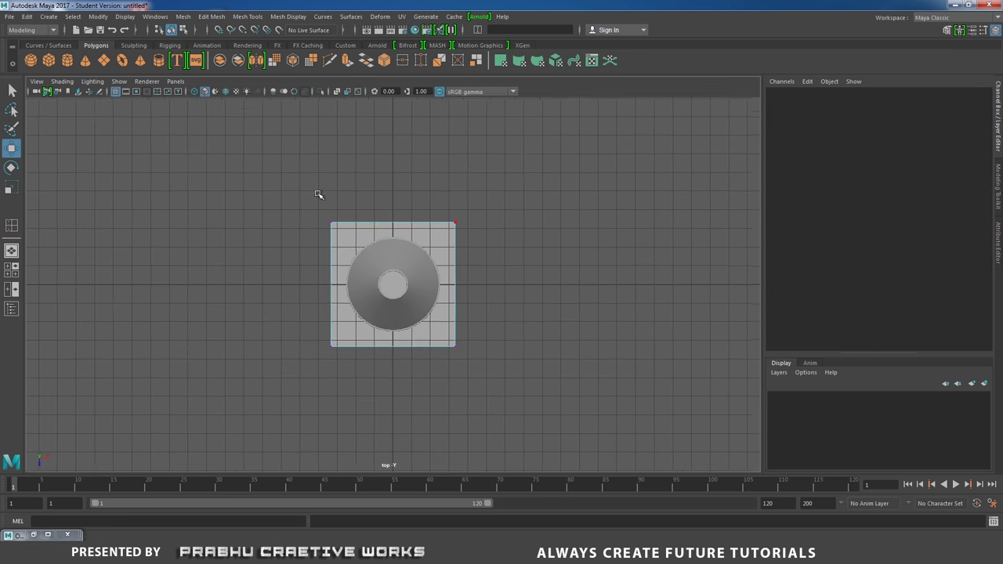
pyautogui.moveTo(267, 167); pyautogui.dragTo(461, 332)
pyautogui.scroll(-2, 459, 325)
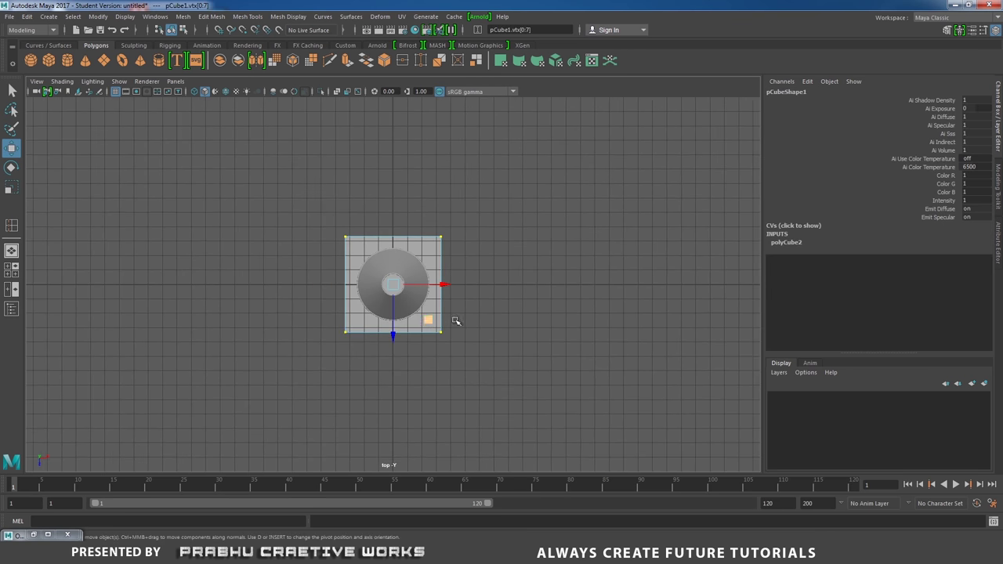
pyautogui.press('r')
pyautogui.moveTo(440, 283); pyautogui.dragTo(483, 284)
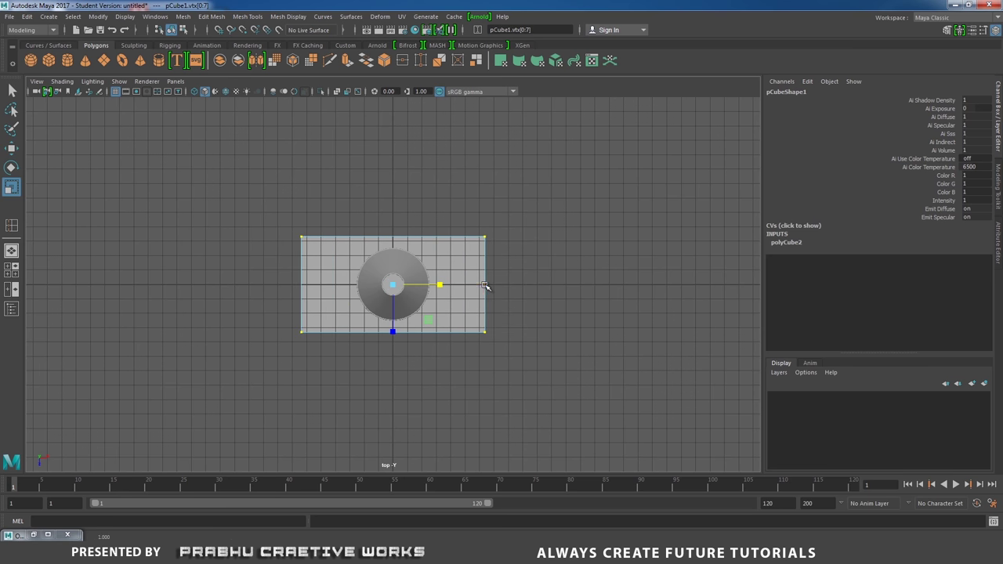
# Move the box's left-end vertices in close to the lamp and extend its right-end vertices far out along X
pyautogui.moveTo(218, 182); pyautogui.dragTo(337, 387)
pyautogui.press('w')
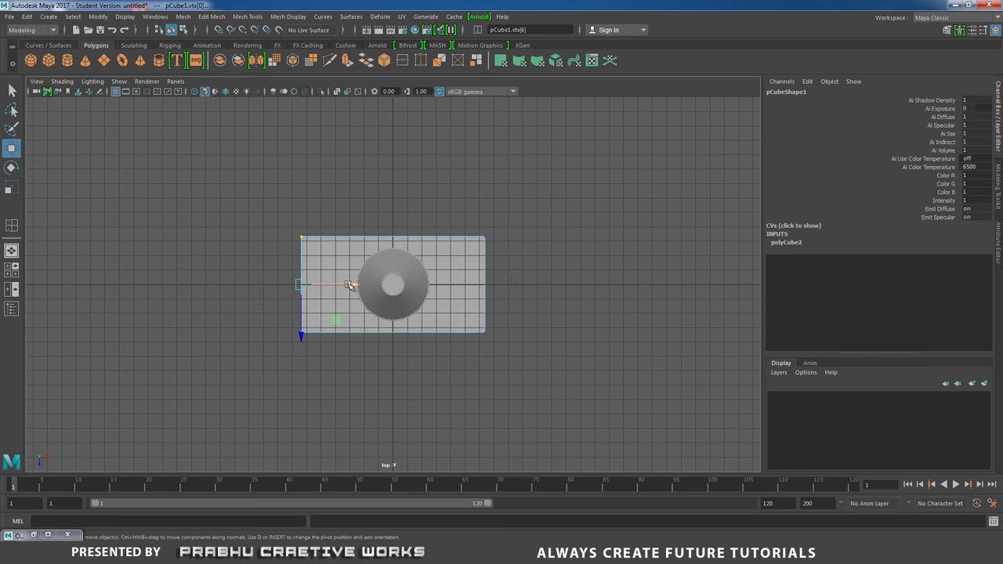
pyautogui.moveTo(349, 284); pyautogui.dragTo(390, 290)
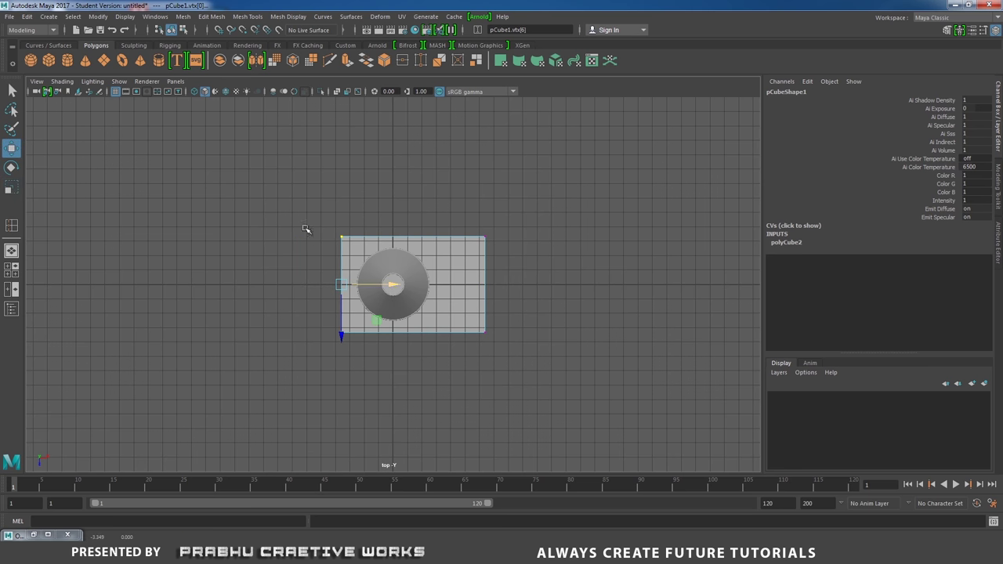
pyautogui.moveTo(442, 190); pyautogui.dragTo(541, 392)
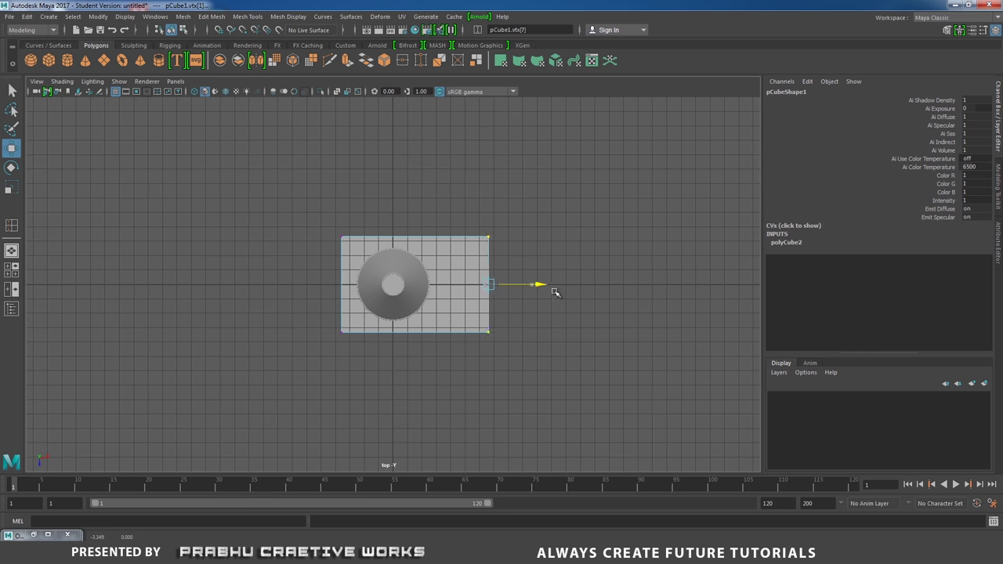
pyautogui.moveTo(555, 287); pyautogui.dragTo(691, 307)
# Shift the box's front and back vertex rows slightly forward along Z in the top view
pyautogui.moveTo(244, 306); pyautogui.dragTo(654, 389)
pyautogui.moveTo(493, 380); pyautogui.dragTo(494, 395)
pyautogui.moveTo(242, 187); pyautogui.dragTo(673, 253)
pyautogui.moveTo(494, 286); pyautogui.dragTo(496, 299)
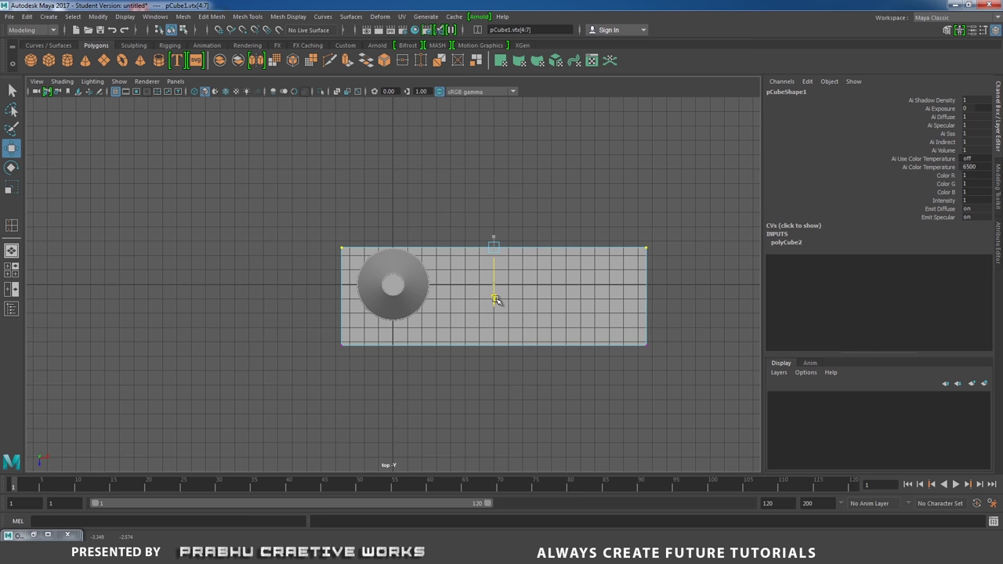
pyautogui.moveTo(496, 300); pyautogui.dragTo(526, 270)
# Select the box's bottom vertices in perspective and lower them to make the box taller
pyautogui.press('space')
pyautogui.keyDown('alt'); pyautogui.moveTo(526, 260); pyautogui.dragTo(360, 319); pyautogui.keyUp('alt')
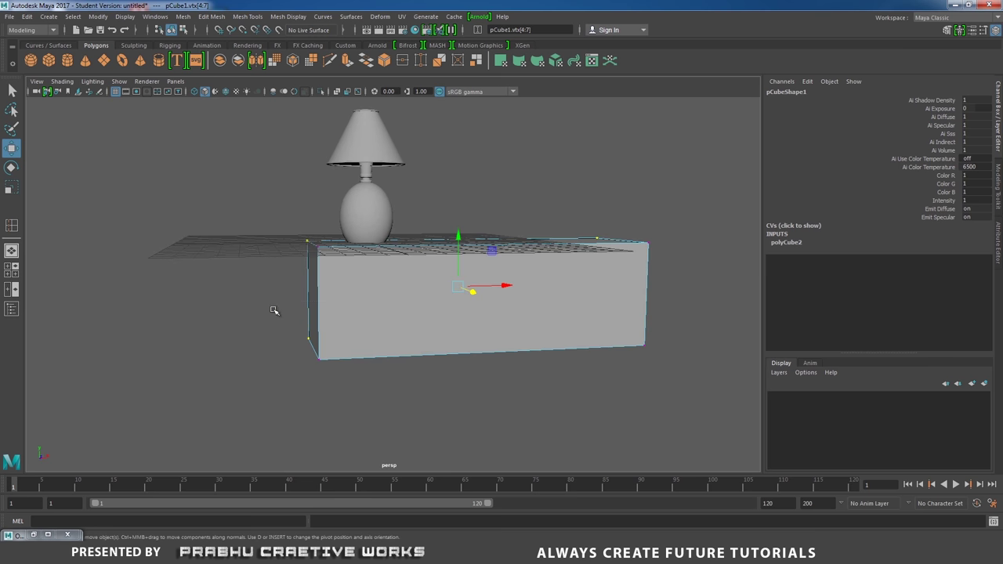
pyautogui.moveTo(254, 300); pyautogui.dragTo(596, 361)
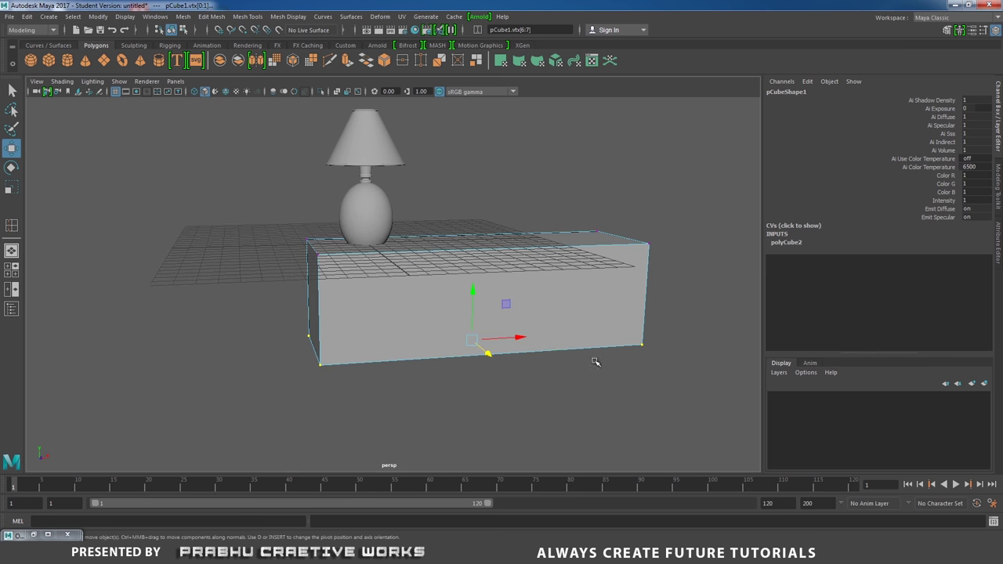
pyautogui.moveTo(473, 289); pyautogui.dragTo(464, 311)
pyautogui.moveTo(417, 252); pyautogui.dragTo(416, 279, button='right')
# Switch the long box to edge selection, select its edges and apply a Bevel
pyautogui.moveTo(452, 248); pyautogui.dragTo(452, 222, button='right')
pyautogui.moveTo(208, 137); pyautogui.dragTo(654, 478)
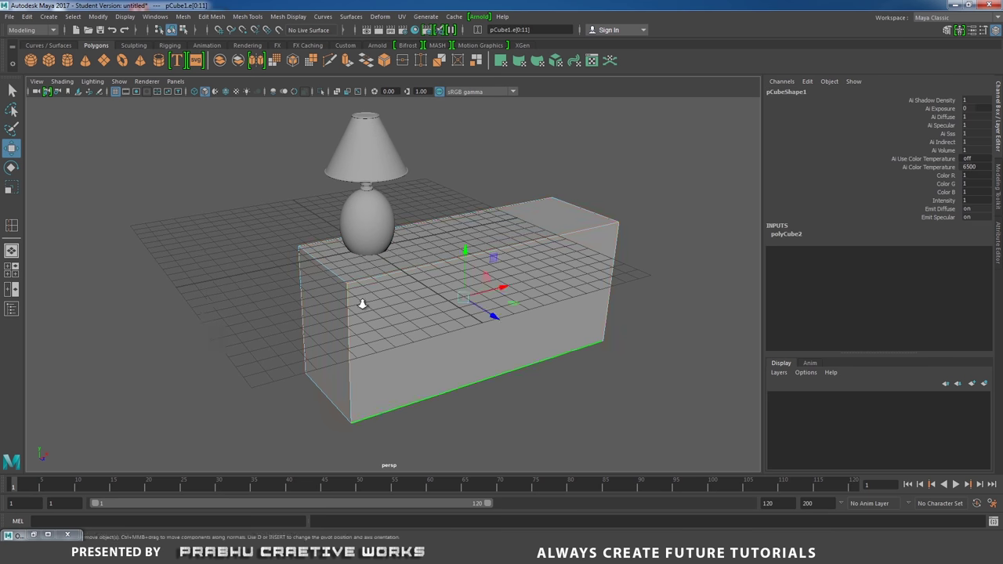
pyautogui.keyDown('alt'); pyautogui.moveTo(361, 302); pyautogui.dragTo(414, 320, button='right'); pyautogui.keyUp('alt')
pyautogui.keyDown('alt'); pyautogui.moveTo(386, 287); pyautogui.dragTo(398, 306); pyautogui.keyUp('alt')
pyautogui.keyDown('shift'); pyautogui.moveTo(393, 303); pyautogui.dragTo(443, 301, button='right'); pyautogui.keyUp('shift')
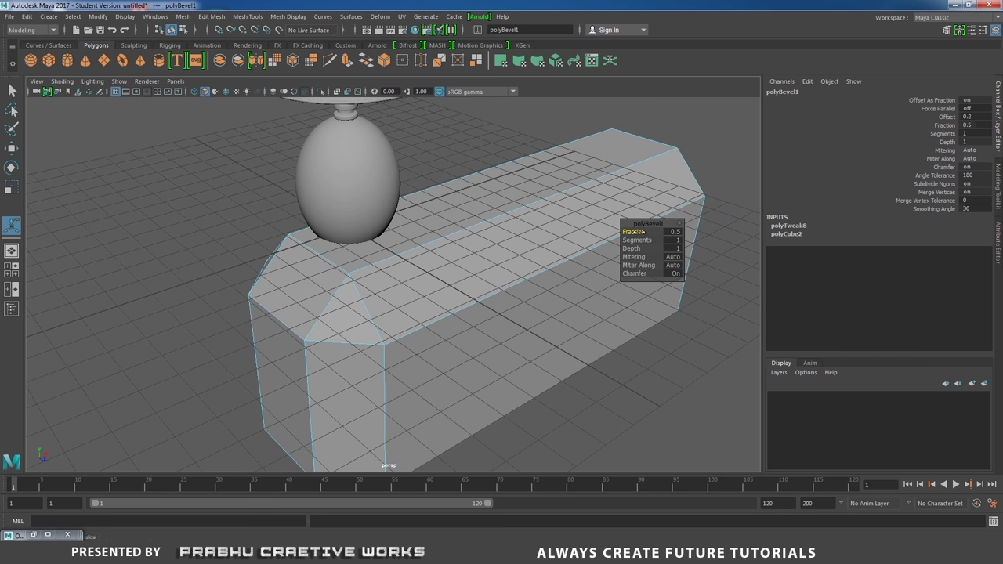
# Set the box's bevel to a fraction of 0.05 with 2 segments and return to object selection
pyautogui.moveTo(633, 232); pyautogui.dragTo(632, 232)
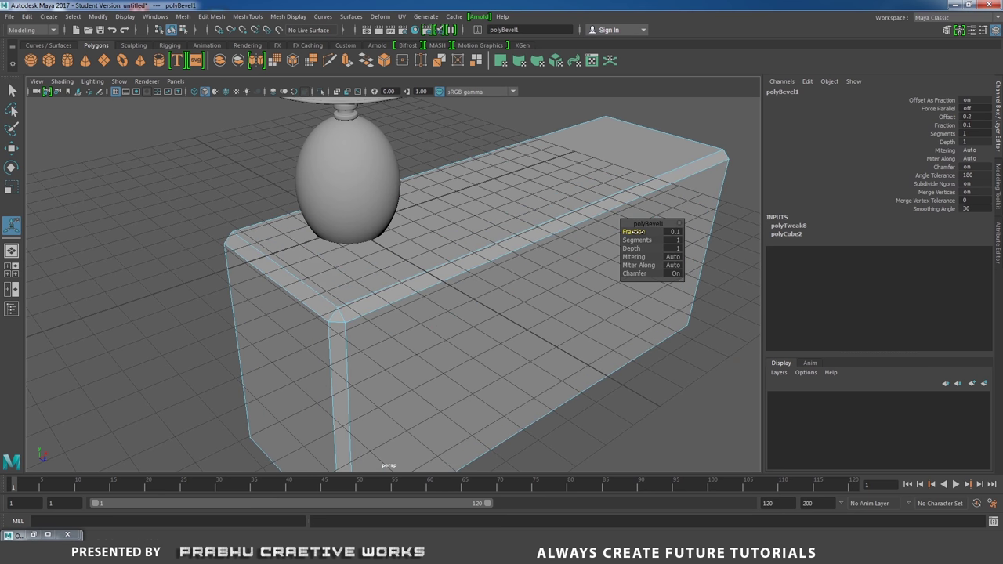
pyautogui.click(670, 233)
pyautogui.write('0.05')
pyautogui.press('Return')
pyautogui.click(673, 241)
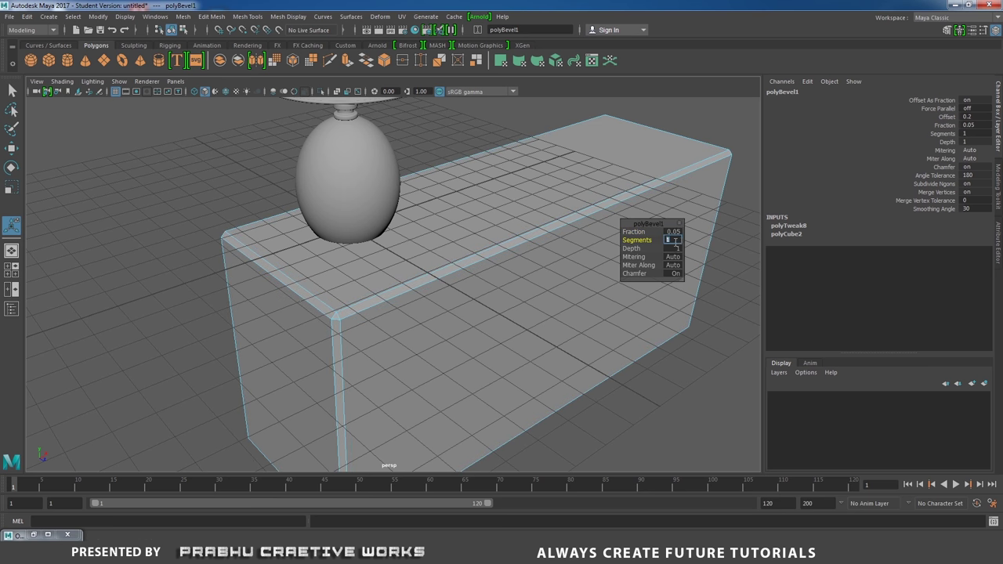
pyautogui.write('2')
pyautogui.press('Return')
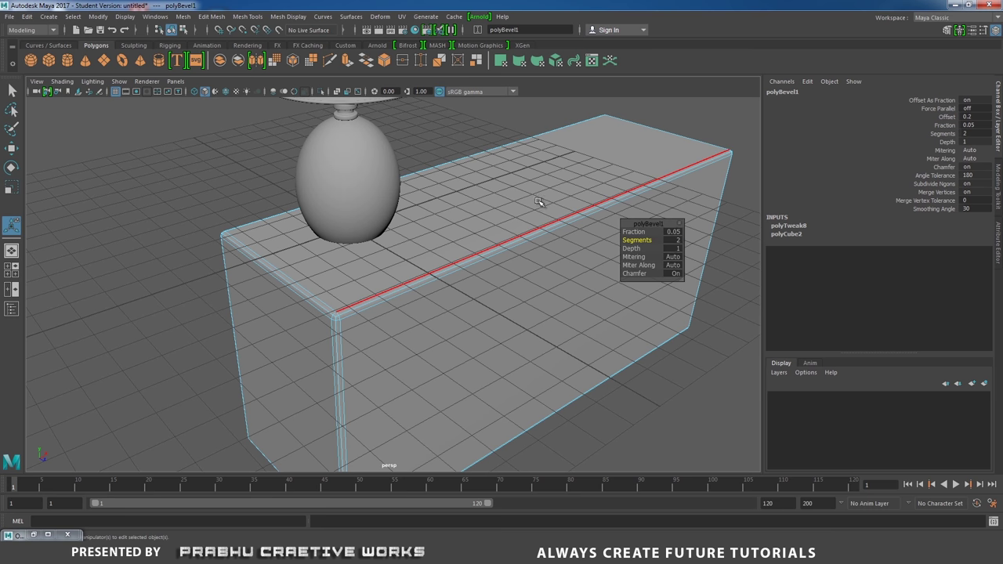
pyautogui.moveTo(583, 183); pyautogui.dragTo(642, 153, button='right')
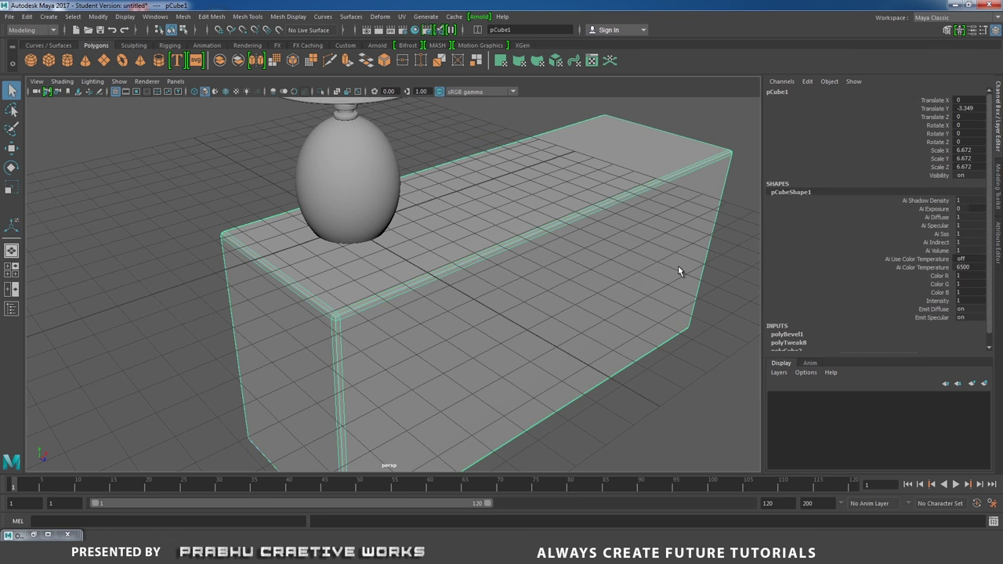
# Apply Soften Edge to the bevelled box, then clear the selection and view the box beneath the lamp
pyautogui.click(721, 271)
pyautogui.click(609, 261)
pyautogui.click(294, 17)
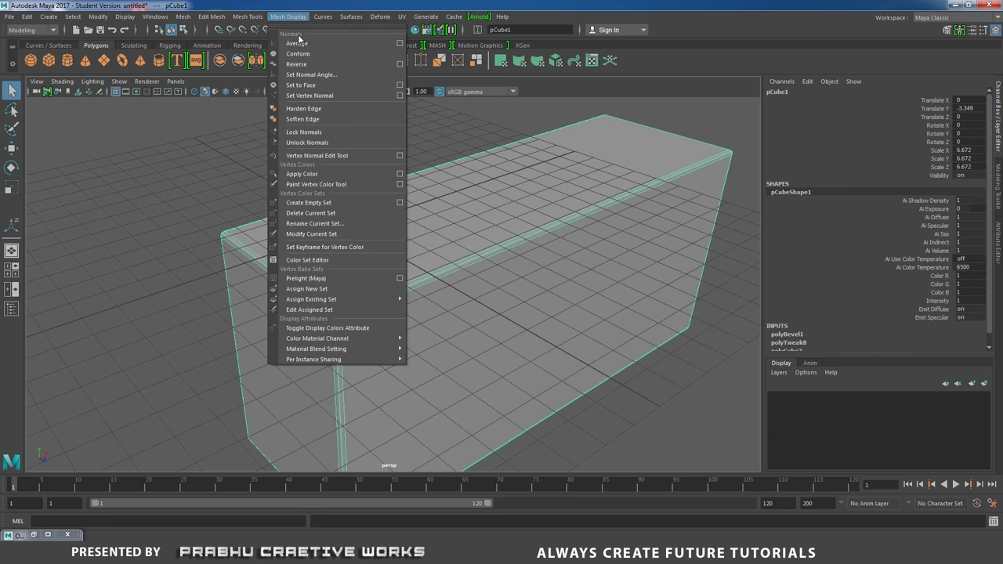
pyautogui.click(309, 119)
pyautogui.click(208, 139)
pyautogui.scroll(-2, 294, 178)
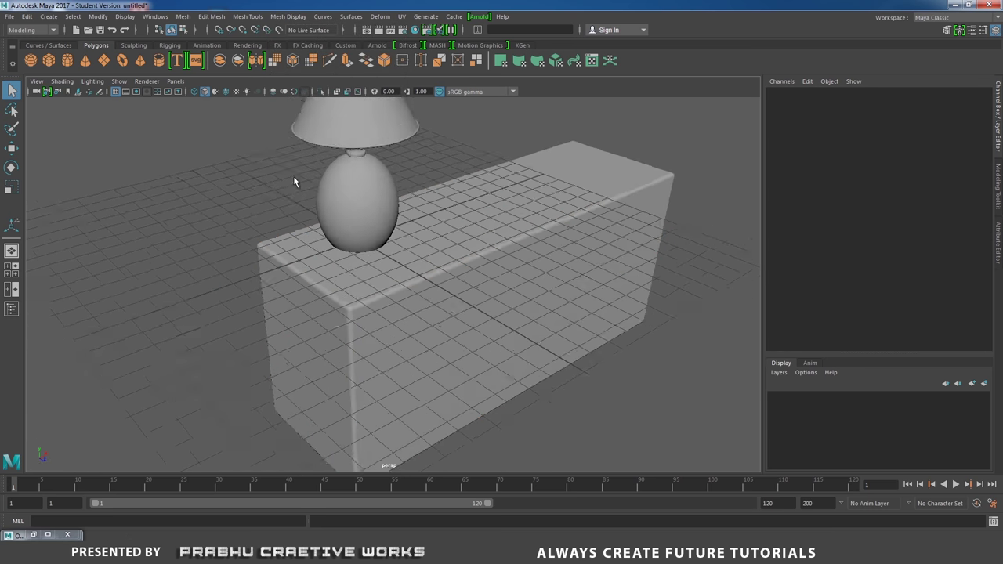
pyautogui.keyDown('alt'); pyautogui.moveTo(294, 179); pyautogui.dragTo(418, 251); pyautogui.keyUp('alt')
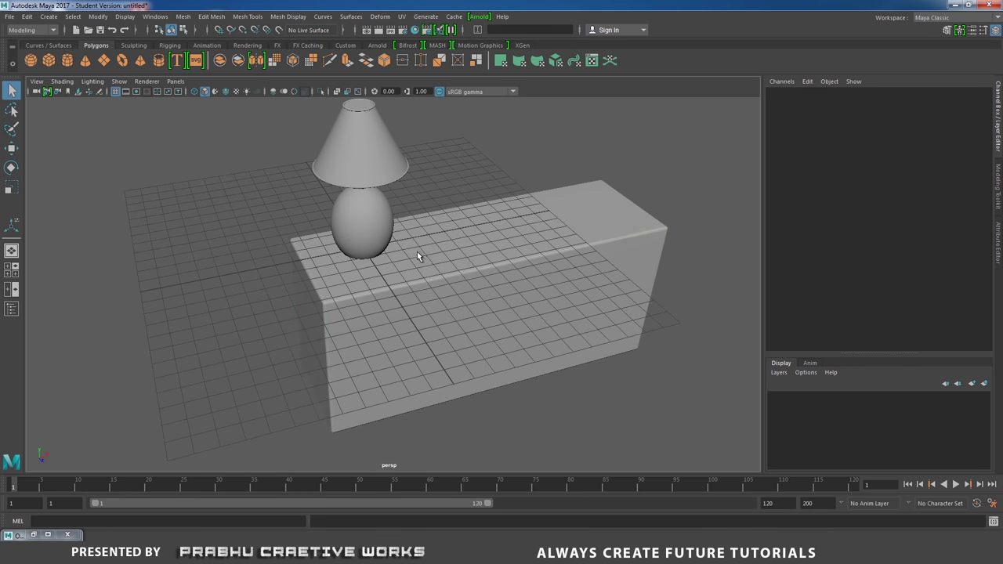
# Rename the long box in the Outliner as Wooden_Box01
pyautogui.click(420, 256)
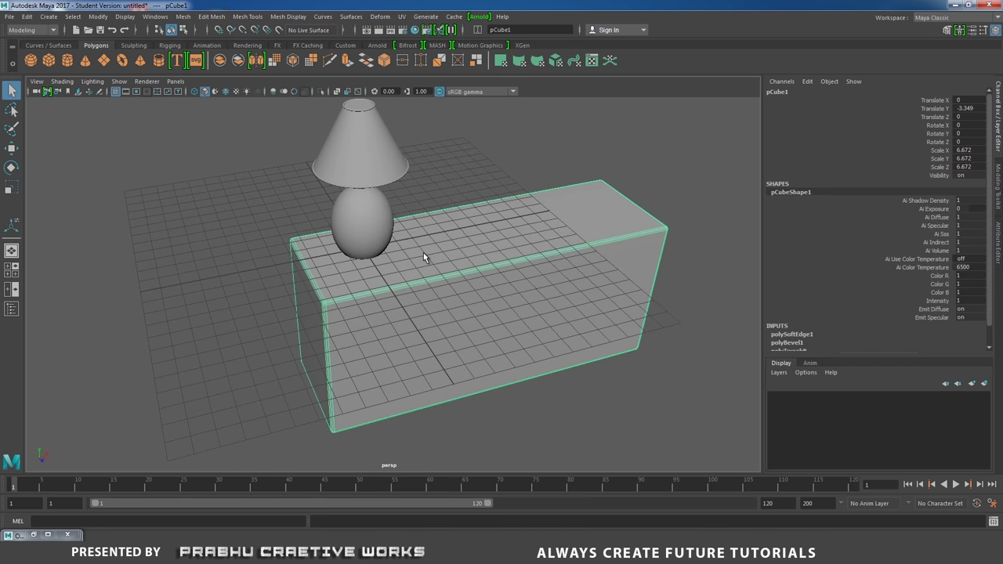
pyautogui.click(34, 534)
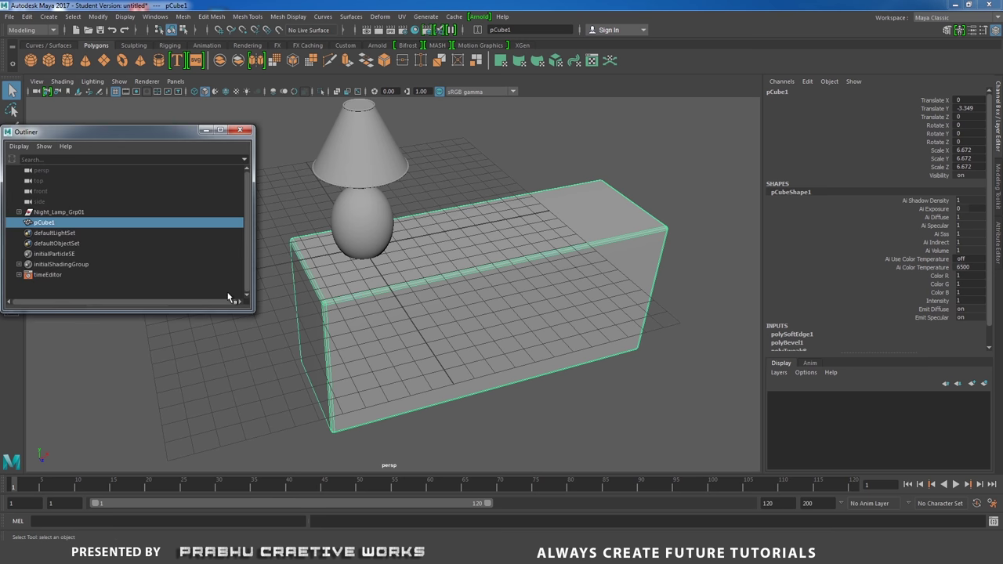
pyautogui.doubleClick(55, 224)
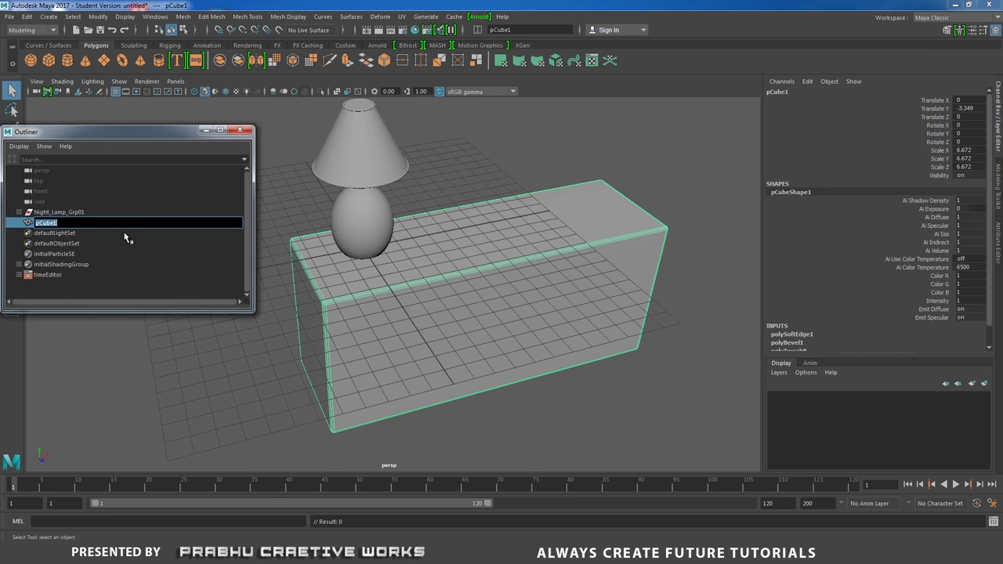
pyautogui.write('Wooden_Box01')
pyautogui.press('Return')
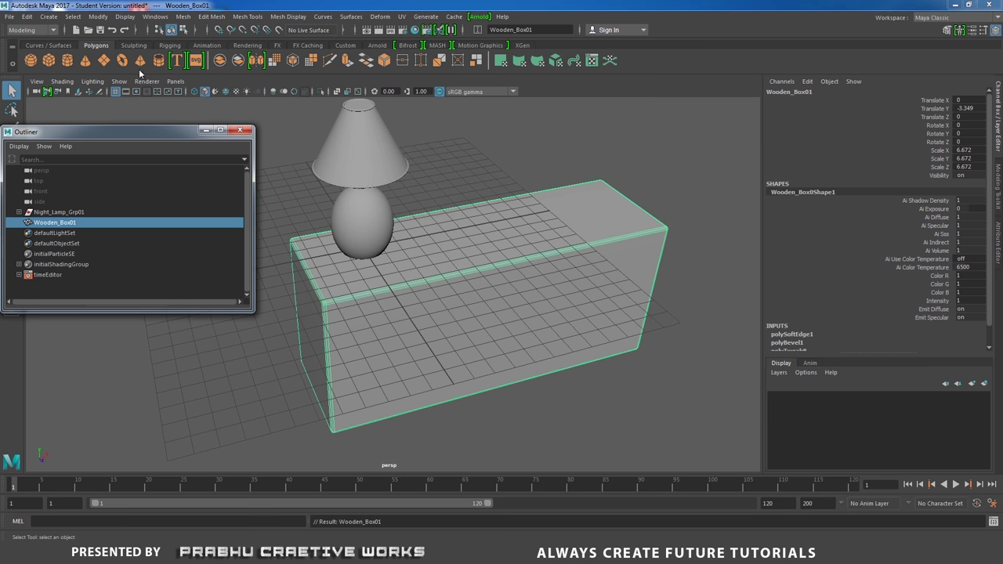
pyautogui.click(206, 130)
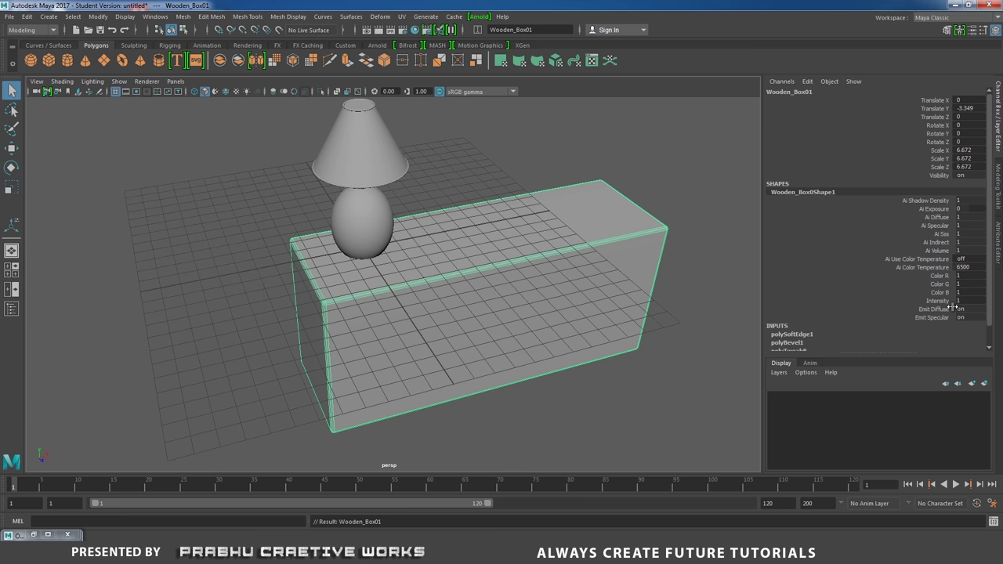
# Delete the construction history of all objects in the scene and clear the selection
pyautogui.moveTo(987, 303); pyautogui.dragTo(998, 342)
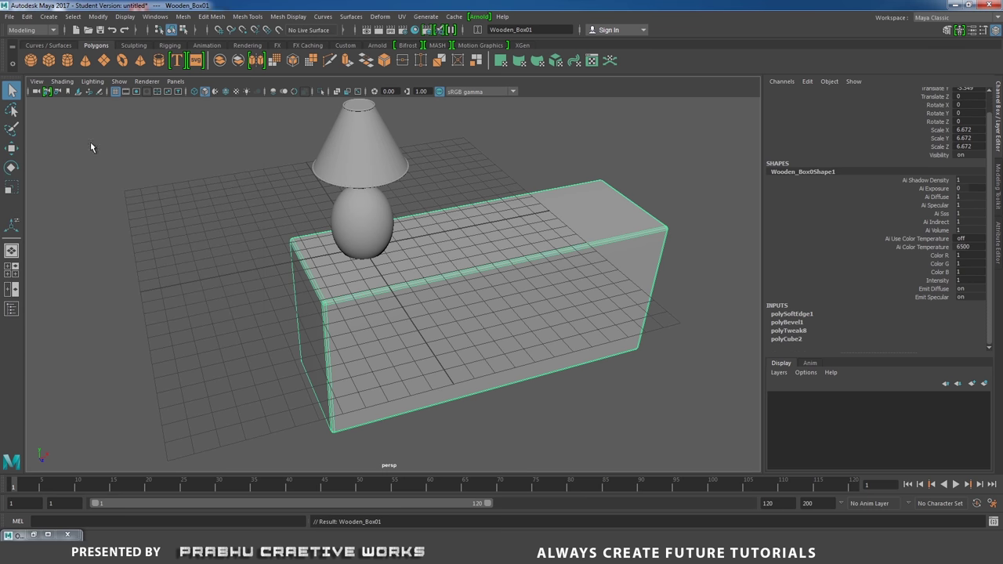
pyautogui.click(26, 17)
pyautogui.moveTo(83, 149)
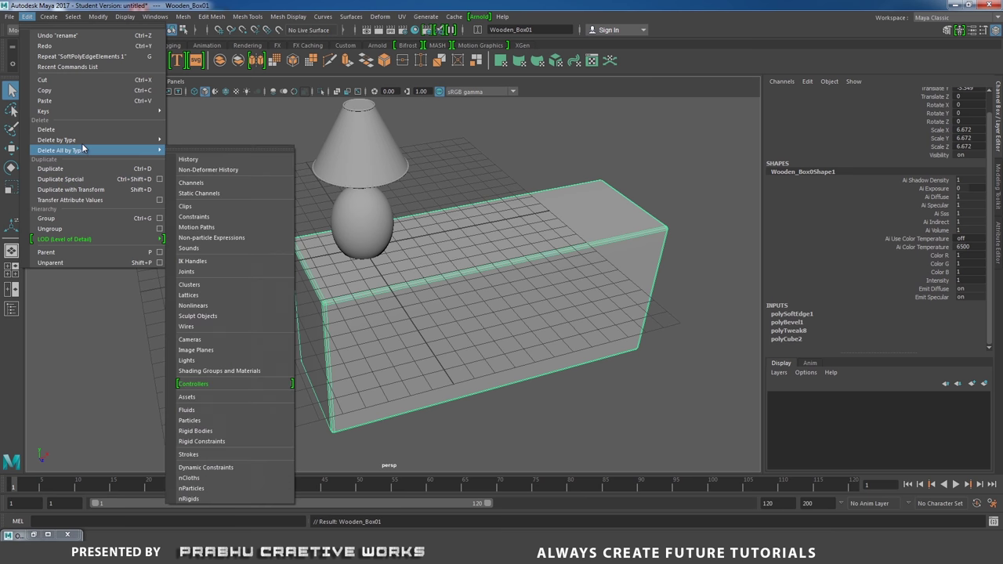
pyautogui.click(188, 159)
pyautogui.keyDown('alt'); pyautogui.moveTo(192, 172); pyautogui.dragTo(331, 187); pyautogui.keyUp('alt')
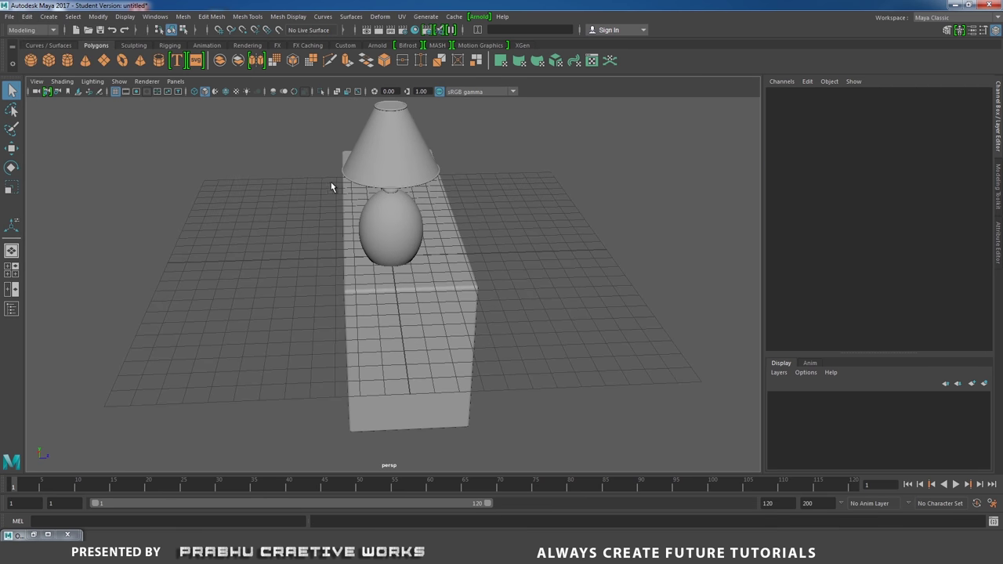
# In the top wireframe view, begin a cubic CV curve from the lamp base, winding out to the box's nearest short edge
pyautogui.keyDown('alt'); pyautogui.moveTo(316, 315); pyautogui.dragTo(271, 245); pyautogui.keyUp('alt')
pyautogui.press('space')
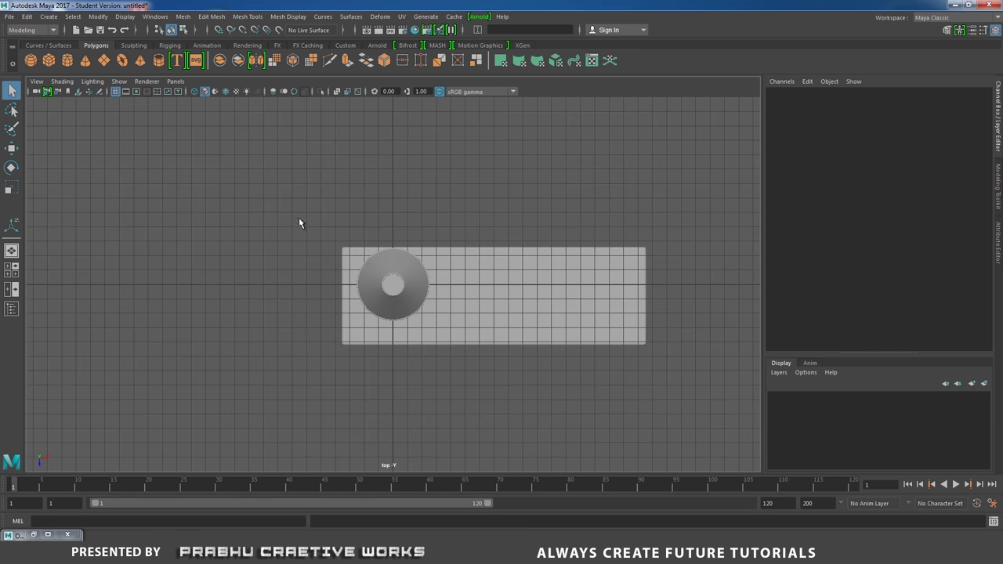
pyautogui.press('4')
pyautogui.keyDown('alt'); pyautogui.moveTo(282, 212); pyautogui.dragTo(407, 243, button='right'); pyautogui.keyUp('alt')
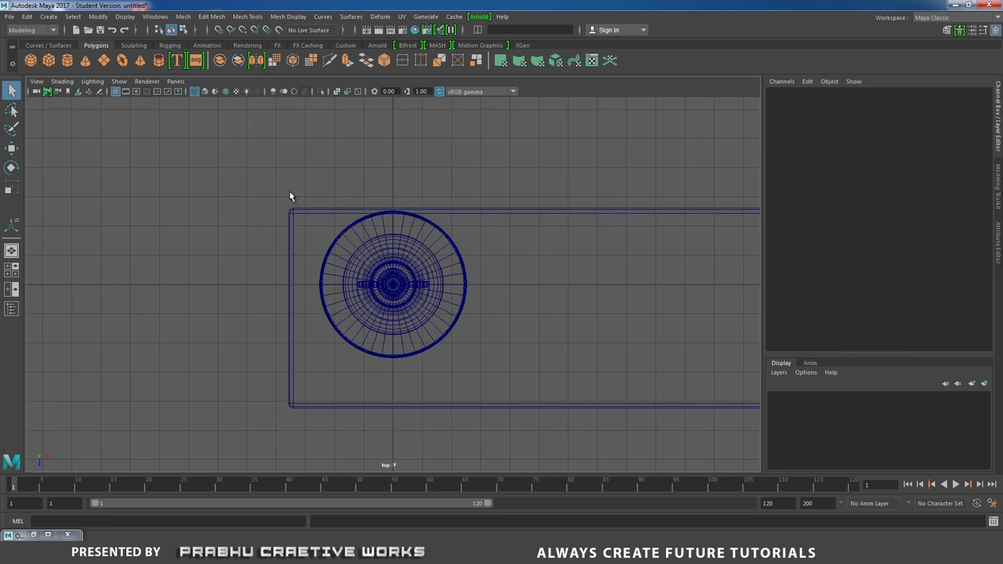
pyautogui.click(53, 17)
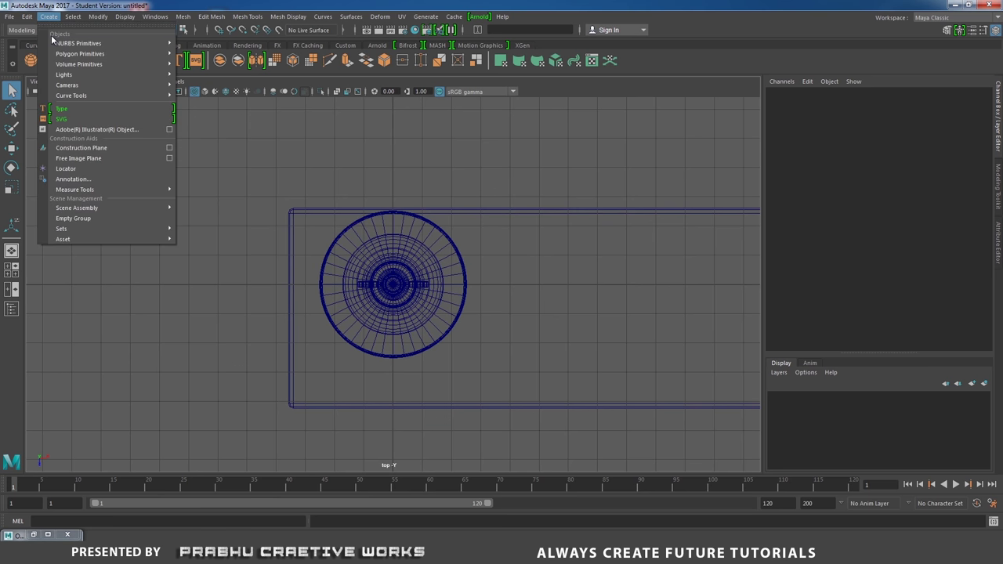
pyautogui.moveTo(70, 44)
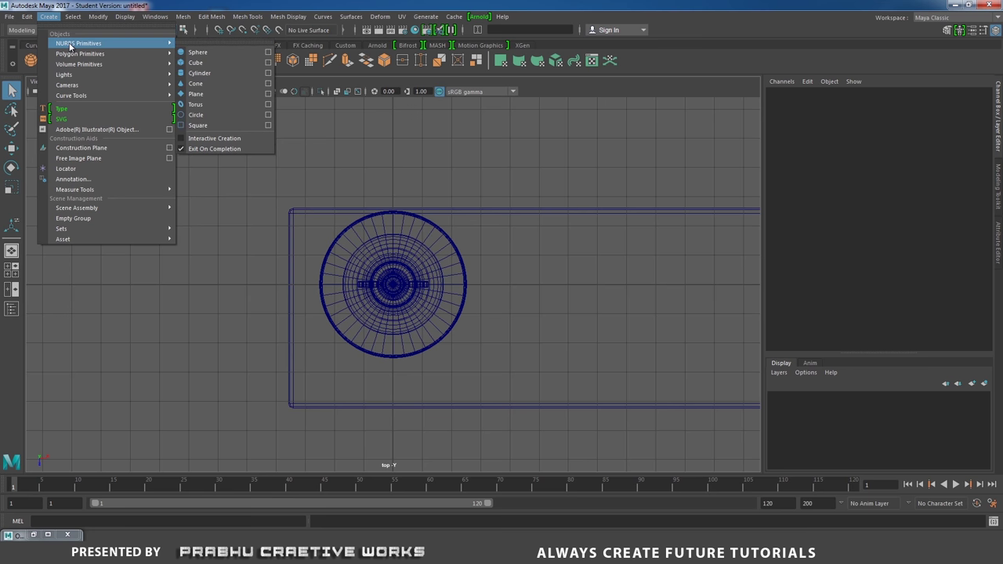
pyautogui.moveTo(72, 95)
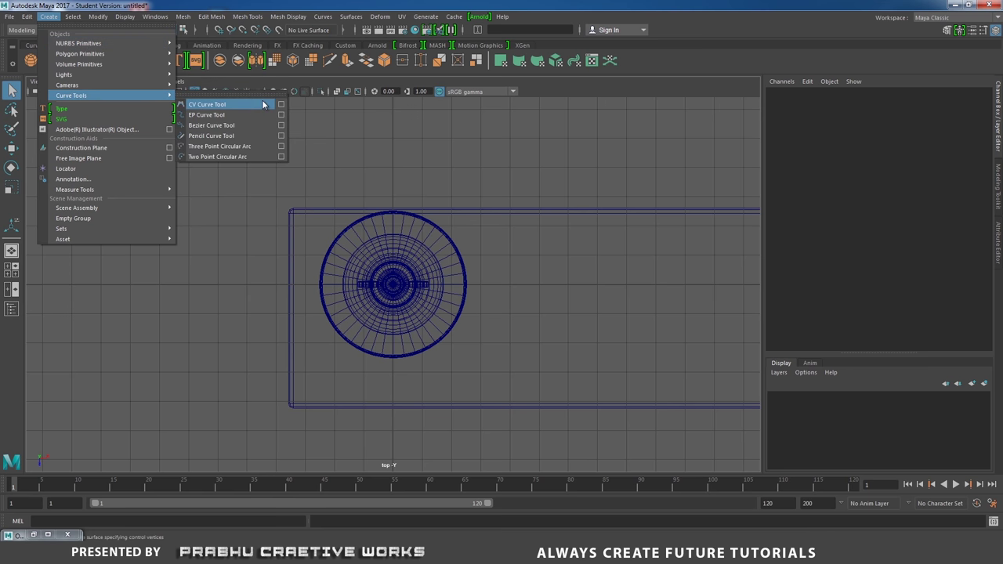
pyautogui.click(281, 105)
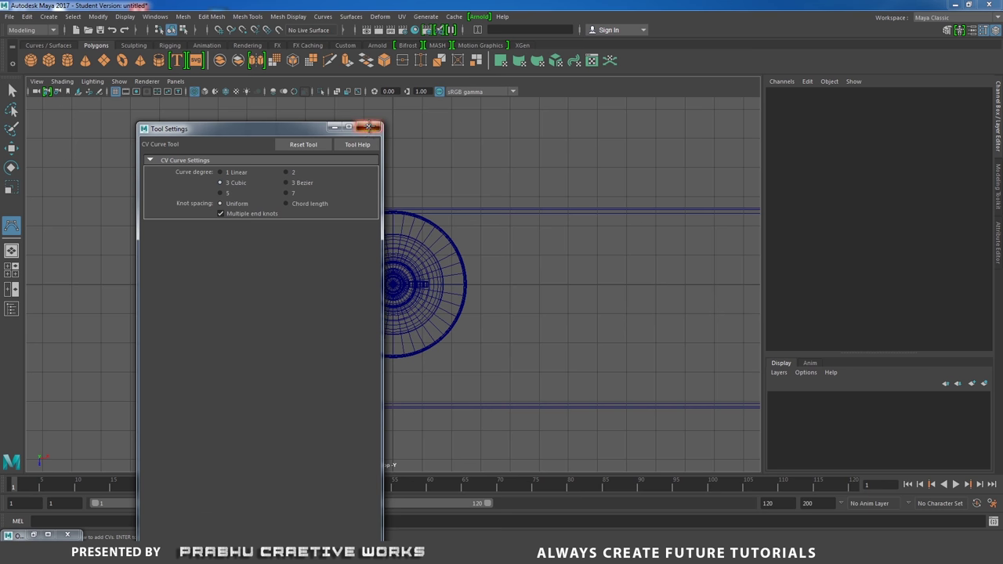
pyautogui.click(369, 126)
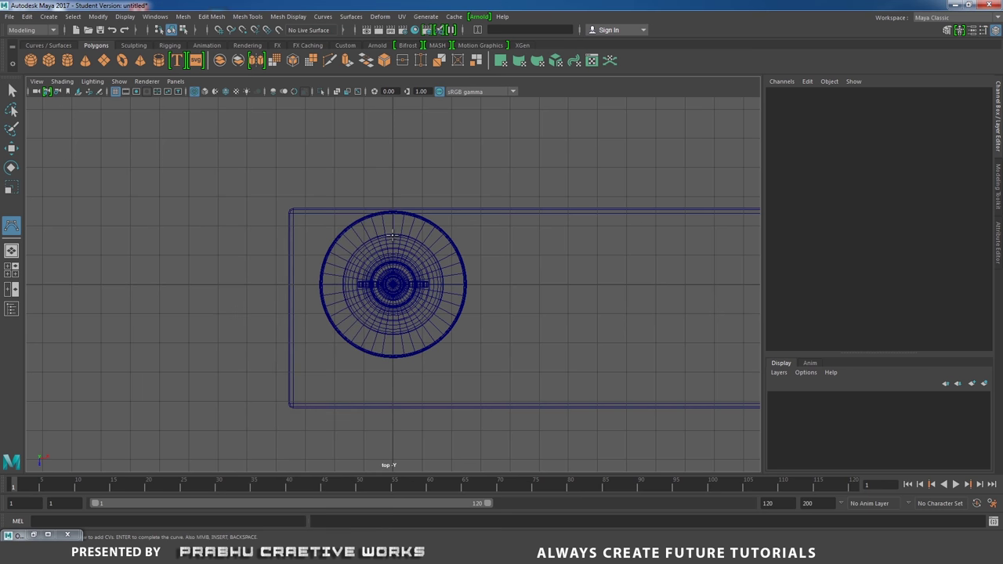
pyautogui.click(391, 234)
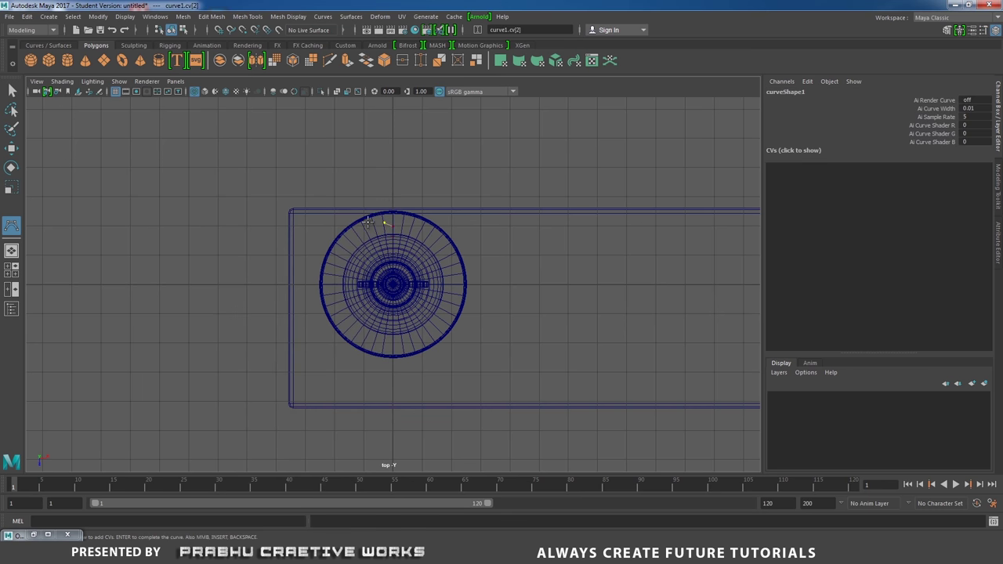
pyautogui.click(366, 223)
pyautogui.click(323, 226)
pyautogui.click(312, 238)
pyautogui.click(294, 246)
pyautogui.click(289, 247)
# Continue the curve in the front view, bending over the box's upper corner and running down just outside its end face
pyautogui.press('space')
pyautogui.moveTo(369, 272); pyautogui.dragTo(382, 287)
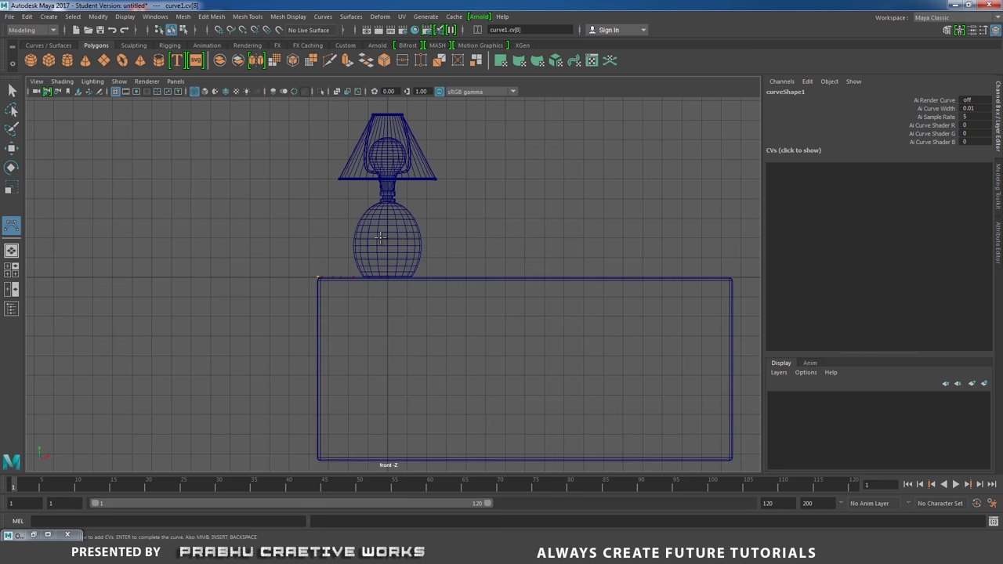
pyautogui.keyDown('alt'); pyautogui.moveTo(381, 238); pyautogui.dragTo(399, 254, button='right'); pyautogui.keyUp('alt')
pyautogui.keyDown('alt'); pyautogui.moveTo(398, 253); pyautogui.dragTo(442, 186, button='middle'); pyautogui.keyUp('alt')
pyautogui.click(387, 199)
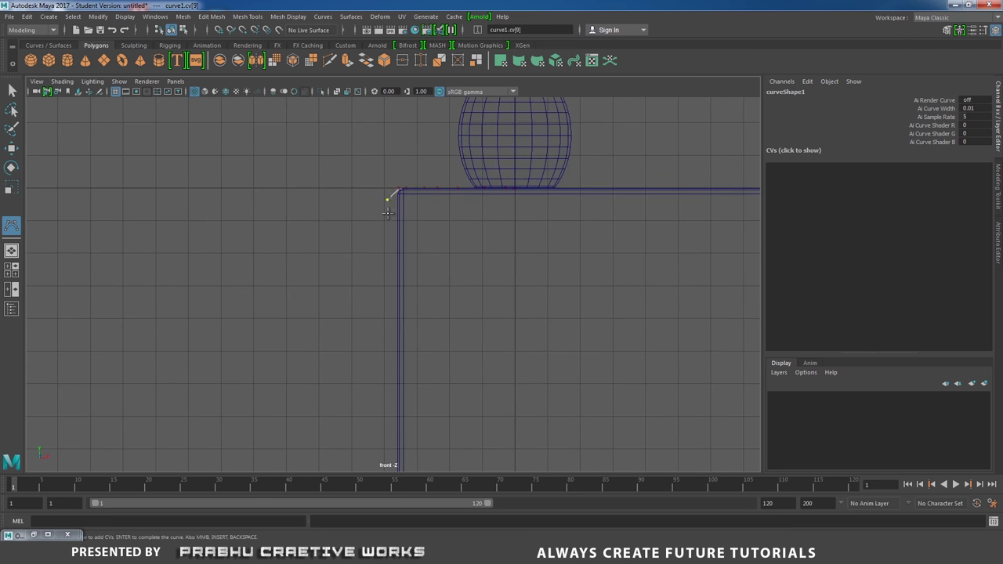
pyautogui.click(388, 224)
pyautogui.click(385, 267)
pyautogui.click(385, 295)
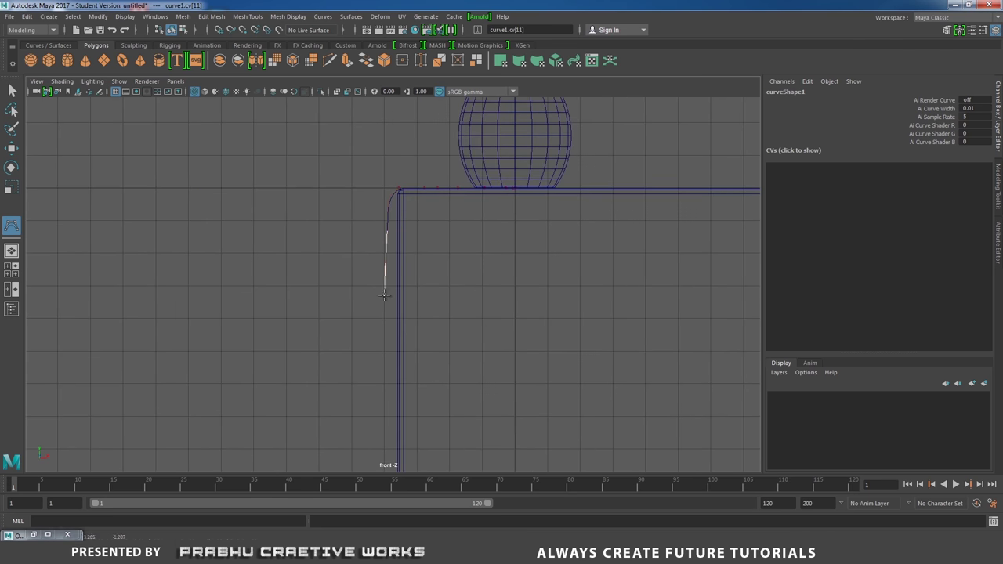
pyautogui.click(382, 334)
# Add control points that sweep the curve outward away from the box near its lower end, and complete the curve
pyautogui.keyDown('alt'); pyautogui.moveTo(375, 329); pyautogui.dragTo(406, 254, button='middle'); pyautogui.keyUp('alt')
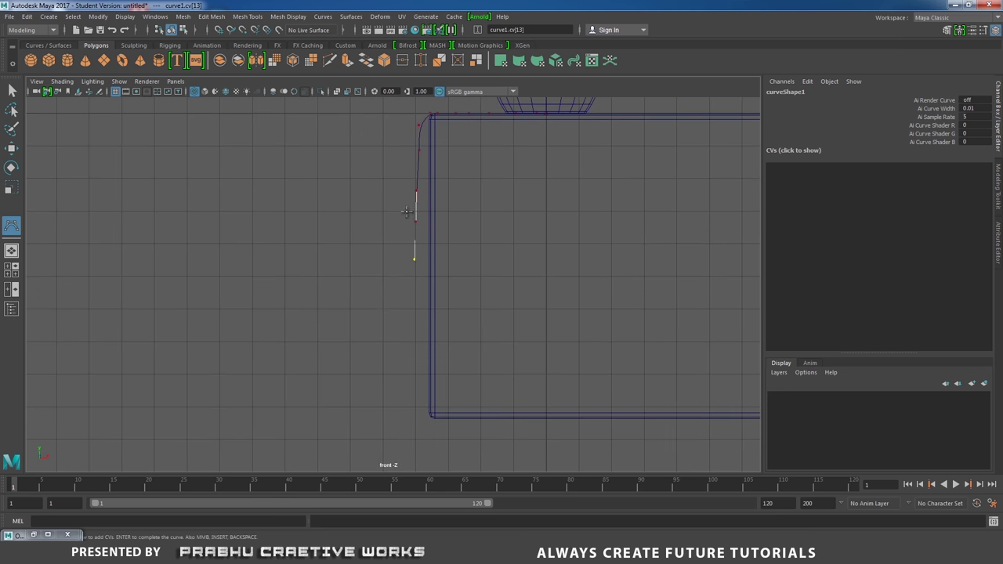
pyautogui.click(402, 299)
pyautogui.click(390, 331)
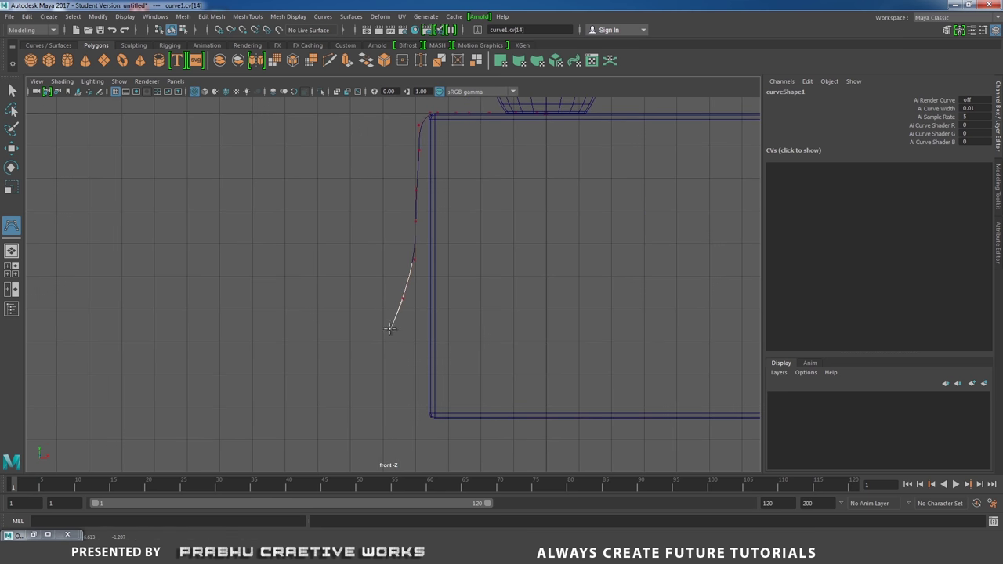
pyautogui.click(373, 358)
pyautogui.click(359, 376)
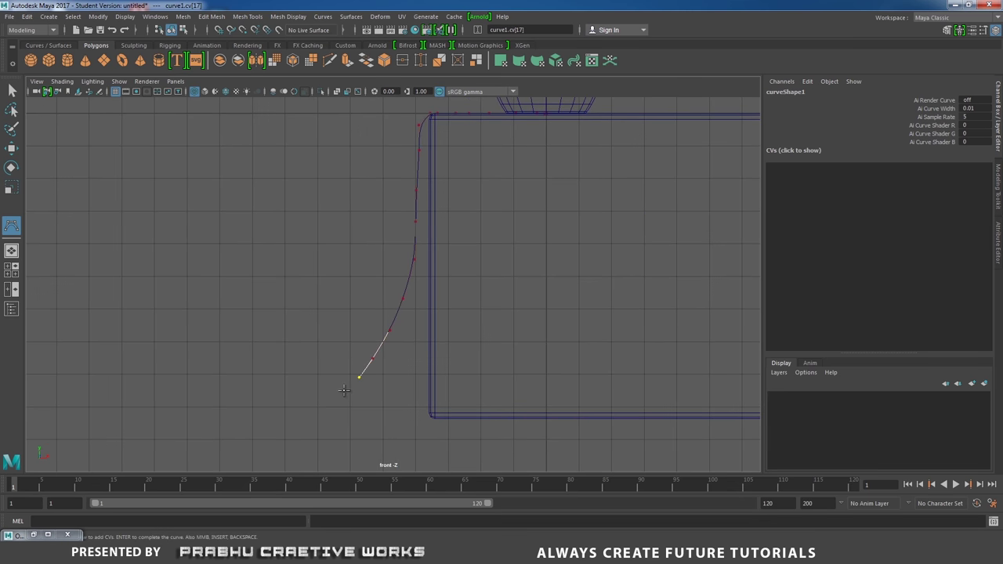
pyautogui.click(344, 389)
pyautogui.press('Return')
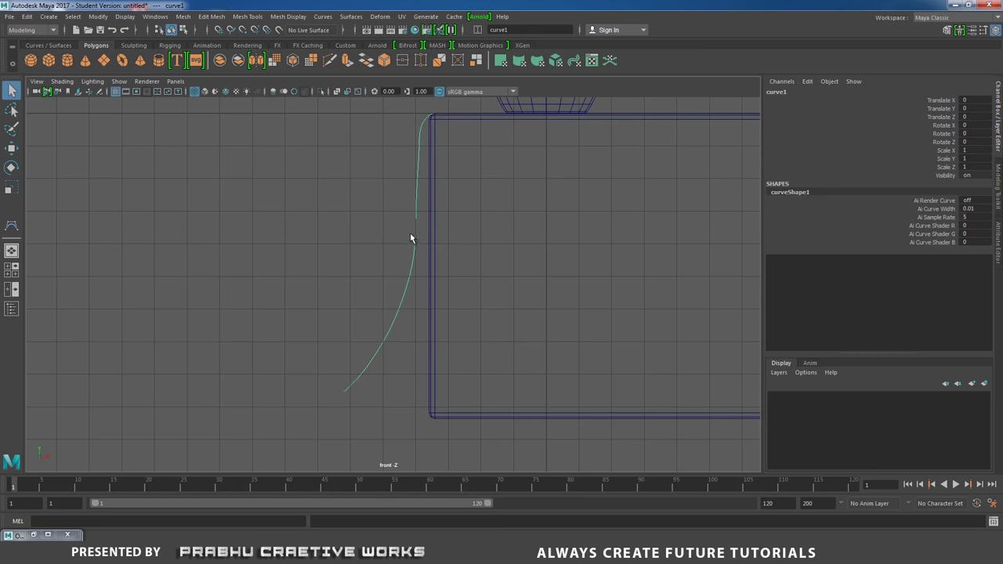
# In the shaded perspective view, select the curve's first control vertex beside the lamp and raise it along the lamp base
pyautogui.keyDown('alt'); pyautogui.moveTo(462, 159); pyautogui.dragTo(353, 264, button='middle'); pyautogui.keyUp('alt')
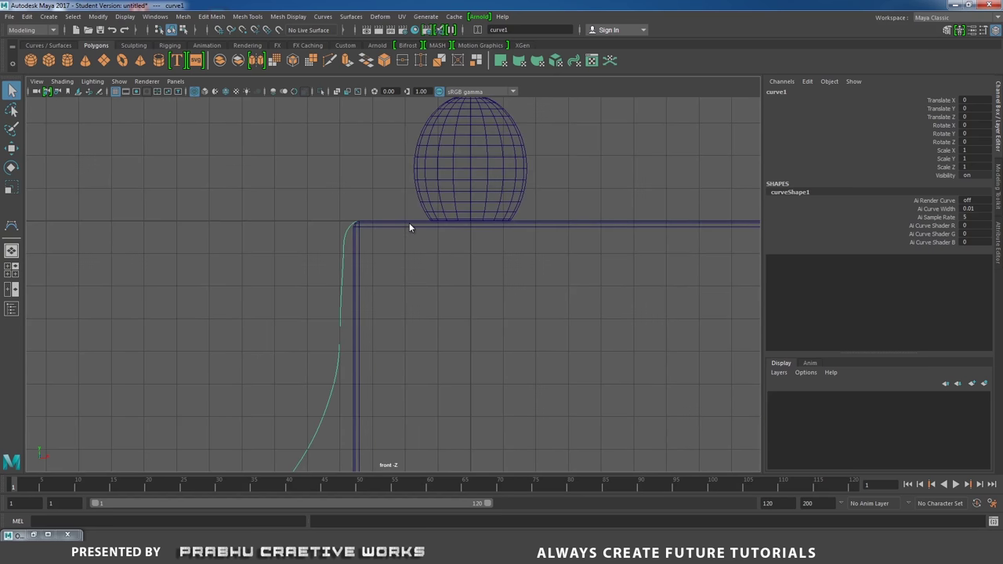
pyautogui.press('space')
pyautogui.moveTo(409, 223); pyautogui.dragTo(577, 279)
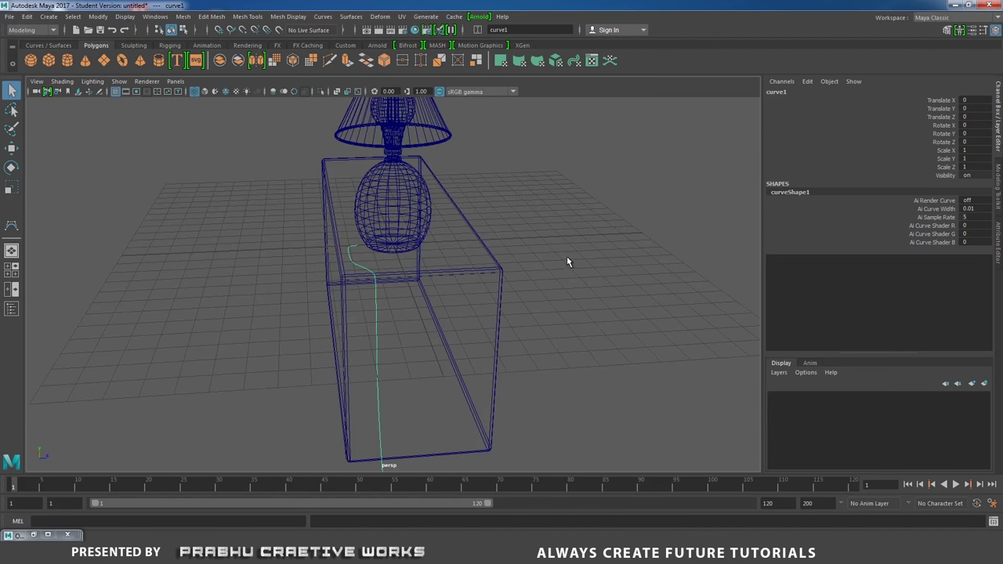
pyautogui.press('5')
pyautogui.scroll(5, 609, 284)
pyautogui.moveTo(591, 188); pyautogui.dragTo(534, 190, button='right')
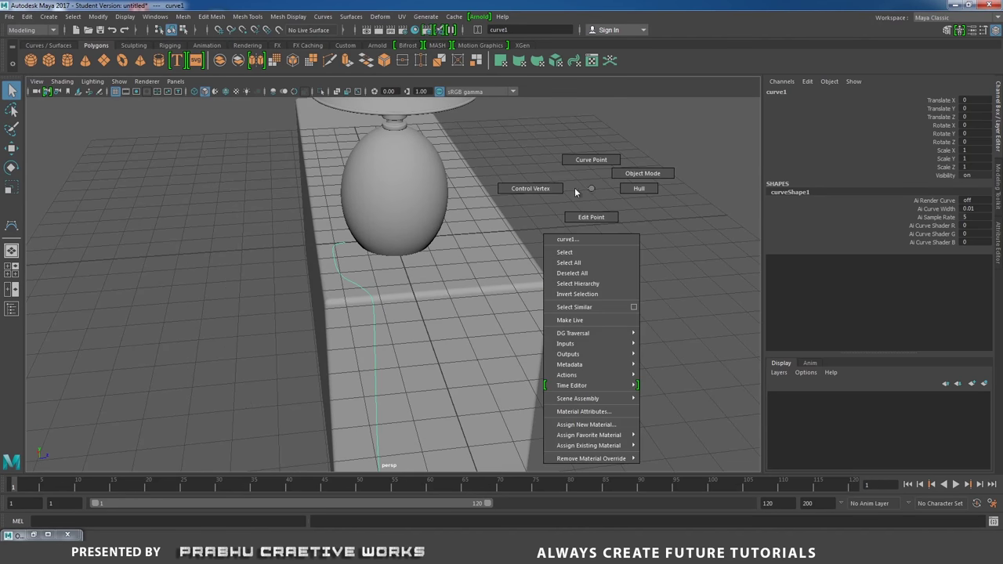
pyautogui.scroll(4, 575, 276)
pyautogui.keyDown('alt'); pyautogui.moveTo(445, 218); pyautogui.dragTo(489, 238, button='middle'); pyautogui.keyUp('alt')
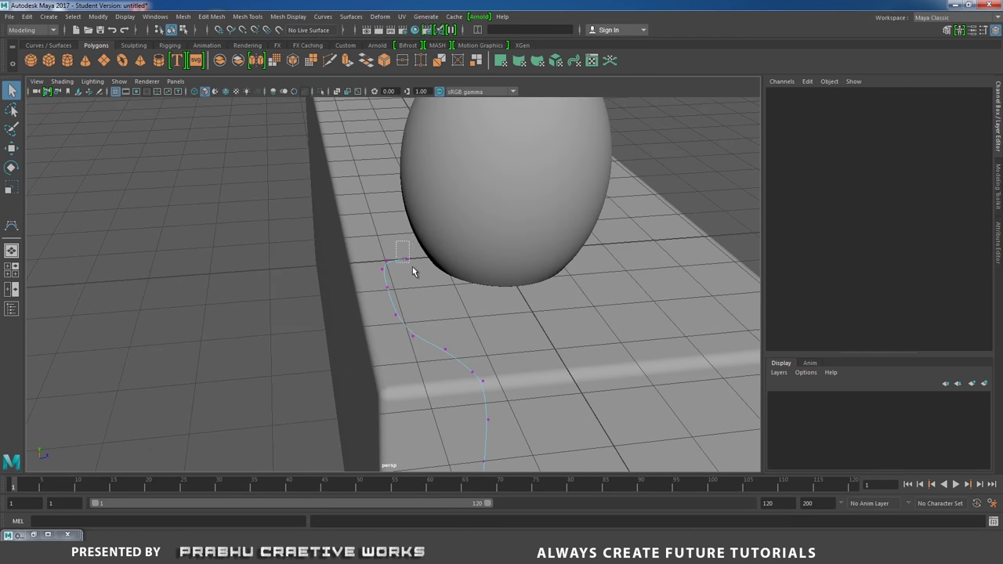
pyautogui.moveTo(412, 267); pyautogui.dragTo(410, 251)
pyautogui.press('w')
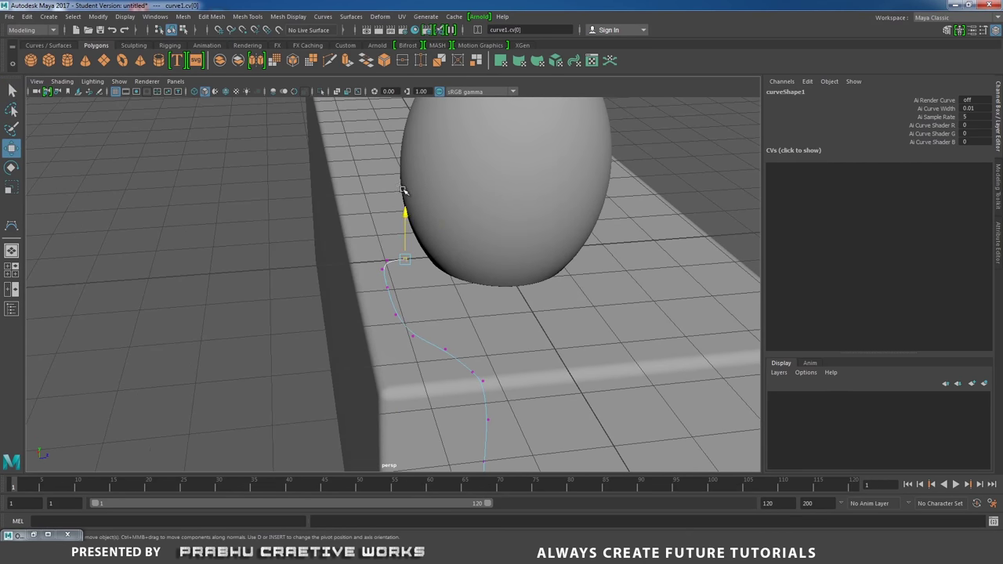
pyautogui.moveTo(403, 190); pyautogui.dragTo(358, 335)
# Raise the curve's second control vertex so the curve rises smoothly to the lamp base, and clear the selection
pyautogui.moveTo(336, 282); pyautogui.dragTo(336, 244)
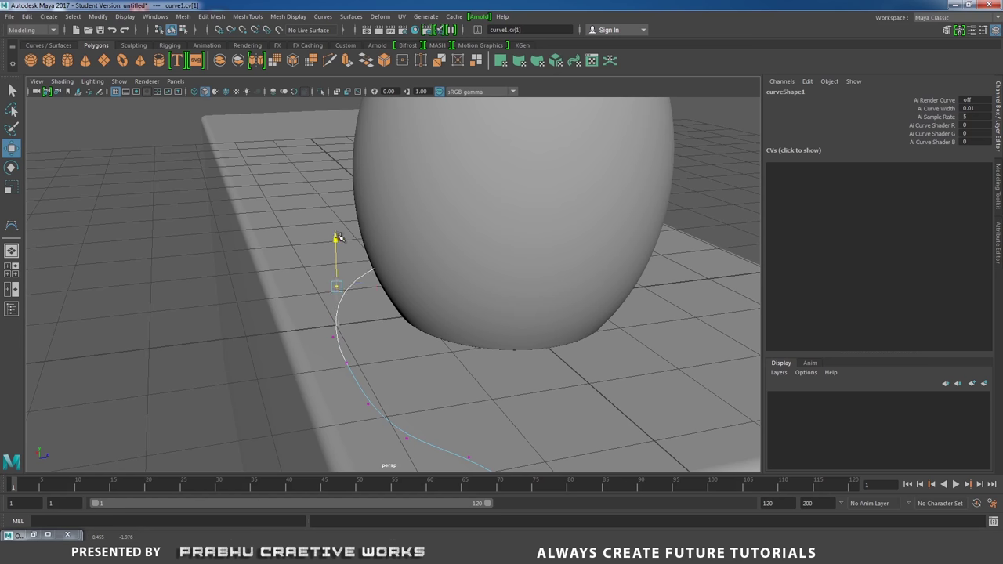
pyautogui.moveTo(388, 287); pyautogui.dragTo(396, 273)
pyautogui.keyDown('alt'); pyautogui.moveTo(504, 298); pyautogui.dragTo(387, 315); pyautogui.keyUp('alt')
pyautogui.moveTo(254, 252); pyautogui.dragTo(283, 262, button='right')
pyautogui.click(240, 235)
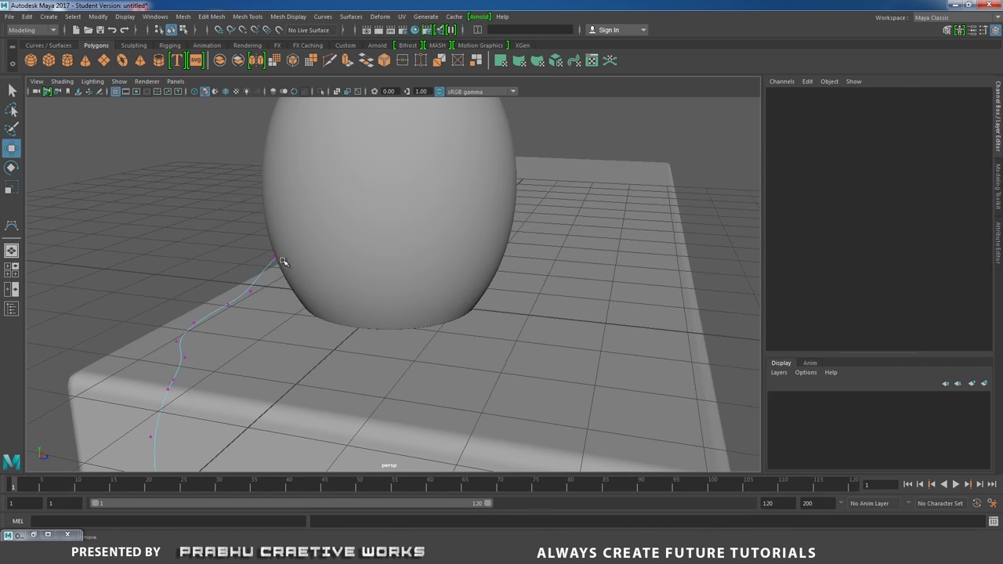
# Examine the curve's path over the box's edge and down its side from several angles, and reselect it as an object
pyautogui.keyDown('alt'); pyautogui.moveTo(267, 266); pyautogui.dragTo(255, 273); pyautogui.keyUp('alt')
pyautogui.moveTo(232, 266); pyautogui.dragTo(277, 222, button='right')
pyautogui.moveTo(245, 259)
pyautogui.keyDown('alt'); pyautogui.mouseDown()
pyautogui.moveTo(225, 258)
pyautogui.moveTo(251, 254)
pyautogui.mouseUp(); pyautogui.keyUp('alt')
pyautogui.keyDown('alt'); pyautogui.moveTo(280, 227); pyautogui.dragTo(445, 166, button='middle'); pyautogui.keyUp('alt')
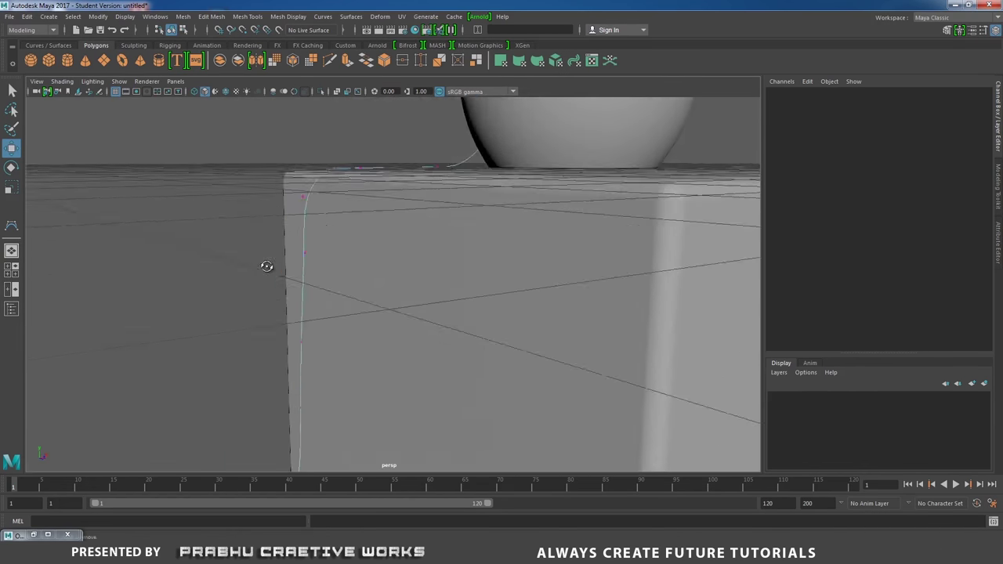
pyautogui.keyDown('alt'); pyautogui.moveTo(267, 265); pyautogui.dragTo(250, 261); pyautogui.keyUp('alt')
pyautogui.moveTo(251, 272); pyautogui.dragTo(291, 237, button='right')
pyautogui.click(251, 270)
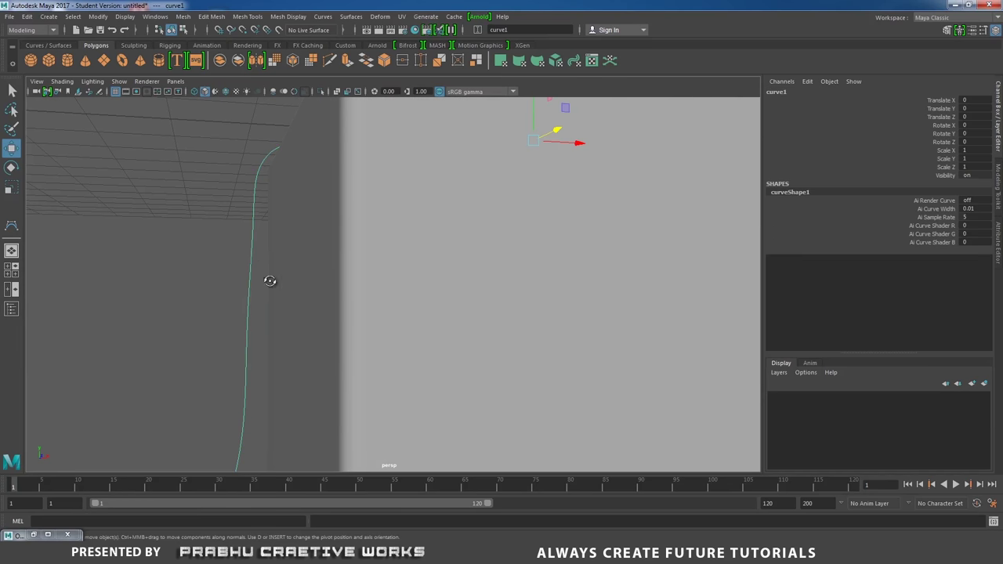
pyautogui.keyDown('alt'); pyautogui.moveTo(270, 281); pyautogui.dragTo(224, 217); pyautogui.keyUp('alt')
pyautogui.keyDown('alt'); pyautogui.moveTo(224, 217); pyautogui.dragTo(204, 212, button='right'); pyautogui.keyUp('alt')
pyautogui.keyDown('alt'); pyautogui.moveTo(312, 199); pyautogui.dragTo(313, 113, button='middle'); pyautogui.keyUp('alt')
pyautogui.keyDown('alt'); pyautogui.moveTo(270, 239); pyautogui.dragTo(232, 250, button='right'); pyautogui.keyUp('alt')
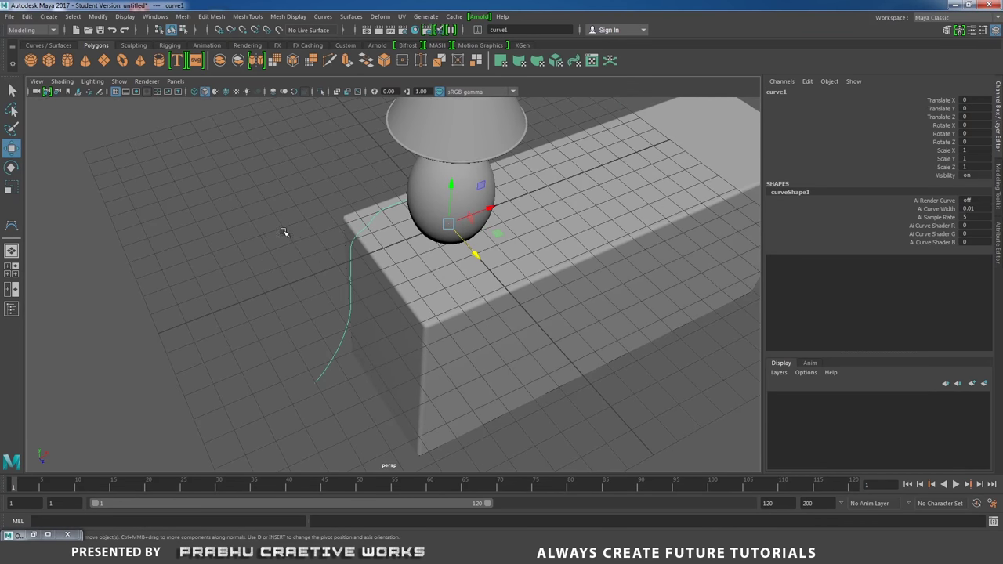
# Create a NURBS circle and move it along X to about -8.167, clear of the box
pyautogui.click(47, 45)
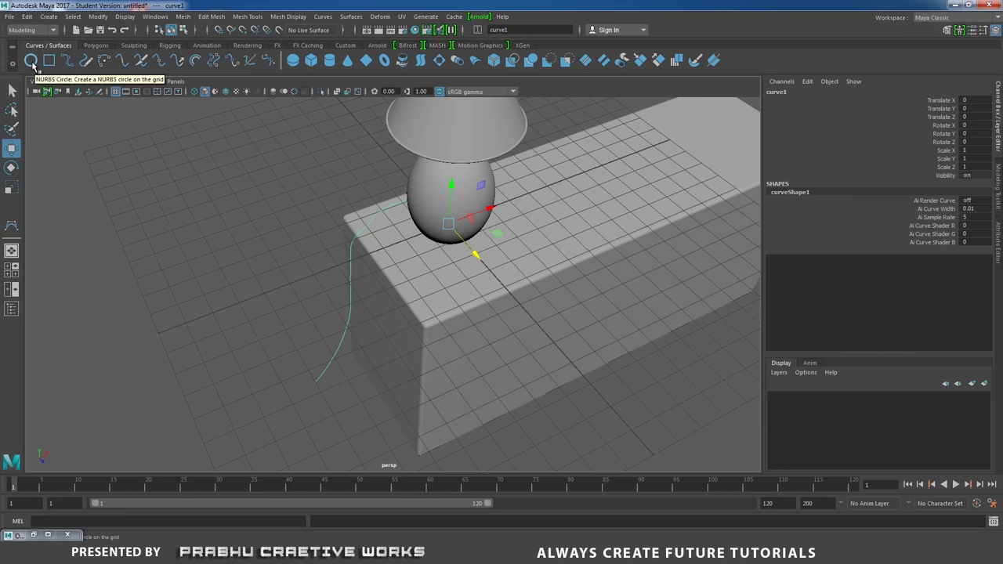
pyautogui.click(31, 62)
pyautogui.moveTo(489, 208); pyautogui.dragTo(302, 263)
pyautogui.keyDown('alt'); pyautogui.moveTo(307, 235); pyautogui.dragTo(359, 175, button='middle'); pyautogui.keyUp('alt')
pyautogui.keyDown('alt'); pyautogui.moveTo(358, 175); pyautogui.dragTo(360, 198); pyautogui.keyUp('alt')
pyautogui.keyDown('alt'); pyautogui.moveTo(360, 198); pyautogui.dragTo(387, 246, button='right'); pyautogui.keyUp('alt')
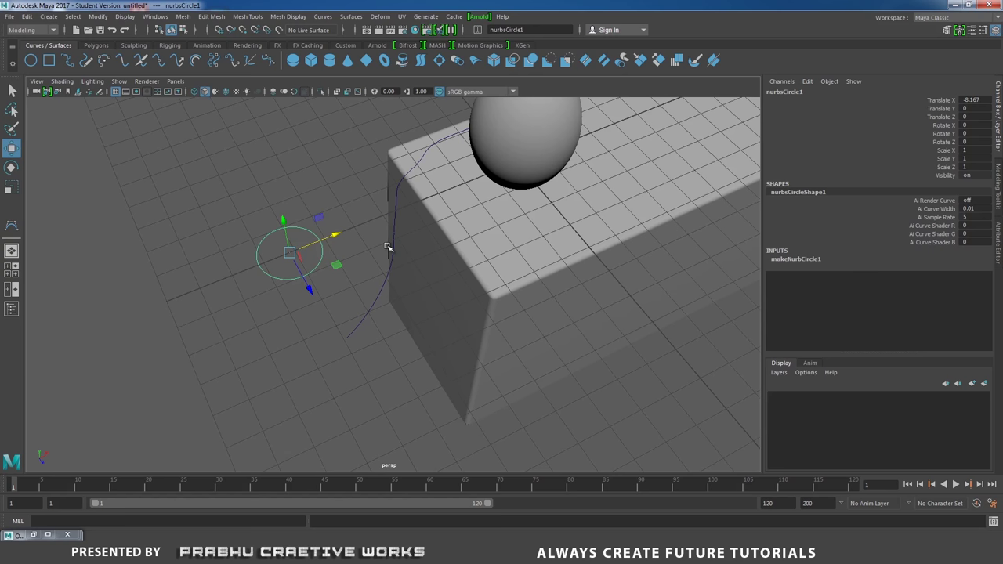
# Extrude the NURBS circle along the cord curve as a NURBS tube positioned at the path with component pivot and profile normal orientation
pyautogui.click(351, 287)
pyautogui.click(308, 278)
pyautogui.click(382, 326)
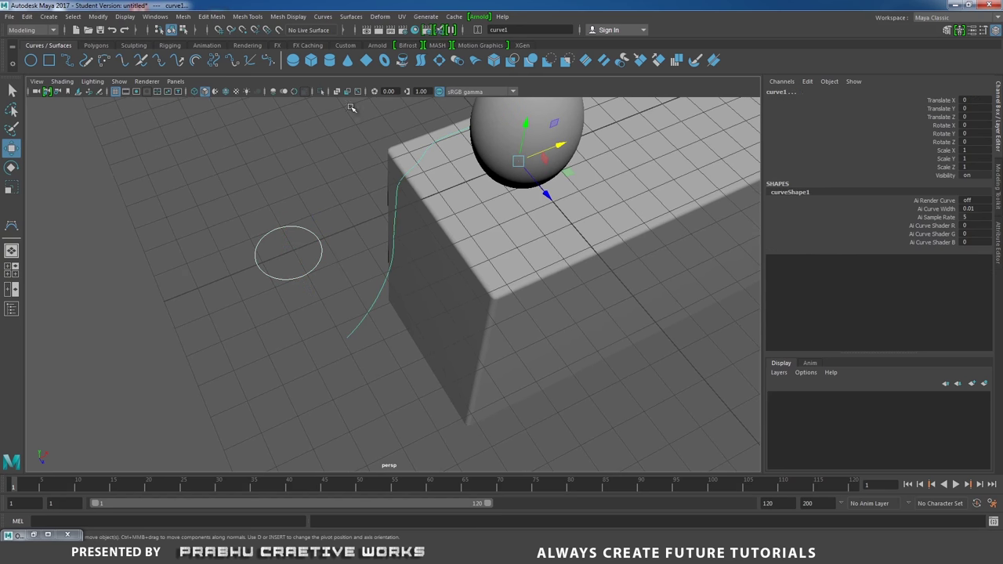
pyautogui.click(346, 19)
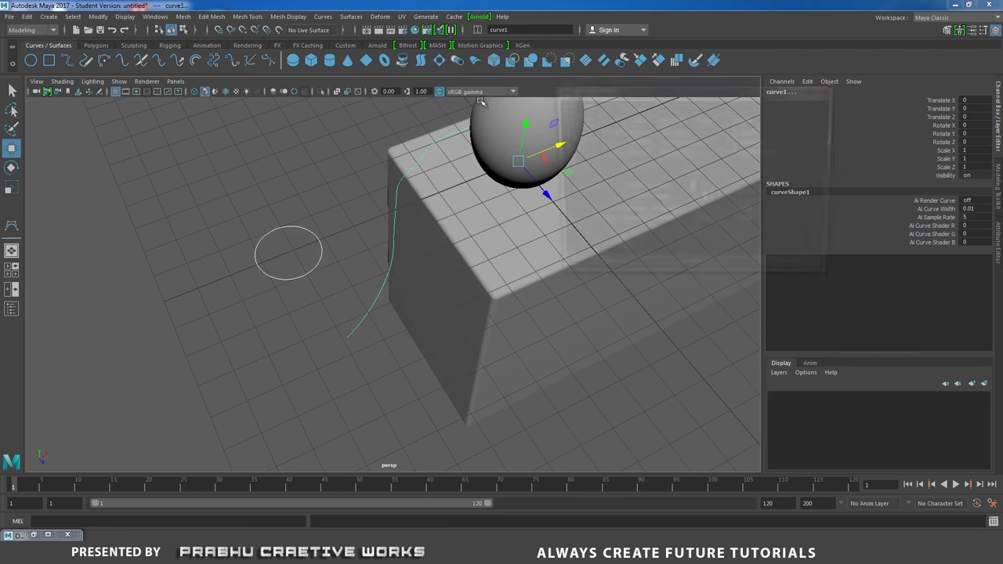
pyautogui.click(451, 87)
pyautogui.click(609, 272)
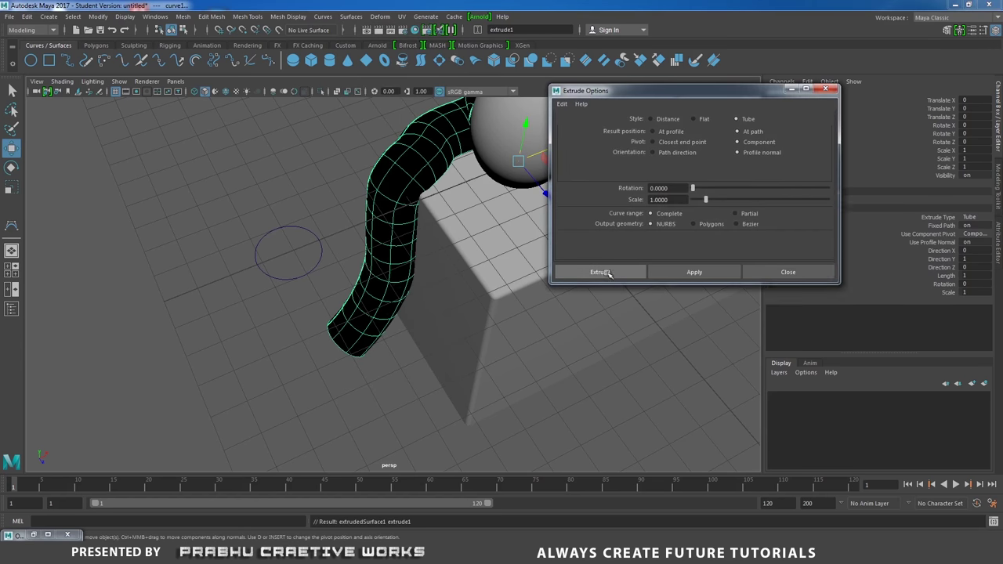
# Select the extruded cord surface and reverse its surface direction
pyautogui.click(356, 170)
pyautogui.click(380, 168)
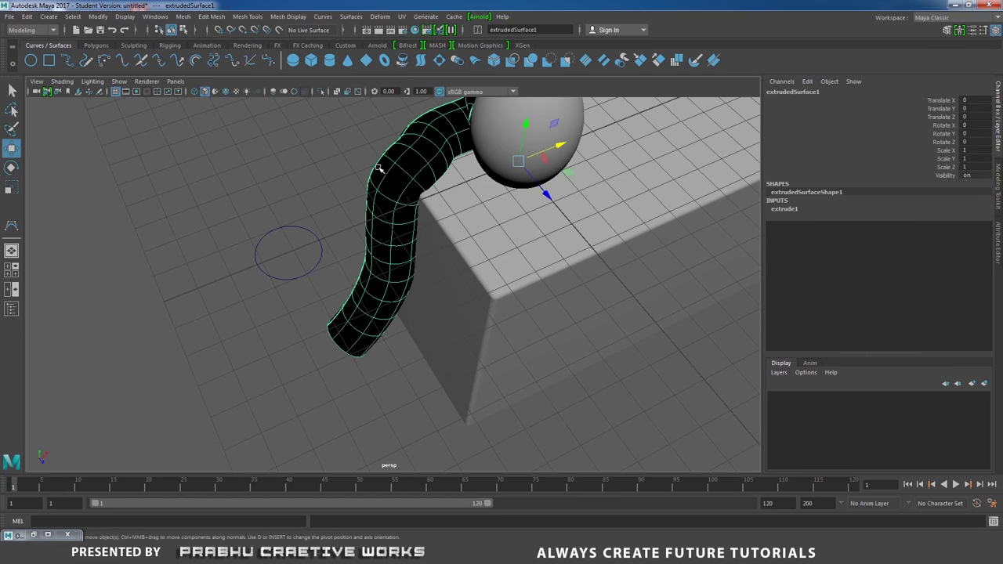
pyautogui.click(352, 16)
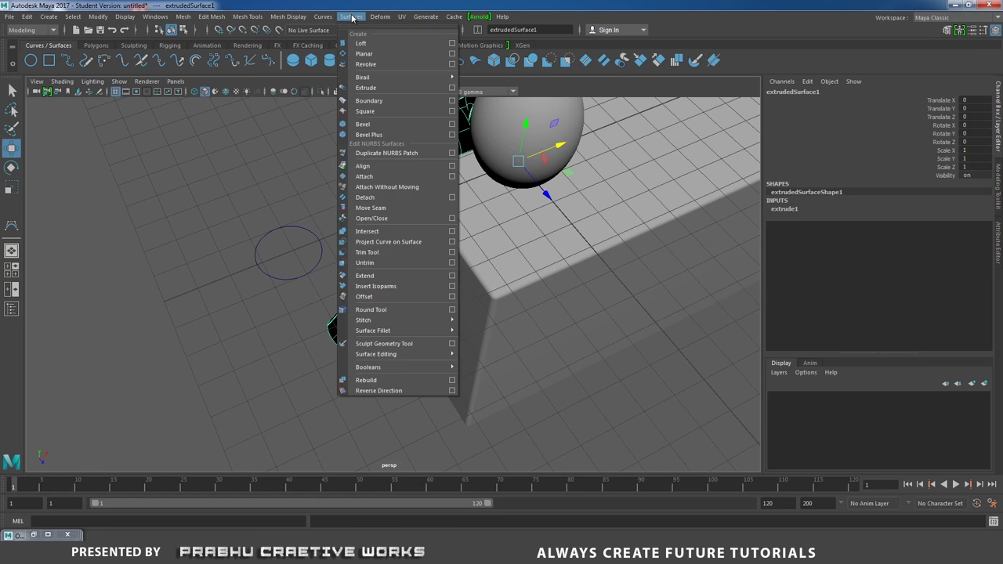
pyautogui.click(408, 391)
# Scale the profile circle uniformly to about 0.074 to thin the cord, and check the cord around the lamp and box edge
pyautogui.click(307, 222)
pyautogui.click(306, 268)
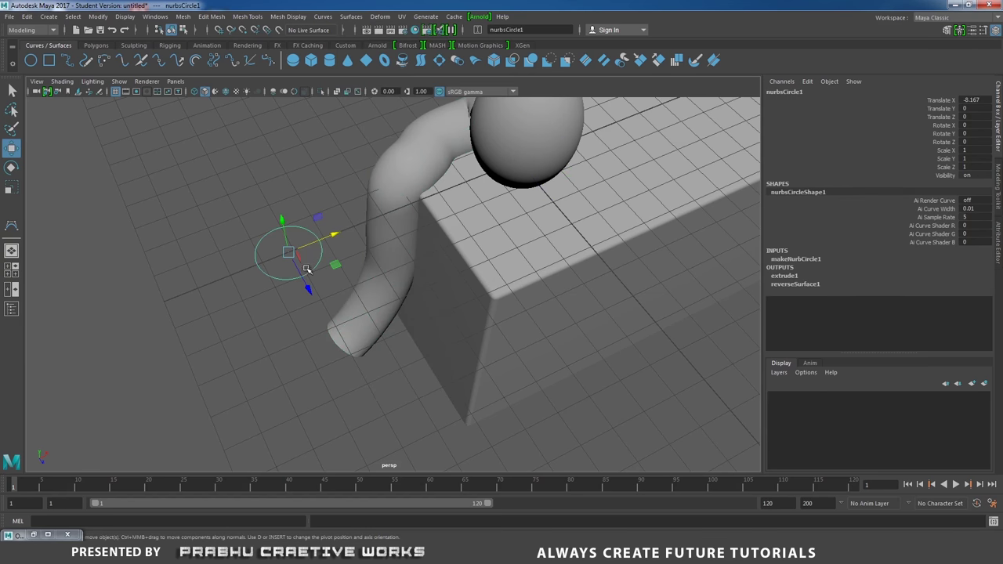
pyautogui.press('r')
pyautogui.moveTo(288, 253); pyautogui.dragTo(238, 277)
pyautogui.keyDown('alt'); pyautogui.moveTo(391, 271); pyautogui.dragTo(283, 219); pyautogui.keyUp('alt')
pyautogui.moveTo(275, 178); pyautogui.dragTo(327, 250)
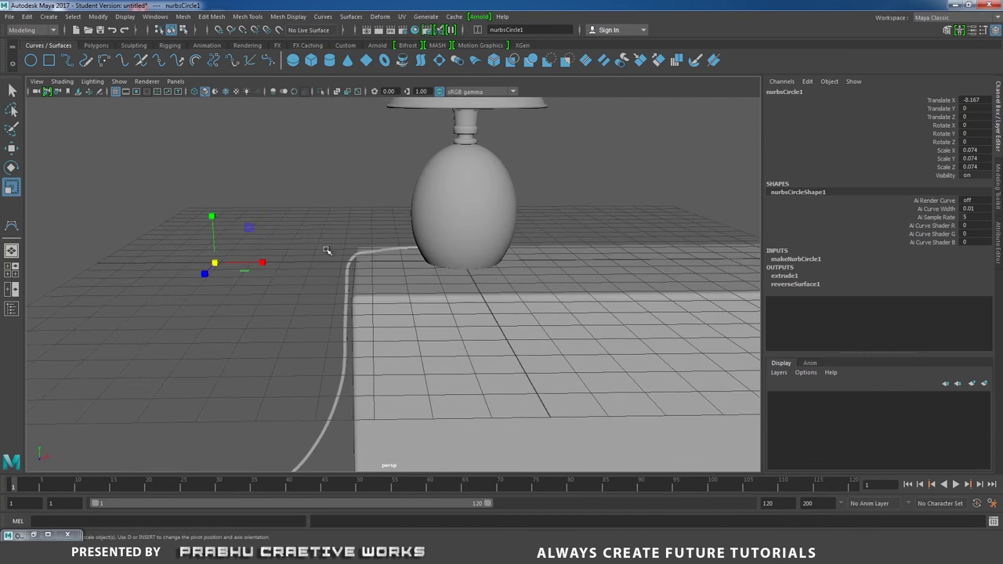
pyautogui.keyDown('alt'); pyautogui.moveTo(244, 258); pyautogui.dragTo(261, 287); pyautogui.keyUp('alt')
pyautogui.keyDown('alt'); pyautogui.moveTo(262, 287); pyautogui.dragTo(523, 294, button='right'); pyautogui.keyUp('alt')
pyautogui.keyDown('alt'); pyautogui.moveTo(460, 247); pyautogui.dragTo(512, 277, button='middle'); pyautogui.keyUp('alt')
pyautogui.keyDown('alt'); pyautogui.moveTo(512, 278); pyautogui.dragTo(330, 246); pyautogui.keyUp('alt')
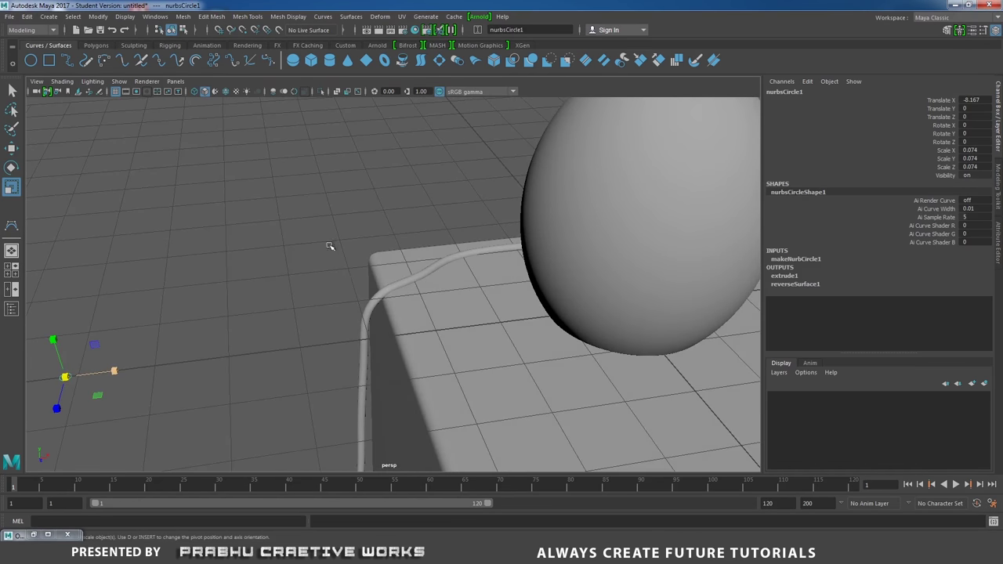
# Select the path curve's control vertices 2 to 8 along the box top and adjust their height so the cord rests on the box
pyautogui.click(18, 535)
pyautogui.click(42, 233)
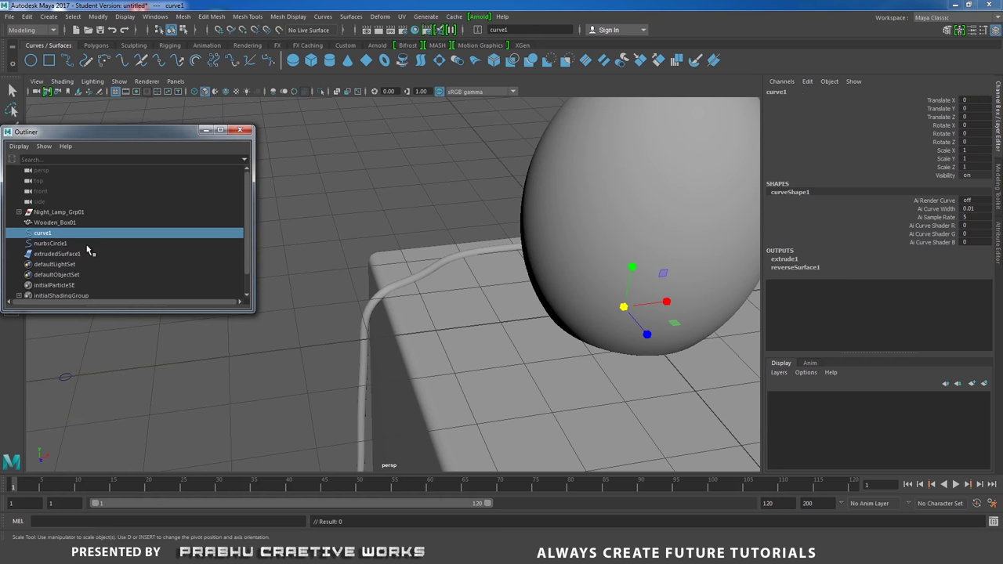
pyautogui.moveTo(403, 199); pyautogui.dragTo(342, 199, button='right')
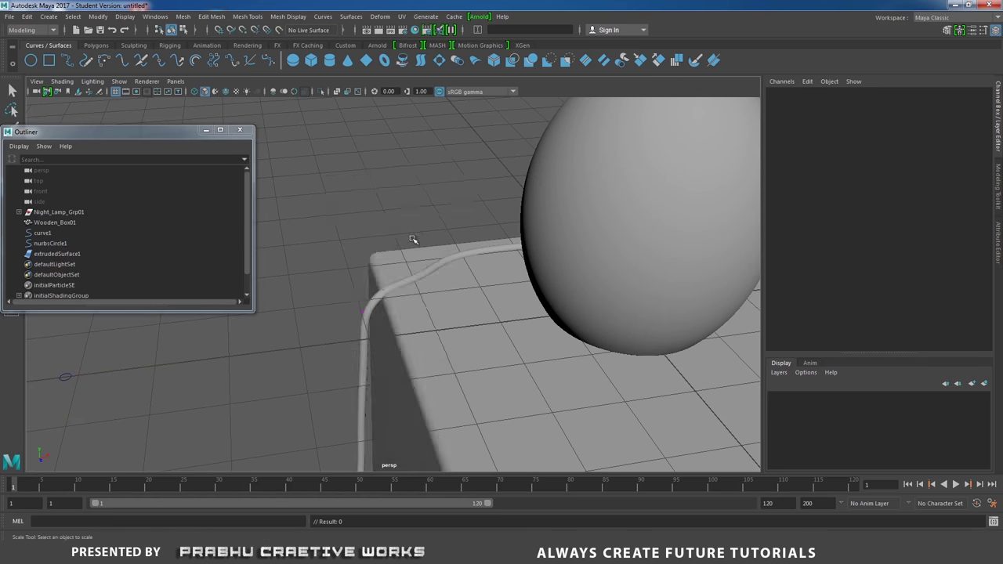
pyautogui.keyDown('alt'); pyautogui.moveTo(412, 238); pyautogui.dragTo(515, 293); pyautogui.keyUp('alt')
pyautogui.press('4')
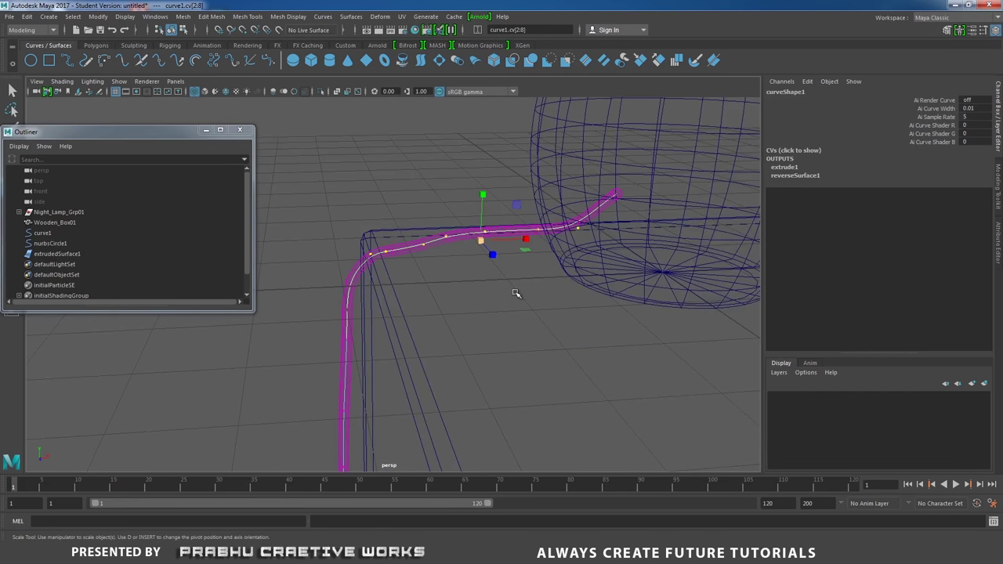
pyautogui.press('w')
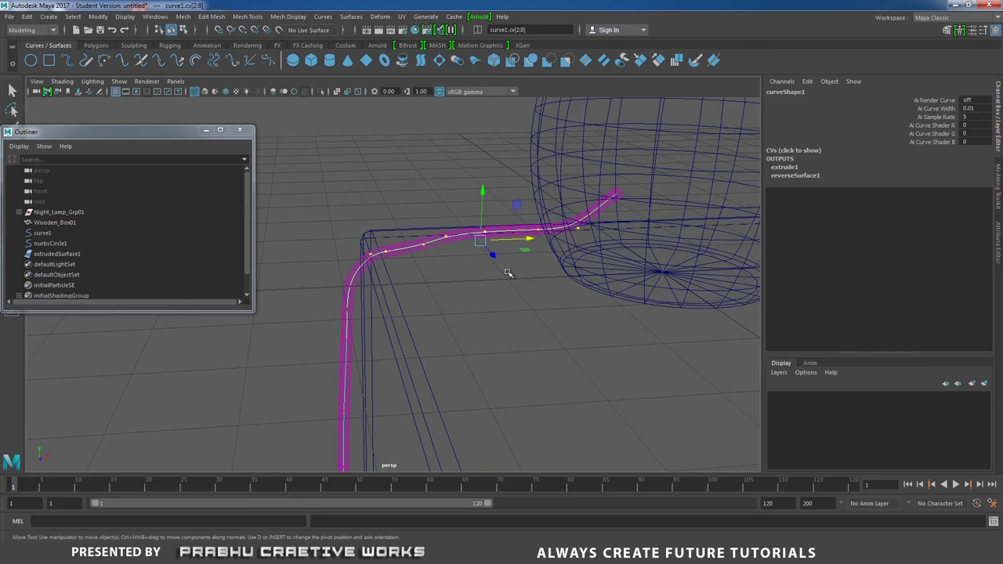
pyautogui.press('5')
pyautogui.moveTo(506, 253)
pyautogui.keyDown('alt'); pyautogui.mouseDown()
pyautogui.moveTo(447, 248)
pyautogui.moveTo(574, 307)
pyautogui.mouseUp(); pyautogui.keyUp('alt')
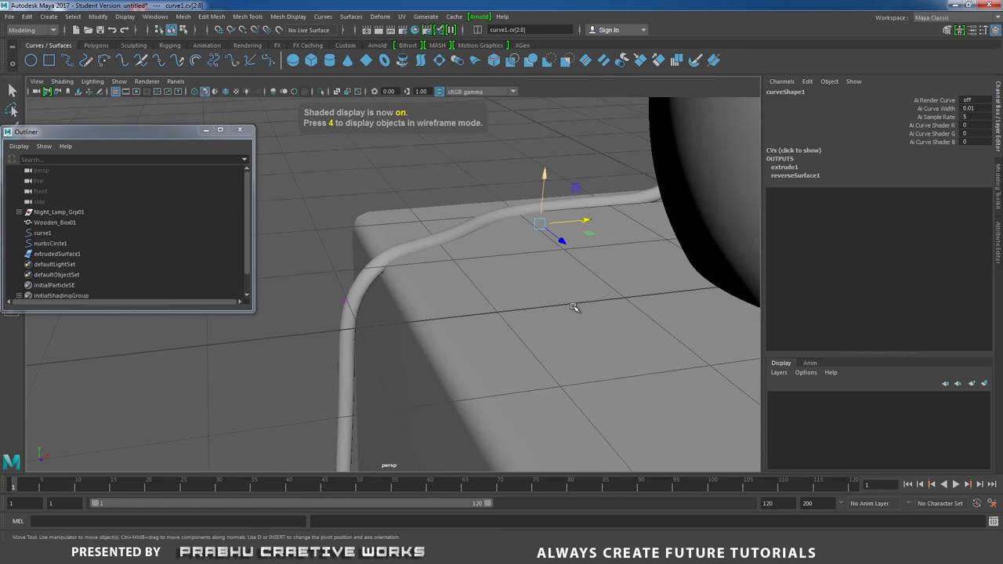
pyautogui.moveTo(541, 172); pyautogui.dragTo(447, 264)
# Select the extruded cord surface and delete its construction history
pyautogui.click(447, 265)
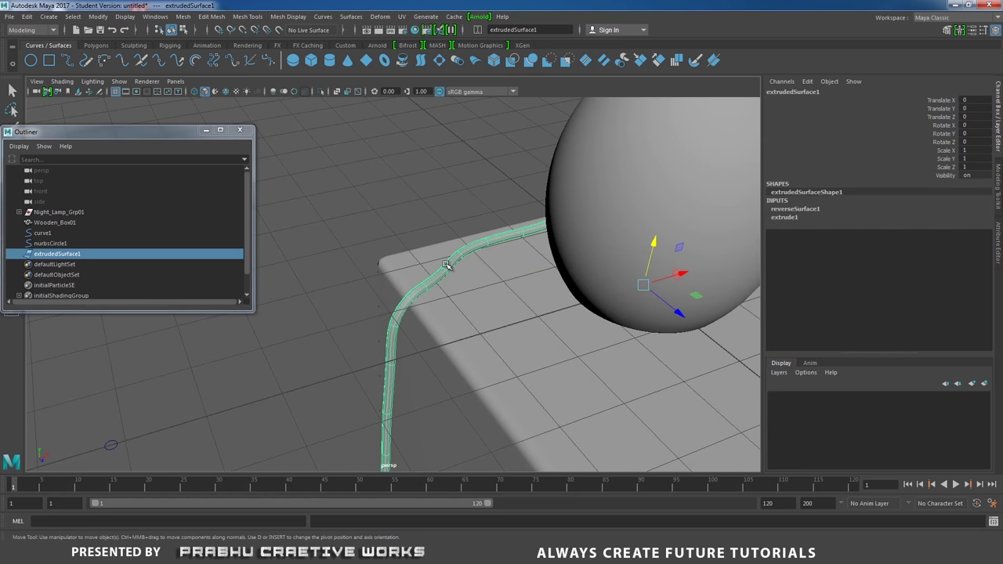
pyautogui.keyDown('alt'); pyautogui.moveTo(267, 304); pyautogui.dragTo(139, 284, button='right'); pyautogui.keyUp('alt')
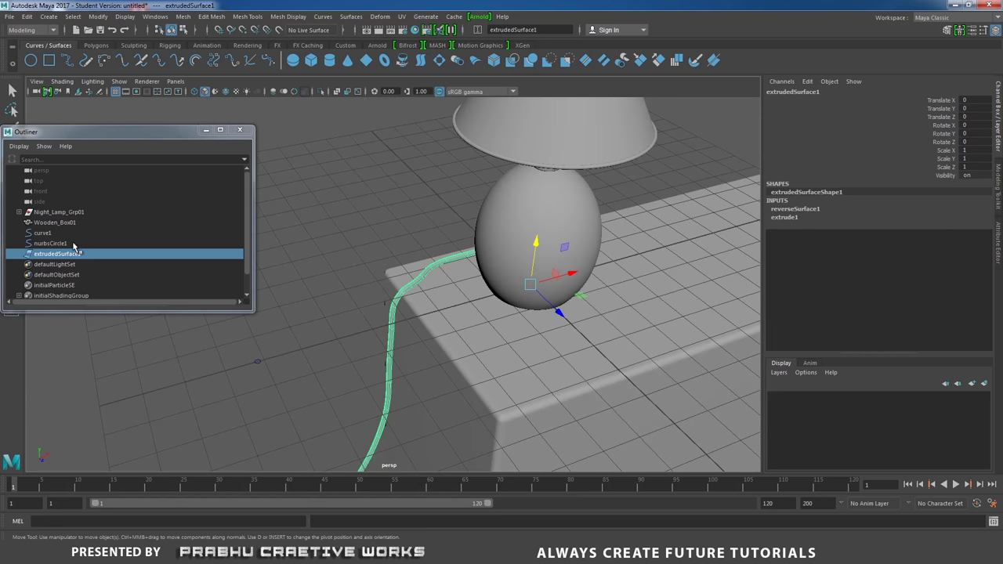
pyautogui.keyDown('alt'); pyautogui.moveTo(347, 383); pyautogui.dragTo(306, 330, button='right'); pyautogui.keyUp('alt')
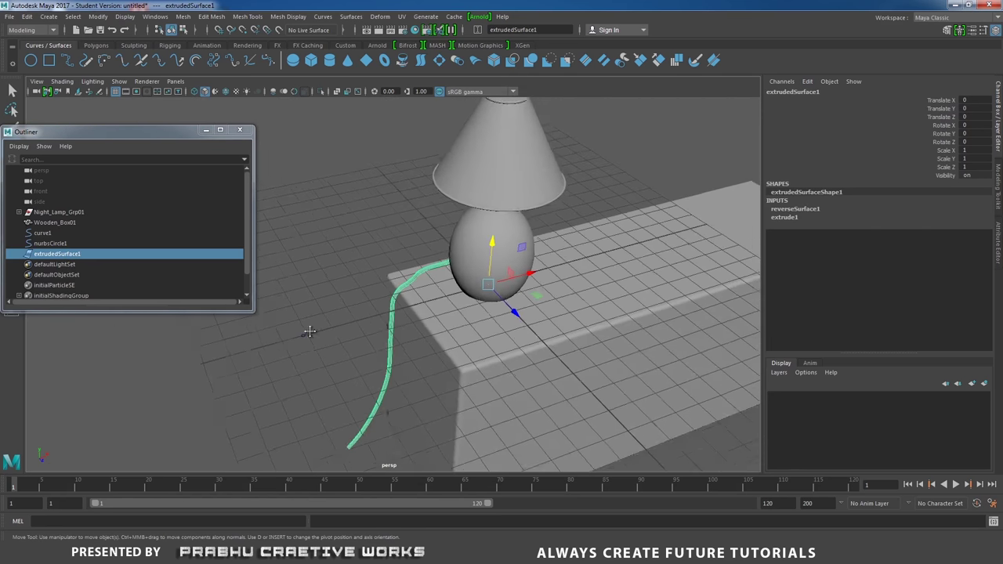
pyautogui.keyDown('alt'); pyautogui.moveTo(307, 330); pyautogui.dragTo(324, 290, button='middle'); pyautogui.keyUp('alt')
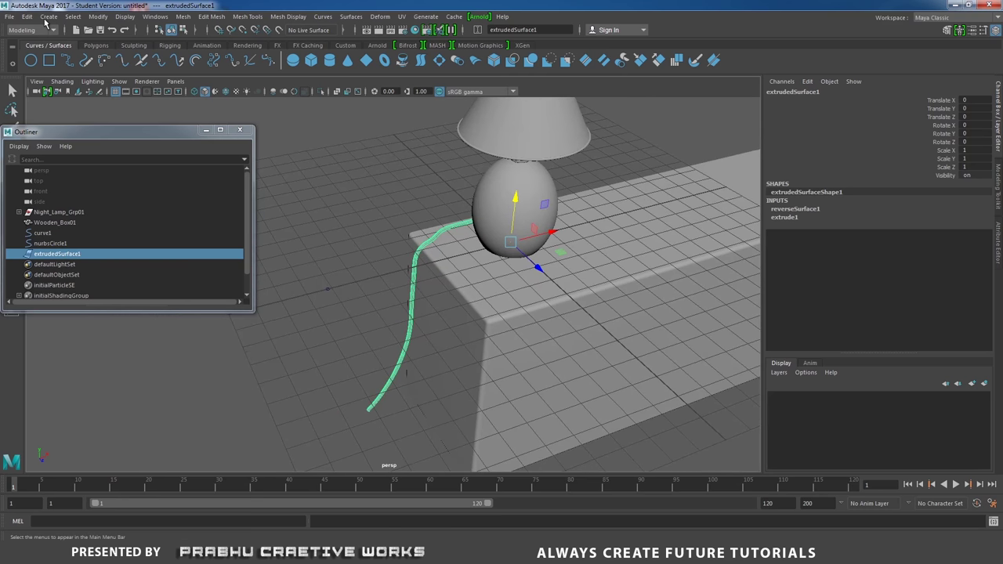
pyautogui.click(27, 17)
pyautogui.moveTo(66, 148)
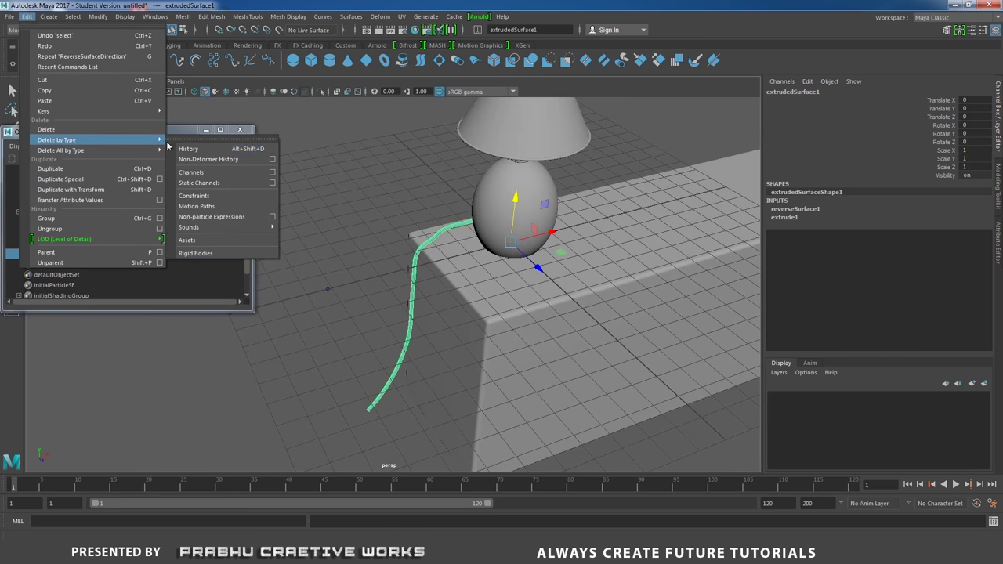
pyautogui.click(191, 149)
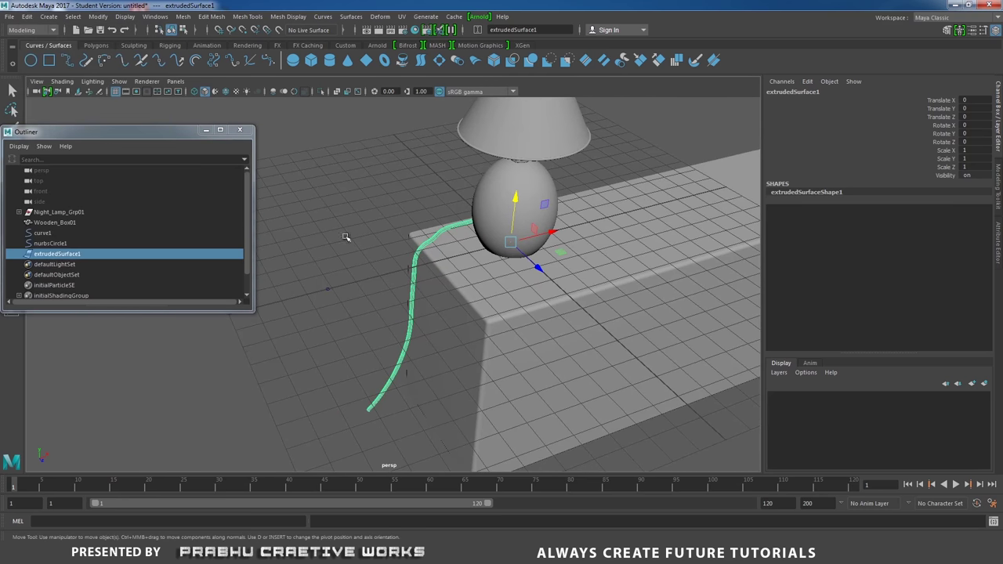
# Delete the leftover path curve and profile circle
pyautogui.click(55, 240)
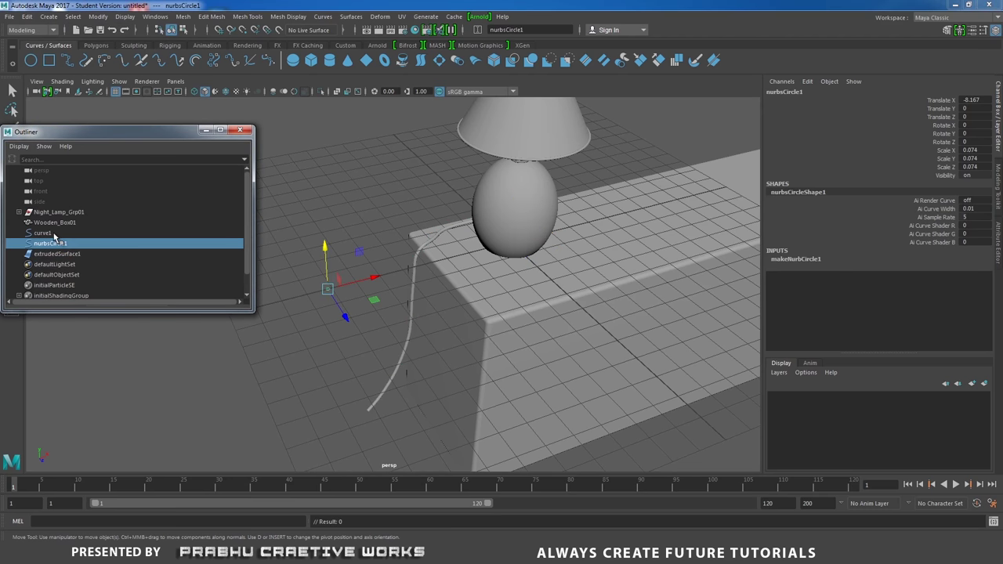
pyautogui.keyDown('ctrl'); pyautogui.click(54, 234); pyautogui.keyUp('ctrl')
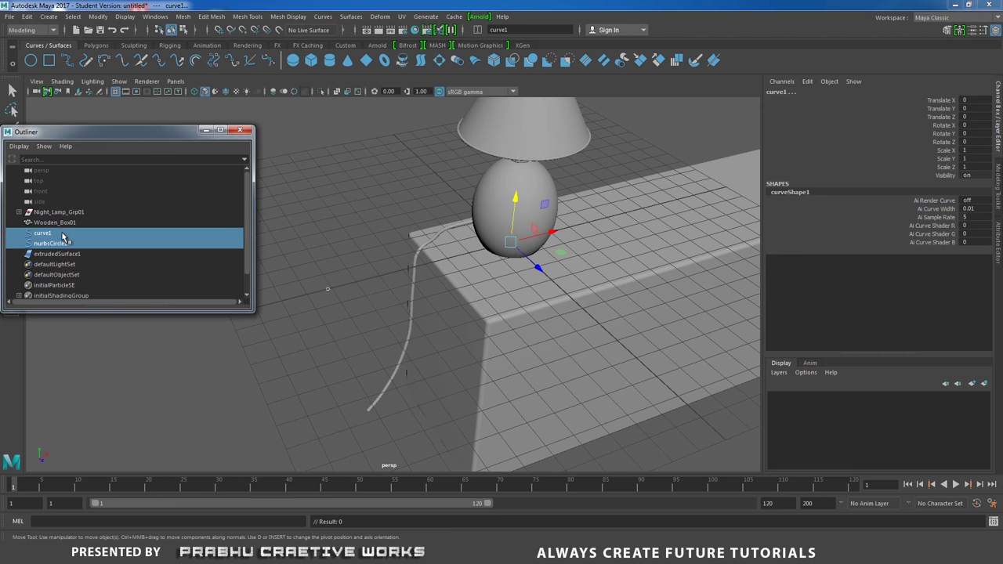
pyautogui.press('Delete')
# Rename the extruded cord surface to Night_Lamp_Wire01
pyautogui.click(65, 233)
pyautogui.doubleClick(66, 234)
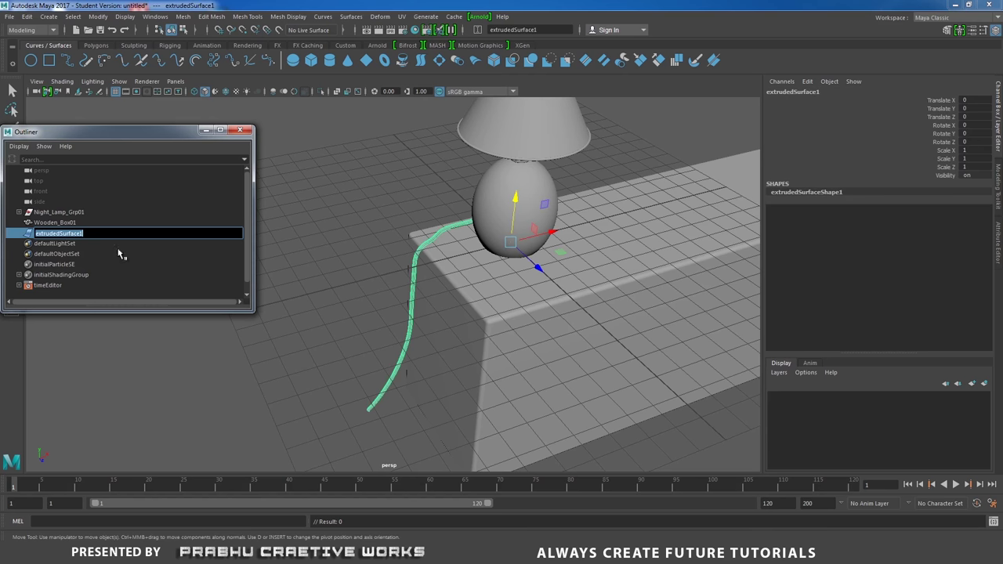
pyautogui.write('Wire')
pyautogui.press('Left')
pyautogui.press('Left')
pyautogui.write('Night_Lamp_')
pyautogui.press('End')
pyautogui.write('01')
pyautogui.press('Return')
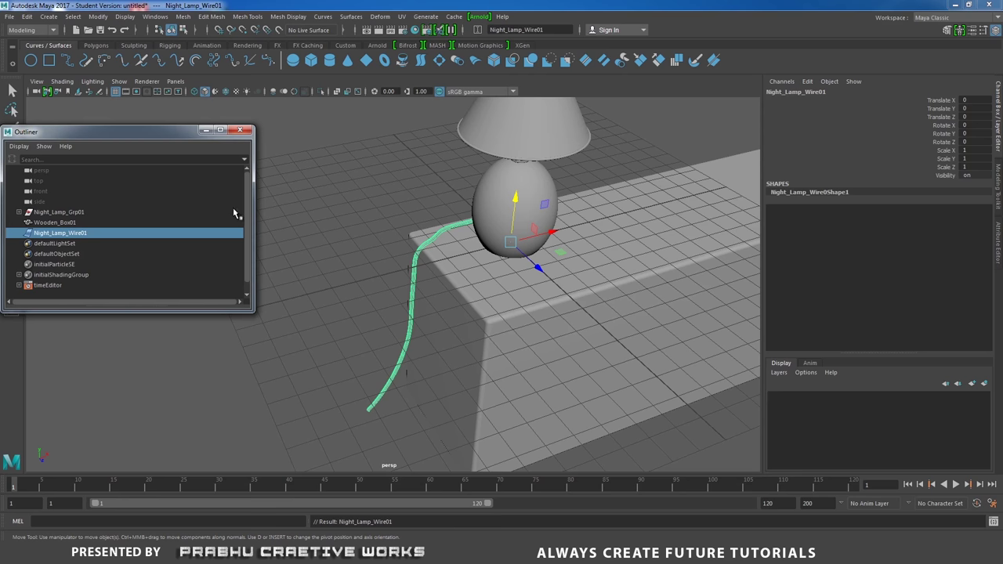
# Minimise the Outliner, create a polygon plane at the origin, and scale it uniformly to about 27.122
pyautogui.click(314, 241)
pyautogui.scroll(-3, 348, 217)
pyautogui.keyDown('alt'); pyautogui.moveTo(348, 213); pyautogui.dragTo(363, 197); pyautogui.keyUp('alt')
pyautogui.keyDown('alt'); pyautogui.moveTo(424, 217); pyautogui.dragTo(447, 226); pyautogui.keyUp('alt')
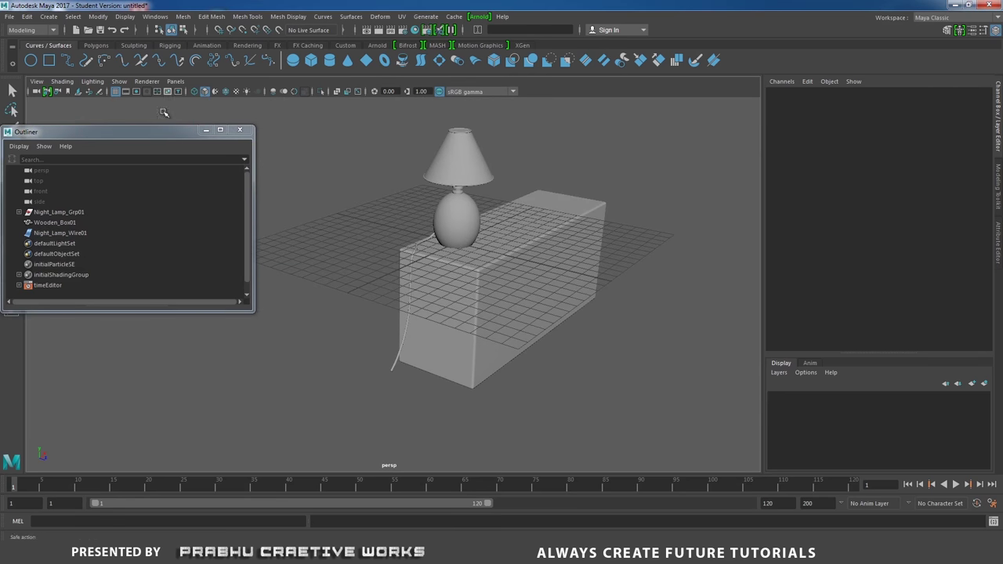
pyautogui.click(206, 130)
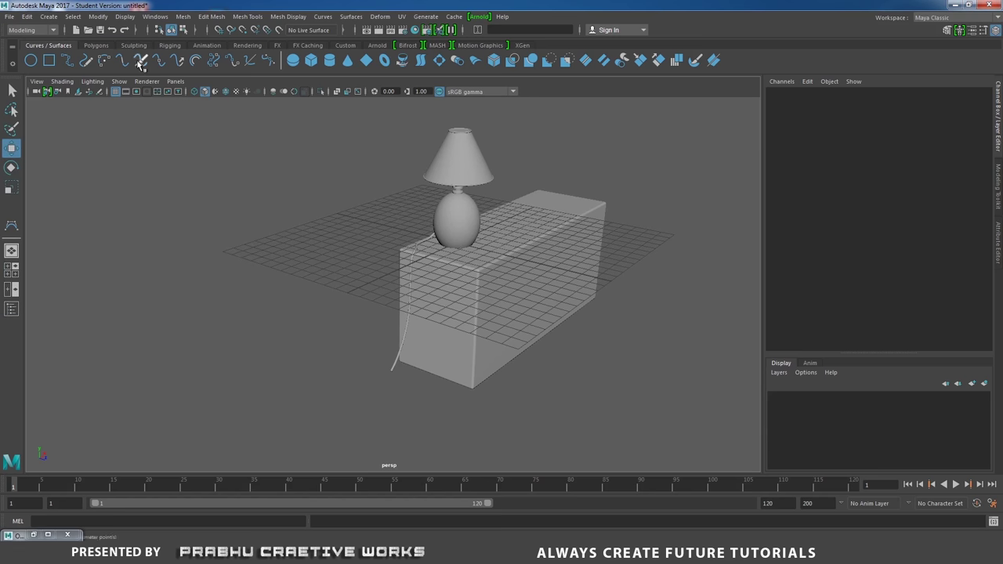
pyautogui.click(95, 45)
pyautogui.click(103, 64)
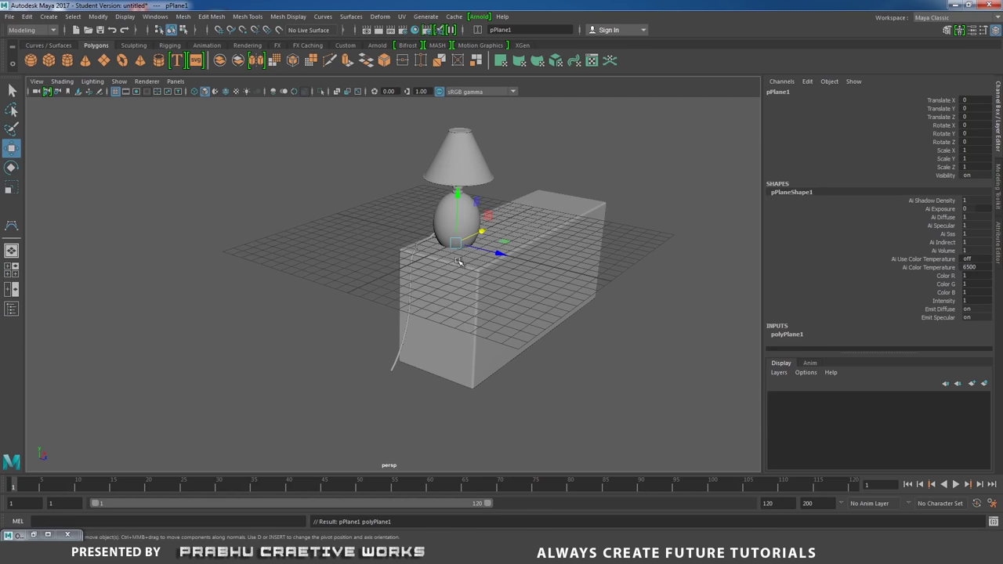
pyautogui.press('r')
pyautogui.moveTo(456, 242); pyautogui.dragTo(620, 210)
# Set the plane's width and height subdivisions to 1, and reselect the plane as an object
pyautogui.click(791, 335)
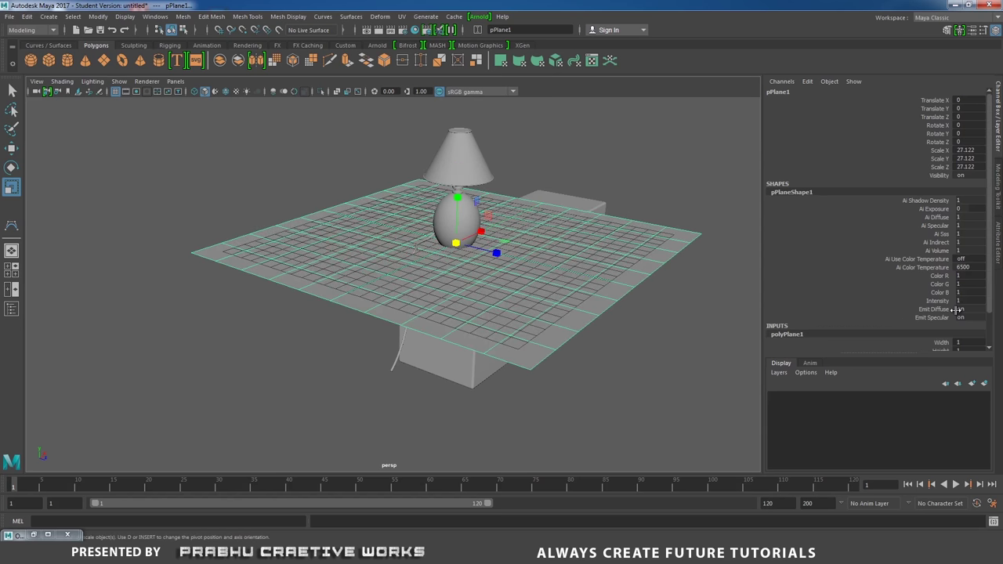
pyautogui.moveTo(989, 274); pyautogui.dragTo(975, 329)
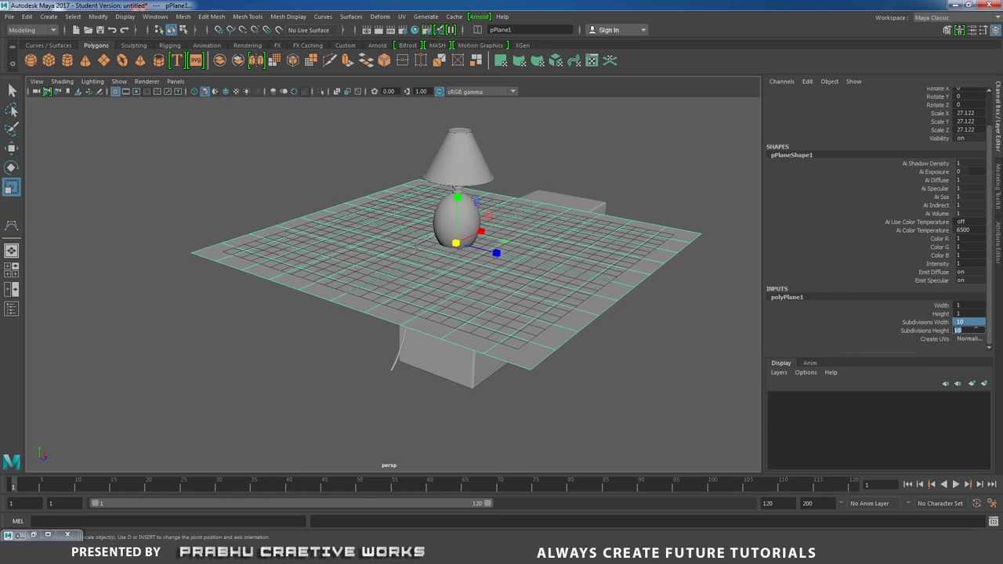
pyautogui.press('Return')
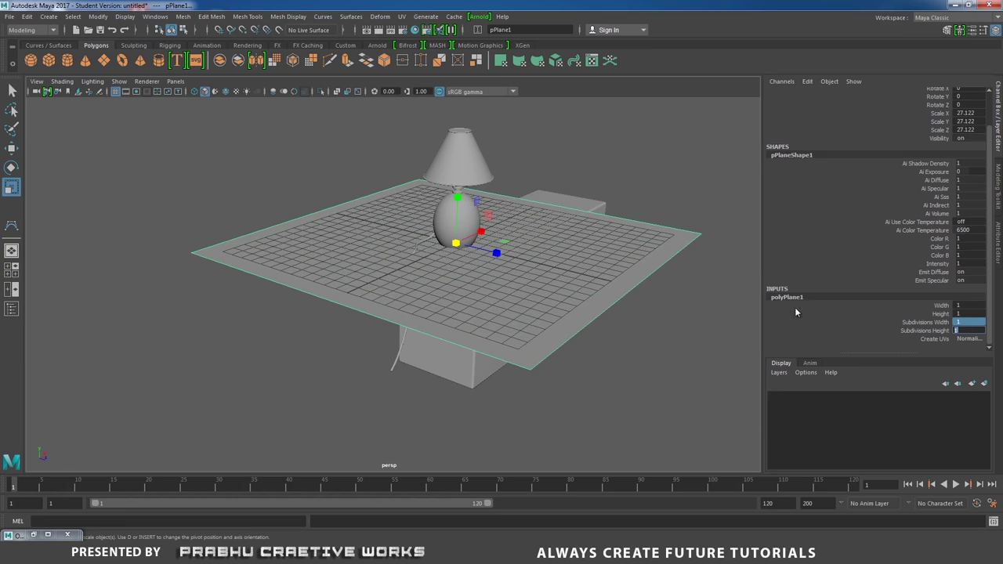
pyautogui.click(732, 324)
pyautogui.click(671, 258)
pyautogui.keyDown('alt'); pyautogui.moveTo(671, 258); pyautogui.dragTo(671, 295); pyautogui.keyUp('alt')
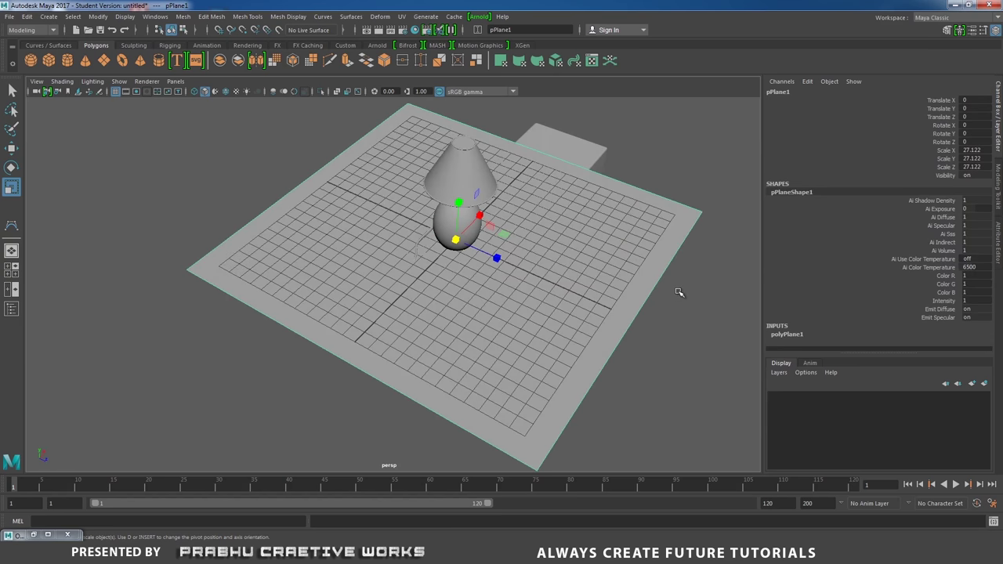
# Stand the plane upright by setting its X rotation to 90
pyautogui.press('e')
pyautogui.moveTo(509, 207); pyautogui.dragTo(516, 242)
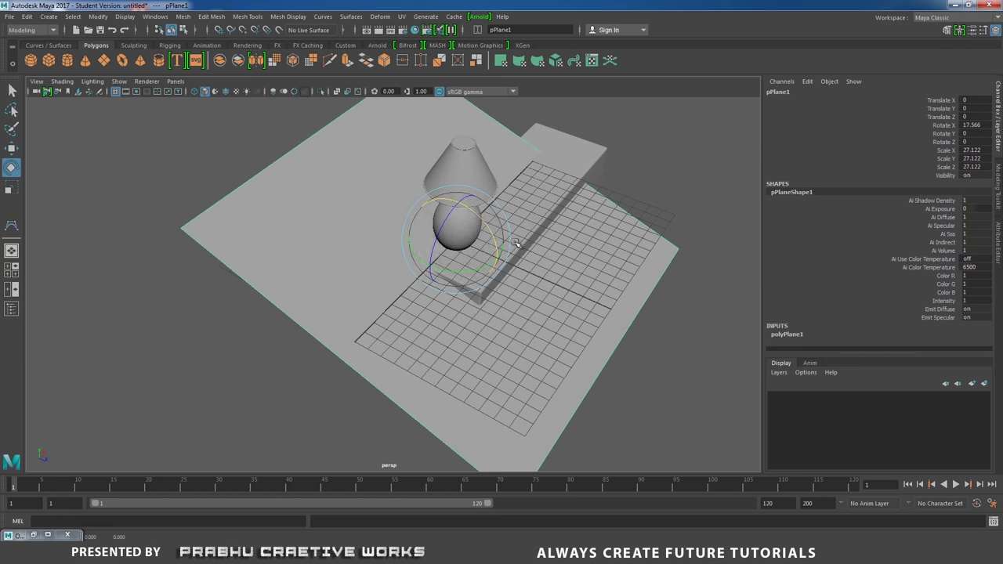
pyautogui.click(986, 125)
pyautogui.write('90')
pyautogui.press('Return')
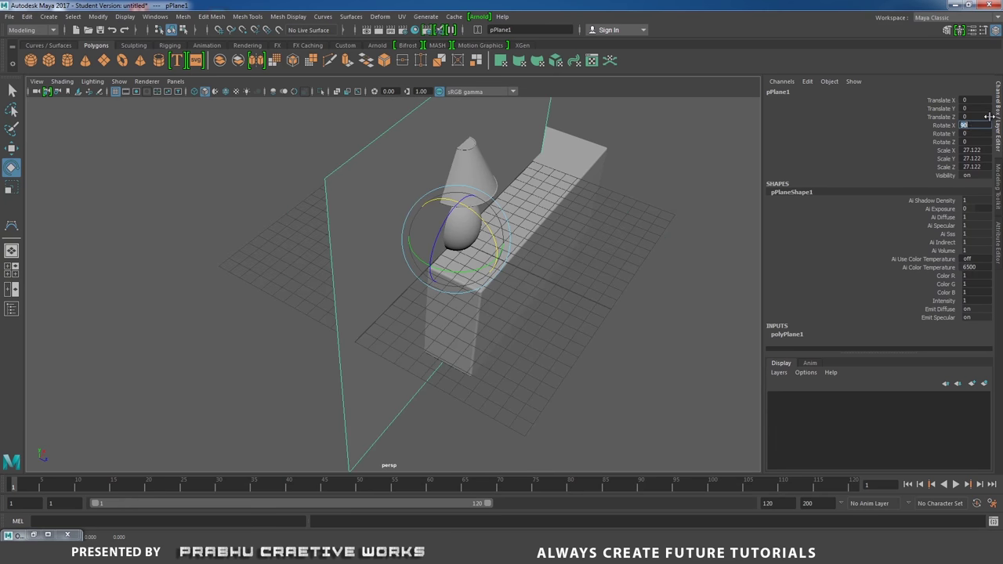
# In the top view, move the upright plane along Z to about -2.628, against the box's long edge on the cord side
pyautogui.press('space')
pyautogui.moveTo(634, 230); pyautogui.dragTo(586, 235)
pyautogui.scroll(-2, 398, 253)
pyautogui.press('w')
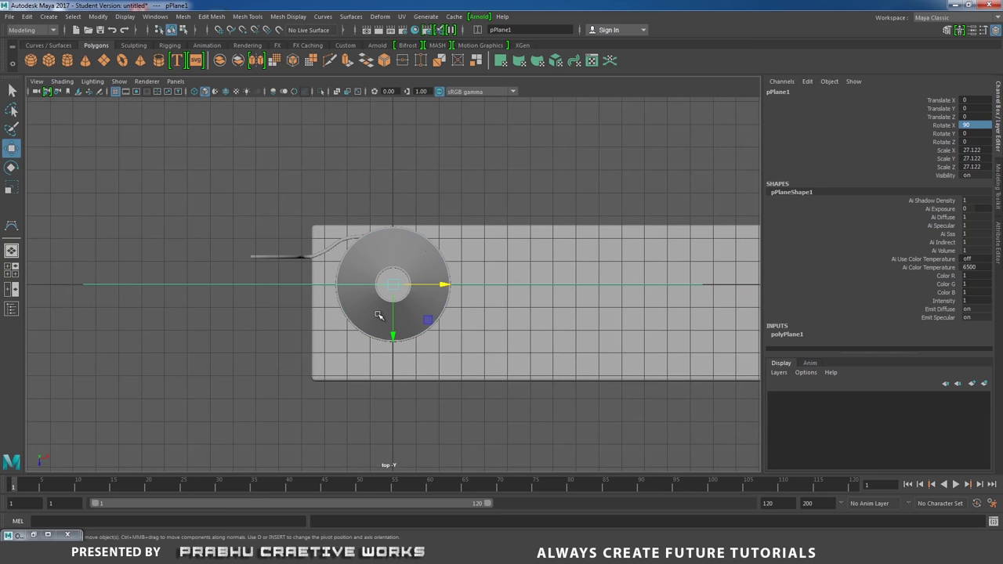
pyautogui.moveTo(391, 335); pyautogui.dragTo(389, 275)
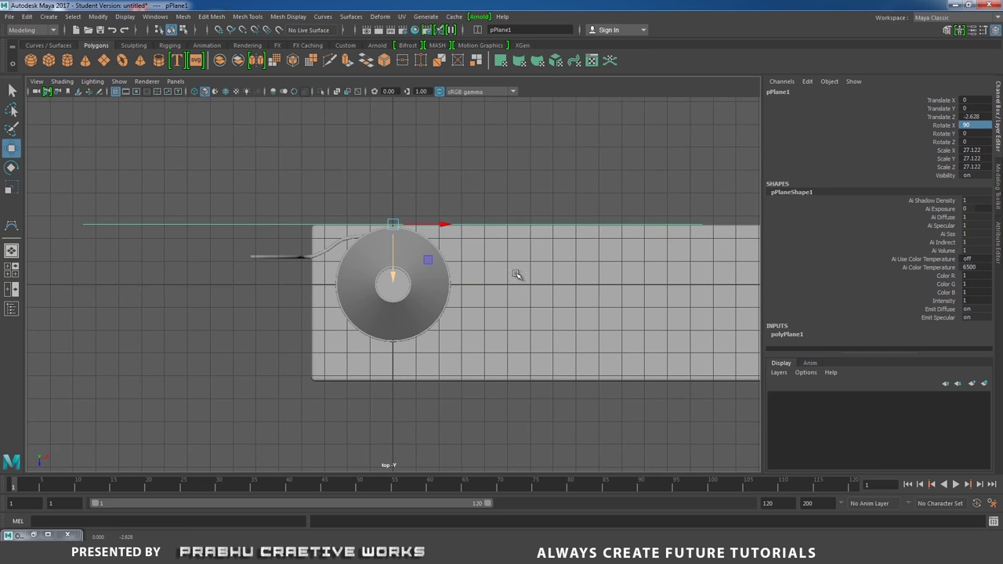
pyautogui.keyDown('alt'); pyautogui.moveTo(517, 275); pyautogui.dragTo(496, 282, button='middle'); pyautogui.keyUp('alt')
pyautogui.moveTo(372, 283); pyautogui.dragTo(372, 284)
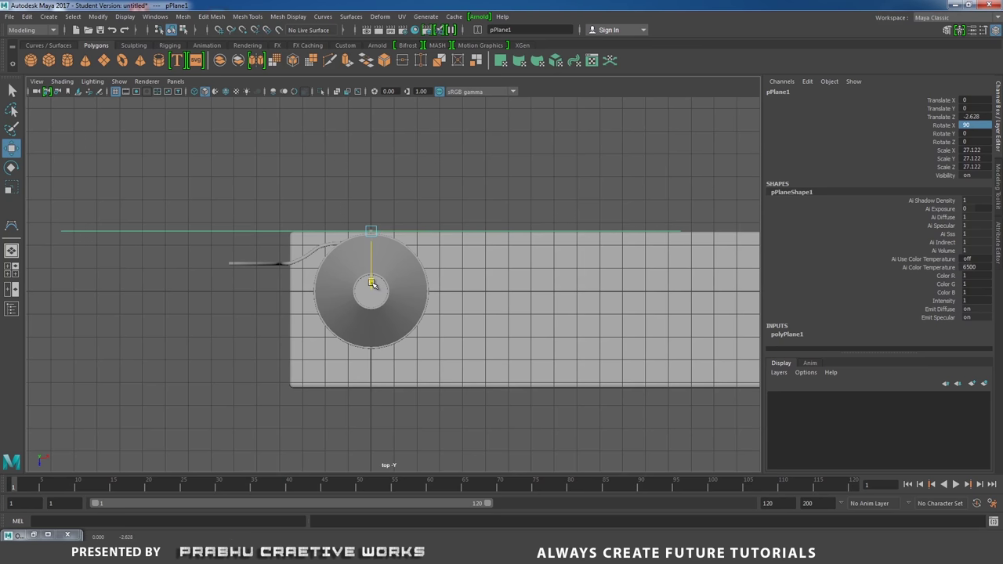
# Shift the upright plane along X to about 4.89 in the top view and return to the perspective view
pyautogui.hotkey('ctrl', 'z')
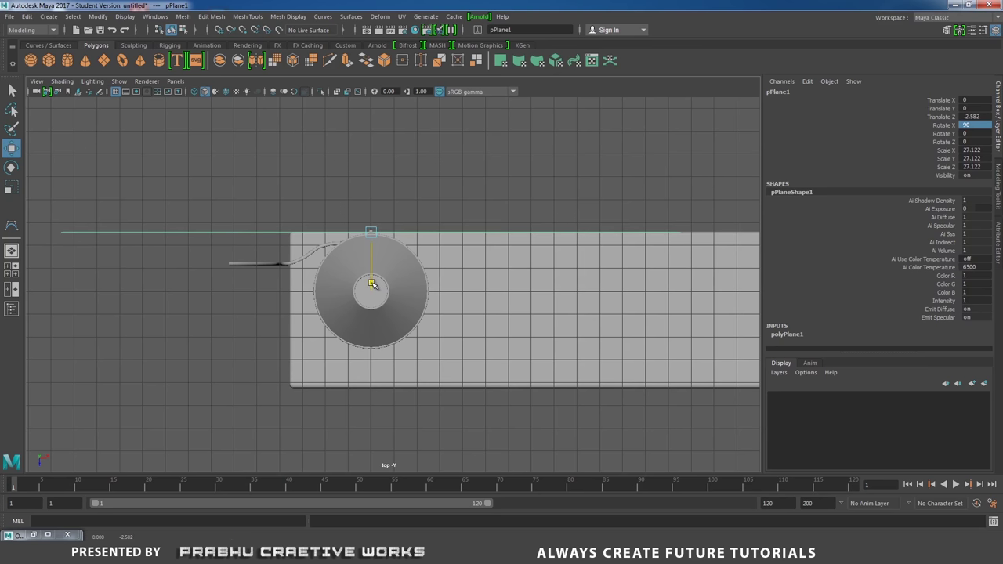
pyautogui.hotkey('shift', 'z')
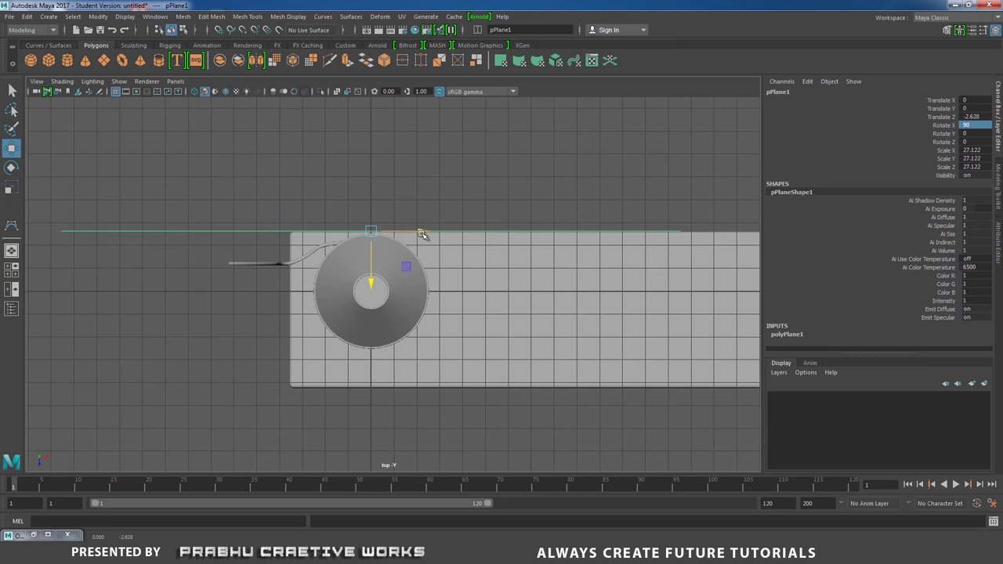
pyautogui.moveTo(419, 232); pyautogui.dragTo(533, 249)
pyautogui.press('space')
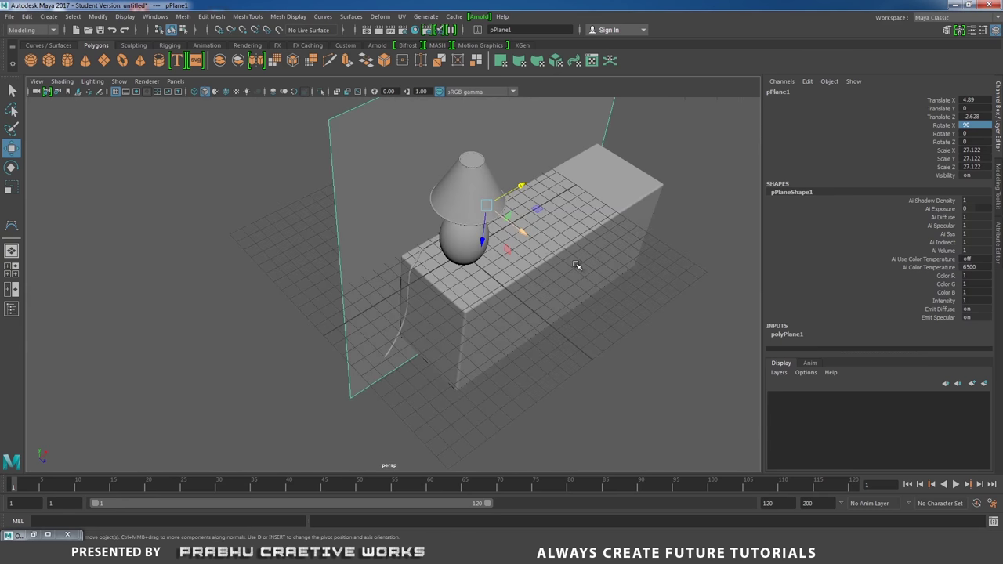
# Scale the upright plane uniformly to about 47.56 so it extends well beyond the lamp and box
pyautogui.keyDown('alt'); pyautogui.moveTo(578, 264); pyautogui.dragTo(354, 224, button='right'); pyautogui.keyUp('alt')
pyautogui.keyDown('alt'); pyautogui.moveTo(423, 259); pyautogui.dragTo(369, 232); pyautogui.keyUp('alt')
pyautogui.press('r')
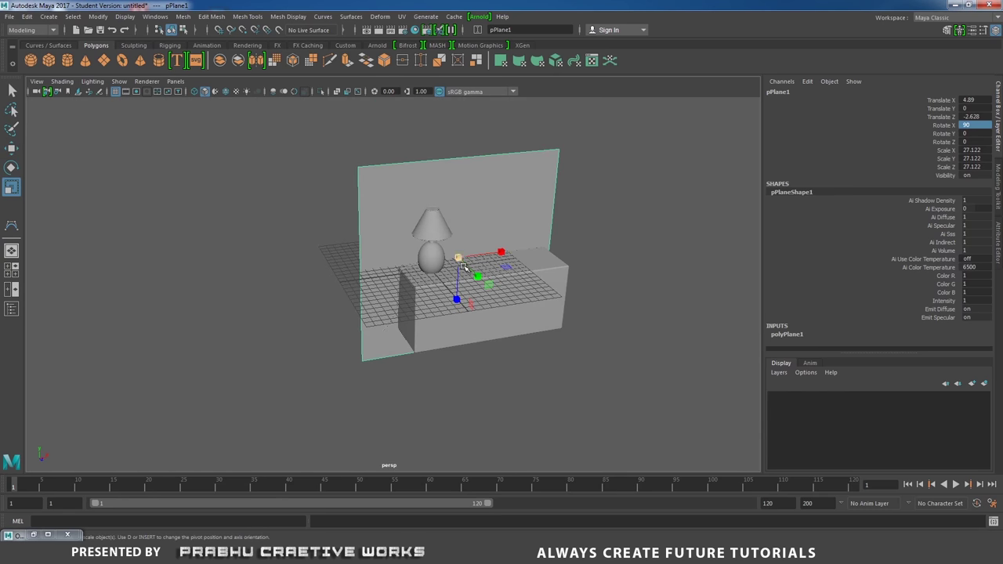
pyautogui.moveTo(459, 257); pyautogui.dragTo(569, 197)
pyautogui.keyDown('alt'); pyautogui.moveTo(543, 264); pyautogui.dragTo(600, 342); pyautogui.keyUp('alt')
pyautogui.keyDown('alt'); pyautogui.moveTo(600, 343); pyautogui.dragTo(414, 294, button='right'); pyautogui.keyUp('alt')
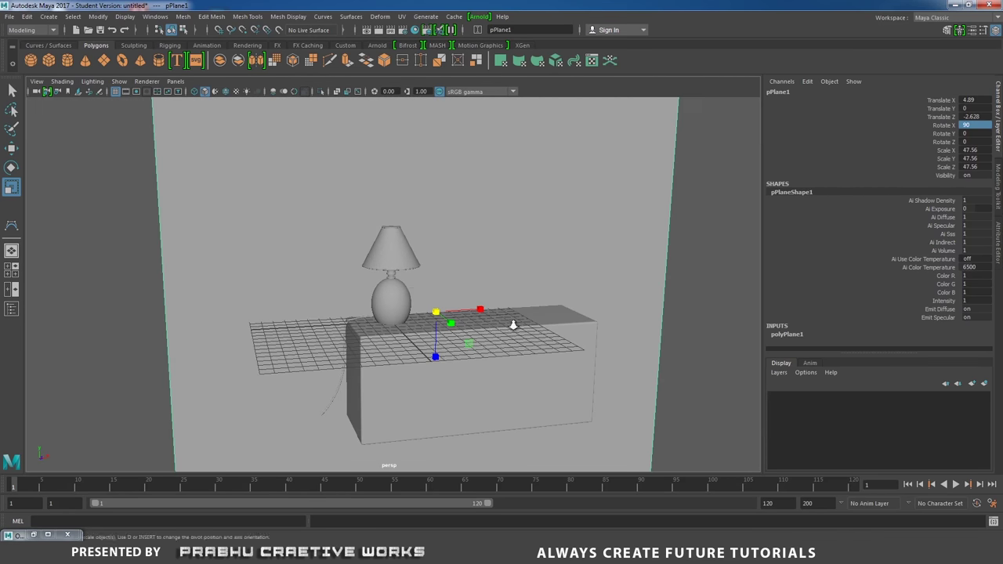
pyautogui.keyDown('alt'); pyautogui.moveTo(514, 325); pyautogui.dragTo(355, 283, button='right'); pyautogui.keyUp('alt')
# Rename the upright plane Back_Drop01 in the Outliner, and minimise the Outliner
pyautogui.click(33, 535)
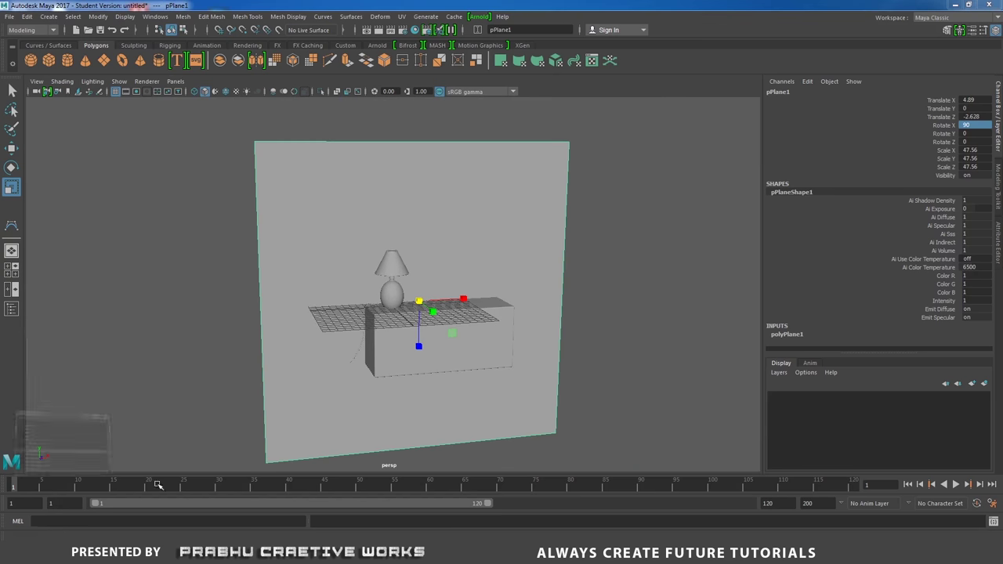
pyautogui.doubleClick(65, 244)
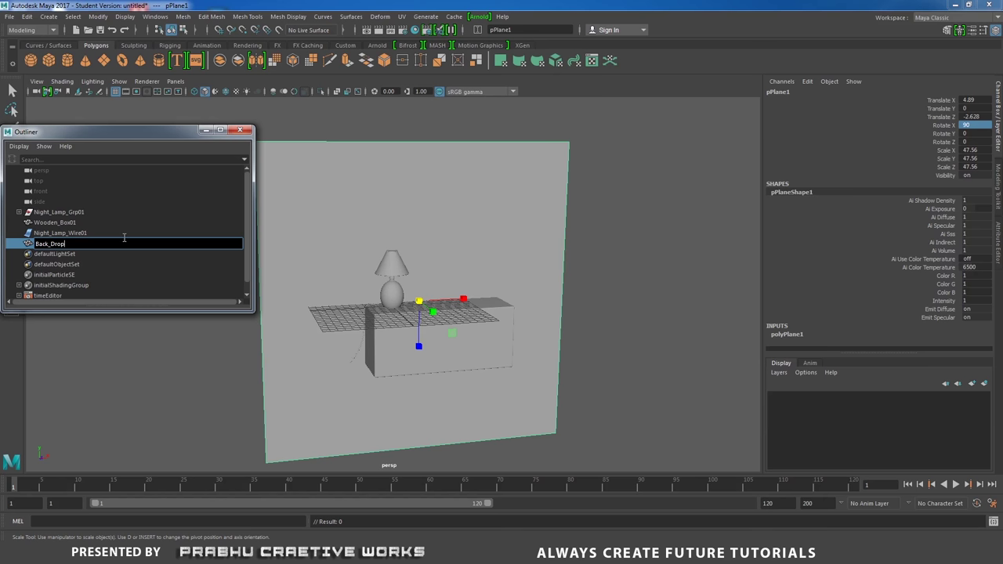
pyautogui.write('Back_Drop01')
pyautogui.press('Return')
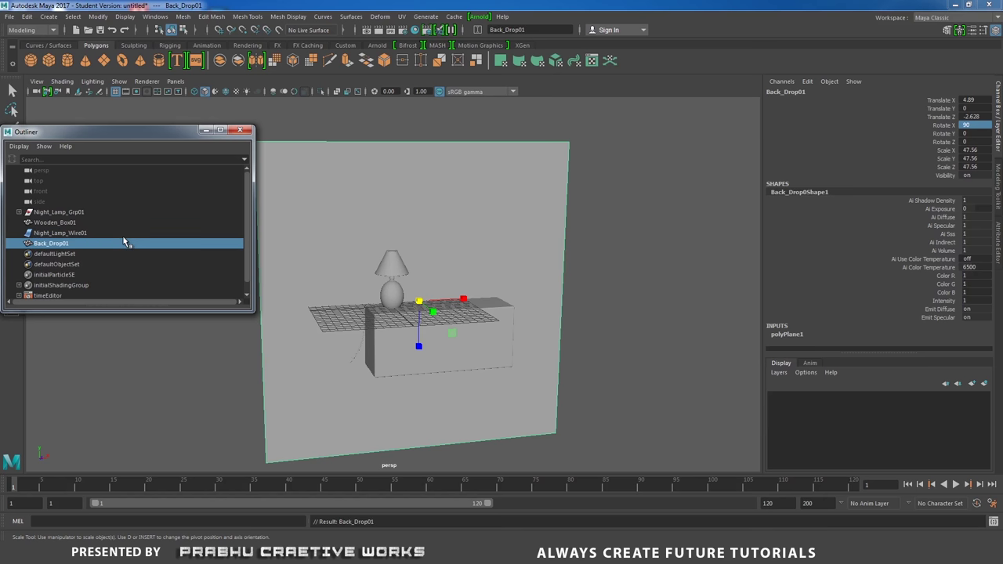
pyautogui.click(206, 130)
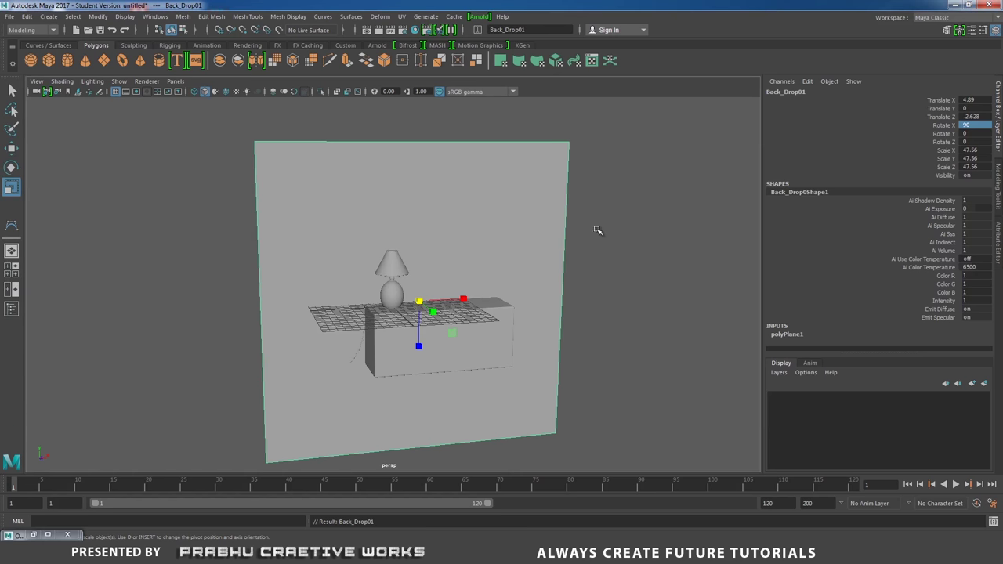
# Deselect the backdrop and examine the lamp and box in front of it
pyautogui.click(645, 223)
pyautogui.keyDown('alt'); pyautogui.moveTo(526, 228); pyautogui.dragTo(549, 243); pyautogui.keyUp('alt')
pyautogui.scroll(5, 526, 246)
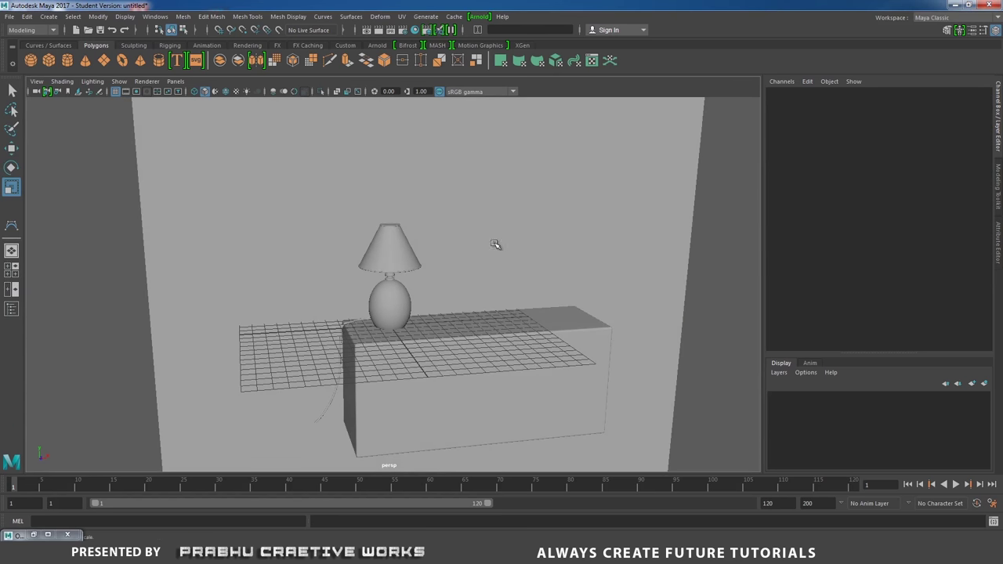
pyautogui.keyDown('alt'); pyautogui.moveTo(448, 244); pyautogui.dragTo(443, 245); pyautogui.keyUp('alt')
pyautogui.scroll(4, 443, 245)
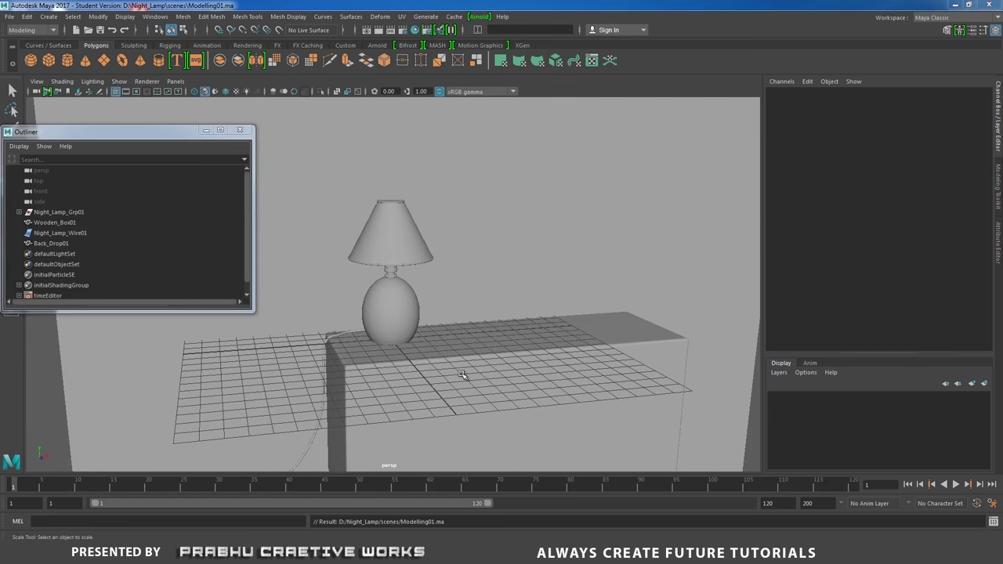
# Select the wooden box and isolate it in the perspective view
pyautogui.keyDown('alt'); pyautogui.moveTo(467, 362); pyautogui.dragTo(504, 358); pyautogui.keyUp('alt')
pyautogui.click(509, 365)
pyautogui.keyDown('alt'); pyautogui.moveTo(519, 345); pyautogui.dragTo(526, 354); pyautogui.keyUp('alt')
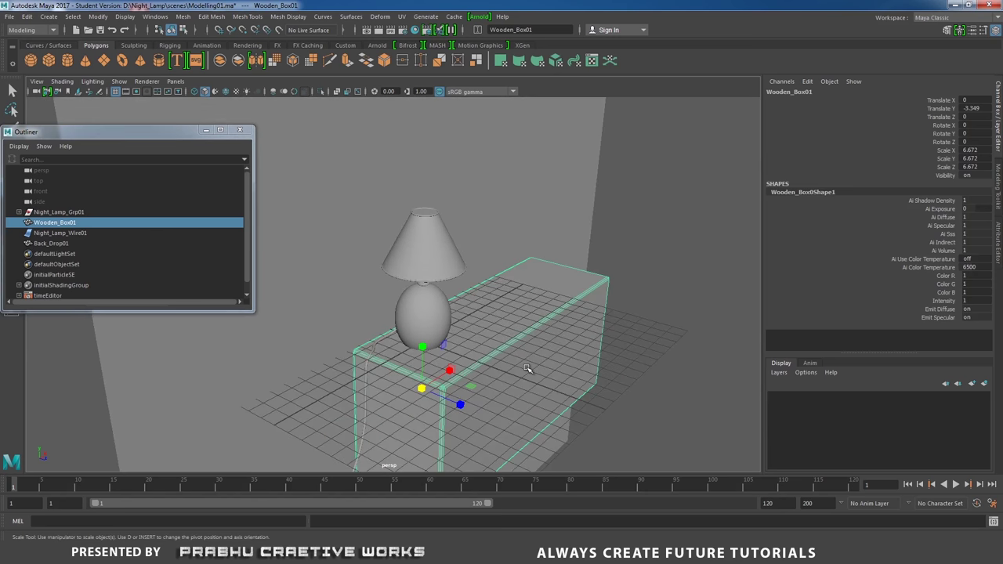
pyautogui.keyDown('alt'); pyautogui.moveTo(528, 368); pyautogui.dragTo(518, 325, button='middle'); pyautogui.keyUp('alt')
pyautogui.click(616, 300)
pyautogui.click(584, 285)
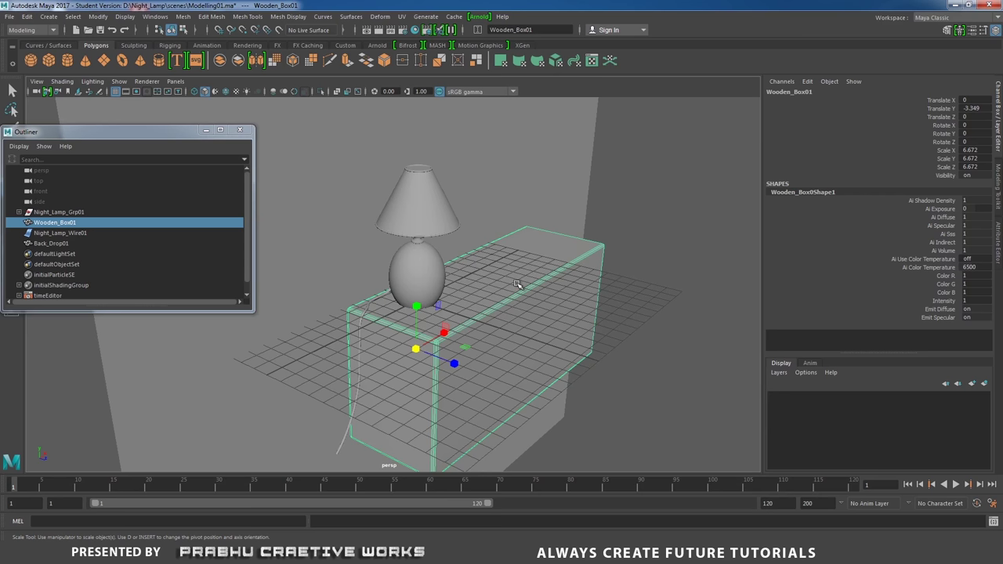
pyautogui.click(322, 92)
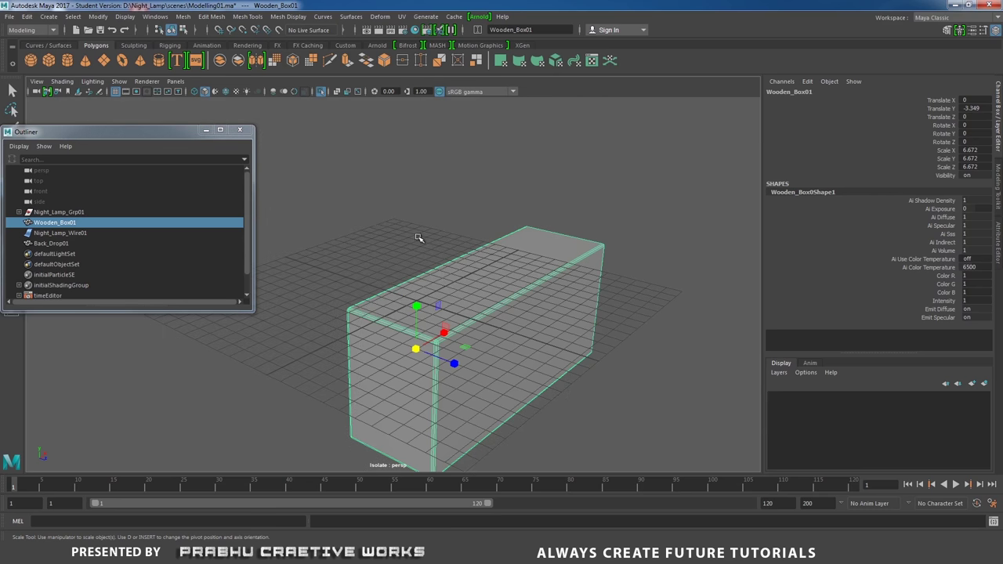
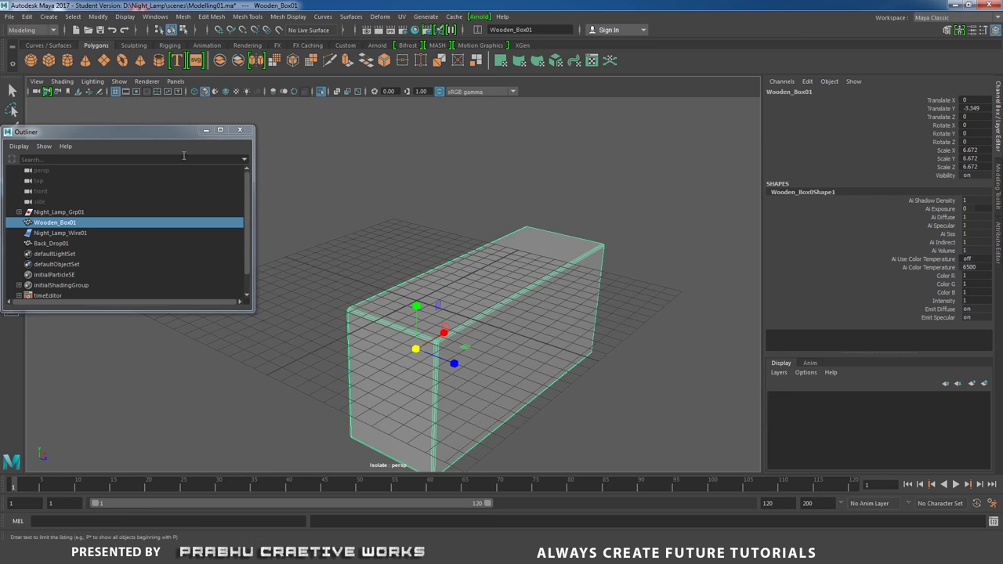
# Apply a planar UV projection to the wooden box from the front view, using Bounding box fit, Camera direction and the kept image ratio
pyautogui.click(204, 131)
pyautogui.keyDown('alt'); pyautogui.moveTo(506, 266); pyautogui.dragTo(478, 315); pyautogui.keyUp('alt')
pyautogui.press('space')
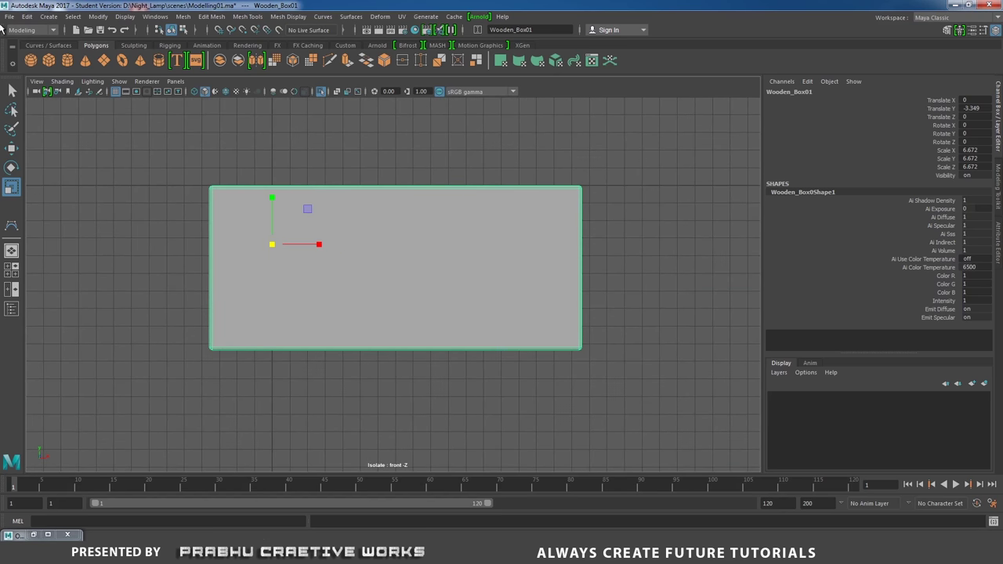
pyautogui.click(402, 17)
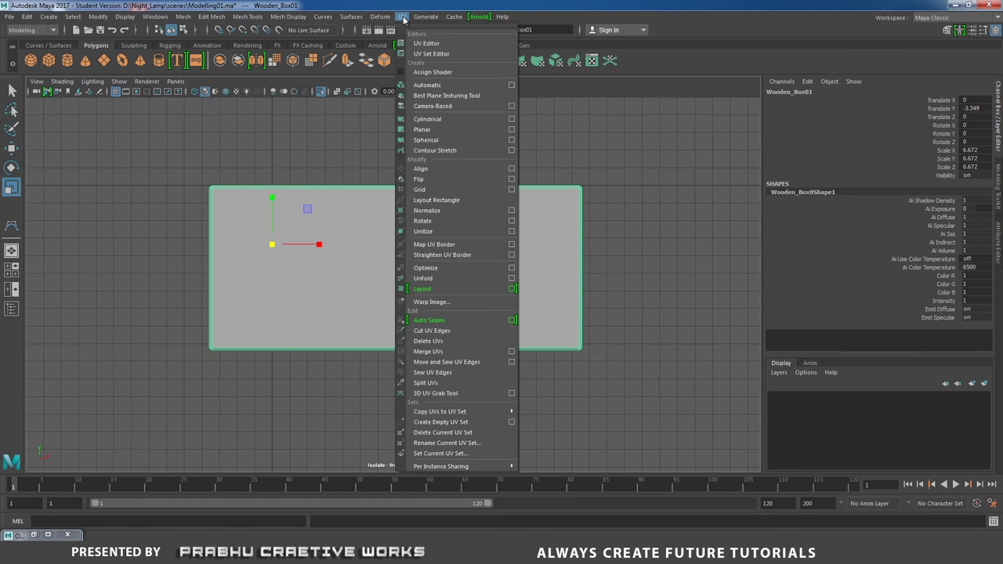
pyautogui.click(511, 129)
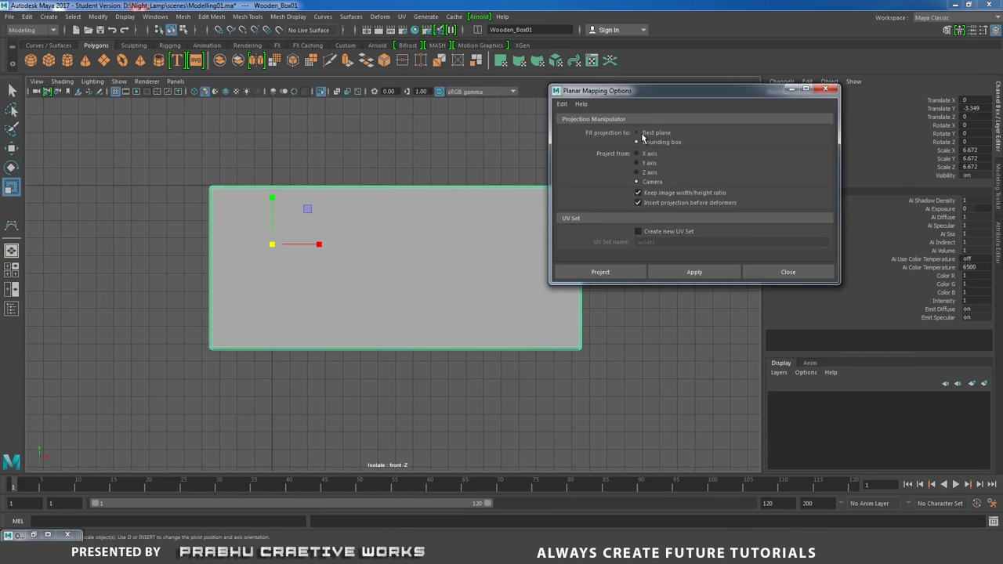
pyautogui.click(624, 274)
# Return to the perspective view of the box and hide the grid
pyautogui.press('space')
pyautogui.moveTo(576, 275); pyautogui.dragTo(590, 252)
pyautogui.moveTo(562, 236); pyautogui.dragTo(576, 232, button='right')
pyautogui.keyDown('alt'); pyautogui.moveTo(530, 233); pyautogui.dragTo(415, 217); pyautogui.keyUp('alt')
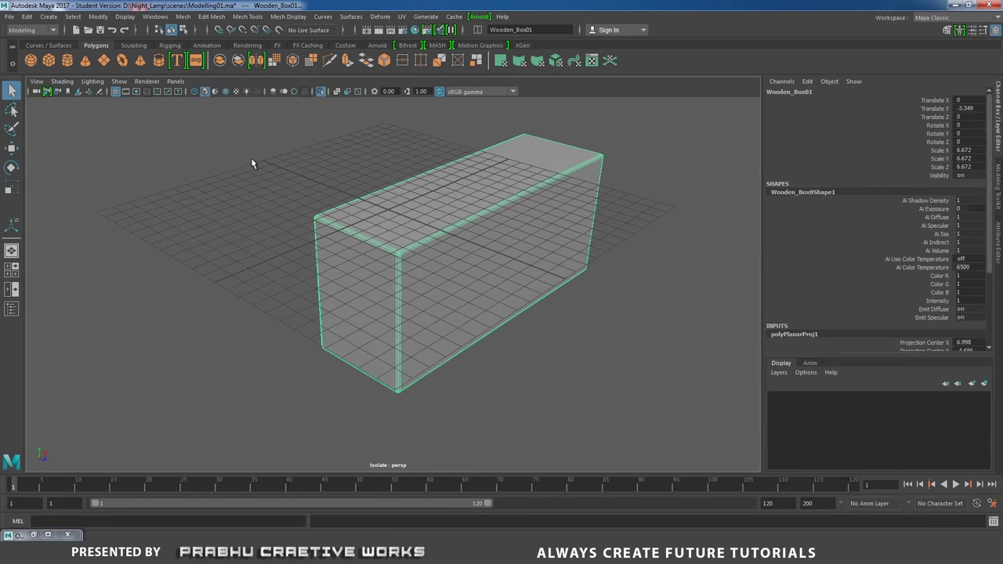
pyautogui.click(115, 92)
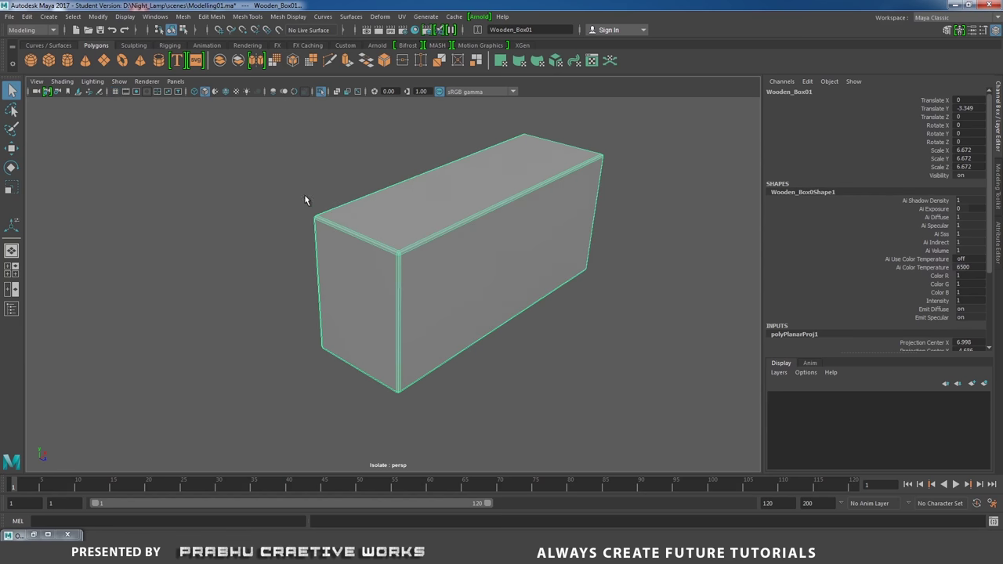
# Switch the box to edge selection and select the middle bevel edges along the top of one short end
pyautogui.keyDown('alt'); pyautogui.moveTo(349, 219); pyautogui.dragTo(457, 224, button='right'); pyautogui.keyUp('alt')
pyautogui.keyDown('alt'); pyautogui.moveTo(462, 252); pyautogui.dragTo(329, 211); pyautogui.keyUp('alt')
pyautogui.scroll(-5, 329, 210)
pyautogui.keyDown('alt'); pyautogui.moveTo(334, 208); pyautogui.dragTo(287, 251, button='middle'); pyautogui.keyUp('alt')
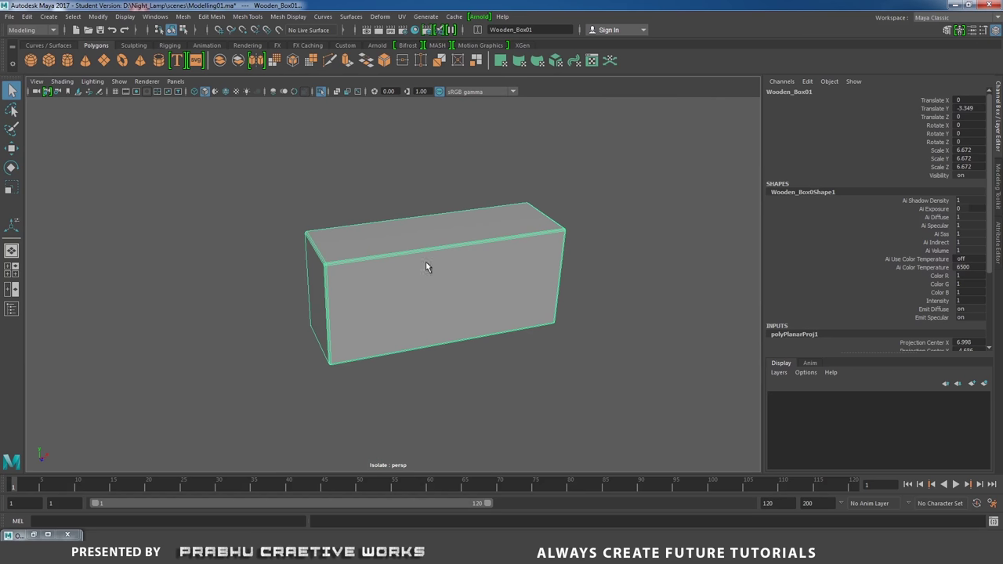
pyautogui.keyDown('alt'); pyautogui.moveTo(496, 227); pyautogui.dragTo(371, 251); pyautogui.keyUp('alt')
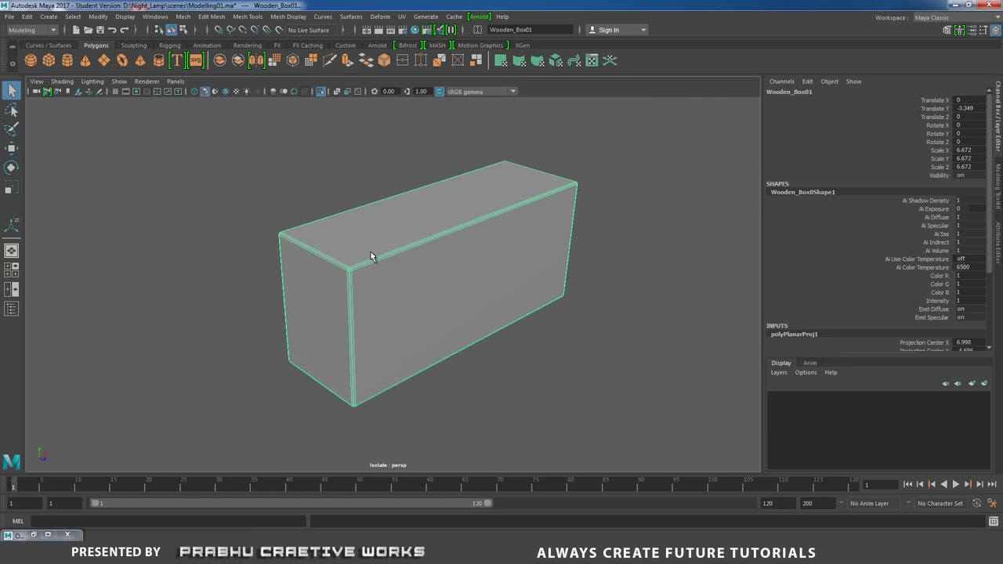
pyautogui.moveTo(352, 249); pyautogui.dragTo(346, 214, button='right')
pyautogui.keyDown('alt'); pyautogui.moveTo(346, 213); pyautogui.dragTo(369, 276); pyautogui.keyUp('alt')
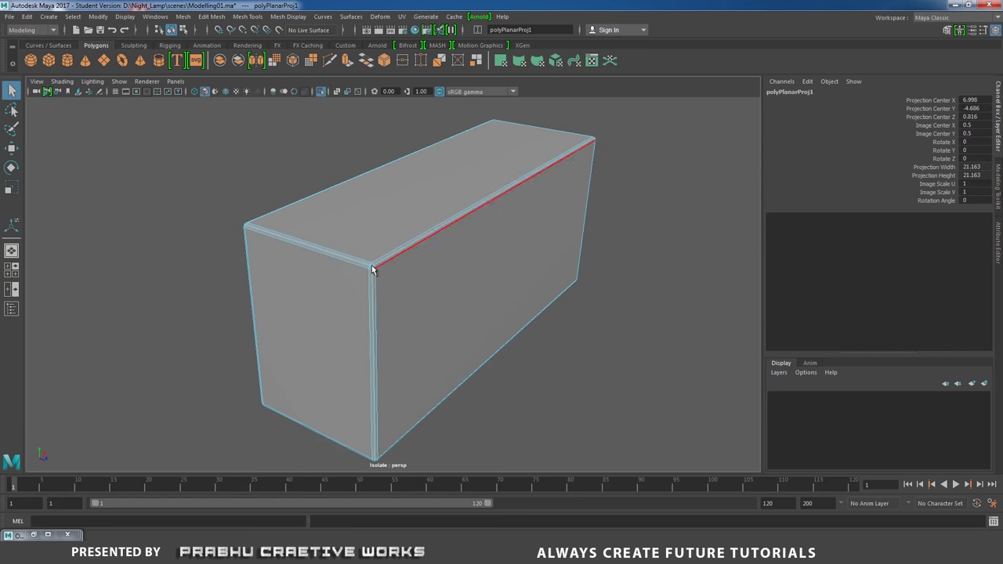
pyautogui.click(363, 265)
pyautogui.keyDown('alt'); pyautogui.moveTo(365, 264); pyautogui.dragTo(427, 316, button='right'); pyautogui.keyUp('alt')
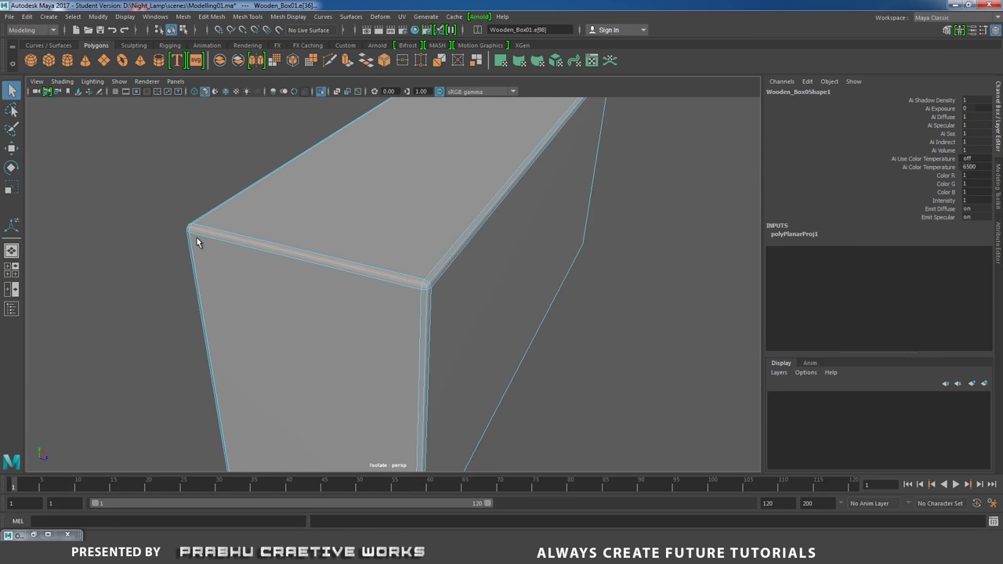
# Add the middle bevel edges along the side and bottom of the same short end to the seam selection
pyautogui.keyDown('alt'); pyautogui.moveTo(197, 238); pyautogui.dragTo(398, 280); pyautogui.keyUp('alt')
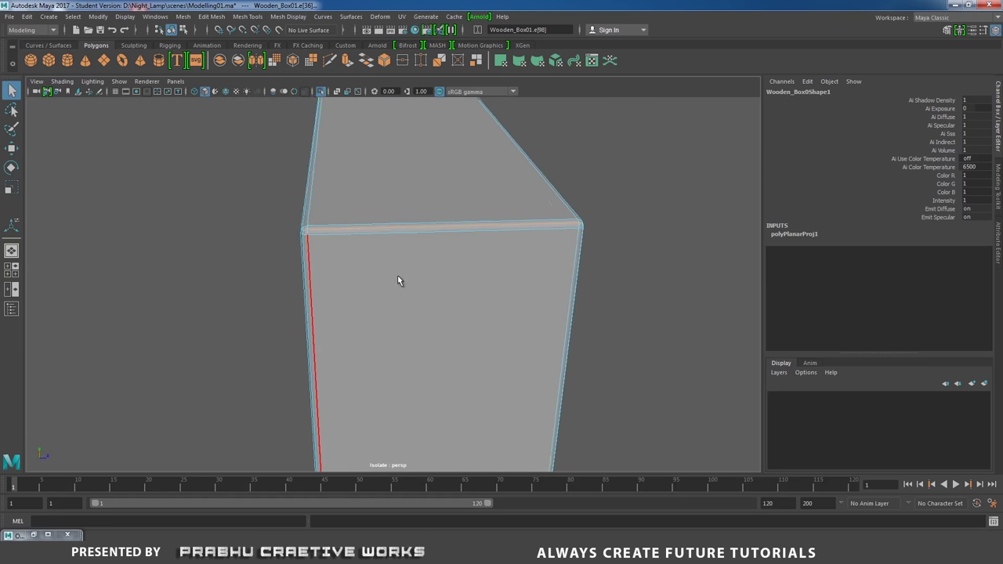
pyautogui.click(313, 276)
pyautogui.keyDown('alt'); pyautogui.moveTo(378, 280); pyautogui.dragTo(390, 302); pyautogui.keyUp('alt')
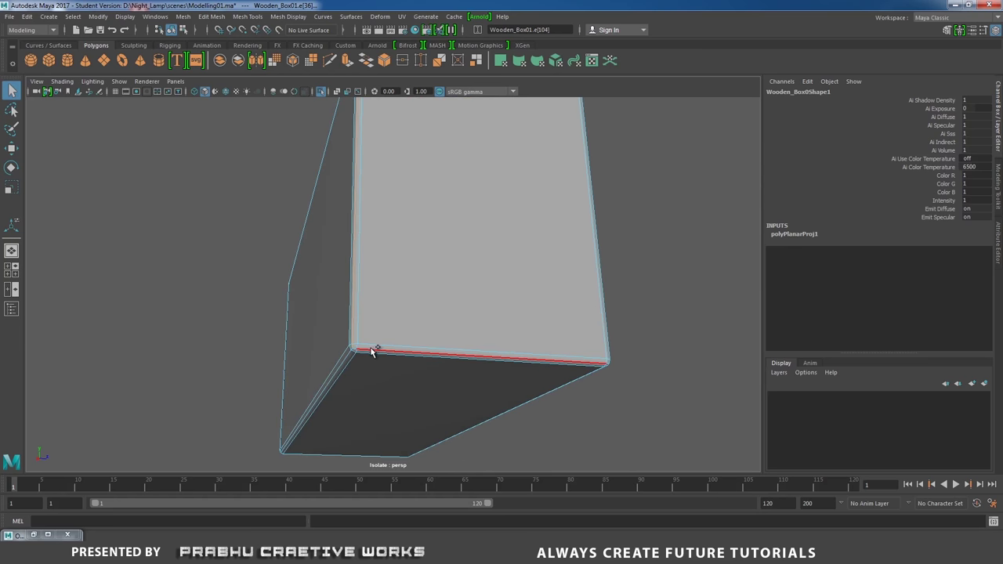
pyautogui.keyDown('alt'); pyautogui.moveTo(589, 324); pyautogui.dragTo(378, 239); pyautogui.keyUp('alt')
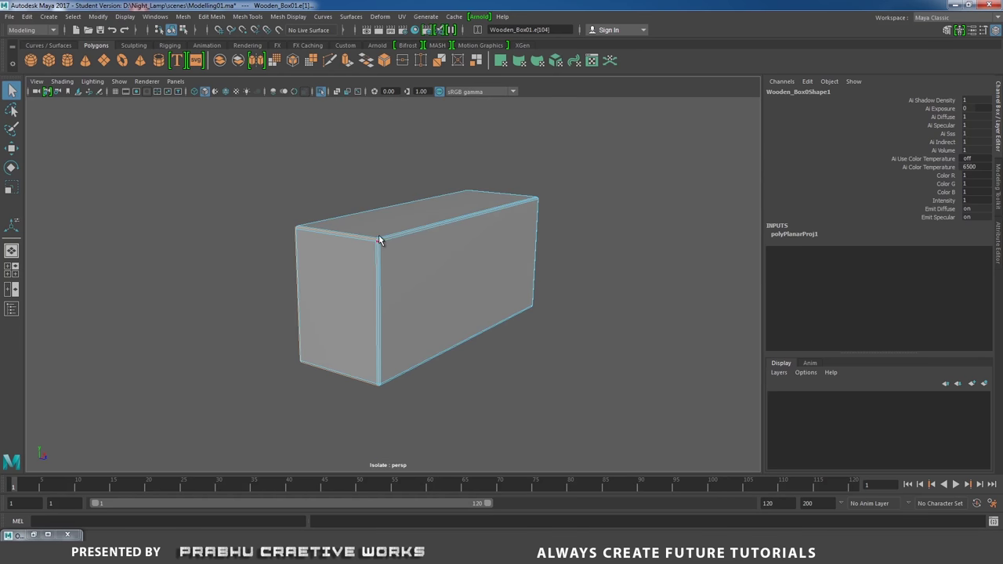
pyautogui.keyDown('alt'); pyautogui.moveTo(377, 320); pyautogui.dragTo(467, 309); pyautogui.keyUp('alt')
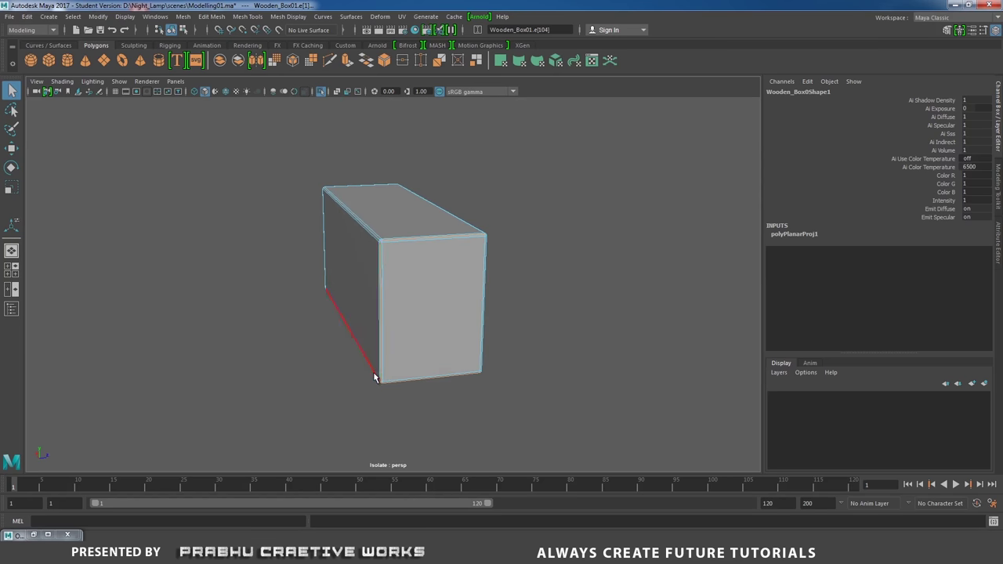
pyautogui.keyDown('alt'); pyautogui.moveTo(567, 339); pyautogui.dragTo(397, 345); pyautogui.keyUp('alt')
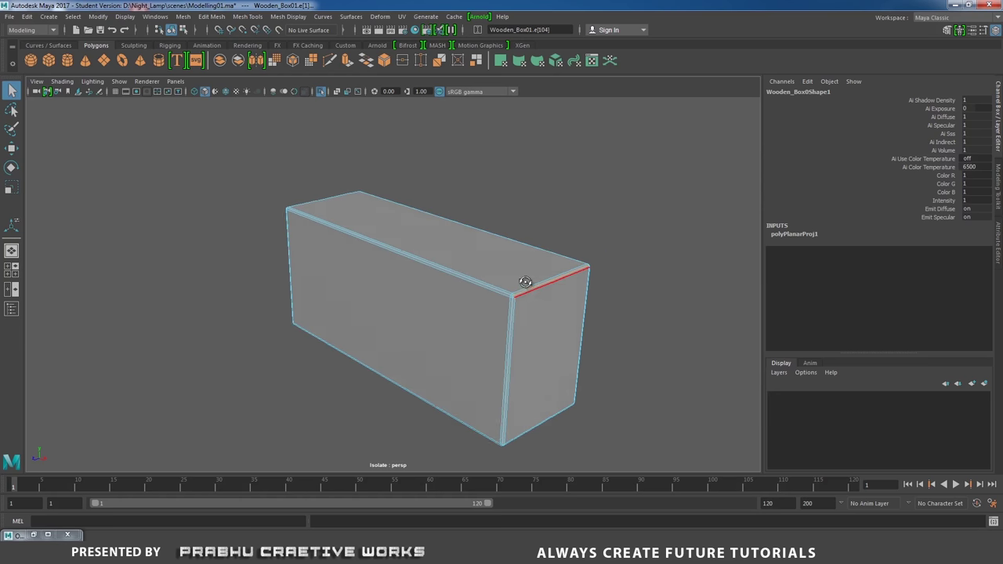
# Add the matching middle bevel edges around the opposite short end and along one long edge to the seam selection
pyautogui.keyDown('alt'); pyautogui.moveTo(526, 280); pyautogui.dragTo(450, 294); pyautogui.keyUp('alt')
pyautogui.keyDown('shift'); pyautogui.click(513, 247); pyautogui.keyUp('shift')
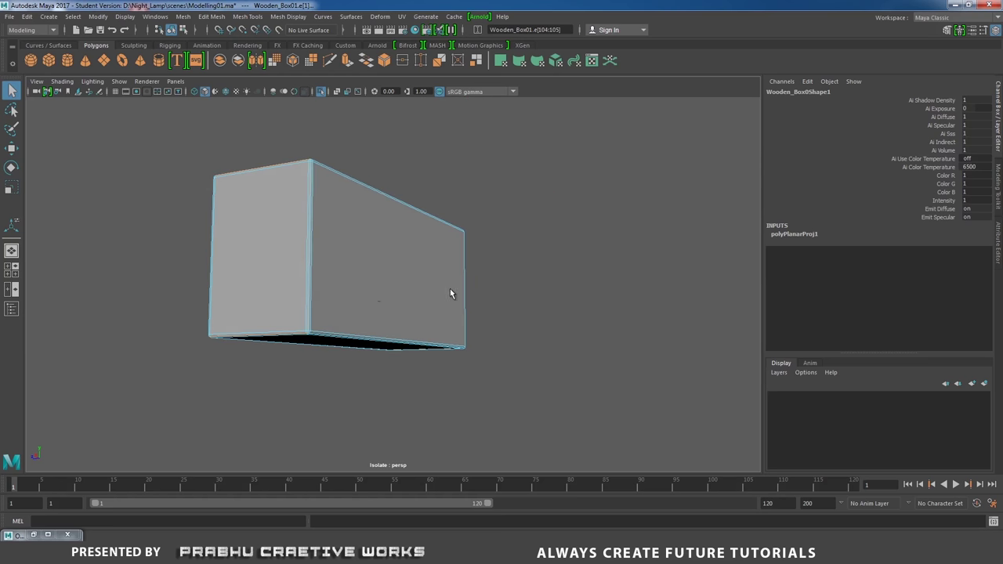
pyautogui.keyDown('shift'); pyautogui.click(309, 294); pyautogui.keyUp('shift')
pyautogui.keyDown('alt'); pyautogui.moveTo(374, 291); pyautogui.dragTo(508, 316); pyautogui.keyUp('alt')
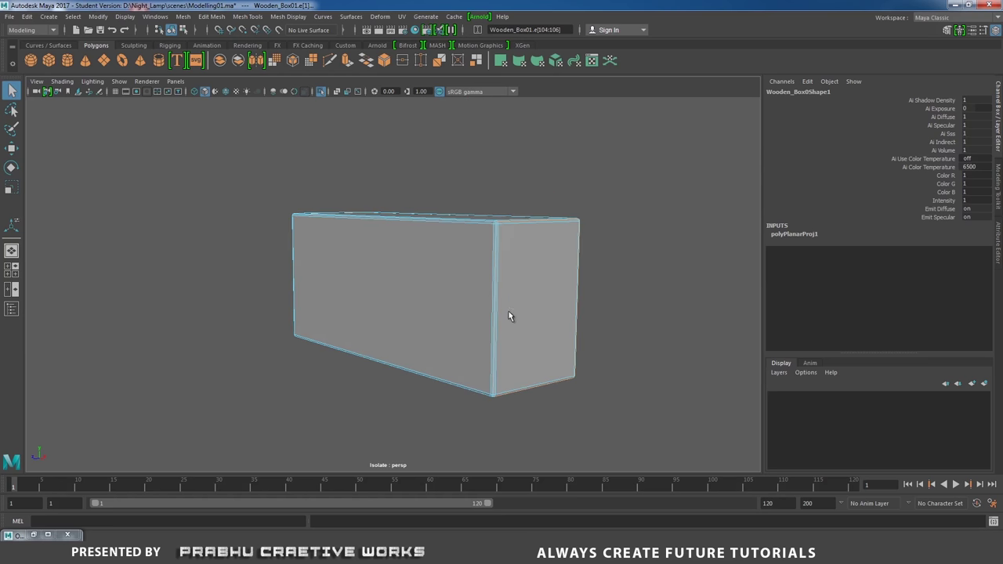
pyautogui.keyDown('alt'); pyautogui.moveTo(499, 362); pyautogui.dragTo(728, 311); pyautogui.keyUp('alt')
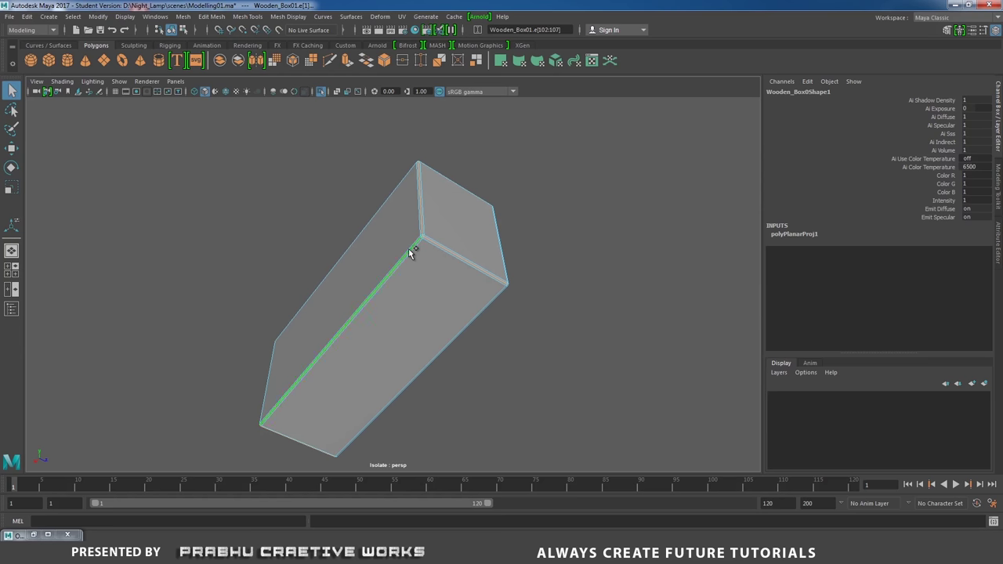
pyautogui.keyDown('alt'); pyautogui.moveTo(531, 287); pyautogui.dragTo(437, 335); pyautogui.keyUp('alt')
# Open the UV Editor and cut the box's UVs along the selected seam edges
pyautogui.click(401, 16)
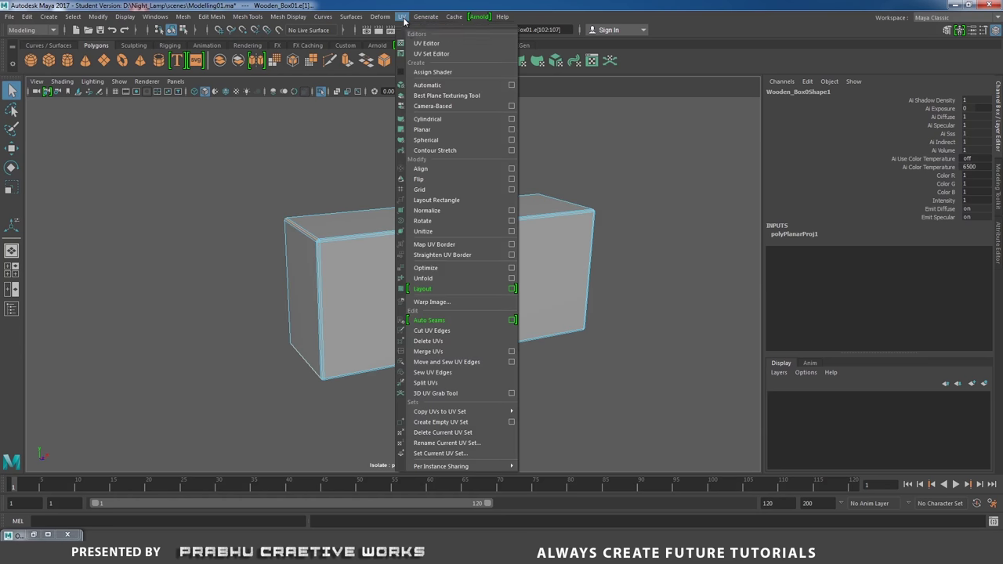
pyautogui.click(435, 44)
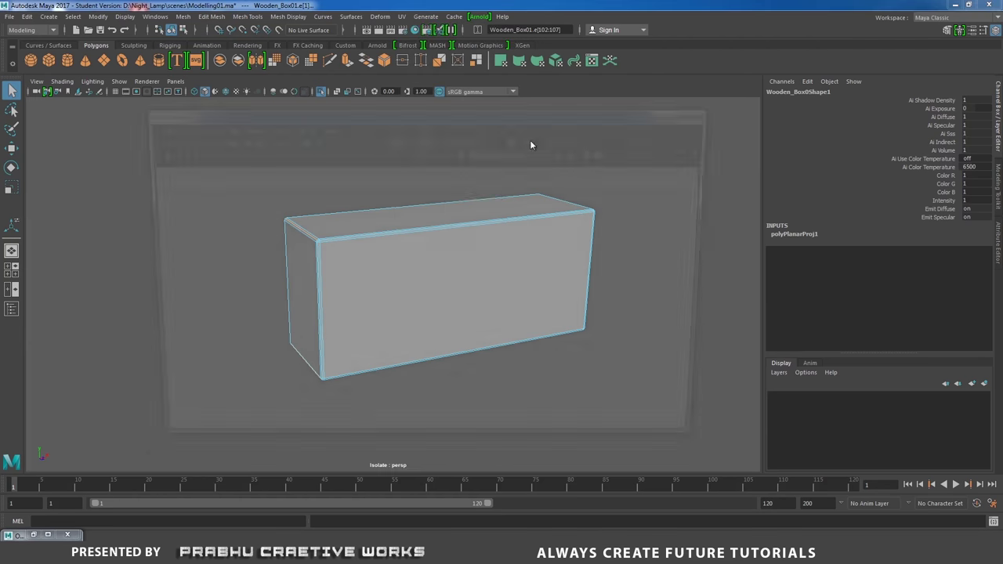
pyautogui.moveTo(550, 117); pyautogui.dragTo(745, 118)
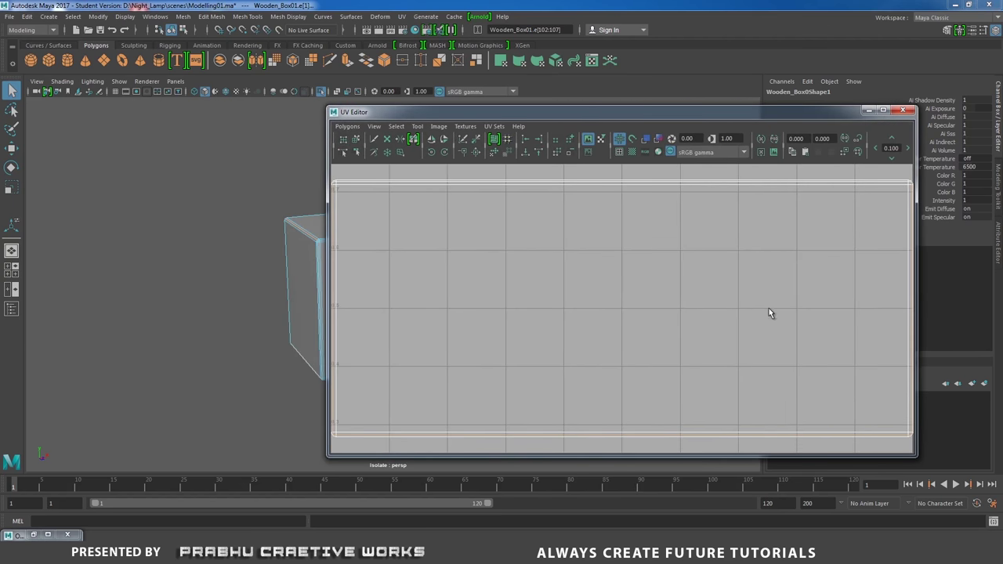
pyautogui.scroll(-8, 488, 267)
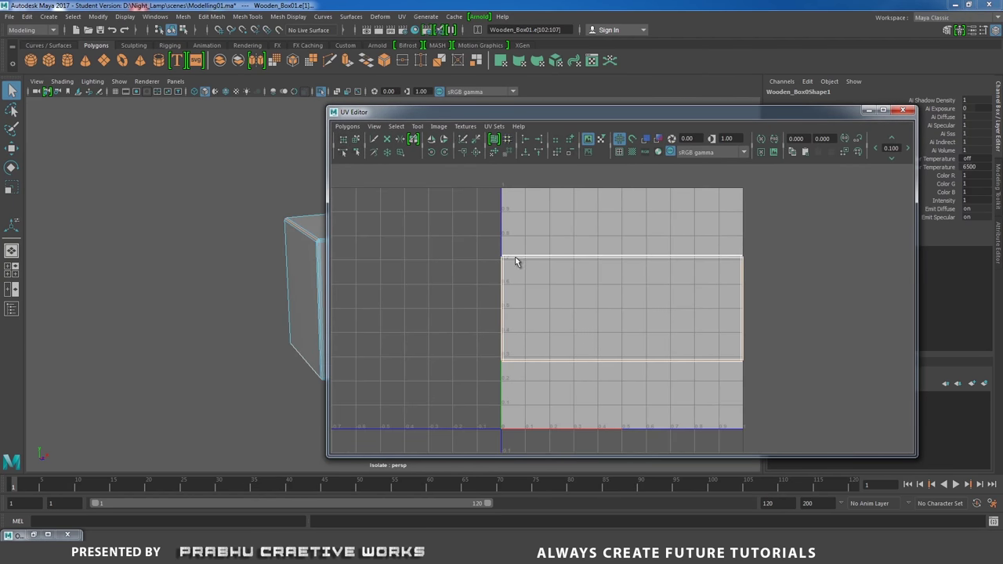
pyautogui.click(454, 149)
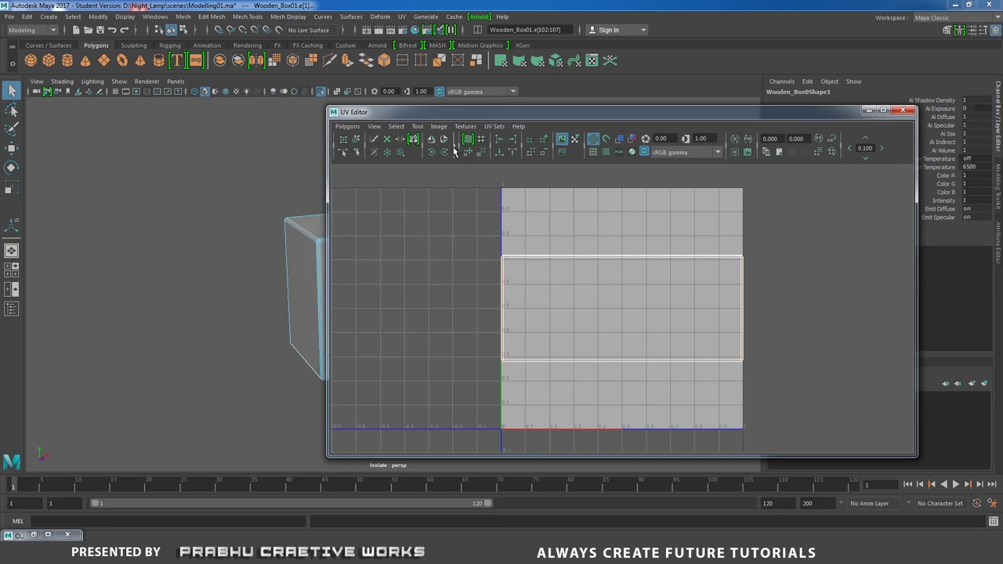
pyautogui.click(455, 148)
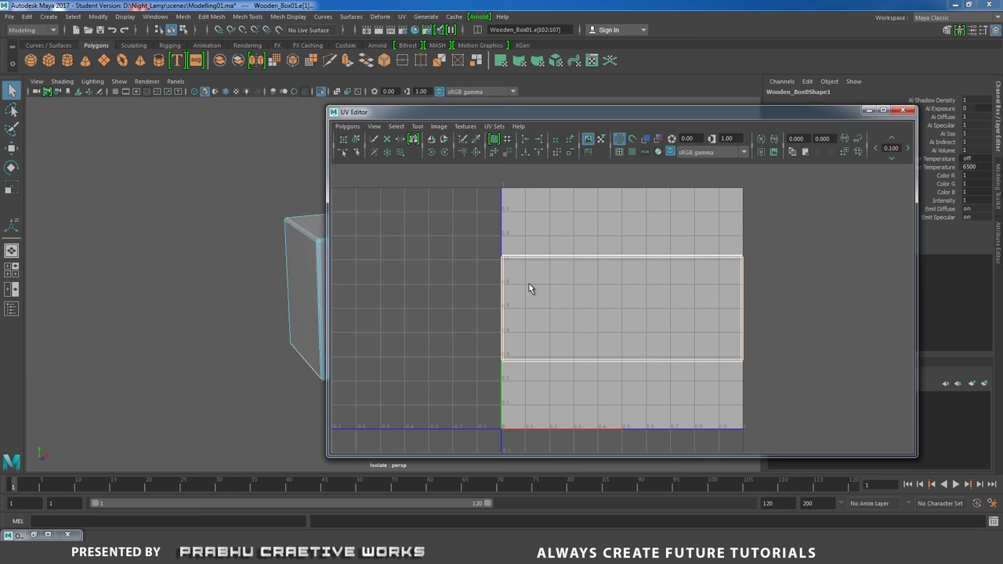
# Select all of the box's UVs and unfold them into a flat cross-shaped layout
pyautogui.moveTo(615, 260); pyautogui.dragTo(670, 258, button='right')
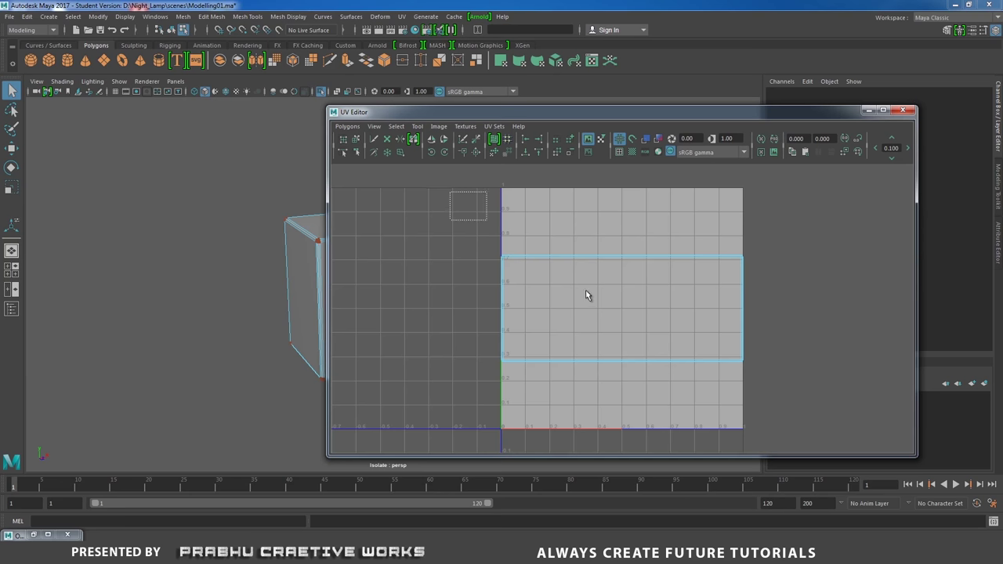
pyautogui.moveTo(588, 295); pyautogui.dragTo(746, 401)
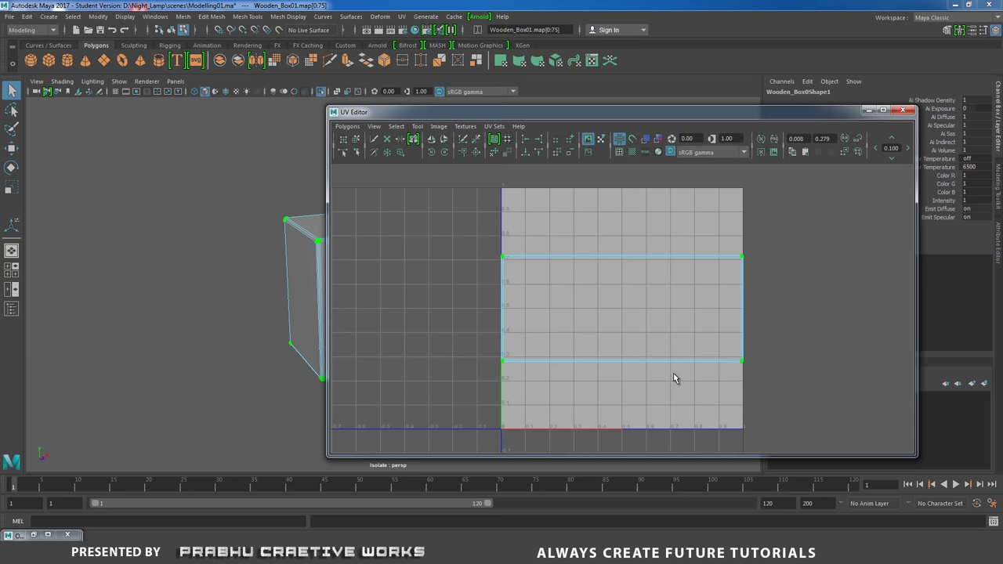
pyautogui.keyDown('shift'); pyautogui.moveTo(673, 374); pyautogui.dragTo(678, 343, button='right'); pyautogui.keyUp('shift')
pyautogui.scroll(1, 647, 316)
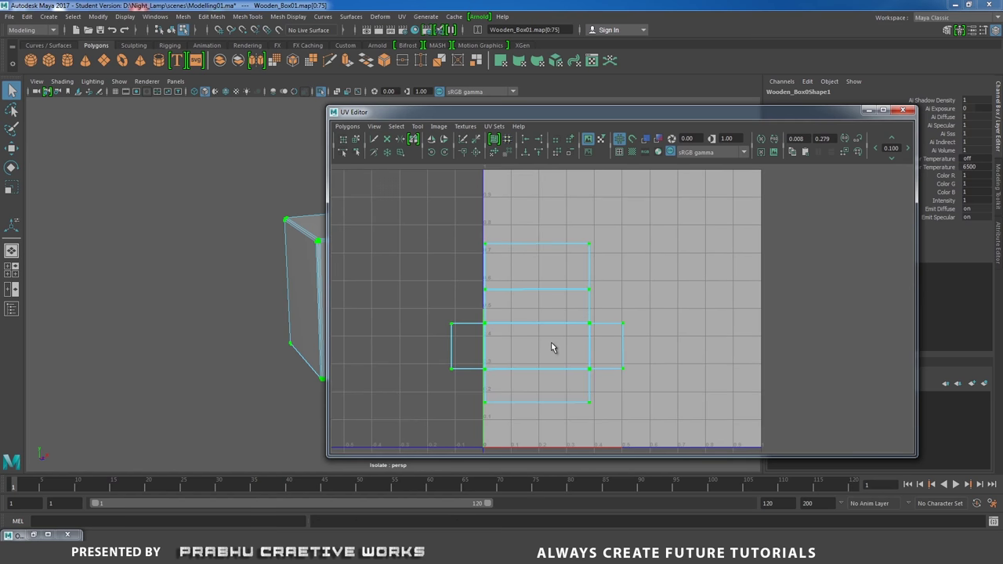
# Move the unfolded UV layout into the 0–1 square and scale it up uniformly until it nearly fills the square
pyautogui.press('w')
pyautogui.moveTo(566, 324); pyautogui.dragTo(615, 308)
pyautogui.scroll(-2, 622, 305)
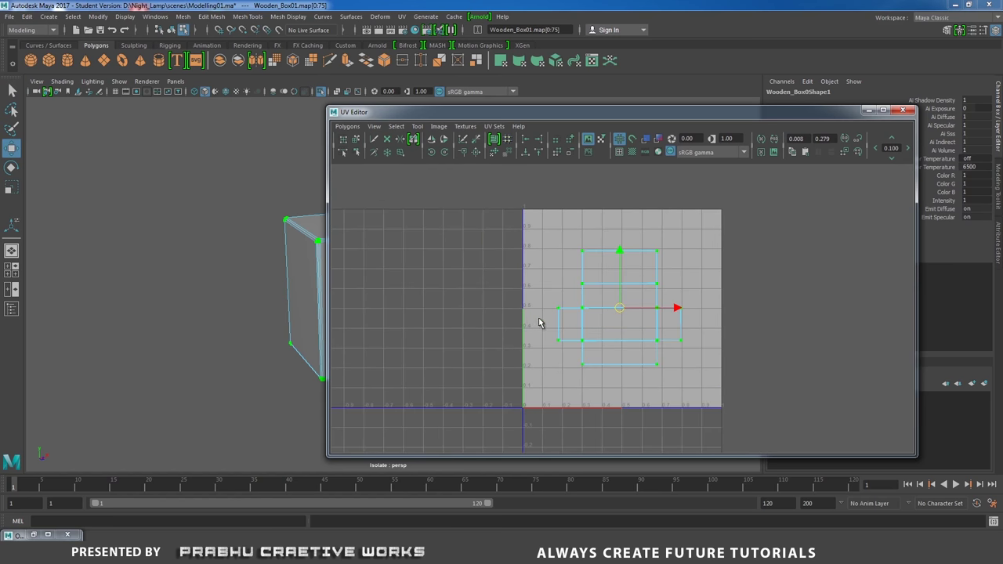
pyautogui.press('r')
pyautogui.moveTo(617, 310)
pyautogui.mouseDown()
pyautogui.moveTo(649, 289)
pyautogui.moveTo(627, 311)
pyautogui.mouseUp()
pyautogui.press('w')
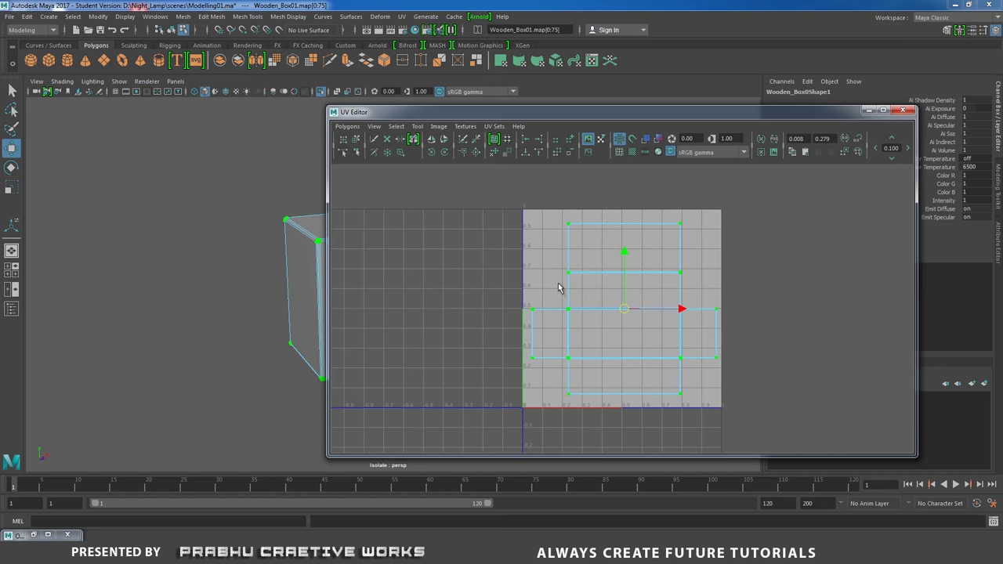
pyautogui.moveTo(627, 310); pyautogui.dragTo(629, 310)
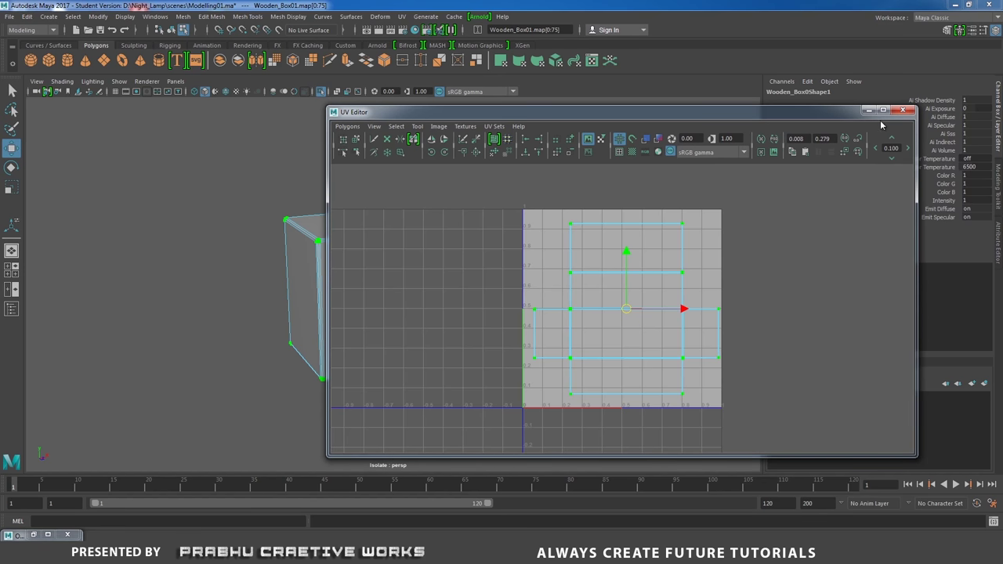
# Close the UV Editor, return the box to object mode and deselect it
pyautogui.click(903, 111)
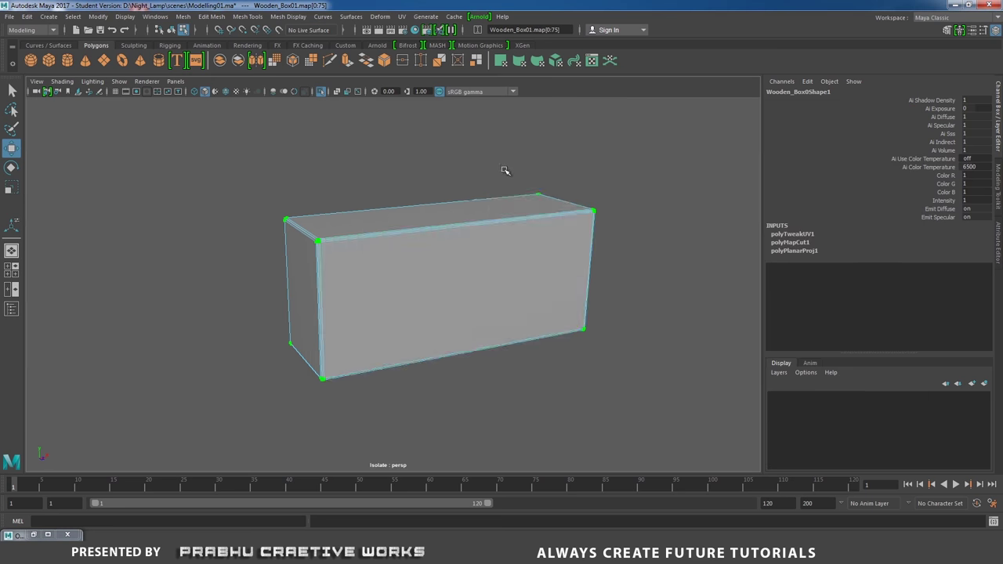
pyautogui.keyDown('alt'); pyautogui.moveTo(503, 170); pyautogui.dragTo(467, 196); pyautogui.keyUp('alt')
pyautogui.moveTo(474, 193); pyautogui.dragTo(523, 175, button='right')
pyautogui.click(587, 146)
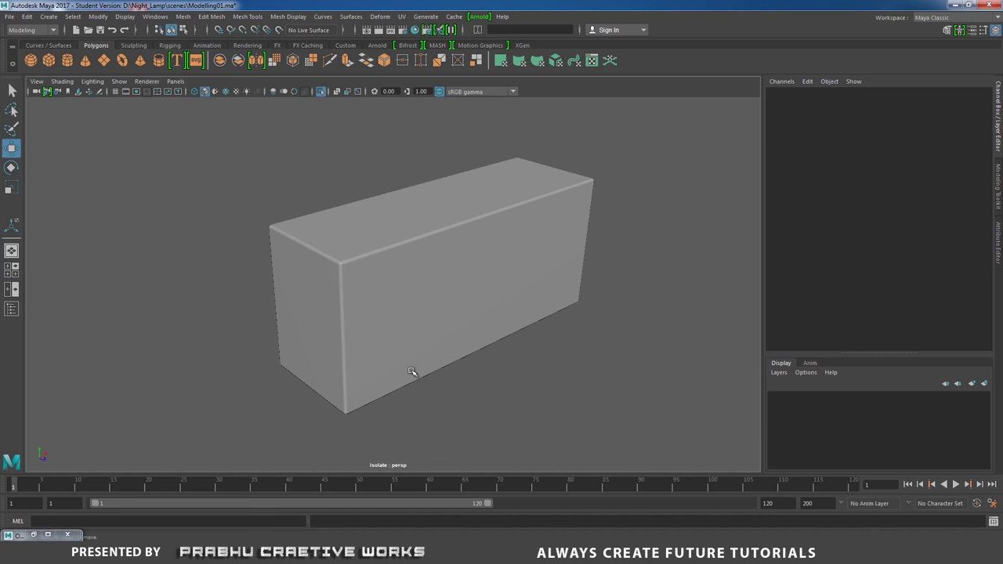
# Switch to the web browser and look through the Google image results for "wood texture"
pyautogui.click(241, 552)
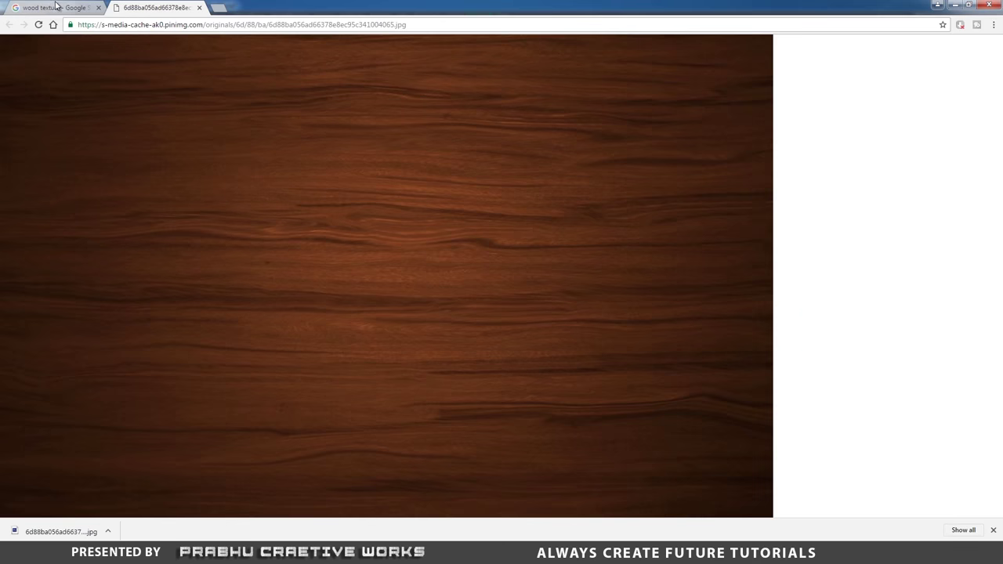
pyautogui.click(55, 6)
pyautogui.scroll(5, 186, 101)
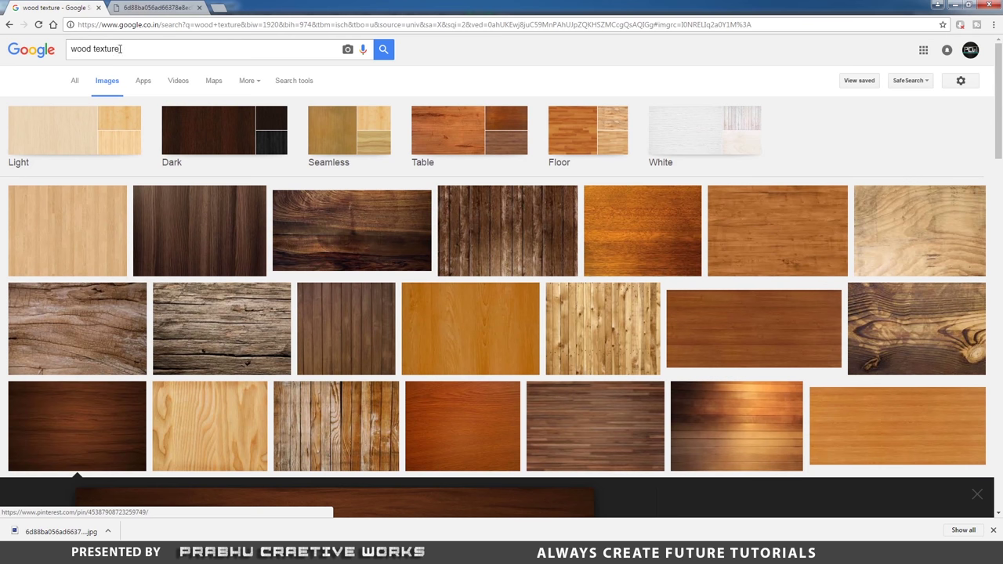
pyautogui.scroll(-2, 226, 352)
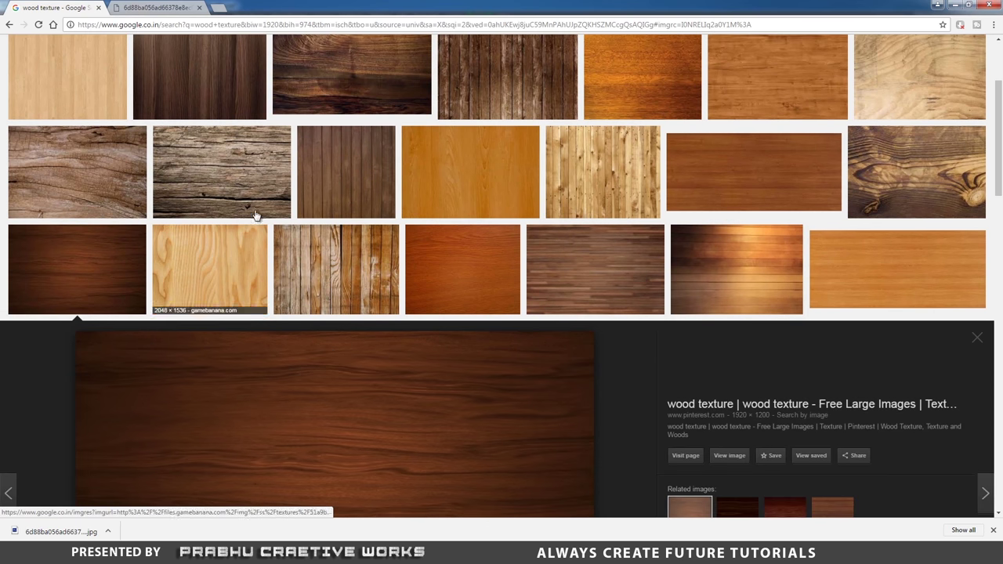
pyautogui.scroll(-2, 394, 365)
pyautogui.scroll(4, 392, 354)
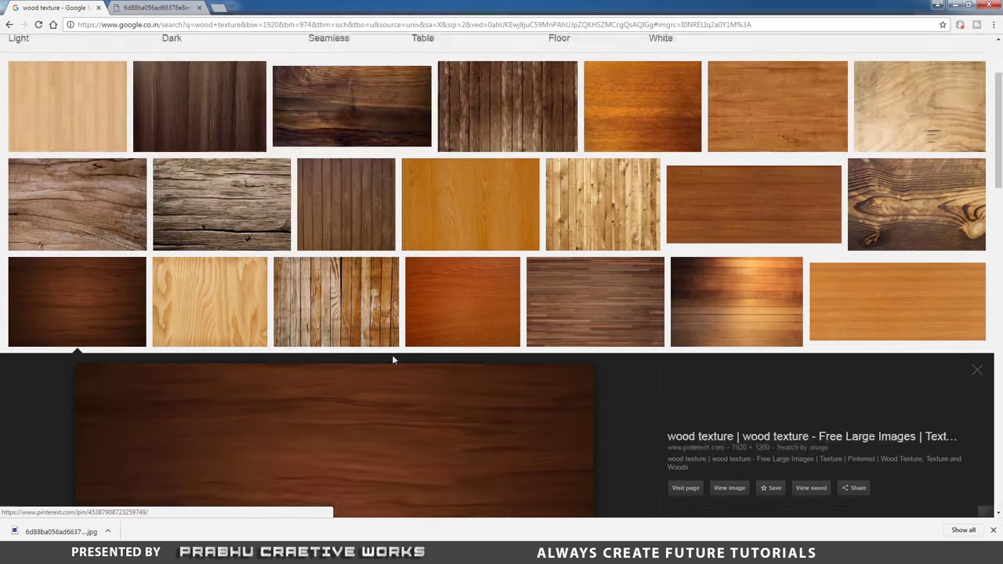
# Leave the browser and Maya for the desktop and copy the Wood image file there
pyautogui.click(957, 6)
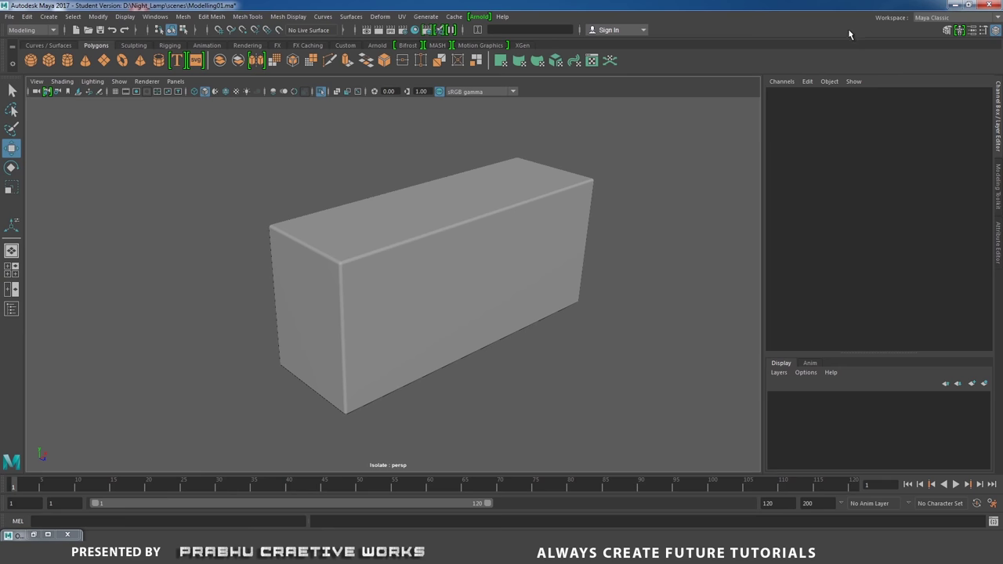
pyautogui.click(953, 6)
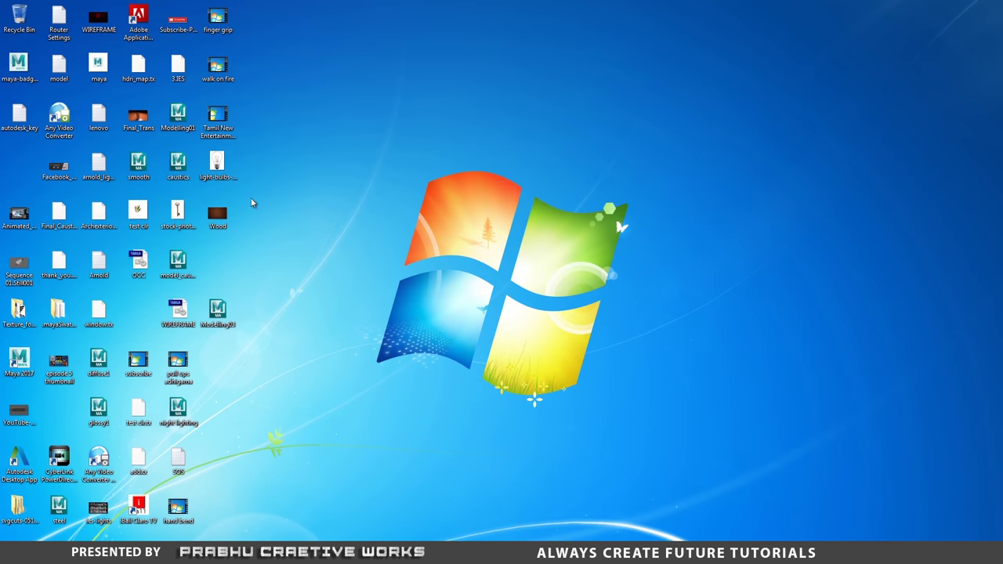
pyautogui.rightClick(228, 222)
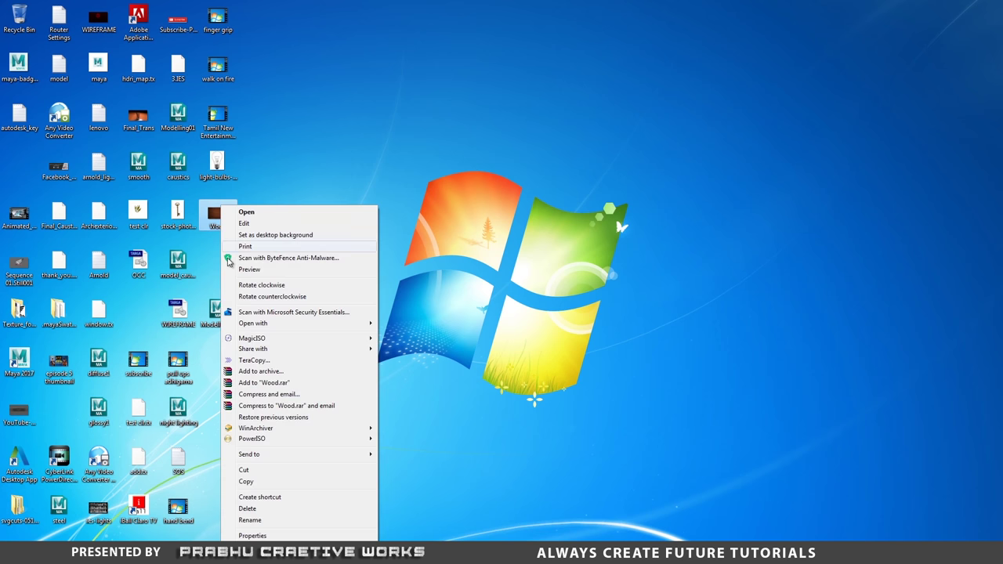
pyautogui.click(245, 483)
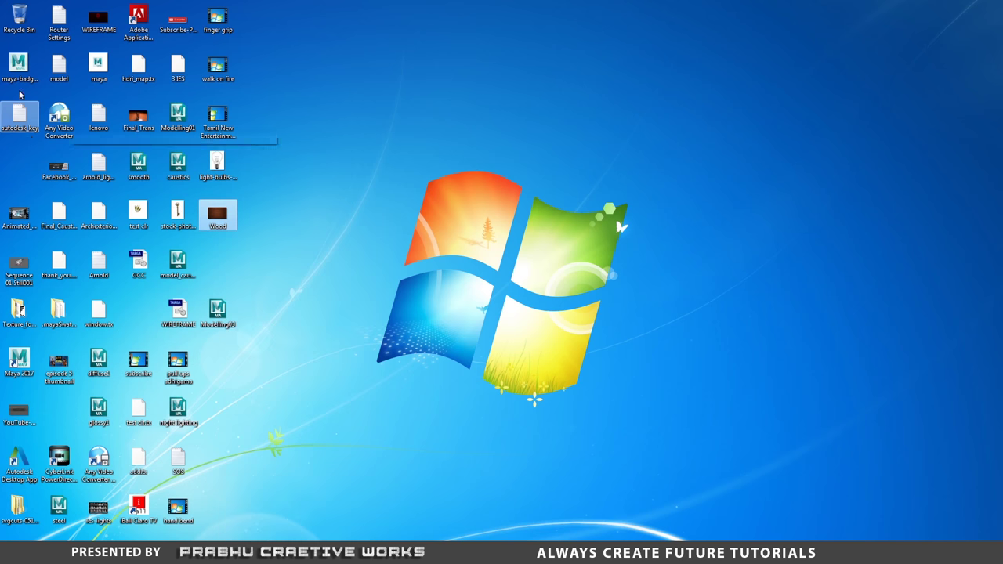
# Open the sourceimages folder of the Night_Lamp project on Local Disk (D:) in the file explorer
pyautogui.click(15, 553)
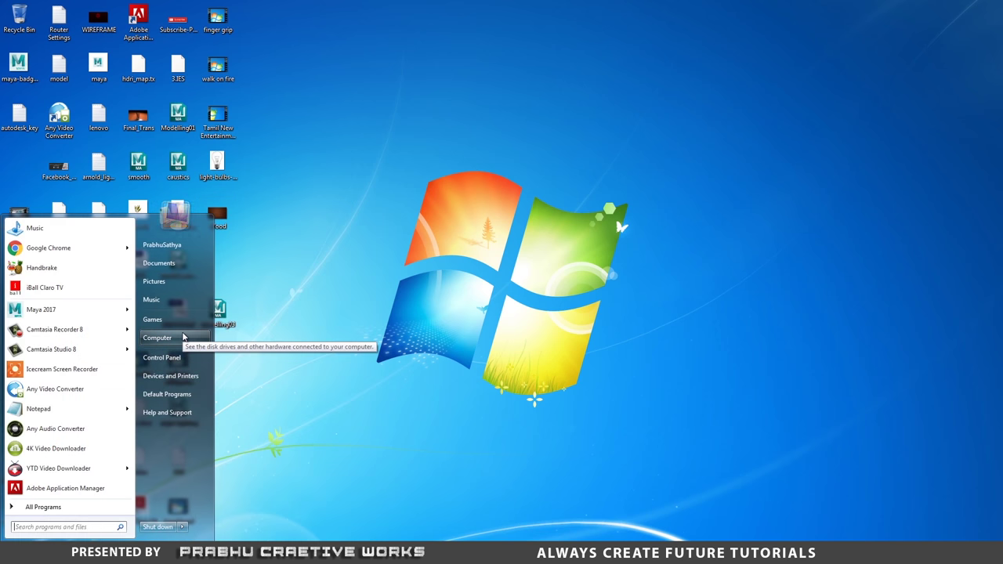
pyautogui.click(156, 338)
pyautogui.doubleClick(329, 123)
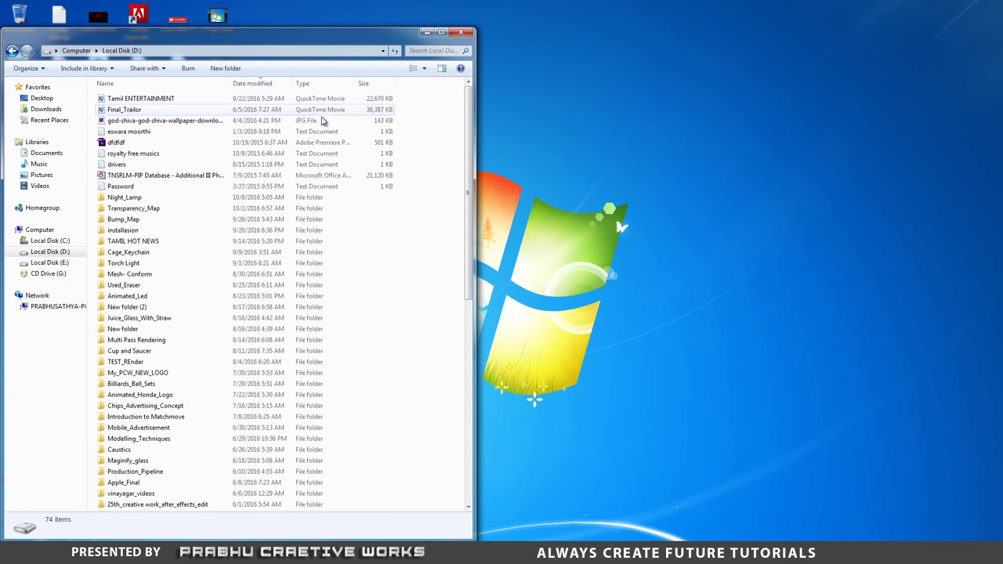
pyautogui.scroll(-3, 149, 255)
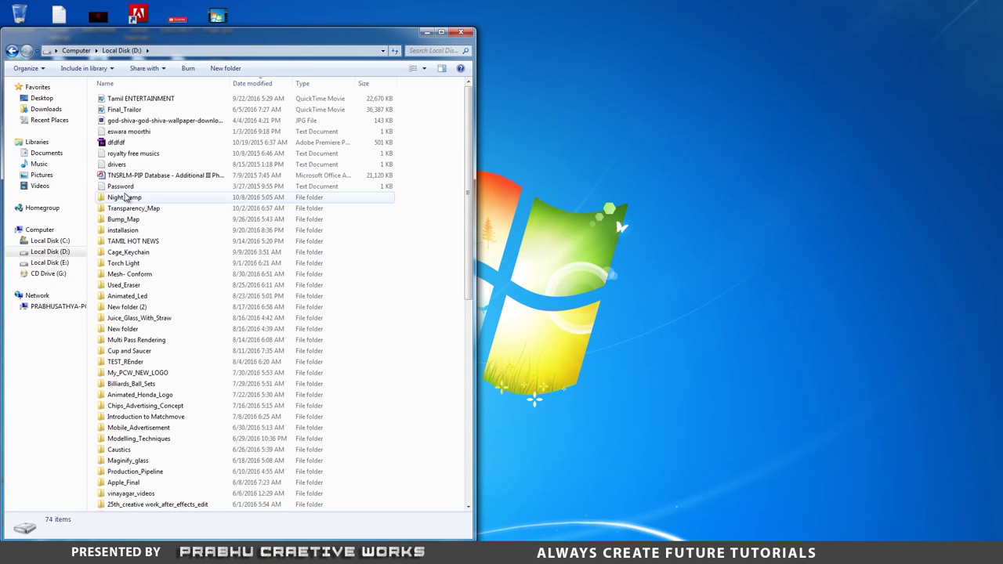
pyautogui.doubleClick(125, 199)
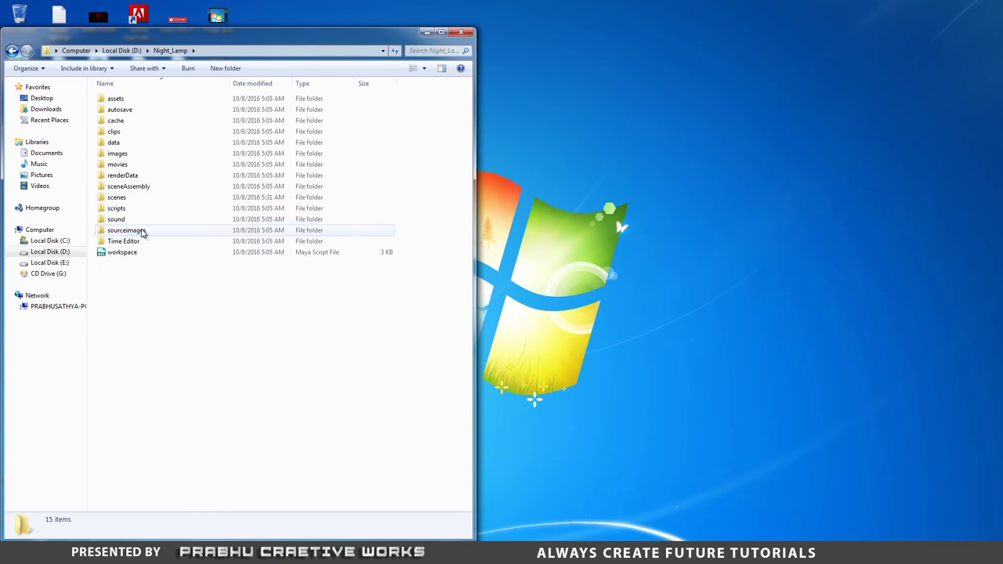
pyautogui.doubleClick(140, 228)
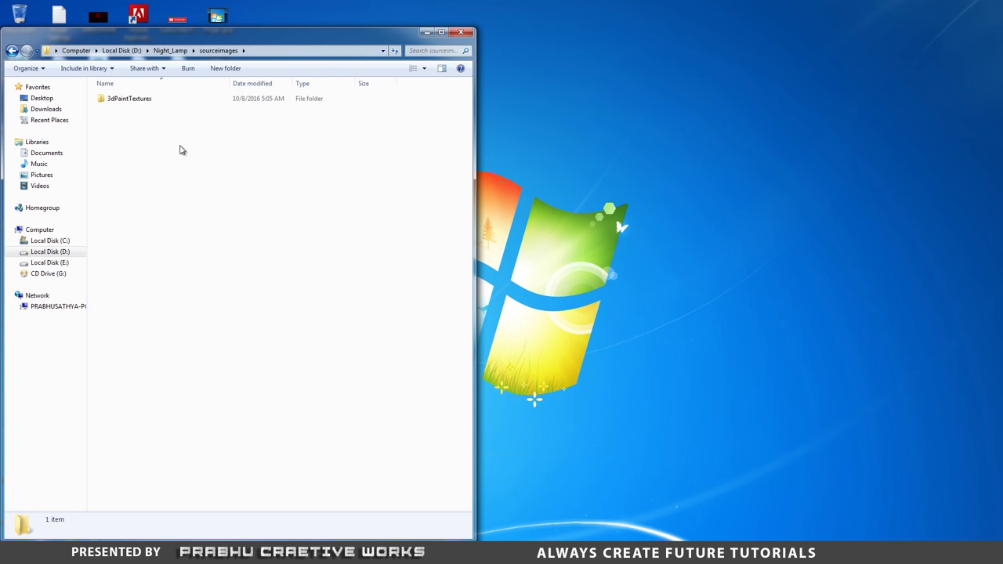
# Paste the Wood image into the sourceimages folder using TeraCopy and close the folder window
pyautogui.rightClick(180, 149)
pyautogui.click(202, 216)
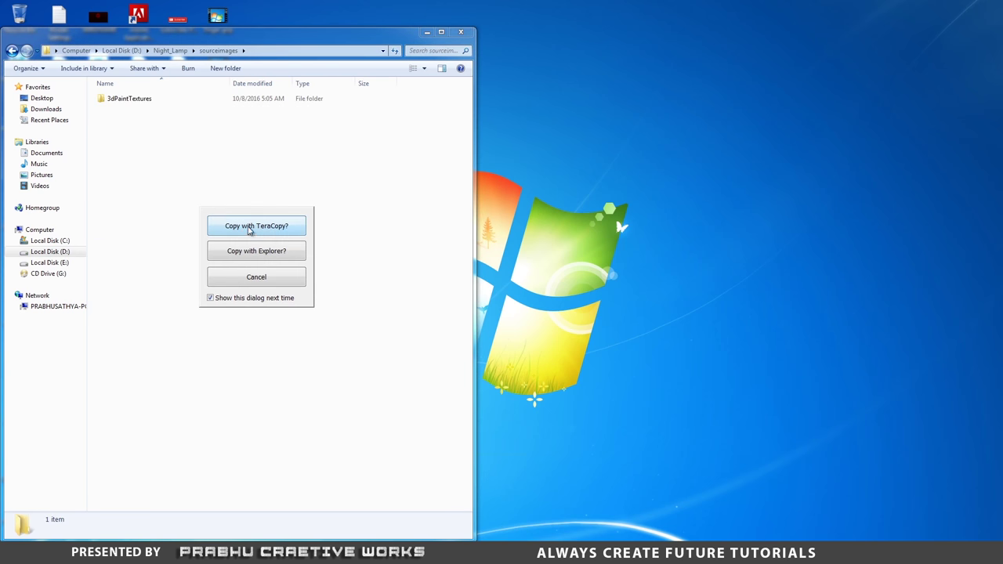
pyautogui.click(249, 227)
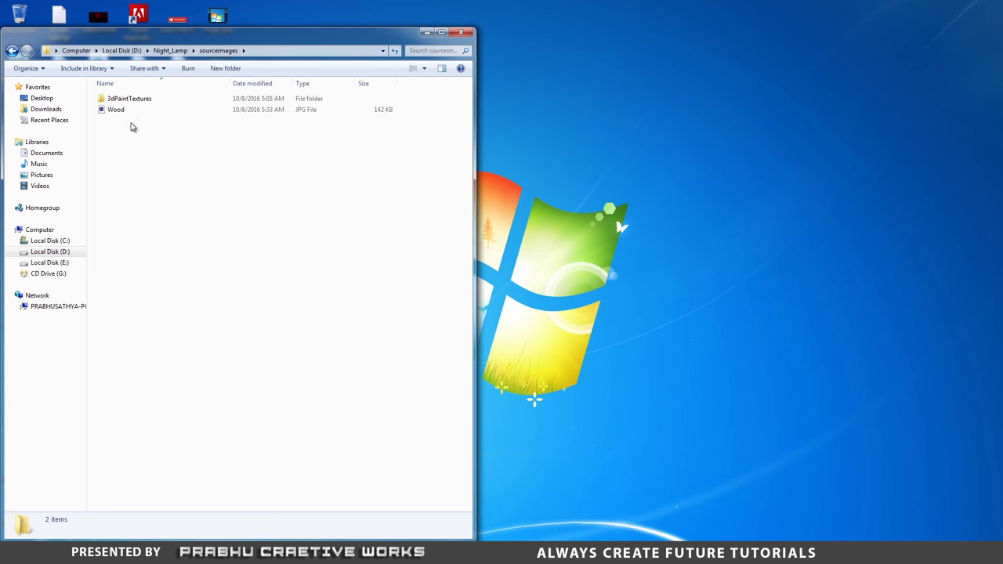
pyautogui.click(460, 31)
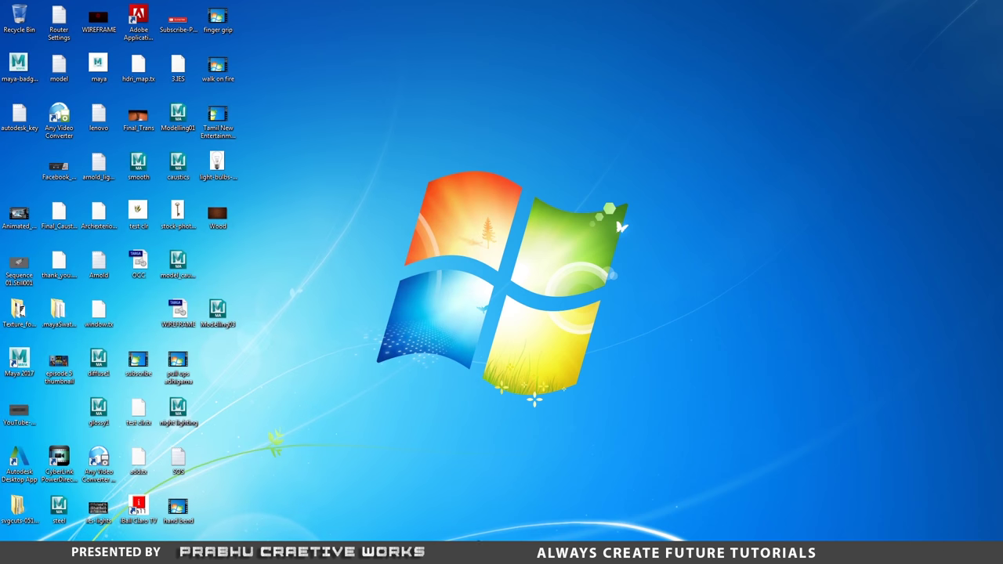
# Switch back to Maya, select the wooden box and assign a new Arnold aiStandard material to it
pyautogui.click(477, 545)
pyautogui.click(464, 250)
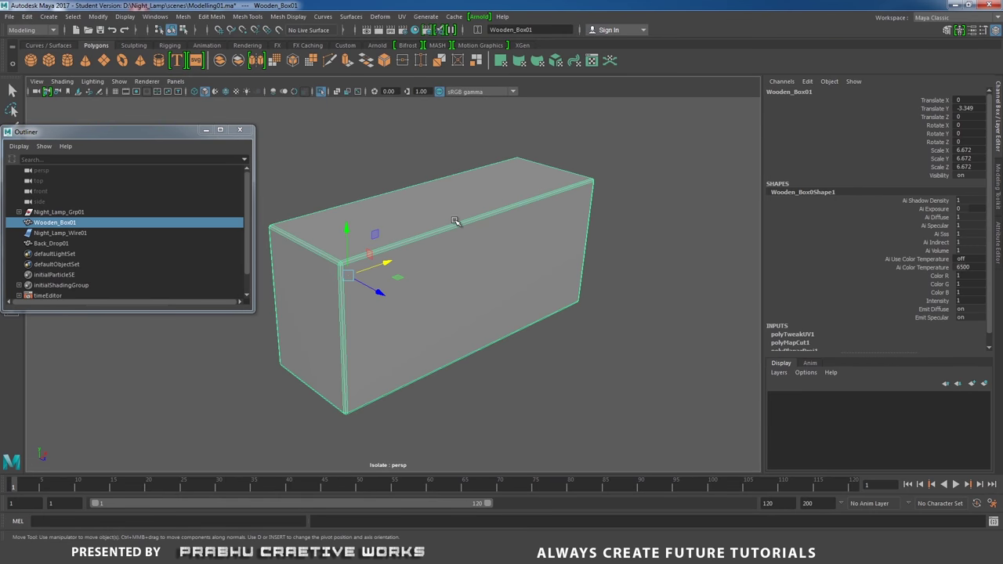
pyautogui.rightClick(457, 215)
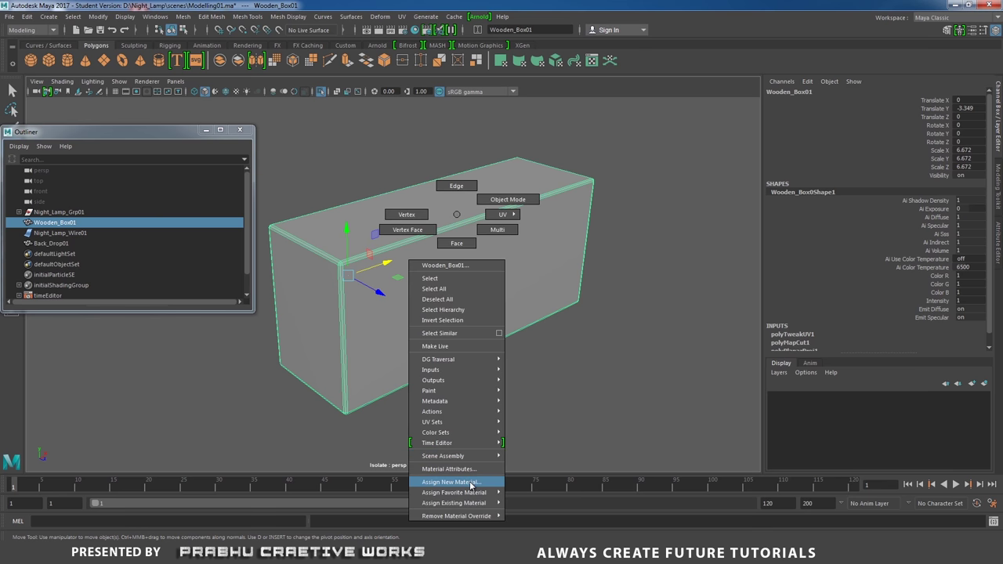
pyautogui.click(471, 482)
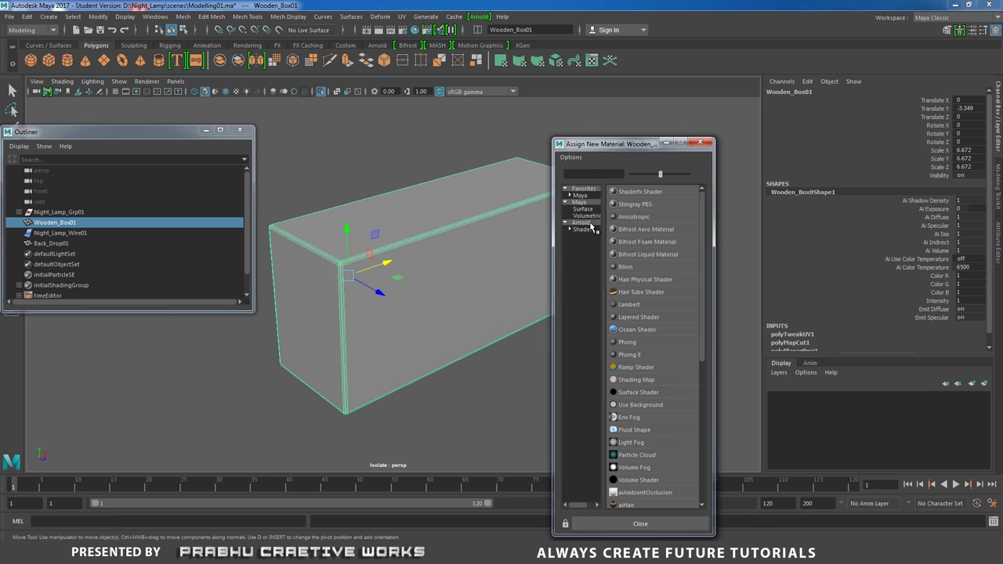
pyautogui.click(589, 225)
pyautogui.click(632, 256)
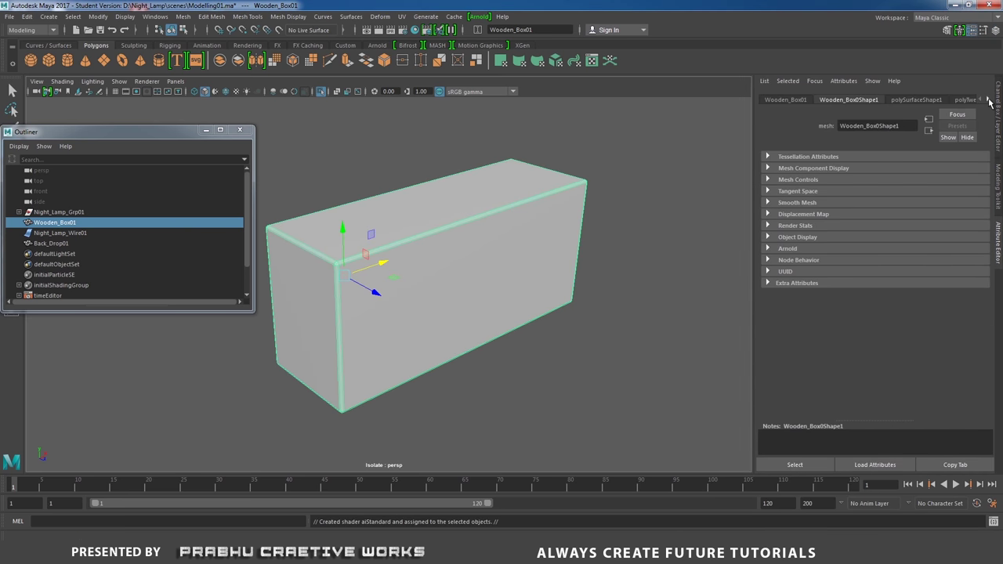
# Rename the box's new material to Wooden_Box_aiStandard1
pyautogui.click(989, 100)
pyautogui.click(957, 100)
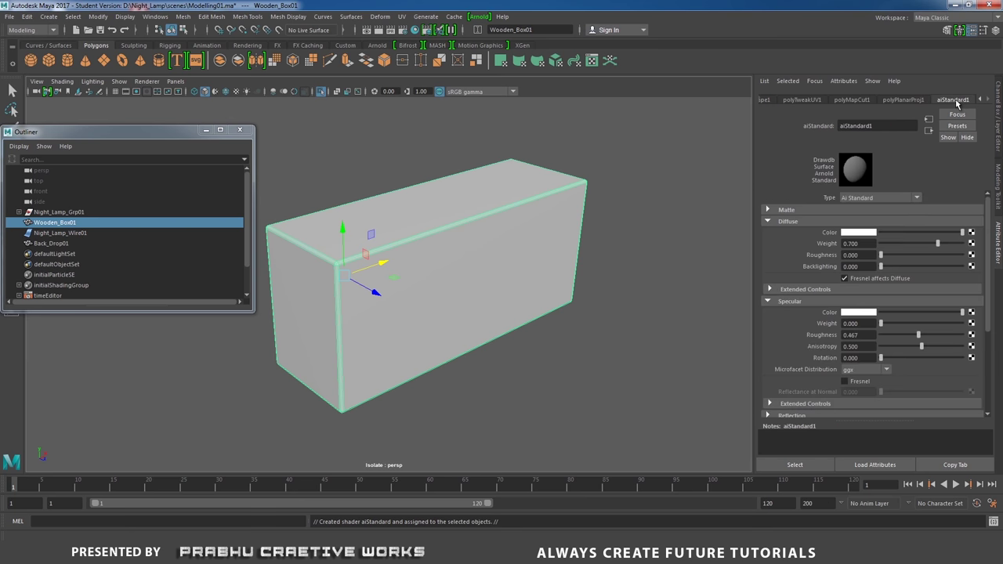
pyautogui.click(881, 126)
pyautogui.press('Home')
pyautogui.write('Wood')
pyautogui.write('en_Box_')
pyautogui.write('bv')
pyautogui.press('BackSpace')
pyautogui.press('BackSpace')
pyautogui.write('v')
pyautogui.press('BackSpace')
pyautogui.write('_')
pyautogui.press('Return')
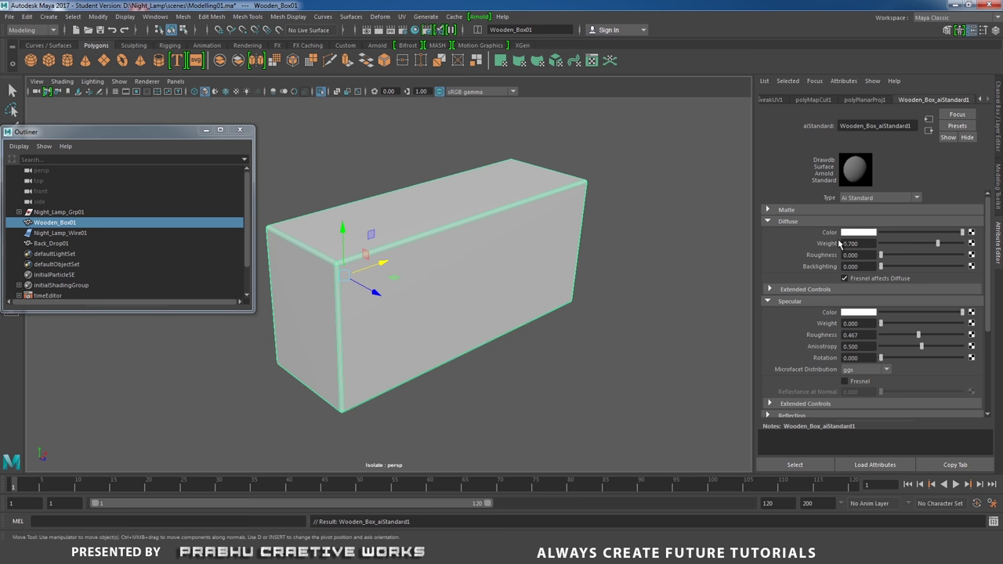
# Connect a File texture to the material's diffuse color and set its filter type to Off
pyautogui.click(971, 233)
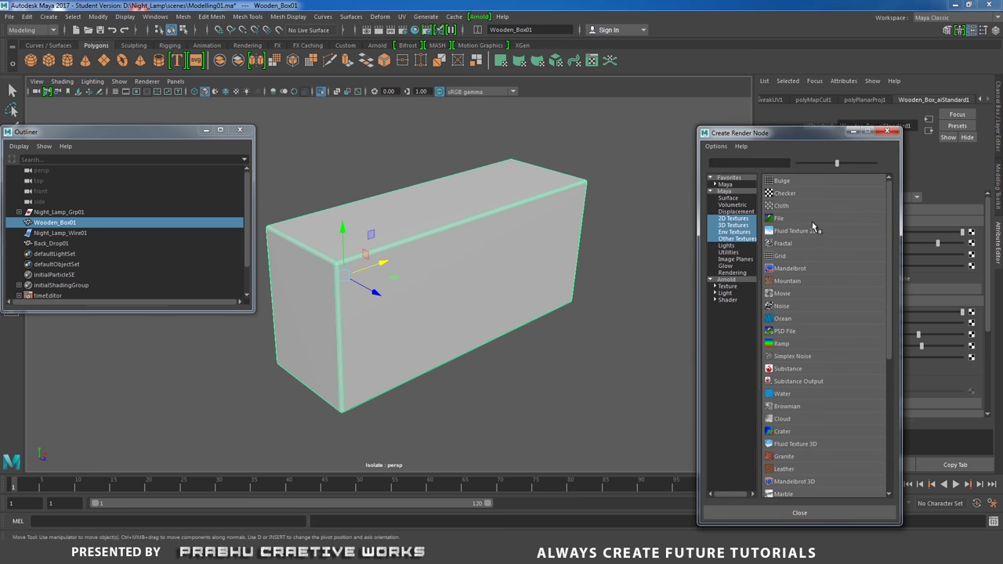
pyautogui.click(779, 219)
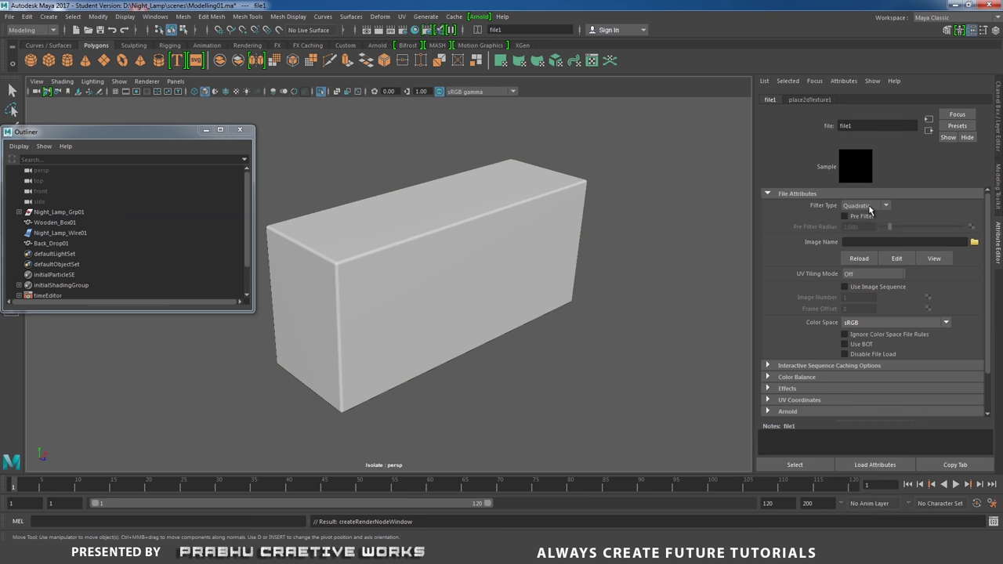
pyautogui.click(869, 207)
pyautogui.click(858, 219)
# Load Wood.jpg from sourceimages into the file texture and turn on textured display in the viewport
pyautogui.click(974, 243)
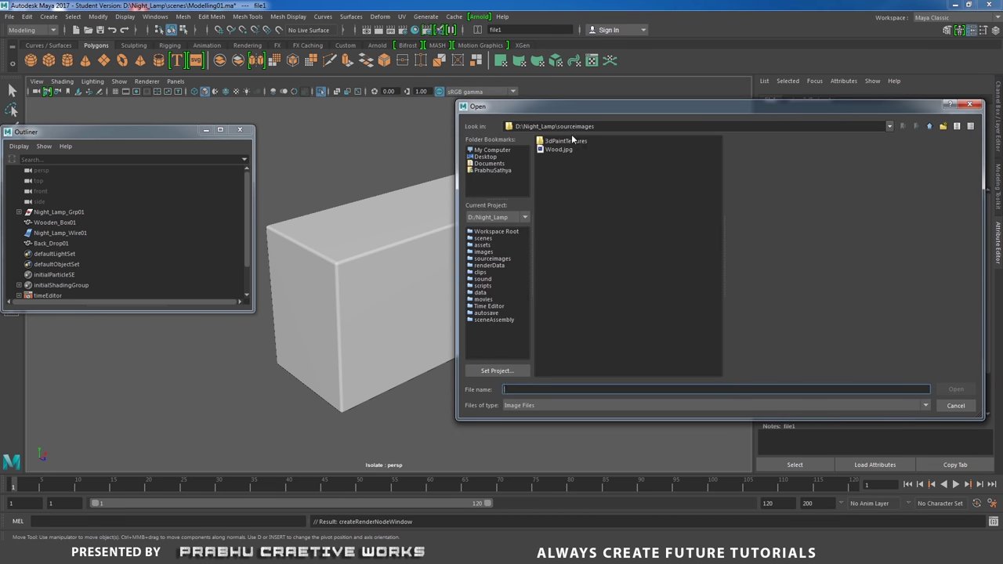
pyautogui.click(557, 150)
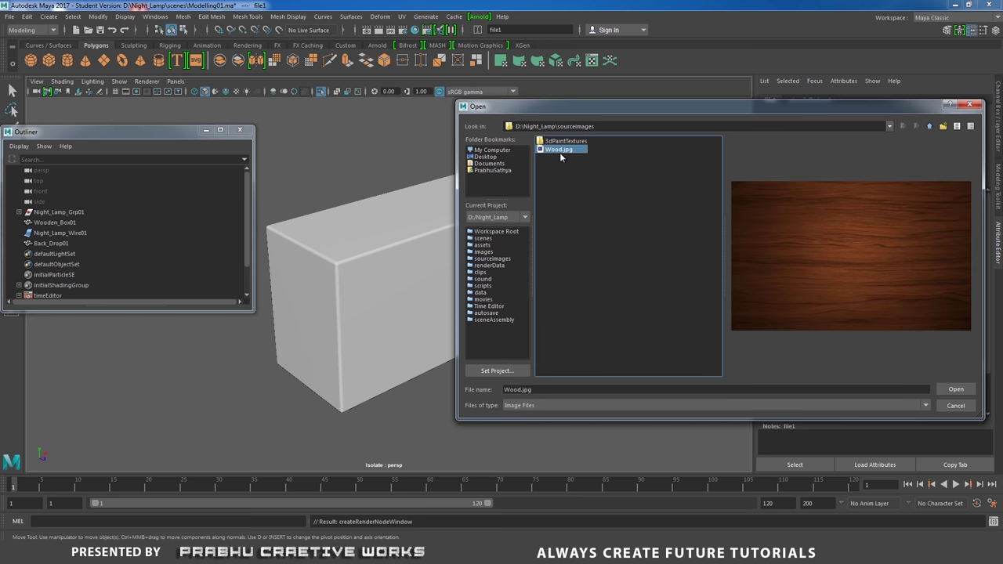
pyautogui.click(950, 388)
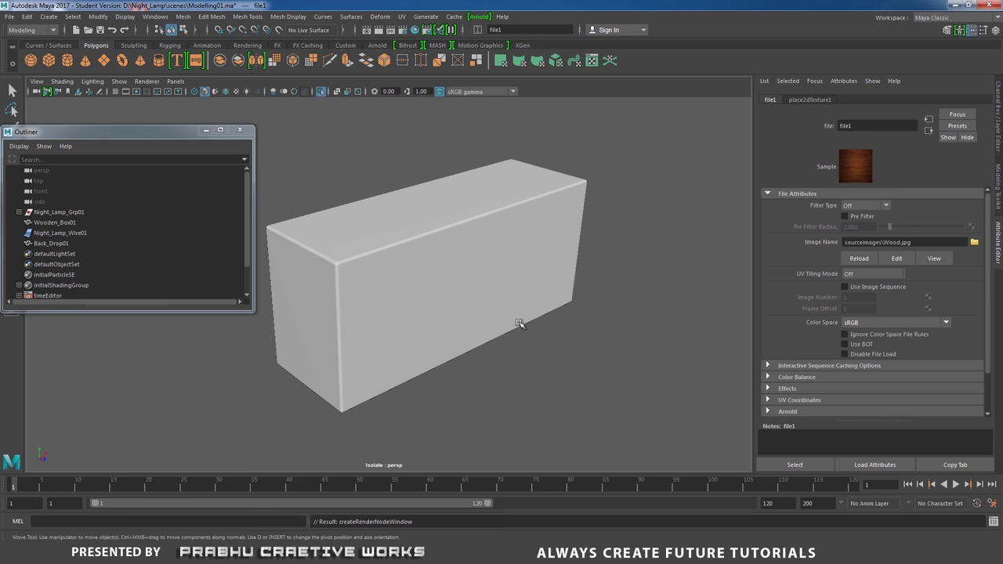
pyautogui.press('6')
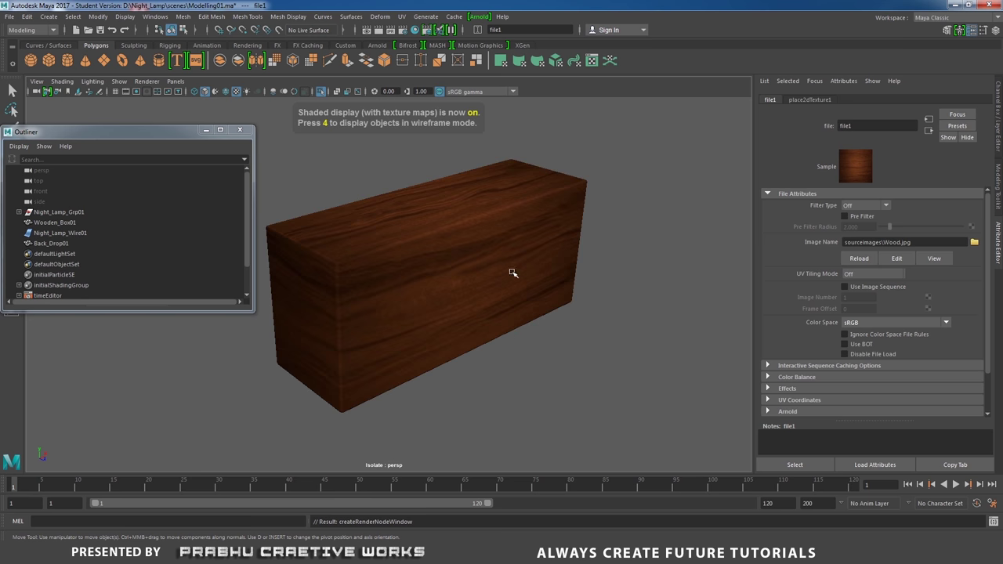
# Examine the wood texture on the box from several angles and check how its UV layout sits over the image in the UV Editor
pyautogui.keyDown('alt'); pyautogui.moveTo(511, 273); pyautogui.dragTo(622, 282); pyautogui.keyUp('alt')
pyautogui.click(488, 258)
pyautogui.click(622, 283)
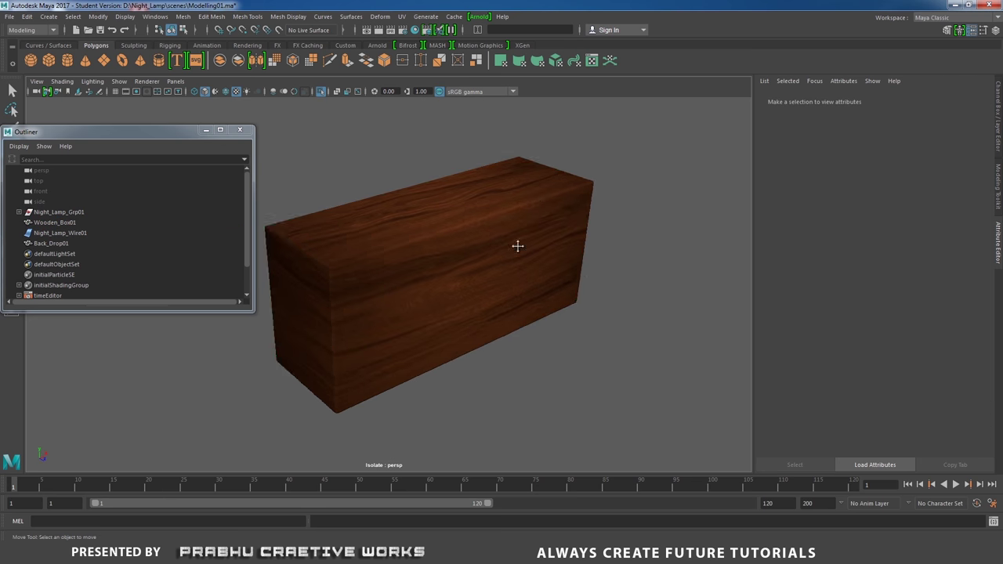
pyautogui.keyDown('alt'); pyautogui.moveTo(518, 246); pyautogui.dragTo(533, 238); pyautogui.keyUp('alt')
pyautogui.click(556, 247)
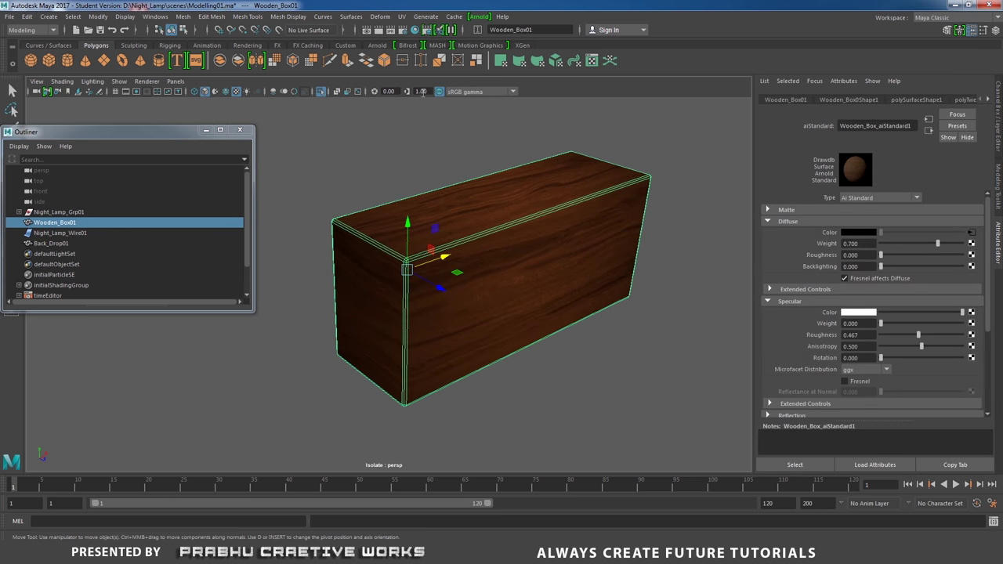
pyautogui.click(402, 17)
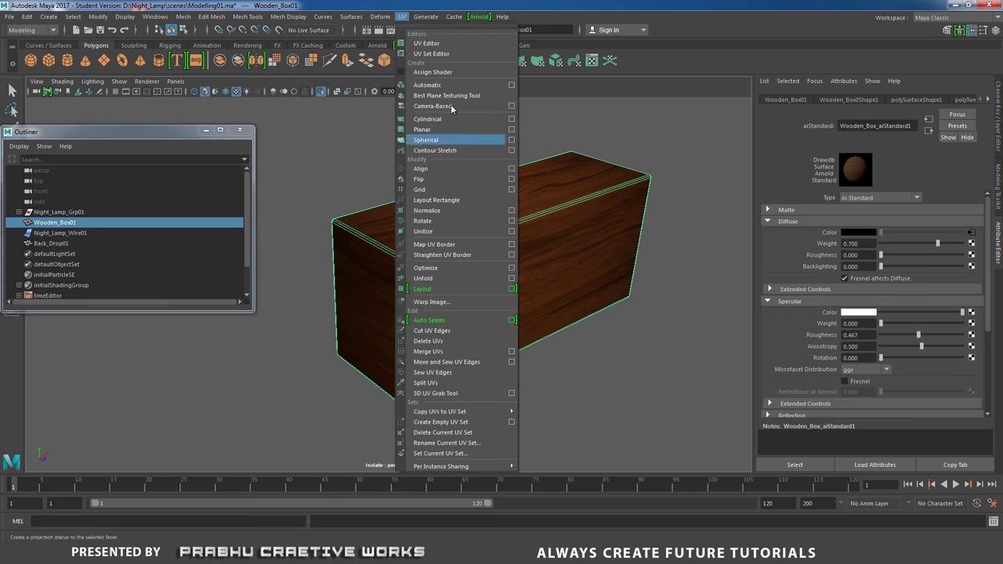
pyautogui.click(444, 44)
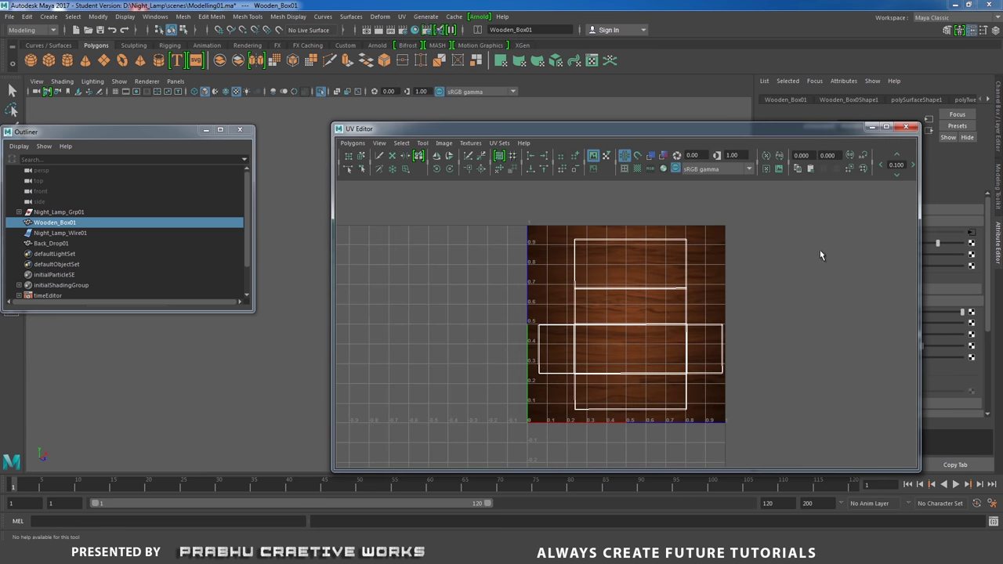
pyautogui.click(872, 127)
pyautogui.keyDown('alt'); pyautogui.moveTo(706, 179); pyautogui.dragTo(470, 269); pyautogui.keyUp('alt')
pyautogui.click(593, 226)
pyautogui.click(458, 258)
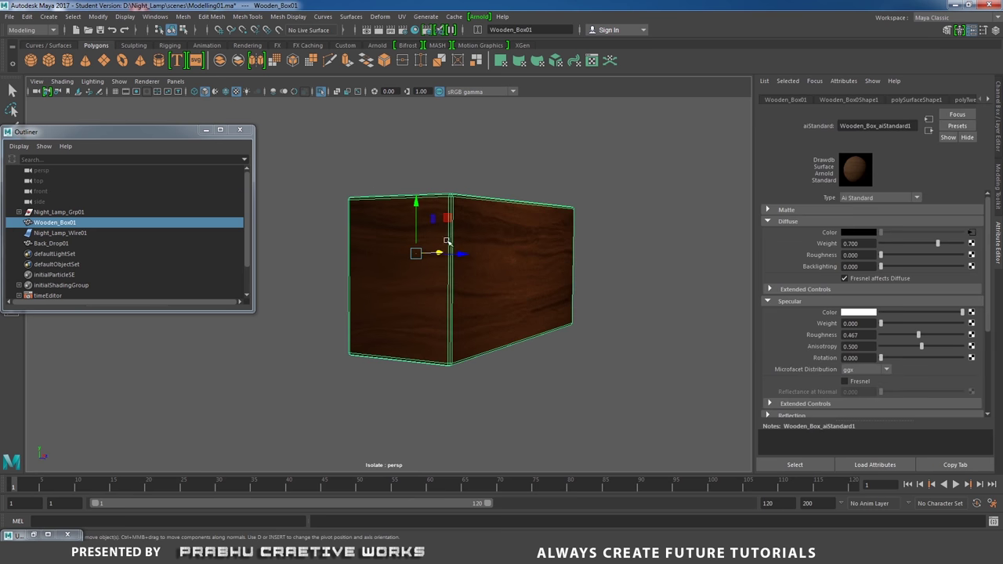
pyautogui.click(584, 284)
pyautogui.click(517, 272)
pyautogui.click(33, 535)
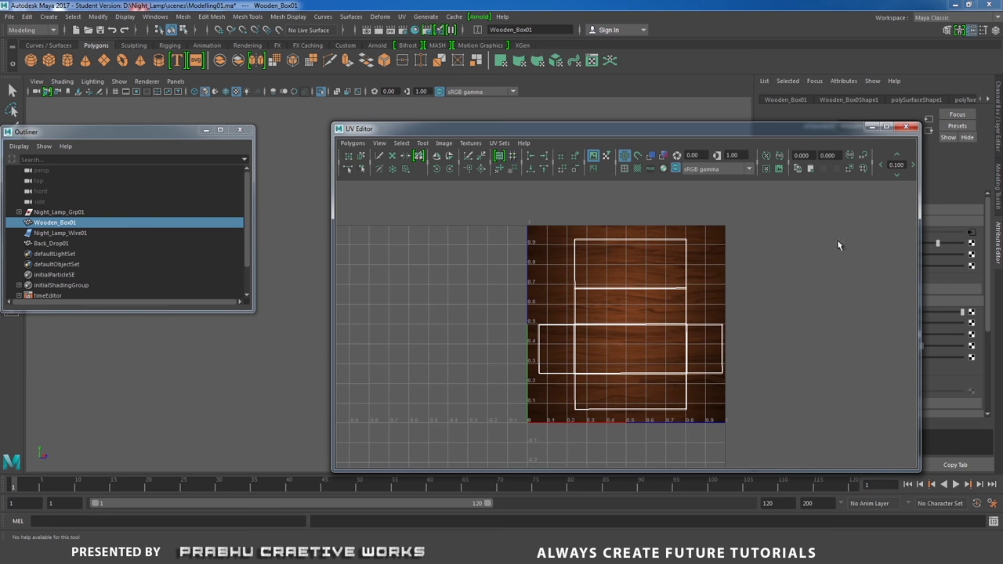
pyautogui.click(906, 127)
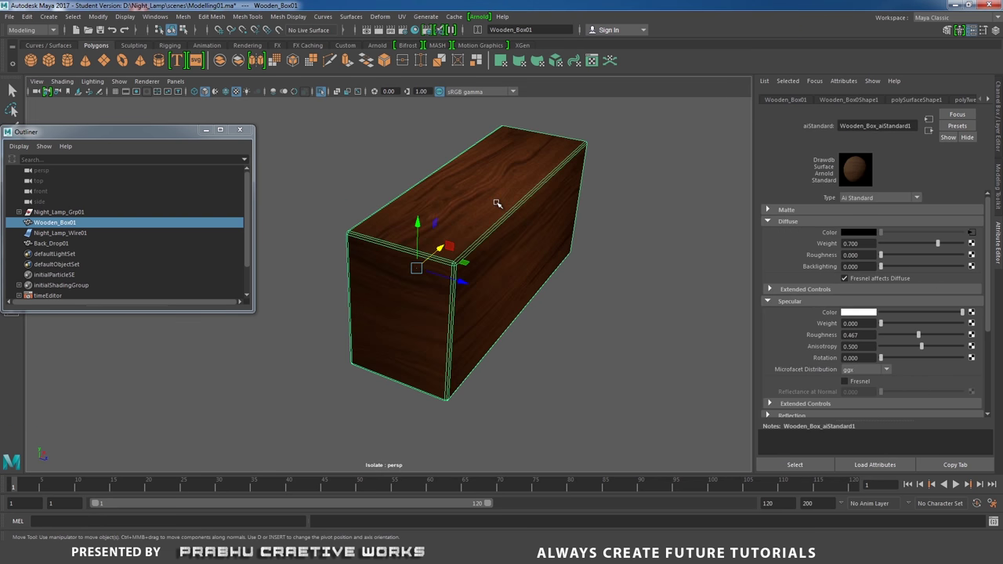
# Deselect the wooden box and turn off isolate select to show the whole lamp scene
pyautogui.moveTo(509, 193); pyautogui.dragTo(573, 179, button='right')
pyautogui.click(619, 169)
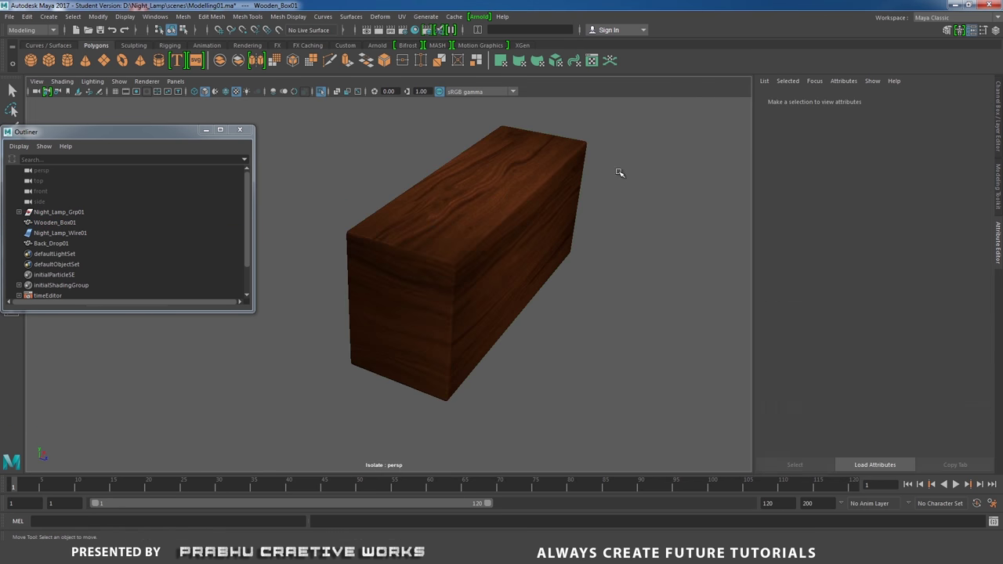
pyautogui.click(528, 206)
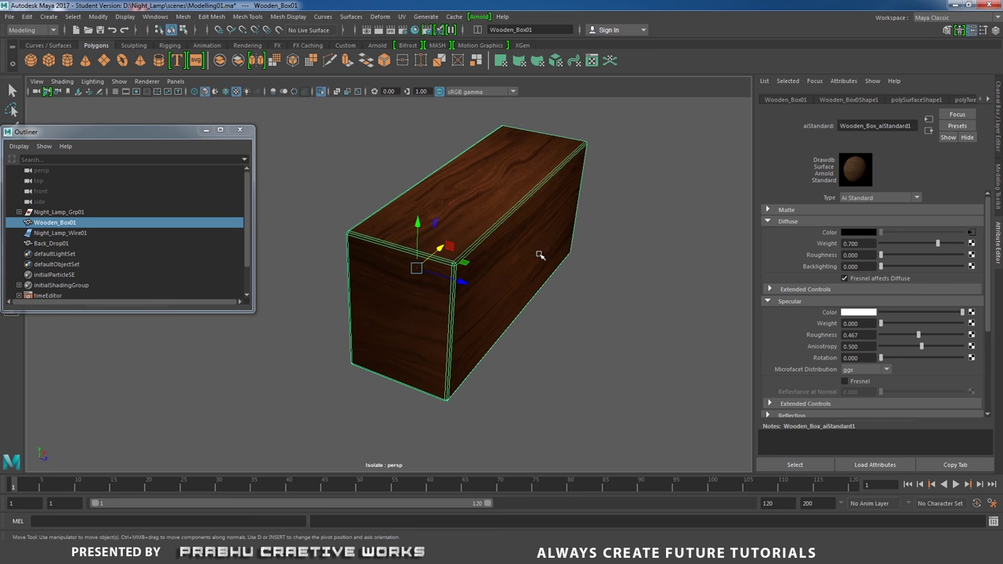
pyautogui.click(606, 282)
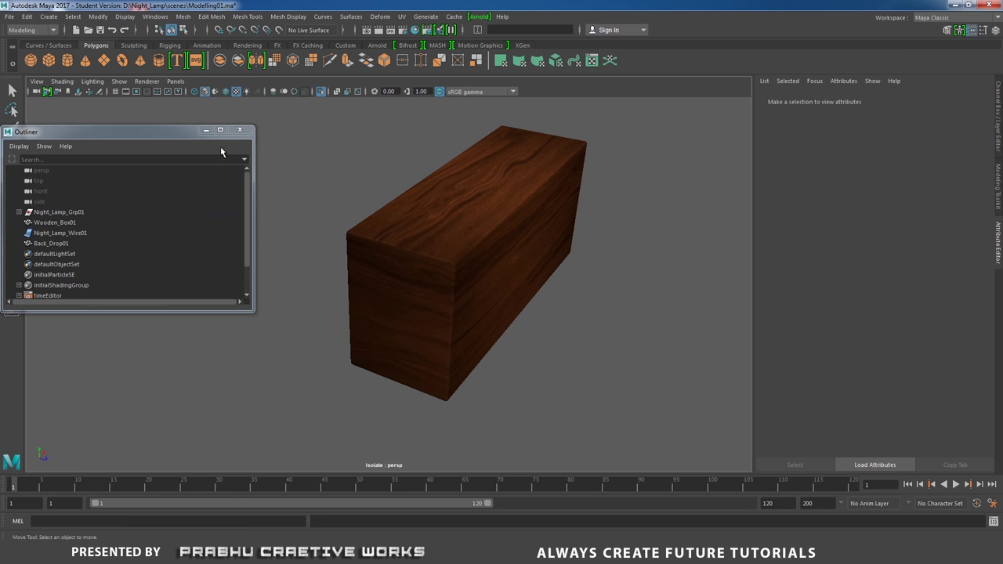
pyautogui.click(322, 95)
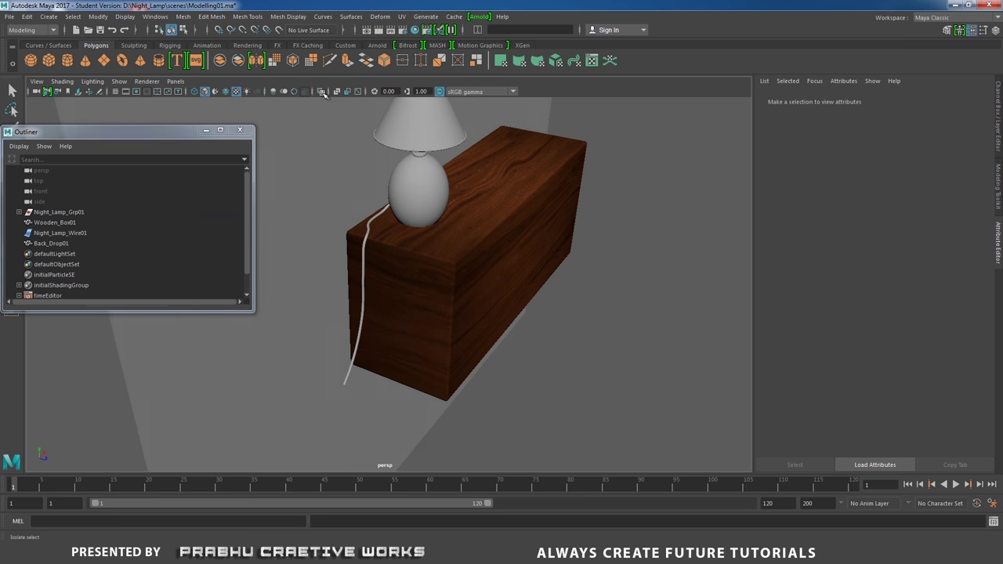
# Select the lamp's rounded base together with the lower and upper frame rings of the lampshade
pyautogui.keyDown('alt'); pyautogui.moveTo(439, 235); pyautogui.dragTo(381, 231); pyautogui.keyUp('alt')
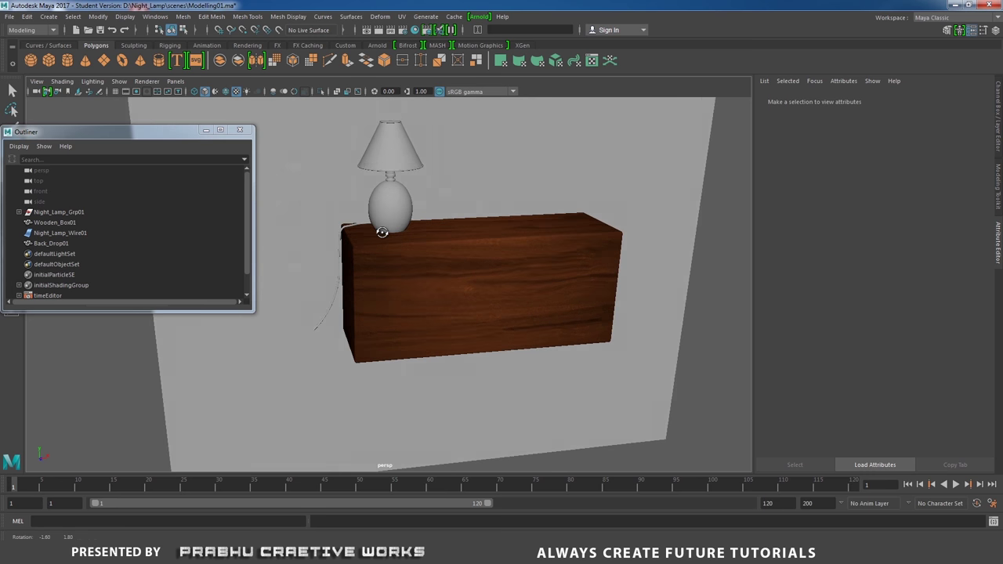
pyautogui.keyDown('alt'); pyautogui.moveTo(381, 231); pyautogui.dragTo(482, 246, button='right'); pyautogui.keyUp('alt')
pyautogui.keyDown('alt'); pyautogui.moveTo(482, 246); pyautogui.dragTo(477, 274, button='middle'); pyautogui.keyUp('alt')
pyautogui.click(428, 248)
pyautogui.keyDown('alt'); pyautogui.moveTo(428, 248); pyautogui.dragTo(441, 224); pyautogui.keyUp('alt')
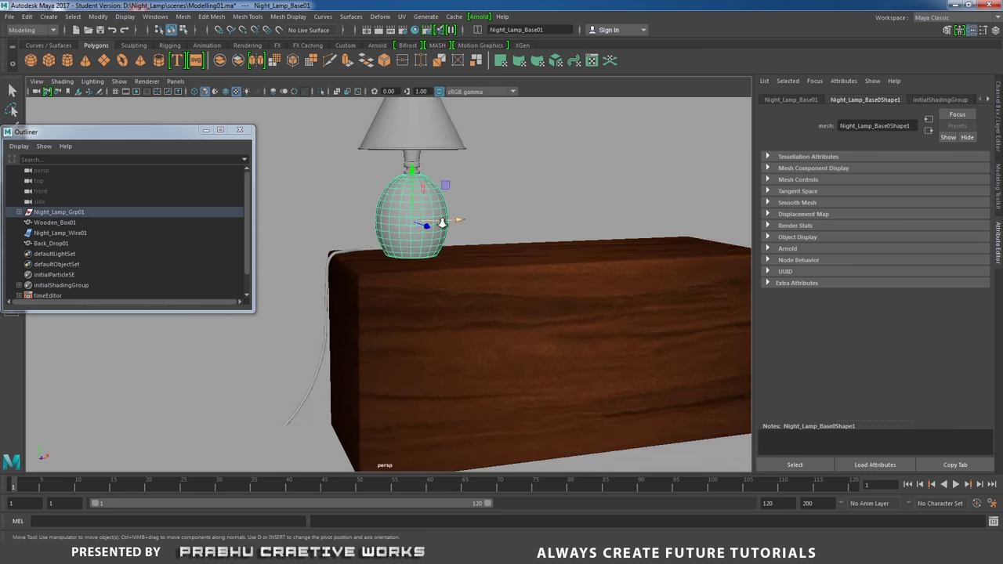
pyautogui.keyDown('alt'); pyautogui.moveTo(441, 224); pyautogui.dragTo(495, 227, button='right'); pyautogui.keyUp('alt')
pyautogui.keyDown('alt'); pyautogui.moveTo(495, 227); pyautogui.dragTo(506, 287, button='middle'); pyautogui.keyUp('alt')
pyautogui.keyDown('alt'); pyautogui.moveTo(506, 286); pyautogui.dragTo(486, 245, button='right'); pyautogui.keyUp('alt')
pyautogui.keyDown('alt'); pyautogui.moveTo(486, 244); pyautogui.dragTo(544, 336); pyautogui.keyUp('alt')
pyautogui.click(531, 260)
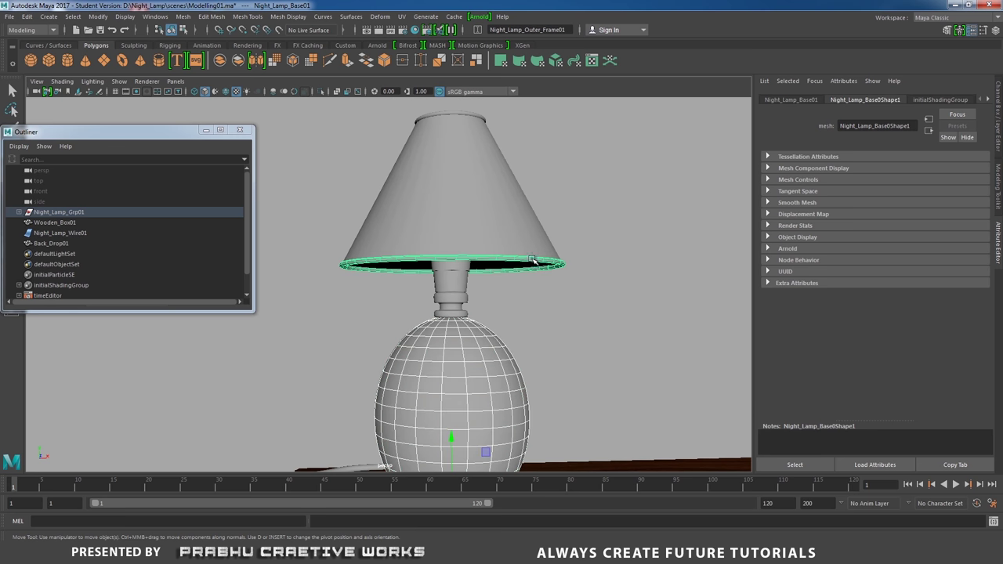
pyautogui.click(451, 116)
# Add the light slot below the bulb and both bulb support arms to the selection
pyautogui.keyDown('alt'); pyautogui.moveTo(481, 201); pyautogui.dragTo(512, 204); pyautogui.keyUp('alt')
pyautogui.keyDown('alt'); pyautogui.moveTo(512, 204); pyautogui.dragTo(551, 236, button='right'); pyautogui.keyUp('alt')
pyautogui.click(469, 199)
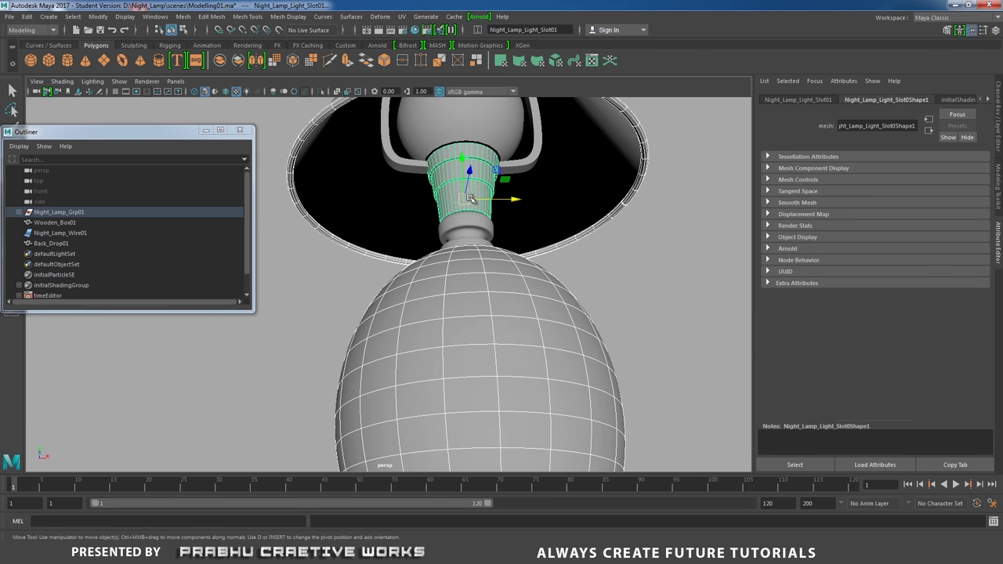
pyautogui.keyDown('alt'); pyautogui.moveTo(468, 217); pyautogui.dragTo(470, 249); pyautogui.keyUp('alt')
pyautogui.keyDown('alt'); pyautogui.moveTo(471, 250); pyautogui.dragTo(489, 271, button='right'); pyautogui.keyUp('alt')
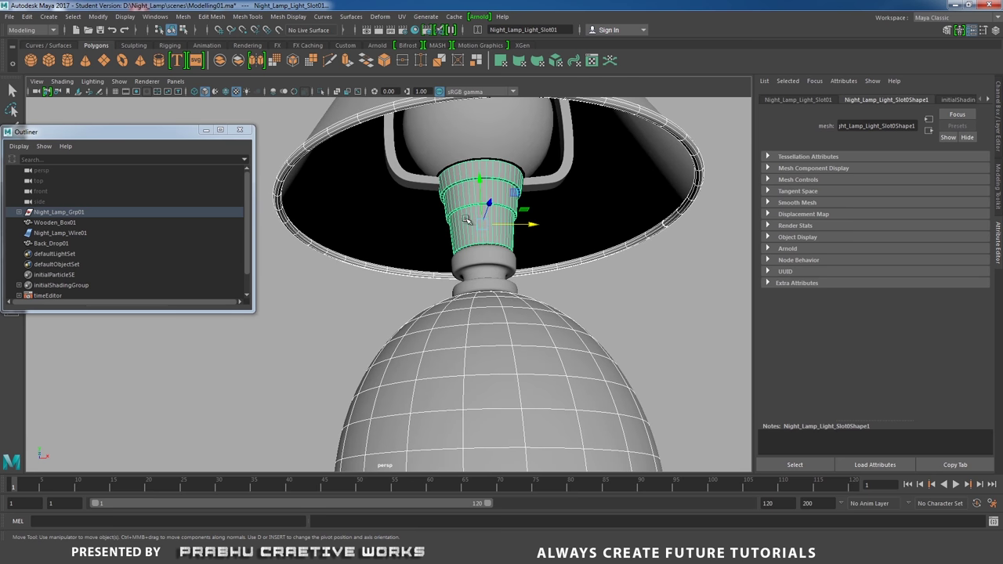
pyautogui.click(413, 182)
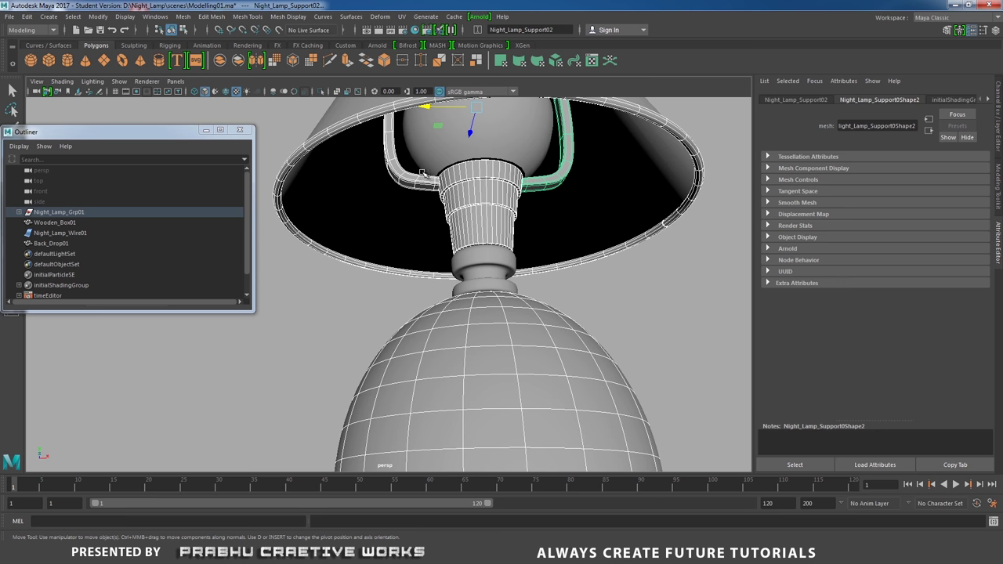
# Examine the selected lamp parts from above and below to check which pieces are included
pyautogui.keyDown('alt'); pyautogui.moveTo(649, 230); pyautogui.dragTo(376, 251, button='right'); pyautogui.keyUp('alt')
pyautogui.keyDown('alt'); pyautogui.moveTo(376, 251); pyautogui.dragTo(383, 276); pyautogui.keyUp('alt')
pyautogui.keyDown('alt'); pyautogui.moveTo(431, 246); pyautogui.dragTo(435, 168, button='middle'); pyautogui.keyUp('alt')
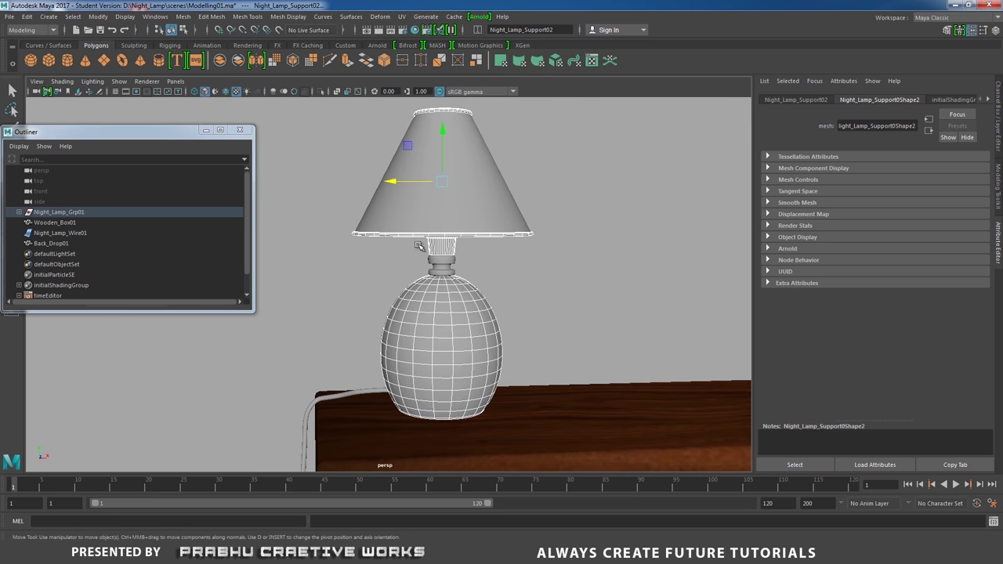
pyautogui.keyDown('alt'); pyautogui.moveTo(419, 245); pyautogui.dragTo(428, 278); pyautogui.keyUp('alt')
pyautogui.keyDown('alt'); pyautogui.moveTo(426, 264); pyautogui.dragTo(417, 174, button='middle'); pyautogui.keyUp('alt')
pyautogui.keyDown('alt'); pyautogui.moveTo(414, 243); pyautogui.dragTo(454, 260, button='right'); pyautogui.keyUp('alt')
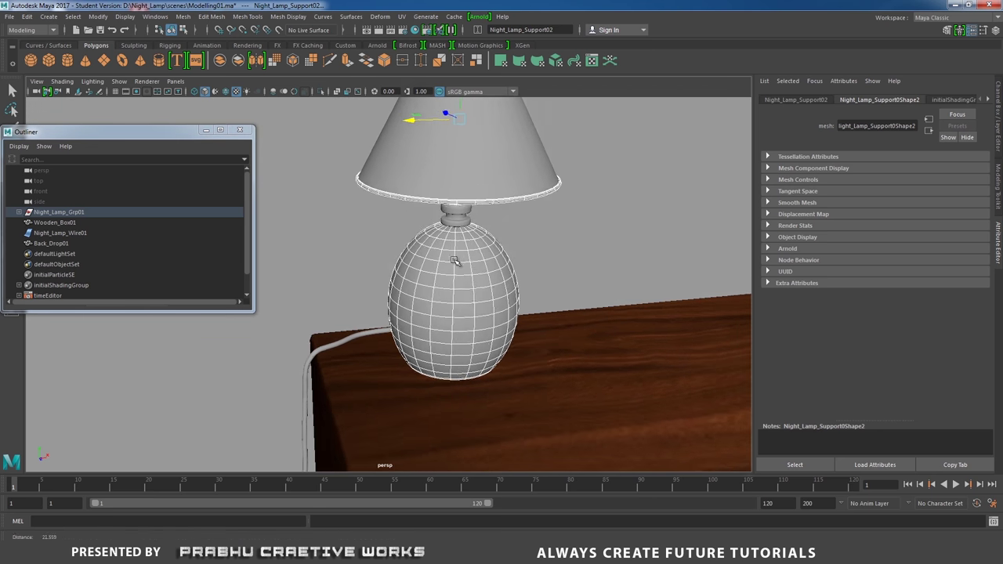
pyautogui.keyDown('alt'); pyautogui.moveTo(454, 260); pyautogui.dragTo(425, 207); pyautogui.keyUp('alt')
pyautogui.keyDown('alt'); pyautogui.moveTo(483, 245); pyautogui.dragTo(477, 289); pyautogui.keyUp('alt')
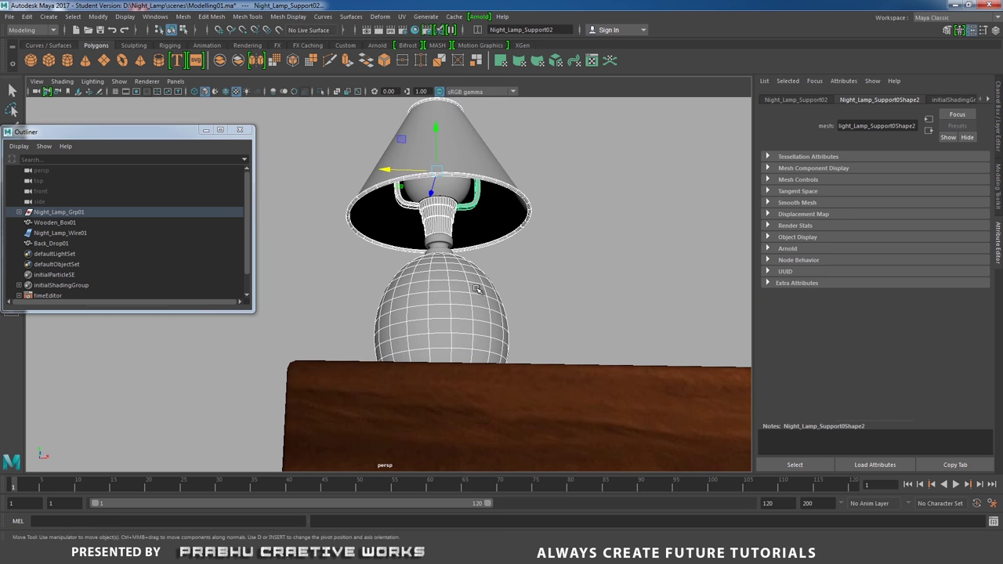
pyautogui.keyDown('alt'); pyautogui.moveTo(413, 246); pyautogui.dragTo(451, 293); pyautogui.keyUp('alt')
pyautogui.keyDown('alt'); pyautogui.moveTo(453, 296); pyautogui.dragTo(448, 244, button='middle'); pyautogui.keyUp('alt')
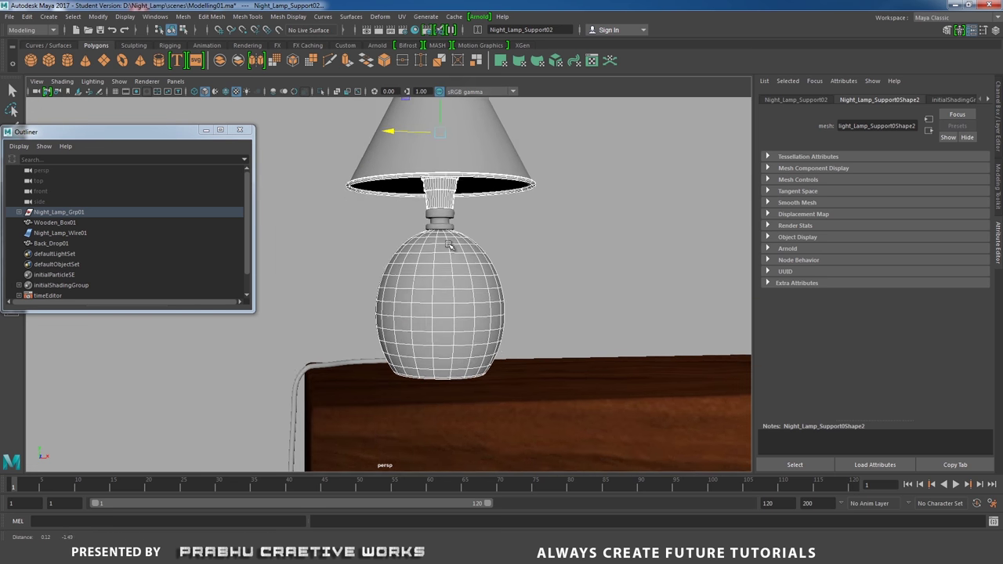
pyautogui.keyDown('alt'); pyautogui.moveTo(449, 246); pyautogui.dragTo(446, 265); pyautogui.keyUp('alt')
# Assign a new Arnold aiStandard material to the selected lamp parts and rename it black_aiStandard2
pyautogui.moveTo(446, 252); pyautogui.dragTo(439, 521, button='right')
pyautogui.click(586, 227)
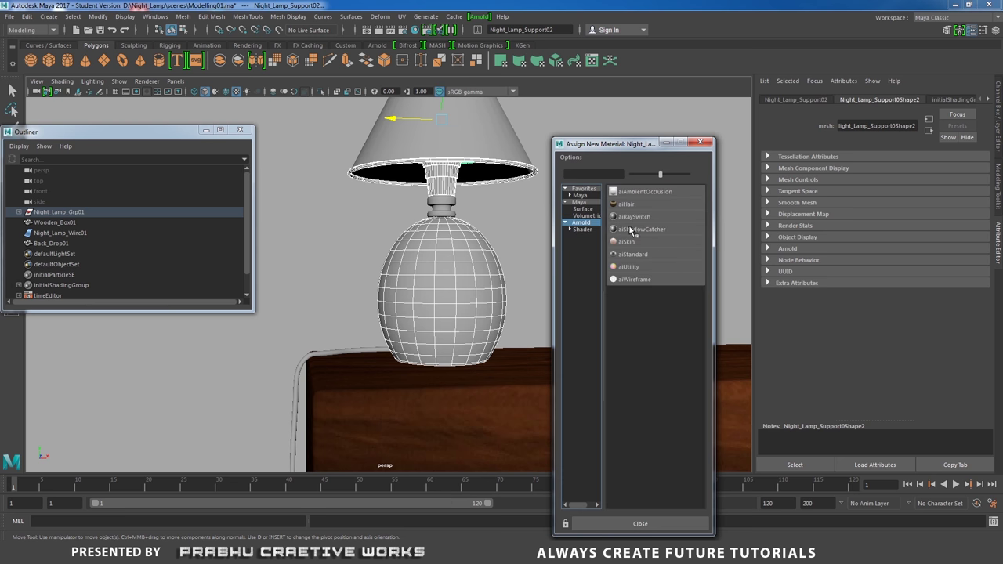
pyautogui.click(641, 254)
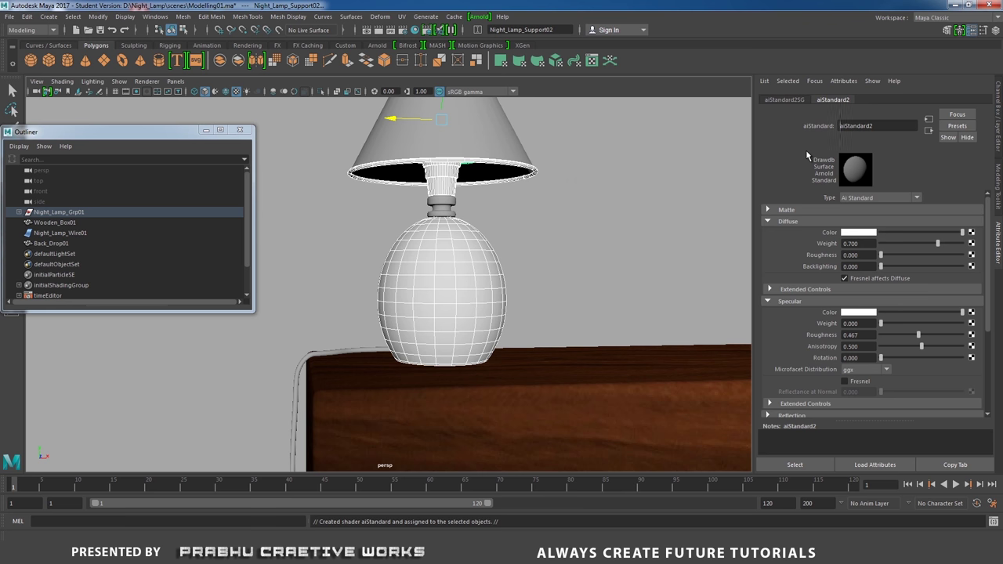
pyautogui.write('black_')
pyautogui.press('Return')
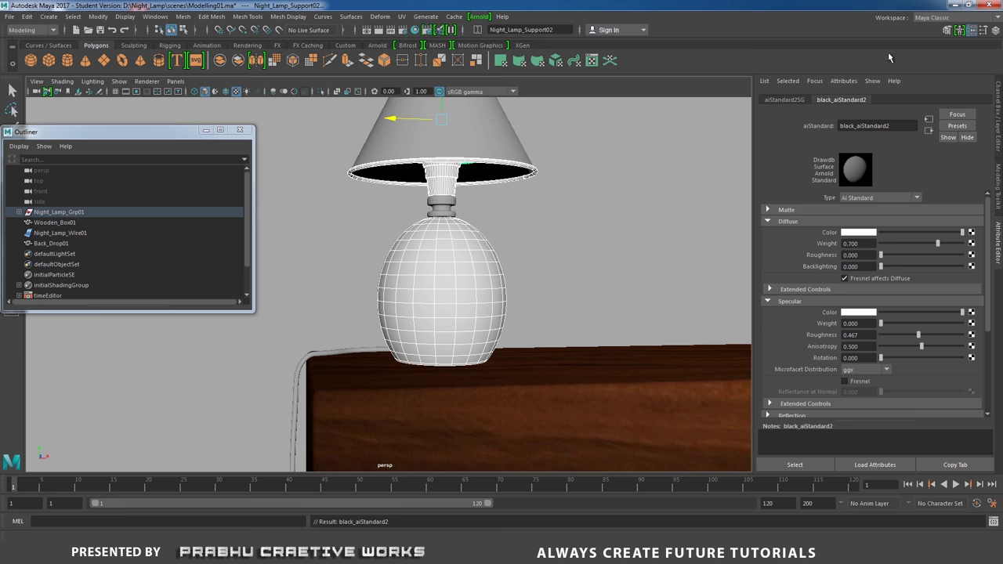
# Set the material's diffuse color to a near-black grey with zero saturation, and deselect the lamp parts
pyautogui.click(858, 232)
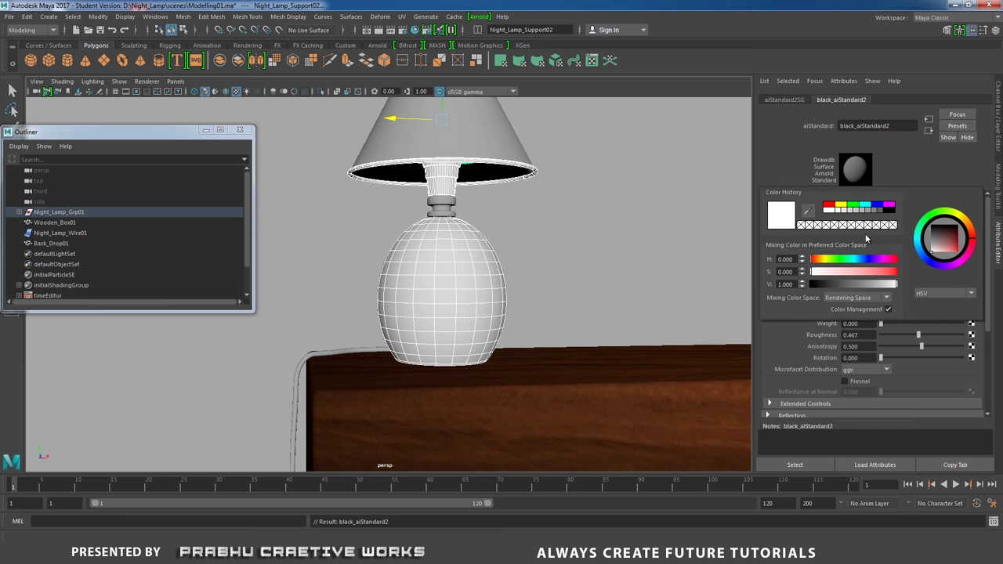
pyautogui.click(936, 227)
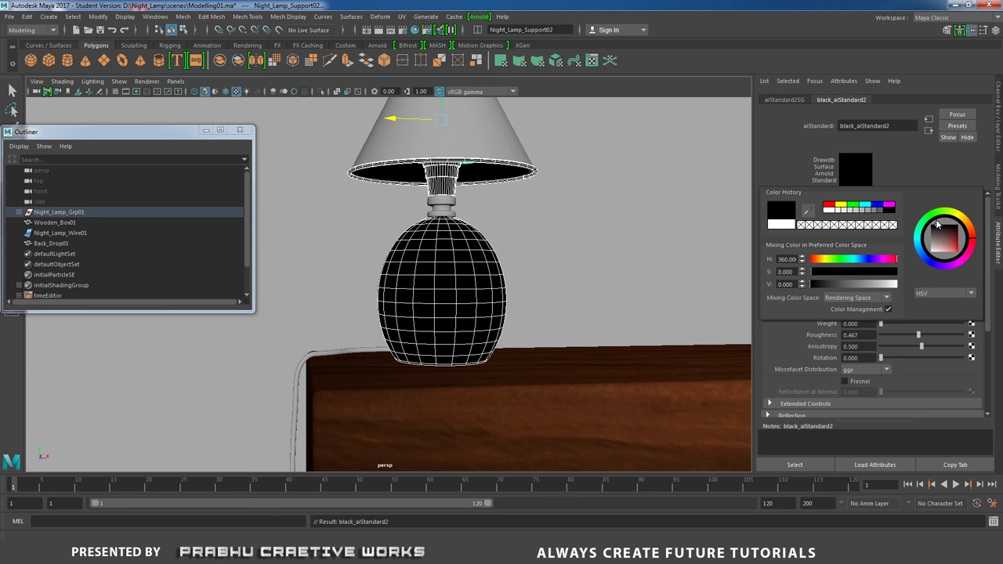
pyautogui.click(941, 229)
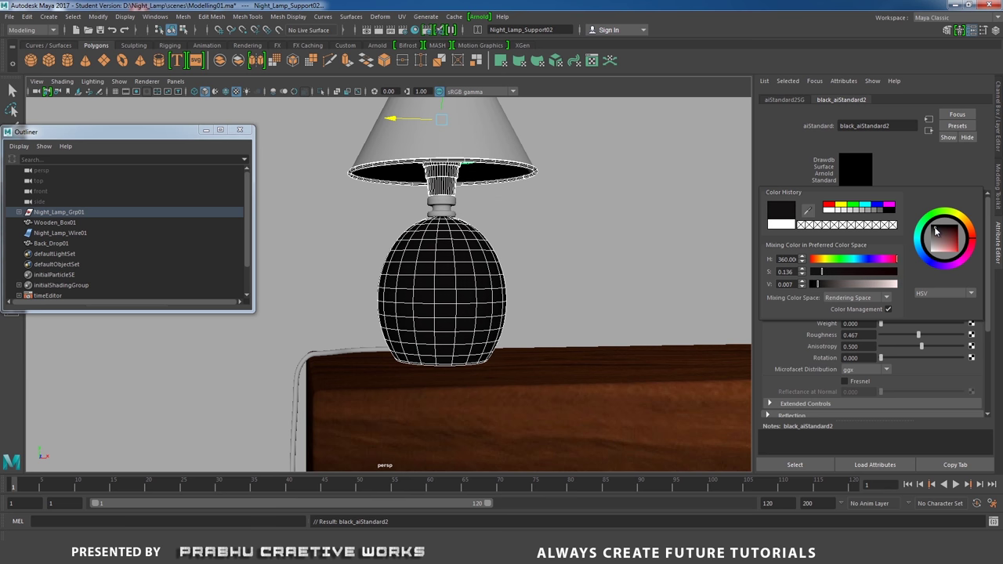
pyautogui.moveTo(935, 230); pyautogui.dragTo(931, 232)
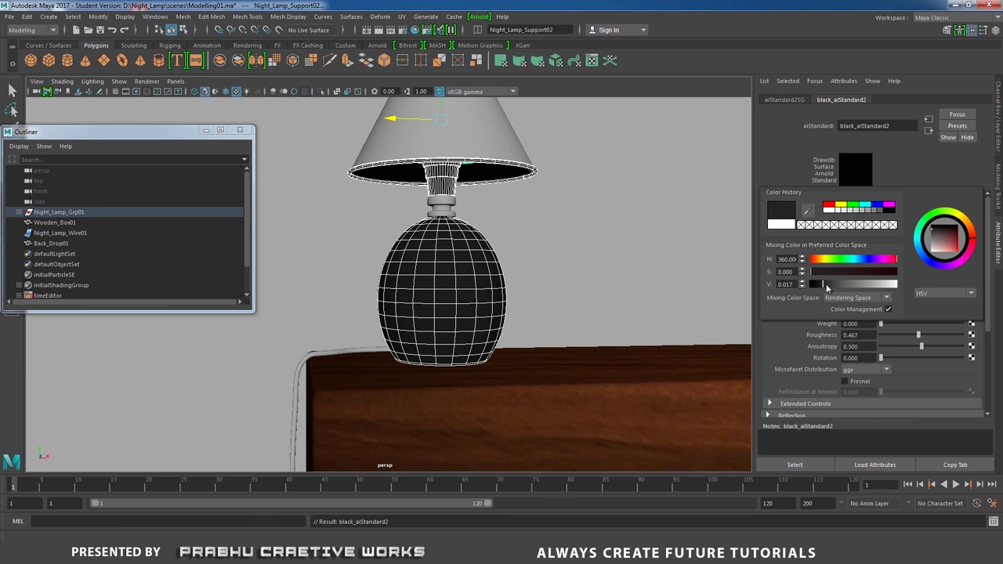
pyautogui.moveTo(826, 288); pyautogui.dragTo(819, 289)
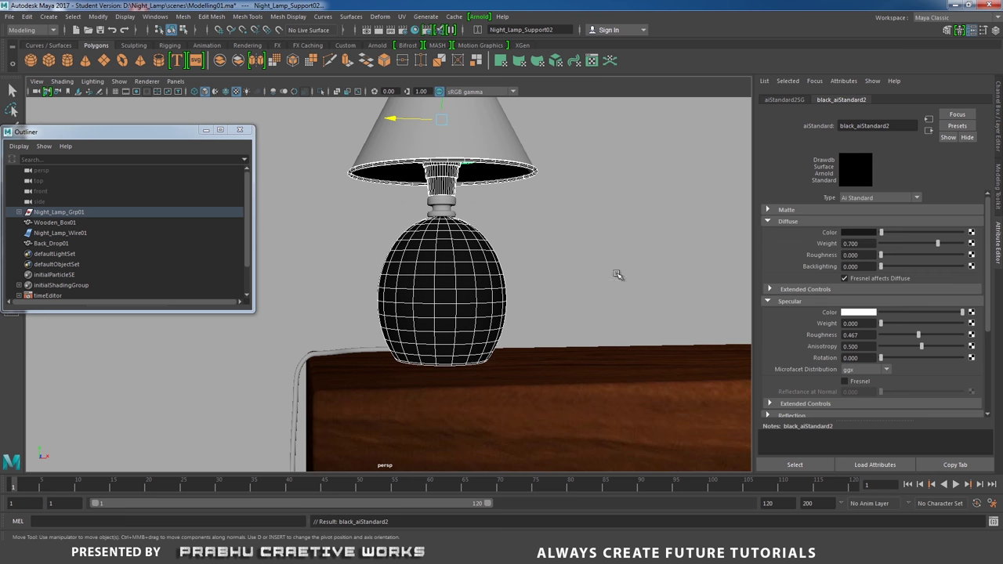
pyautogui.keyDown('alt'); pyautogui.moveTo(591, 260); pyautogui.dragTo(412, 247, button='right'); pyautogui.keyUp('alt')
pyautogui.keyDown('alt'); pyautogui.moveTo(411, 248); pyautogui.dragTo(695, 257); pyautogui.keyUp('alt')
pyautogui.click(706, 252)
# Assign a new Arnold aiStandard material to the ringed neck piece between the lamp base and the light slot
pyautogui.keyDown('alt'); pyautogui.moveTo(576, 310); pyautogui.dragTo(647, 333, button='right'); pyautogui.keyUp('alt')
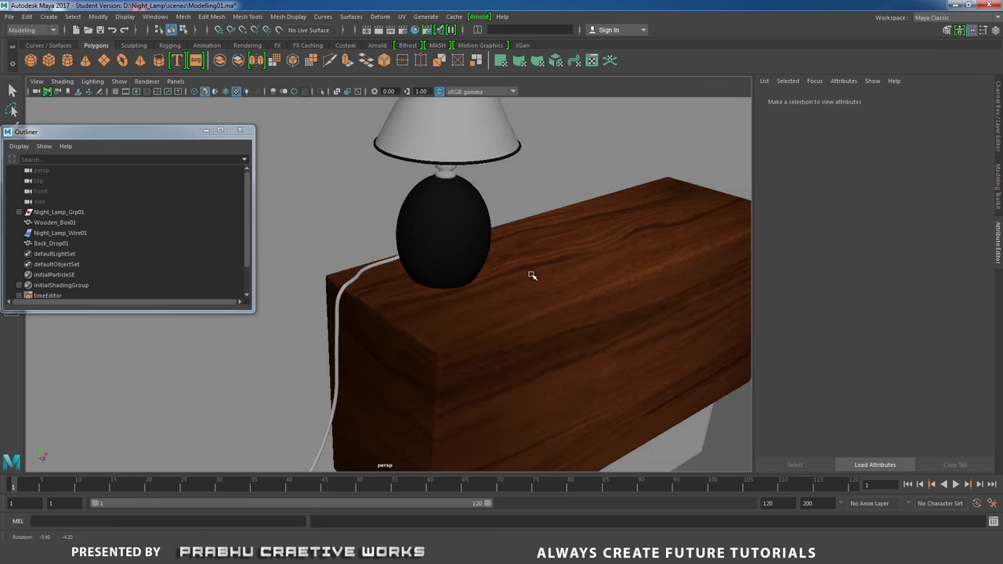
pyautogui.keyDown('alt'); pyautogui.moveTo(533, 278); pyautogui.dragTo(526, 246); pyautogui.keyUp('alt')
pyautogui.scroll(4, 529, 274)
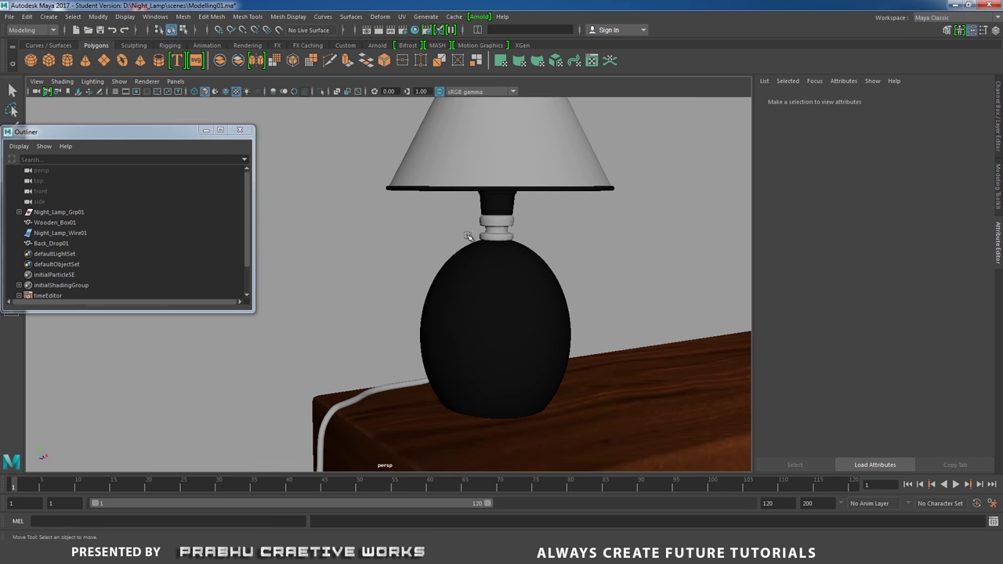
pyautogui.click(491, 235)
pyautogui.moveTo(494, 235); pyautogui.dragTo(495, 471, button='right')
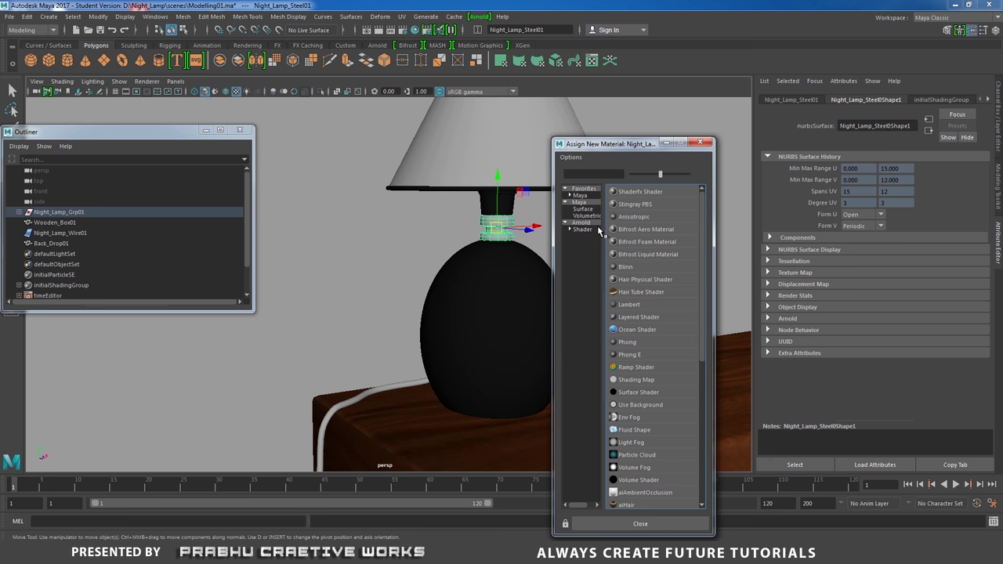
pyautogui.click(594, 224)
pyautogui.click(635, 255)
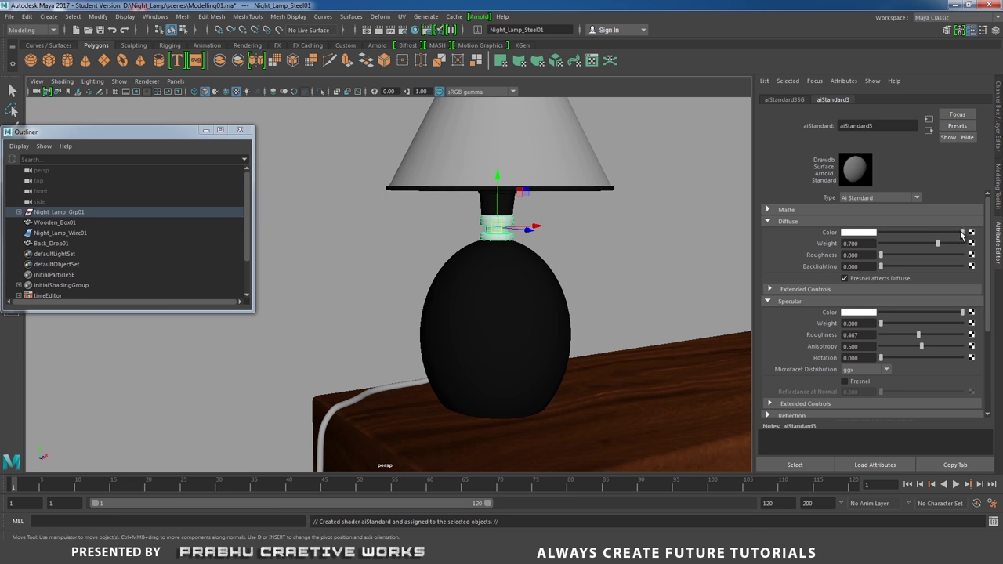
# Set the neck material's diffuse color to black and diffuse weight to 0, and rename it steel_aiStandard3
pyautogui.moveTo(962, 235); pyautogui.dragTo(876, 232)
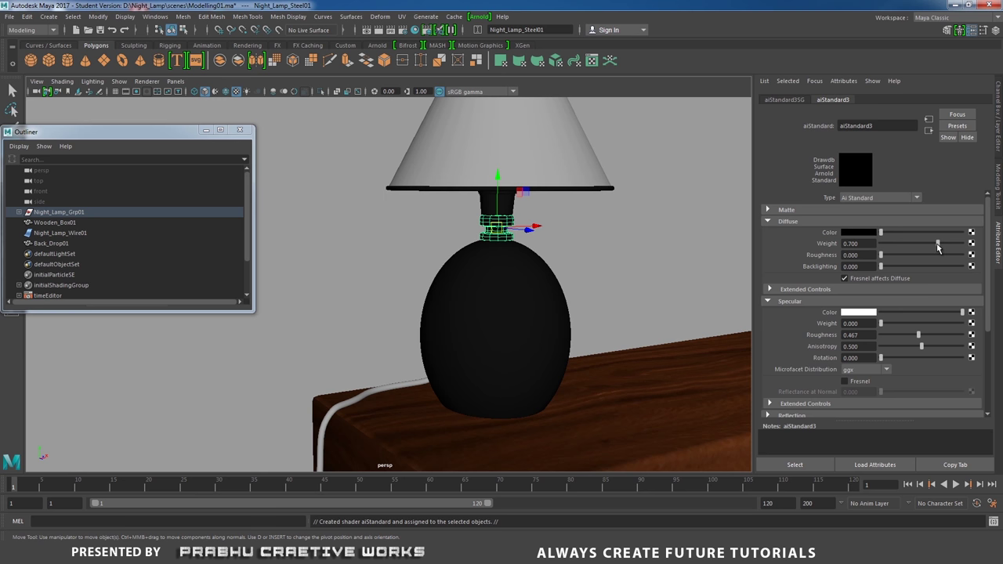
pyautogui.moveTo(938, 245); pyautogui.dragTo(851, 240)
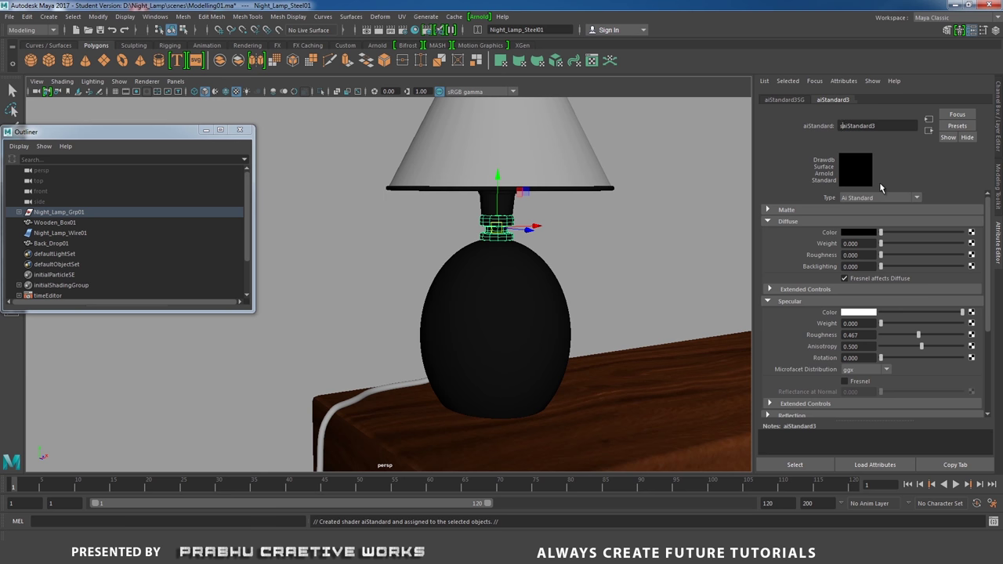
pyautogui.write('steel_')
pyautogui.press('Return')
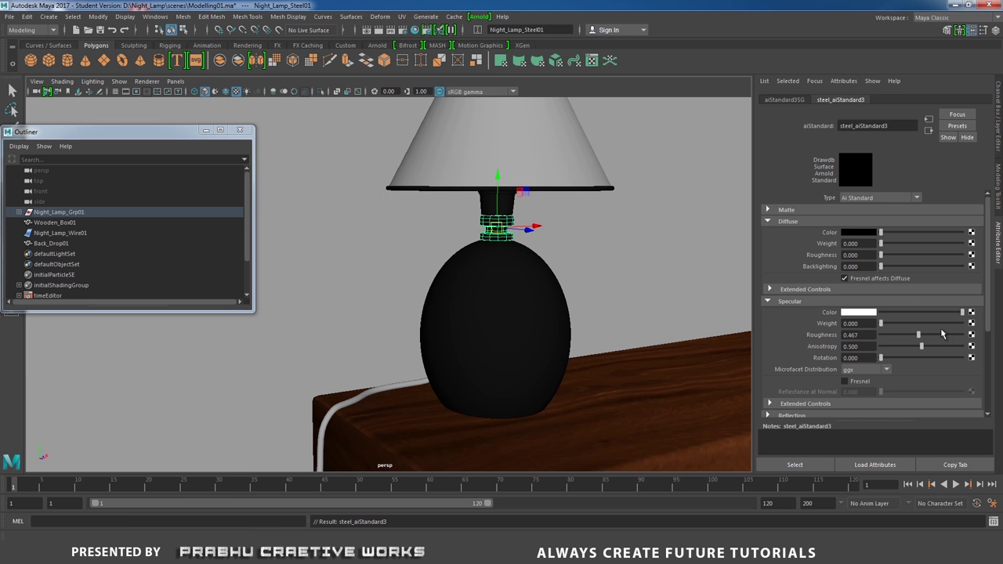
# Set the steel material's specular weight to 1 and its specular roughness to 0.2
pyautogui.moveTo(881, 324); pyautogui.dragTo(996, 325)
pyautogui.write('0.2')
pyautogui.press('Return')
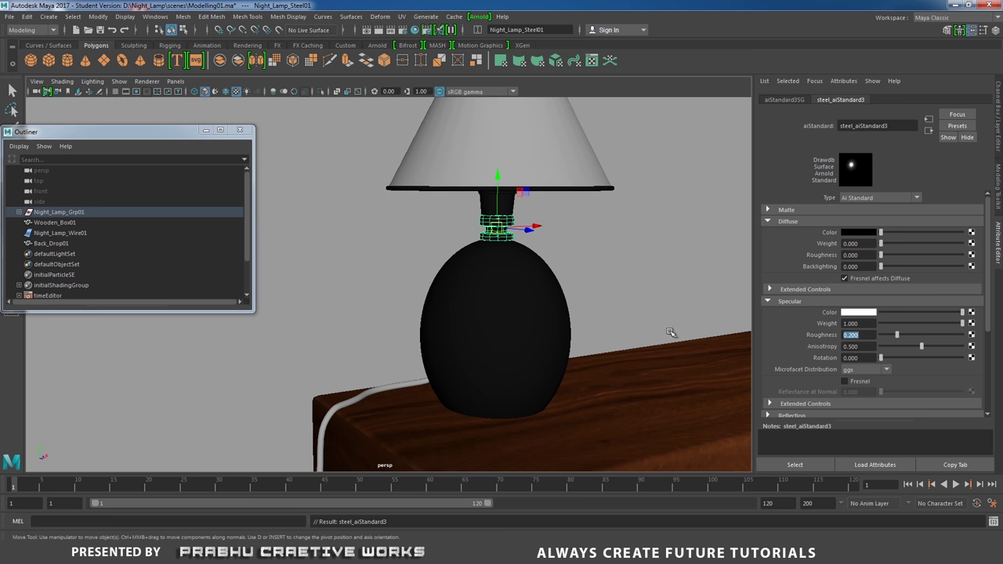
# Select the lamp wire that runs from the base over the edge of the wooden box
pyautogui.keyDown('alt'); pyautogui.moveTo(575, 318); pyautogui.dragTo(612, 315, button='middle'); pyautogui.keyUp('alt')
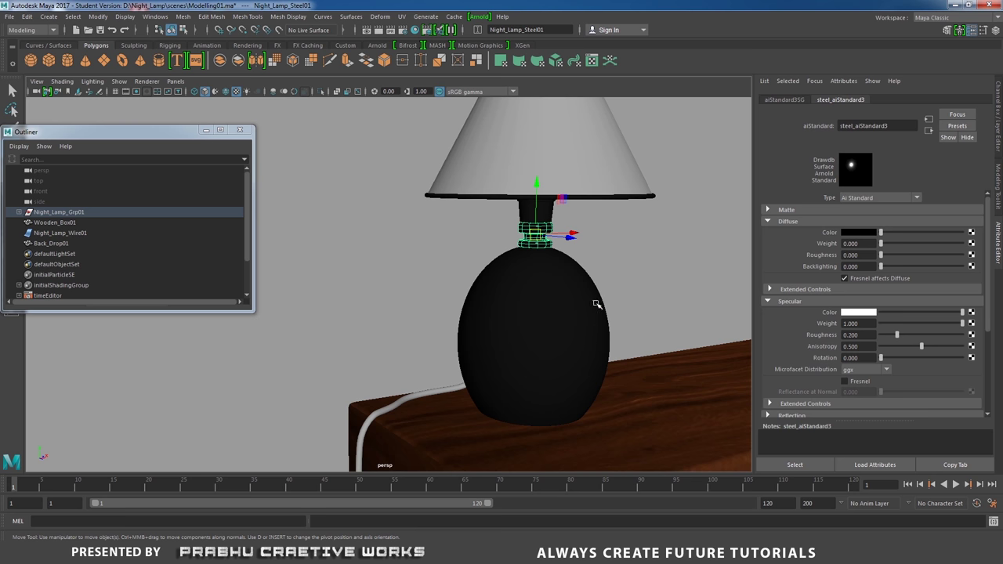
pyautogui.keyDown('alt'); pyautogui.moveTo(606, 293); pyautogui.dragTo(630, 278, button='middle'); pyautogui.keyUp('alt')
pyautogui.keyDown('alt'); pyautogui.moveTo(557, 343); pyautogui.dragTo(584, 372); pyautogui.keyUp('alt')
pyautogui.keyDown('alt'); pyautogui.moveTo(566, 325); pyautogui.dragTo(579, 262, button='middle'); pyautogui.keyUp('alt')
pyautogui.keyDown('alt'); pyautogui.moveTo(604, 372); pyautogui.dragTo(650, 392, button='right'); pyautogui.keyUp('alt')
pyautogui.click(459, 315)
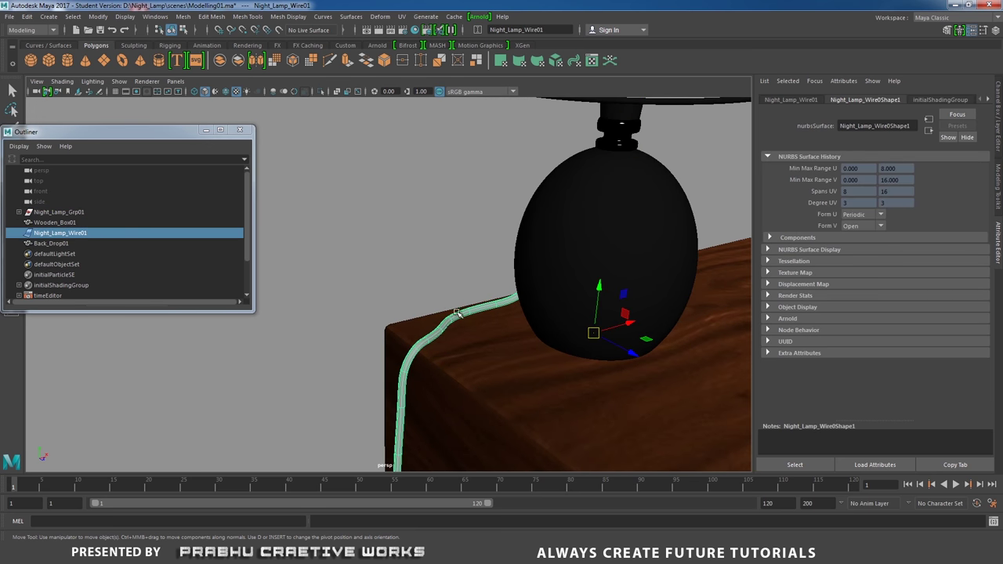
pyautogui.rightClick(474, 309)
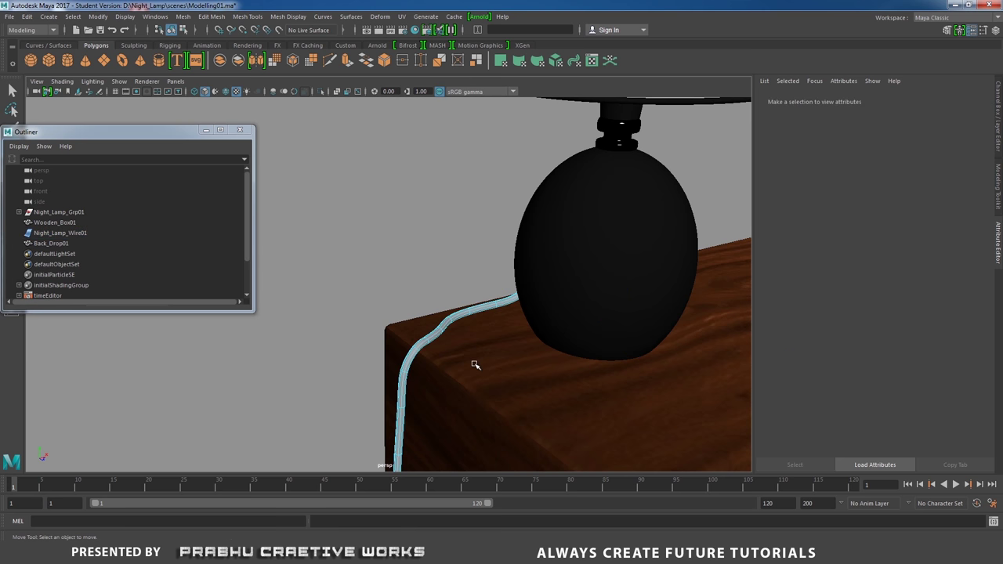
pyautogui.moveTo(474, 360); pyautogui.dragTo(532, 225, button='right')
pyautogui.moveTo(494, 304); pyautogui.dragTo(542, 259, button='right')
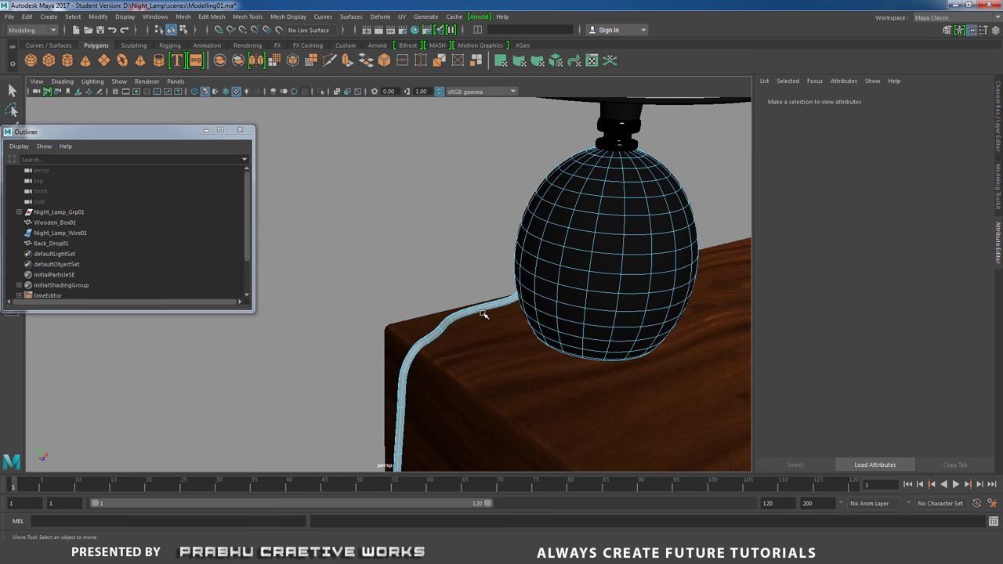
pyautogui.hotkey('ctrl', 'z')
pyautogui.moveTo(458, 273); pyautogui.dragTo(509, 259, button='right')
# Assign a new Arnold aiStandard material to the lamp wire
pyautogui.moveTo(462, 313); pyautogui.dragTo(468, 522, button='right')
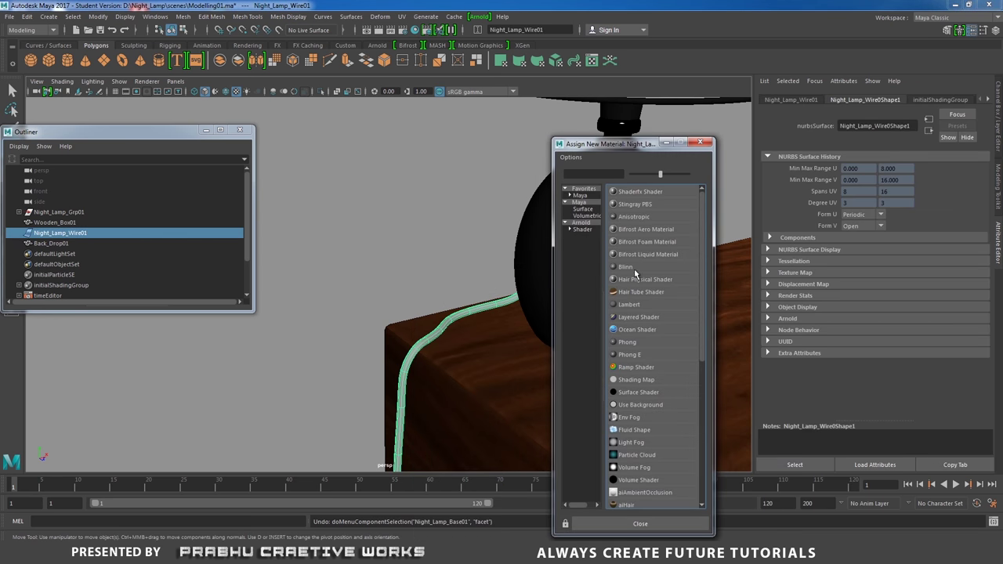
pyautogui.click(593, 225)
pyautogui.click(636, 255)
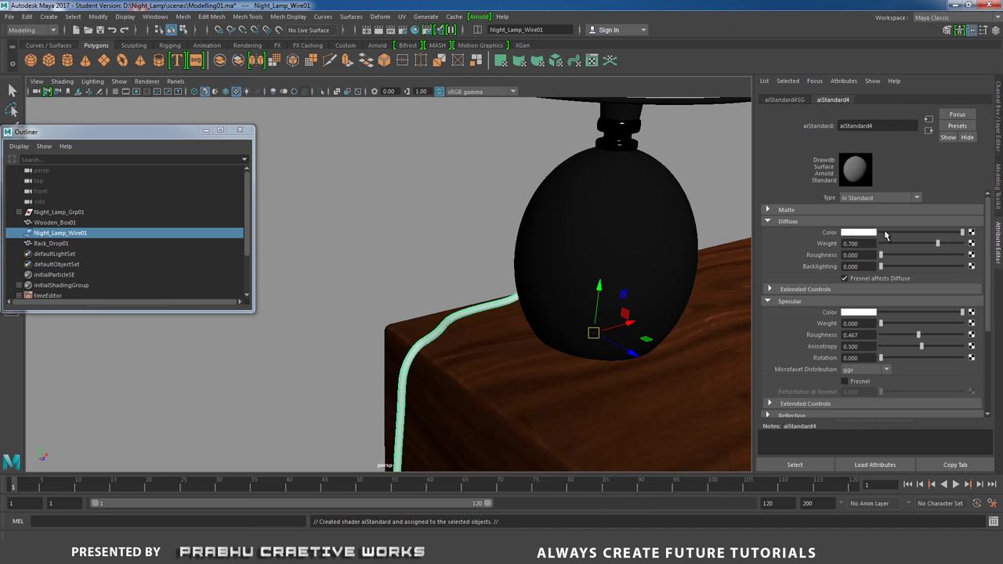
# Set the wire material's diffuse color to black and rename the material wire_aiStandard4
pyautogui.click(860, 232)
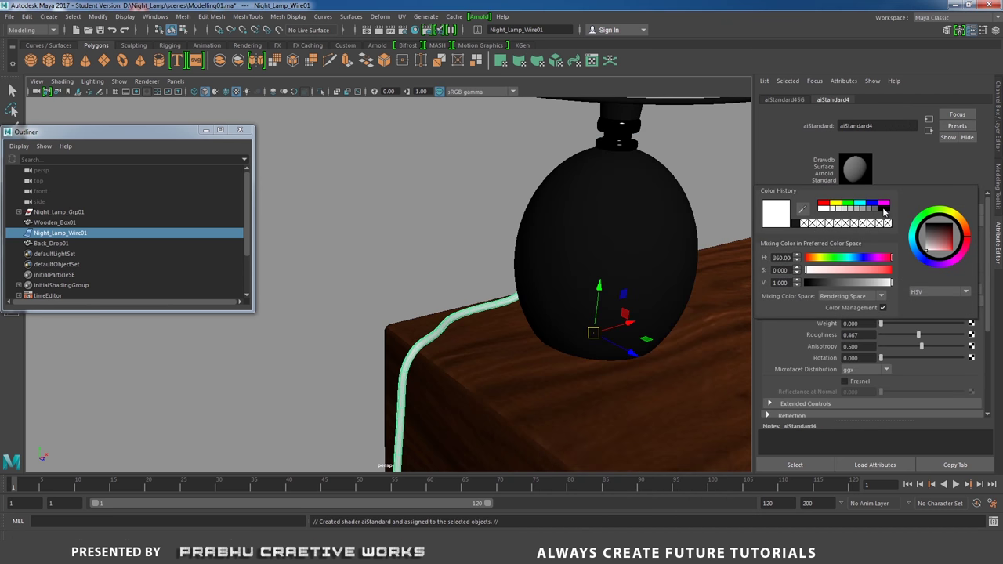
pyautogui.click(883, 209)
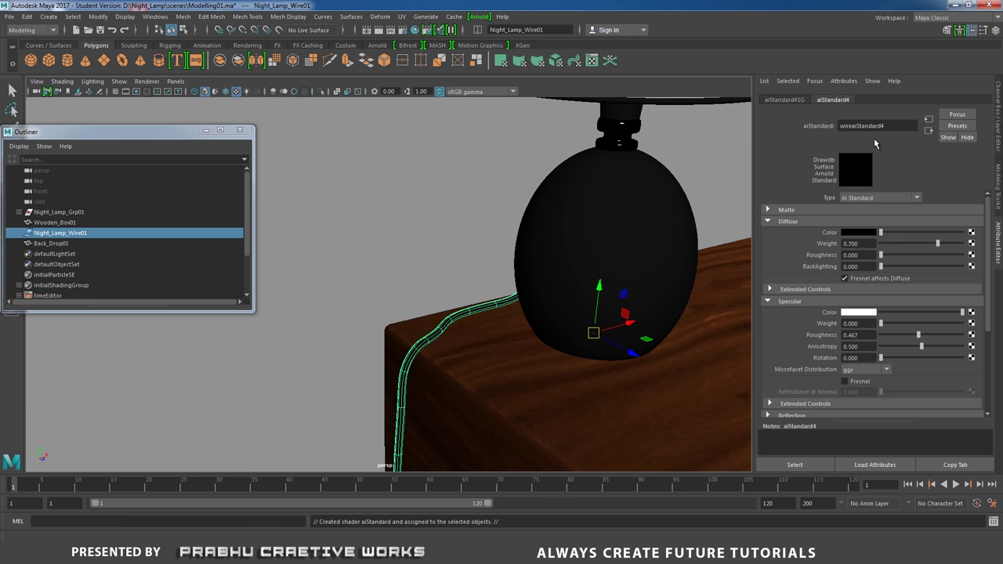
pyautogui.write('_')
pyautogui.press('Return')
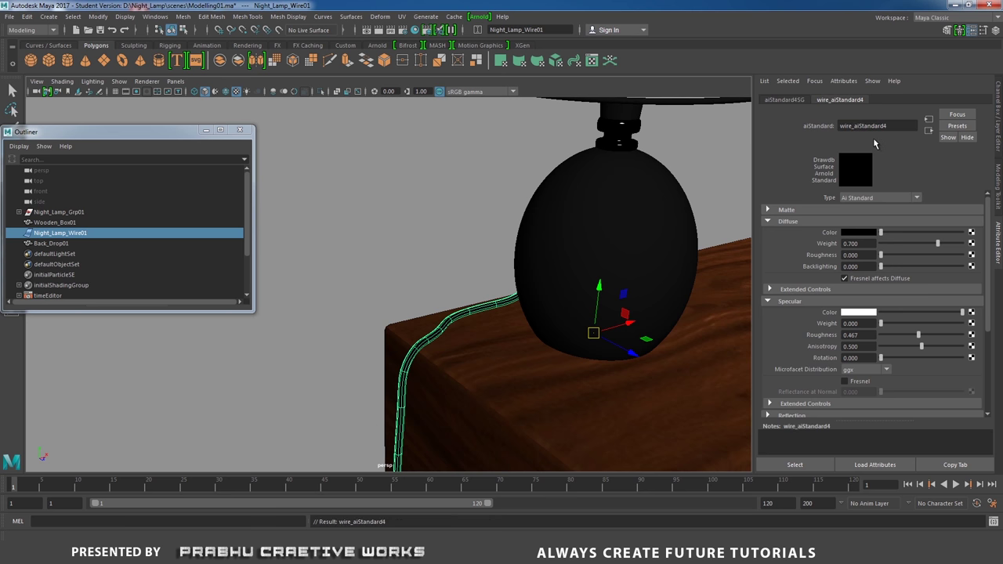
# Select the conical lampshade and assign a new Arnold aiStandard material to it
pyautogui.keyDown('alt'); pyautogui.moveTo(566, 196); pyautogui.dragTo(512, 202); pyautogui.keyUp('alt')
pyautogui.click(523, 226)
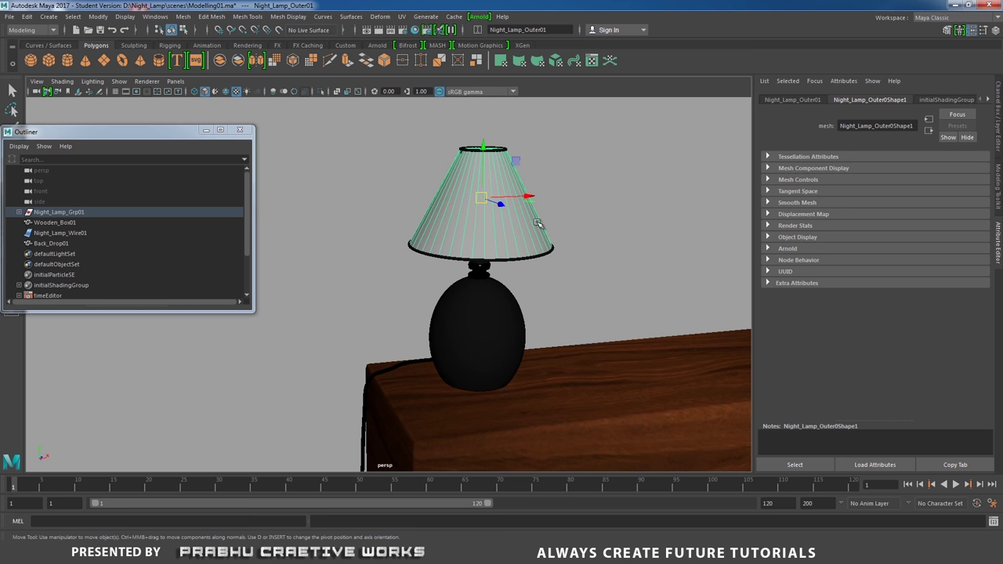
pyautogui.moveTo(538, 224); pyautogui.dragTo(519, 489, button='right')
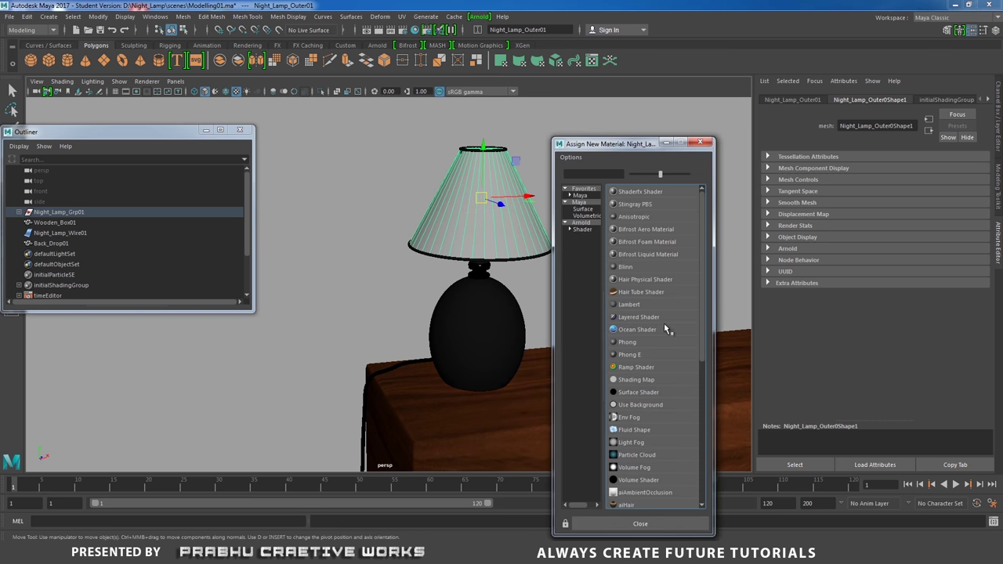
pyautogui.click(582, 223)
pyautogui.click(631, 255)
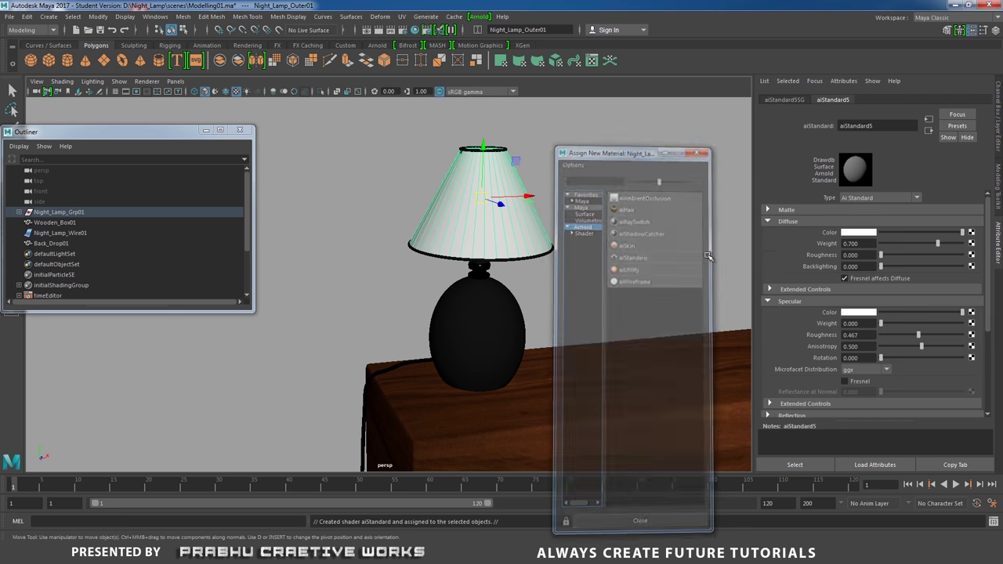
# Set the lampshade material's diffuse color to a pale cream and rename the material Outer_aiStandard5
pyautogui.click(858, 232)
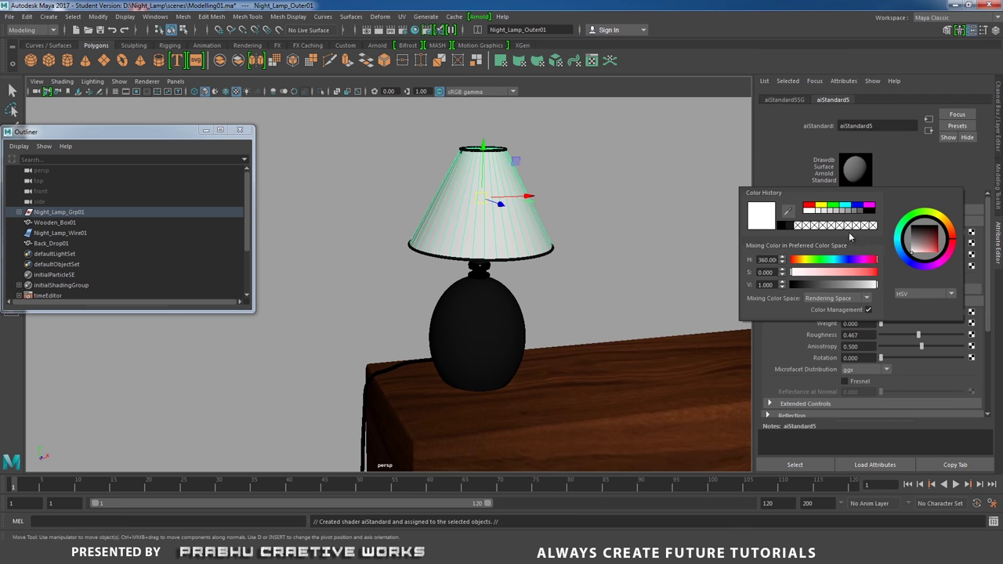
pyautogui.moveTo(944, 234)
pyautogui.mouseDown()
pyautogui.moveTo(946, 223)
pyautogui.moveTo(925, 257)
pyautogui.mouseUp()
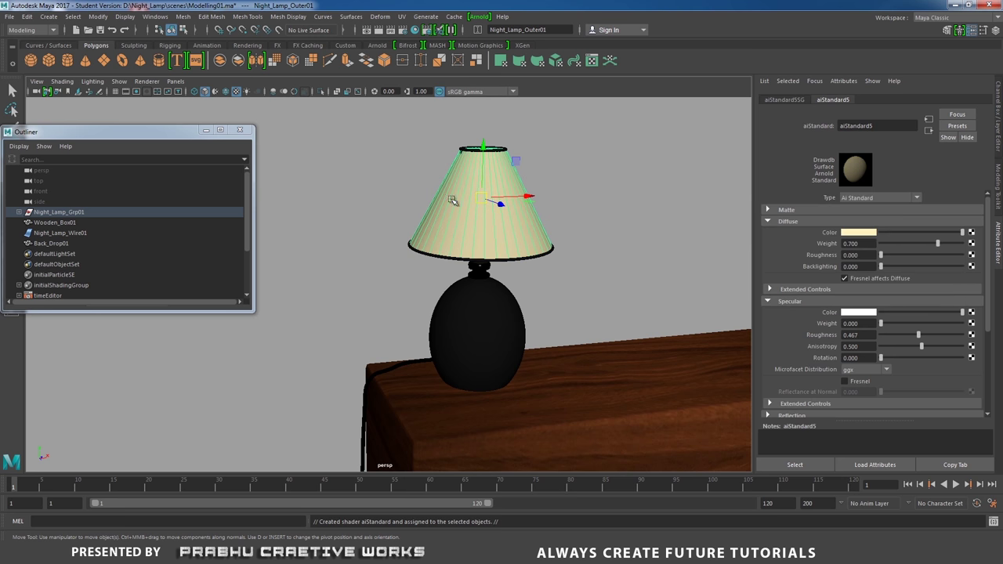
pyautogui.keyDown('alt'); pyautogui.moveTo(574, 218); pyautogui.dragTo(399, 196, button='right'); pyautogui.keyUp('alt')
pyautogui.keyDown('alt'); pyautogui.moveTo(470, 185); pyautogui.dragTo(419, 175, button='middle'); pyautogui.keyUp('alt')
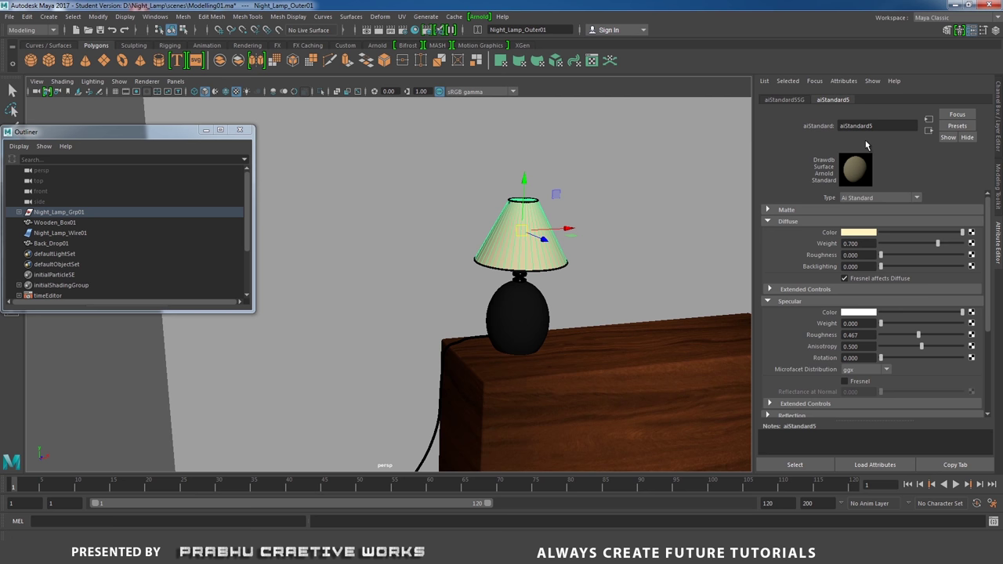
pyautogui.write('Outer_')
pyautogui.press('Return')
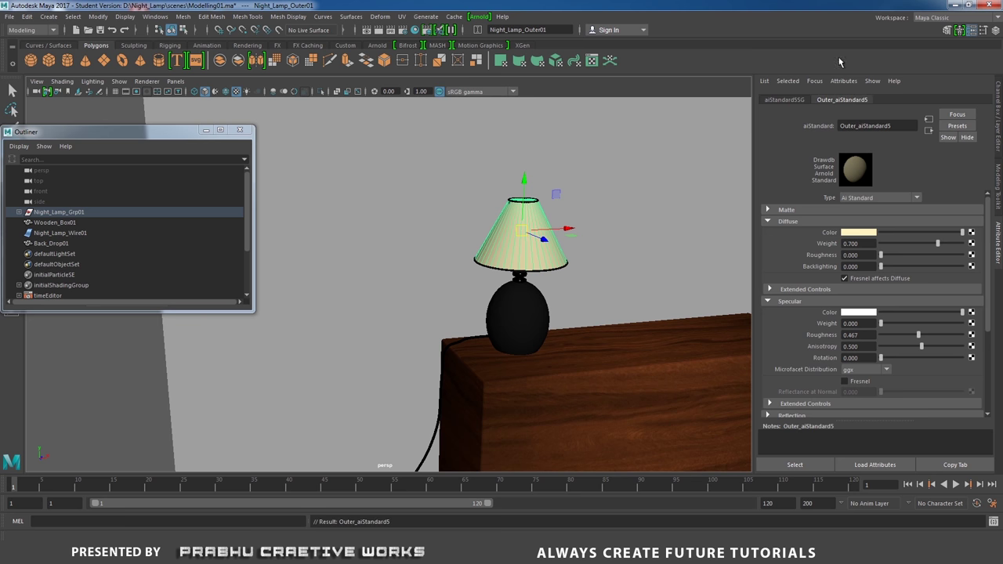
# Select the backdrop behind the box and assign a new Arnold aiStandard material to it
pyautogui.click(347, 172)
pyautogui.press('f')
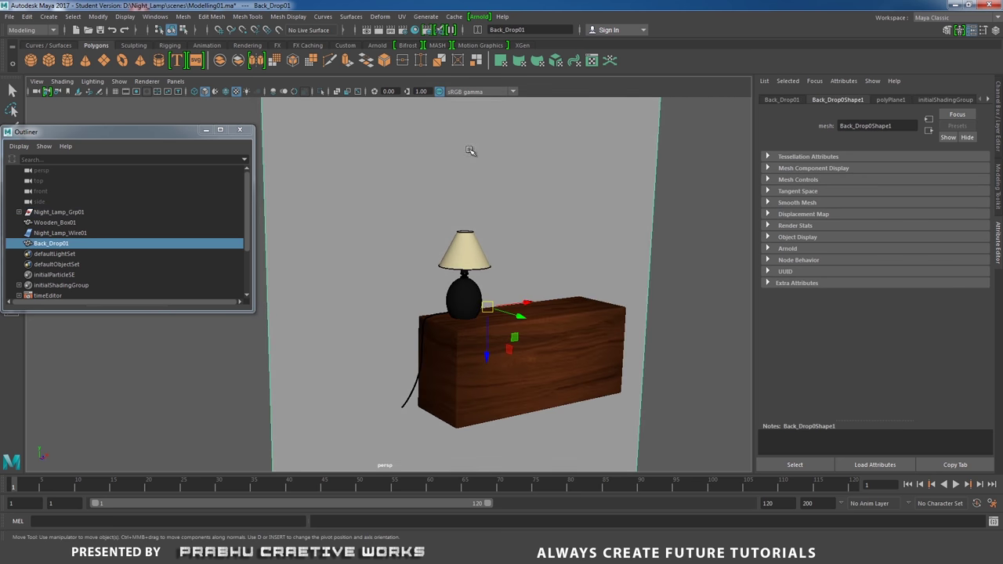
pyautogui.moveTo(518, 160); pyautogui.dragTo(518, 428, button='right')
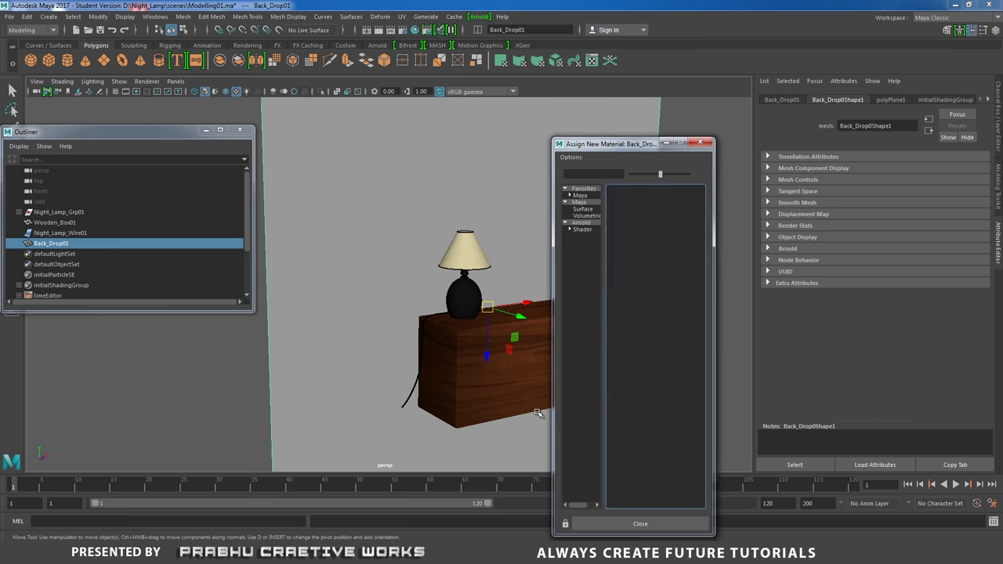
pyautogui.click(586, 224)
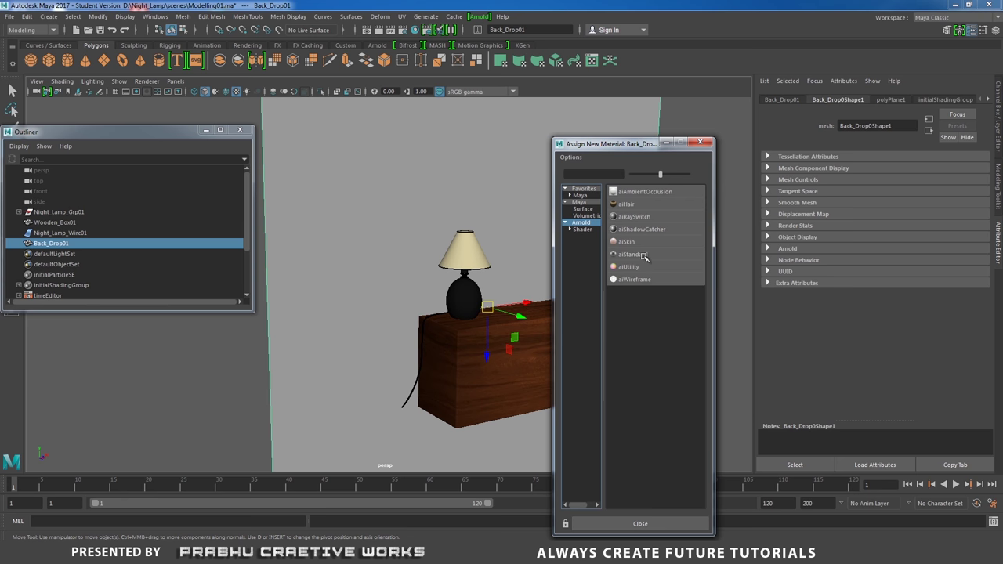
pyautogui.click(633, 254)
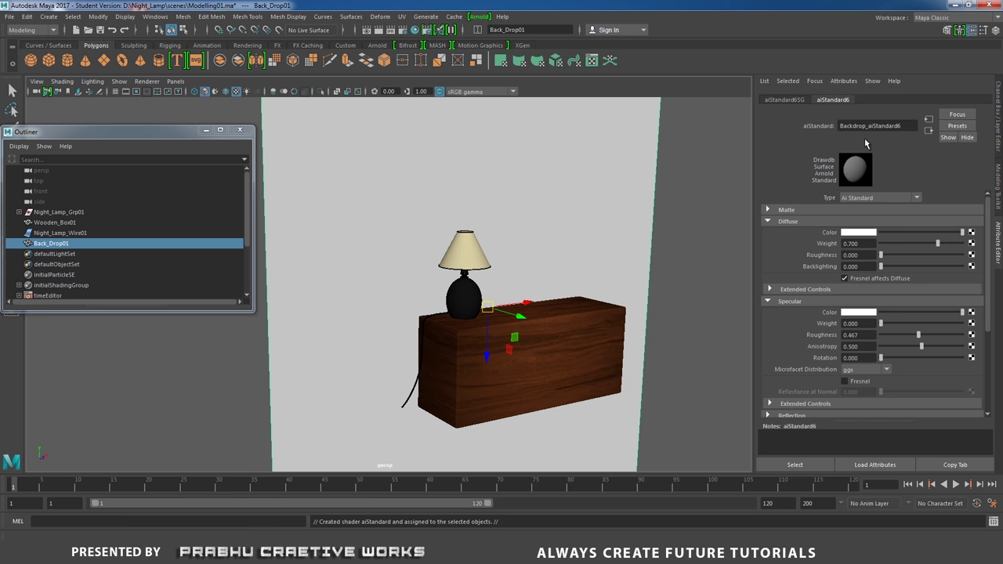
# Rename the backdrop material Backdrop_aiStandard6 and set its diffuse color to beige, about H 46.45, S 0.451, V 0.440
pyautogui.press('Return')
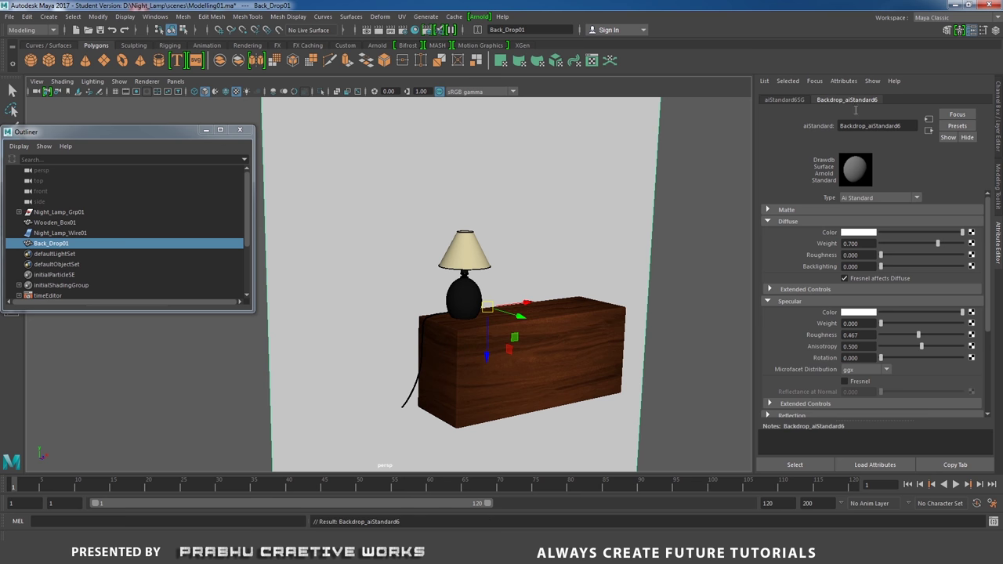
pyautogui.click(860, 232)
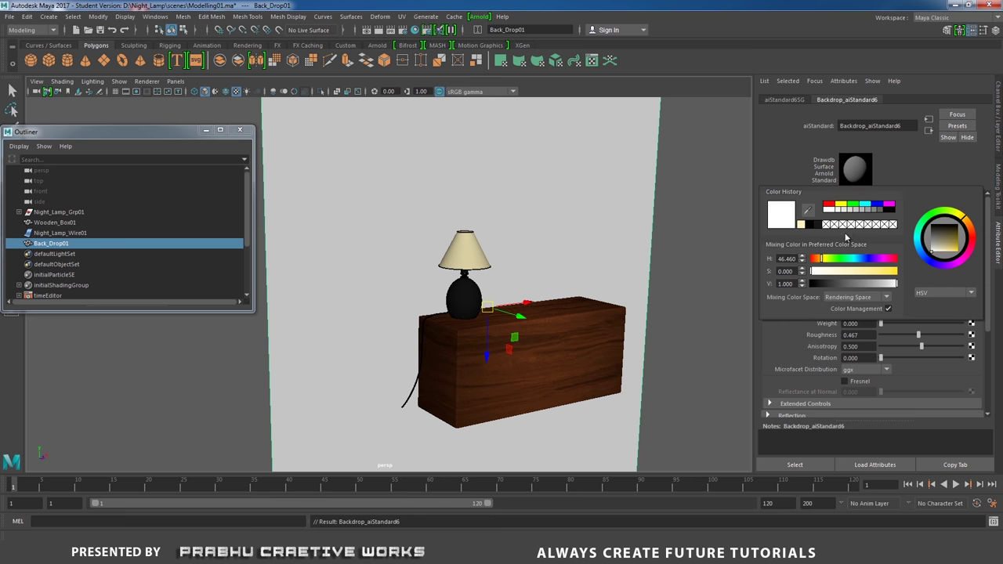
pyautogui.moveTo(947, 243); pyautogui.dragTo(944, 249)
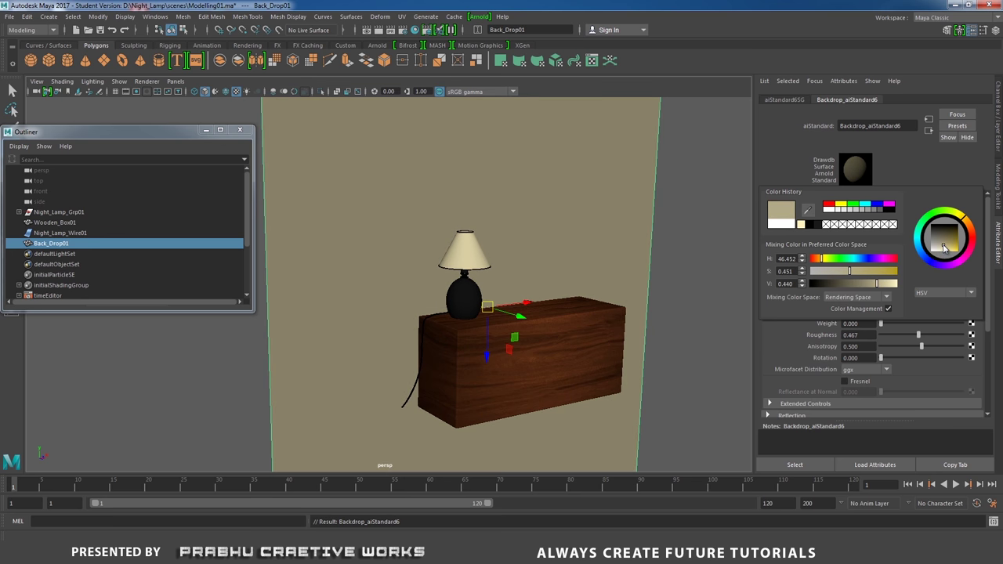
pyautogui.click(722, 219)
# Minimize the Outliner and arrange the viewports so only the top and perspective views fill the workspace
pyautogui.keyDown('alt'); pyautogui.moveTo(722, 218); pyautogui.dragTo(624, 244); pyautogui.keyUp('alt')
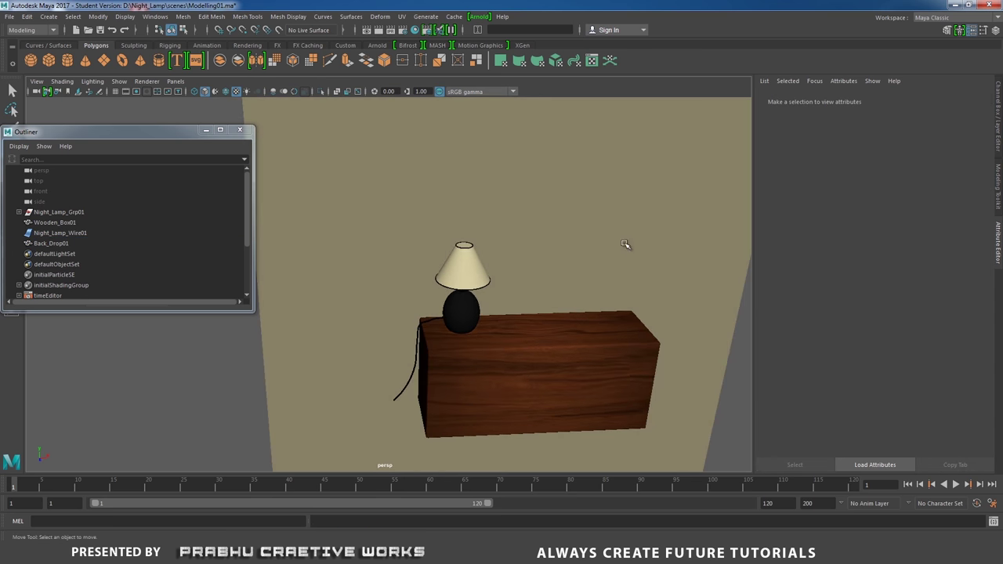
pyautogui.keyDown('alt'); pyautogui.moveTo(610, 235); pyautogui.dragTo(569, 173, button='middle'); pyautogui.keyUp('alt')
pyautogui.keyDown('alt'); pyautogui.moveTo(568, 172); pyautogui.dragTo(572, 256); pyautogui.keyUp('alt')
pyautogui.scroll(5, 702, 310)
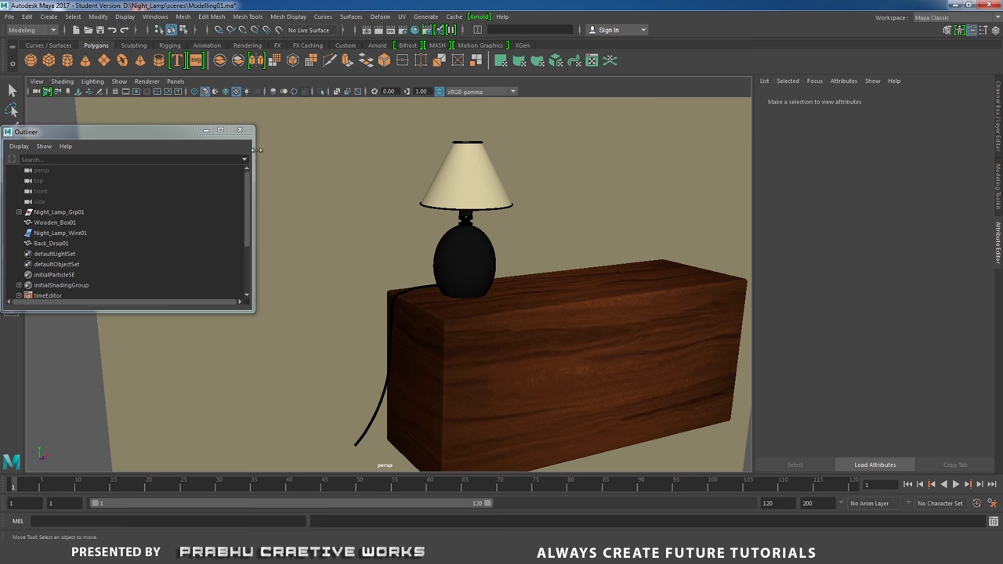
pyautogui.click(206, 132)
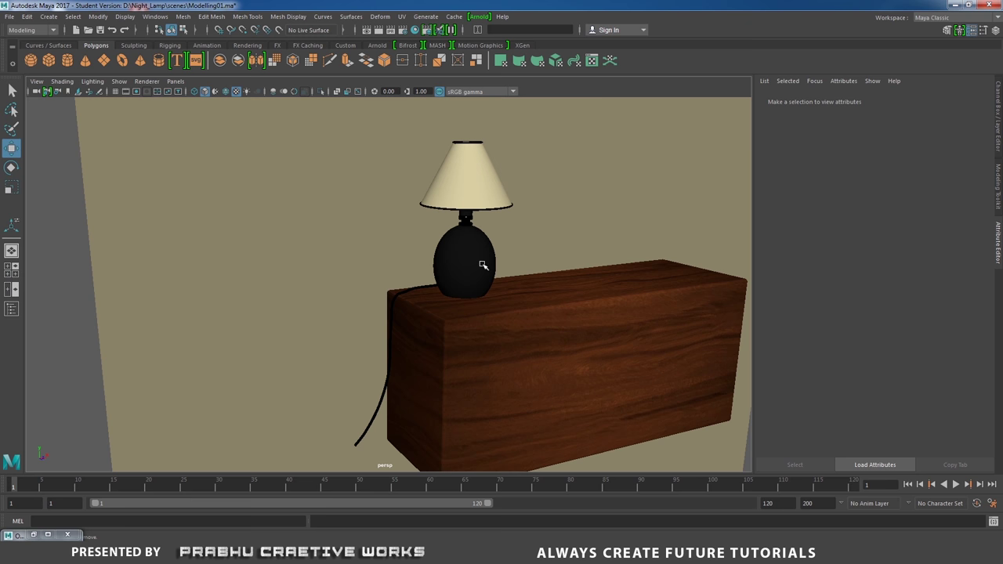
pyautogui.press('space')
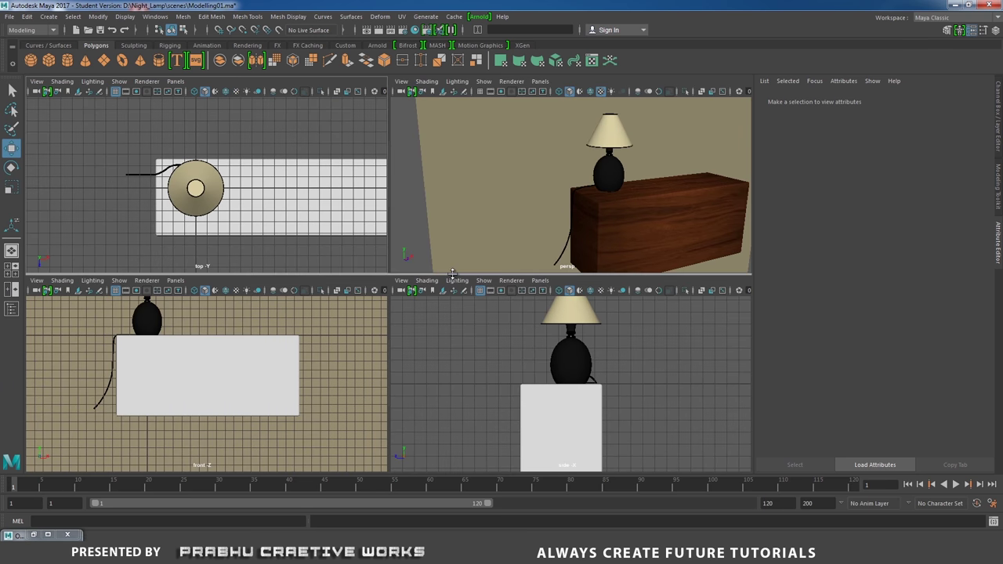
pyautogui.moveTo(452, 275); pyautogui.dragTo(453, 490)
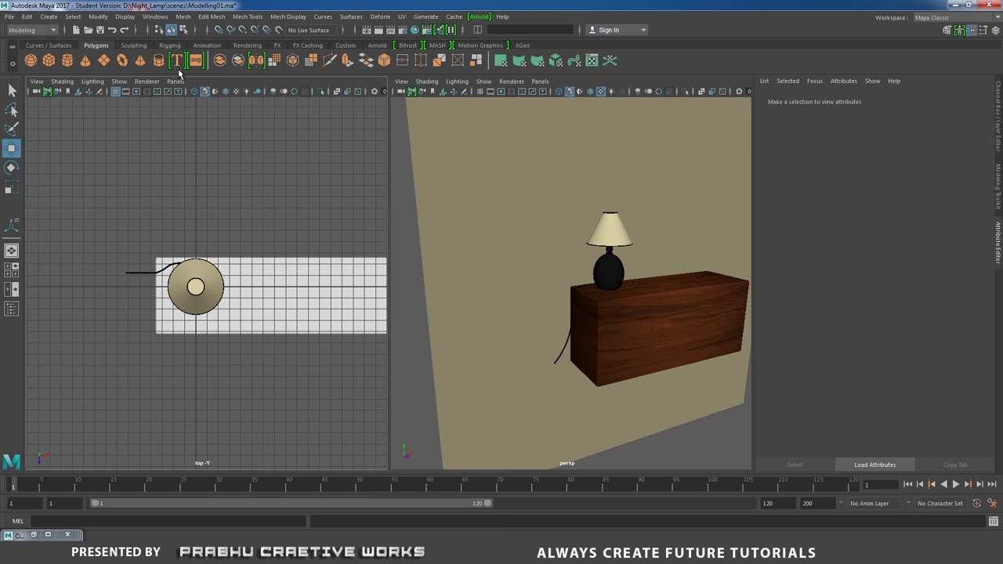
# Create a new camera and scale it up until it is about as large as the lamp
pyautogui.click(254, 47)
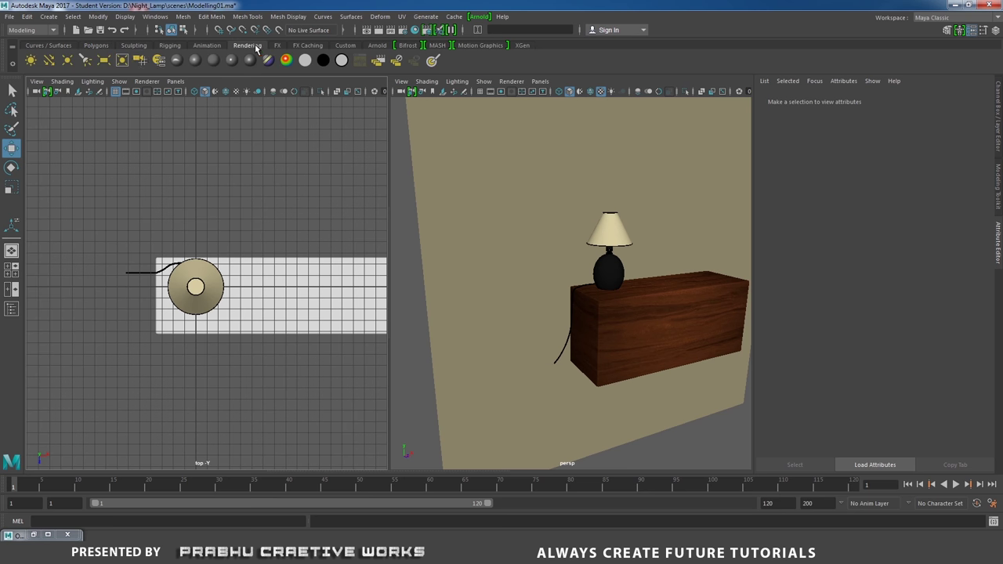
pyautogui.click(158, 60)
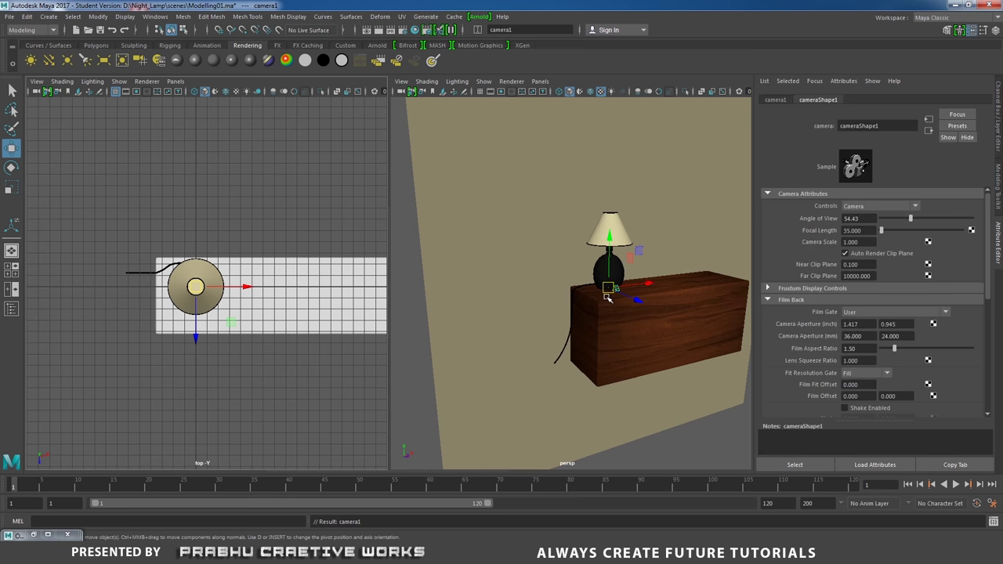
pyautogui.press('r')
pyautogui.moveTo(607, 289); pyautogui.dragTo(732, 223)
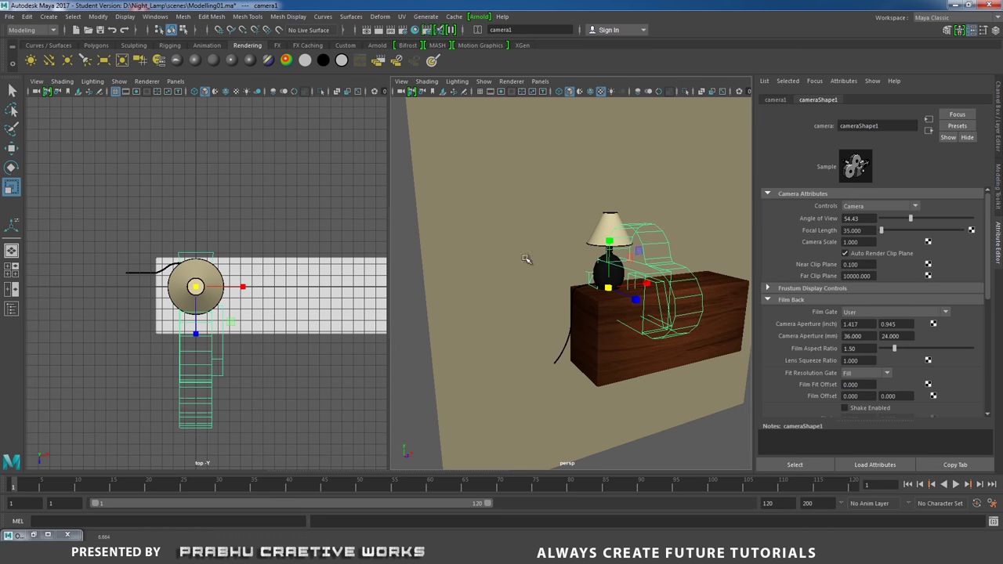
# Look through camera1 in the top-view pane and pull it back to show the whole lamp on the textured box
pyautogui.click(175, 82)
pyautogui.moveTo(188, 94)
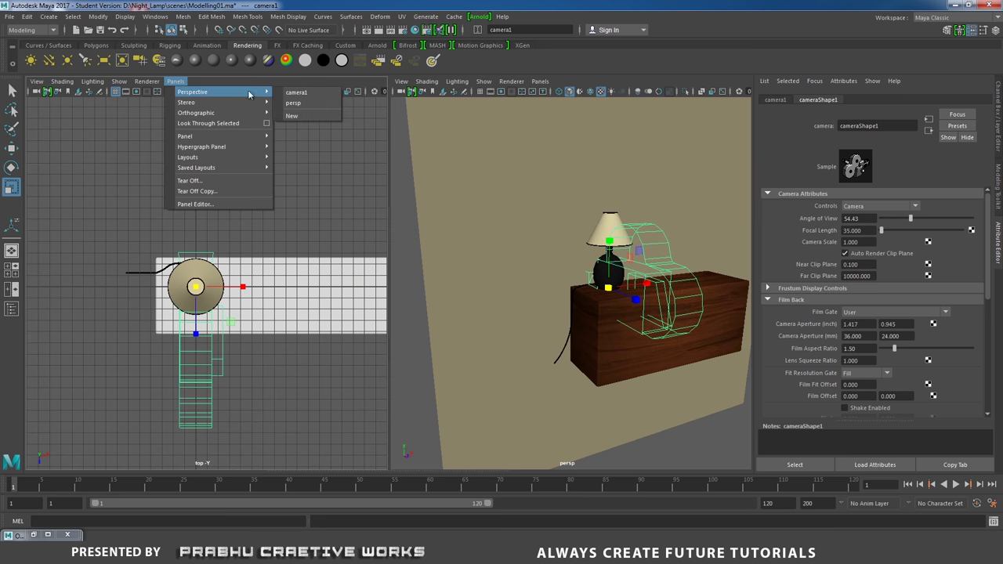
pyautogui.click(295, 101)
pyautogui.keyDown('alt'); pyautogui.moveTo(309, 283); pyautogui.dragTo(152, 220, button='right'); pyautogui.keyUp('alt')
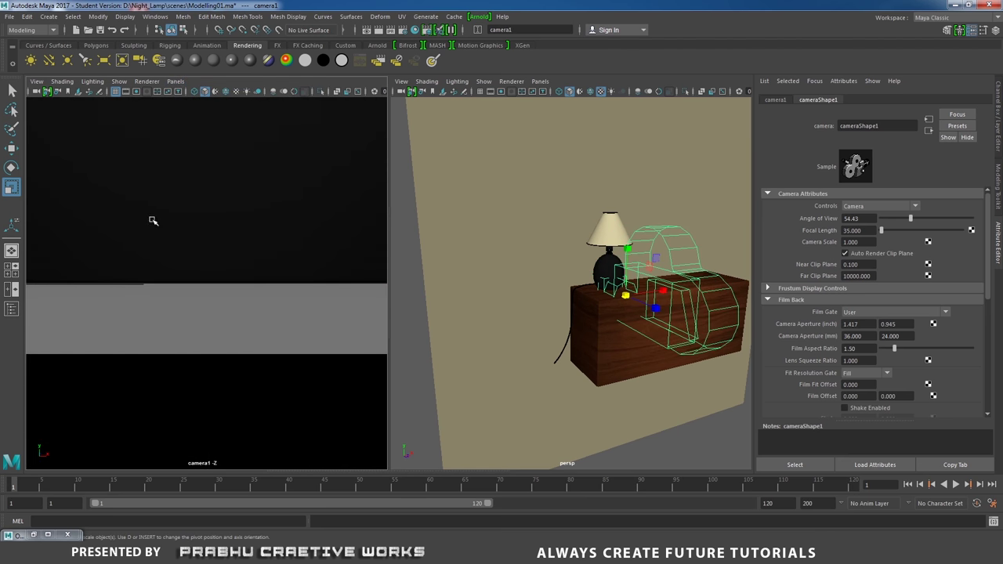
pyautogui.keyDown('alt'); pyautogui.moveTo(260, 269); pyautogui.dragTo(152, 225); pyautogui.keyUp('alt')
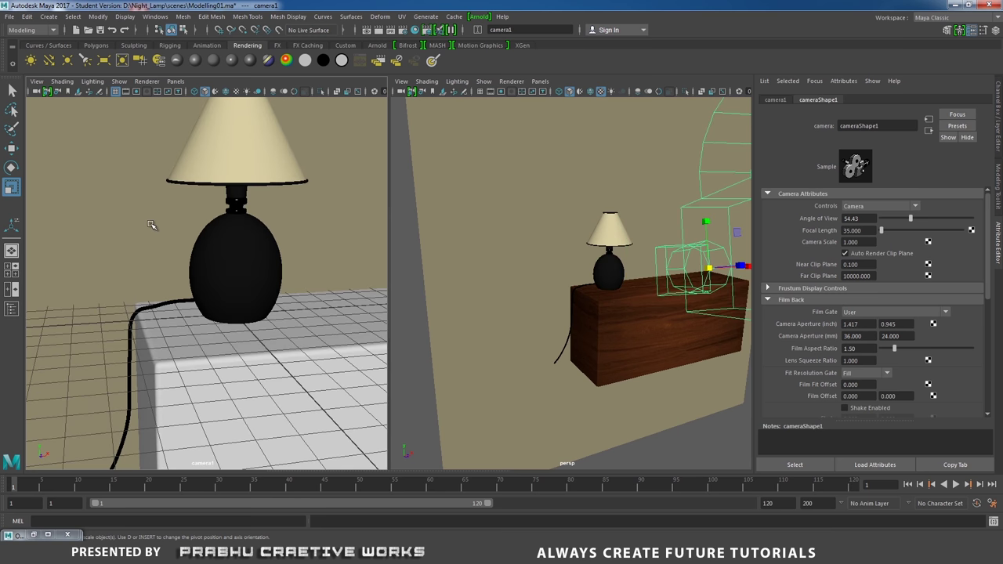
pyautogui.keyDown('alt'); pyautogui.moveTo(244, 217); pyautogui.dragTo(232, 235, button='middle'); pyautogui.keyUp('alt')
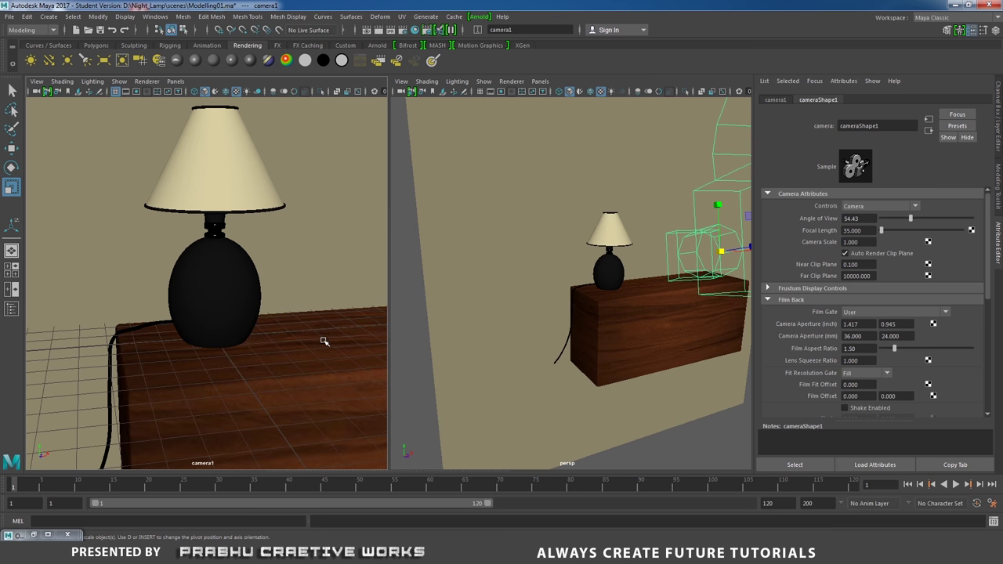
# Refine camera1's angle and distance so the full lamp stands near the corner of the wooden box
pyautogui.keyDown('alt'); pyautogui.moveTo(327, 344); pyautogui.dragTo(296, 338, button='right'); pyautogui.keyUp('alt')
pyautogui.keyDown('alt'); pyautogui.moveTo(297, 338); pyautogui.dragTo(306, 292); pyautogui.keyUp('alt')
pyautogui.keyDown('alt'); pyautogui.moveTo(306, 292); pyautogui.dragTo(307, 313, button='middle'); pyautogui.keyUp('alt')
pyautogui.keyDown('alt'); pyautogui.moveTo(308, 313); pyautogui.dragTo(310, 333); pyautogui.keyUp('alt')
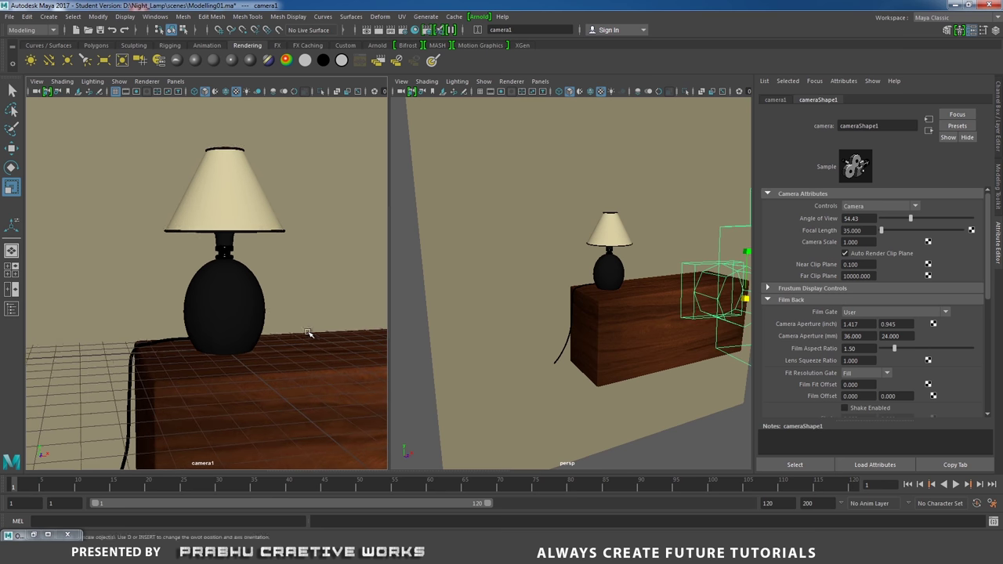
pyautogui.keyDown('alt'); pyautogui.moveTo(311, 334); pyautogui.dragTo(287, 341, button='middle'); pyautogui.keyUp('alt')
pyautogui.click(287, 341)
pyautogui.keyDown('alt'); pyautogui.moveTo(287, 340); pyautogui.dragTo(293, 318); pyautogui.keyUp('alt')
pyautogui.keyDown('alt'); pyautogui.moveTo(293, 318); pyautogui.dragTo(314, 306, button='middle'); pyautogui.keyUp('alt')
pyautogui.keyDown('alt'); pyautogui.moveTo(296, 307); pyautogui.dragTo(300, 298); pyautogui.keyUp('alt')
pyautogui.keyDown('alt'); pyautogui.moveTo(298, 301); pyautogui.dragTo(308, 319, button='middle'); pyautogui.keyUp('alt')
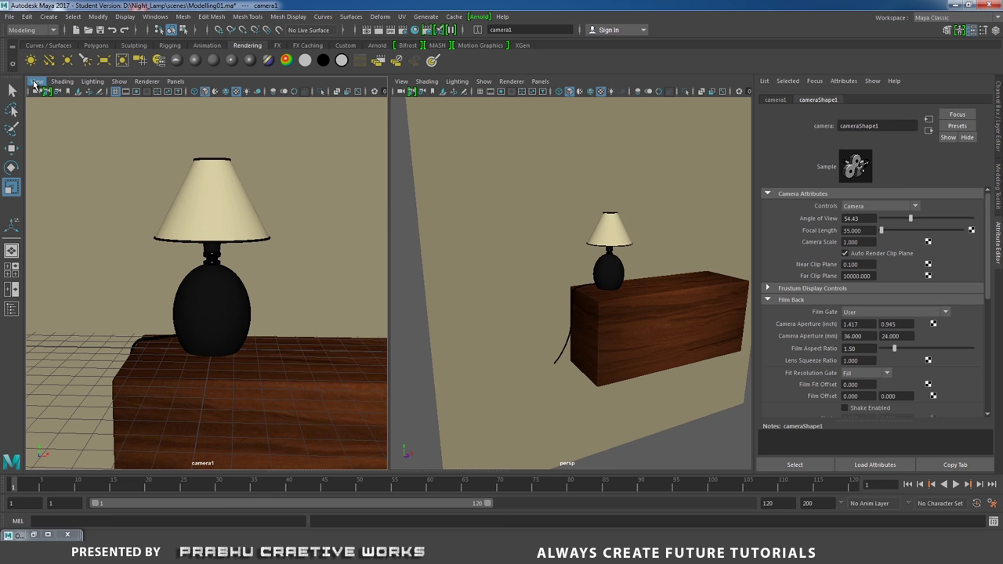
# Set camera1's view to Overscan and display its resolution gate
pyautogui.click(35, 84)
pyautogui.moveTo(102, 279)
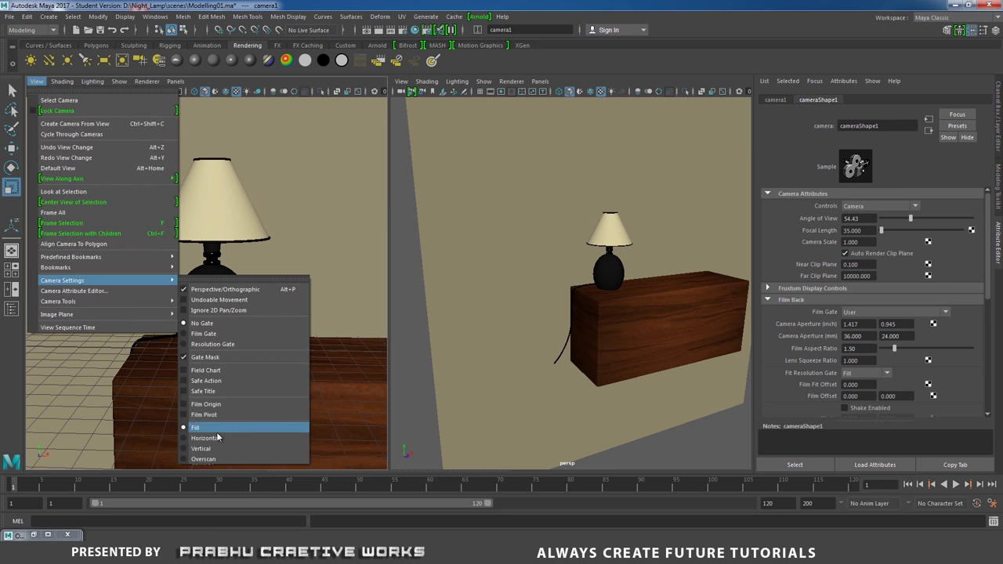
pyautogui.click(214, 458)
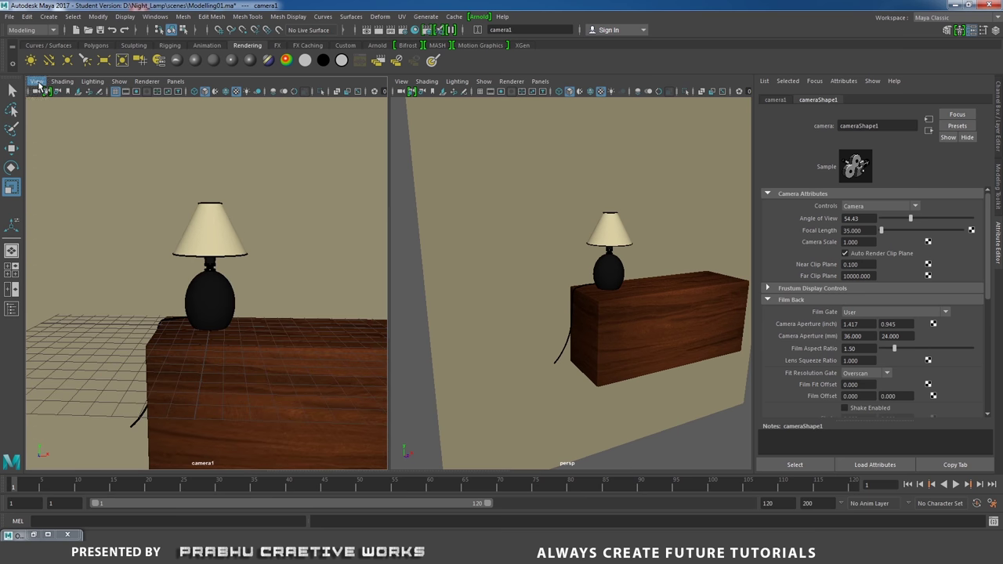
pyautogui.click(37, 82)
pyautogui.moveTo(93, 284)
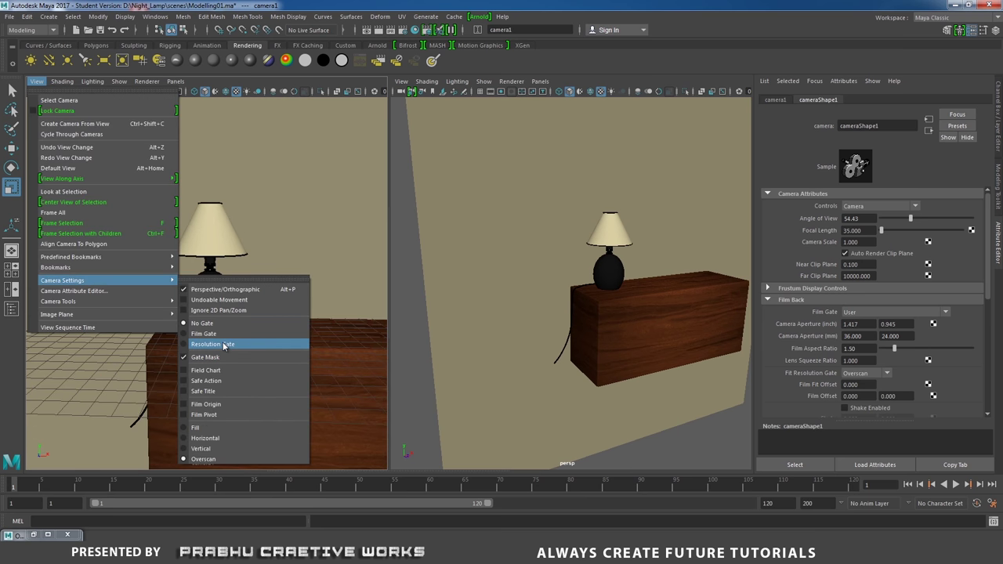
pyautogui.click(224, 346)
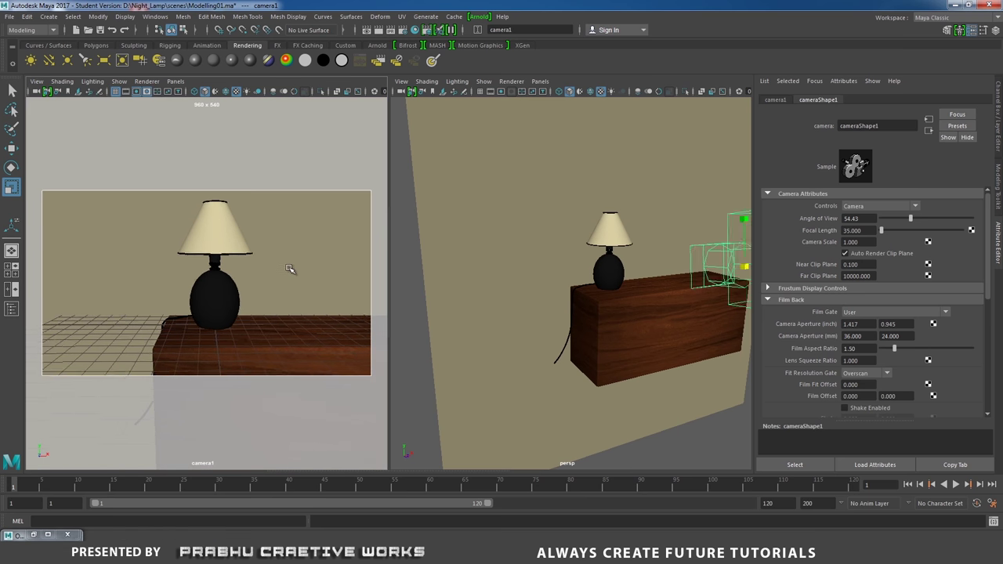
# Adjust camera1 to fit the lamp and box top inside the resolution gate, and lock the camera
pyautogui.scroll(-1, 288, 268)
pyautogui.moveTo(283, 252)
pyautogui.keyDown('alt'); pyautogui.mouseDown(button='middle')
pyautogui.moveTo(264, 254)
pyautogui.moveTo(293, 257)
pyautogui.moveTo(300, 251)
pyautogui.moveTo(290, 248)
pyautogui.mouseUp(button='middle'); pyautogui.keyUp('alt')
pyautogui.scroll(1, 297, 250)
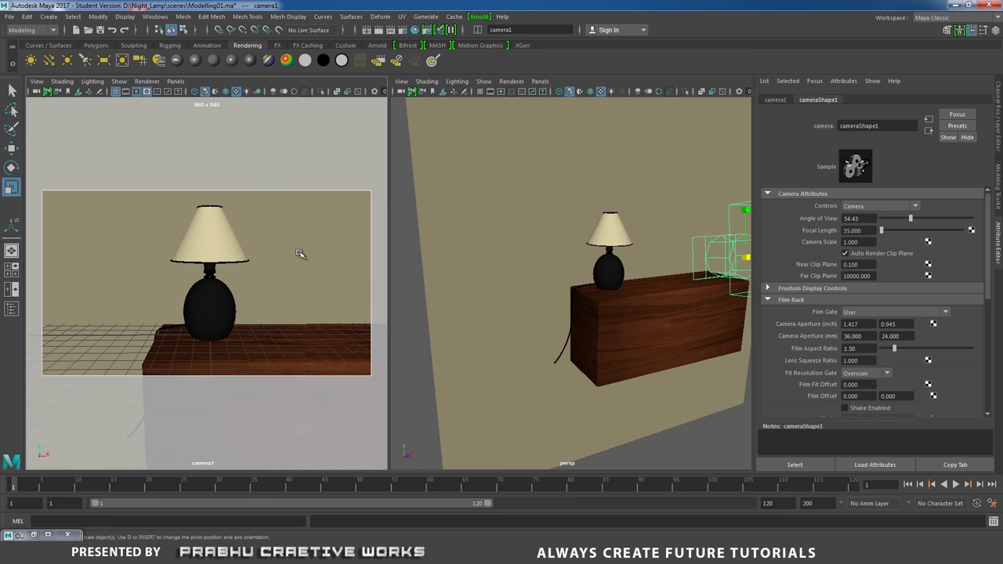
pyautogui.click(47, 92)
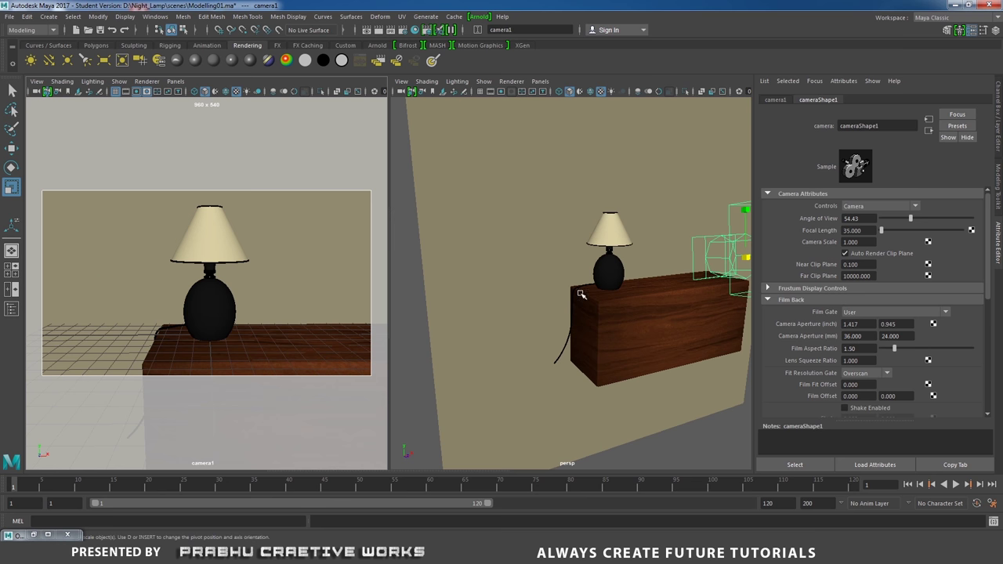
pyautogui.keyDown('alt'); pyautogui.moveTo(582, 291); pyautogui.dragTo(557, 309); pyautogui.keyUp('alt')
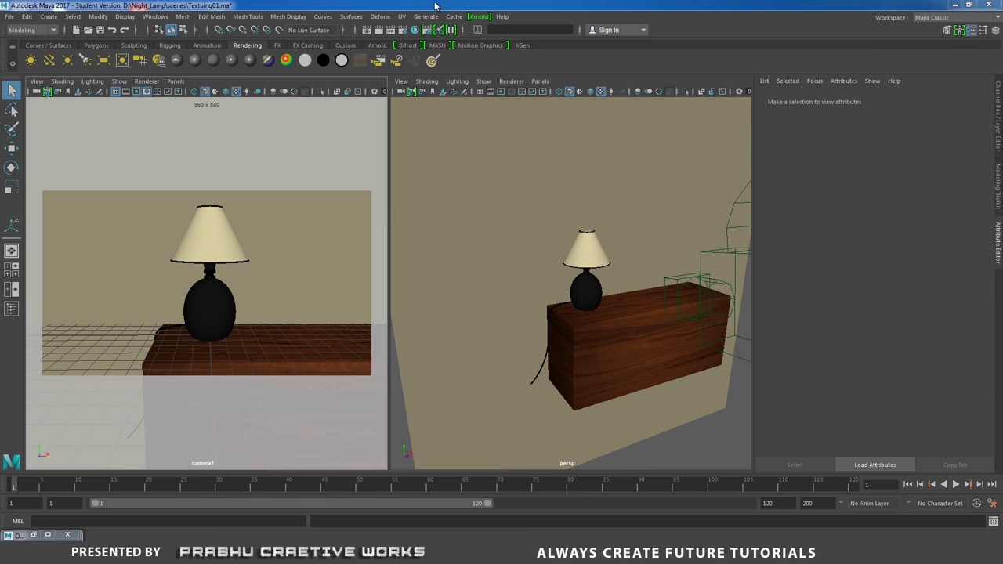
# Start an Arnold render of the scene through cameraShape1 and move the render window clear of the perspective view
pyautogui.click(479, 16)
pyautogui.click(498, 35)
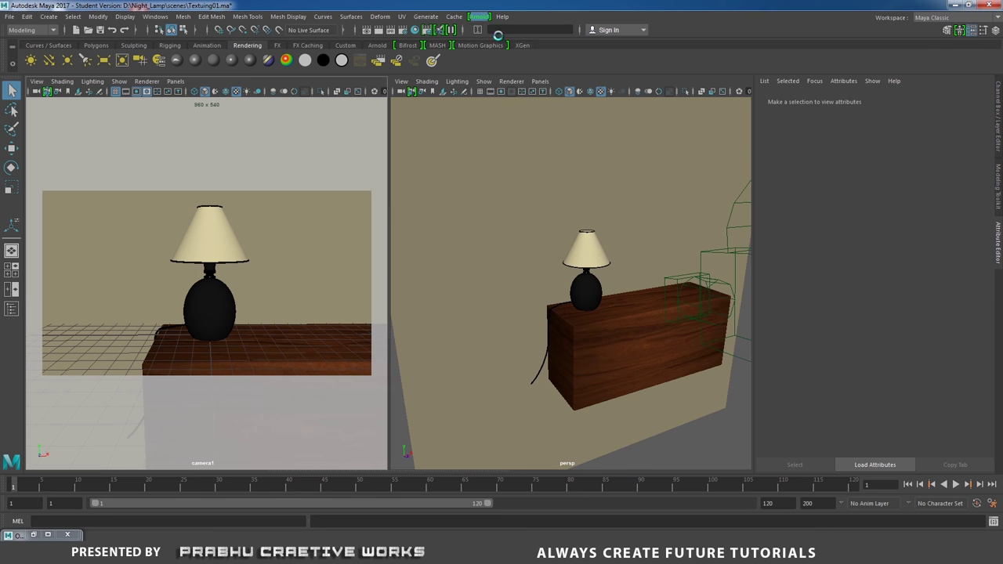
pyautogui.moveTo(266, 114); pyautogui.dragTo(560, 105)
pyautogui.click(415, 129)
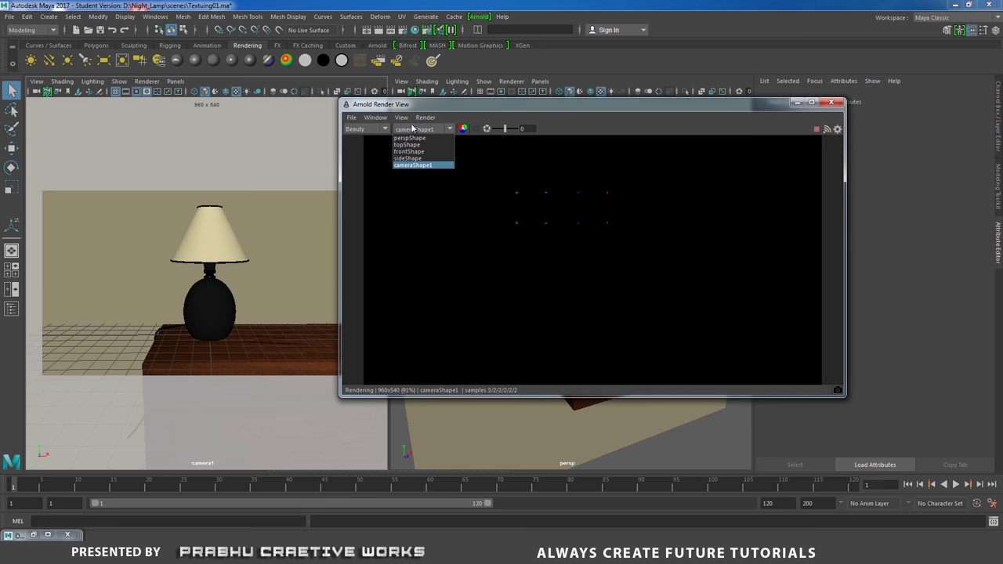
pyautogui.click(422, 139)
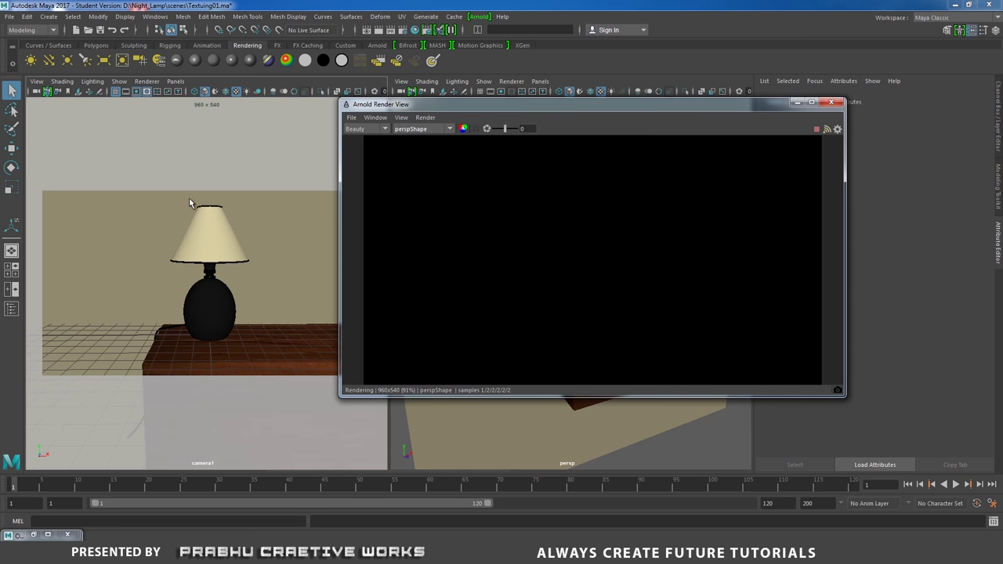
pyautogui.click(405, 130)
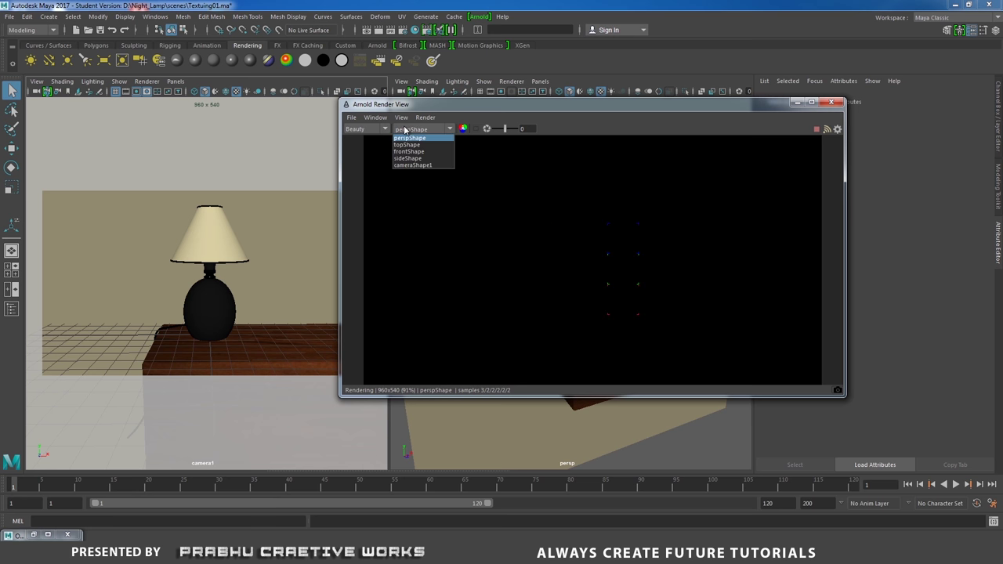
pyautogui.click(412, 166)
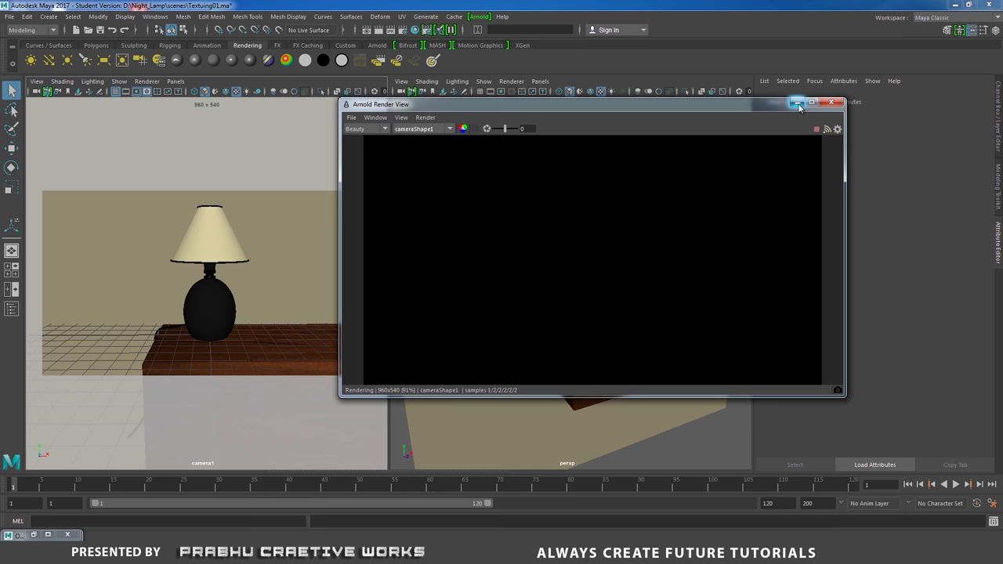
pyautogui.moveTo(733, 107); pyautogui.dragTo(537, 132)
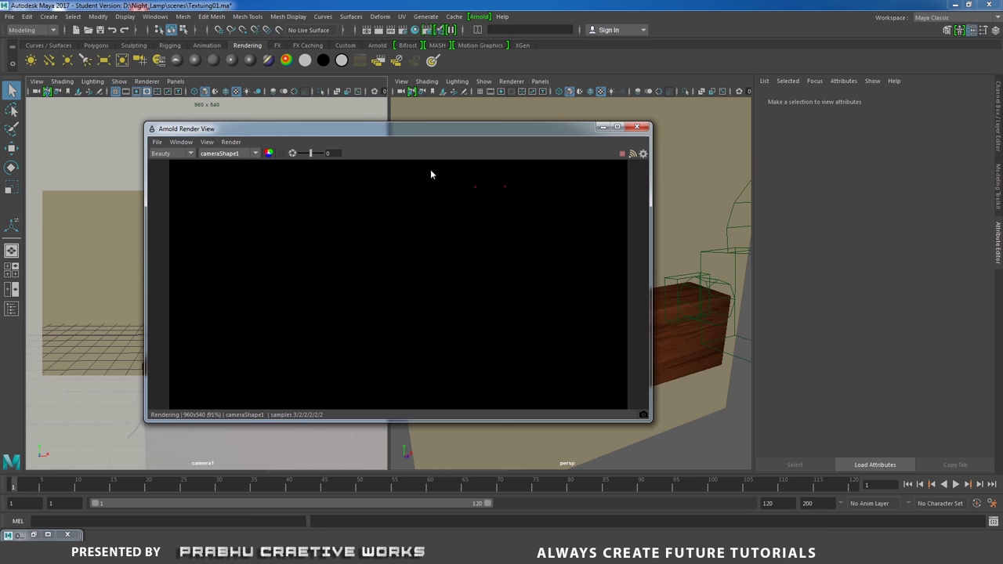
pyautogui.moveTo(469, 130); pyautogui.dragTo(289, 161)
# Select the bulb inside the lampshade and set its Arnold Translator to mesh_light
pyautogui.keyDown('alt'); pyautogui.moveTo(658, 270); pyautogui.dragTo(587, 255); pyautogui.keyUp('alt')
pyautogui.keyDown('alt'); pyautogui.moveTo(586, 255); pyautogui.dragTo(713, 208, button='right'); pyautogui.keyUp('alt')
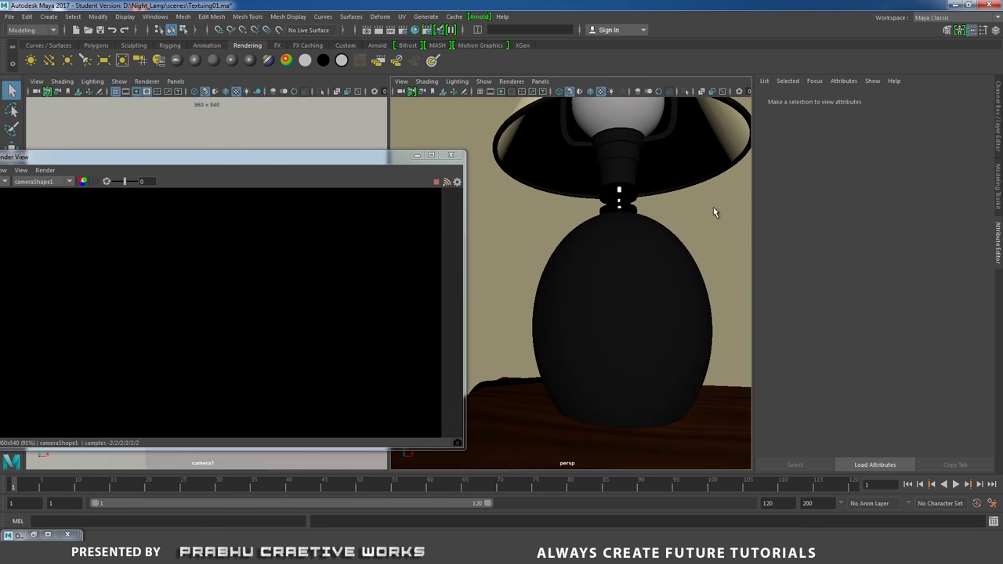
pyautogui.keyDown('alt'); pyautogui.moveTo(713, 208); pyautogui.dragTo(692, 275, button='middle'); pyautogui.keyUp('alt')
pyautogui.keyDown('alt'); pyautogui.moveTo(629, 237); pyautogui.dragTo(615, 196); pyautogui.keyUp('alt')
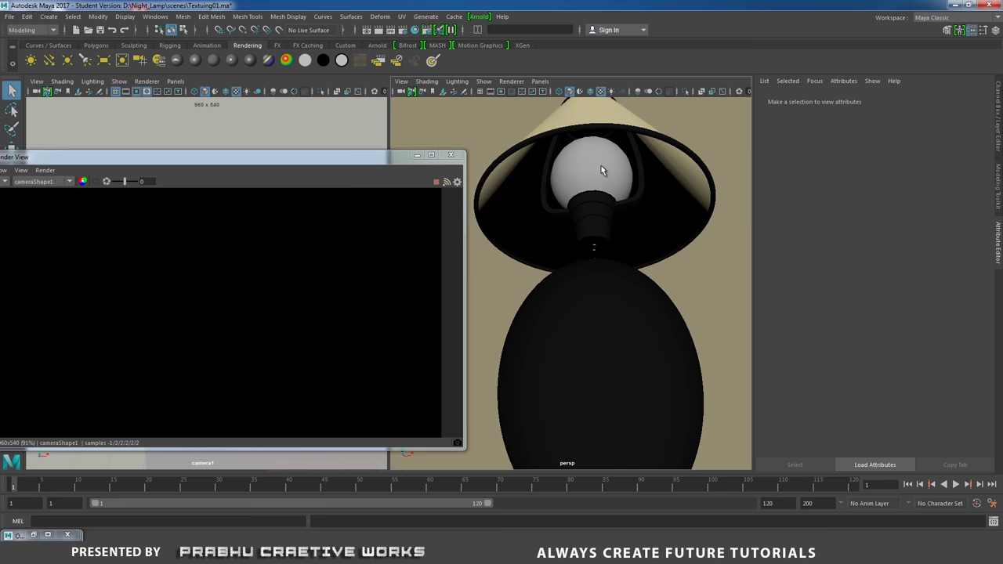
pyautogui.click(588, 166)
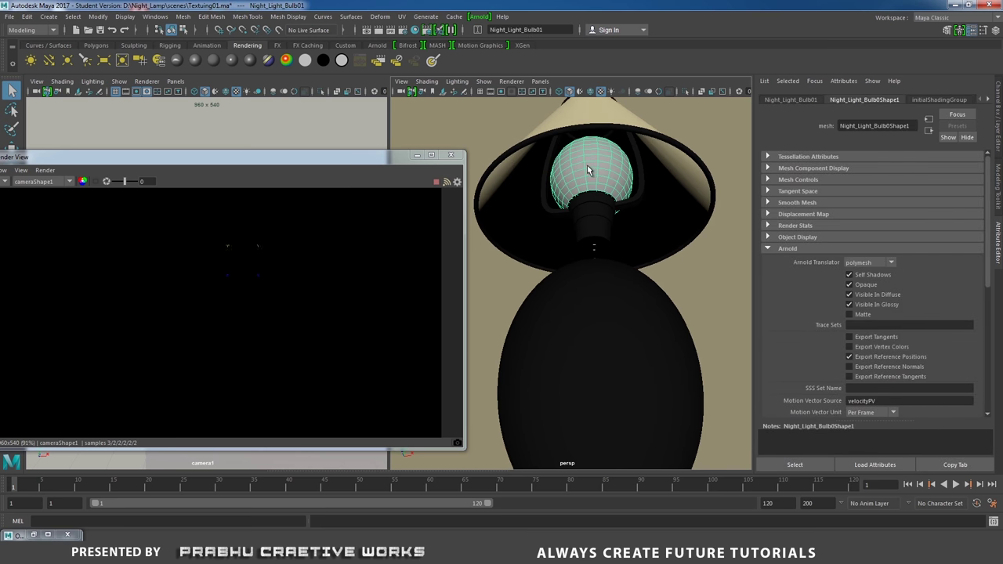
pyautogui.click(781, 247)
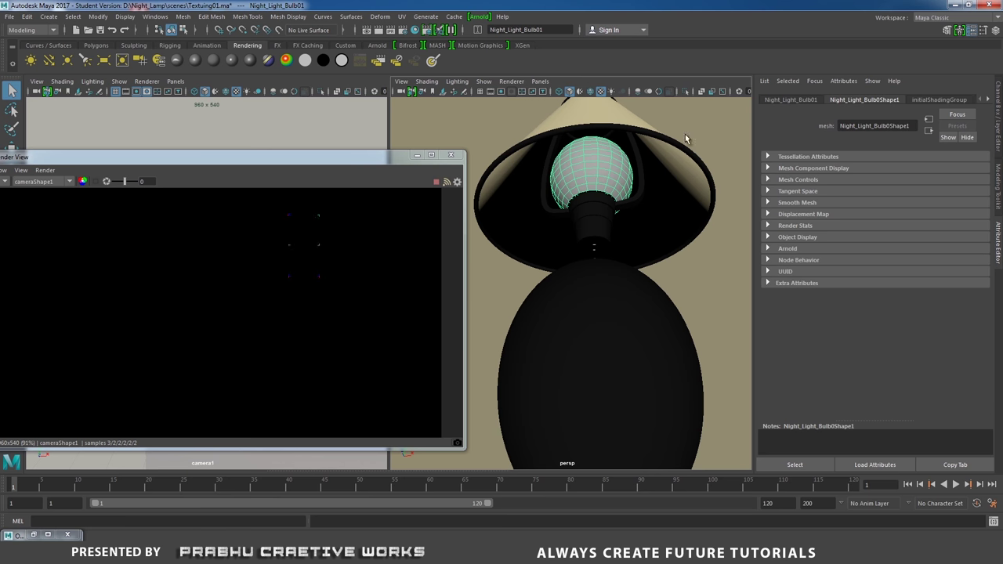
pyautogui.click(787, 249)
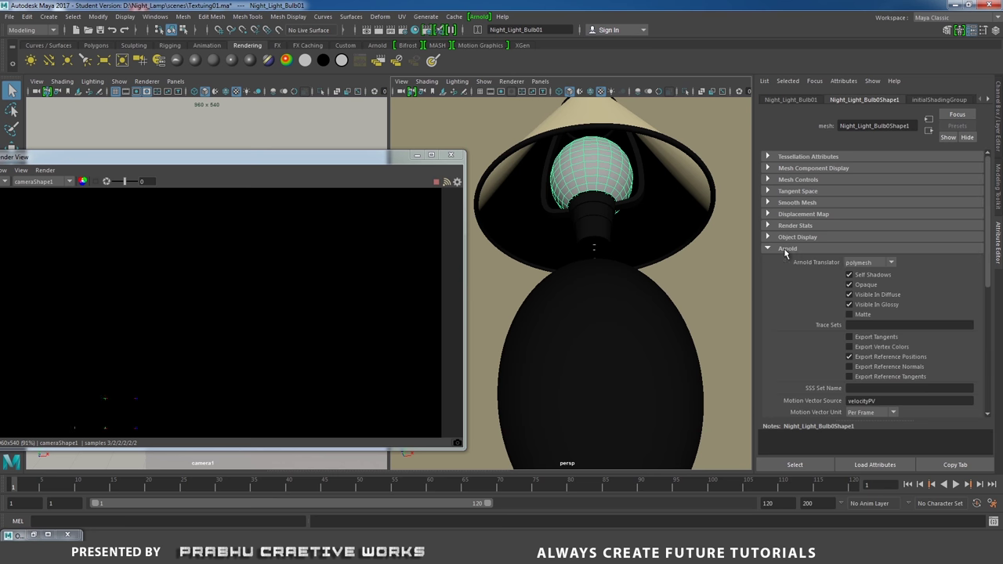
pyautogui.click(860, 264)
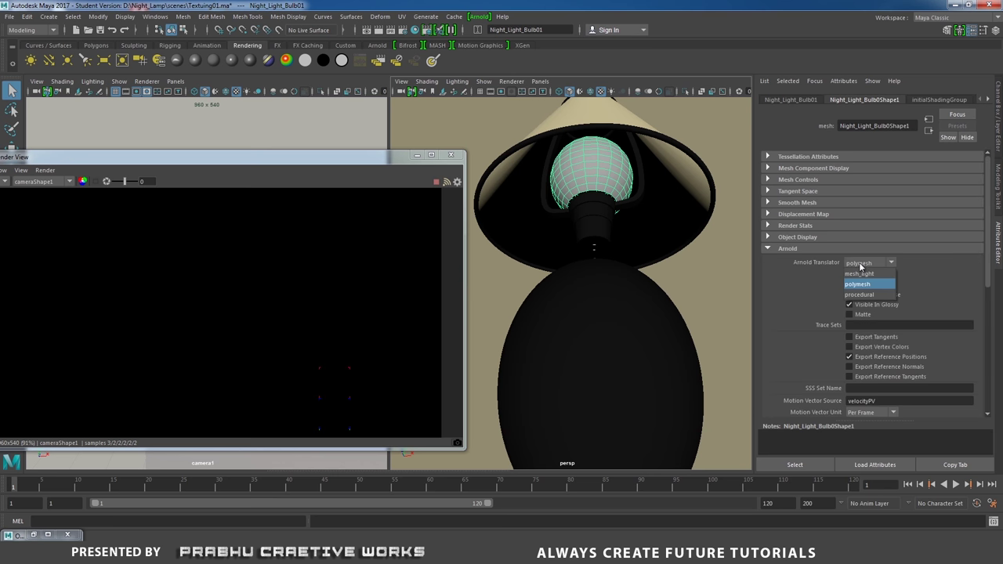
pyautogui.click(862, 268)
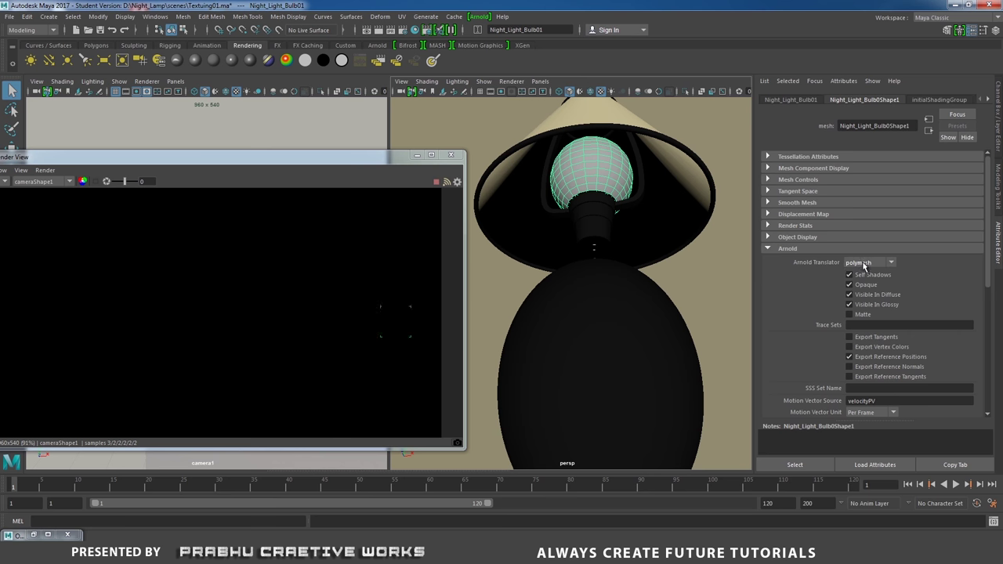
pyautogui.click(863, 263)
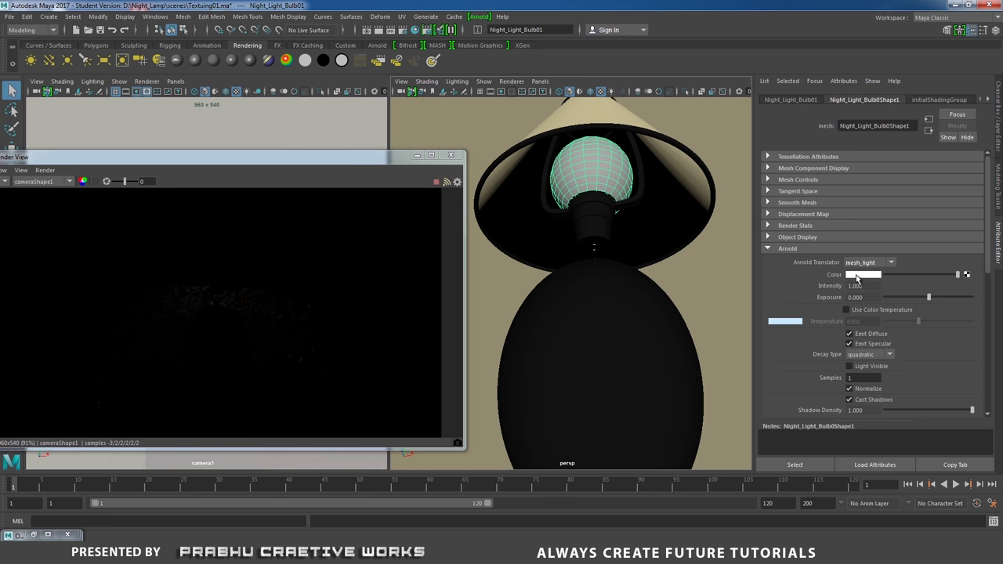
# Set the bulb mesh light's exposure to 6
pyautogui.click(859, 274)
pyautogui.moveTo(929, 298); pyautogui.dragTo(972, 304)
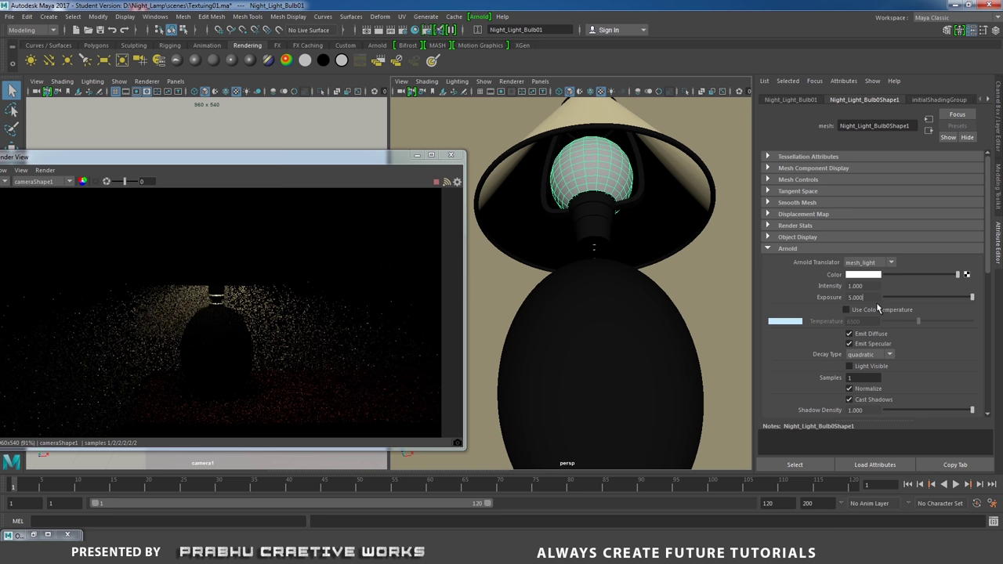
pyautogui.click(855, 297)
pyautogui.write('6')
pyautogui.press('Return')
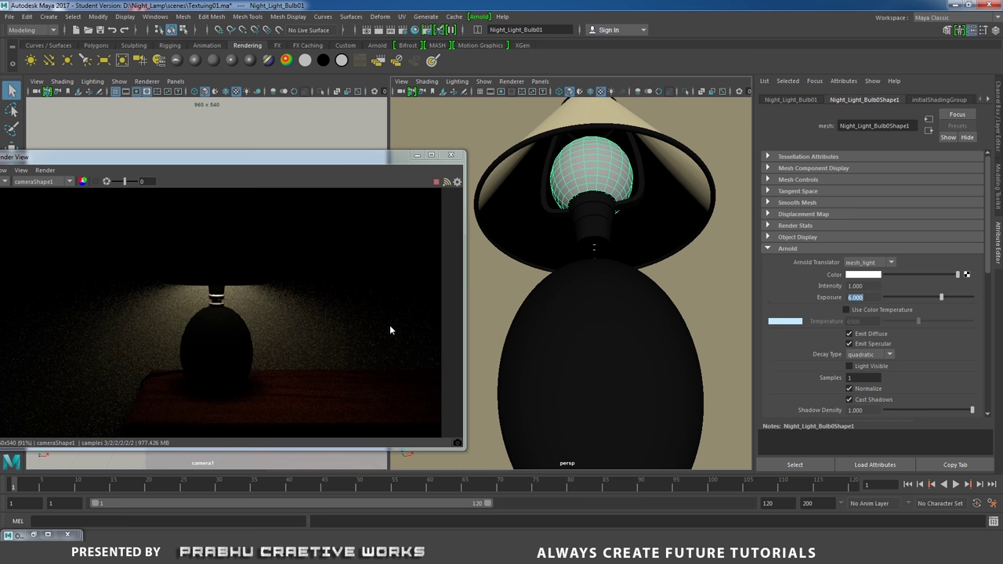
# Fit the rendered image in the render window, store a snapshot of it and bring the whole window into view
pyautogui.scroll(-2, 313, 311)
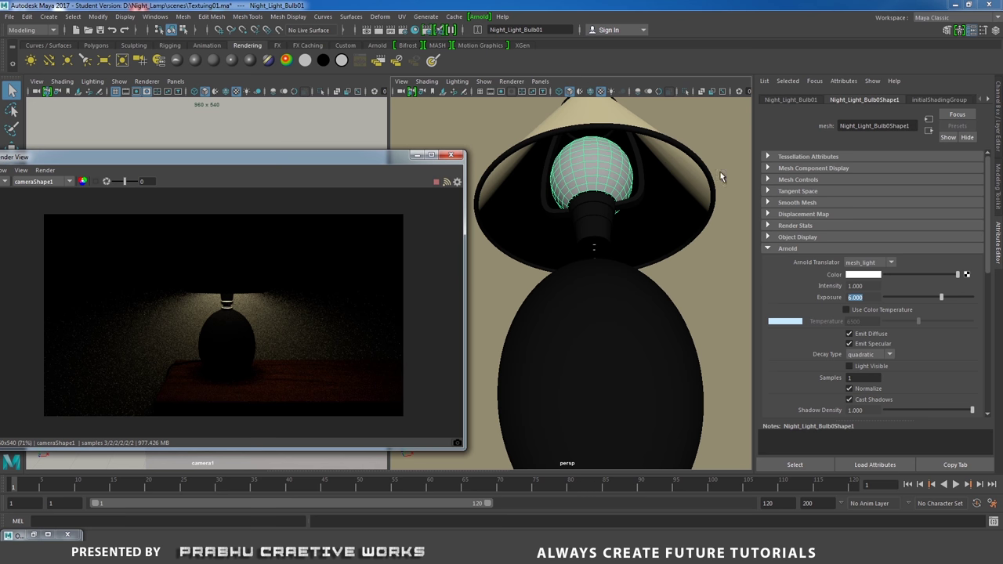
pyautogui.click(458, 445)
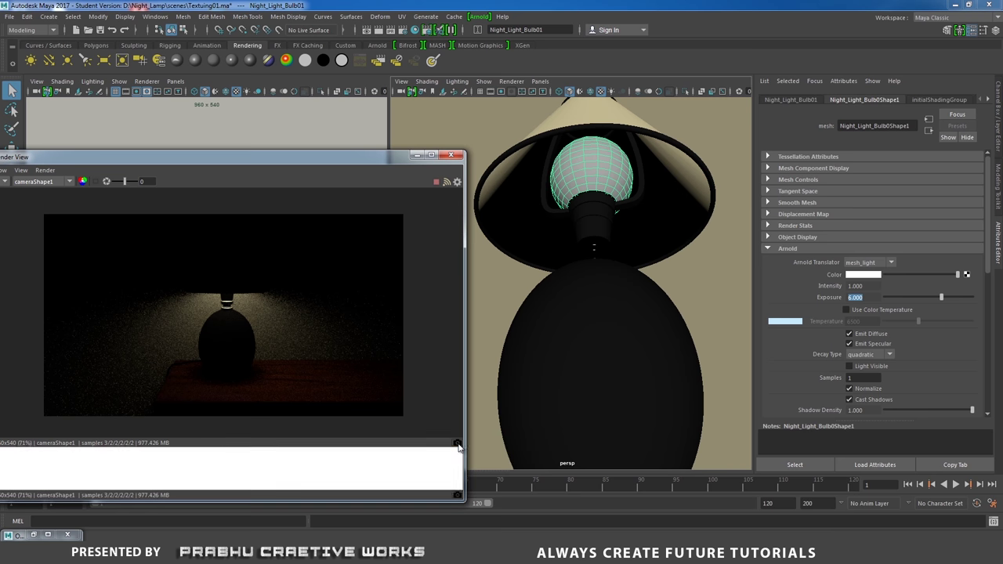
pyautogui.moveTo(284, 163); pyautogui.dragTo(360, 163)
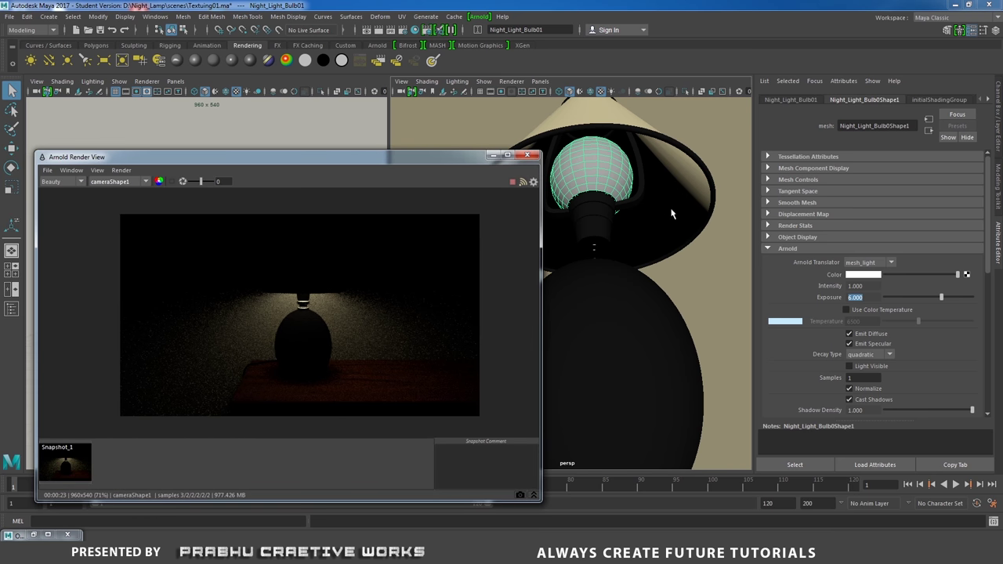
# Select the outer lampshade and set the diffuse Backlighting of its Outer_aiStandard5 material to 1
pyautogui.keyDown('alt'); pyautogui.moveTo(656, 134); pyautogui.dragTo(663, 161); pyautogui.keyUp('alt')
pyautogui.click(669, 167)
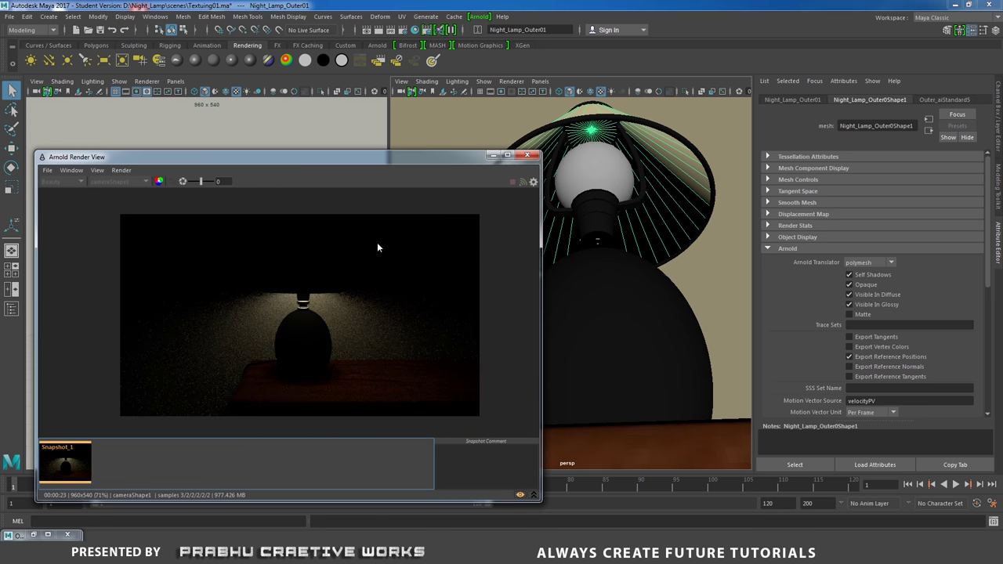
pyautogui.keyDown('alt'); pyautogui.moveTo(682, 188); pyautogui.dragTo(688, 222); pyautogui.keyUp('alt')
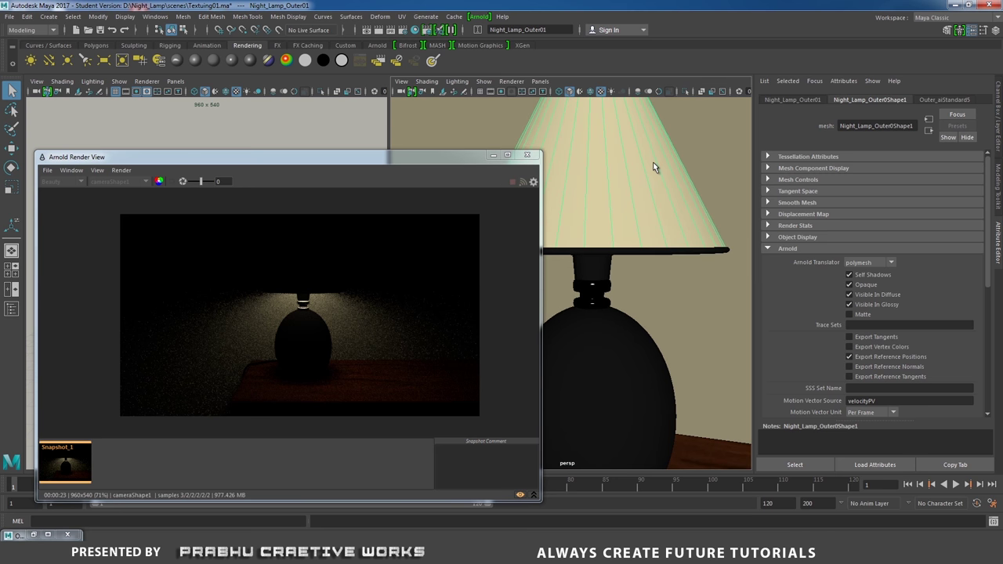
pyautogui.moveTo(654, 167); pyautogui.dragTo(639, 420, button='right')
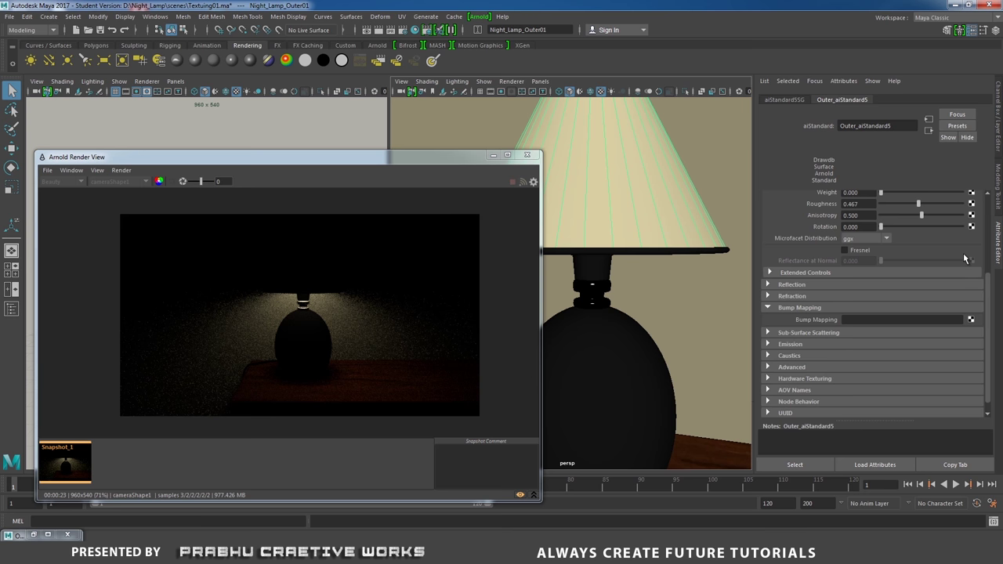
pyautogui.moveTo(987, 298); pyautogui.dragTo(993, 199)
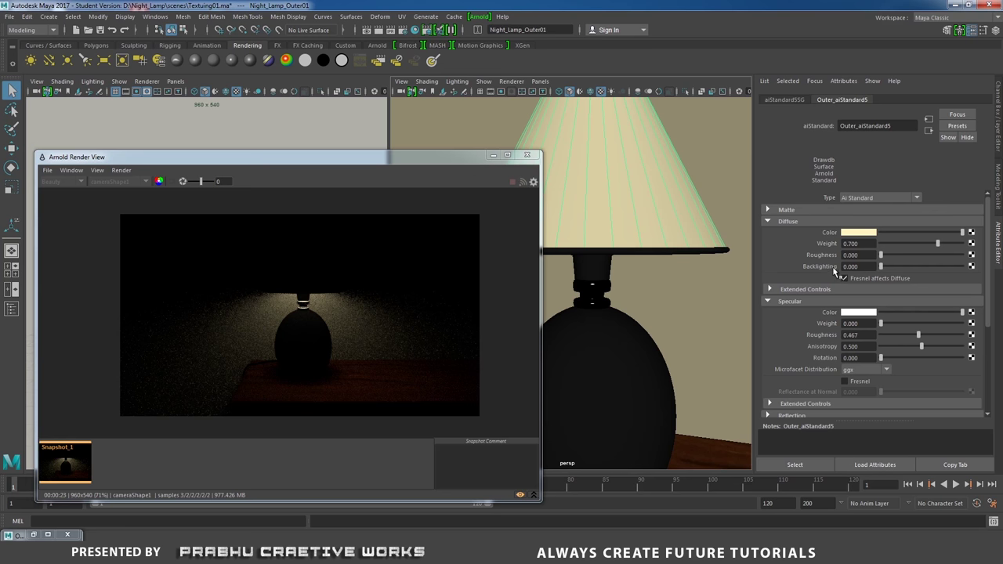
pyautogui.moveTo(868, 266); pyautogui.dragTo(794, 266)
pyautogui.write('1')
pyautogui.press('Return')
# Return to the live render, store a second snapshot with the backlit shade and compare it with the first snapshot
pyautogui.click(519, 496)
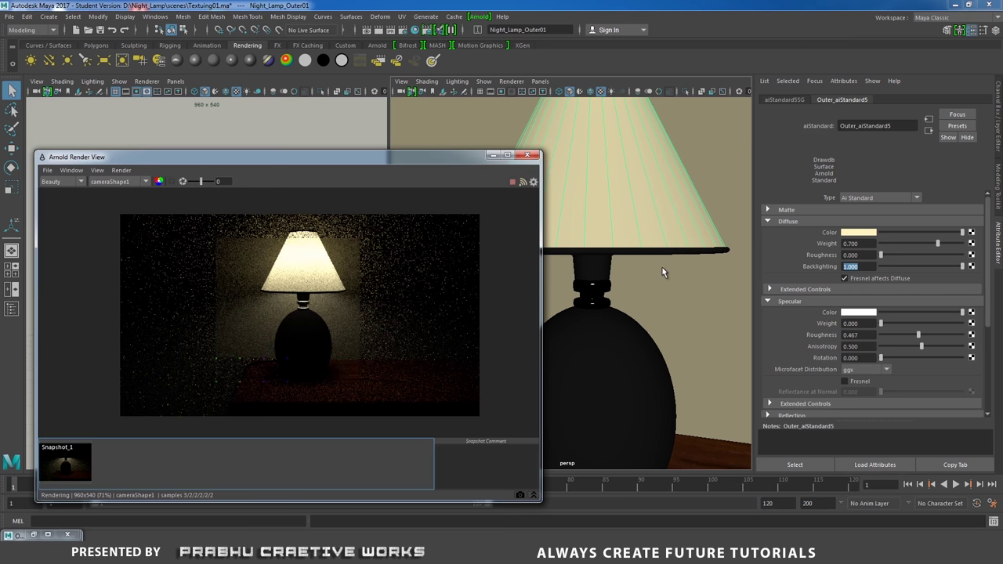
pyautogui.keyDown('alt'); pyautogui.moveTo(662, 267); pyautogui.dragTo(676, 194); pyautogui.keyUp('alt')
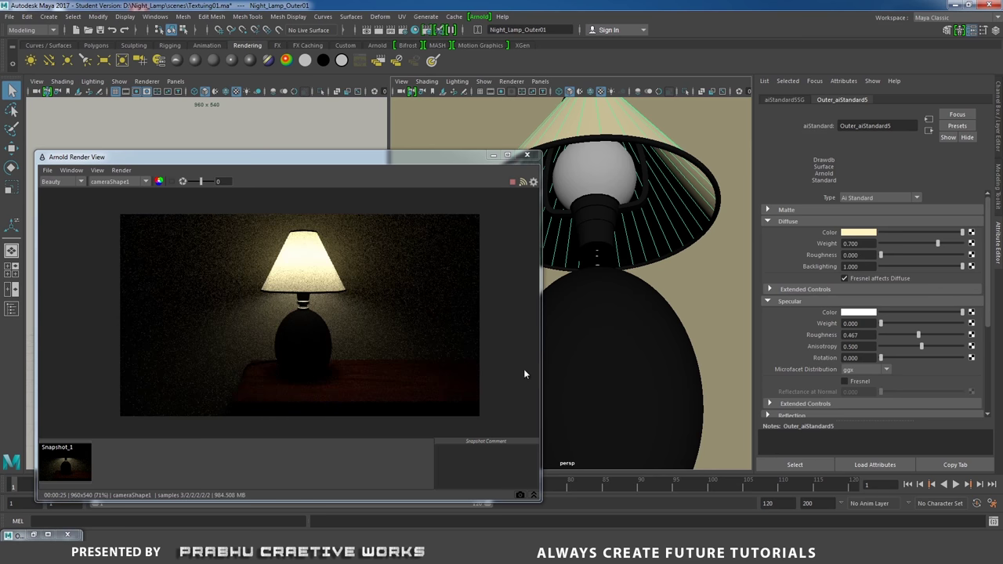
pyautogui.click(521, 498)
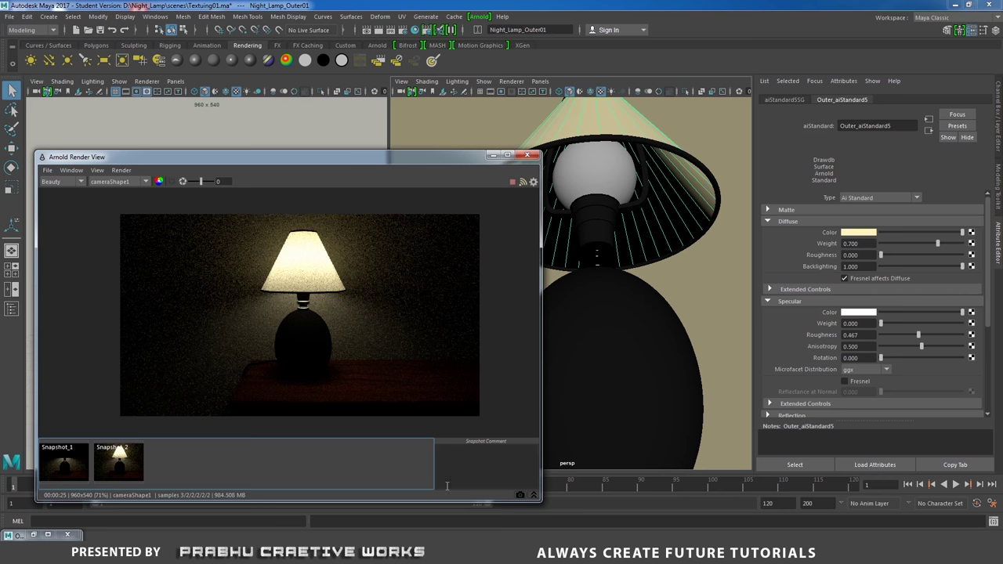
pyautogui.click(70, 463)
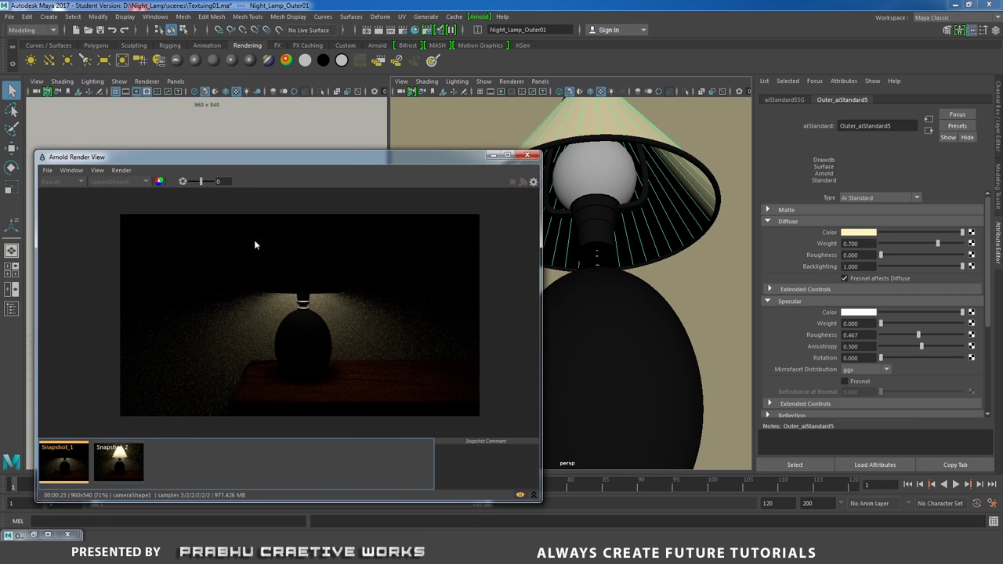
pyautogui.click(119, 471)
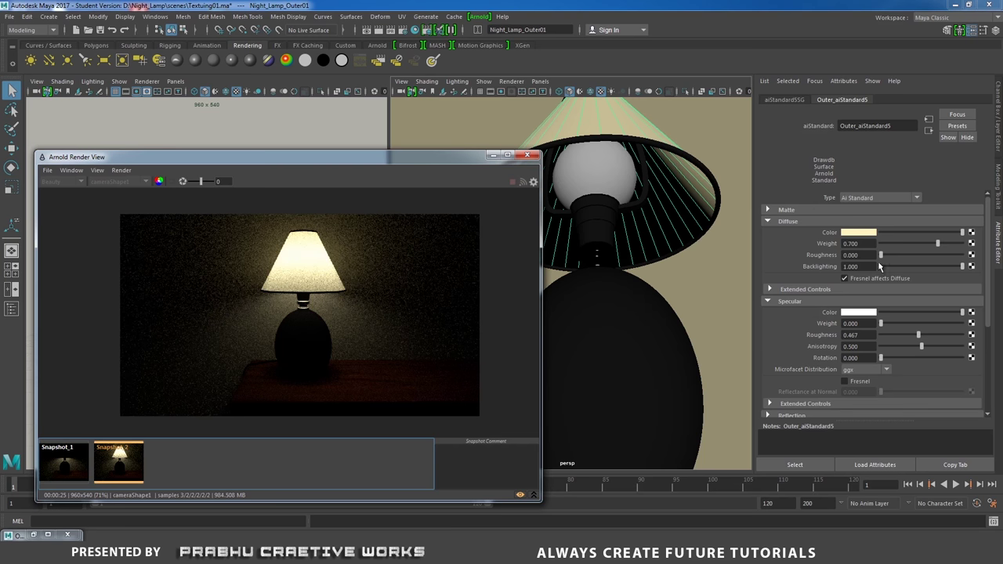
# Connect a 2D Fractal texture to the Bump Mapping of the outer lampshade's Outer_aiStandard5 material
pyautogui.moveTo(865, 265); pyautogui.dragTo(799, 270)
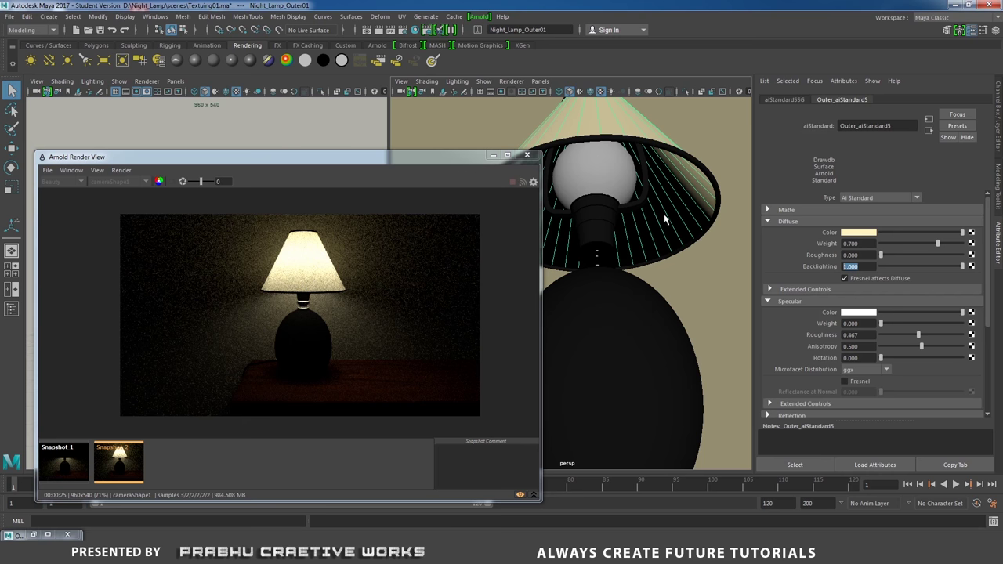
pyautogui.scroll(-3, 990, 294)
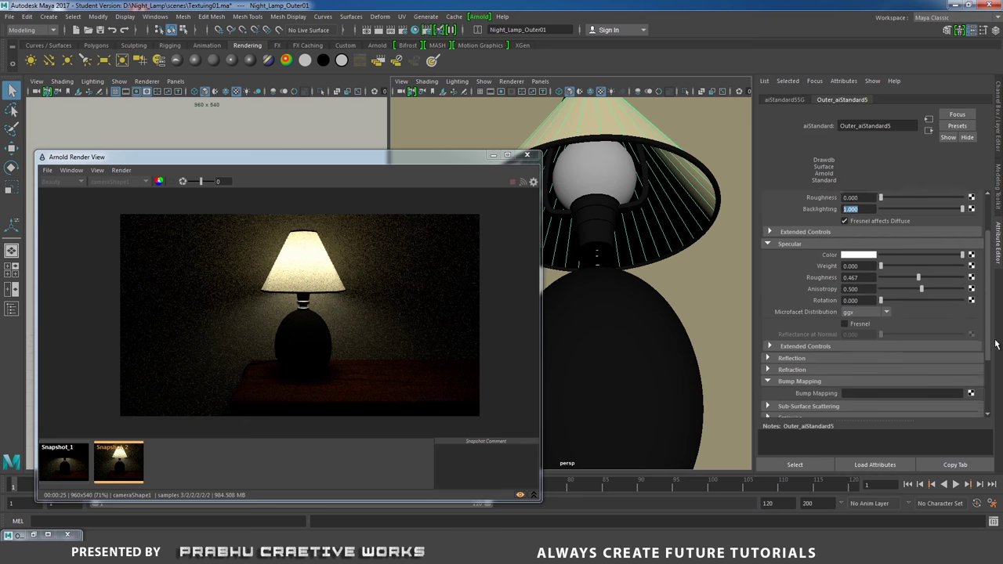
pyautogui.click(783, 295)
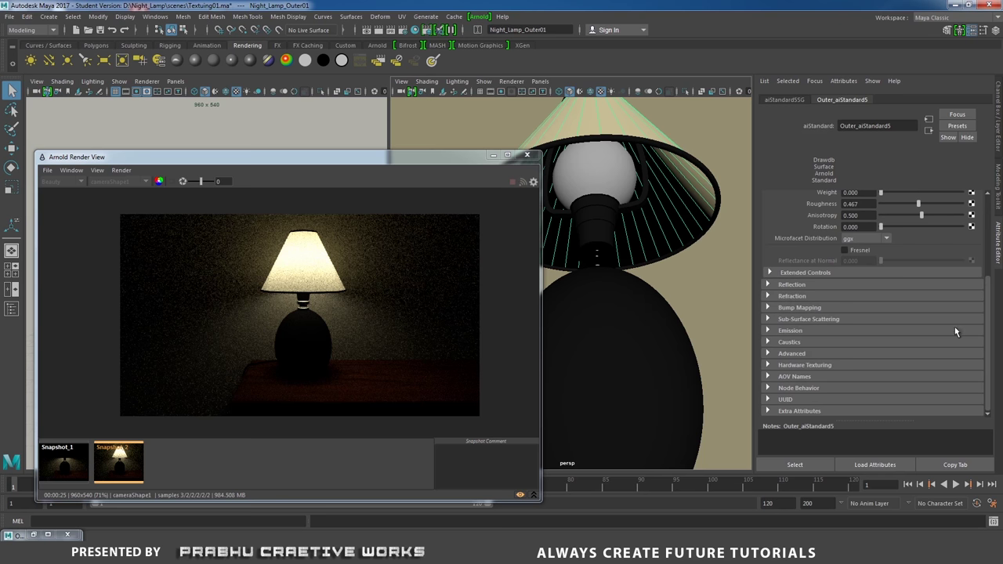
pyautogui.click(787, 308)
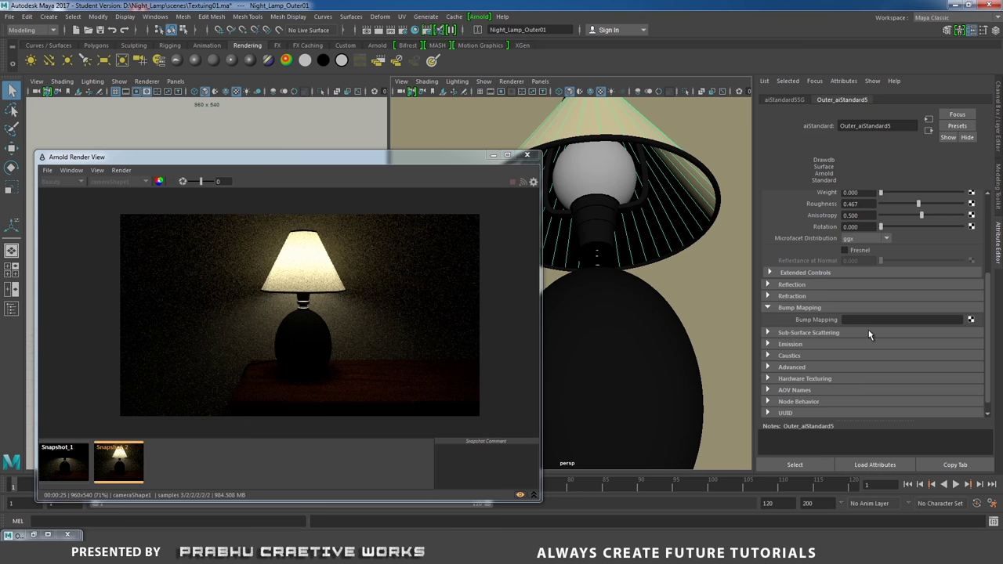
pyautogui.click(970, 321)
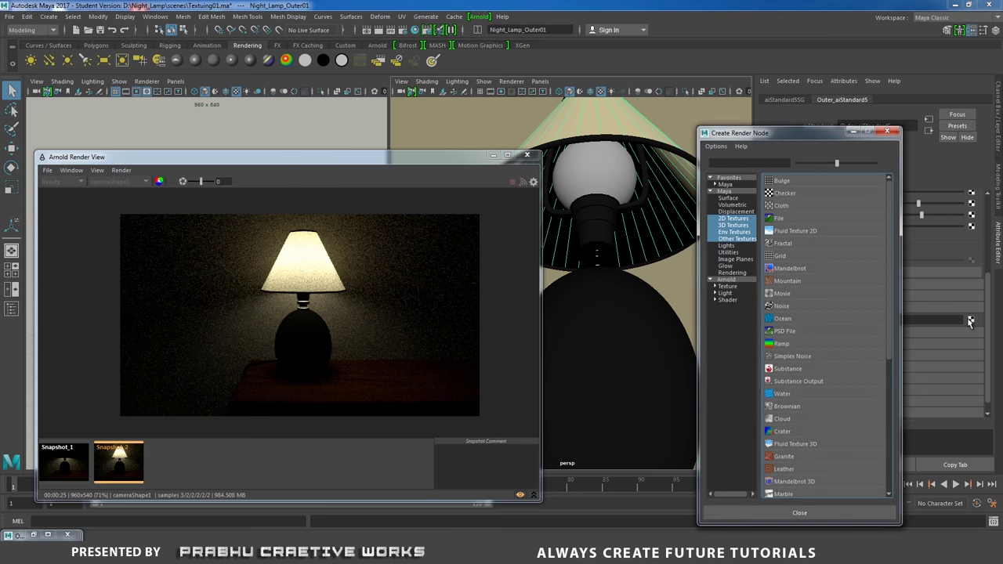
pyautogui.click(729, 218)
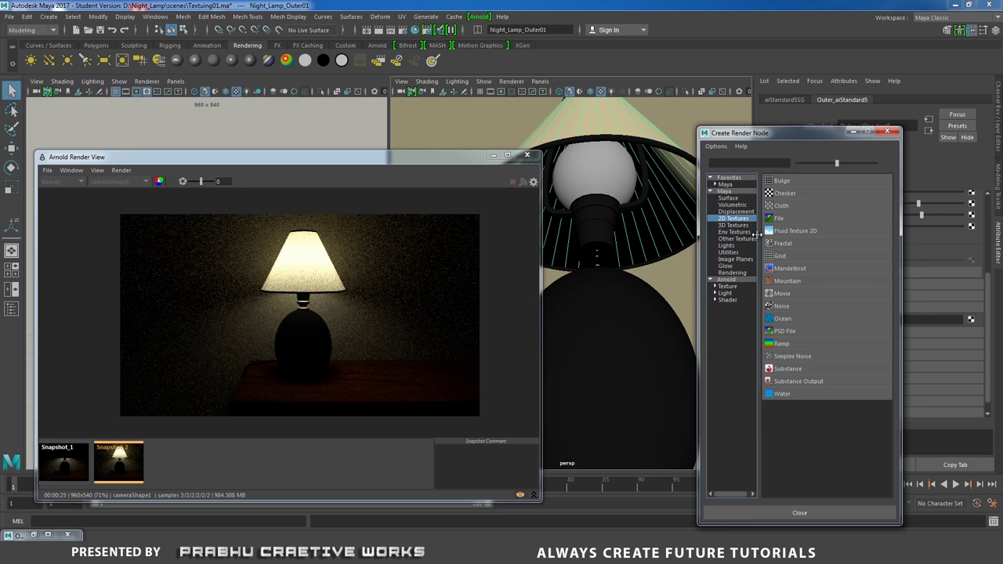
pyautogui.click(784, 243)
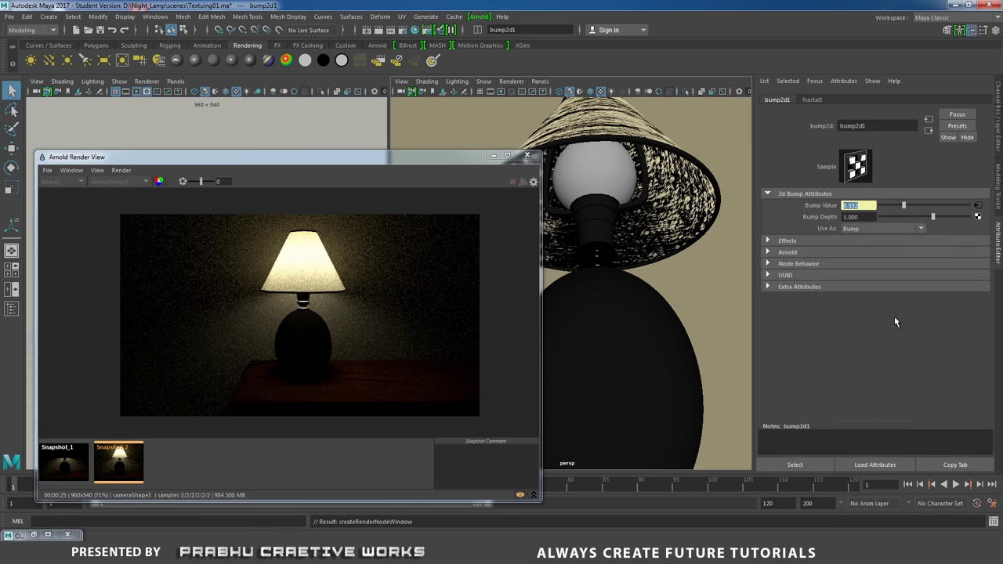
# Set the shade's bump depth to 0.2 and return to the live render to inspect the lampshade up close
pyautogui.click(866, 217)
pyautogui.write('0.2')
pyautogui.press('Return')
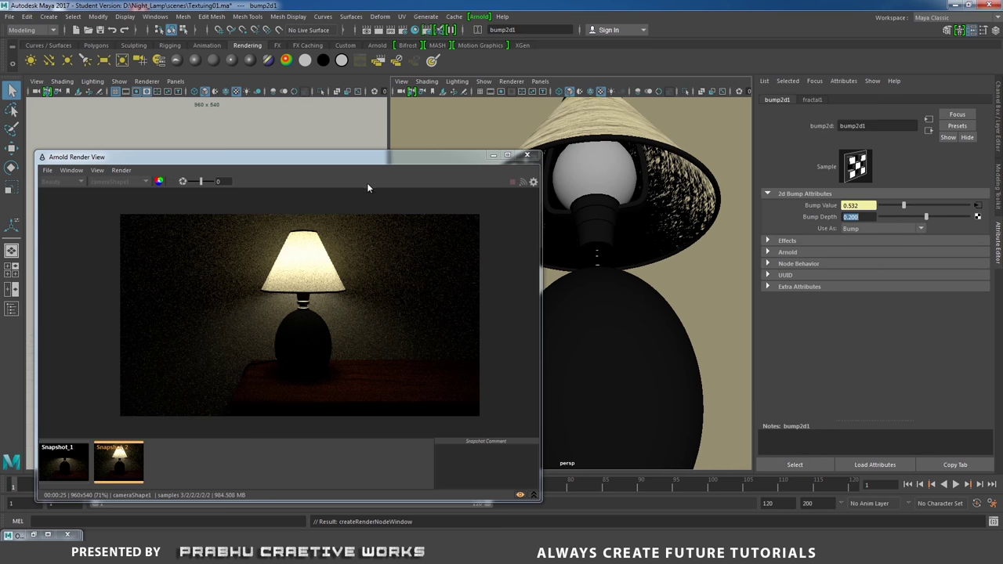
pyautogui.click(520, 496)
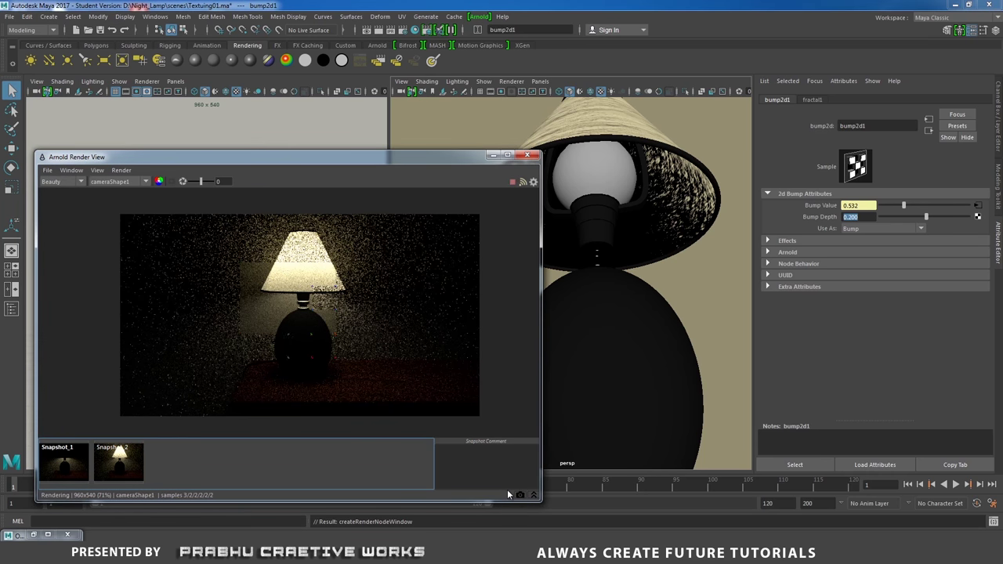
pyautogui.scroll(6, 398, 282)
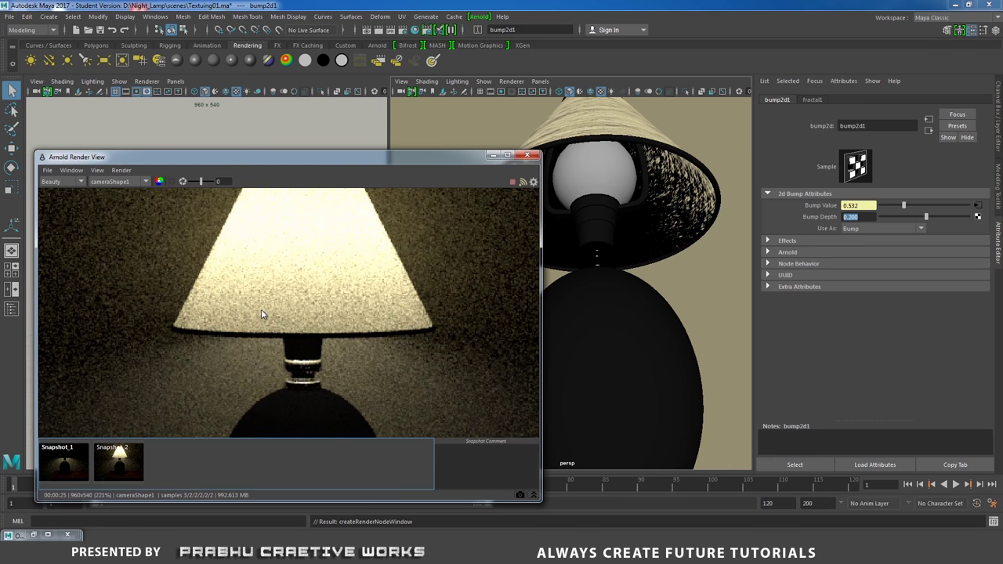
# Lower the shade's bump depth to 0.1 and check the updated render, both close up and as a whole frame
pyautogui.moveTo(868, 217); pyautogui.dragTo(804, 222)
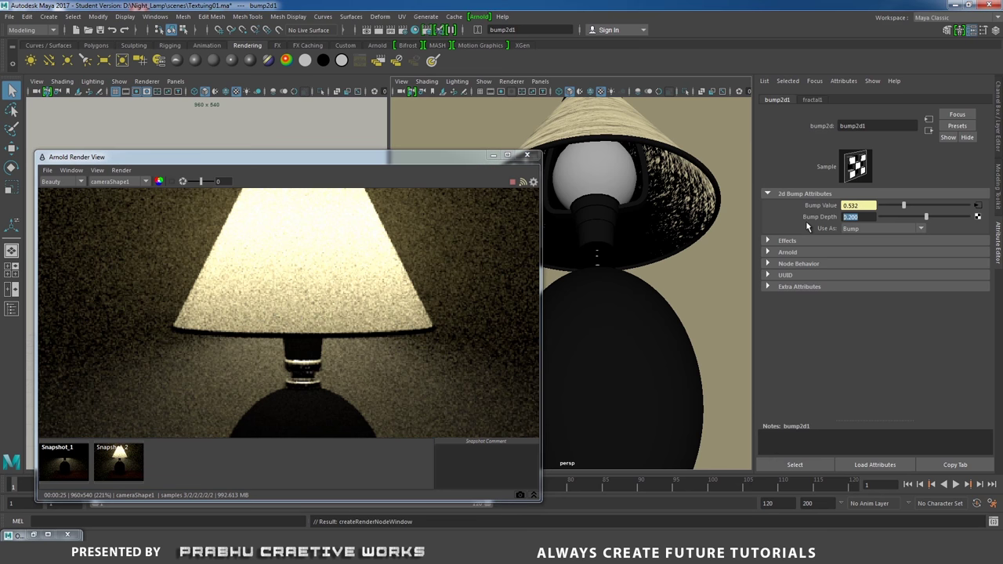
pyautogui.write('0.1')
pyautogui.press('Return')
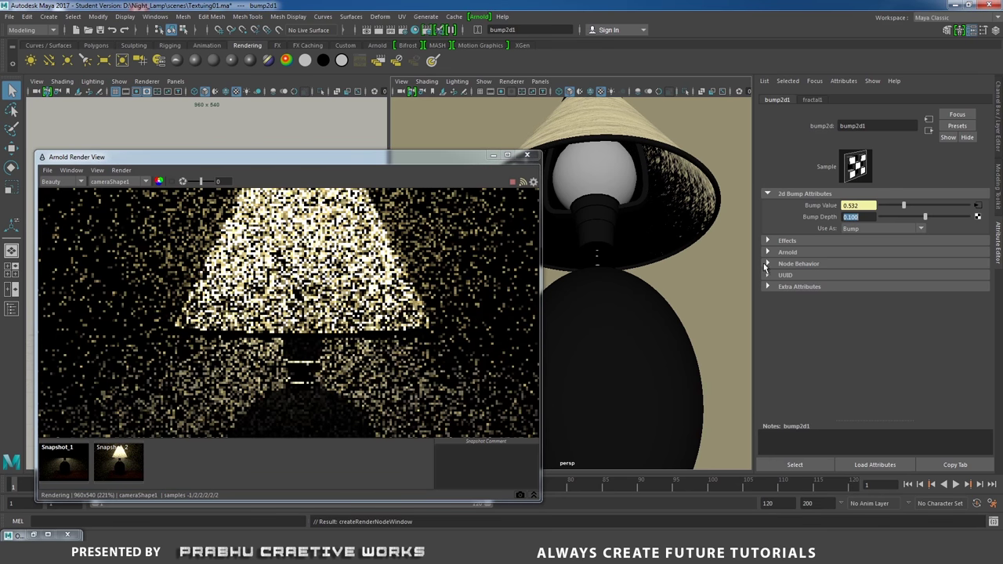
pyautogui.scroll(-3, 240, 313)
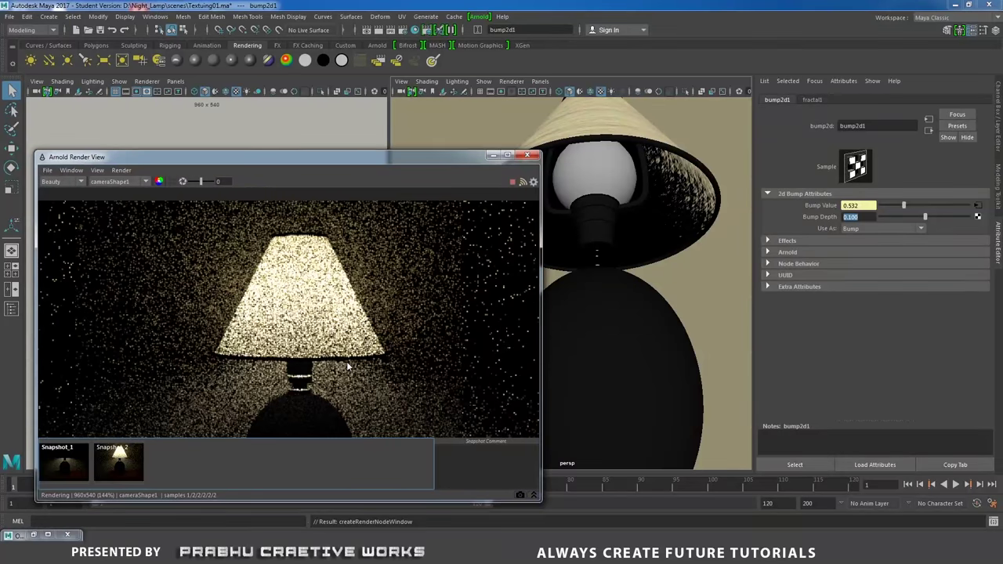
pyautogui.scroll(4, 501, 387)
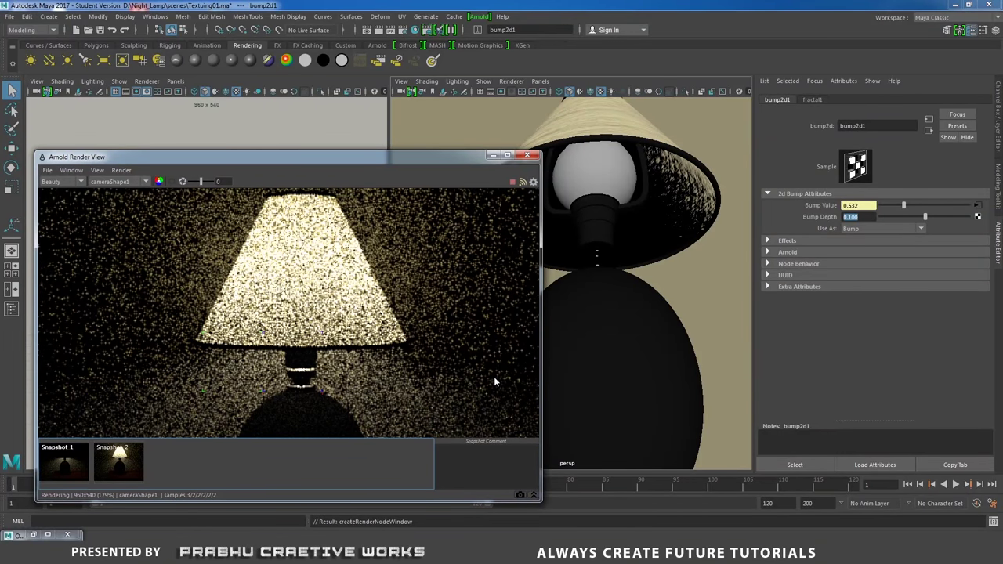
pyautogui.scroll(-3, 160, 298)
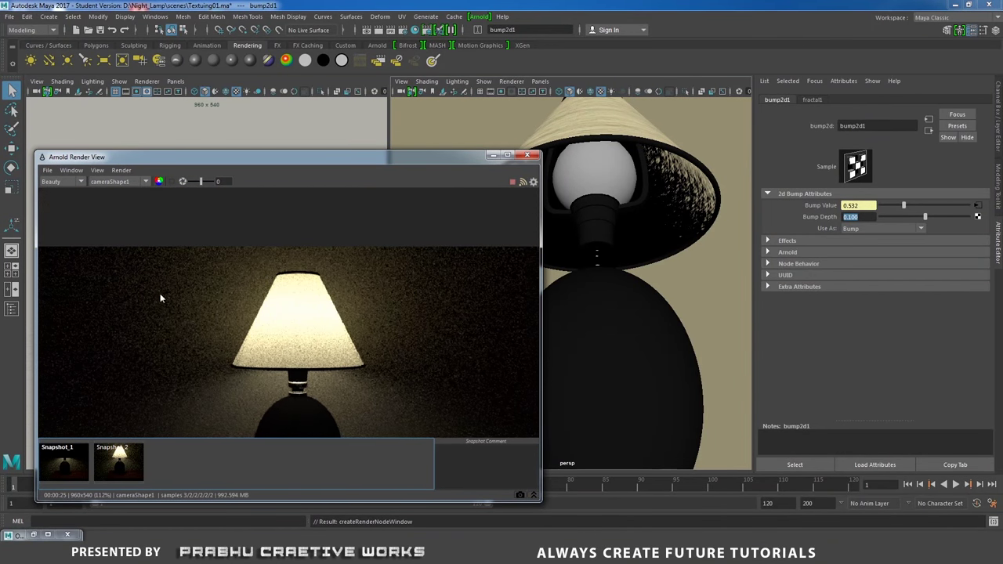
pyautogui.scroll(-2, 160, 298)
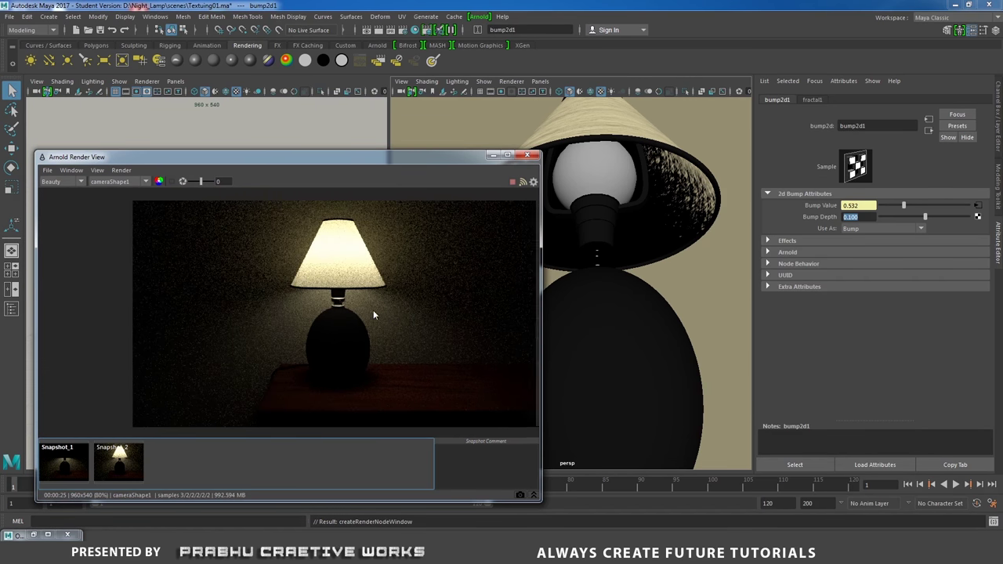
pyautogui.moveTo(442, 325); pyautogui.dragTo(408, 324, button='middle')
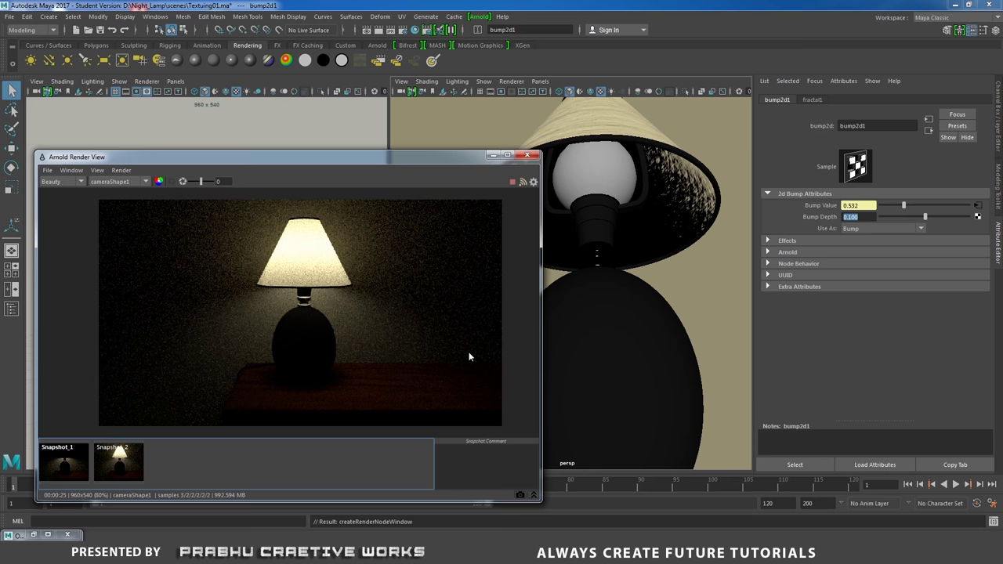
# Open the black_aiStandard2 material of the lamp base and store a snapshot of the current render
pyautogui.click(654, 310)
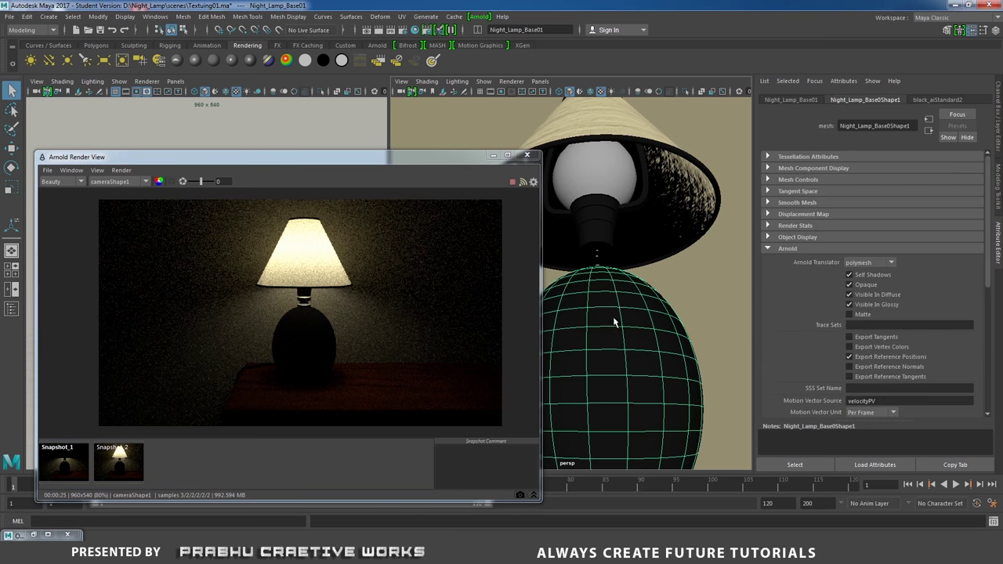
pyautogui.moveTo(613, 322); pyautogui.dragTo(627, 506, button='right')
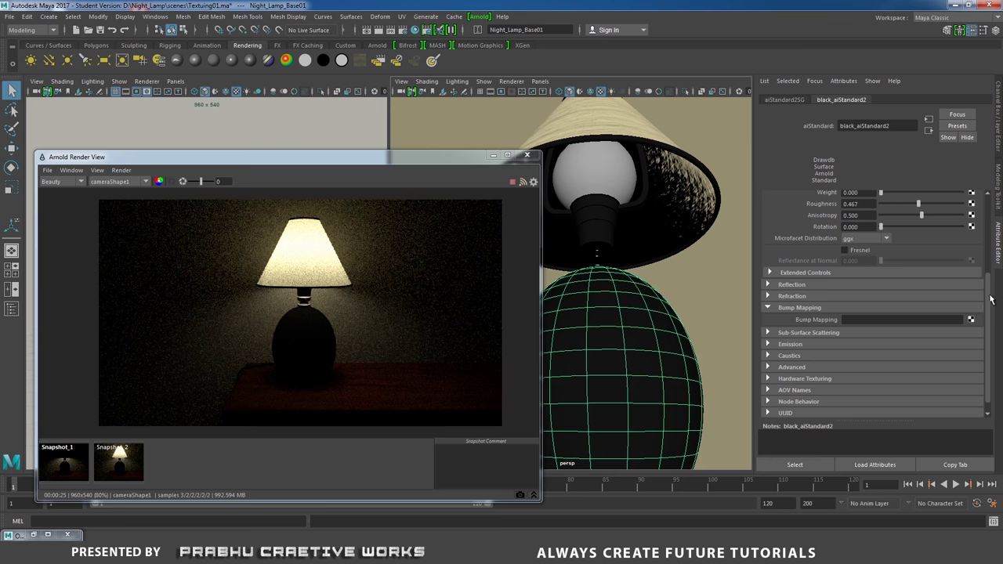
pyautogui.moveTo(993, 297); pyautogui.dragTo(997, 196)
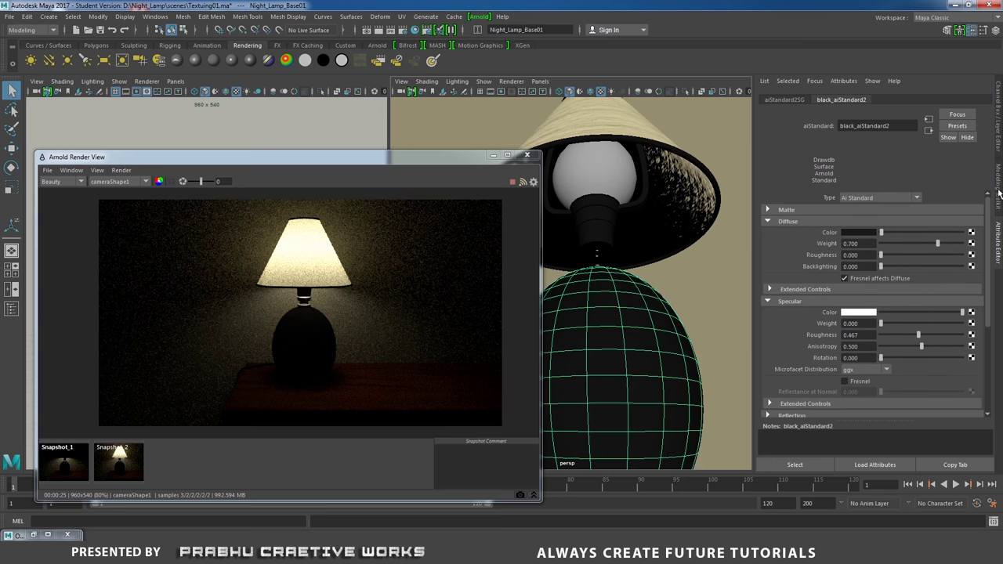
pyautogui.click(520, 495)
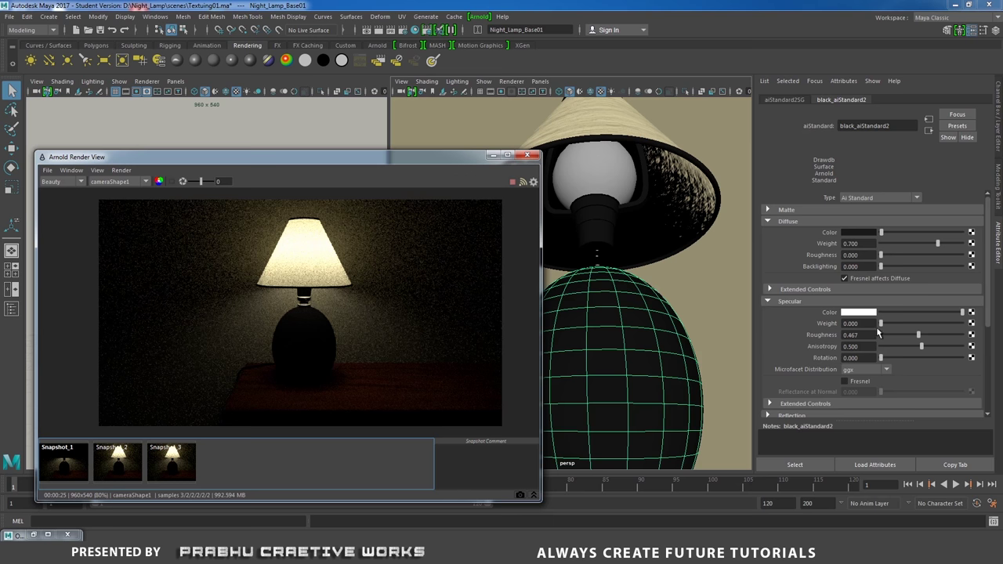
# Set the base material's specular weight to 0.2 and its specular roughness to 0.4
pyautogui.moveTo(881, 323); pyautogui.dragTo(781, 325)
pyautogui.write('0.2')
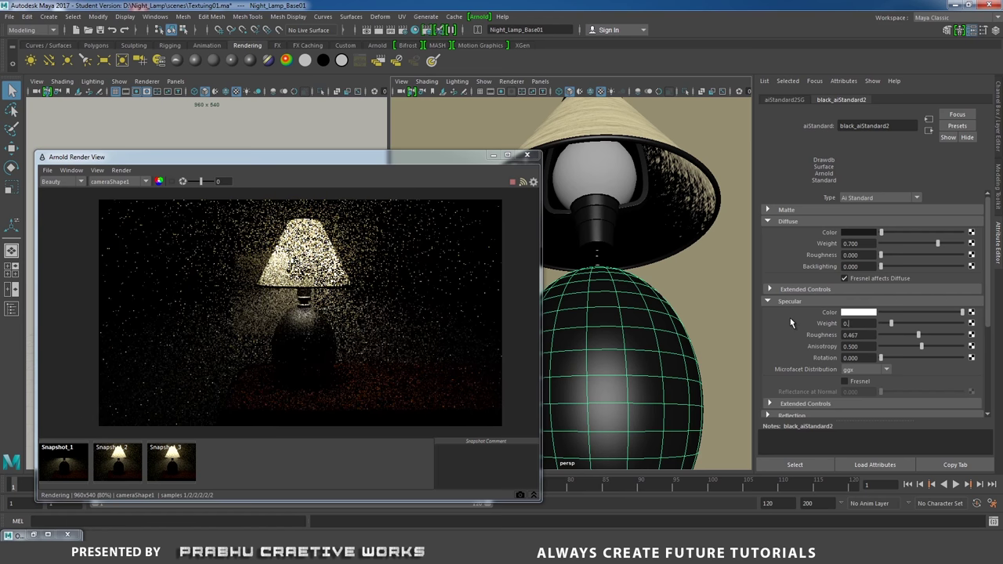
pyautogui.press('Return')
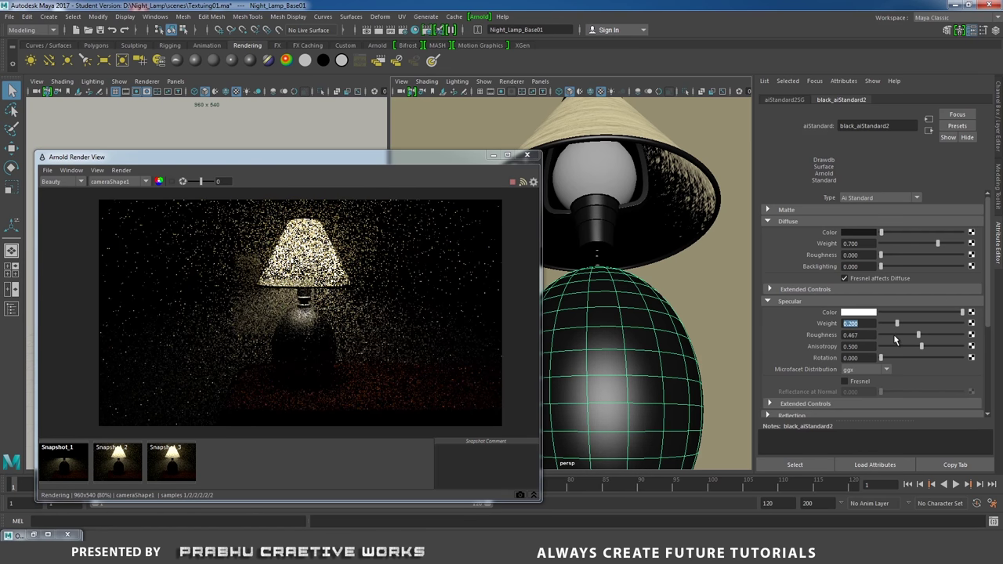
pyautogui.click(898, 335)
pyautogui.moveTo(898, 336); pyautogui.dragTo(809, 334)
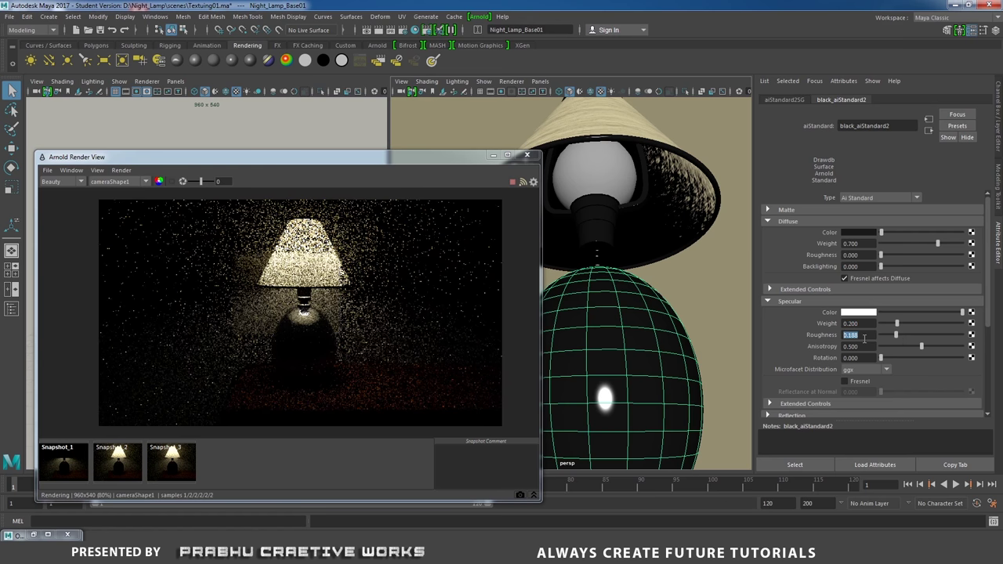
pyautogui.write('0.3')
pyautogui.press('Return')
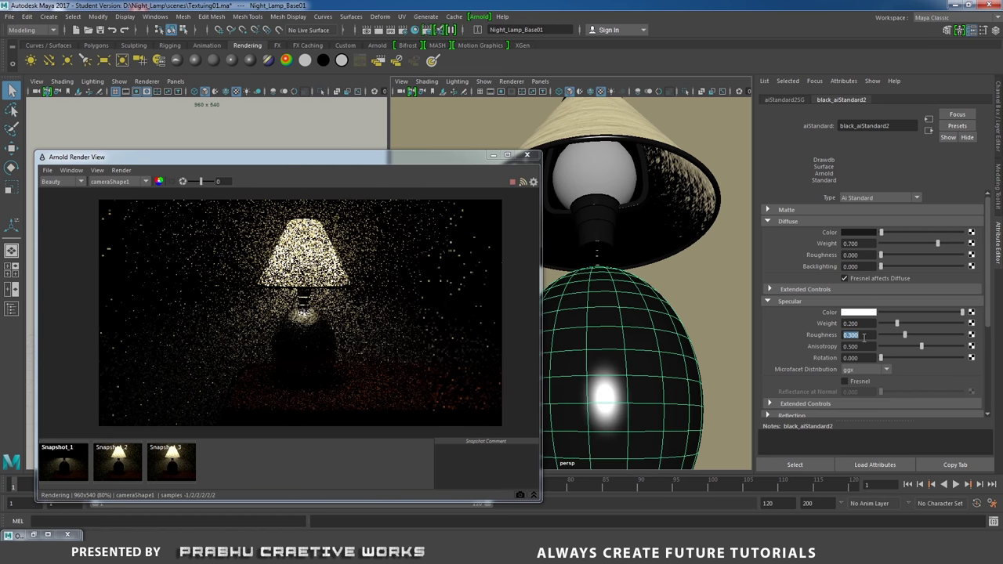
pyautogui.write('0.4')
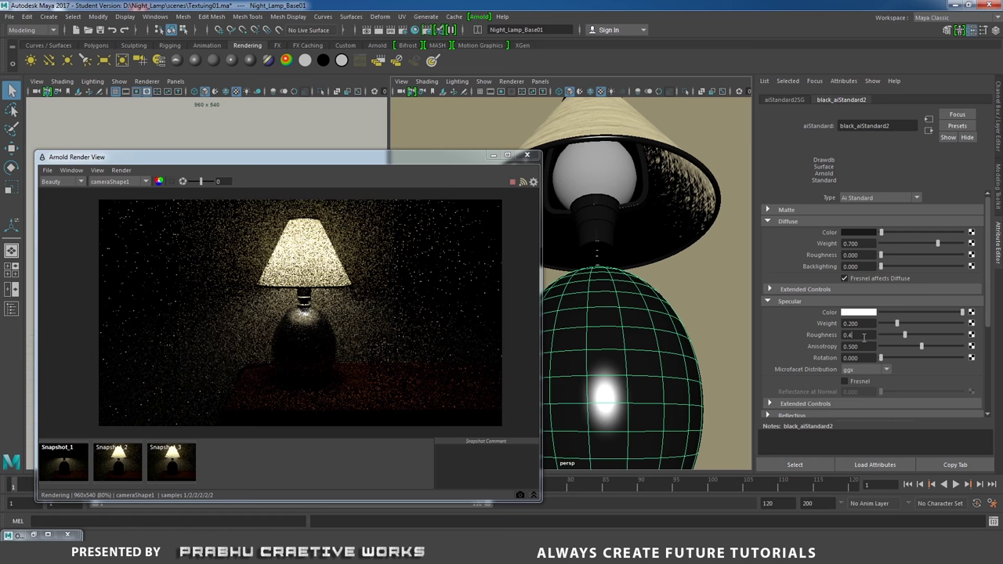
pyautogui.press('Return')
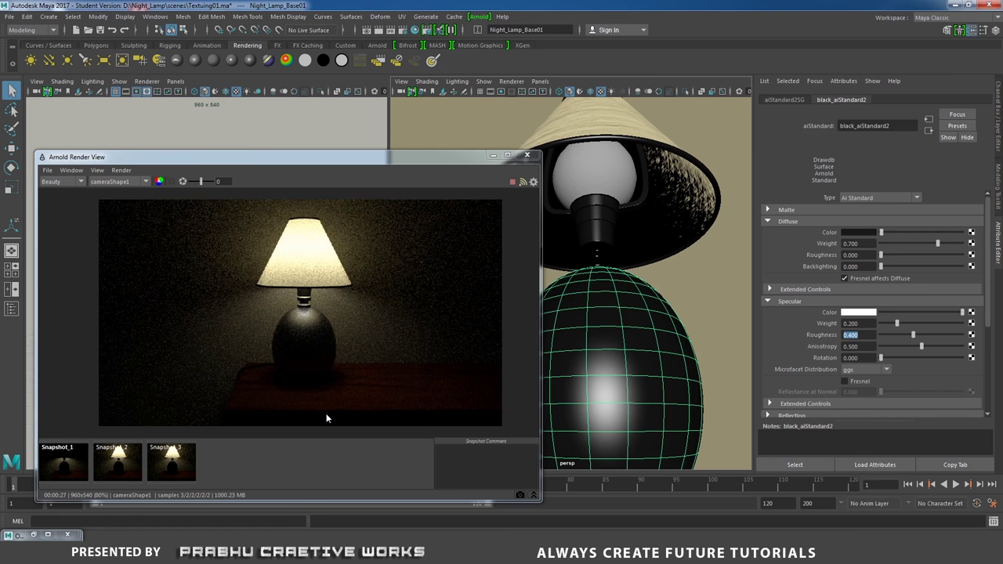
# Store a snapshot of the render with the specular base and compare it with the third snapshot
pyautogui.click(521, 498)
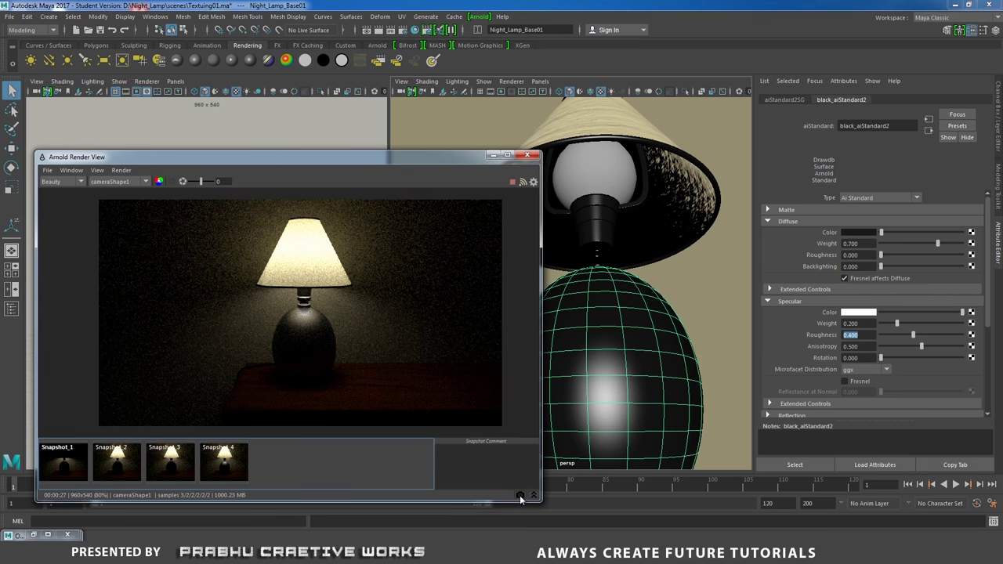
pyautogui.click(181, 460)
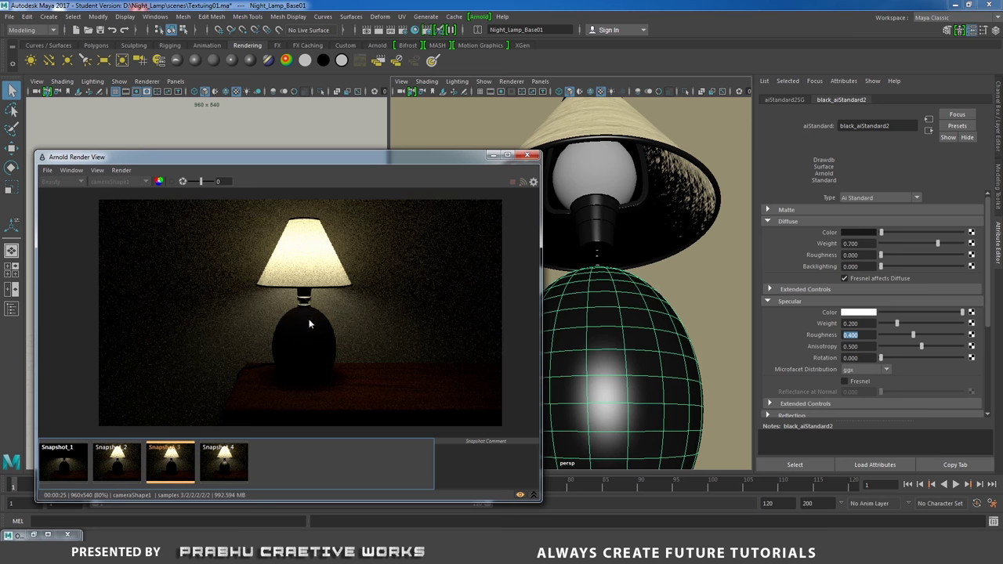
pyautogui.click(222, 465)
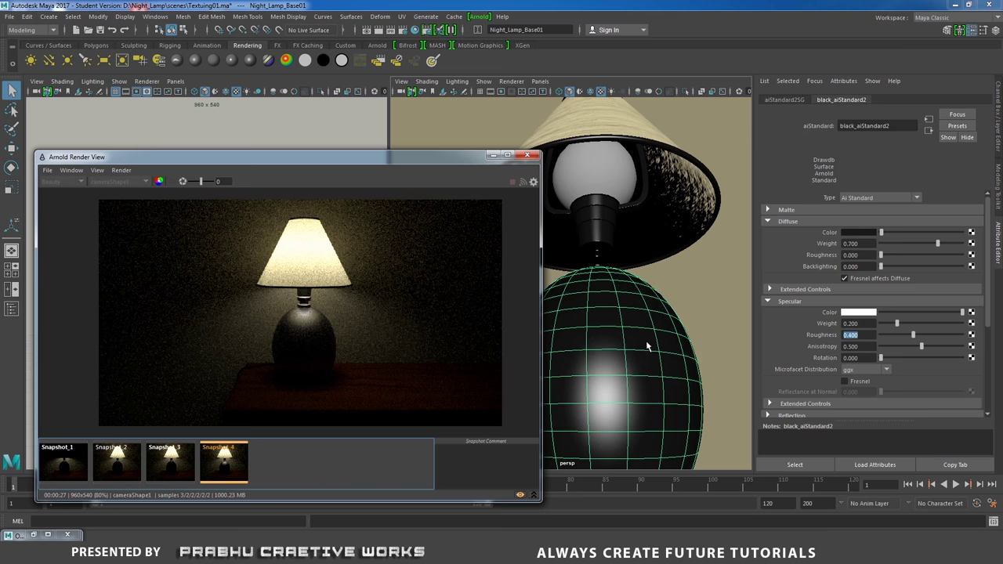
# Select the lamp's power wire on the table and open the attributes of its wire_aiStandard4 material
pyautogui.keyDown('alt'); pyautogui.moveTo(624, 381); pyautogui.dragTo(768, 293); pyautogui.keyUp('alt')
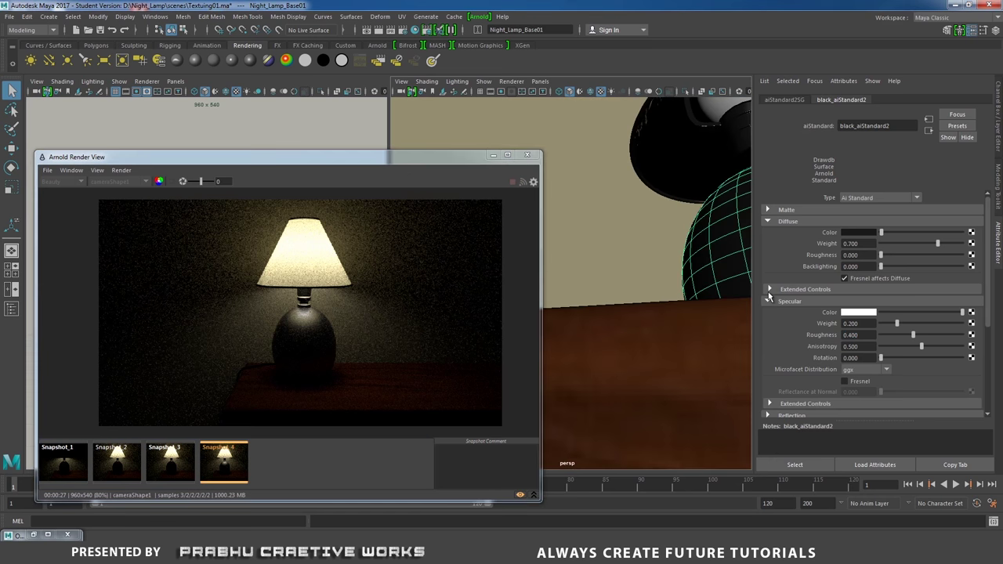
pyautogui.keyDown('alt'); pyautogui.moveTo(649, 328); pyautogui.dragTo(663, 354); pyautogui.keyUp('alt')
pyautogui.keyDown('alt'); pyautogui.moveTo(663, 354); pyautogui.dragTo(660, 344, button='middle'); pyautogui.keyUp('alt')
pyautogui.keyDown('alt'); pyautogui.moveTo(661, 343); pyautogui.dragTo(602, 334); pyautogui.keyUp('alt')
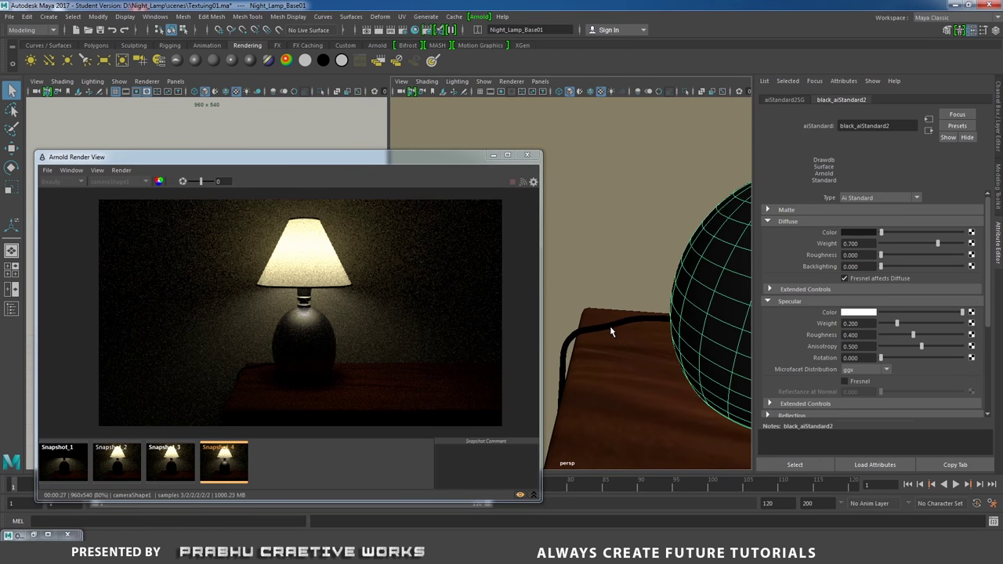
pyautogui.click(609, 330)
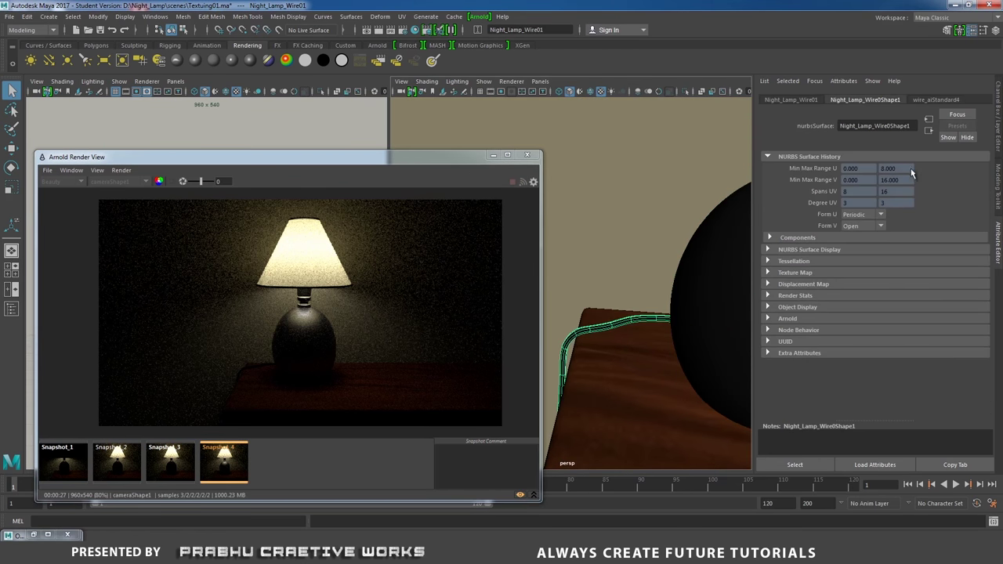
pyautogui.rightClick(620, 320)
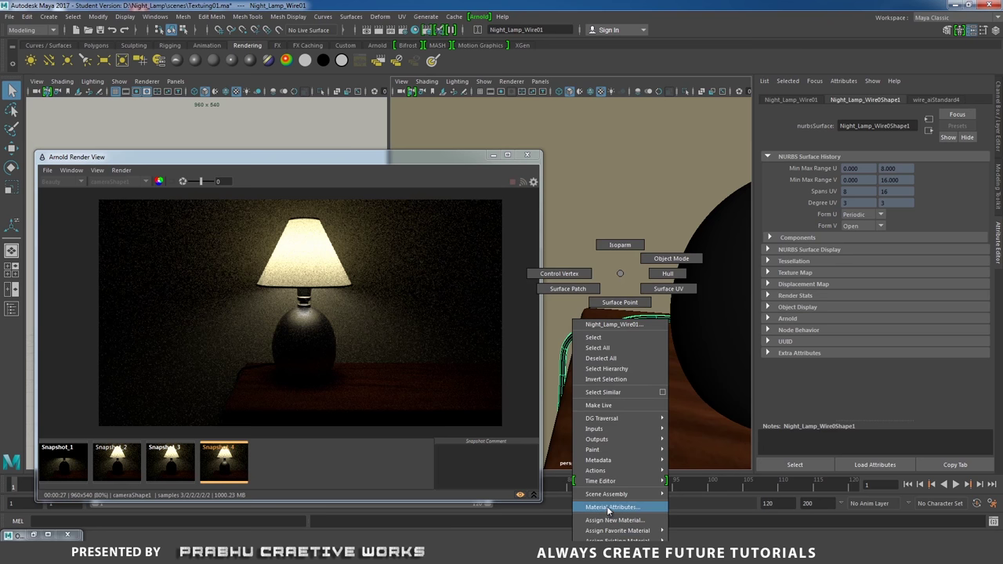
pyautogui.click(611, 507)
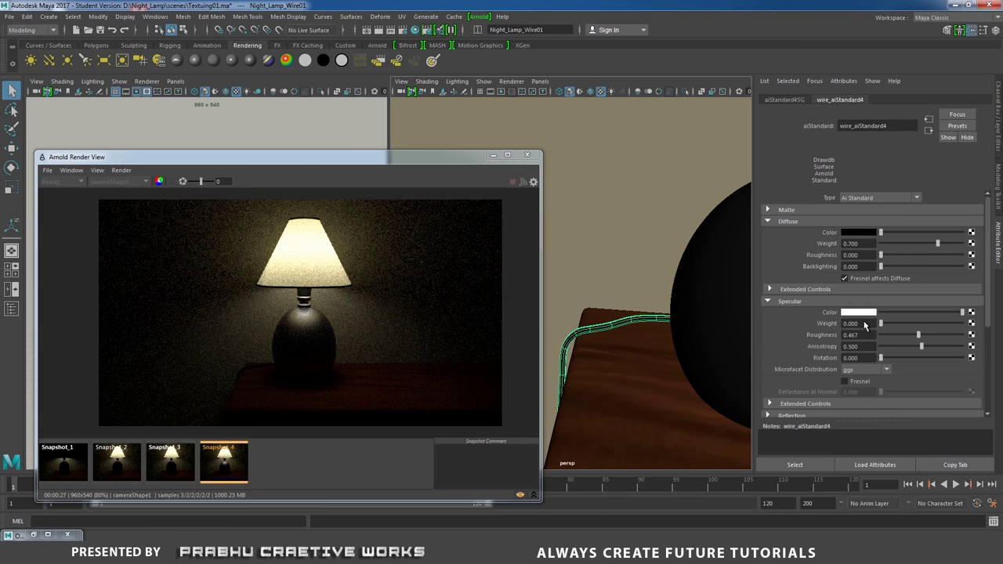
# Set the wire material's specular weight to 0.1 and its specular roughness to 0.5
pyautogui.moveTo(861, 322); pyautogui.dragTo(822, 321)
pyautogui.write('0.1')
pyautogui.press('Tab')
pyautogui.write('0.5')
pyautogui.press('Return')
# Return to the live render, check the wire up close and in the whole frame, and store a snapshot
pyautogui.click(519, 496)
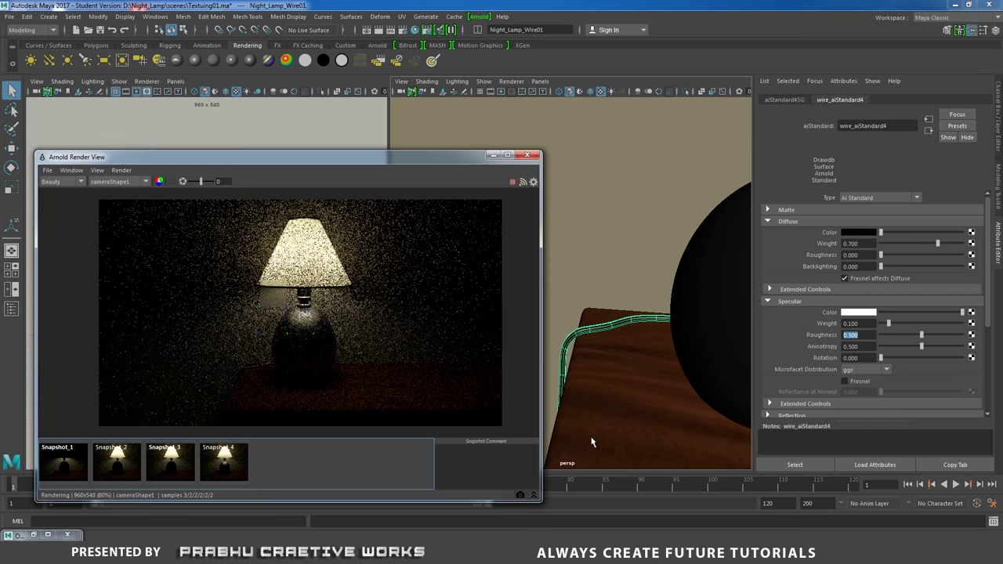
pyautogui.scroll(5, 231, 349)
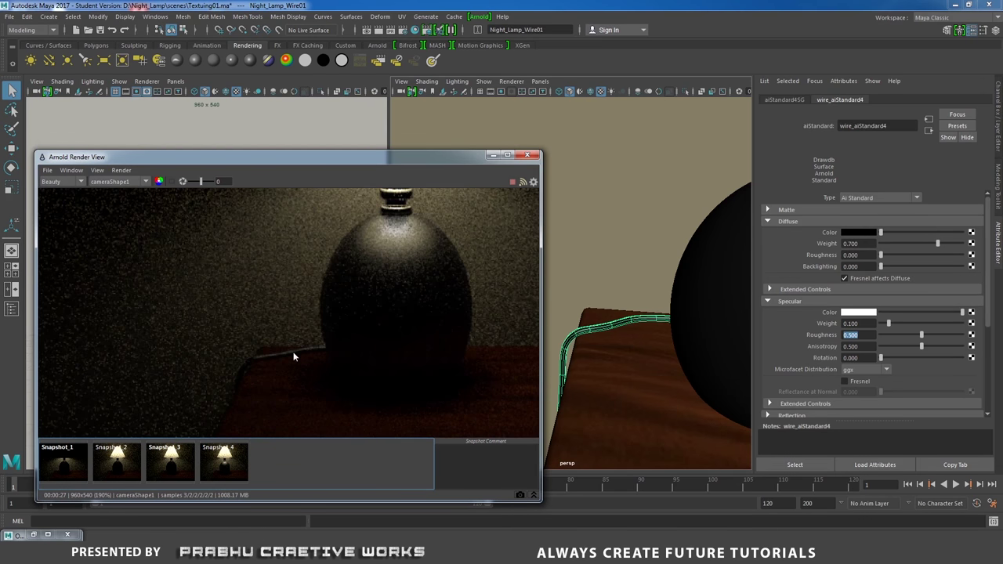
pyautogui.scroll(-5, 245, 368)
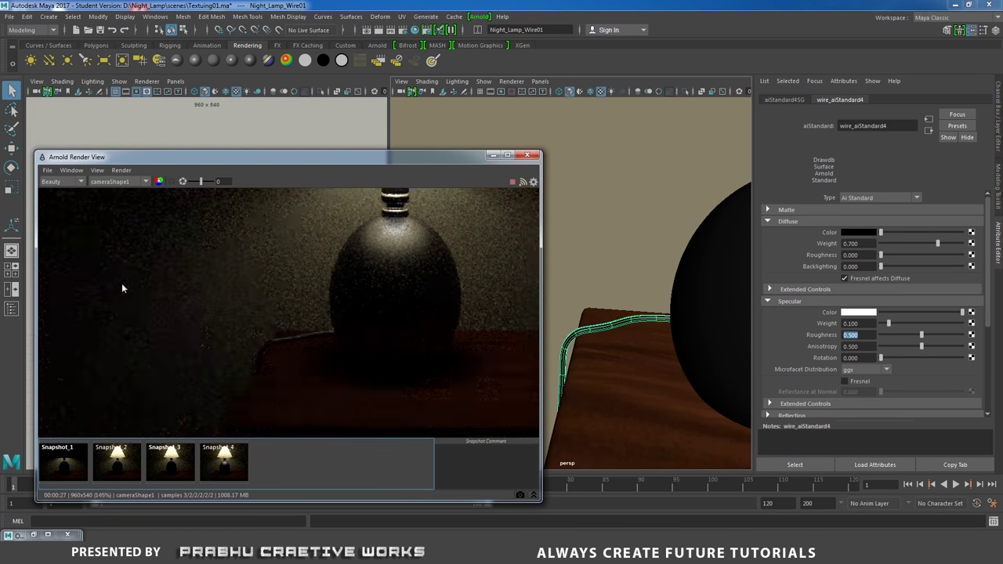
pyautogui.moveTo(317, 288); pyautogui.dragTo(265, 308, button='middle')
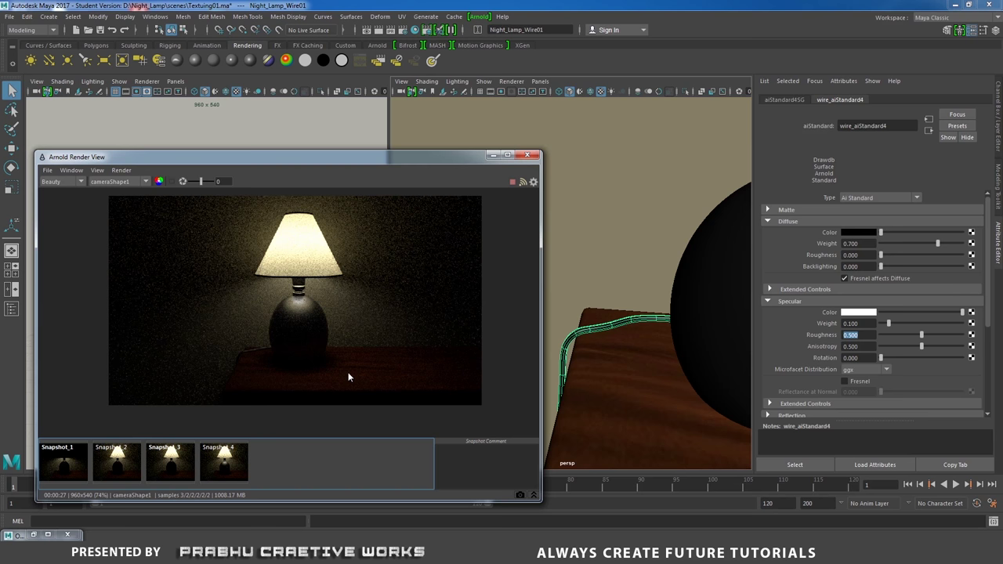
pyautogui.click(521, 495)
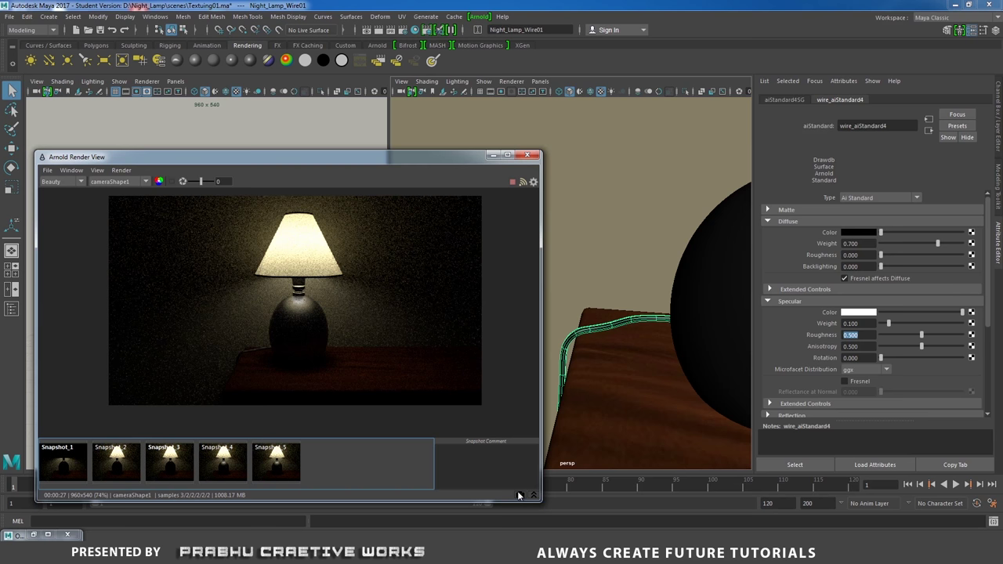
# Select the wooden box under the lamp and open its Wooden_Box_aiStandard1 material attributes
pyautogui.keyDown('alt'); pyautogui.moveTo(675, 406); pyautogui.dragTo(439, 318, button='right'); pyautogui.keyUp('alt')
pyautogui.keyDown('alt'); pyautogui.moveTo(593, 338); pyautogui.dragTo(668, 318); pyautogui.keyUp('alt')
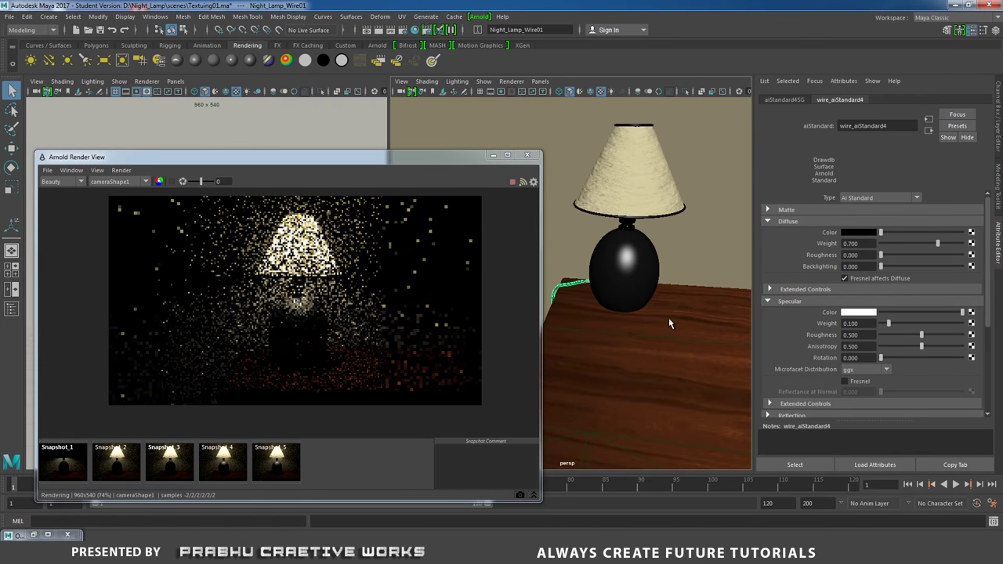
pyautogui.click(670, 317)
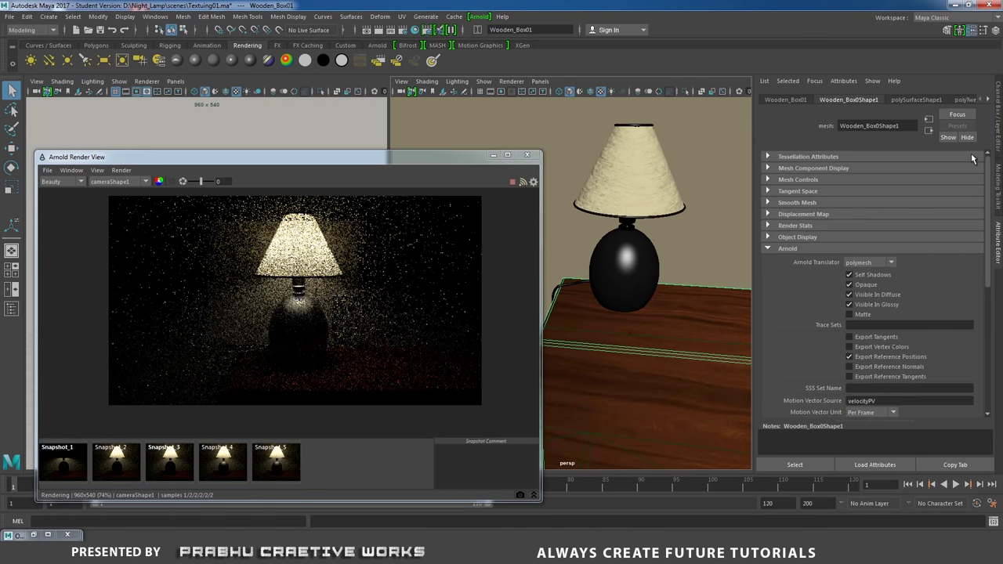
pyautogui.moveTo(718, 253); pyautogui.dragTo(710, 507, button='right')
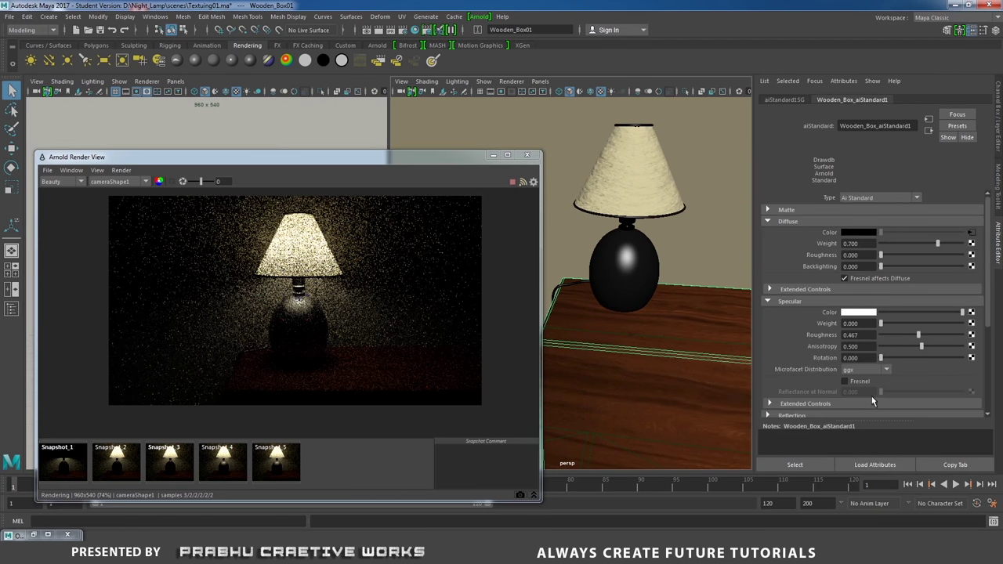
# Set the wooden box material's specular weight to 0.3 and its specular roughness to 0.6
pyautogui.click(870, 324)
pyautogui.write('0.')
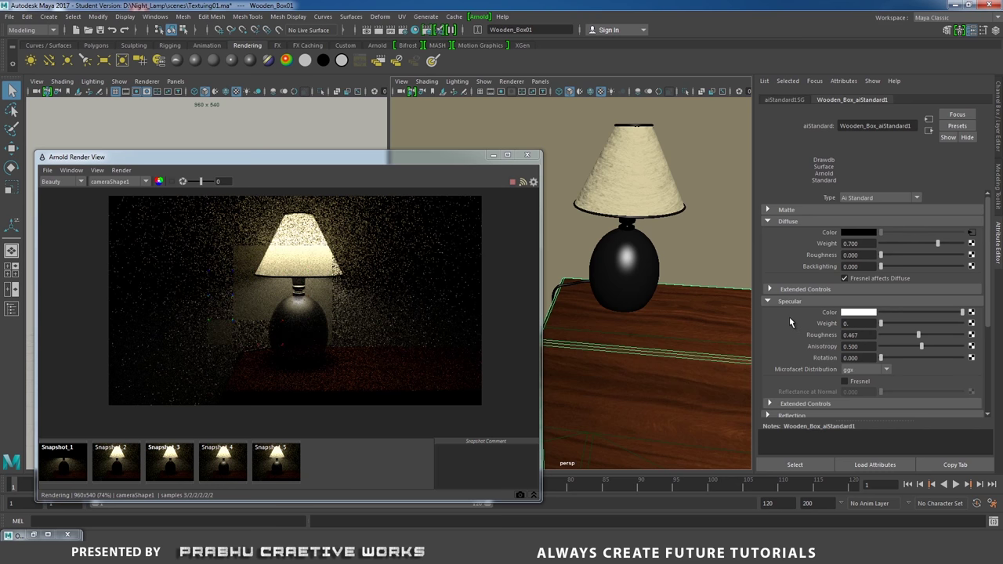
pyautogui.write('300')
pyautogui.press('Return')
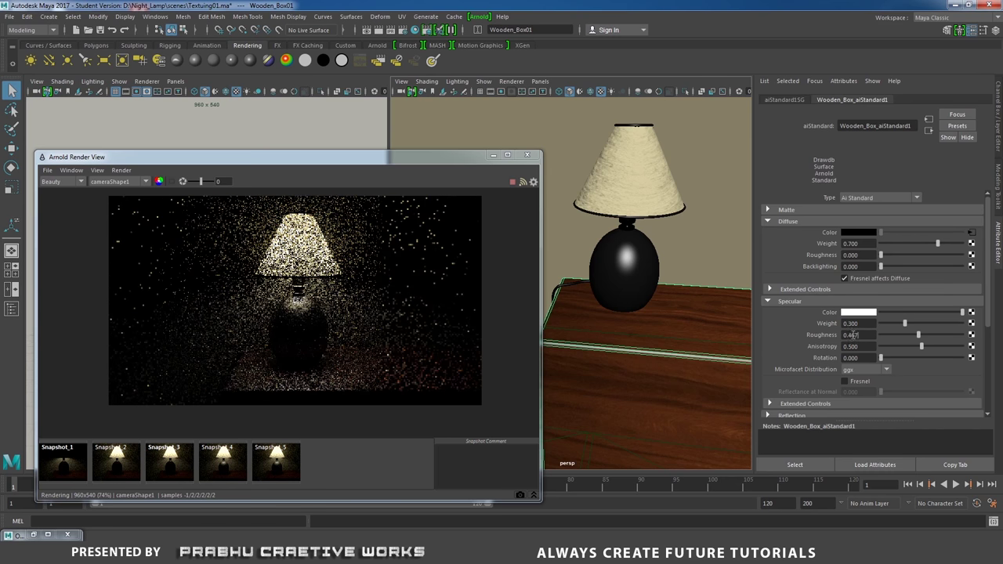
pyautogui.click(850, 334)
pyautogui.write('0.6')
pyautogui.press('Return')
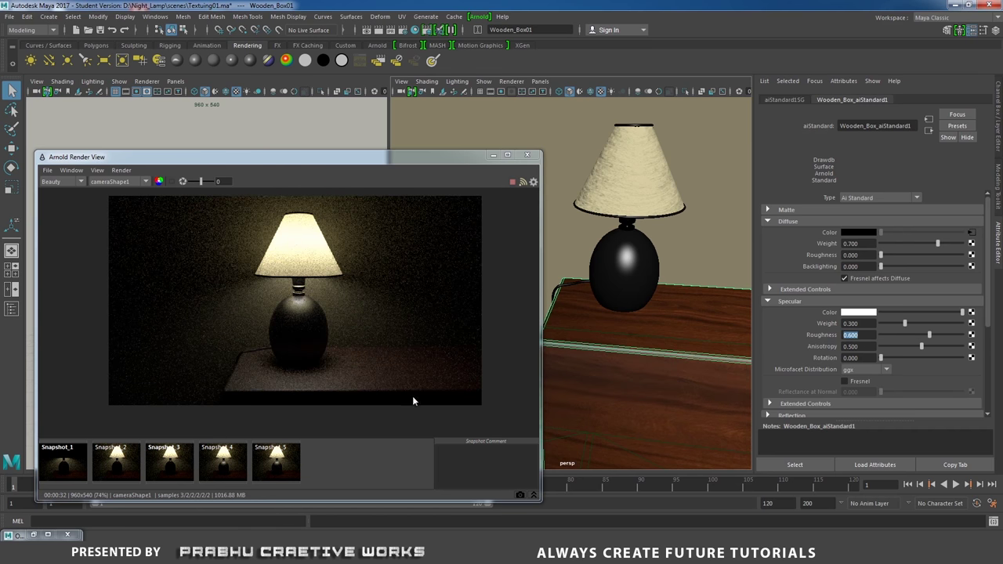
# Lower the wooden box material's specular weight to 0.1
pyautogui.click(862, 324)
pyautogui.write('0.1')
pyautogui.press('Return')
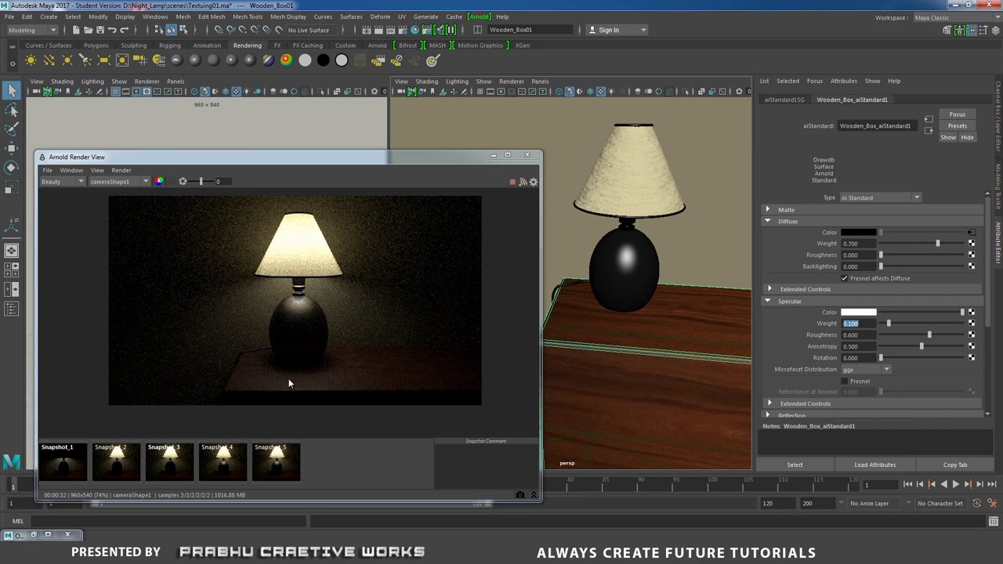
# Store a snapshot of the render with the specular table and compare it with the fifth snapshot
pyautogui.click(521, 497)
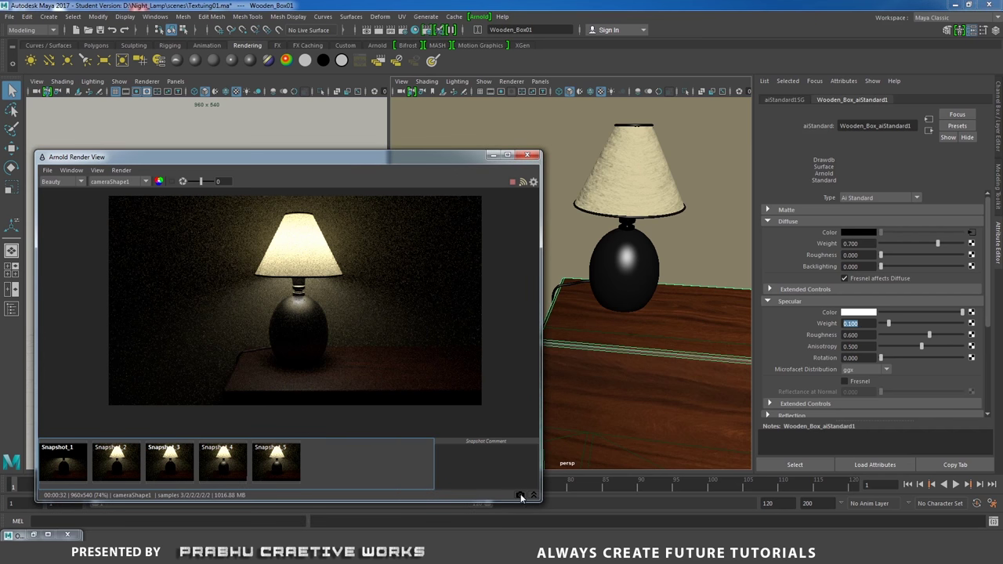
pyautogui.click(279, 461)
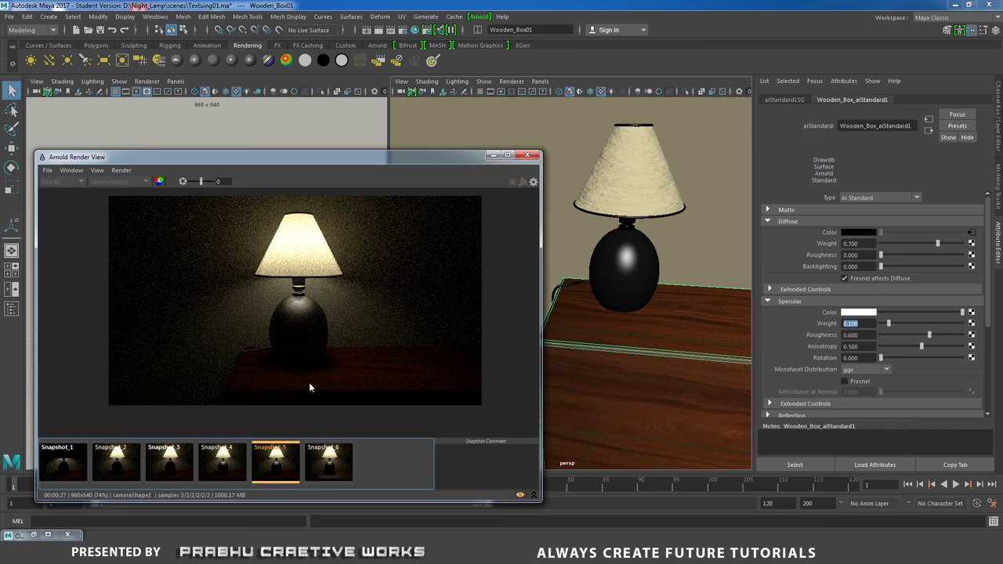
pyautogui.click(326, 457)
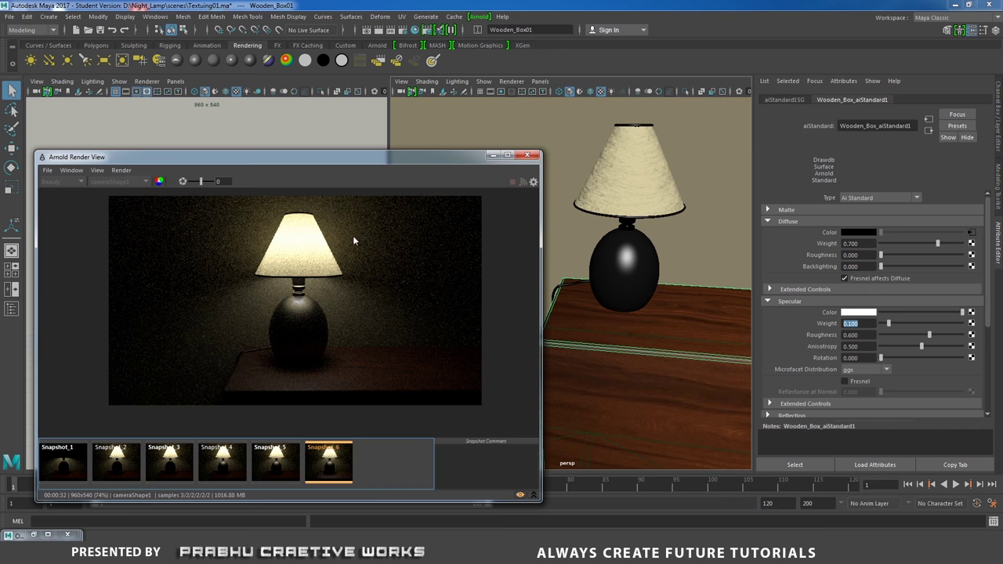
pyautogui.scroll(2, 405, 252)
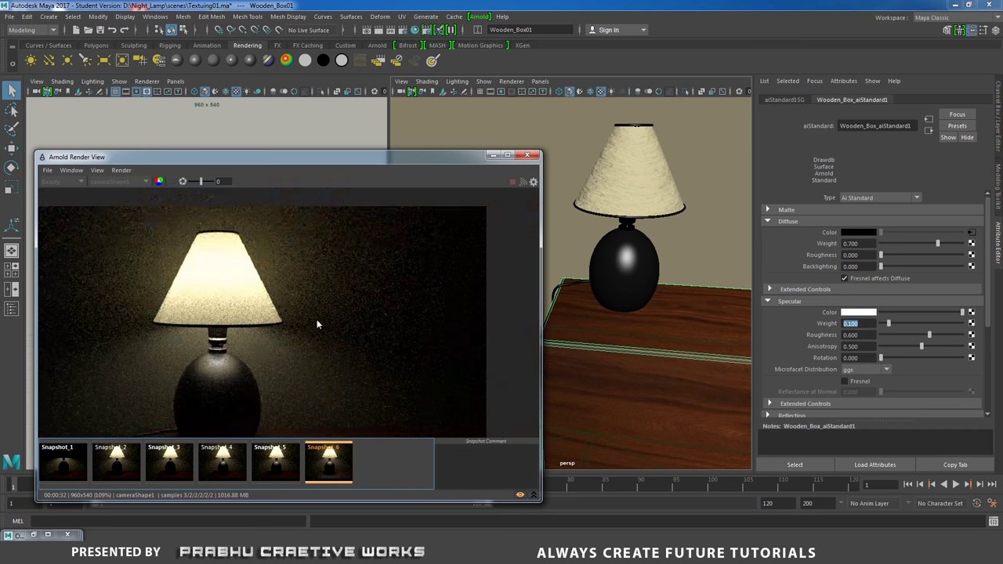
pyautogui.scroll(1, 318, 323)
pyautogui.scroll(-2, 292, 298)
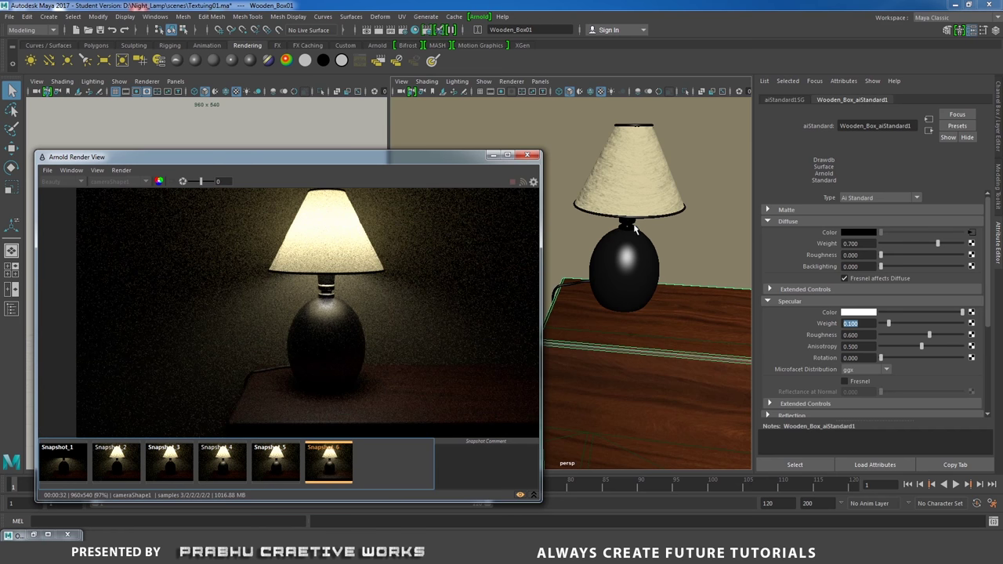
# Select the bulb mesh light, inspect its light Samples setting, and examine the noise on the lamp base in the render up close
pyautogui.keyDown('alt'); pyautogui.moveTo(634, 229); pyautogui.dragTo(642, 179); pyautogui.keyUp('alt')
pyautogui.keyDown('alt'); pyautogui.moveTo(642, 178); pyautogui.dragTo(609, 275, button='right'); pyautogui.keyUp('alt')
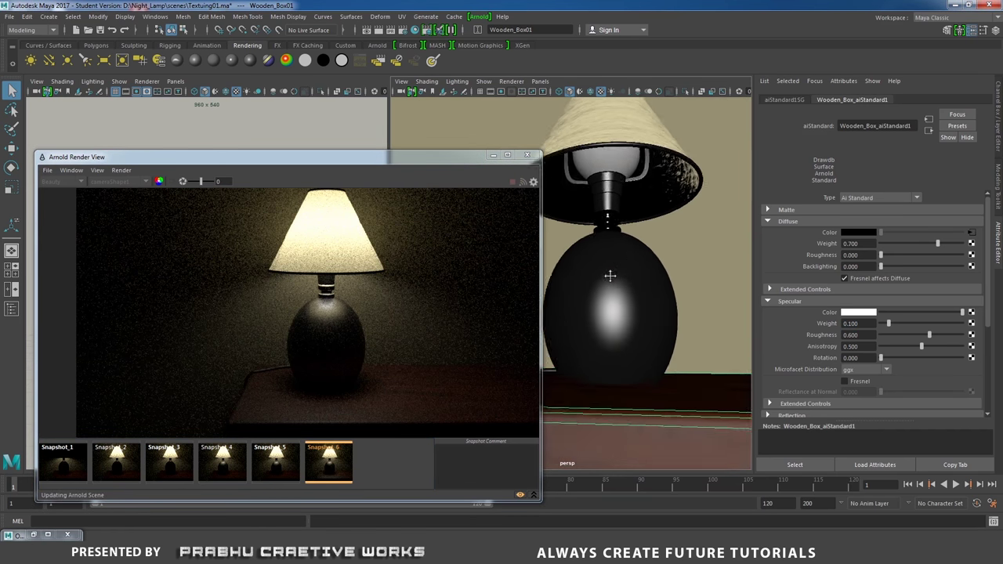
pyautogui.click(588, 188)
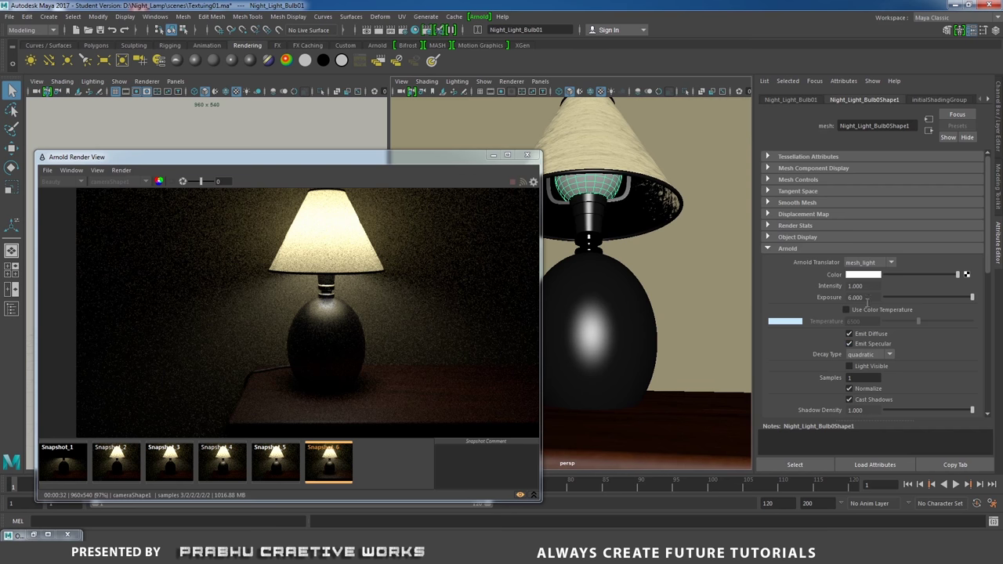
pyautogui.click(868, 378)
pyautogui.scroll(3, 371, 301)
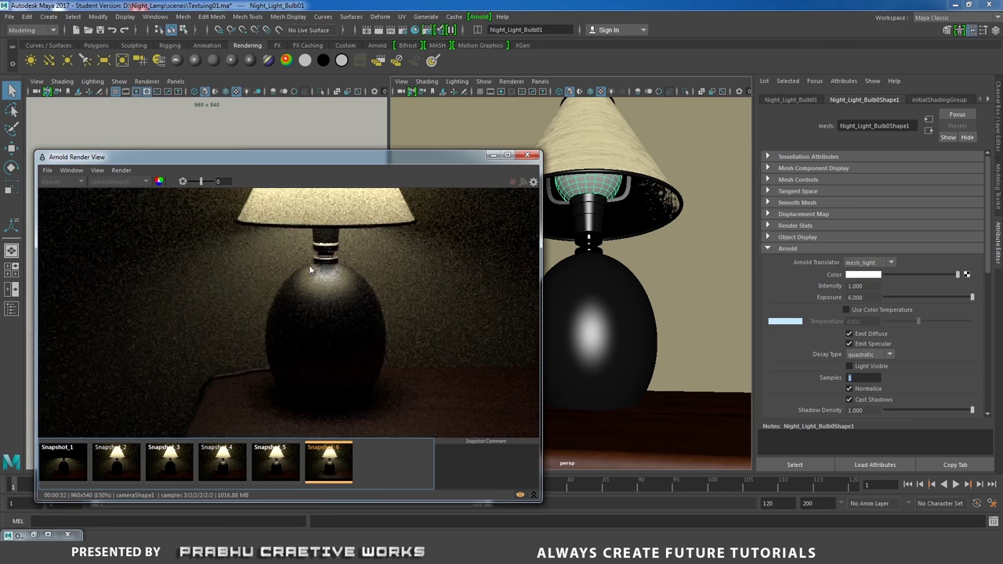
pyautogui.scroll(2, 310, 270)
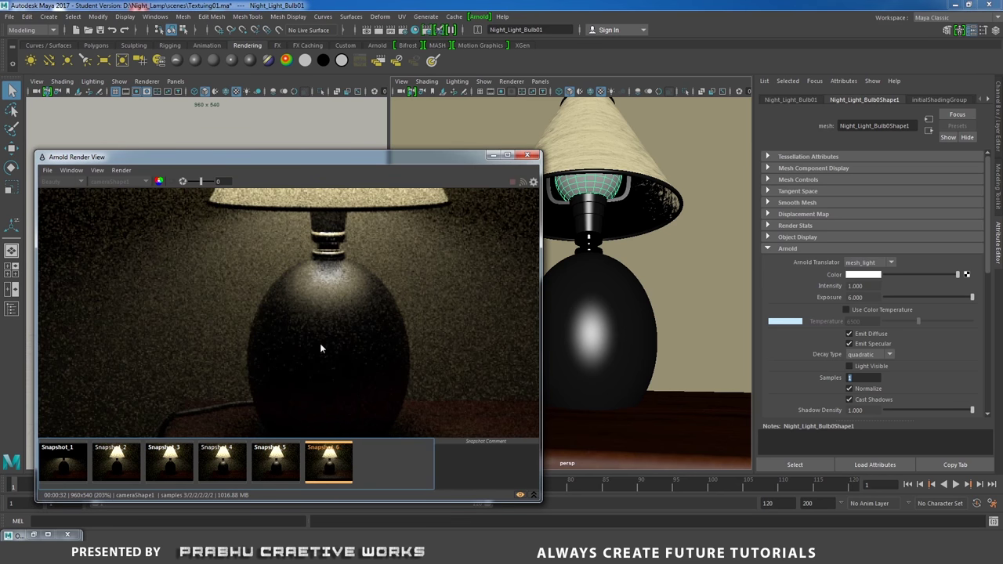
pyautogui.scroll(2, 360, 323)
pyautogui.moveTo(443, 340); pyautogui.dragTo(400, 287, button='middle')
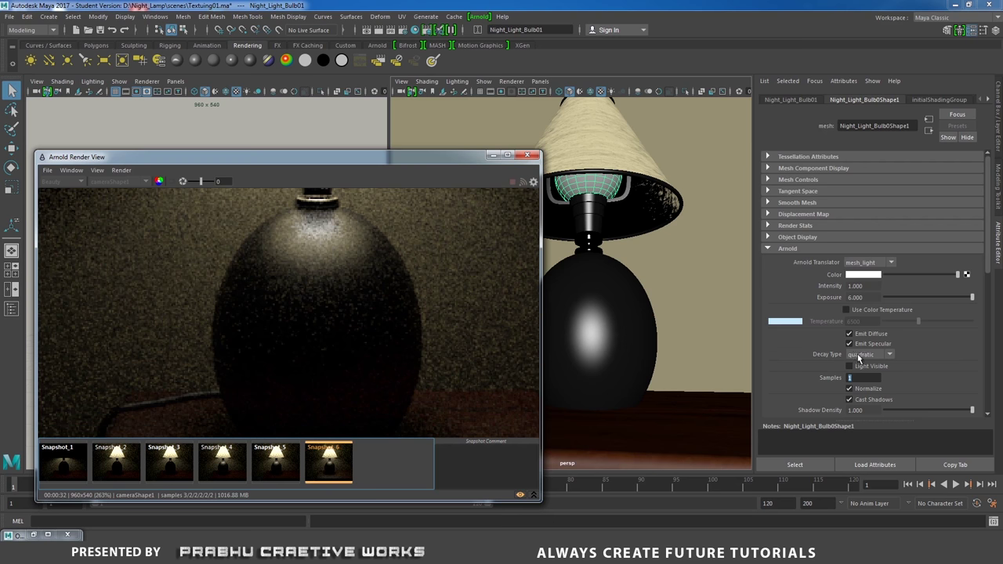
# Open the render settings, return to the live render, and mark a render region over the upper part of the lamp base
pyautogui.click(404, 33)
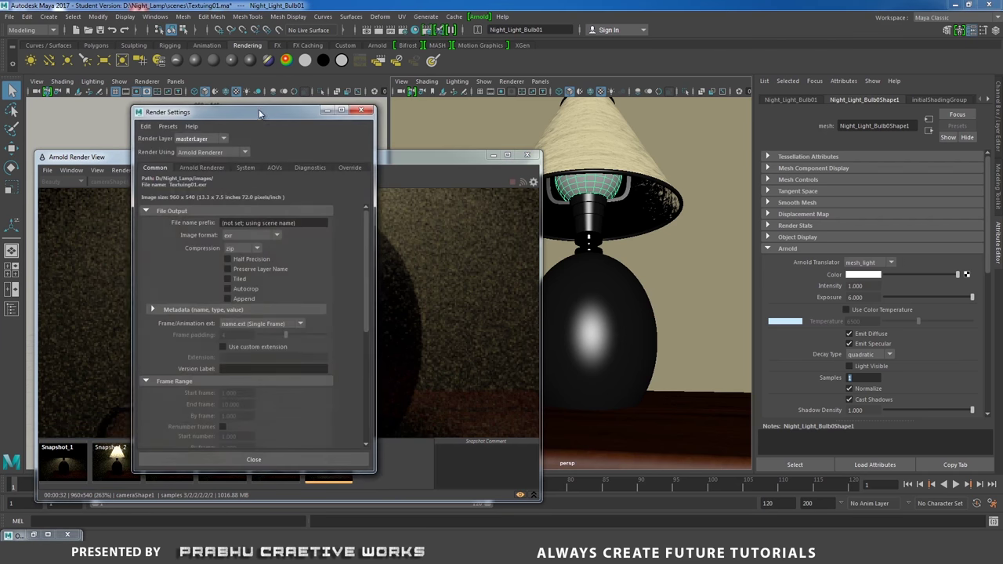
pyautogui.moveTo(204, 105); pyautogui.dragTo(672, 106)
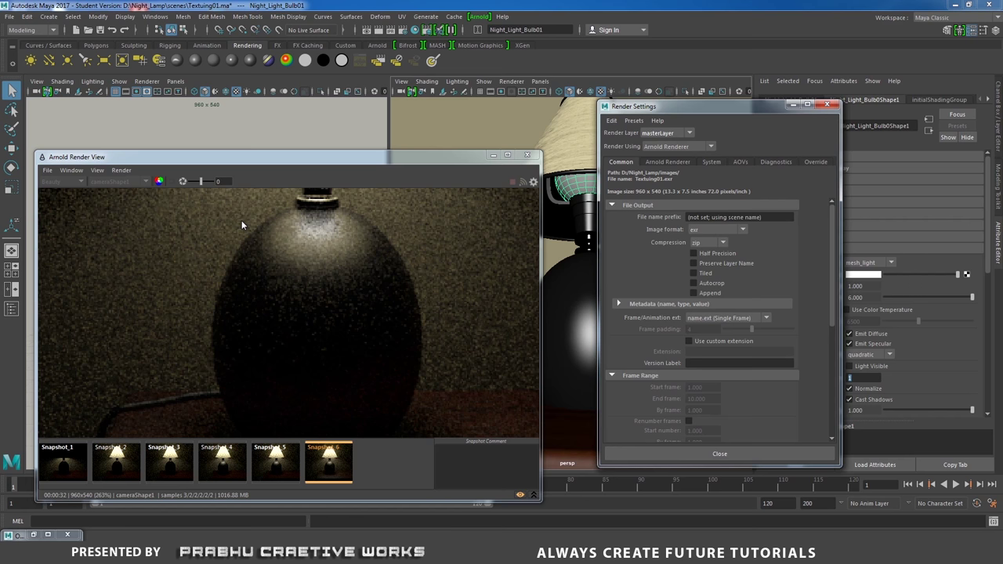
pyautogui.moveTo(239, 206); pyautogui.dragTo(411, 325)
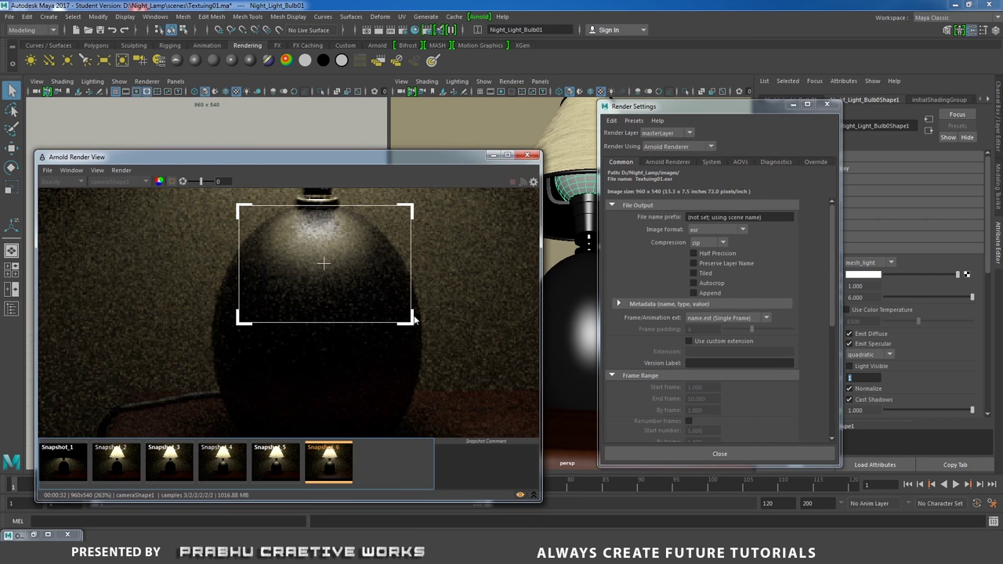
pyautogui.click(519, 496)
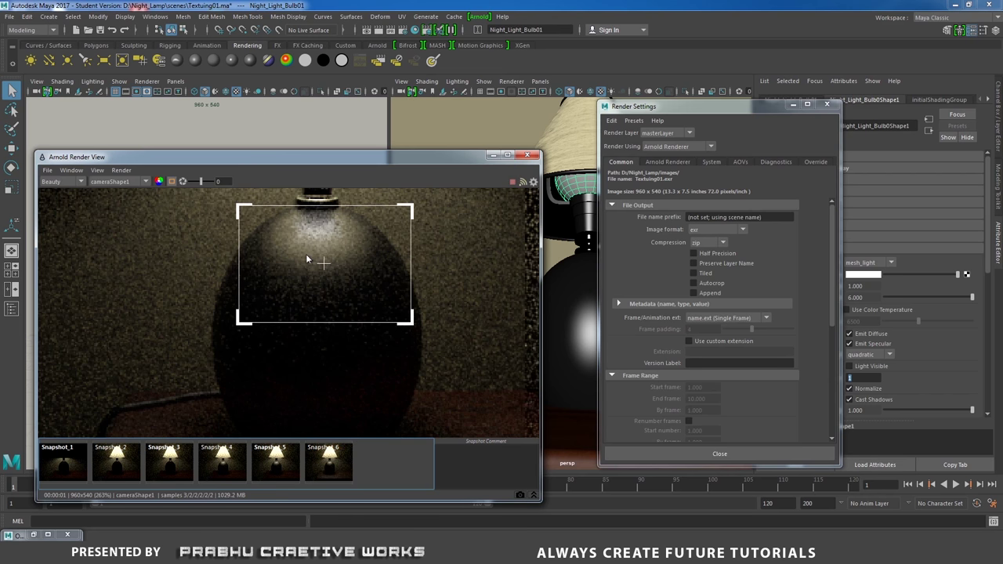
pyautogui.click(274, 239)
pyautogui.moveTo(205, 201); pyautogui.dragTo(405, 316)
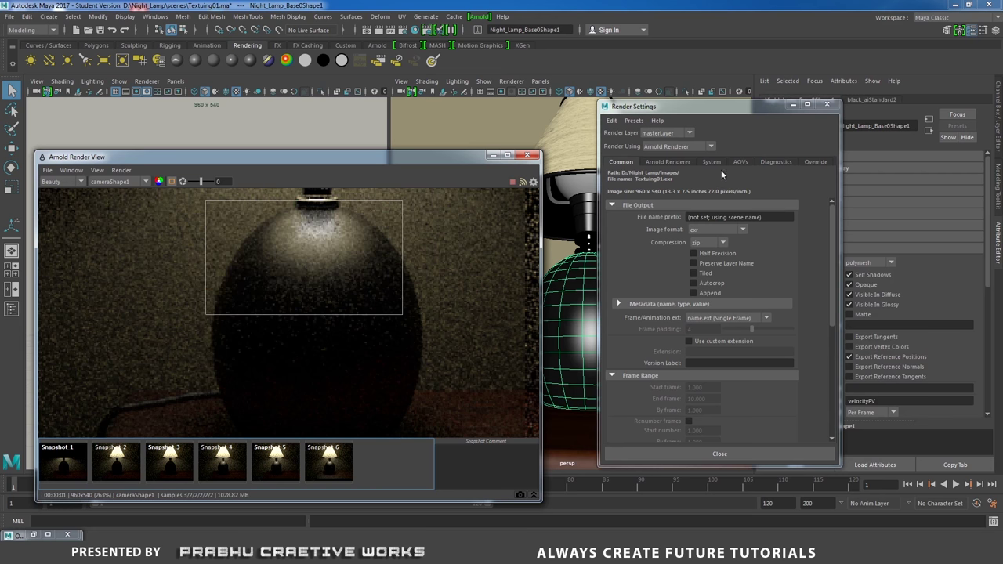
# Set the Arnold Glossy samples to 6 and check the noise in the render region
pyautogui.click(656, 161)
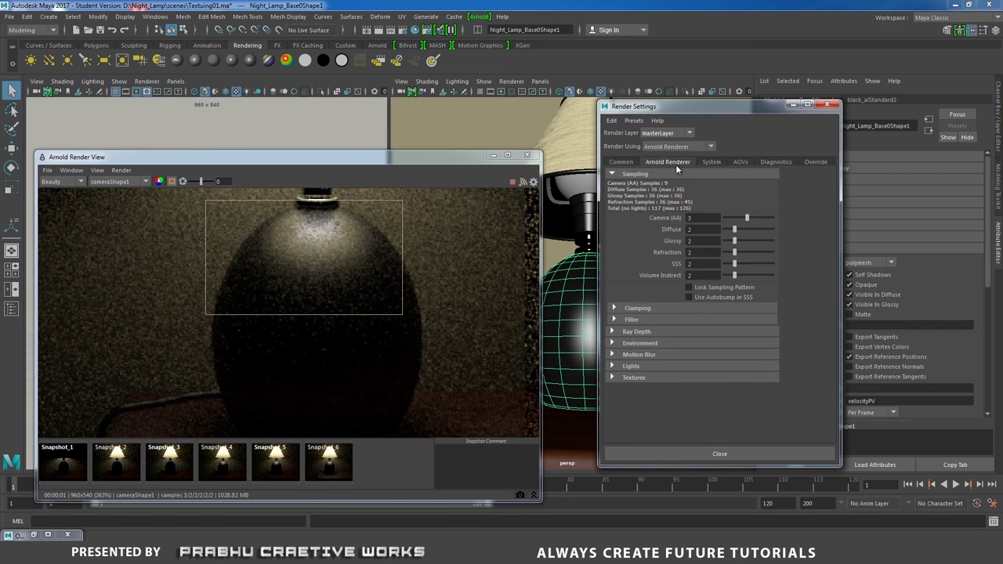
pyautogui.doubleClick(709, 229)
pyautogui.write('6')
pyautogui.press('Return')
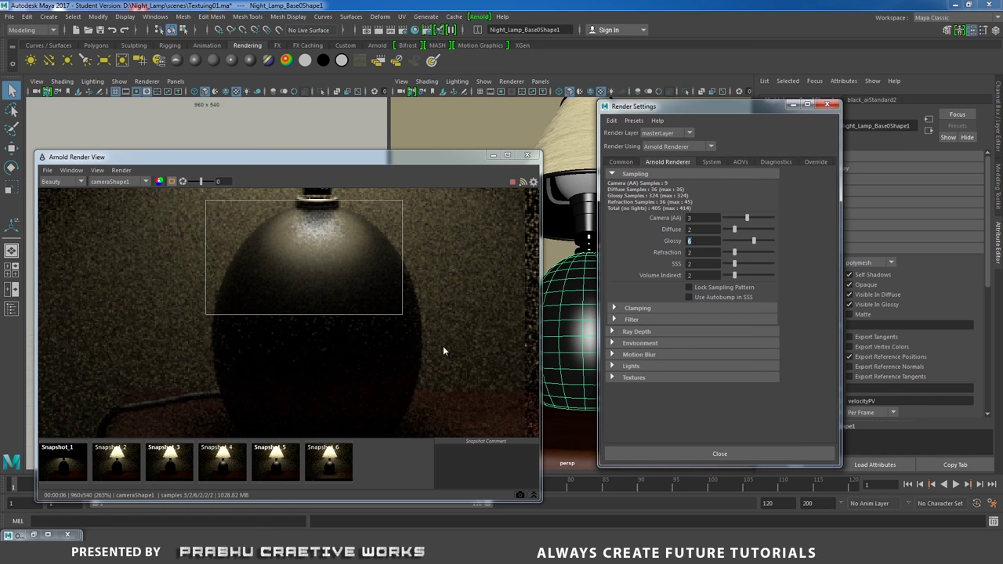
pyautogui.scroll(-3, 467, 298)
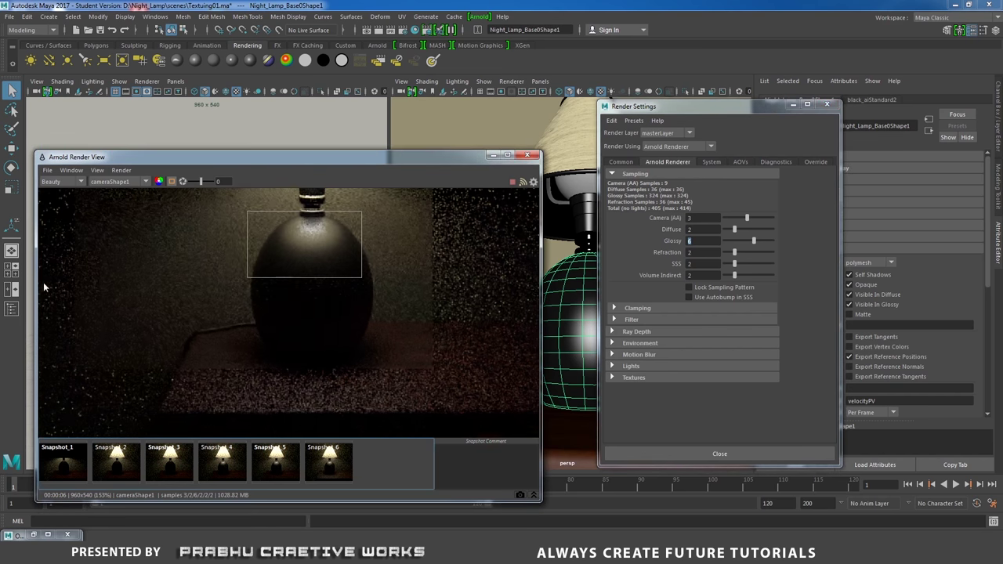
# Move the render settings aside and mark a new render region over the noisy dark wall beside the lamp
pyautogui.moveTo(764, 107); pyautogui.dragTo(669, 250)
pyautogui.click(173, 295)
pyautogui.scroll(-2, 178, 317)
pyautogui.moveTo(179, 320); pyautogui.dragTo(286, 346, button='middle')
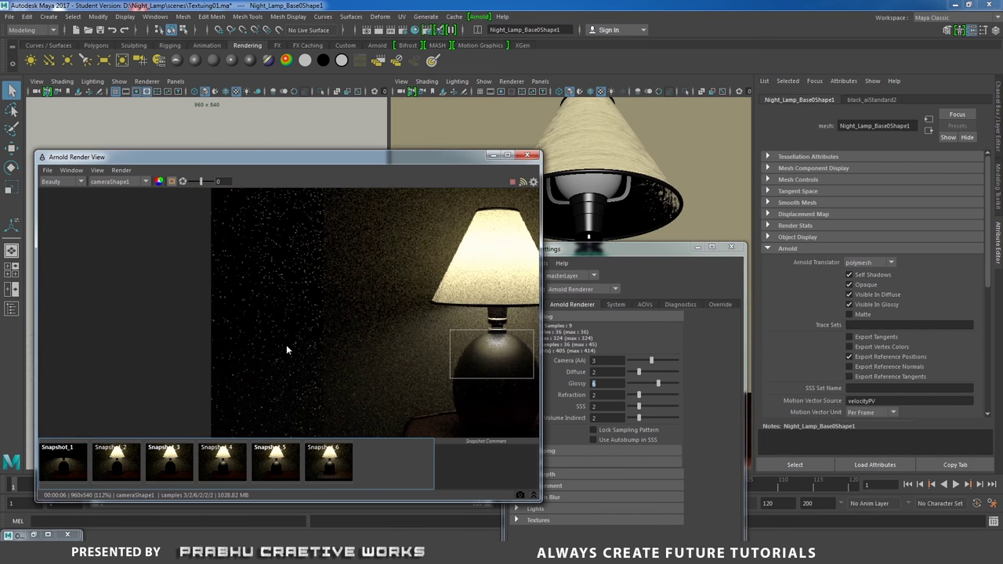
pyautogui.moveTo(225, 297); pyautogui.dragTo(328, 381)
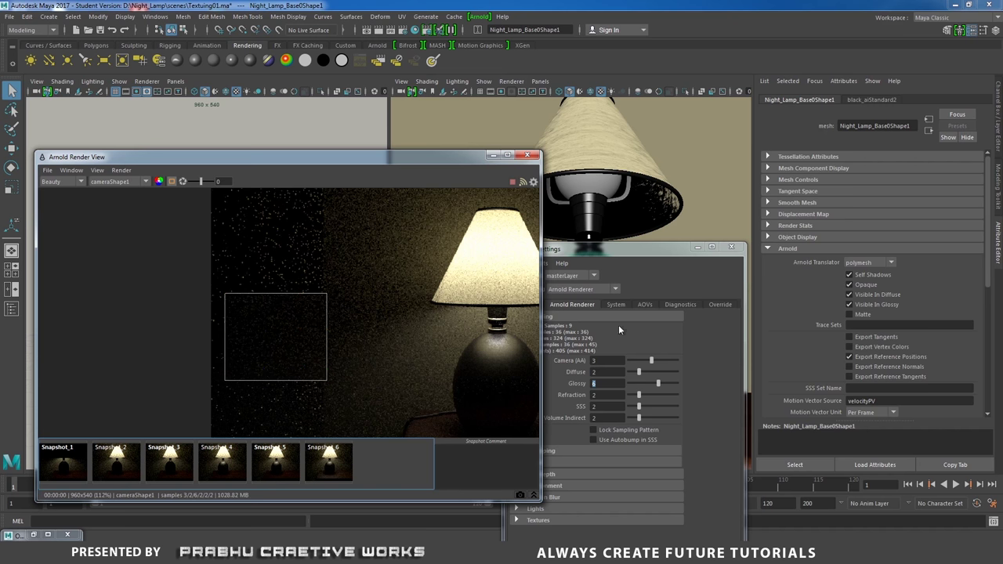
# Select the lamp's bulb mesh light, set its Arnold Samples to 6, and check the wall noise in the render region
pyautogui.click(618, 189)
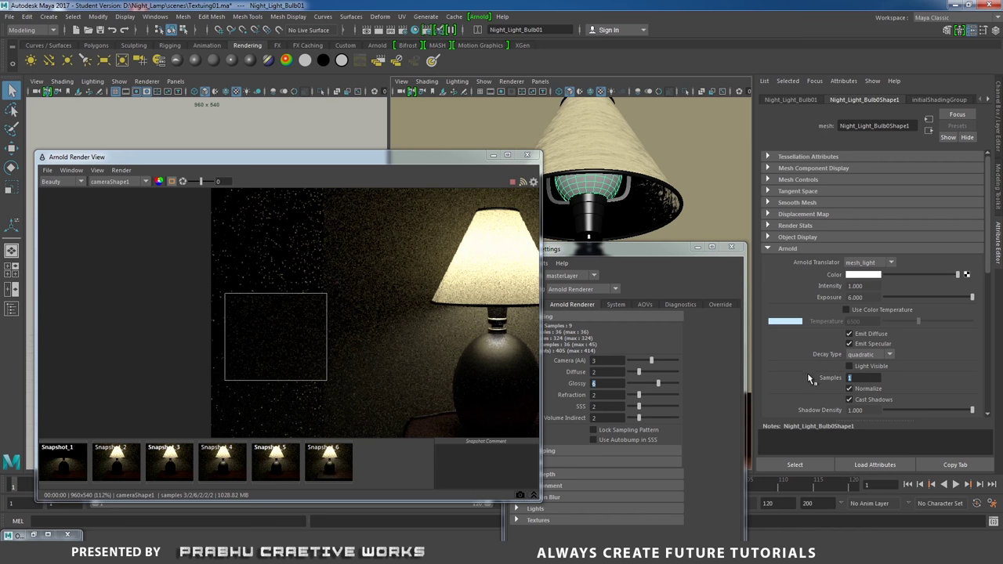
pyautogui.write('6')
pyautogui.press('Return')
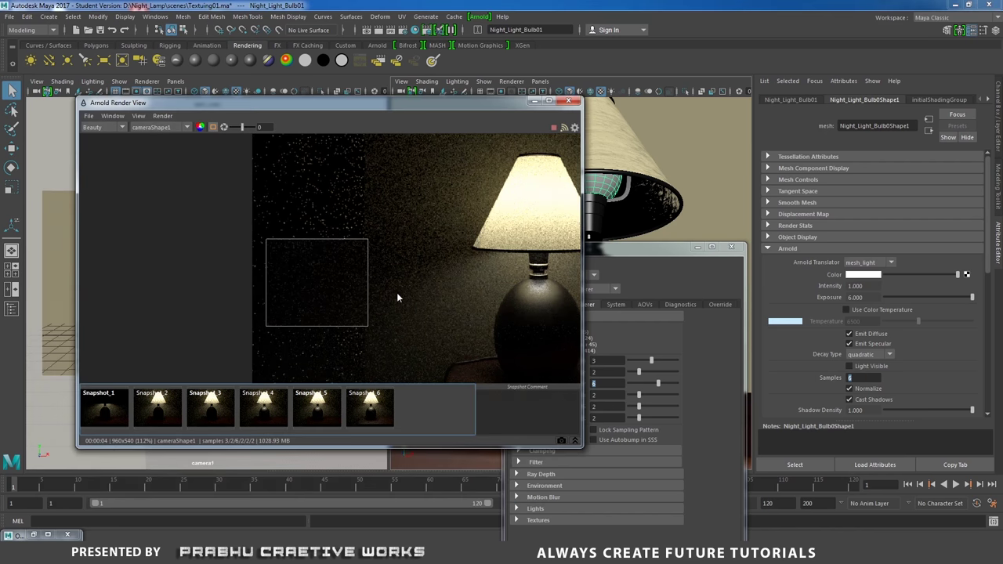
pyautogui.scroll(2, 397, 295)
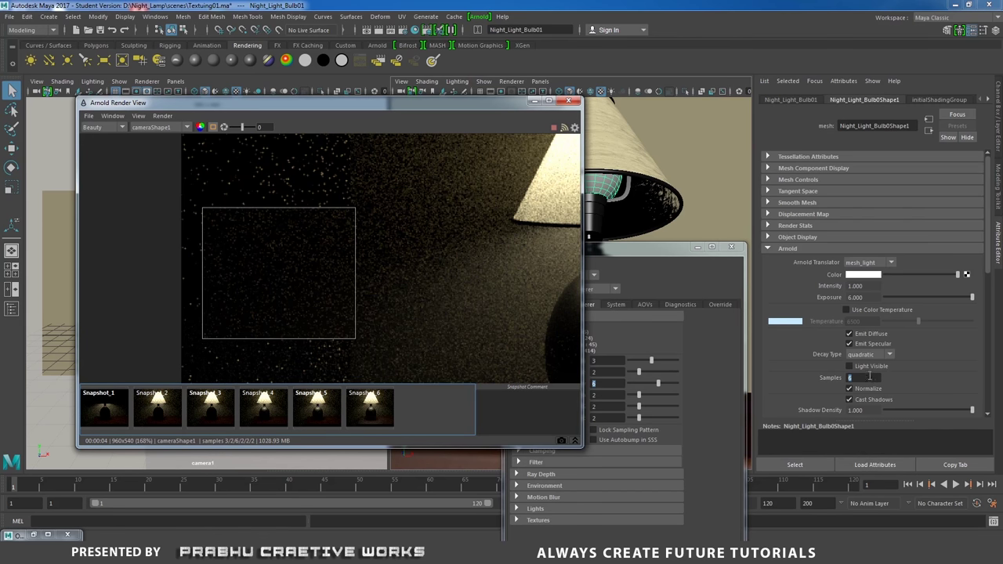
# Set the bulb mesh light's Samples to 8 and turn off the crop region to render the full frame
pyautogui.write('8')
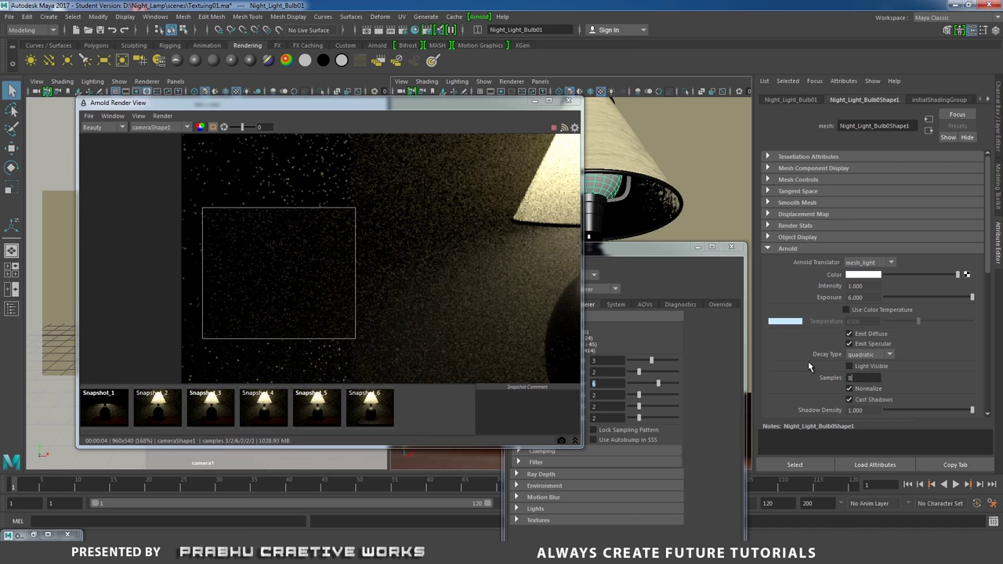
pyautogui.press('Return')
pyautogui.keyDown('alt'); pyautogui.moveTo(437, 282); pyautogui.dragTo(94, 172, button='right'); pyautogui.keyUp('alt')
pyautogui.keyDown('alt'); pyautogui.moveTo(358, 249); pyautogui.dragTo(156, 261, button='middle'); pyautogui.keyUp('alt')
pyautogui.keyDown('alt'); pyautogui.moveTo(306, 239); pyautogui.dragTo(133, 196, button='right'); pyautogui.keyUp('alt')
pyautogui.keyDown('alt'); pyautogui.moveTo(457, 266); pyautogui.dragTo(423, 220, button='middle'); pyautogui.keyUp('alt')
pyautogui.scroll(-2, 407, 227)
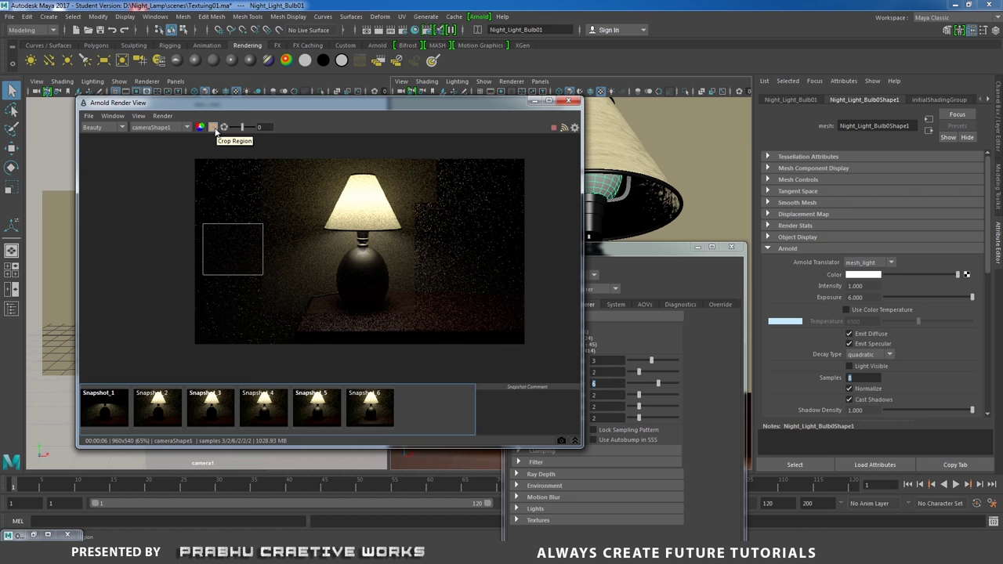
pyautogui.click(214, 130)
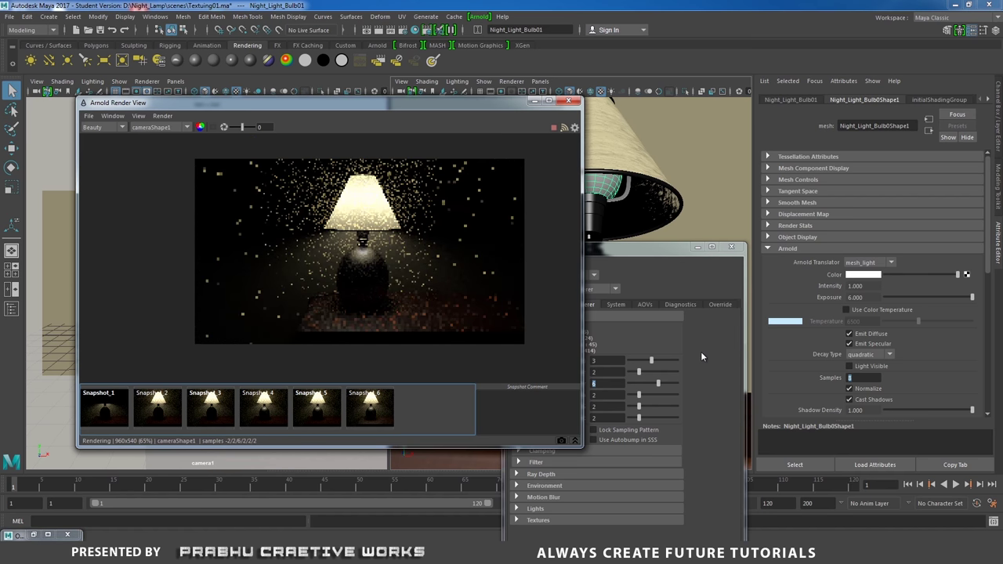
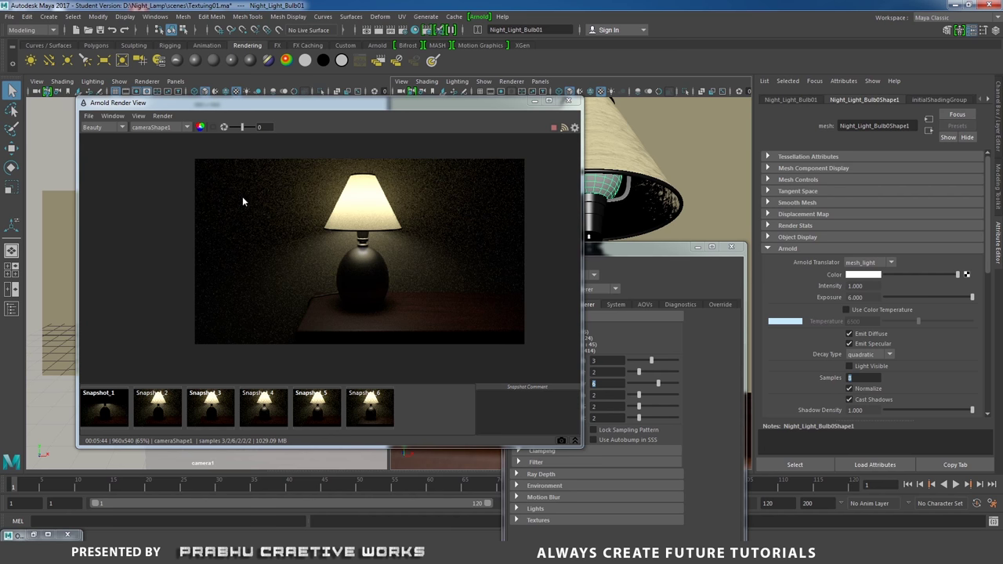
# Store a snapshot of the full-frame render and display Snapshot_6 enlarged around the lamp base and table
pyautogui.keyDown('alt'); pyautogui.moveTo(207, 178); pyautogui.dragTo(223, 197, button='right'); pyautogui.keyUp('alt')
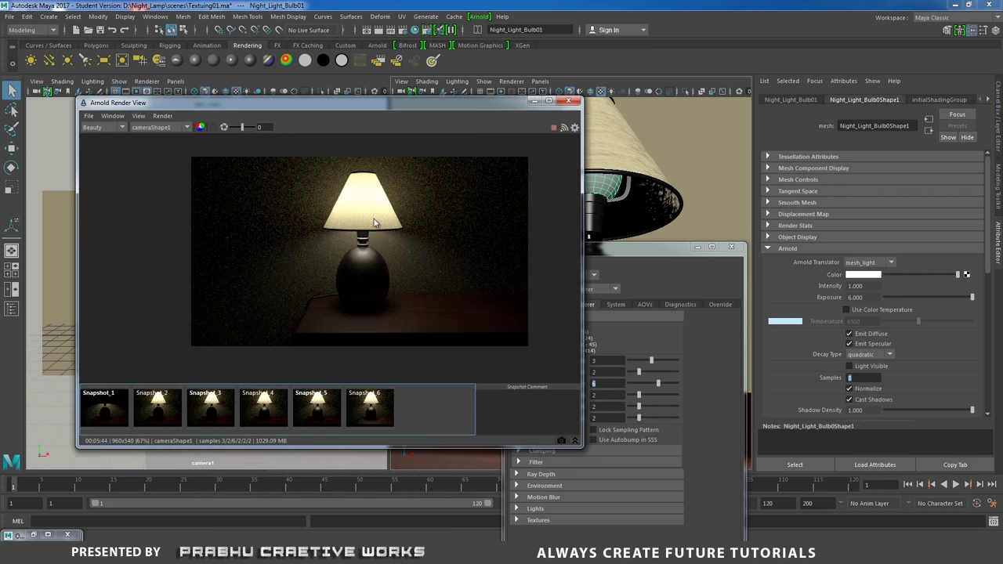
pyautogui.click(562, 444)
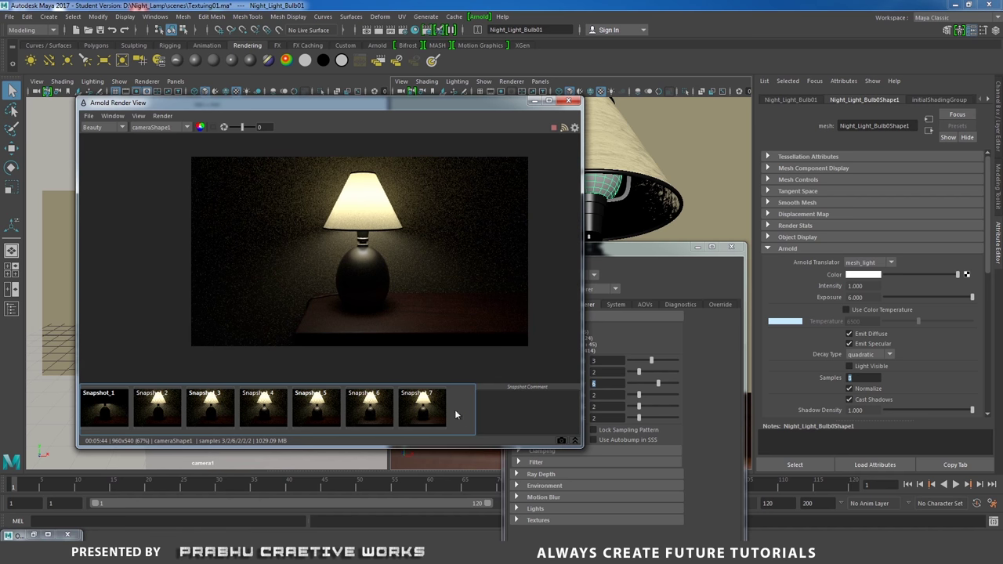
pyautogui.click(373, 404)
pyautogui.keyDown('alt'); pyautogui.moveTo(313, 267); pyautogui.dragTo(510, 272, button='right'); pyautogui.keyUp('alt')
pyautogui.keyDown('alt'); pyautogui.moveTo(382, 229); pyautogui.dragTo(379, 163, button='middle'); pyautogui.keyUp('alt')
pyautogui.keyDown('alt'); pyautogui.moveTo(415, 227); pyautogui.dragTo(467, 243, button='right'); pyautogui.keyUp('alt')
pyautogui.scroll(1, 466, 244)
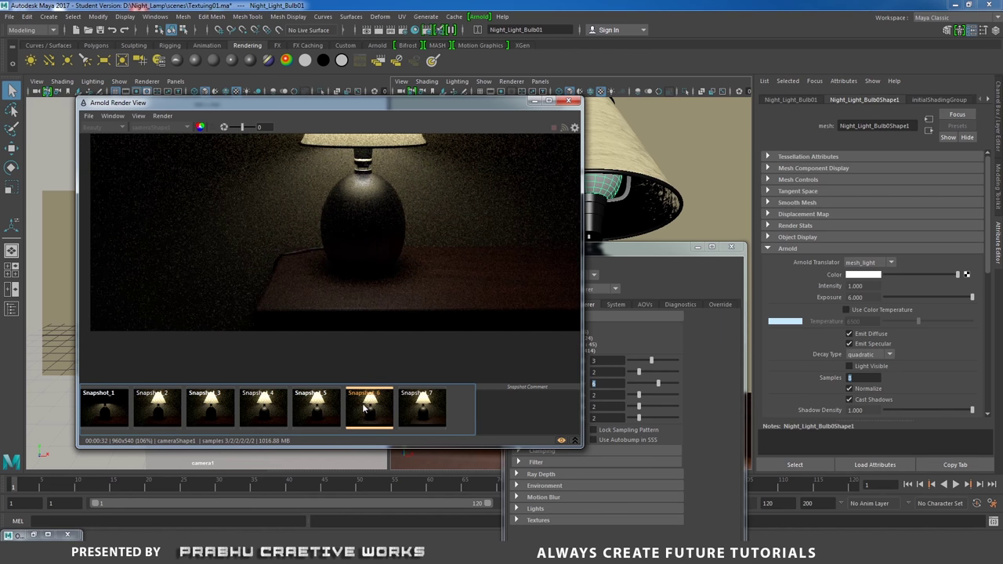
# Compare the wall and lamp noise by alternating between Snapshot_6 and Snapshot_7, ending on the whole Snapshot_7 image
pyautogui.click(422, 411)
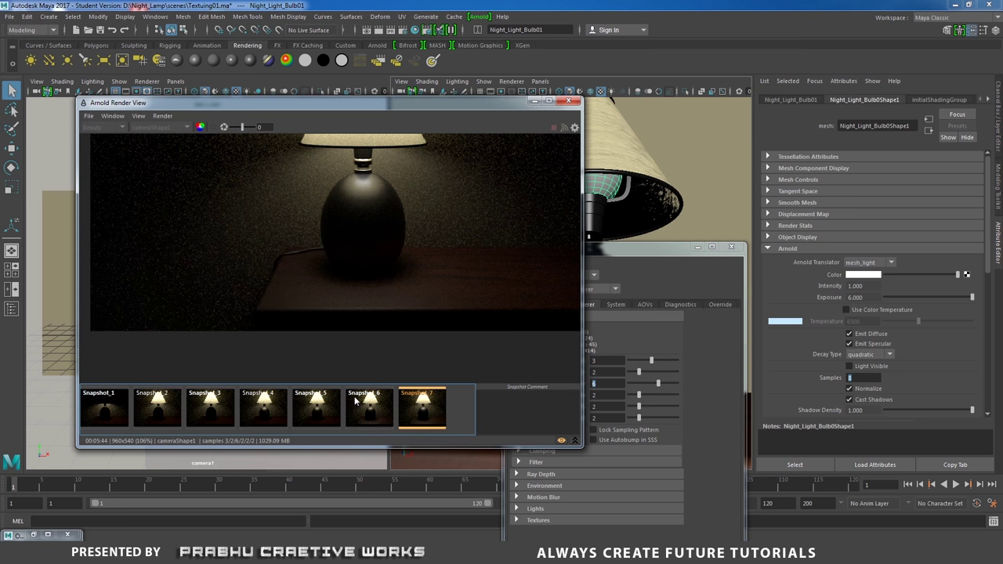
pyautogui.click(356, 406)
pyautogui.click(412, 420)
pyautogui.click(375, 414)
pyautogui.click(425, 417)
pyautogui.click(373, 414)
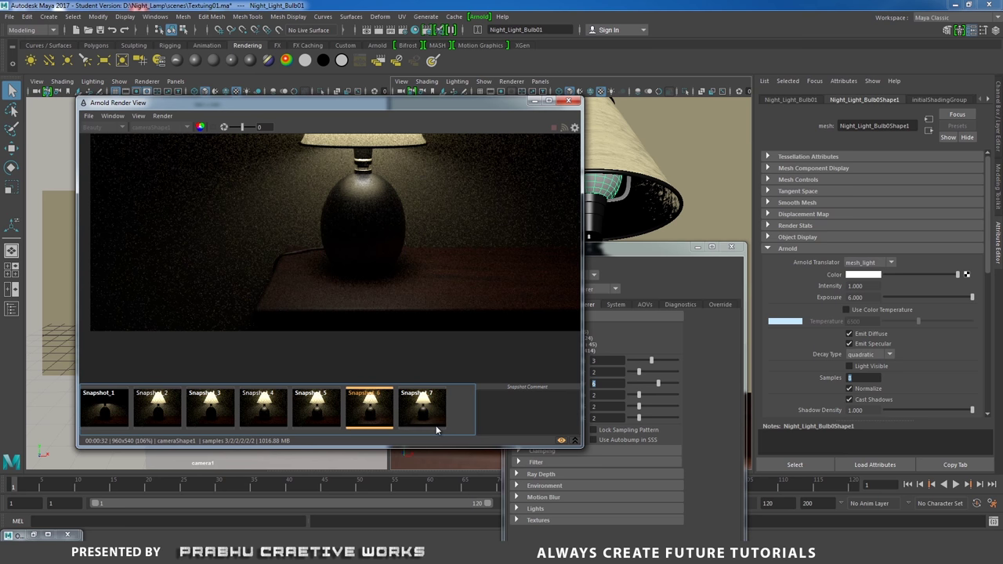
pyautogui.click(422, 420)
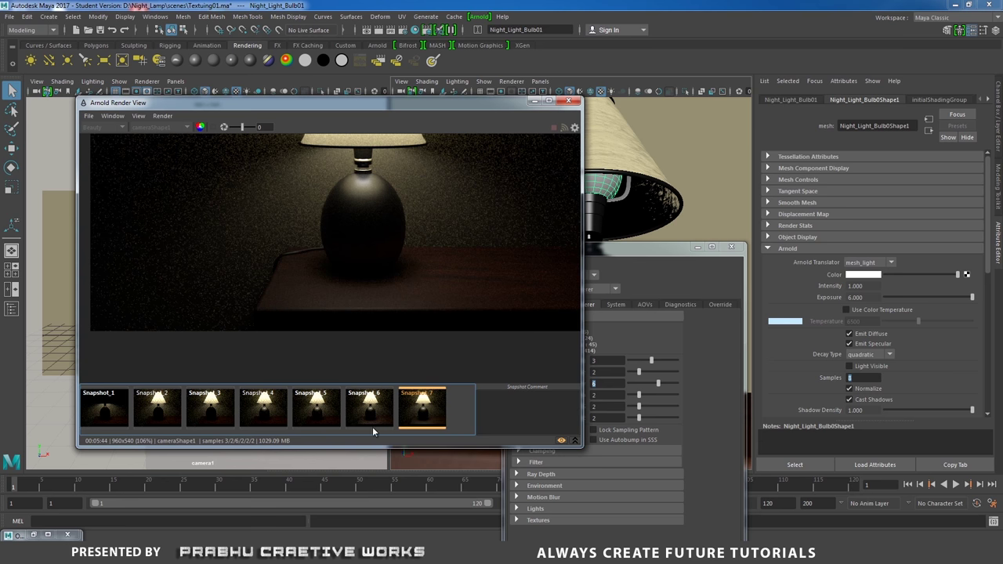
pyautogui.scroll(-2, 462, 246)
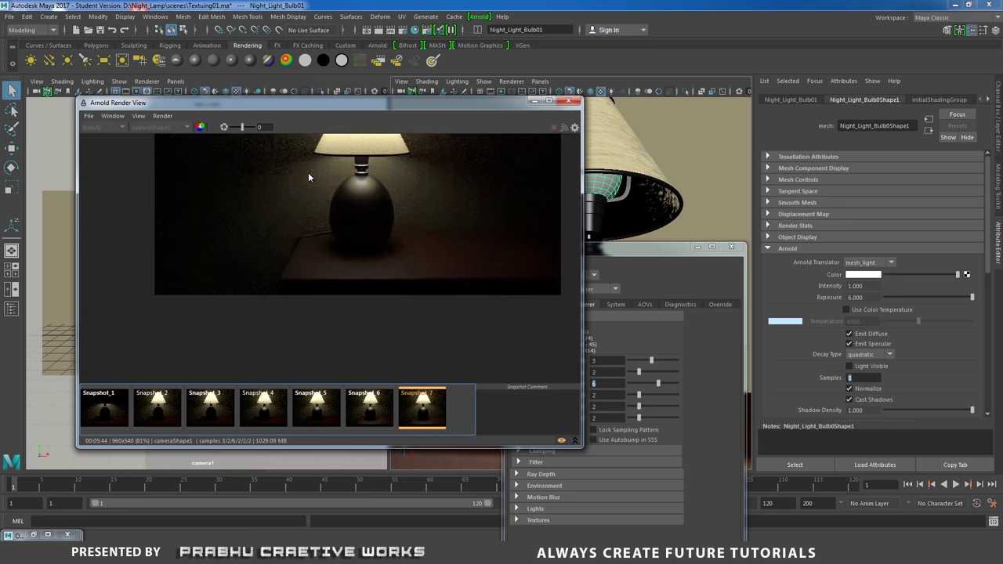
pyautogui.keyDown('alt'); pyautogui.moveTo(341, 188); pyautogui.dragTo(355, 276, button='middle'); pyautogui.keyUp('alt')
pyautogui.keyDown('alt'); pyautogui.moveTo(357, 278); pyautogui.dragTo(290, 229, button='right'); pyautogui.keyUp('alt')
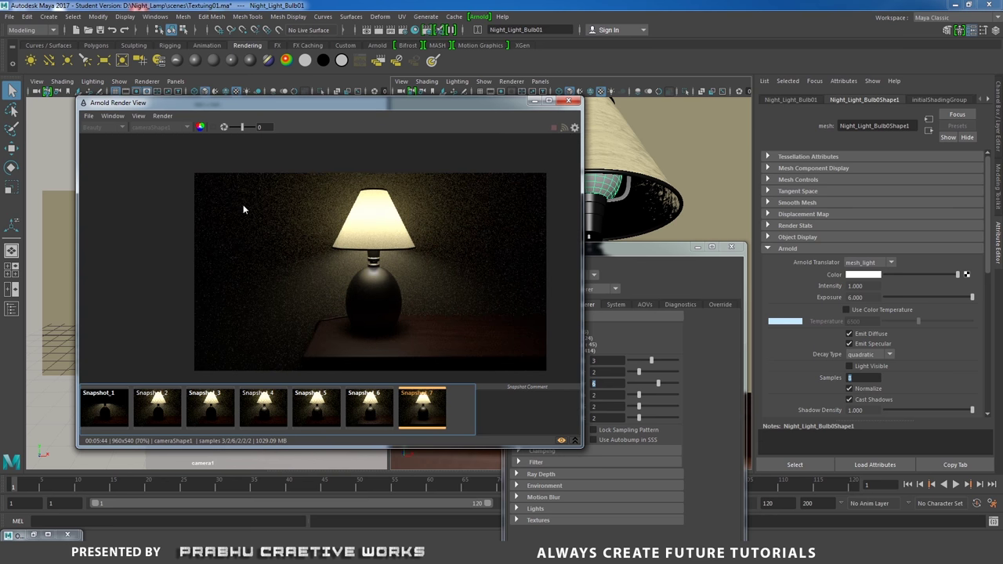
# Bring the Render Settings into view beside the render and close the Arnold Render View
pyautogui.moveTo(654, 247); pyautogui.dragTo(733, 129)
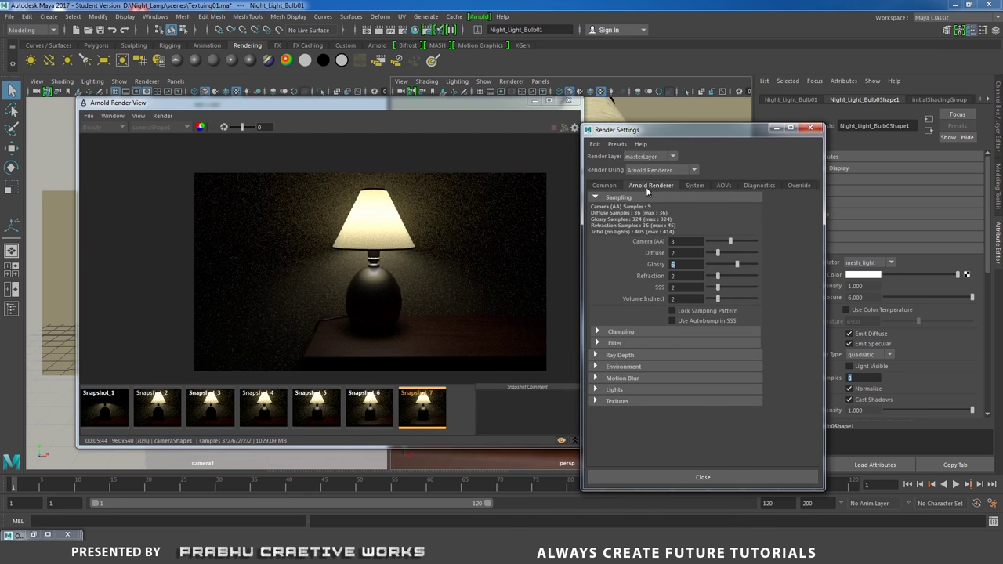
pyautogui.doubleClick(679, 253)
pyautogui.scroll(2, 374, 273)
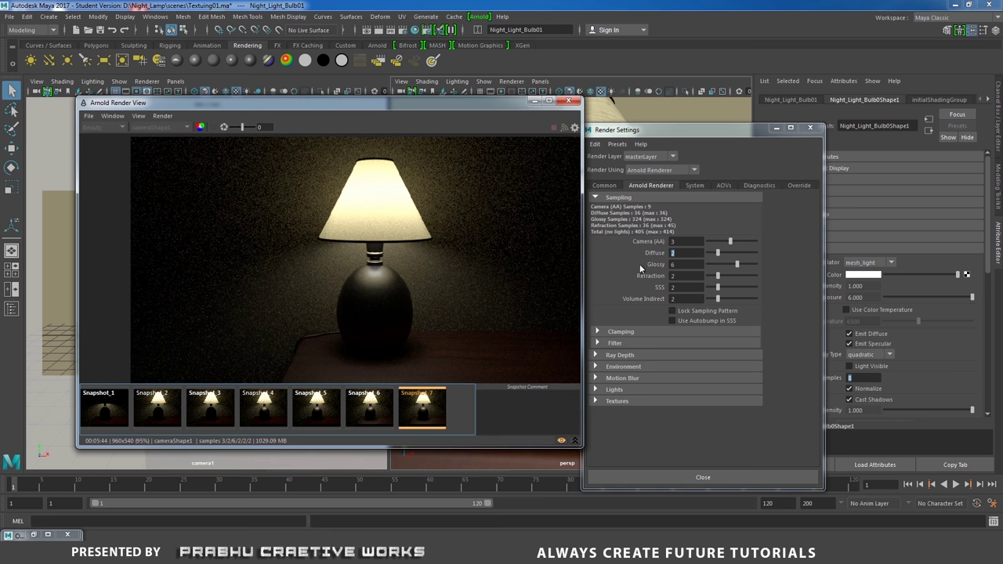
pyautogui.scroll(-4, 119, 192)
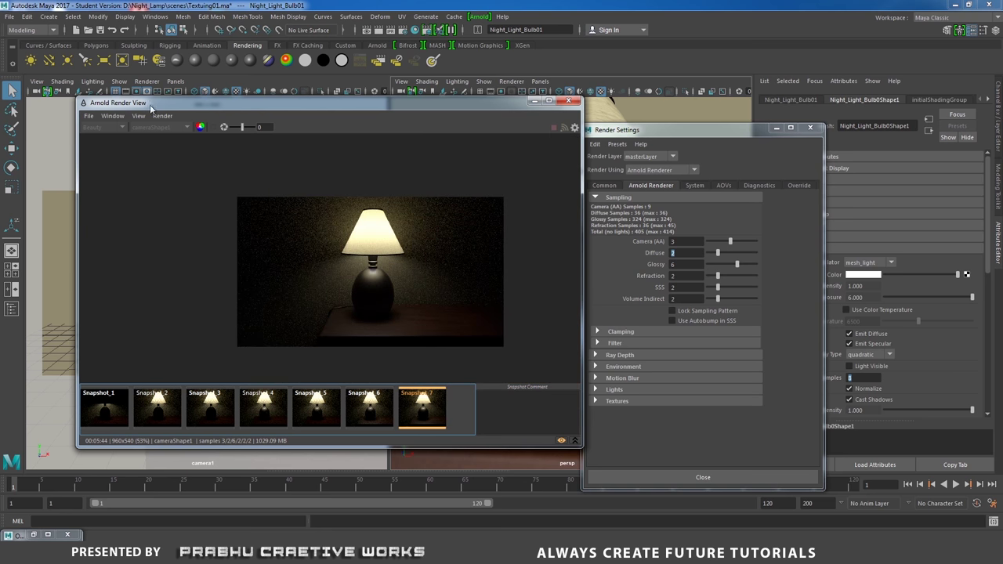
pyautogui.click(566, 103)
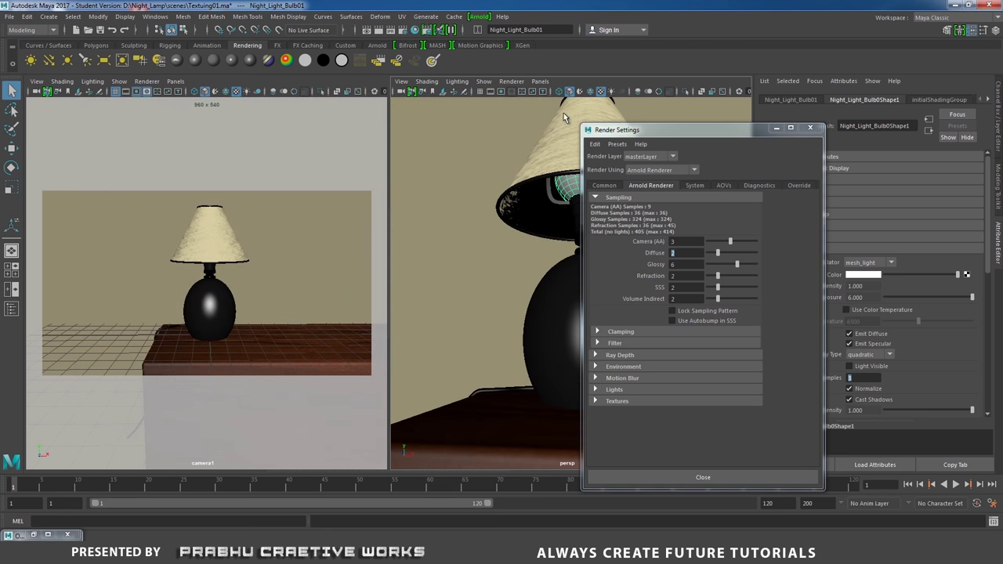
# Set the renderable camera to camera1 and the image size preset to HD_1080 in the render settings
pyautogui.click(606, 186)
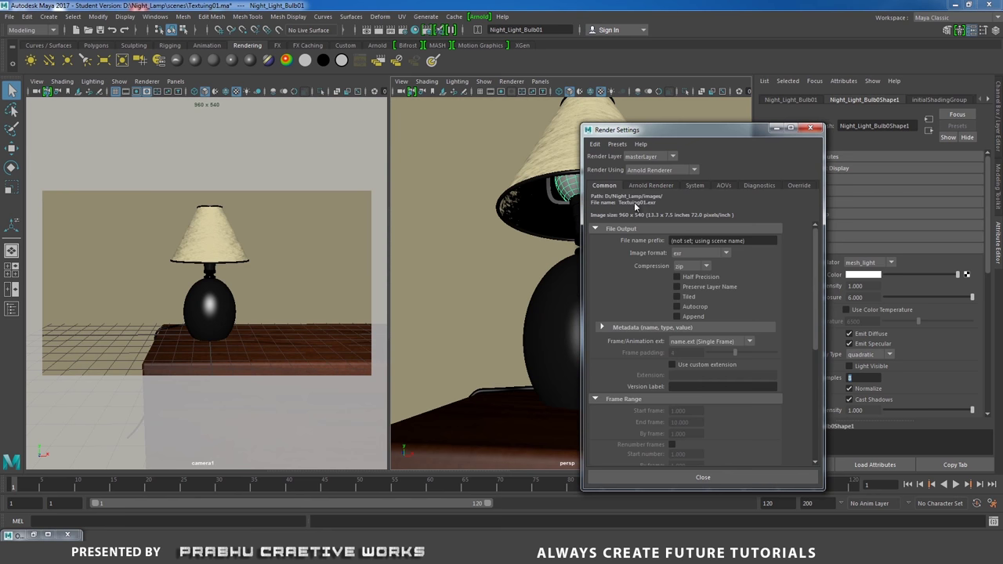
pyautogui.moveTo(817, 273); pyautogui.dragTo(816, 378)
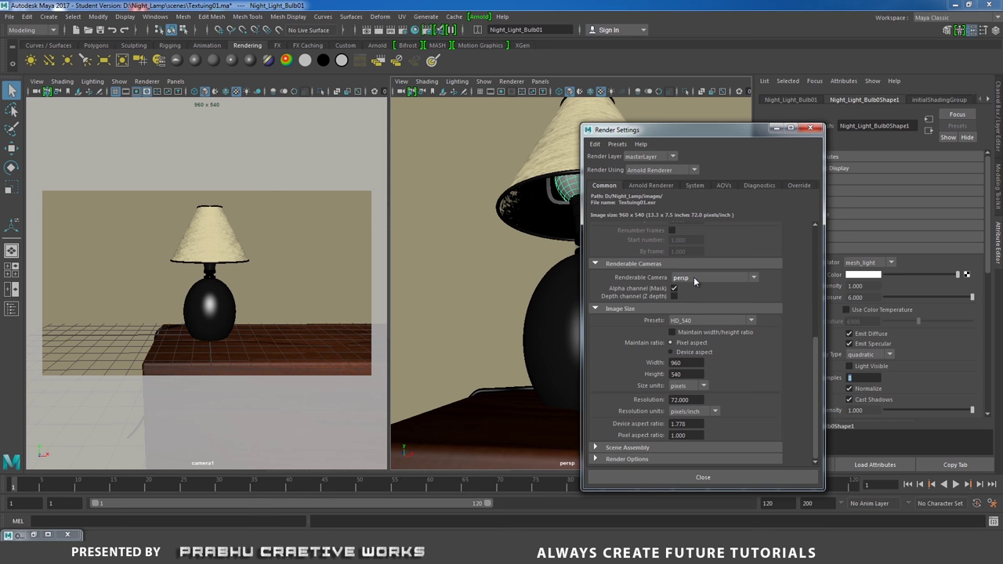
pyautogui.click(694, 279)
pyautogui.click(690, 314)
pyautogui.click(679, 322)
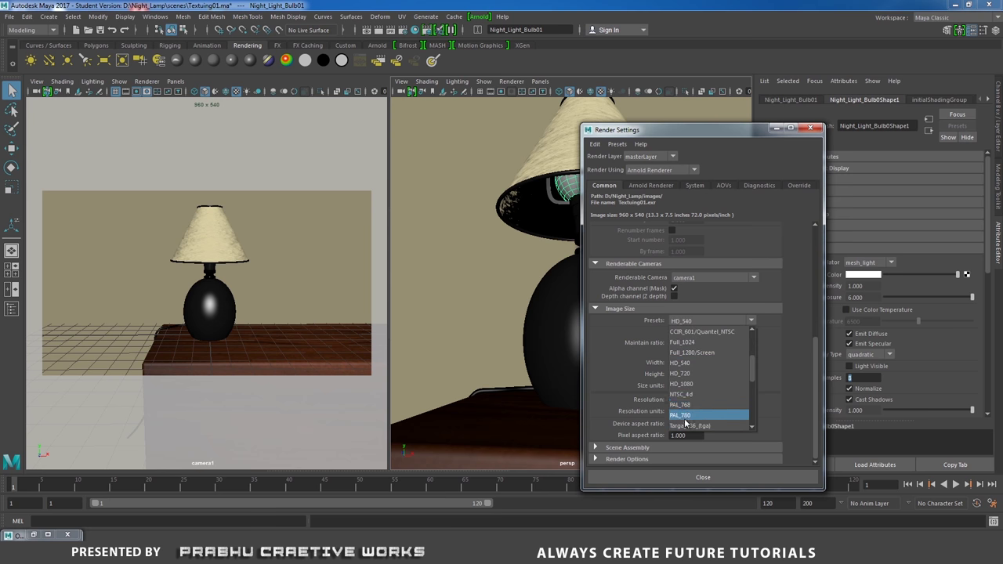
pyautogui.click(682, 384)
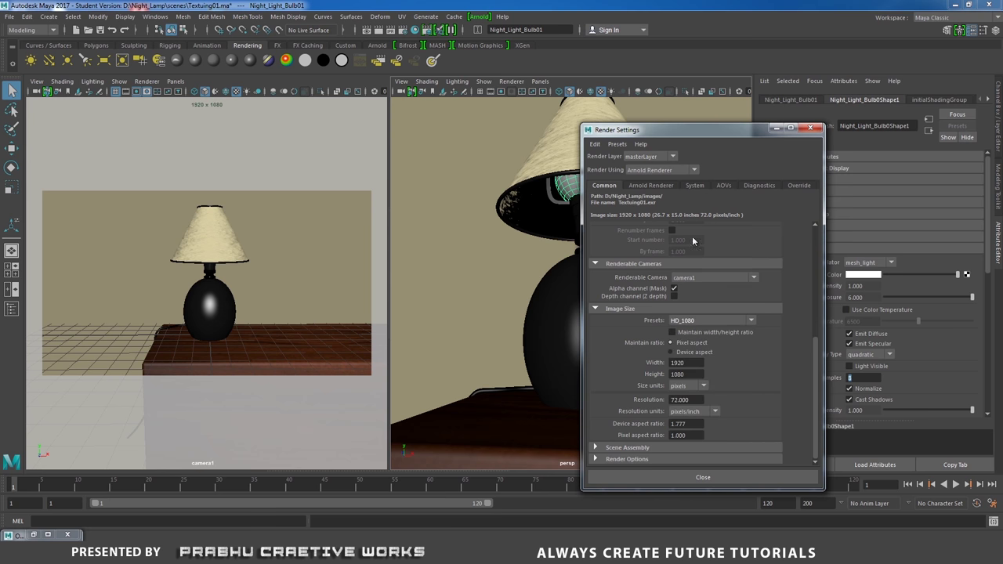
# Set the Arnold Diffuse samples to 6 and move the render settings clear of the bulb's attributes
pyautogui.click(655, 188)
pyautogui.moveTo(675, 130); pyautogui.dragTo(456, 130)
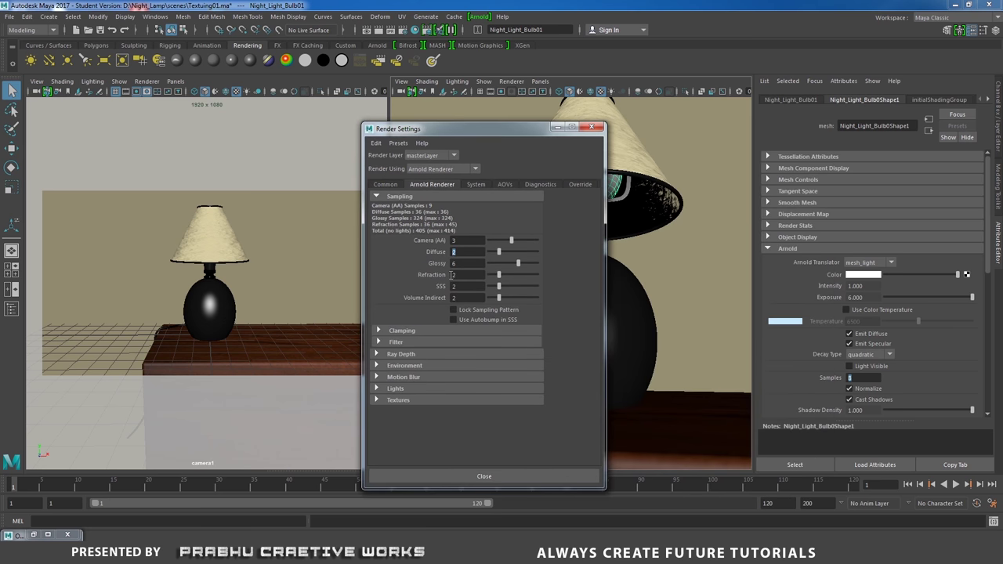
pyautogui.press('Return')
# Review the available image size presets and keep HD_1080 selected
pyautogui.click(384, 184)
pyautogui.click(473, 321)
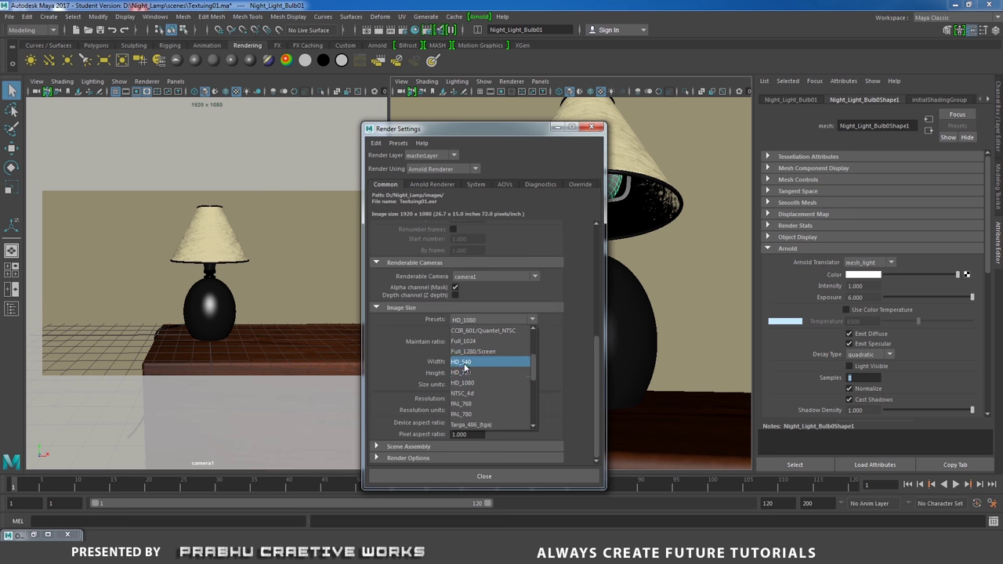
pyautogui.click(552, 356)
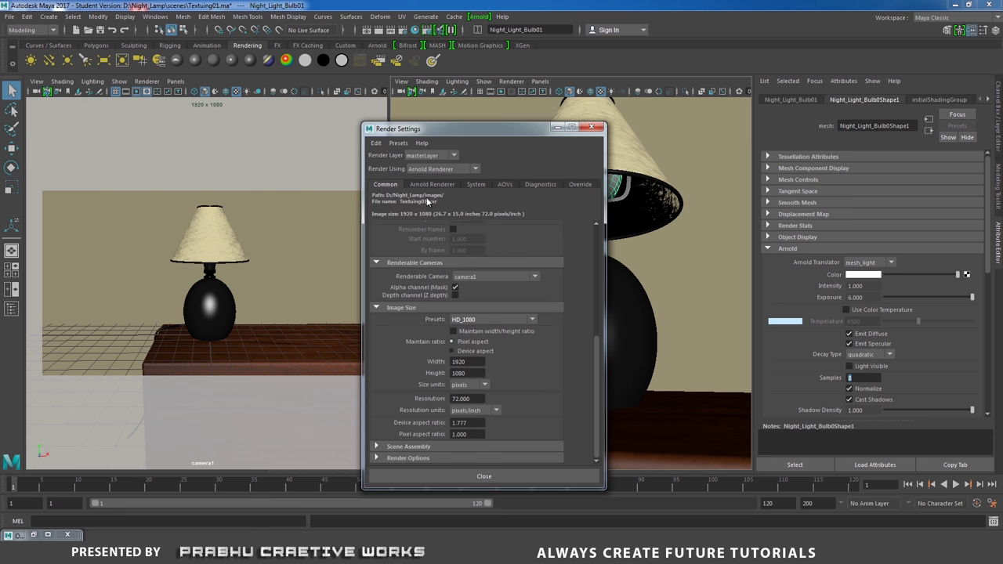
pyautogui.click(483, 322)
pyautogui.click(470, 387)
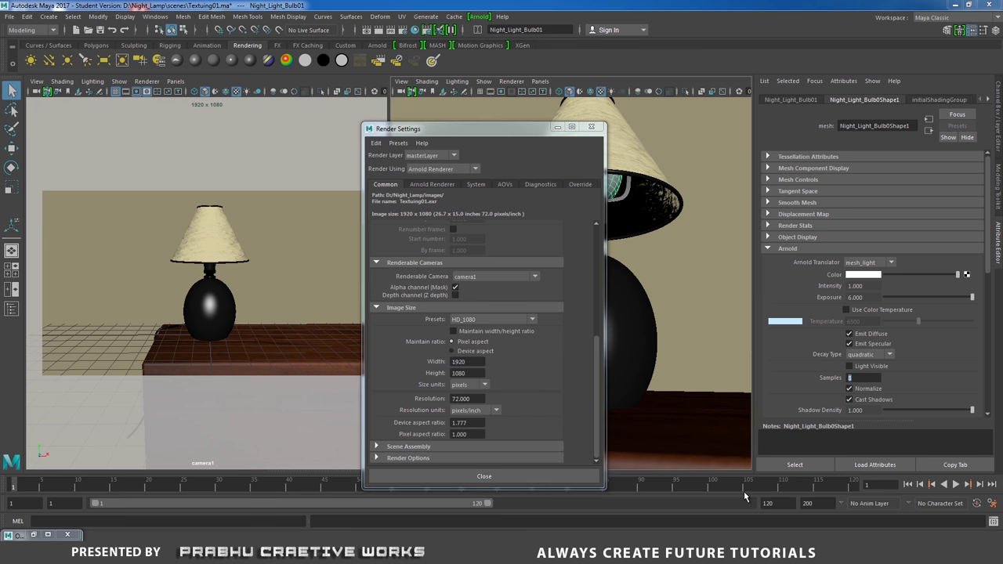
# Set the Arnold Camera (AA) samples to 5
pyautogui.click(432, 185)
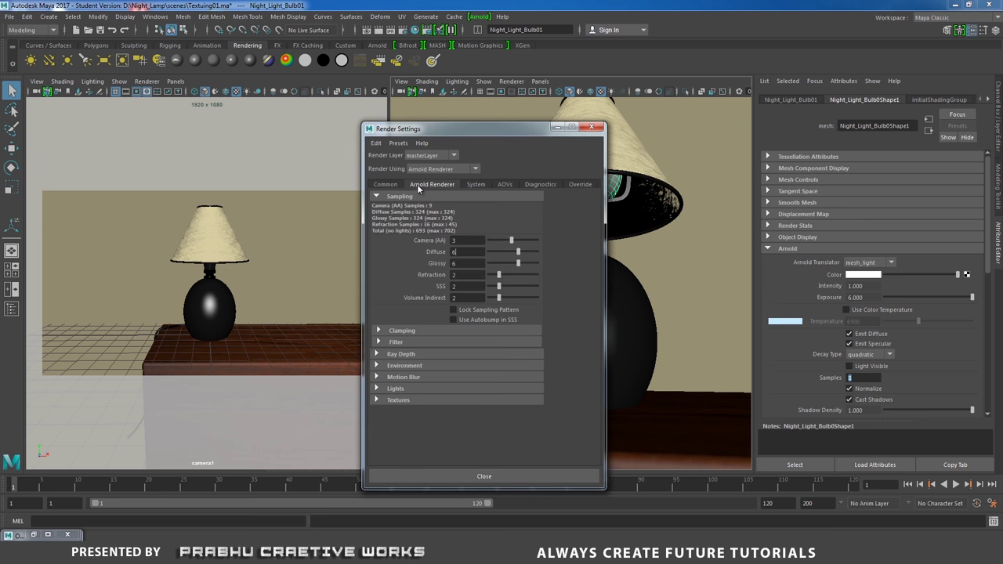
pyautogui.doubleClick(461, 252)
pyautogui.moveTo(467, 240); pyautogui.dragTo(428, 245)
pyautogui.press('Return')
# Open the Arnold RenderView and move and resize its window to fit within the screen
pyautogui.click(479, 17)
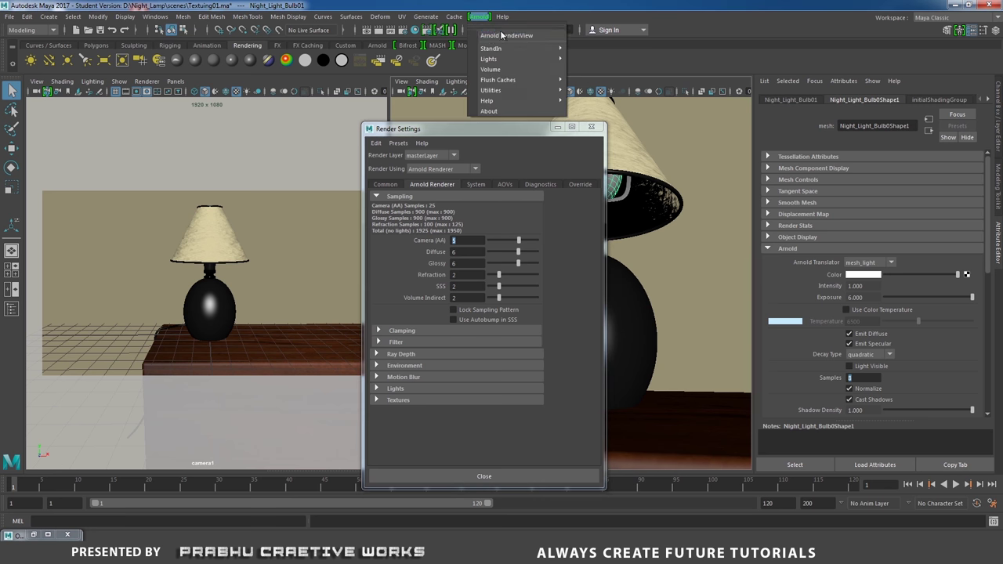
pyautogui.click(507, 37)
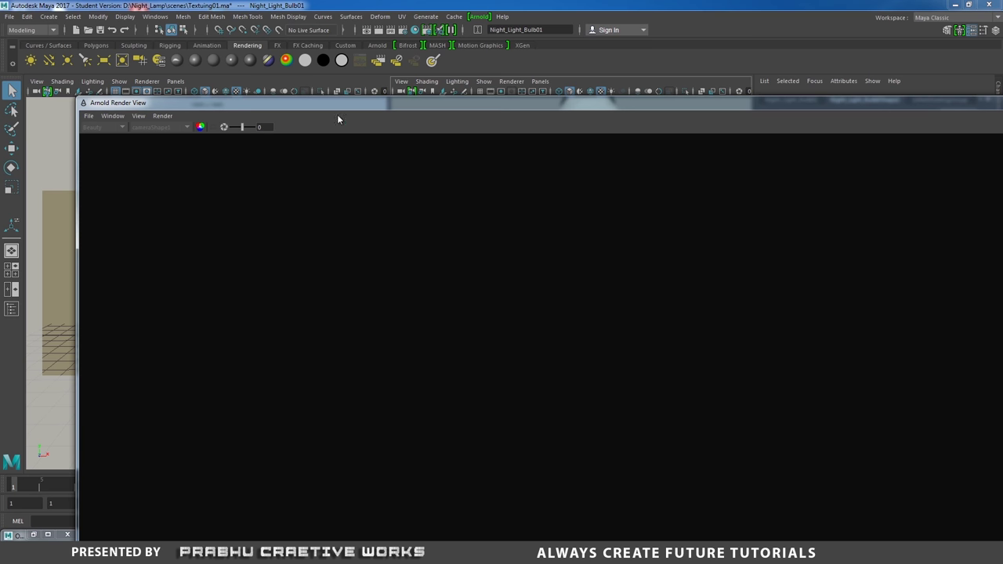
pyautogui.moveTo(419, 108); pyautogui.dragTo(348, 23)
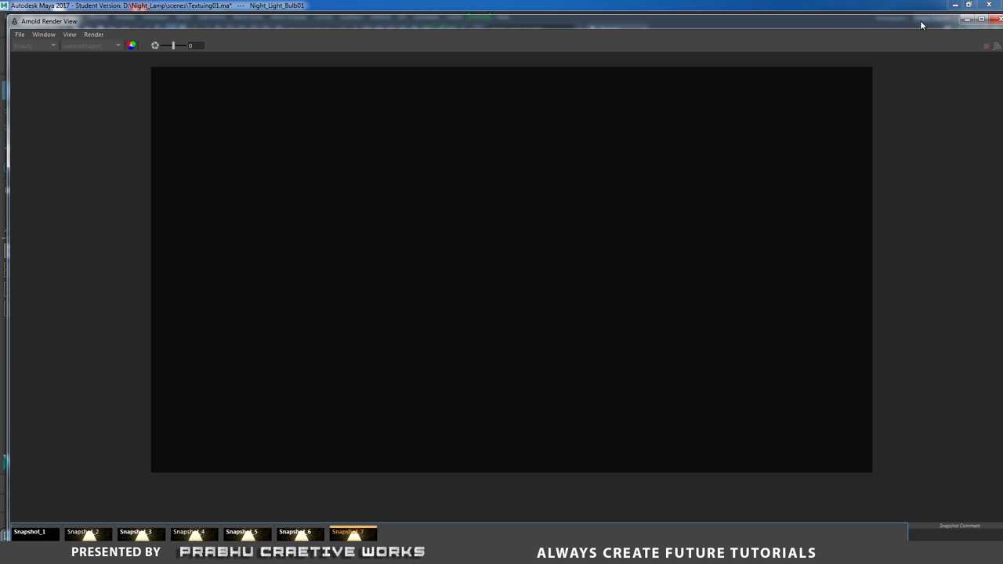
pyautogui.moveTo(921, 22); pyautogui.dragTo(868, 46)
pyautogui.moveTo(82, 49); pyautogui.dragTo(174, 48)
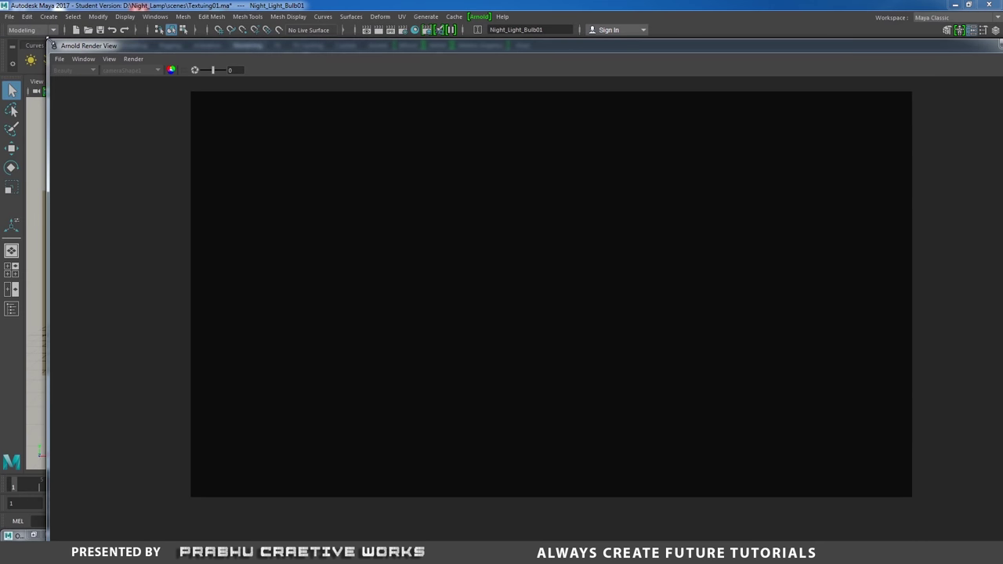
pyautogui.moveTo(47, 37); pyautogui.dragTo(184, 127)
pyautogui.moveTo(268, 136); pyautogui.dragTo(158, 37)
# Center the frame in the render view and clear the snapshot display to show the live render
pyautogui.keyDown('alt'); pyautogui.moveTo(693, 310); pyautogui.dragTo(501, 267, button='right'); pyautogui.keyUp('alt')
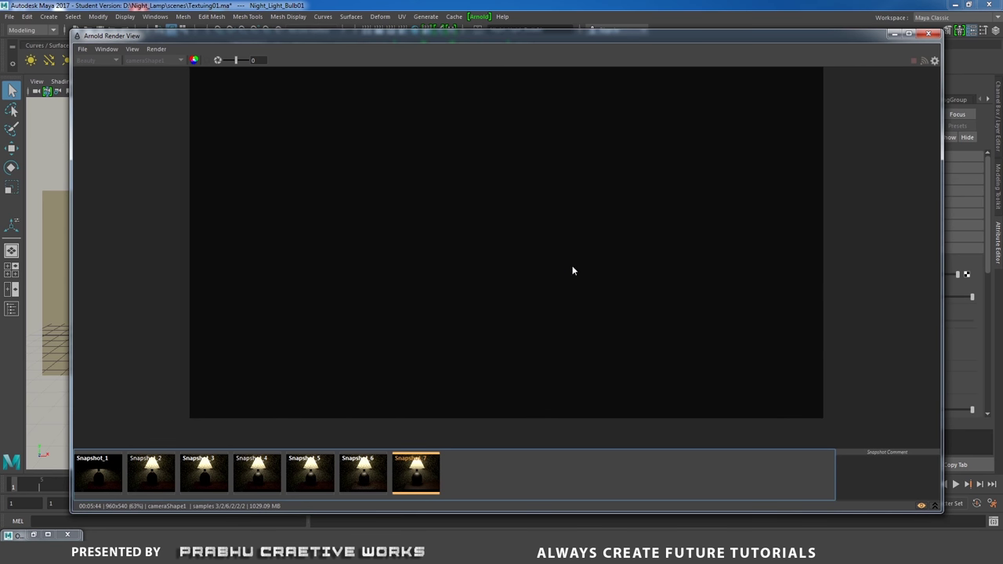
pyautogui.keyDown('alt'); pyautogui.moveTo(628, 247); pyautogui.dragTo(624, 276, button='middle'); pyautogui.keyUp('alt')
pyautogui.keyDown('alt'); pyautogui.moveTo(605, 246); pyautogui.dragTo(546, 235, button='right'); pyautogui.keyUp('alt')
pyautogui.keyDown('alt'); pyautogui.moveTo(587, 227); pyautogui.dragTo(587, 218, button='middle'); pyautogui.keyUp('alt')
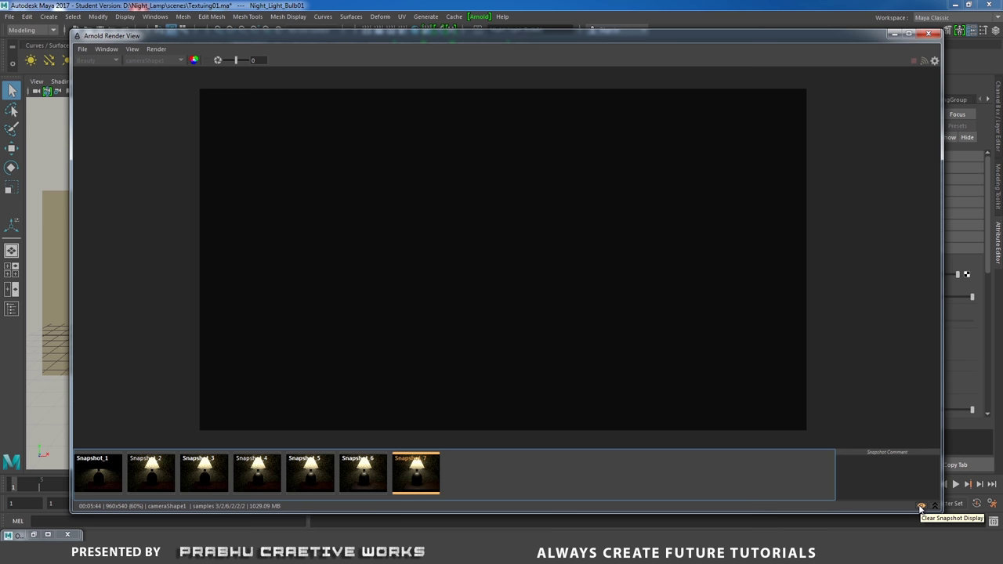
pyautogui.click(921, 509)
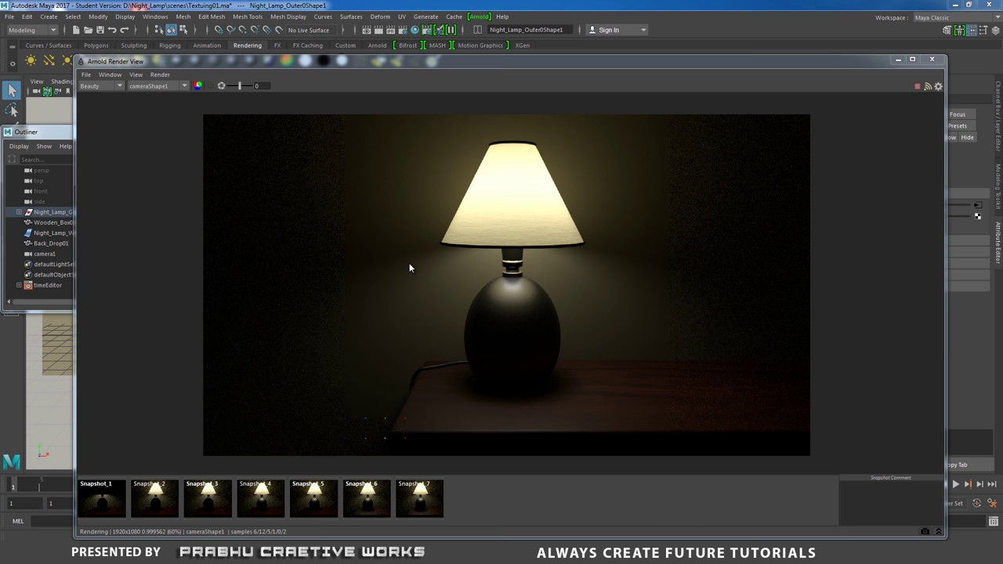
# Check the image size presets in the Render Settings, close them, and reposition the render window to inspect the lamp render
pyautogui.click(403, 30)
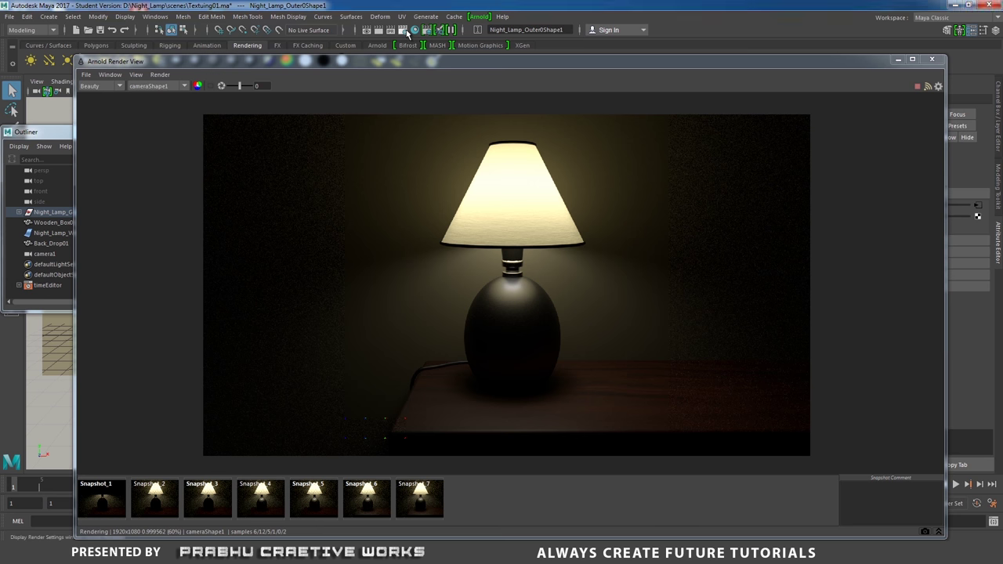
pyautogui.click(533, 184)
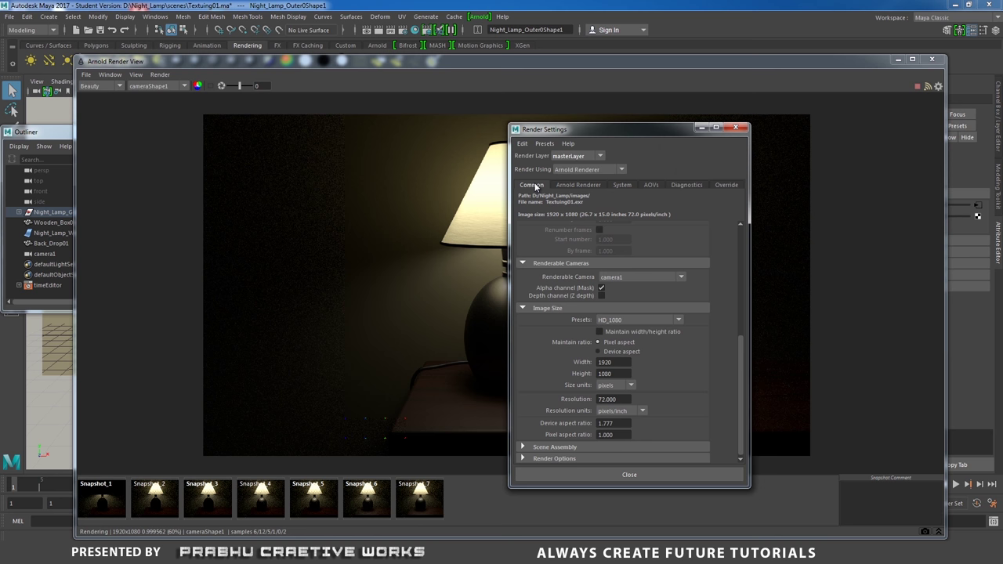
pyautogui.click(613, 320)
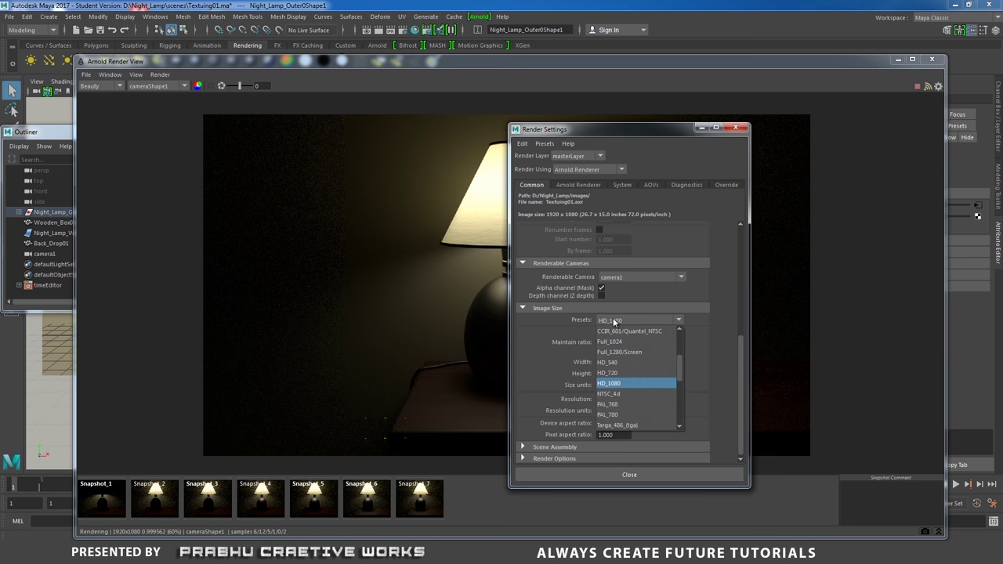
pyautogui.click(719, 354)
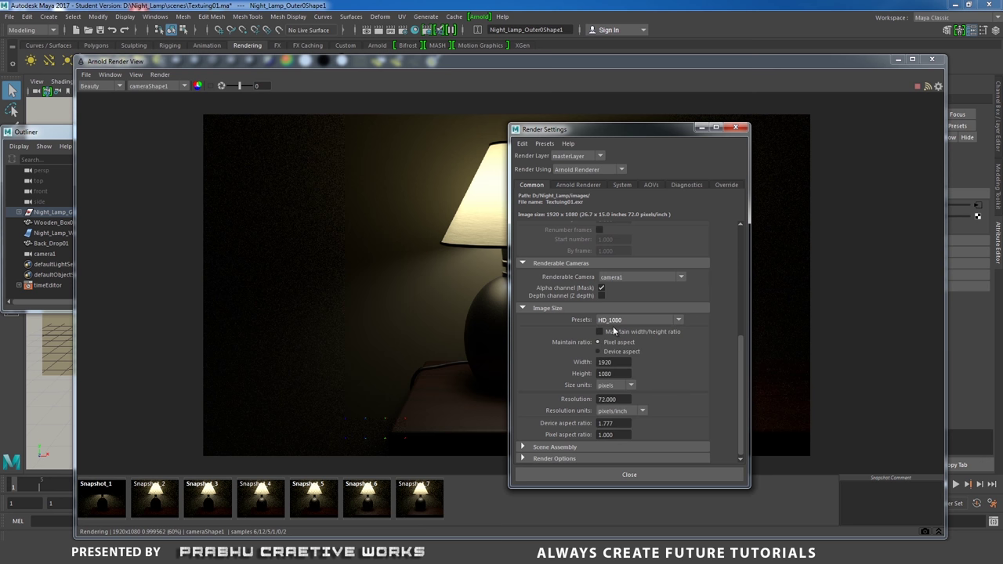
pyautogui.click(737, 128)
pyautogui.moveTo(810, 71); pyautogui.dragTo(650, 98)
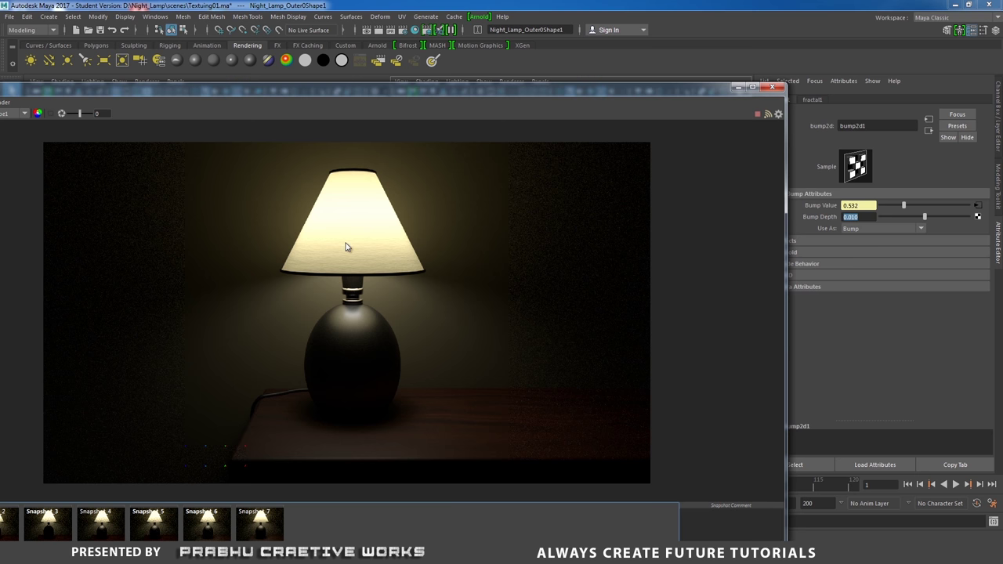
pyautogui.moveTo(498, 98); pyautogui.dragTo(627, 77)
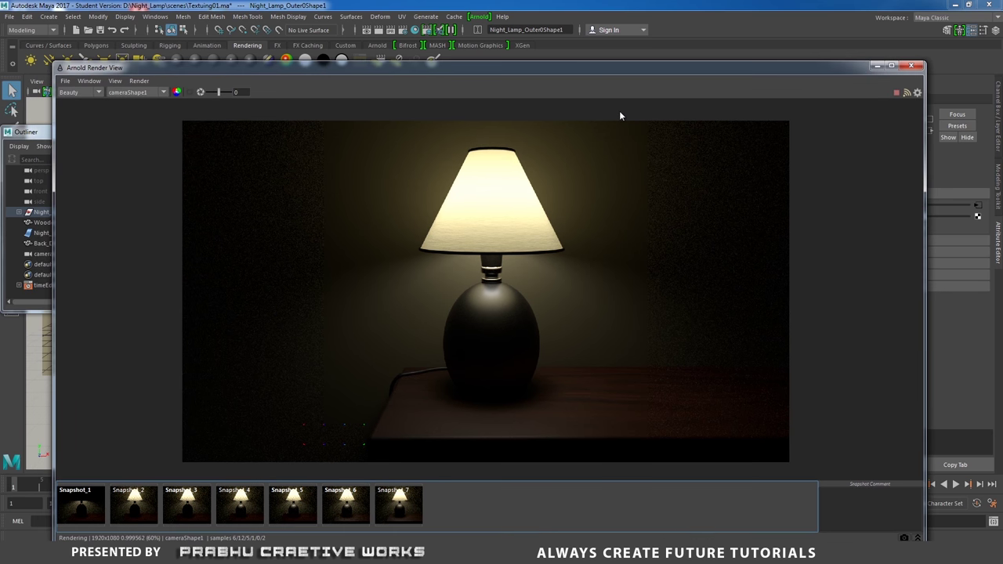